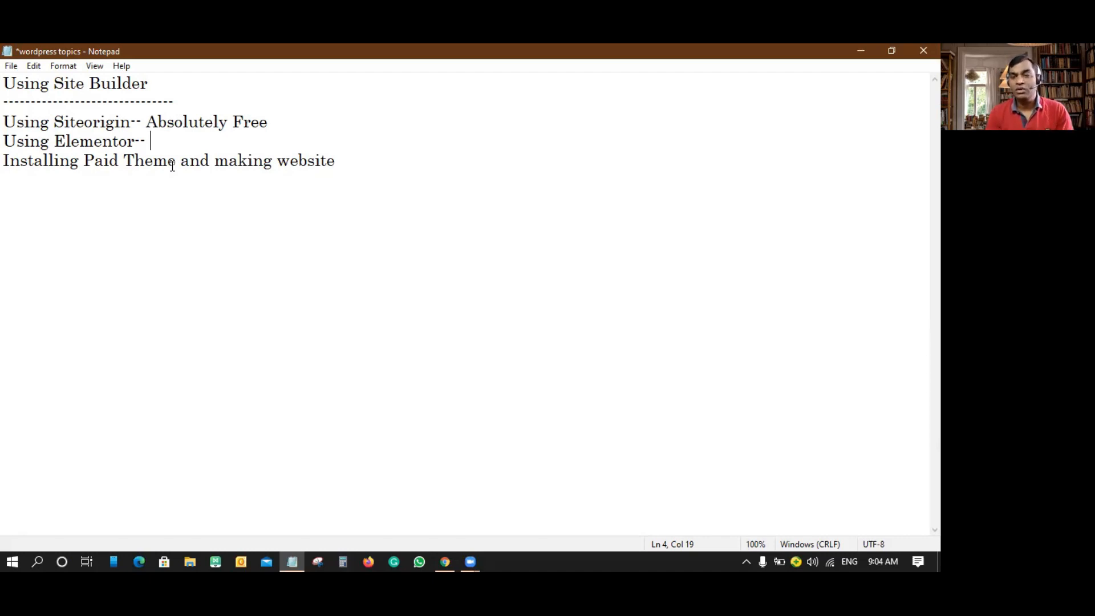
# - Minimize the Notepad topic notes to reveal the WordPress admin Dashboard in Chrome
pyautogui.click(862, 51)
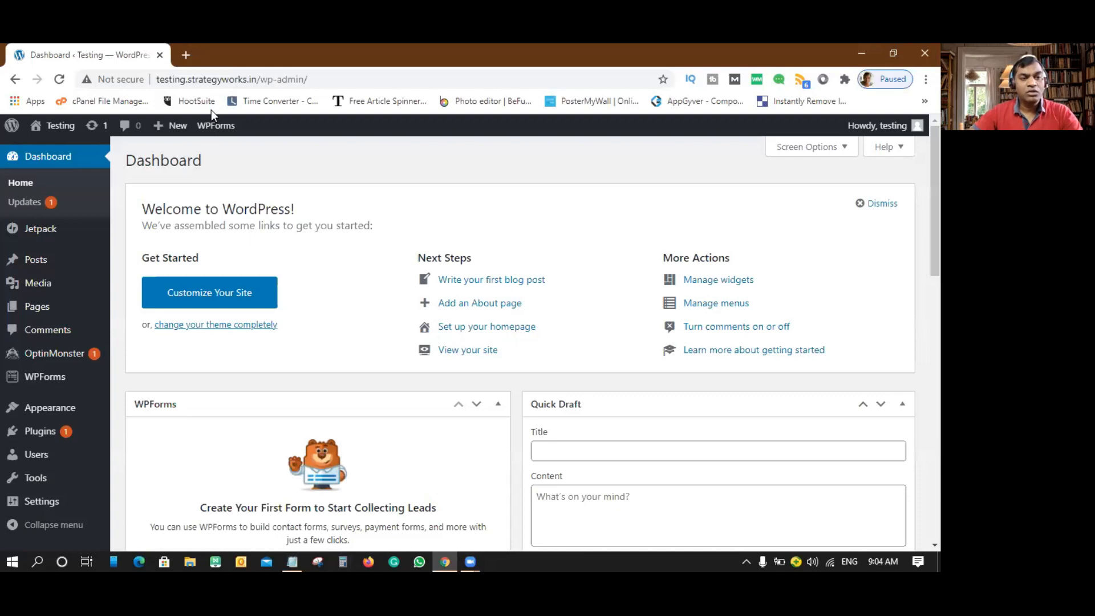
# - Load testing.strategyworks.in in a new tab, look over its 'Hello world!' post, then return to the Dashboard
pyautogui.click(186, 55)
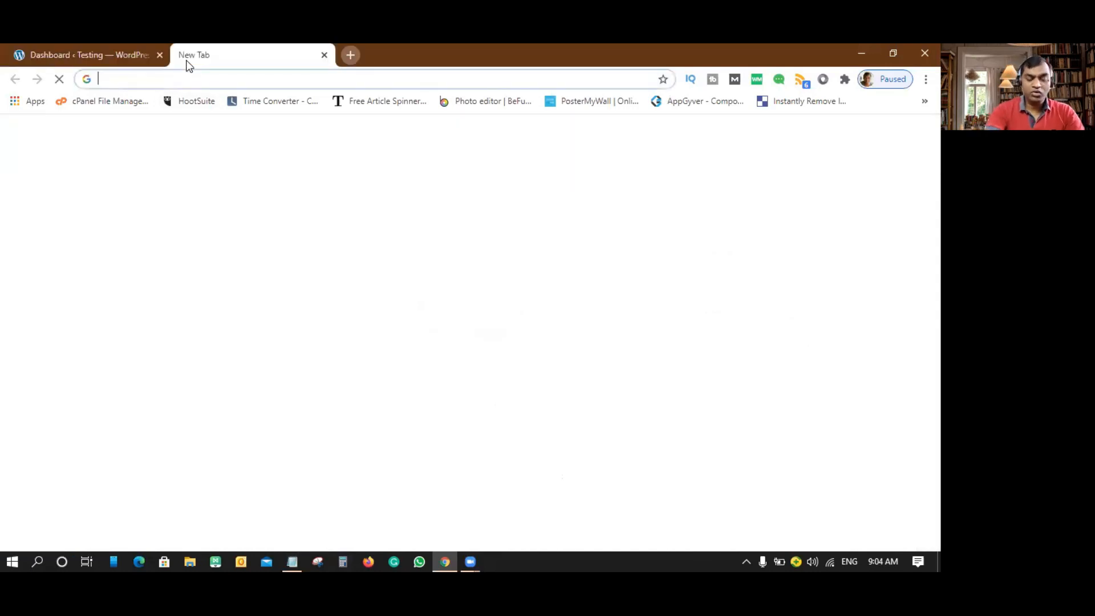
pyautogui.write('testing.strategyworks.in')
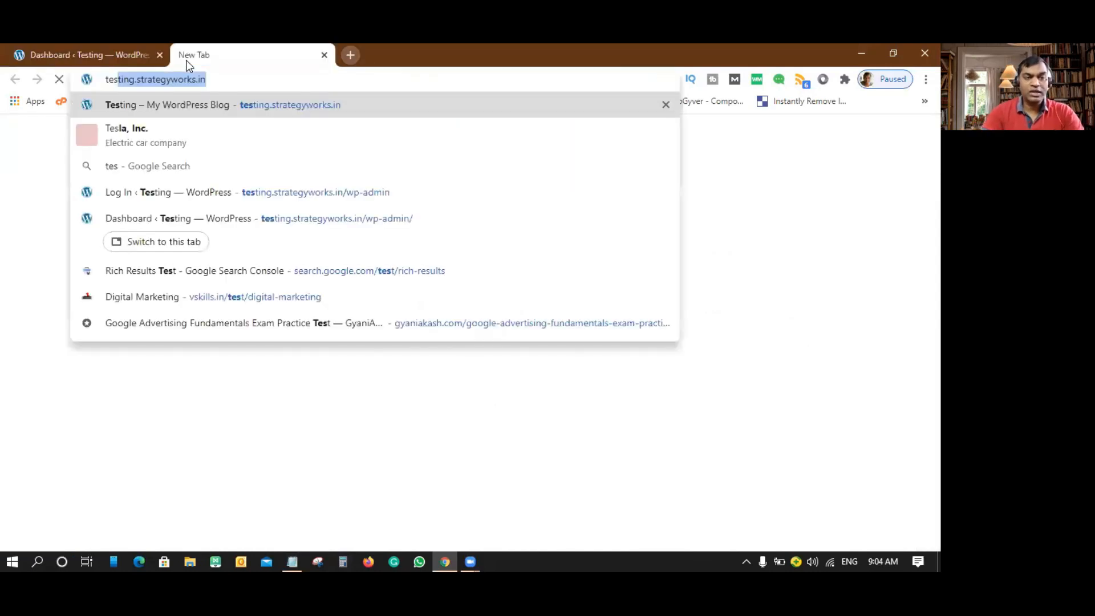
pyautogui.press('Return')
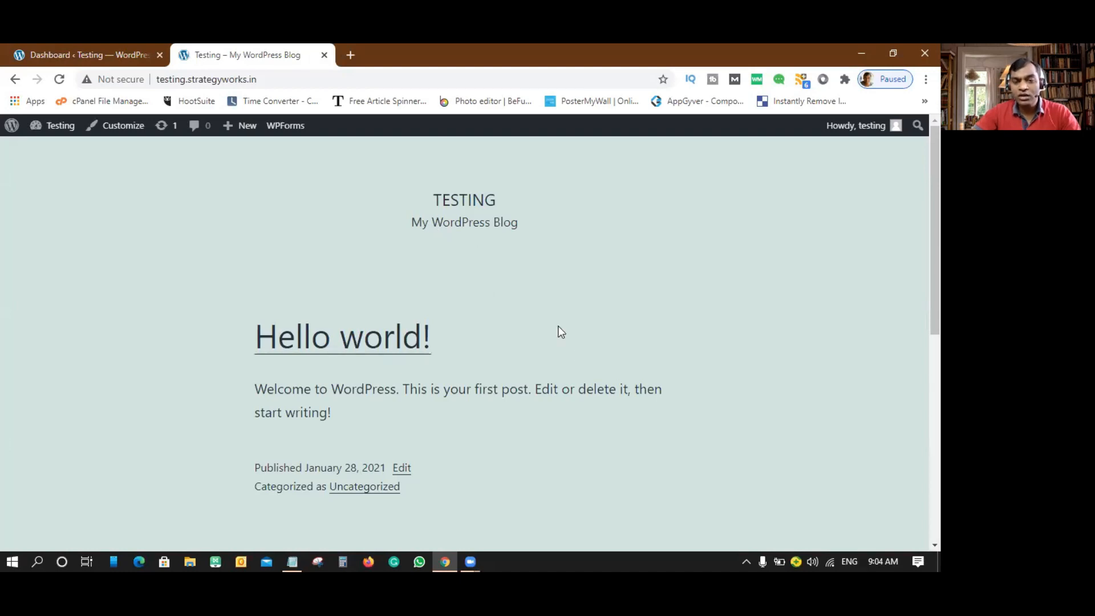
pyautogui.scroll(-10, 558, 326)
pyautogui.scroll(10, 558, 326)
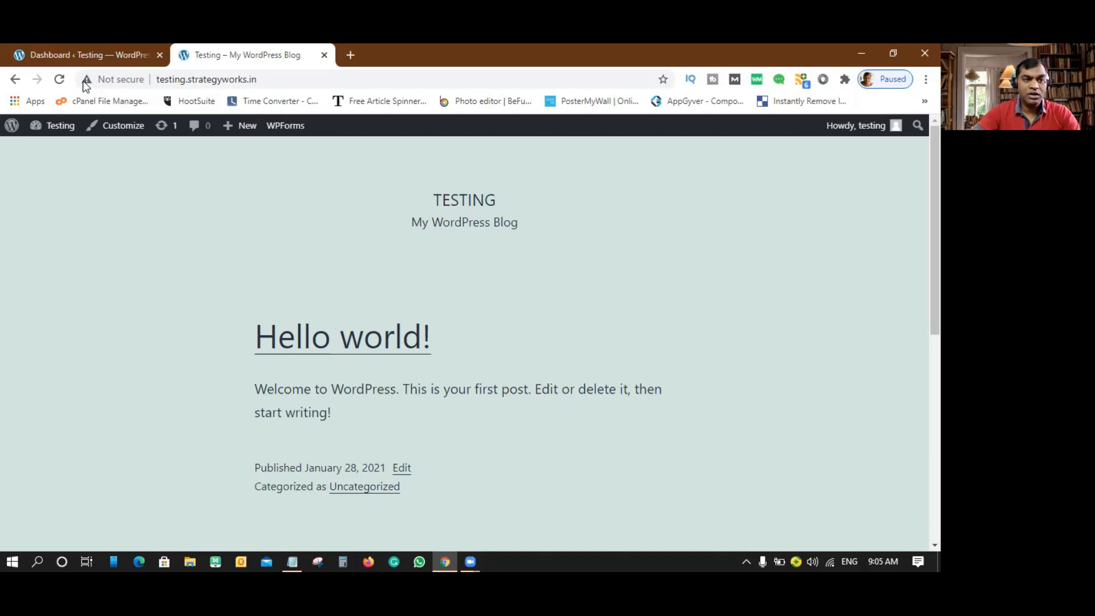
pyautogui.click(84, 55)
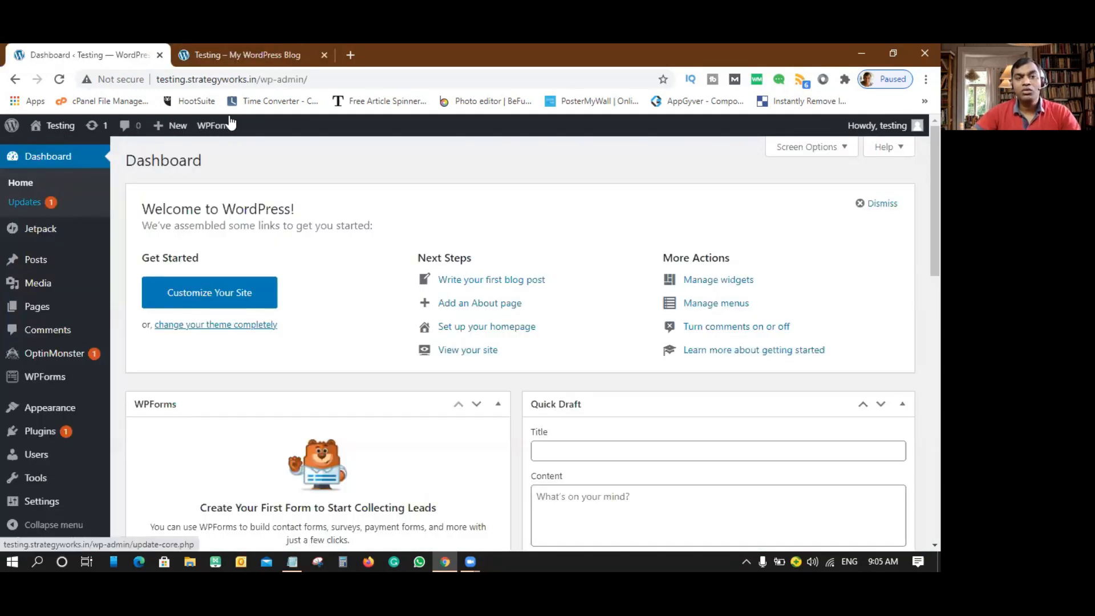
# - Search the web for 'siteorigin' in a new tab
pyautogui.click(351, 55)
pyautogui.write('siteorig')
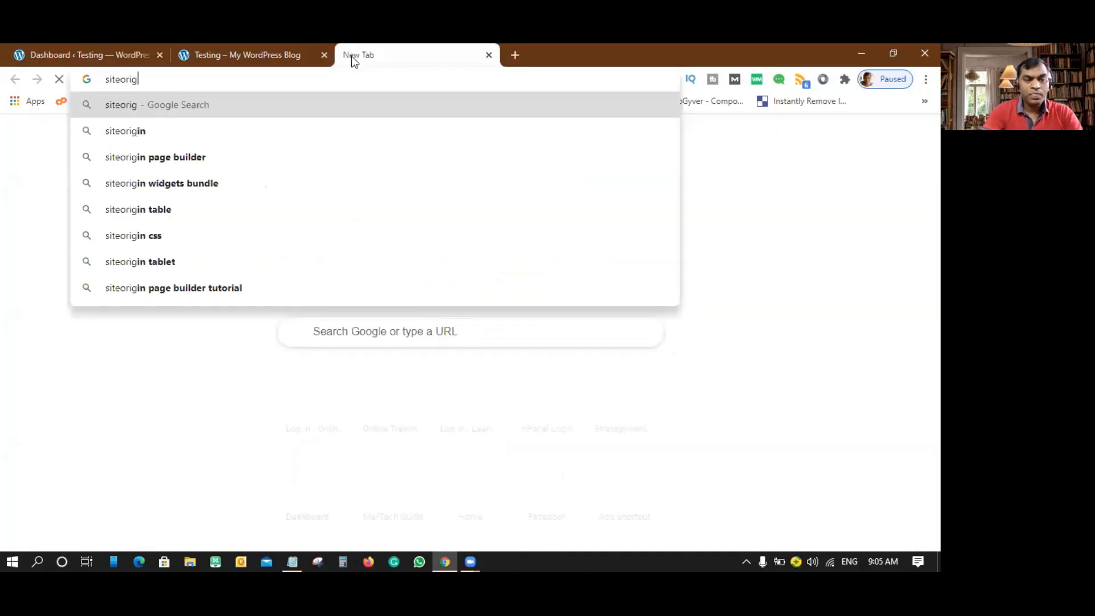
pyautogui.write('in')
pyautogui.press('Return')
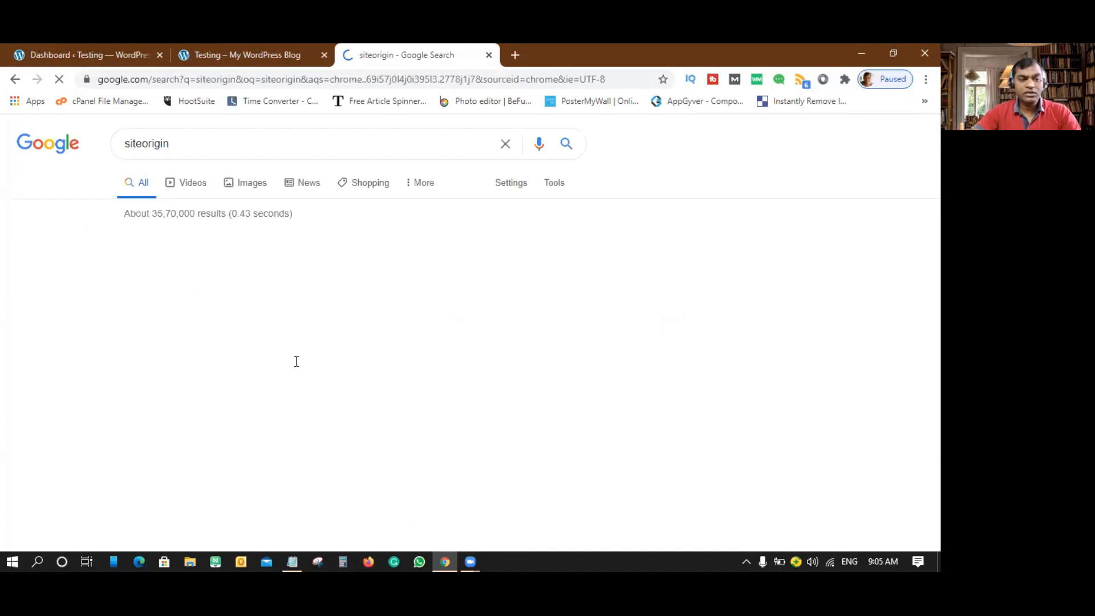
pyautogui.scroll(-2, 199, 231)
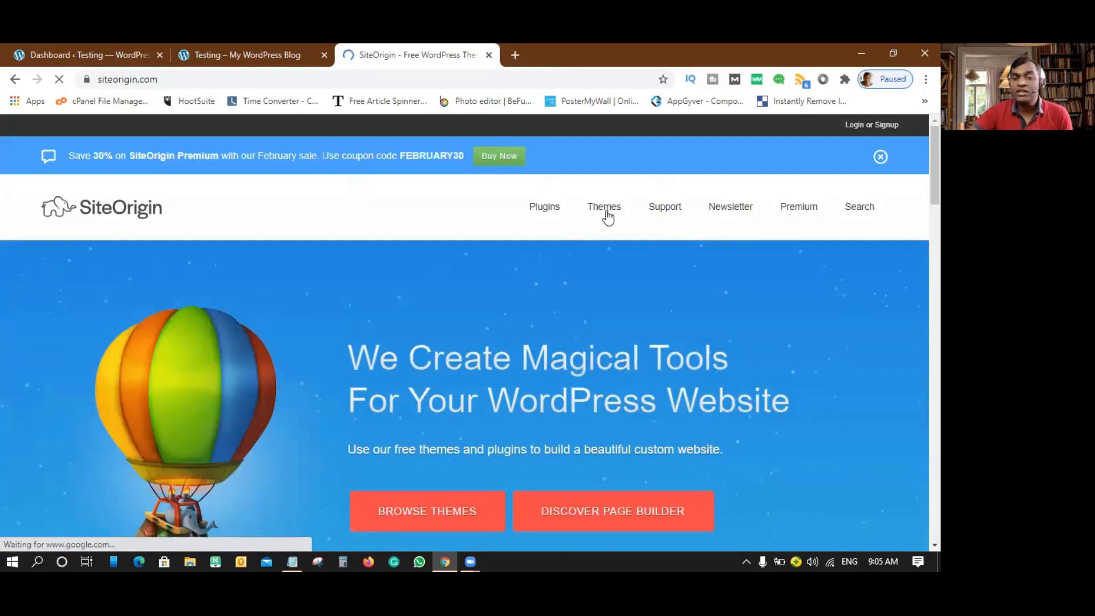
# - Open SiteOrigin's Themes catalogue, scroll its first page, and go to page 2
pyautogui.moveTo(608, 216)
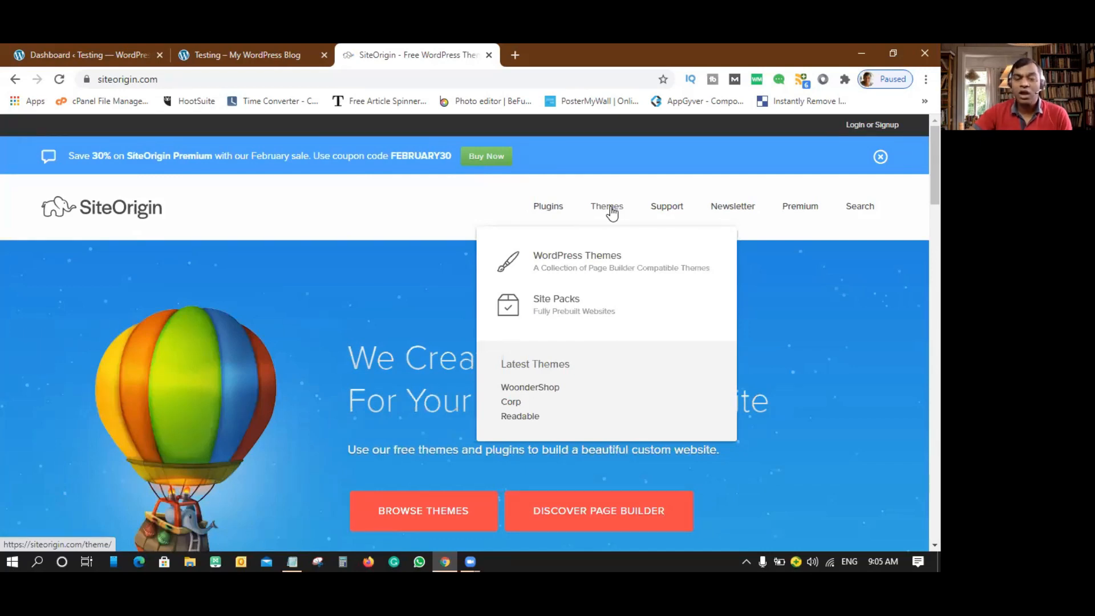
pyautogui.click(611, 212)
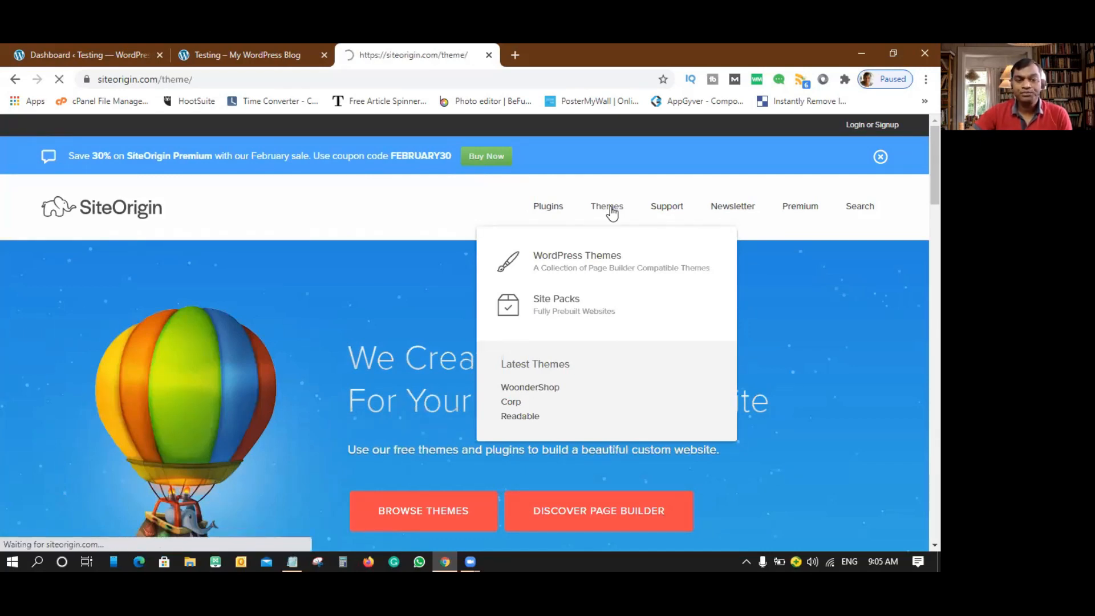
pyautogui.scroll(-2, 379, 379)
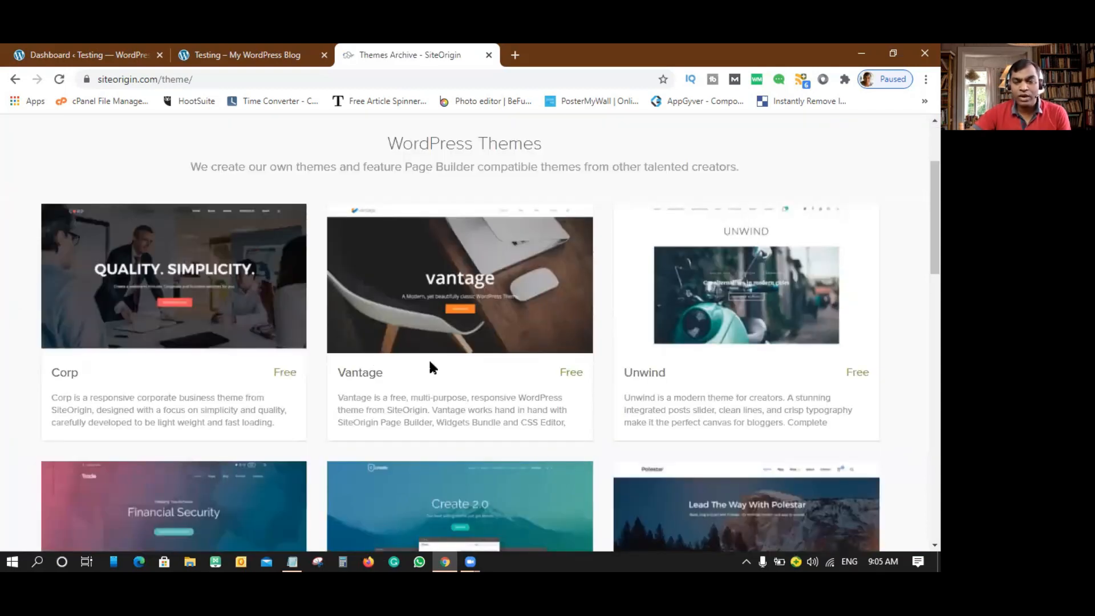
pyautogui.scroll(-2, 756, 368)
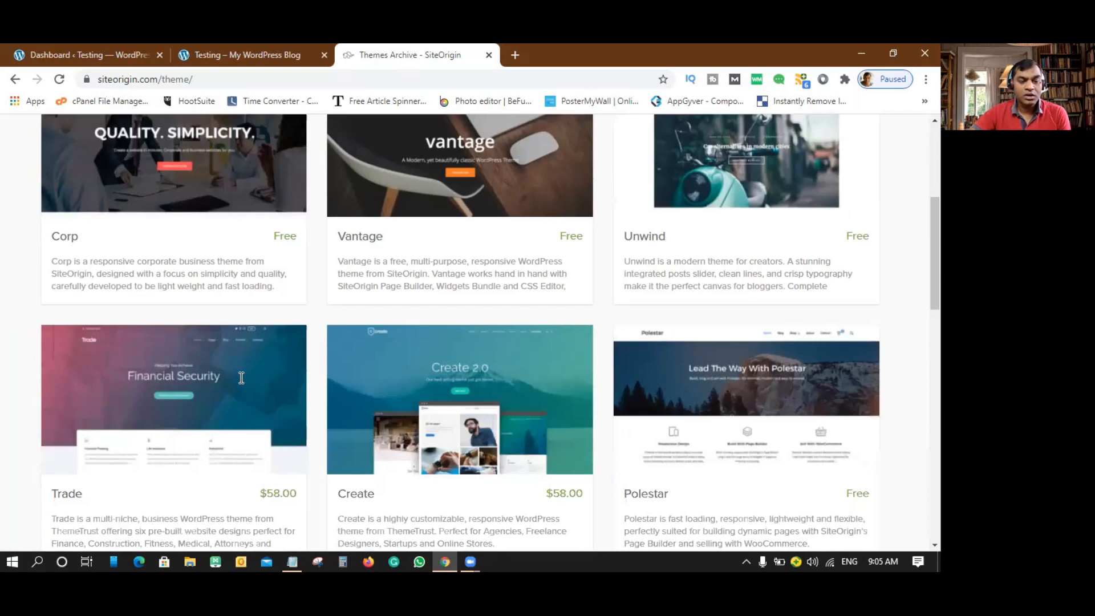
pyautogui.scroll(-2, 238, 377)
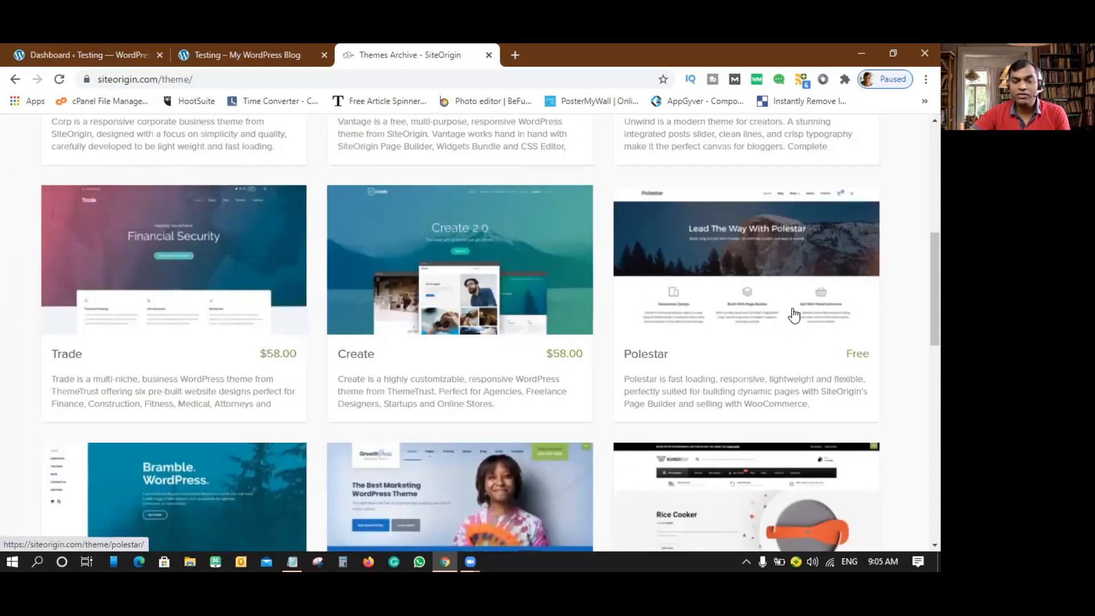
pyautogui.scroll(-4, 666, 354)
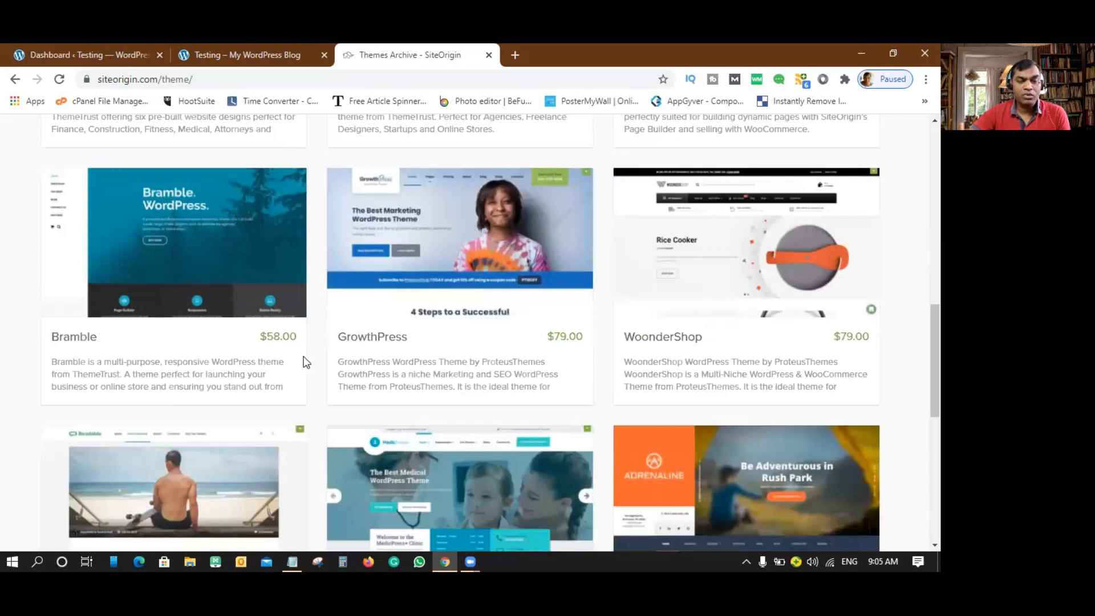
pyautogui.scroll(-3, 730, 363)
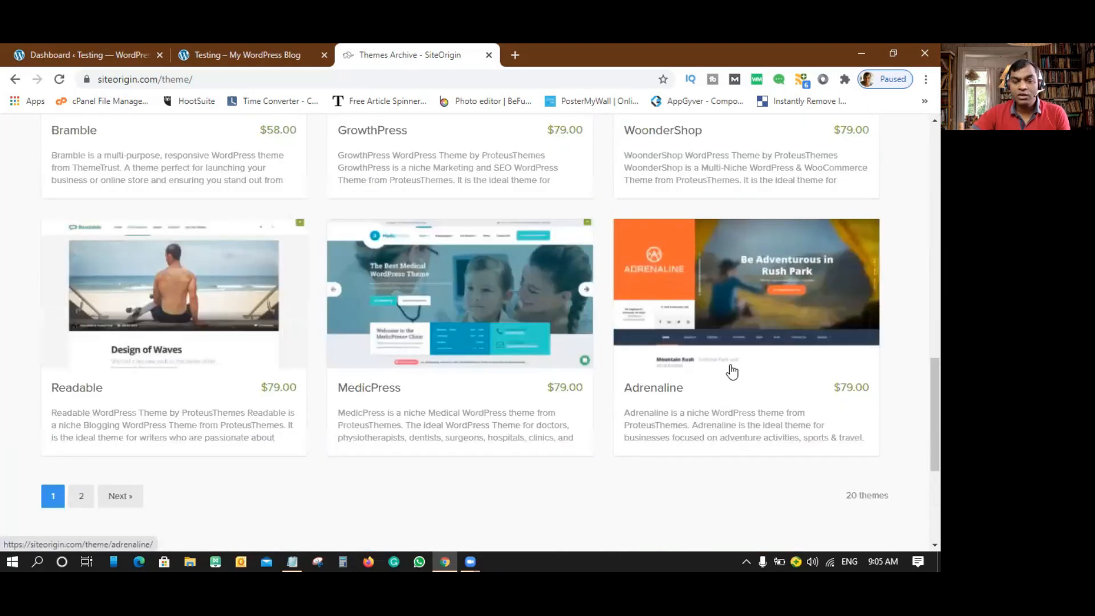
pyautogui.scroll(-2, 36, 396)
pyautogui.click(80, 358)
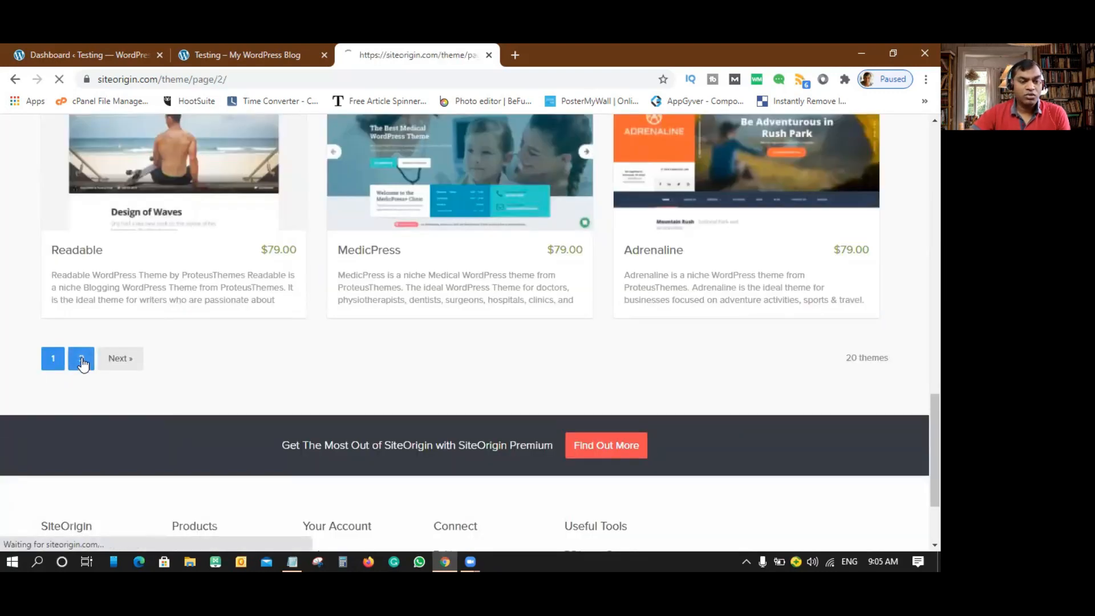
# - Browse page 2 of SiteOrigin themes (GymPress, Hammer, North, Influence, Origami), then return to page 1 with Corp
pyautogui.scroll(-3, 418, 367)
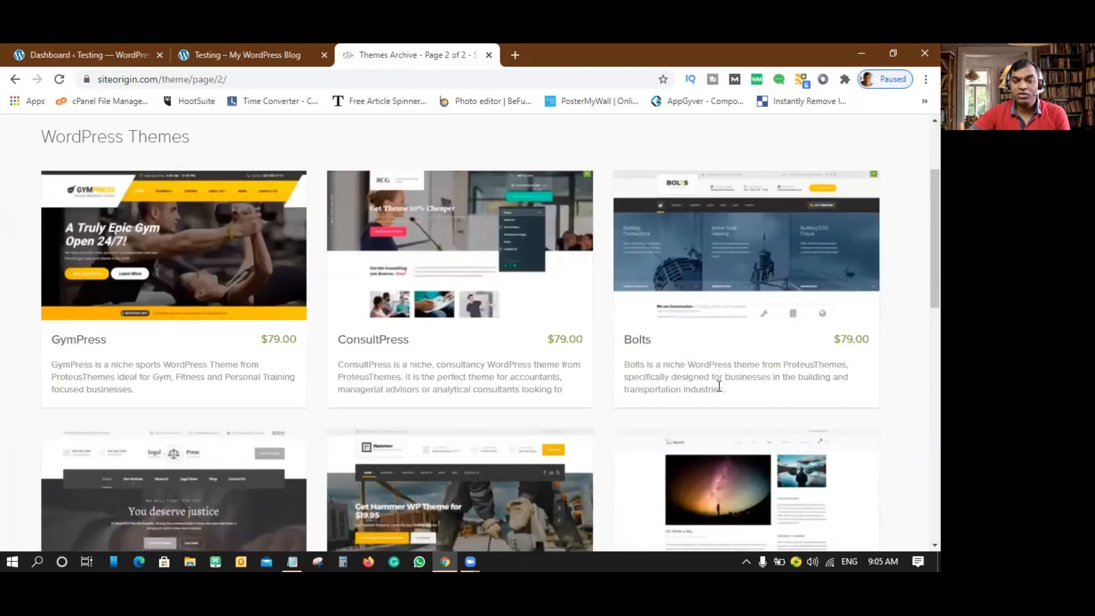
pyautogui.scroll(-5, 171, 367)
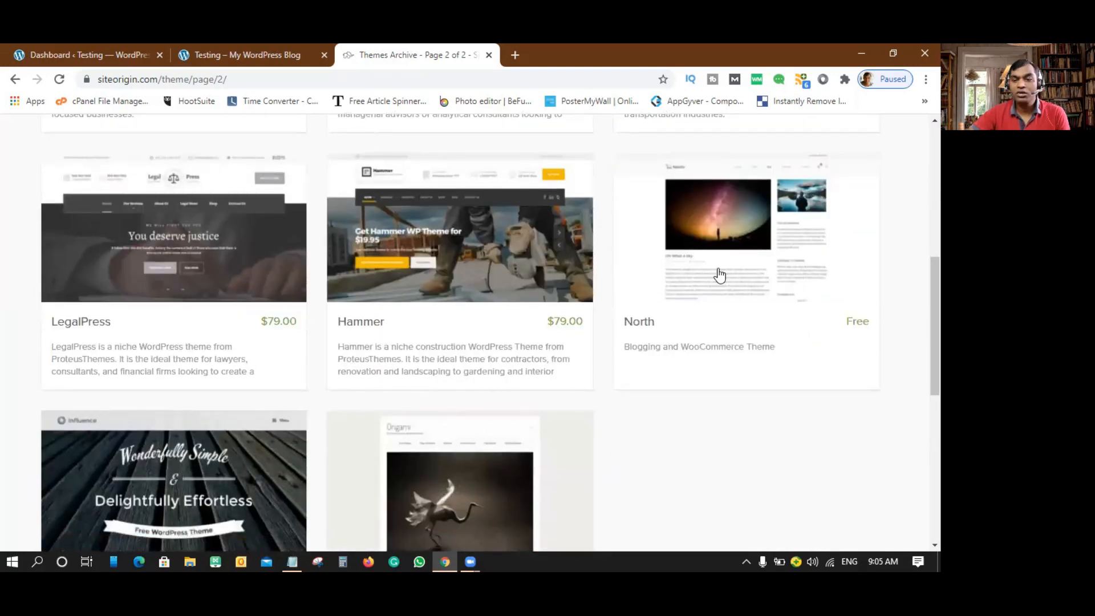
pyautogui.scroll(-5, 717, 276)
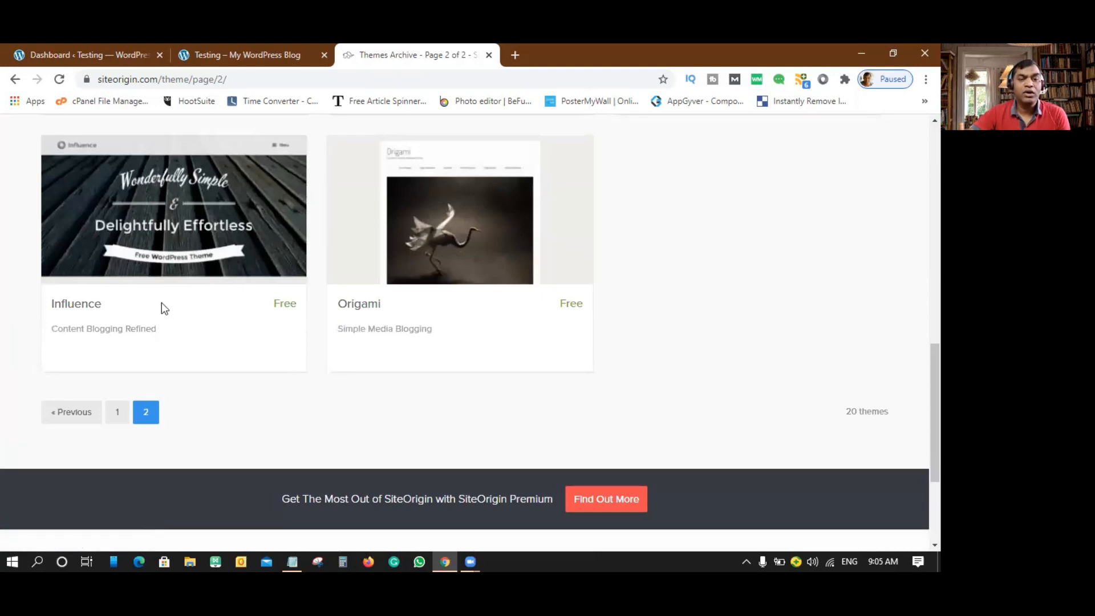
pyautogui.scroll(10, 162, 308)
pyautogui.scroll(1, 162, 305)
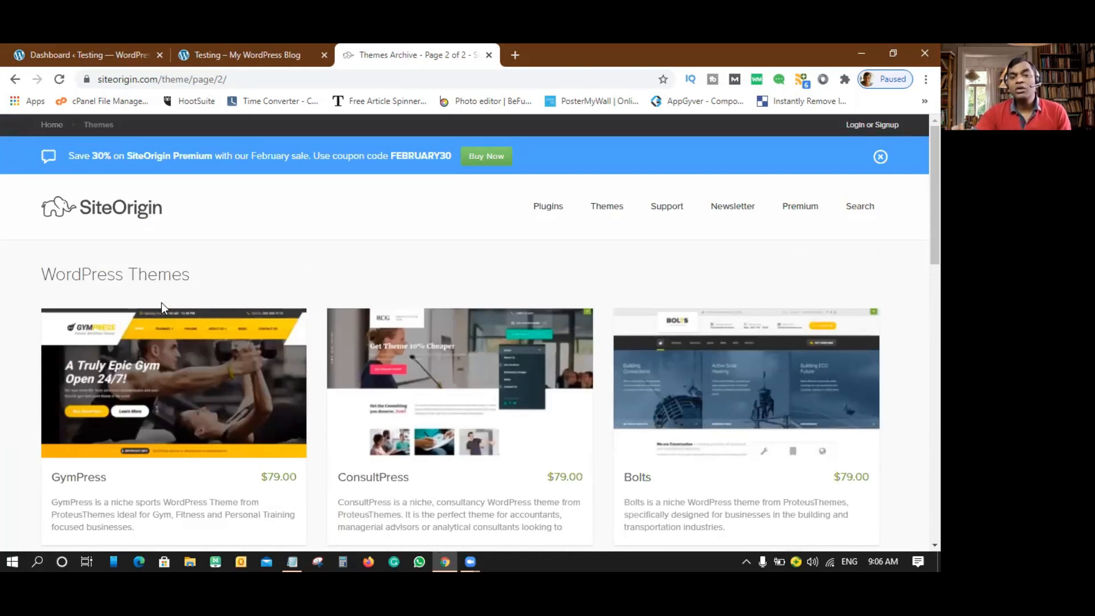
pyautogui.moveTo(626, 224)
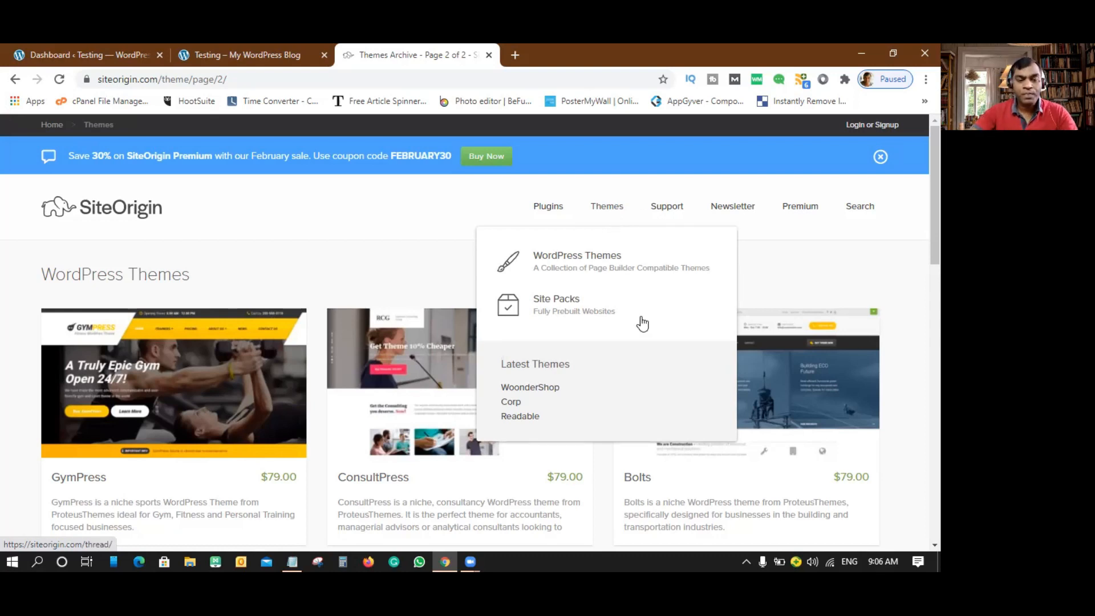
pyautogui.scroll(-20, 659, 308)
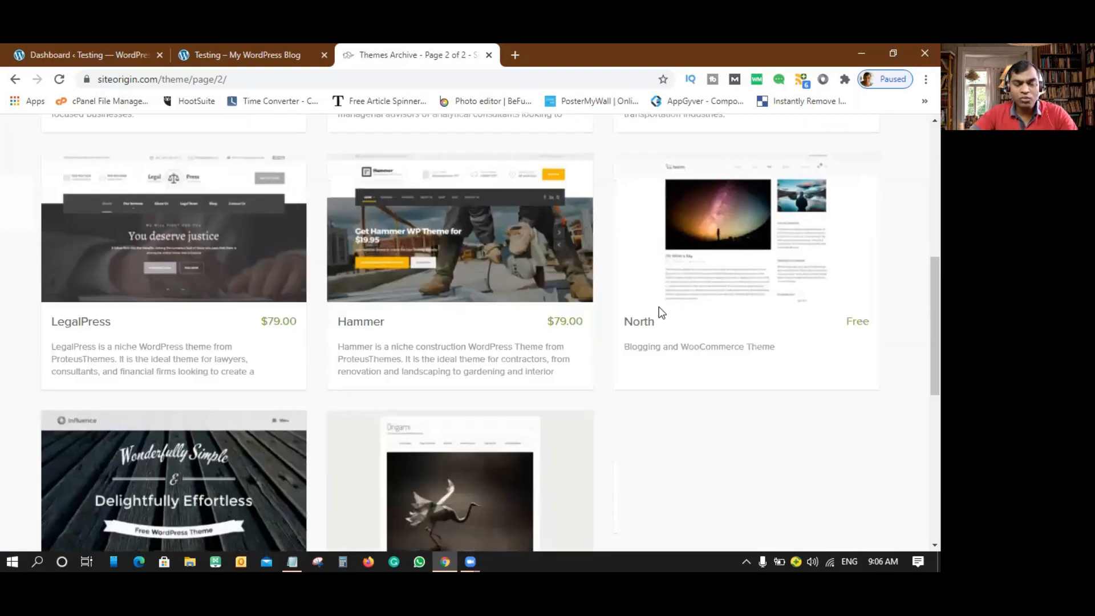
pyautogui.scroll(4, 658, 308)
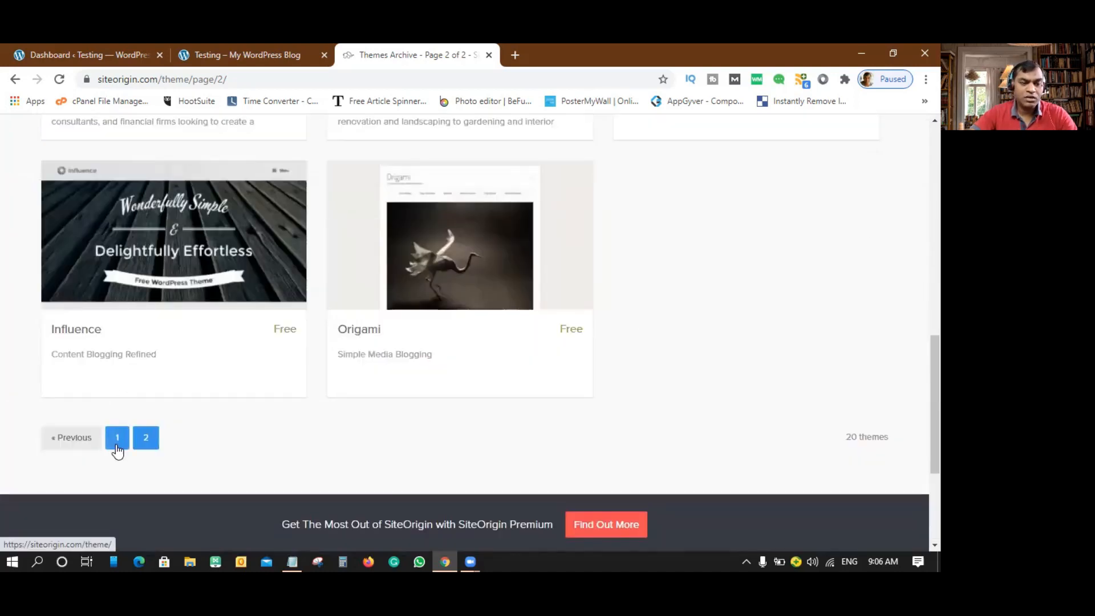
pyautogui.click(112, 440)
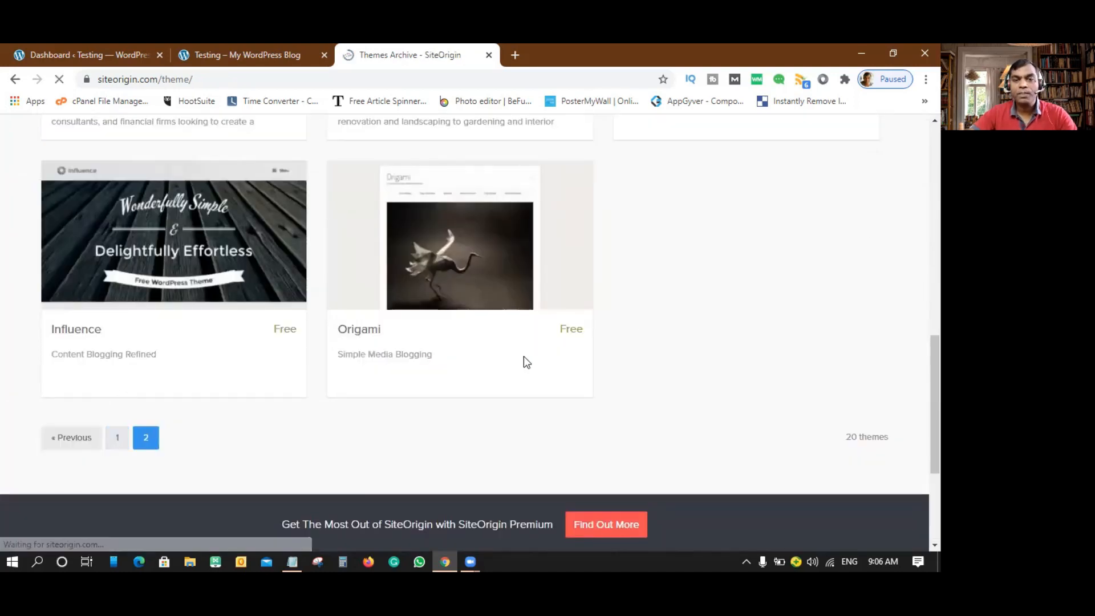
pyautogui.scroll(-3, 666, 342)
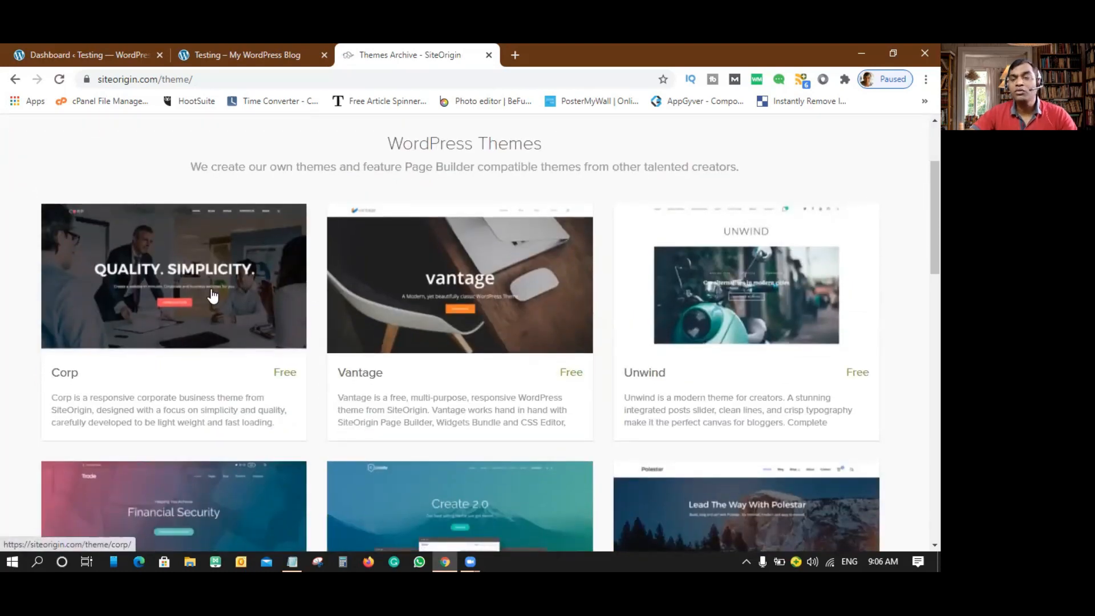
# - Close the 'Testing – My WordPress Blog' live-site tab with Ctrl+W
pyautogui.click(235, 51)
pyautogui.click(94, 57)
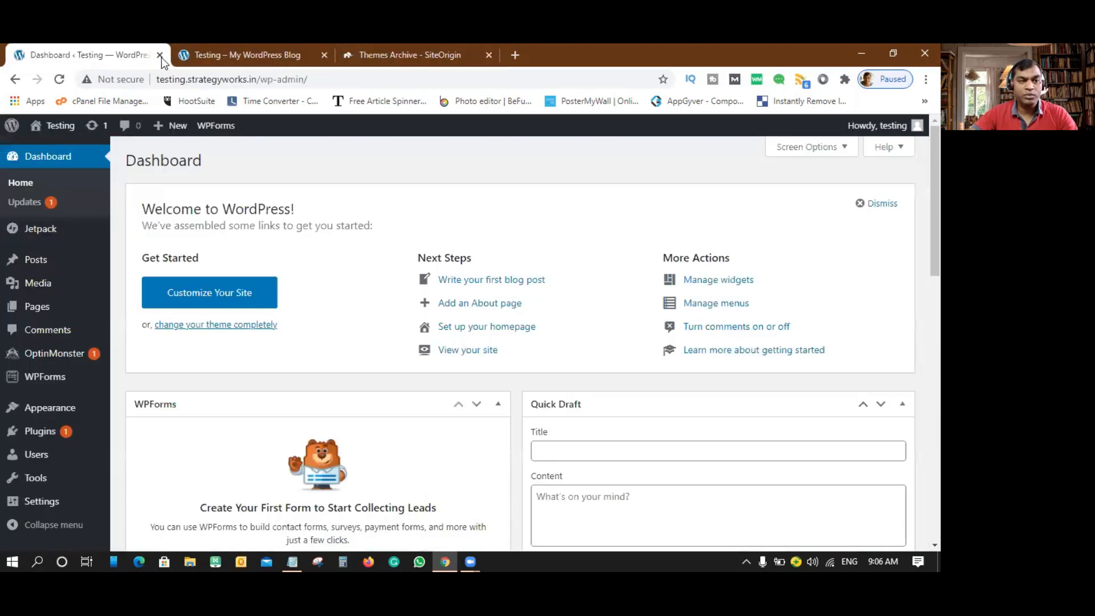
pyautogui.click(271, 53)
pyautogui.hotkey('ctrl', 'w')
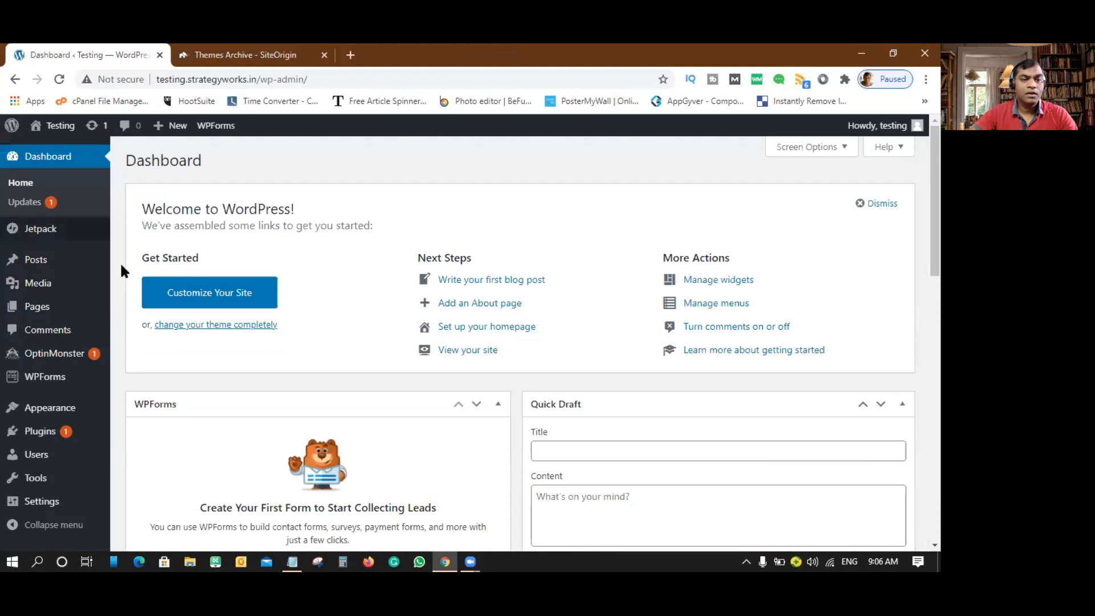
# - Go to Appearance > Themes to list the four installed themes
pyautogui.moveTo(64, 308)
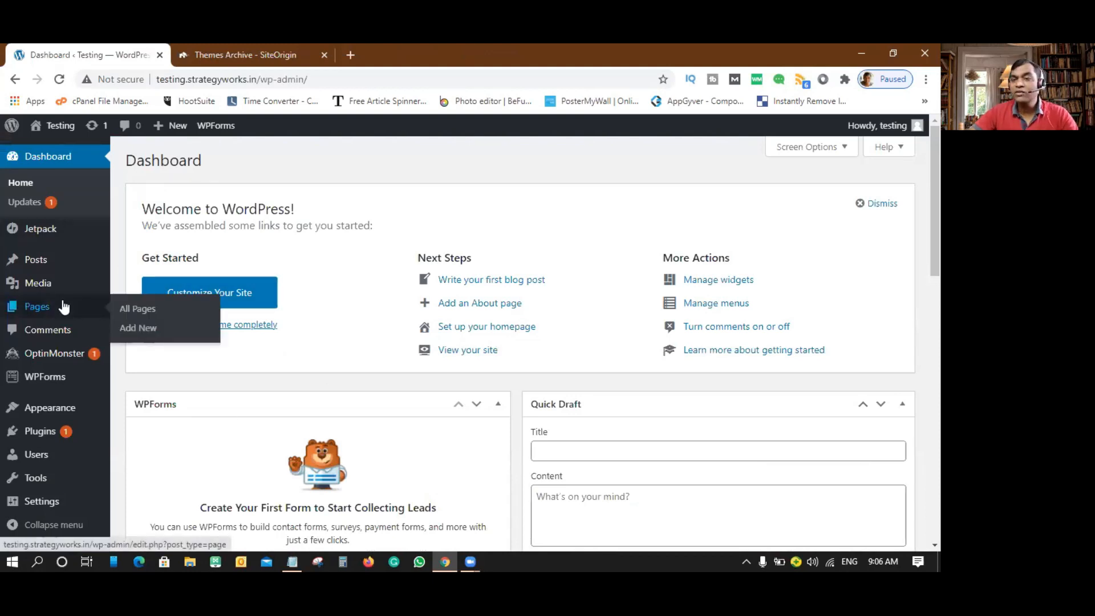
pyautogui.moveTo(48, 409)
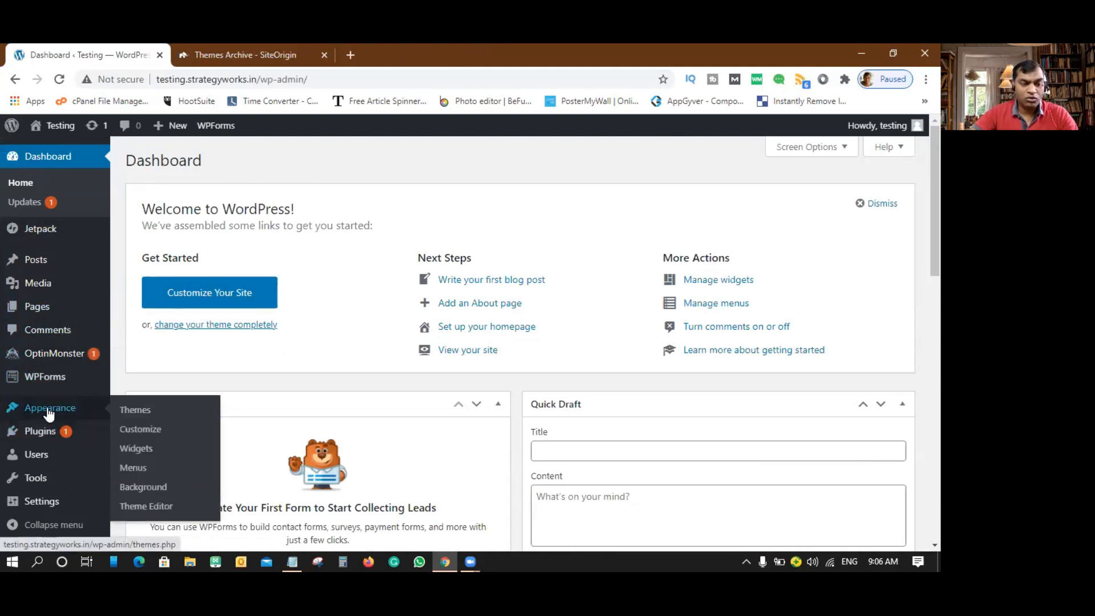
pyautogui.click(139, 416)
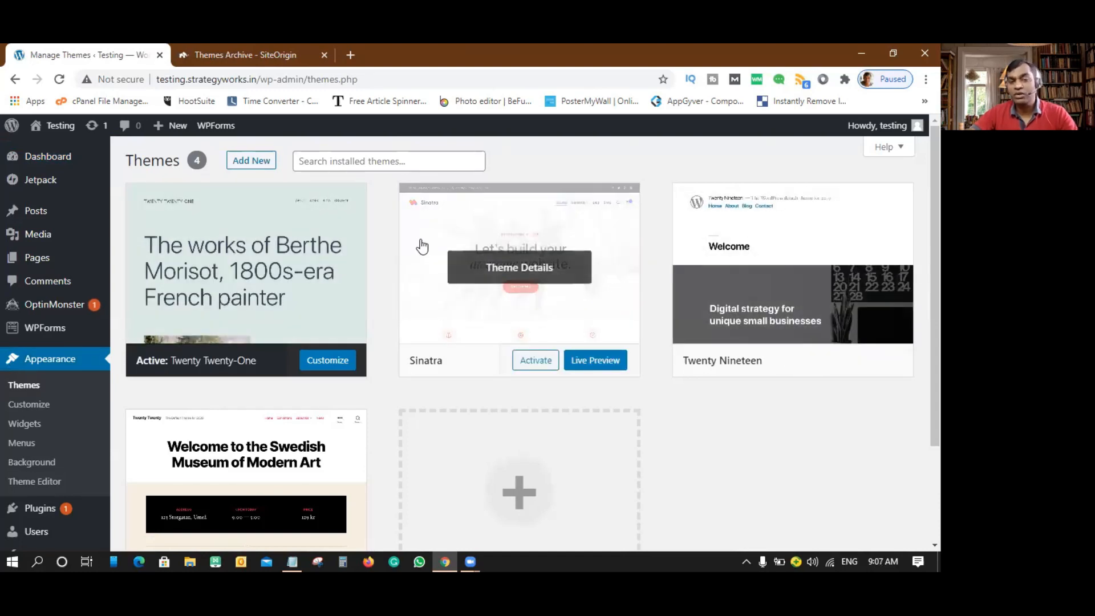
# - Delete Sinatra, Twenty Nineteen and Twenty Twenty via Theme Details, then go to Add Themes
pyautogui.click(604, 214)
pyautogui.click(890, 521)
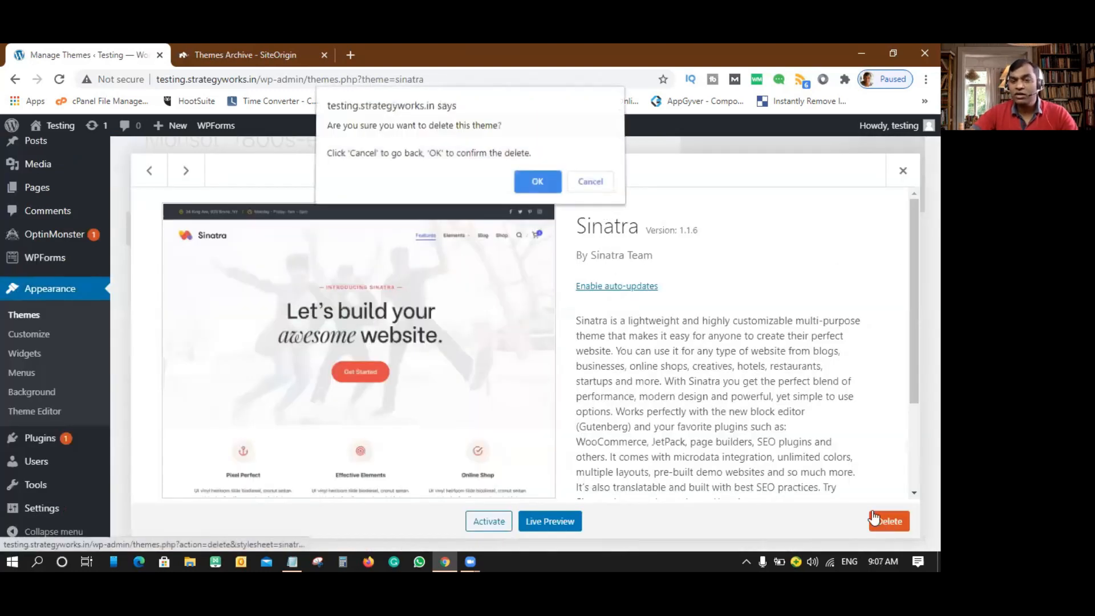
pyautogui.click(519, 183)
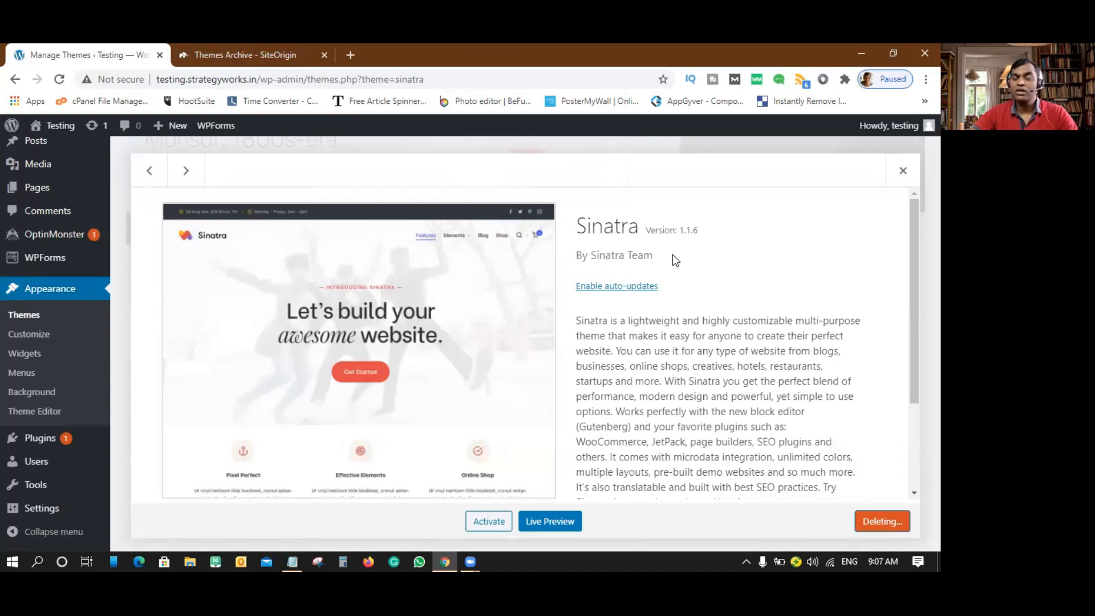
pyautogui.click(616, 171)
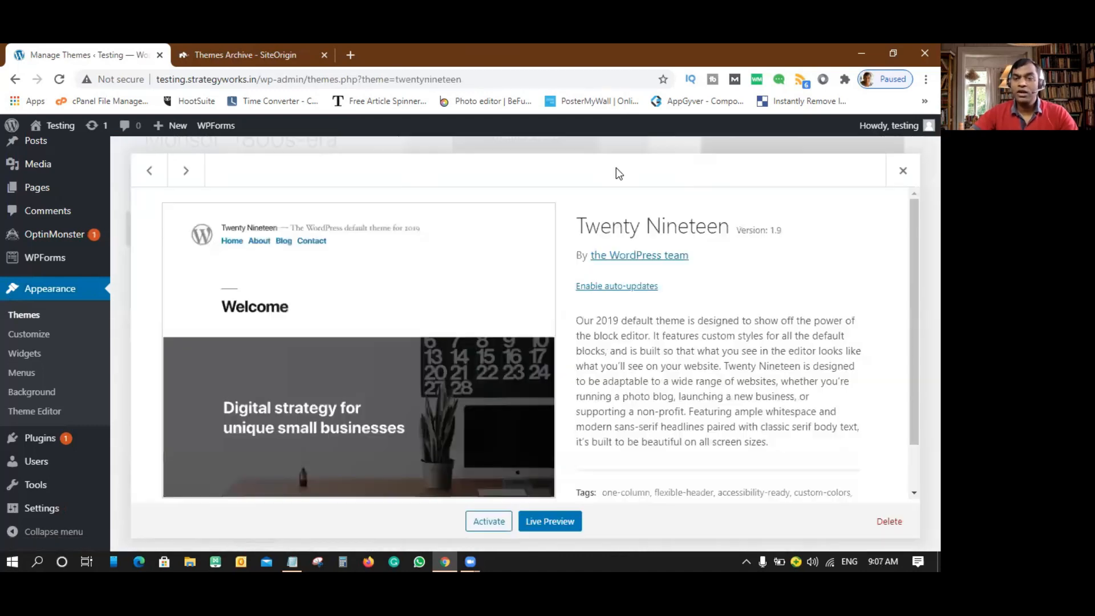
pyautogui.click(891, 521)
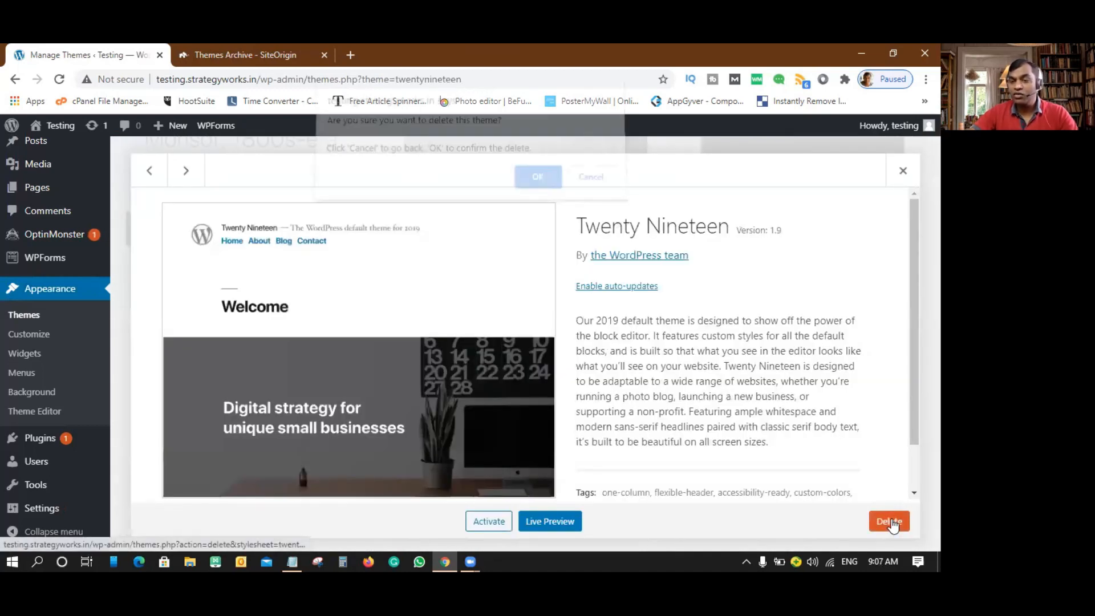
pyautogui.click(537, 182)
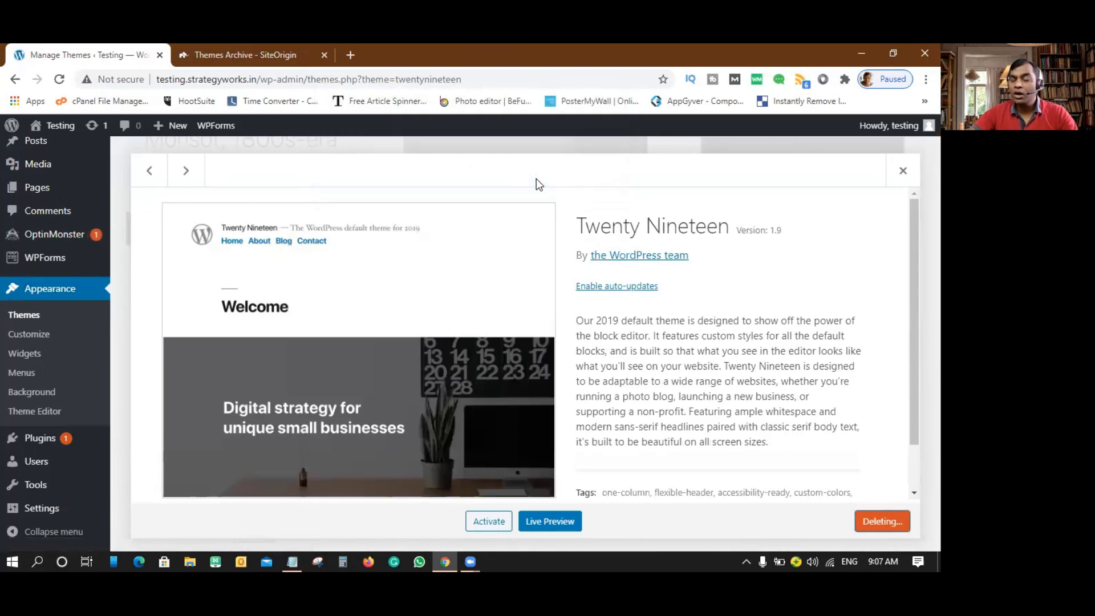
pyautogui.click(631, 214)
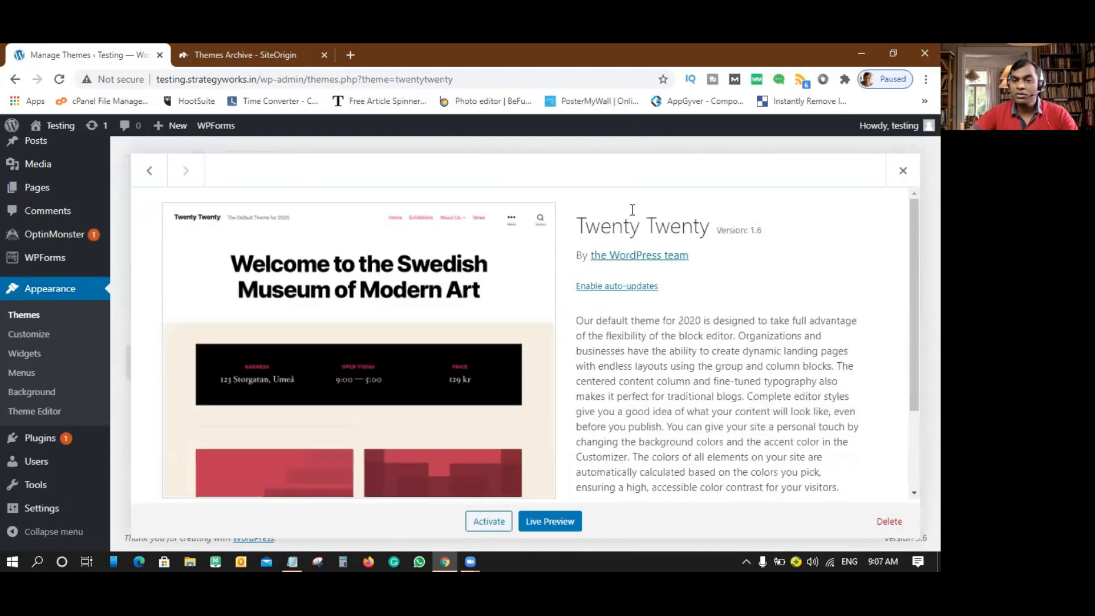
pyautogui.click(887, 521)
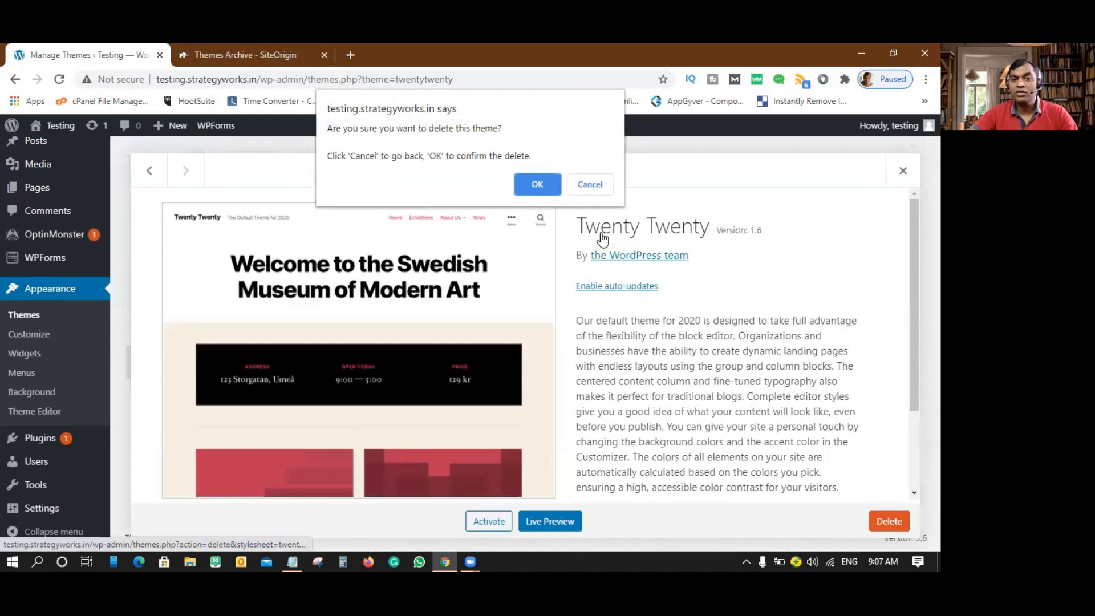
pyautogui.click(532, 179)
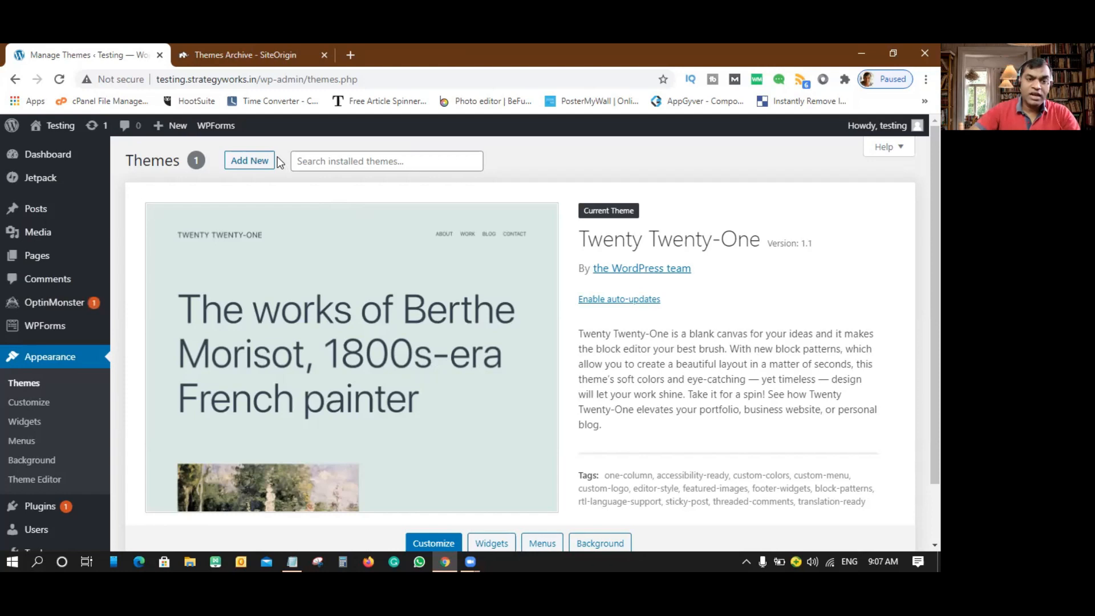
pyautogui.click(255, 165)
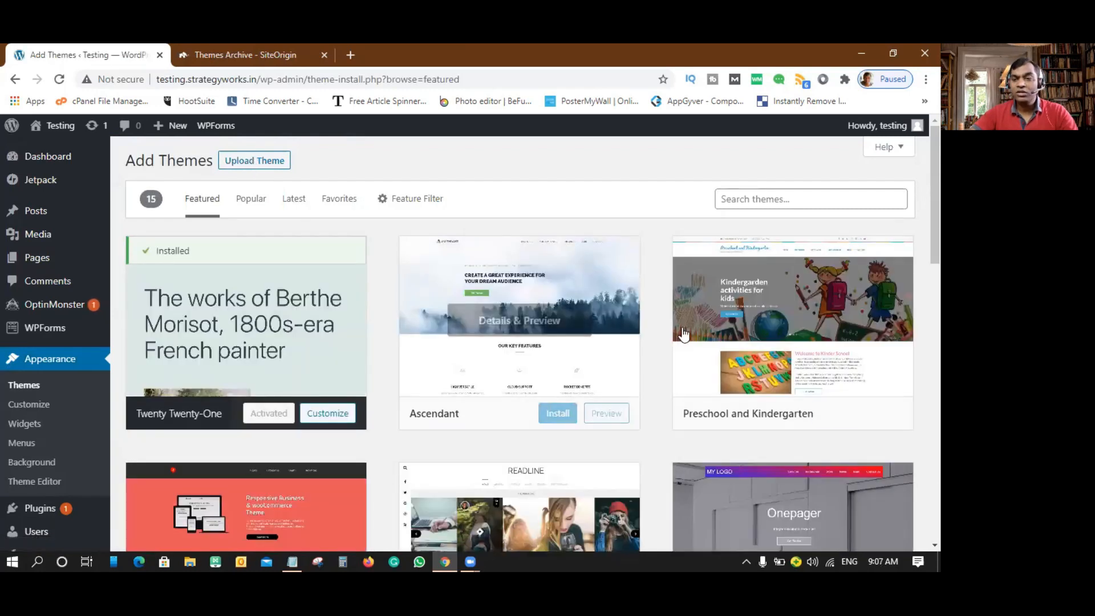
# - Browse the featured themes, check the SiteOrigin tab, and search the catalogue for 'cor'
pyautogui.scroll(-6, 560, 338)
pyautogui.scroll(-9, 561, 338)
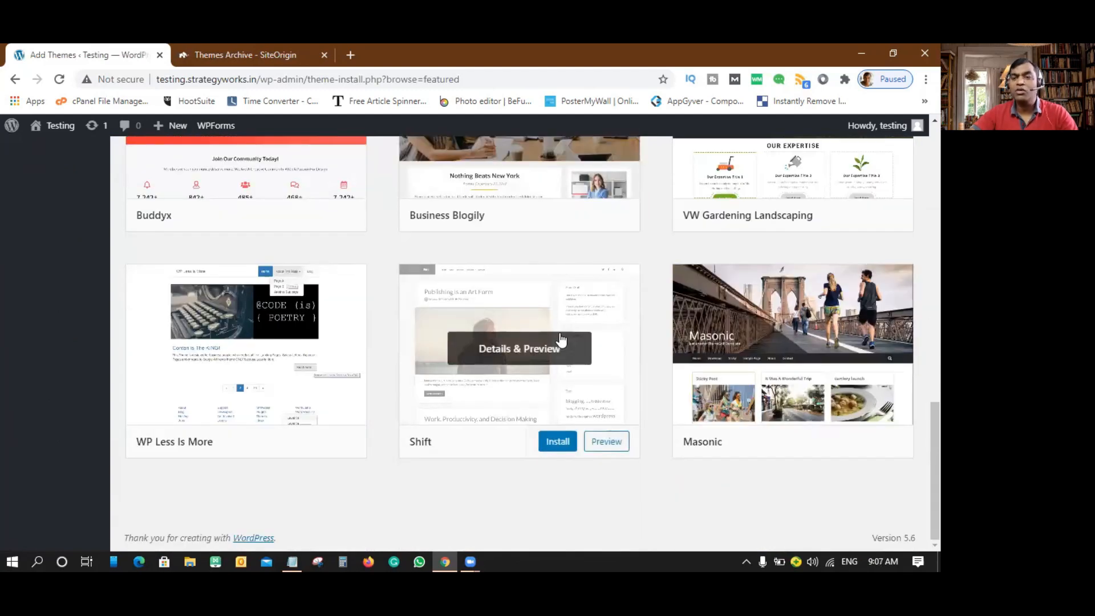
pyautogui.scroll(15, 562, 339)
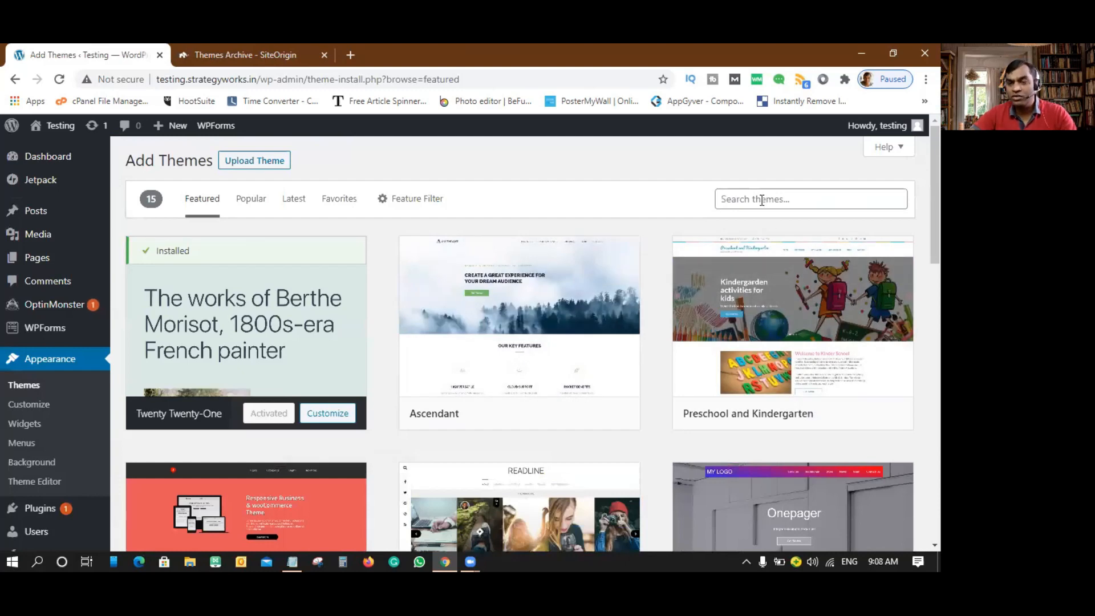
pyautogui.click(220, 55)
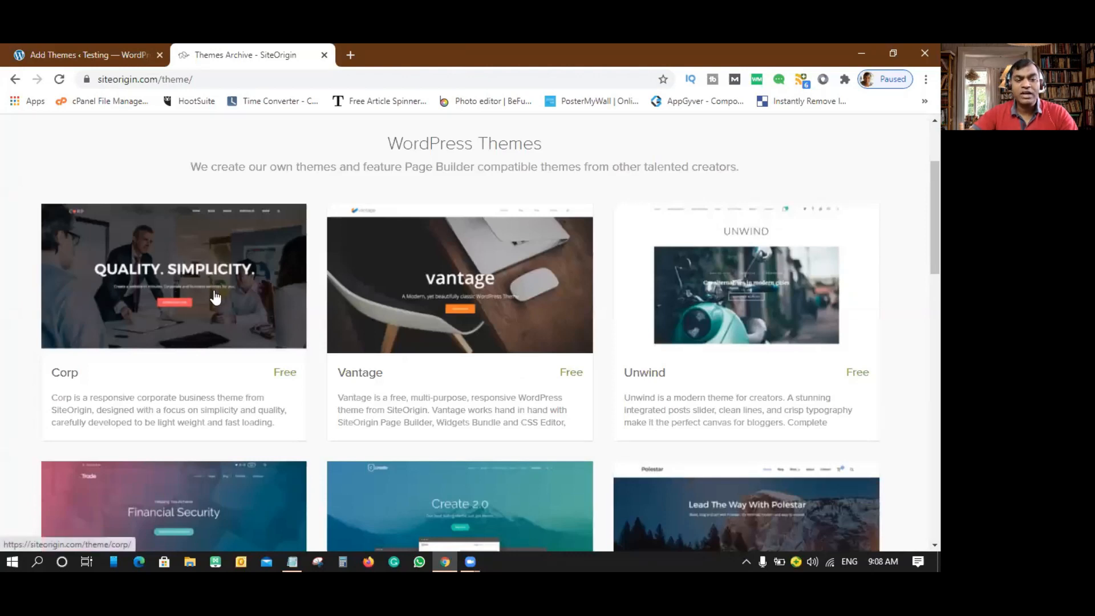
pyautogui.click(108, 54)
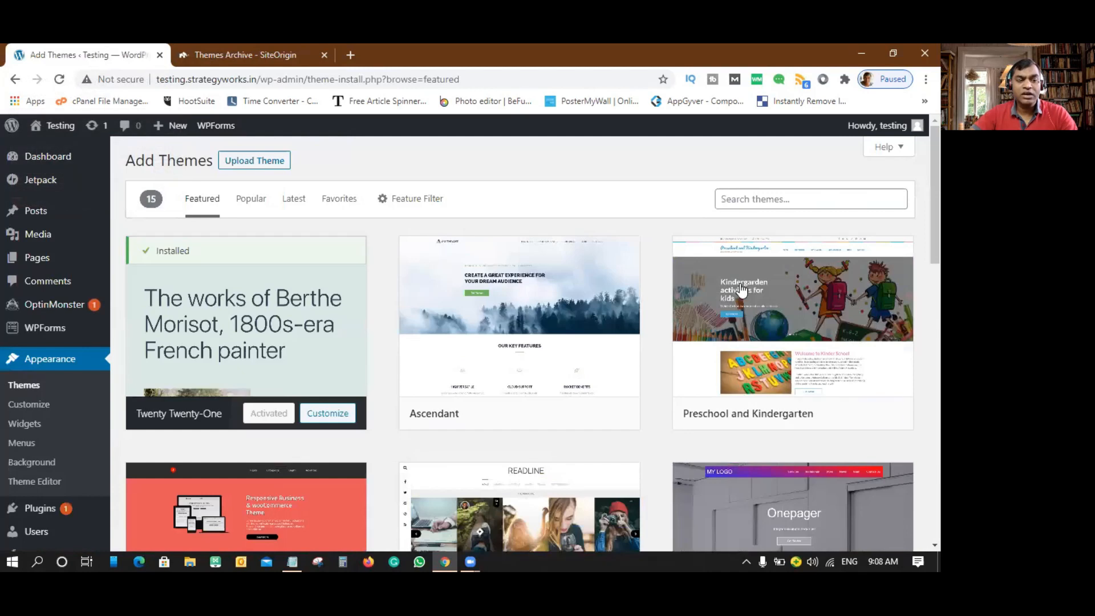
pyautogui.click(738, 202)
pyautogui.write('c')
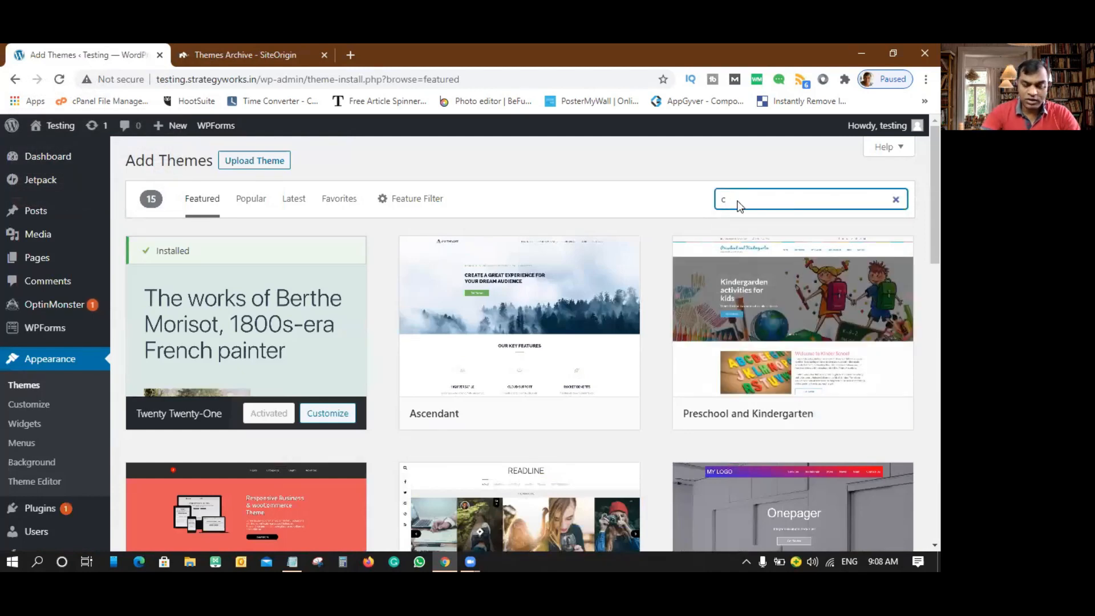
pyautogui.write('orp')
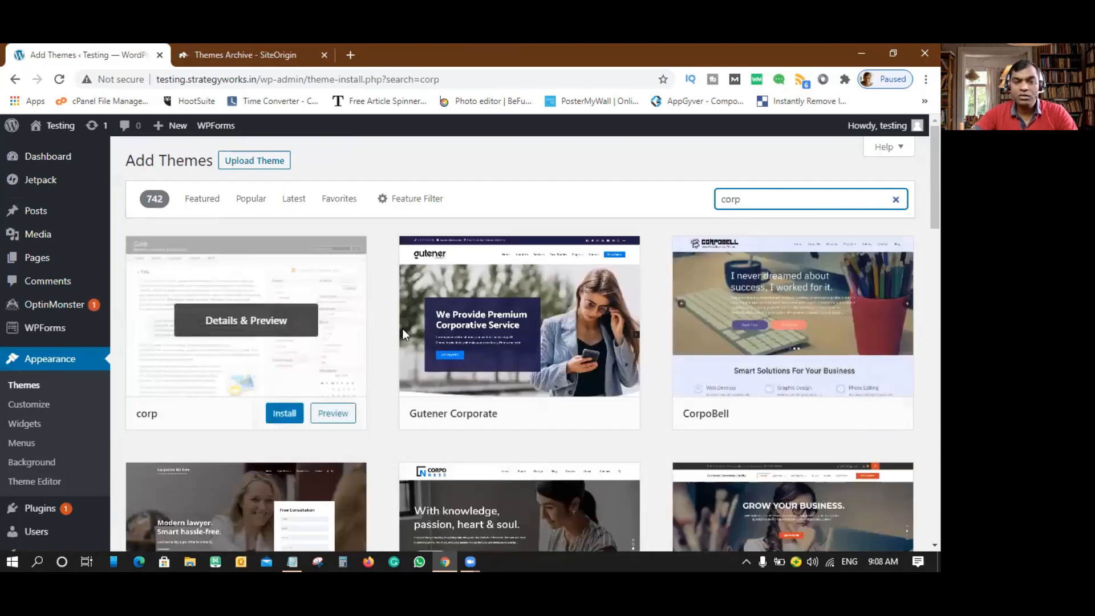
# - Find 'corp' among the 742 results with Ctrl+F and open the corp theme's details (version 1.3)
pyautogui.scroll(-3, 403, 335)
pyautogui.scroll(-7, 404, 335)
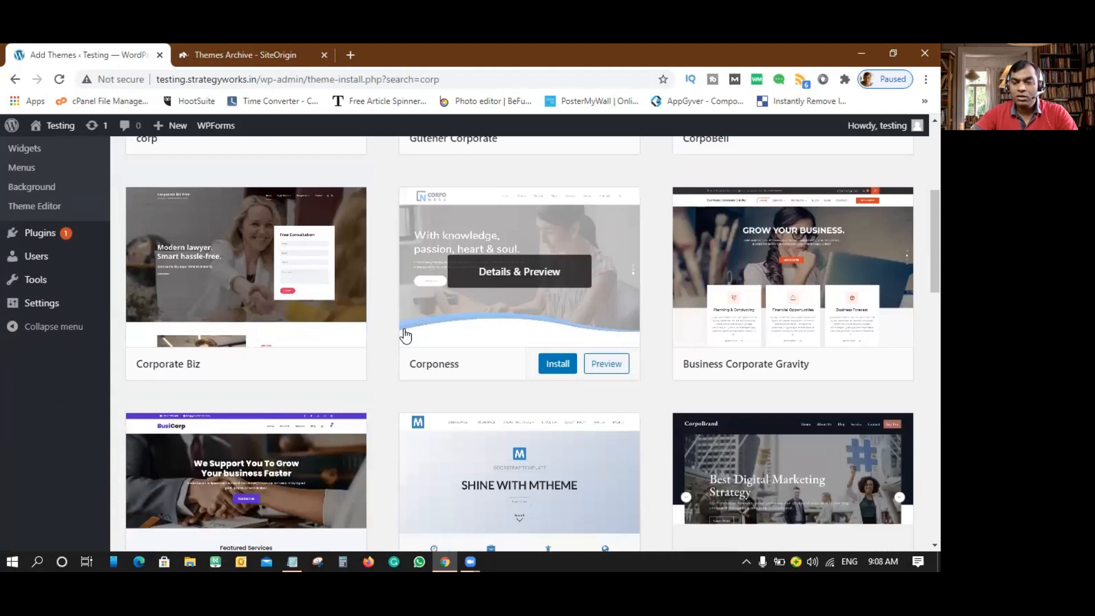
pyautogui.scroll(-3, 405, 335)
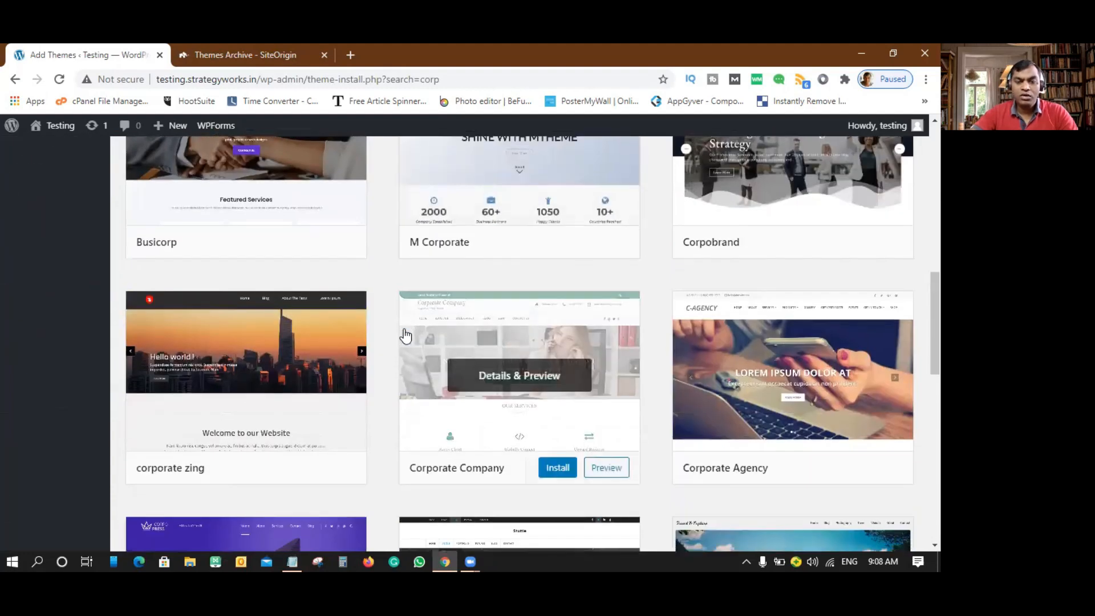
pyautogui.scroll(-3, 404, 336)
pyautogui.scroll(-4, 405, 336)
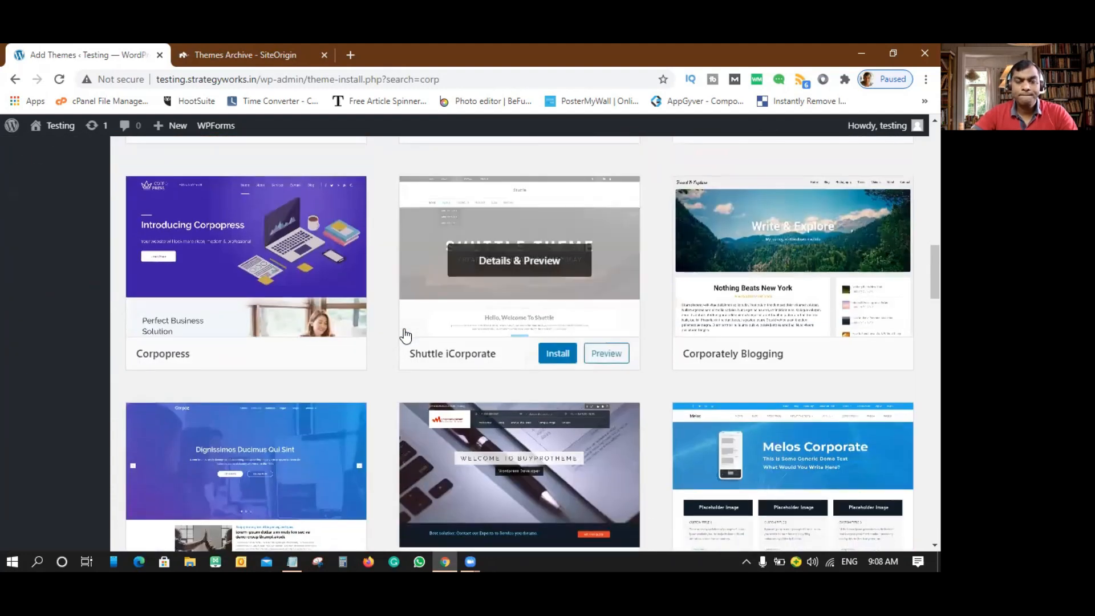
pyautogui.scroll(-4, 405, 336)
pyautogui.scroll(-4, 406, 336)
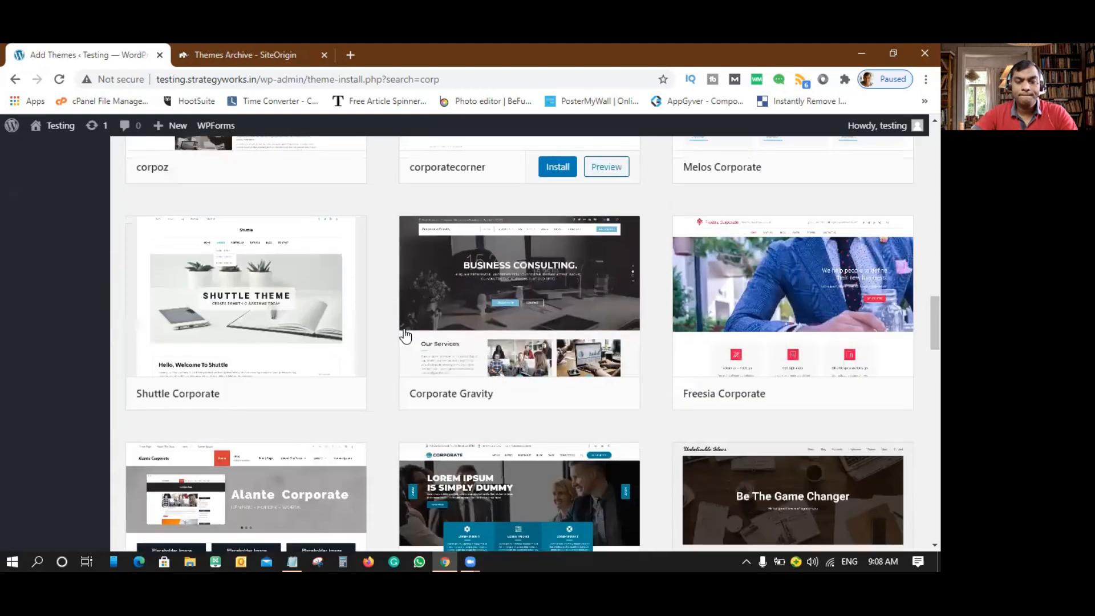
pyautogui.hotkey('ctrl', 'f')
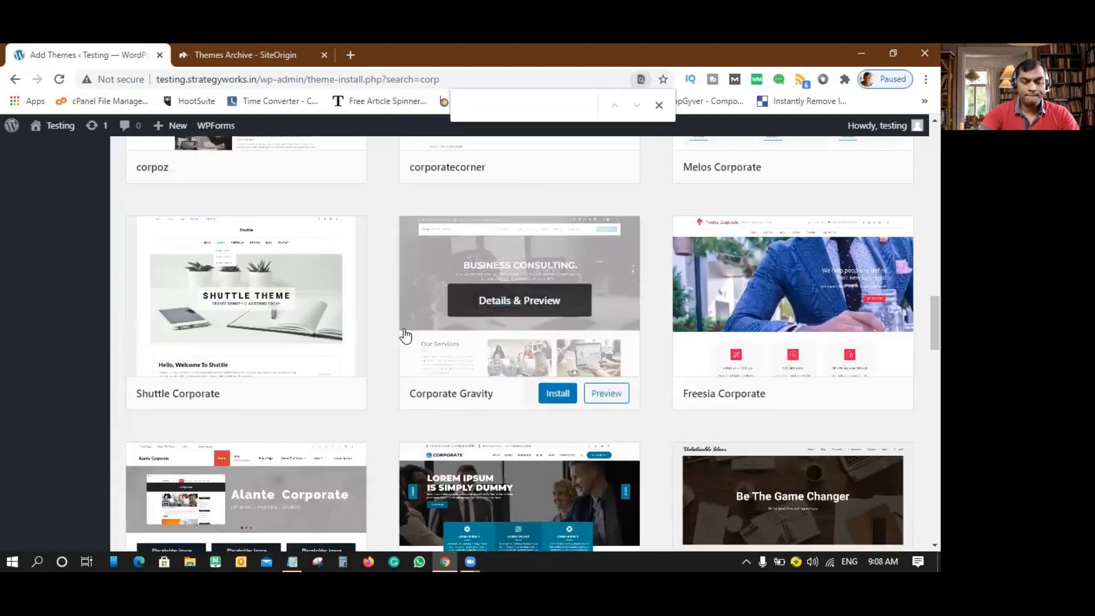
pyautogui.write('corp')
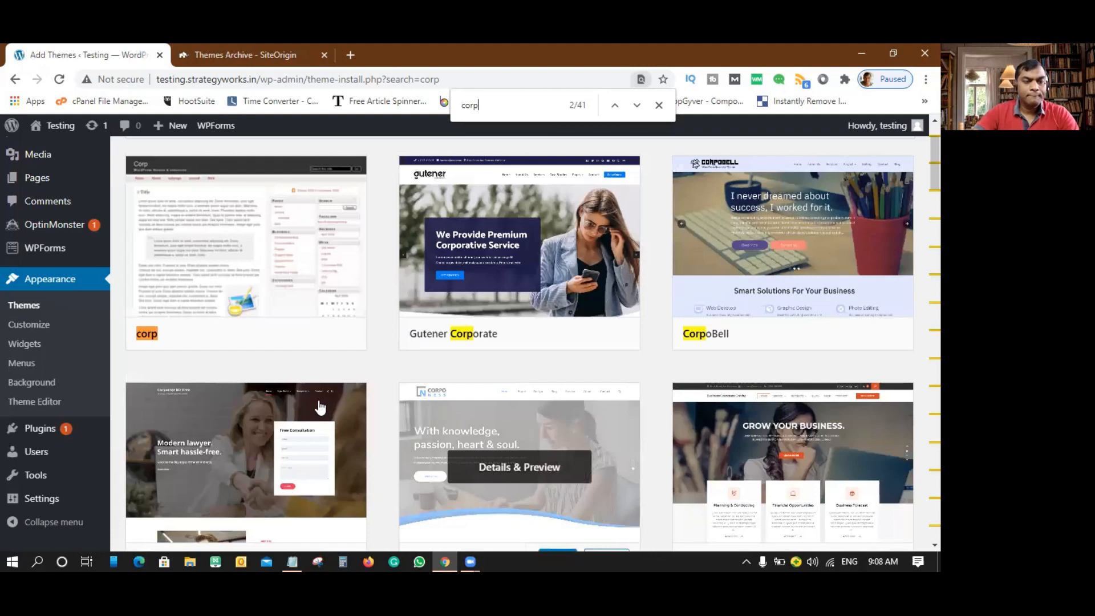
pyautogui.scroll(2, 299, 350)
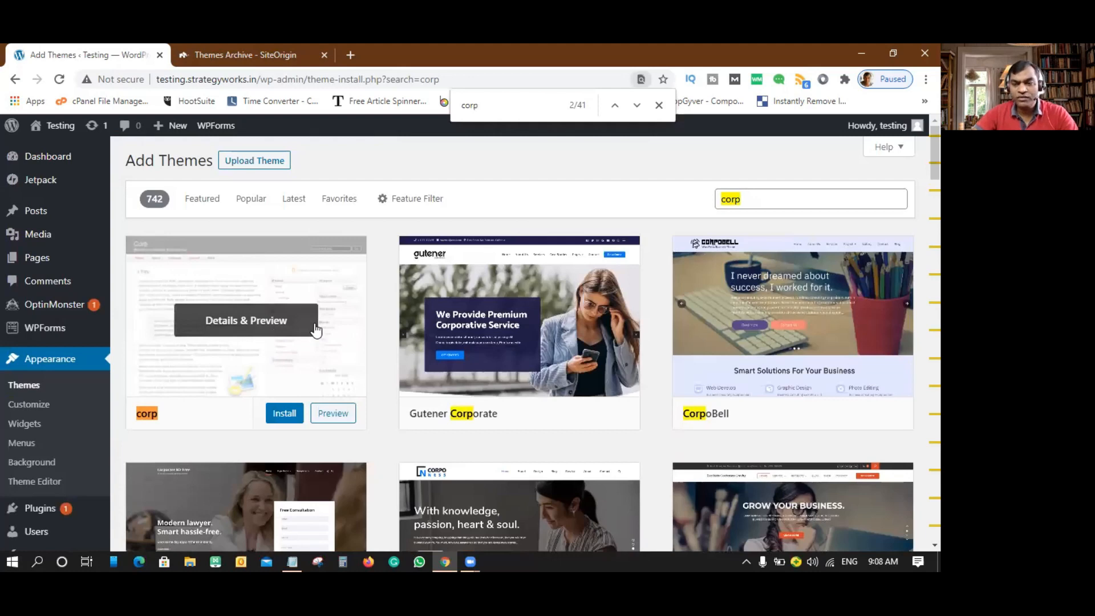
pyautogui.click(252, 317)
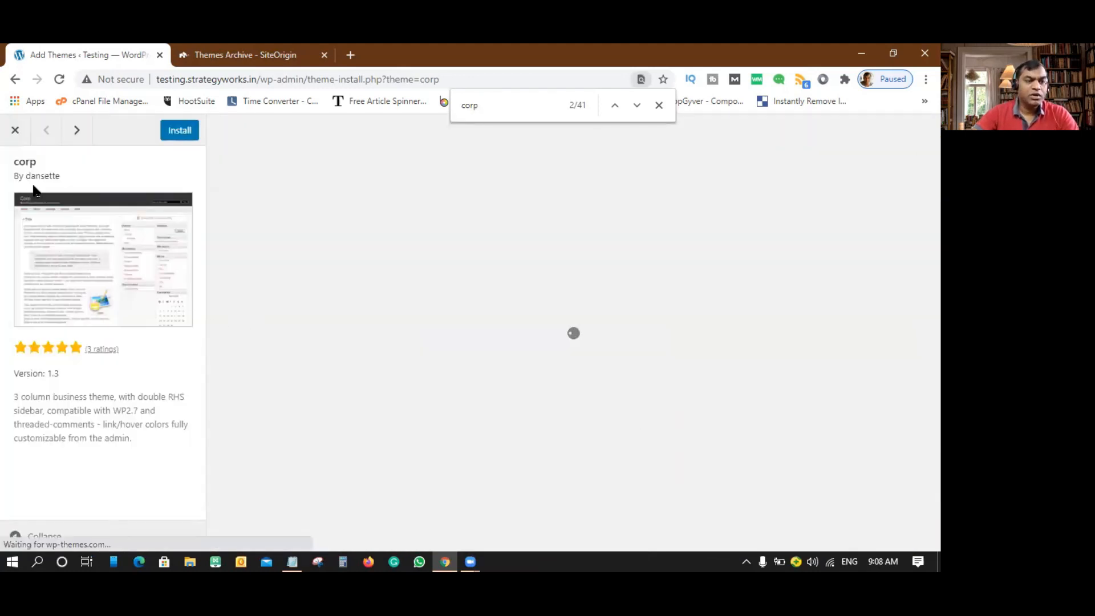
pyautogui.moveTo(59, 177); pyautogui.dragTo(21, 177)
pyautogui.click(230, 50)
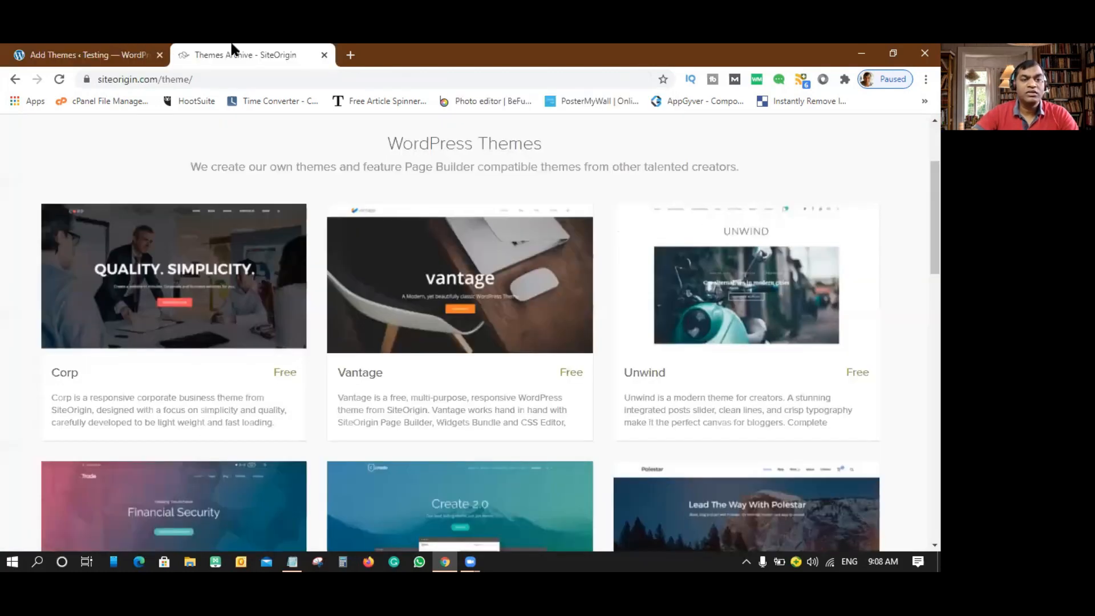
pyautogui.click(104, 51)
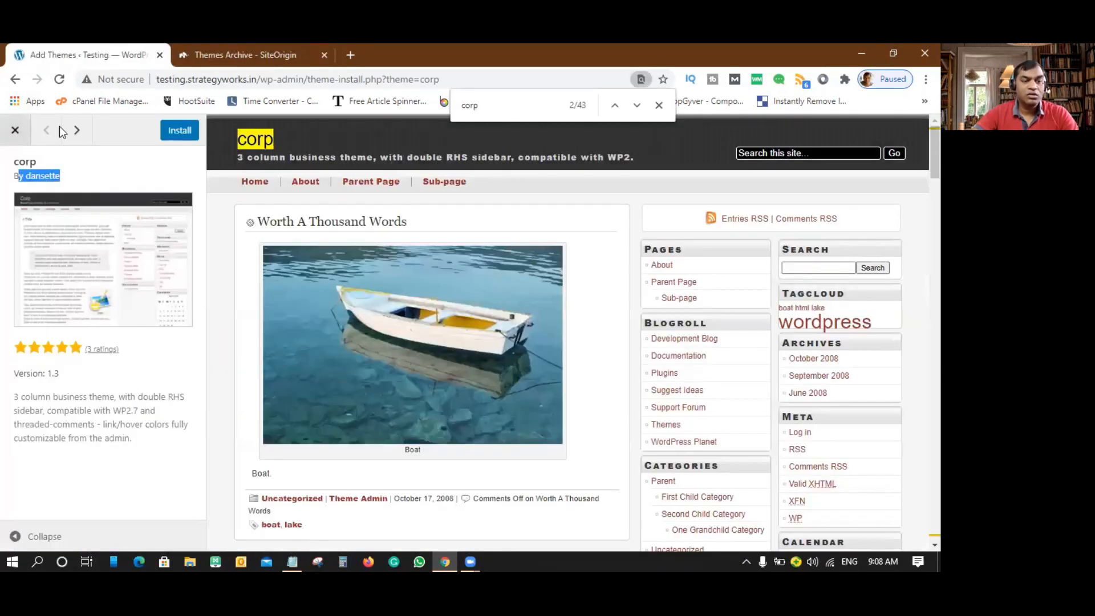
pyautogui.click(15, 132)
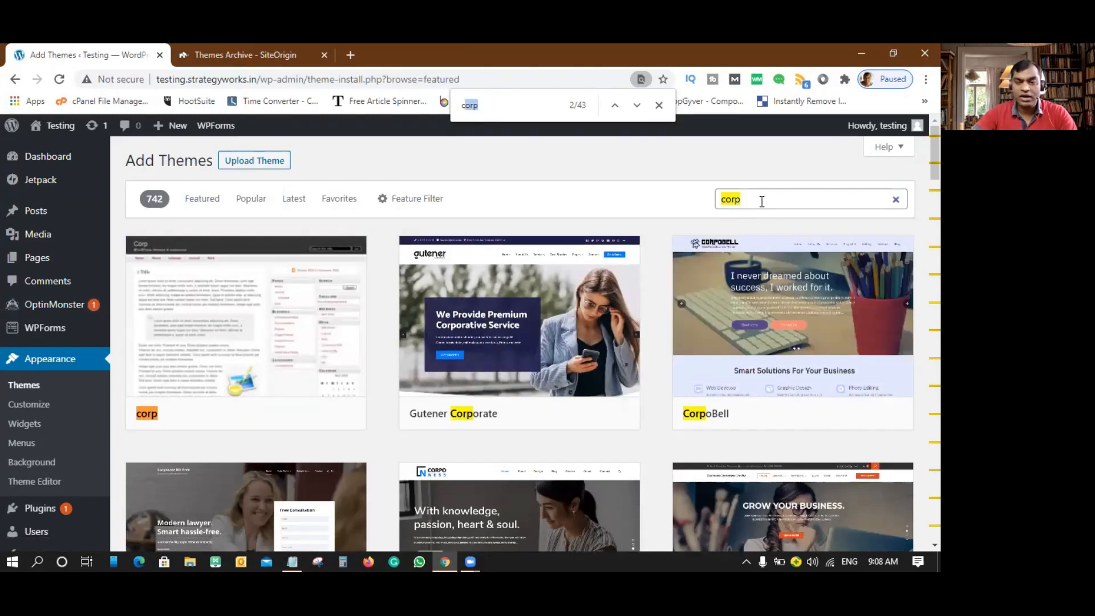
pyautogui.write('csiteorigin')
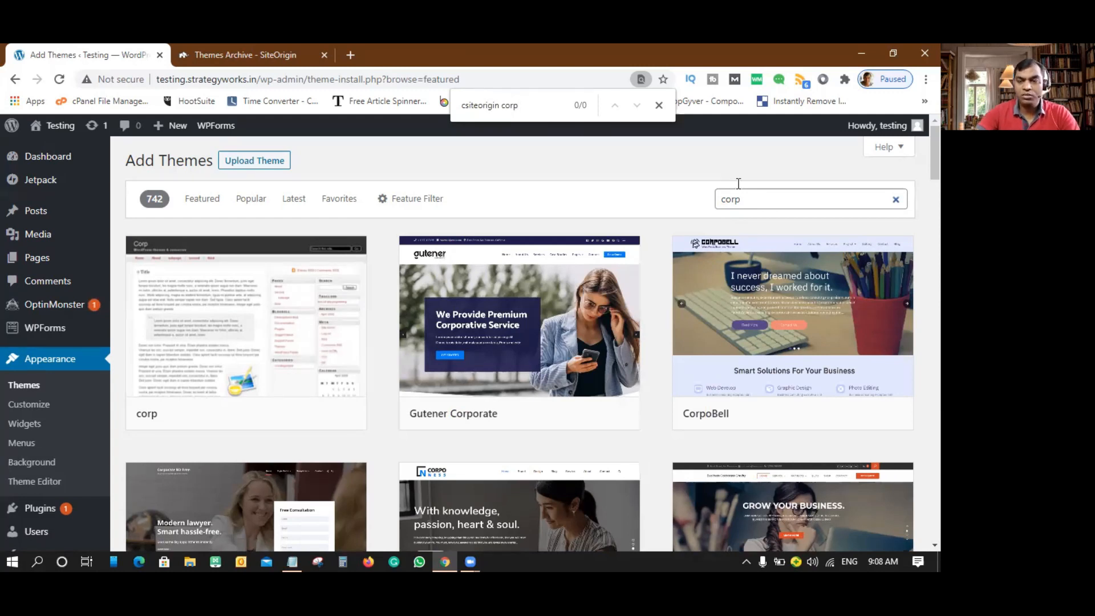
pyautogui.click(659, 106)
# - Search the theme catalogue for 'site origin corp' and open SiteOrigin Corp's details
pyautogui.moveTo(757, 198); pyautogui.dragTo(713, 202)
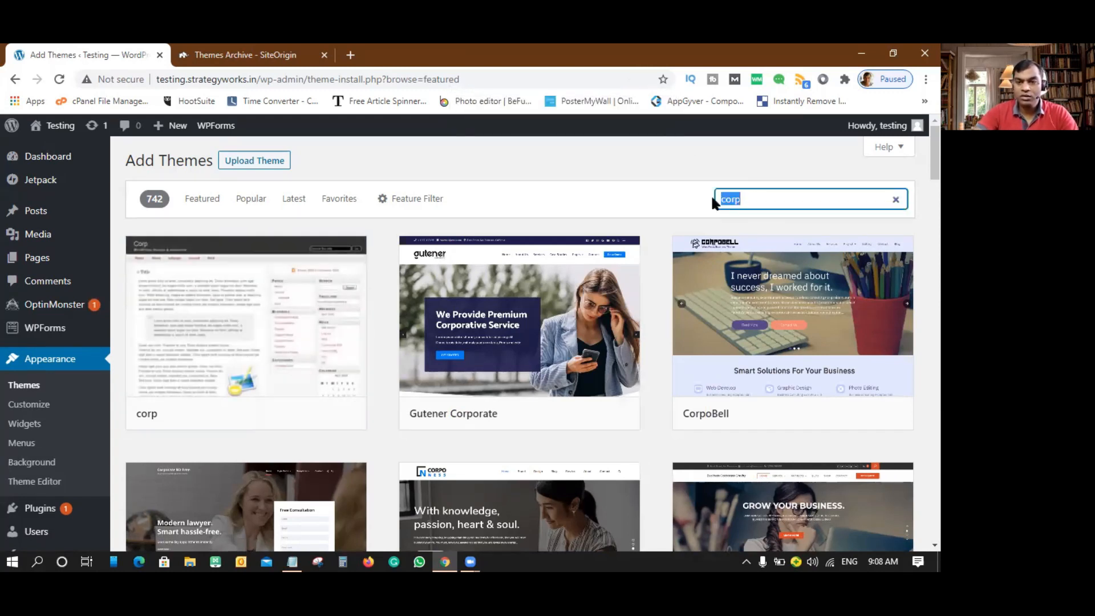
pyautogui.write('site orih')
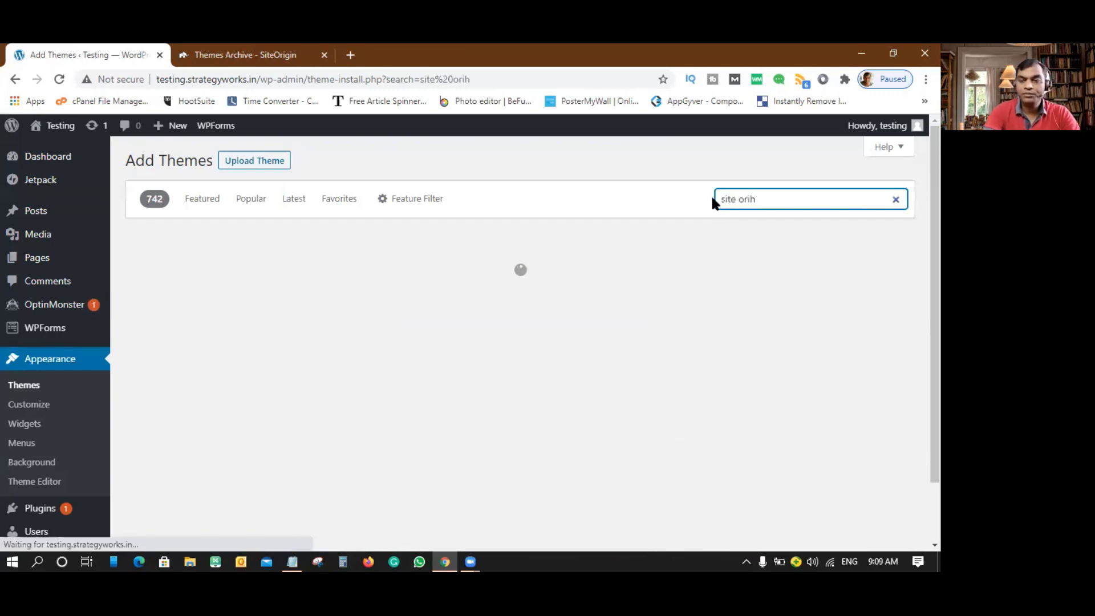
pyautogui.press('BackSpace')
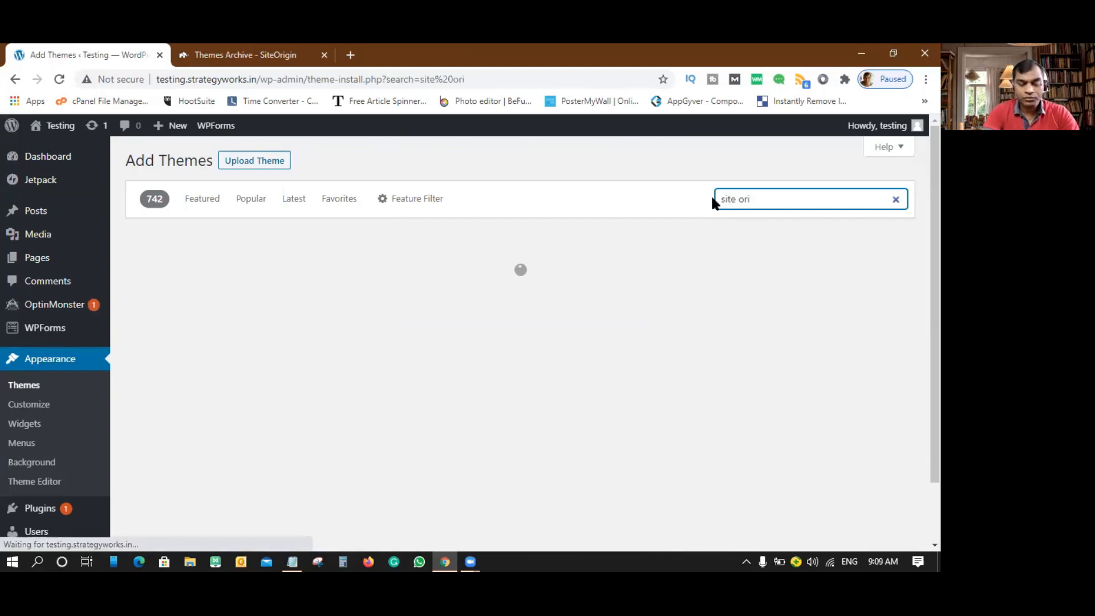
pyautogui.write('gin corp')
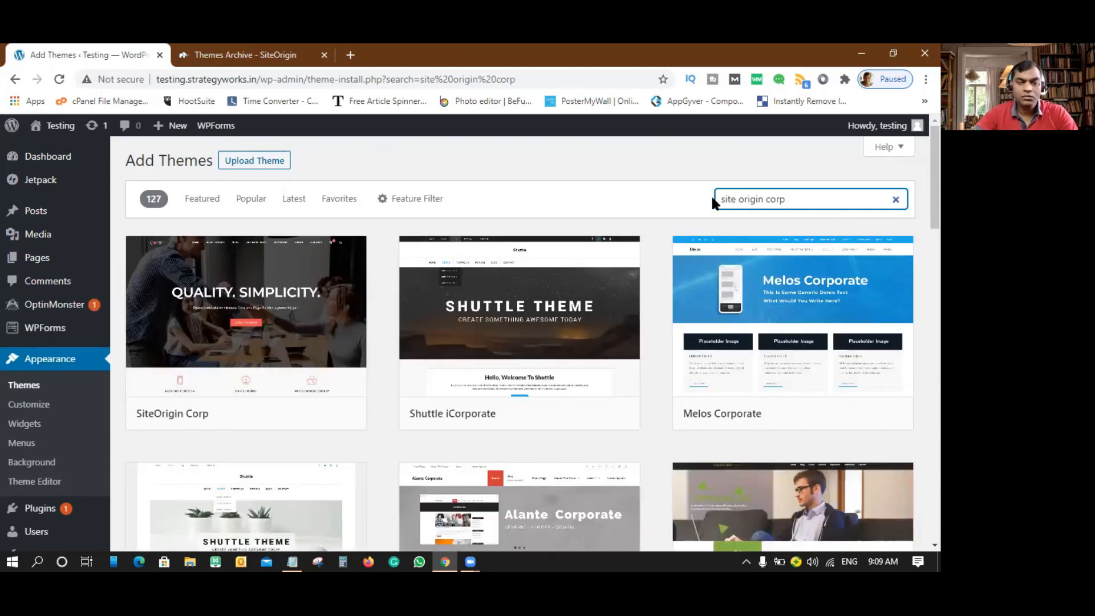
pyautogui.moveTo(330, 331)
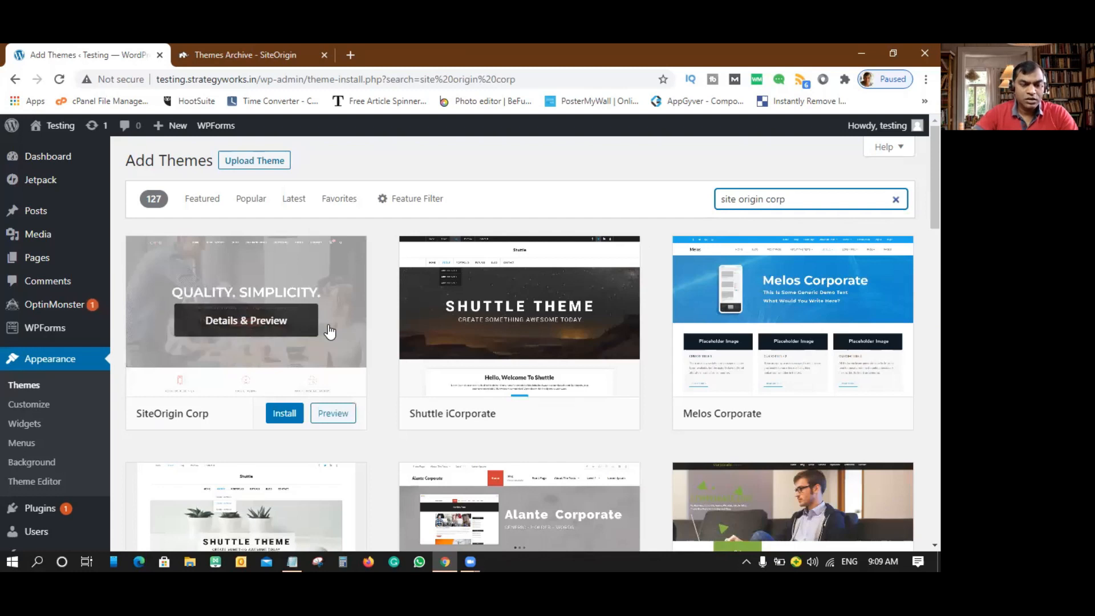
pyautogui.click(244, 326)
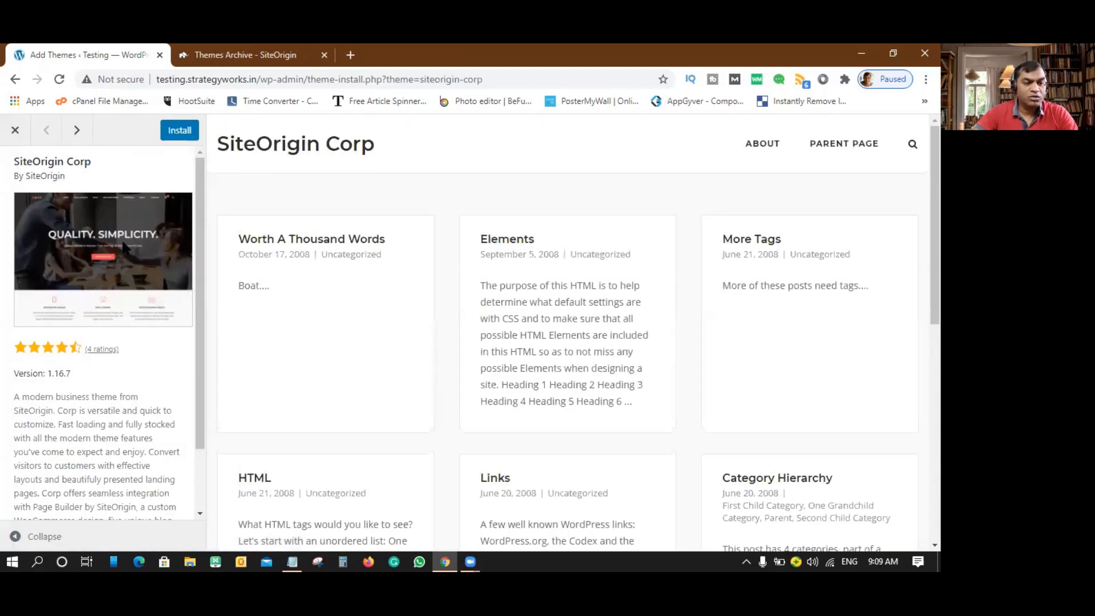
# - Preview SiteOrigin Corp (version 1.16.7) on the site, scrolling to the footer and back up
pyautogui.click(241, 55)
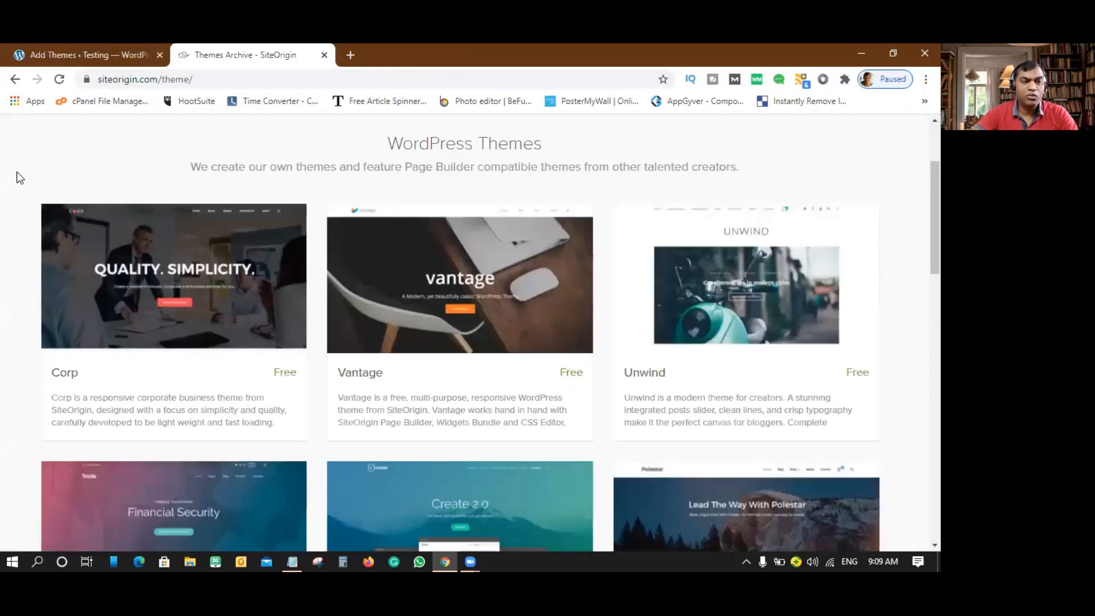
pyautogui.click(90, 55)
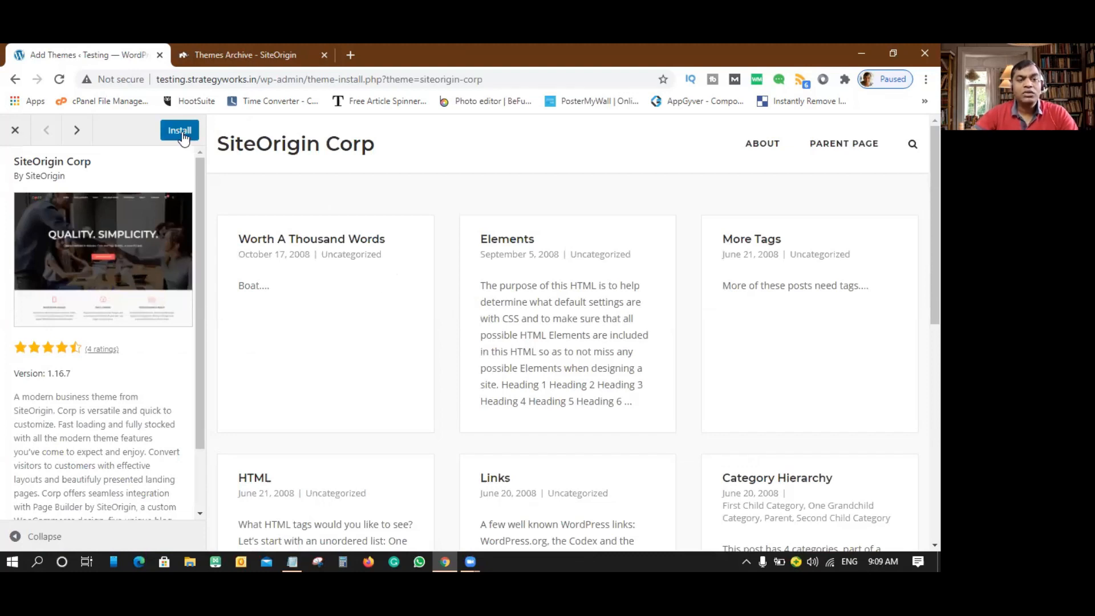
pyautogui.click(16, 133)
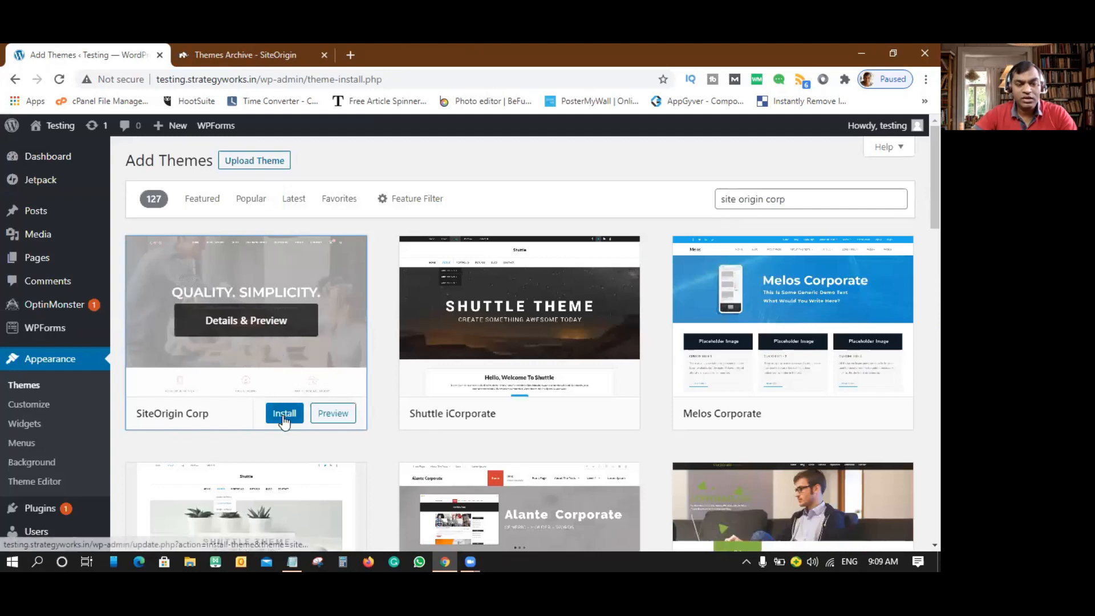
pyautogui.click(344, 414)
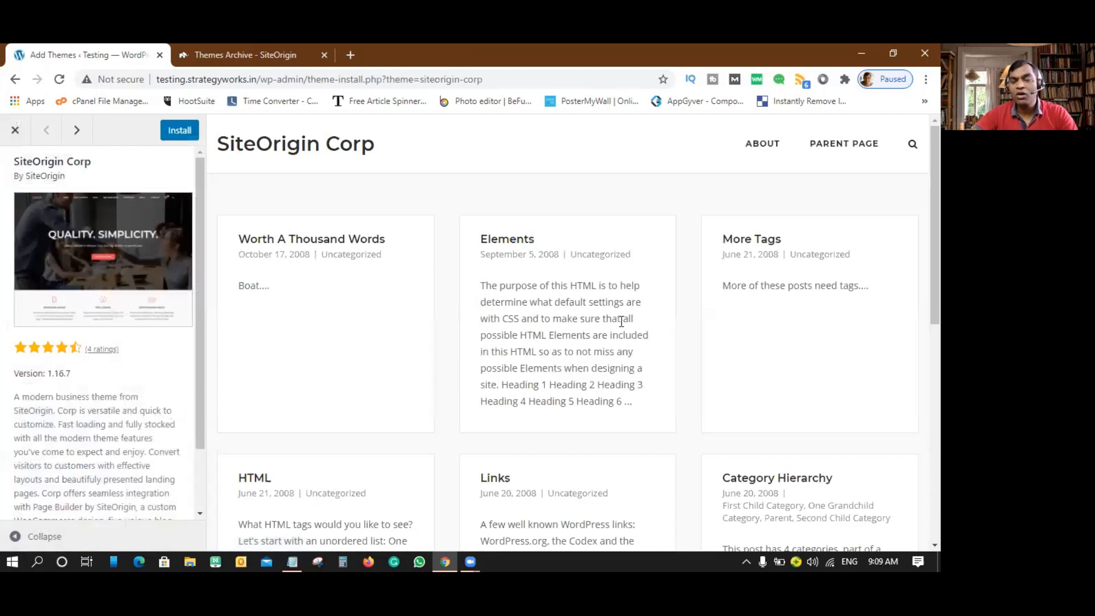
pyautogui.scroll(-7, 622, 322)
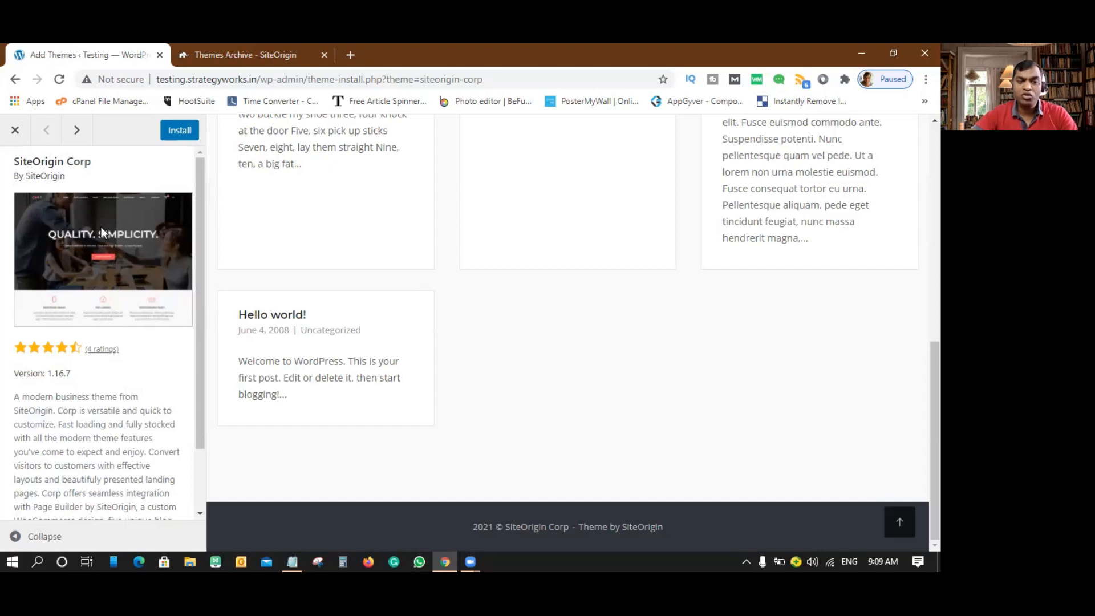
pyautogui.scroll(10, 688, 296)
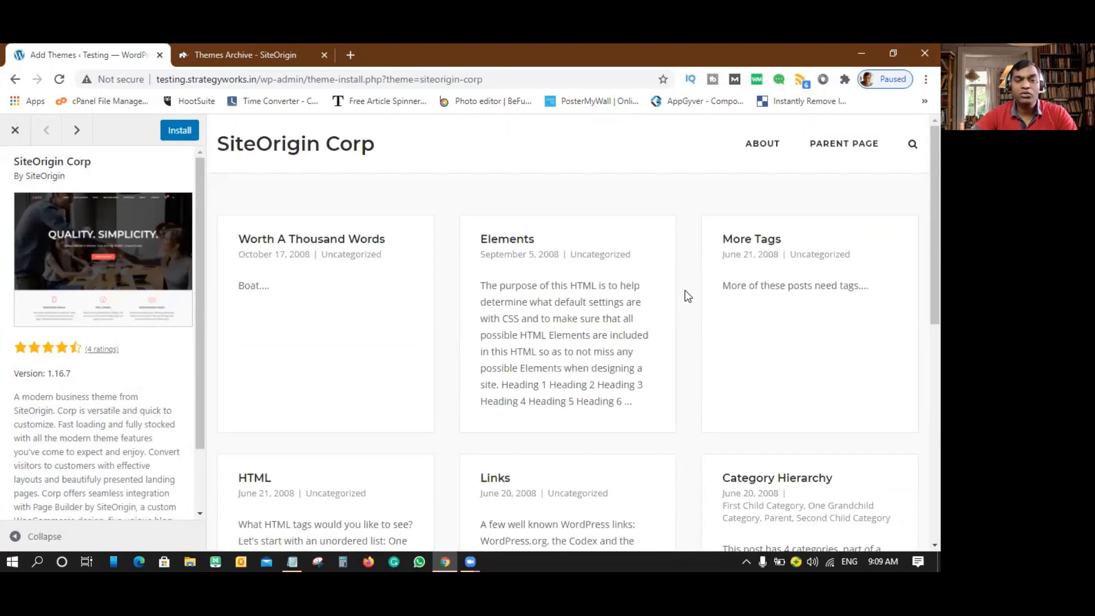
# - Open the Corp theme's page on SiteOrigin and launch its live demo in a new tab
pyautogui.click(263, 57)
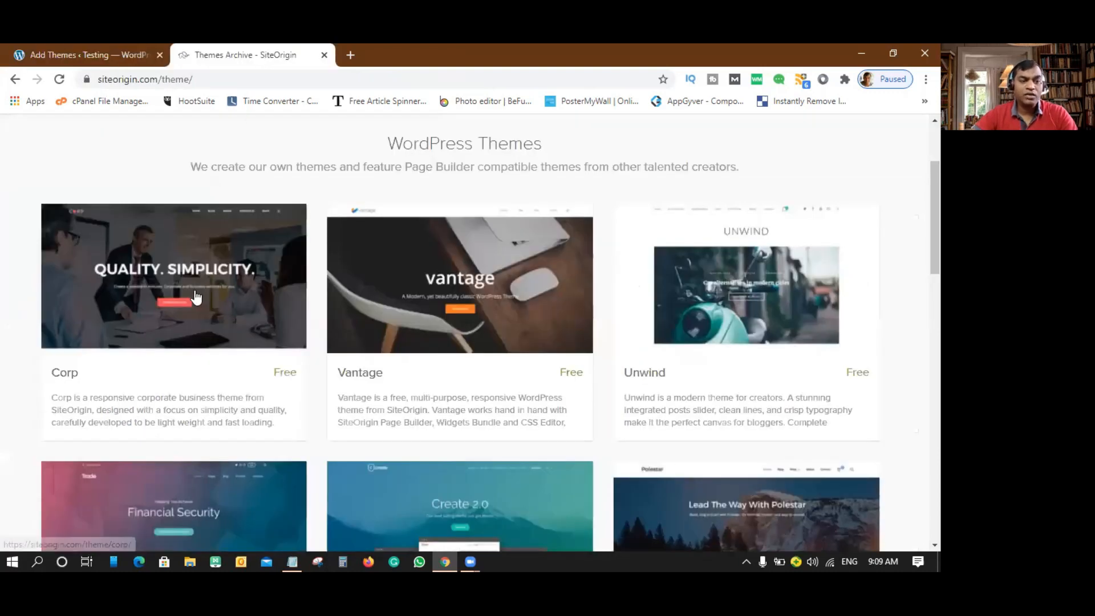
pyautogui.click(191, 261)
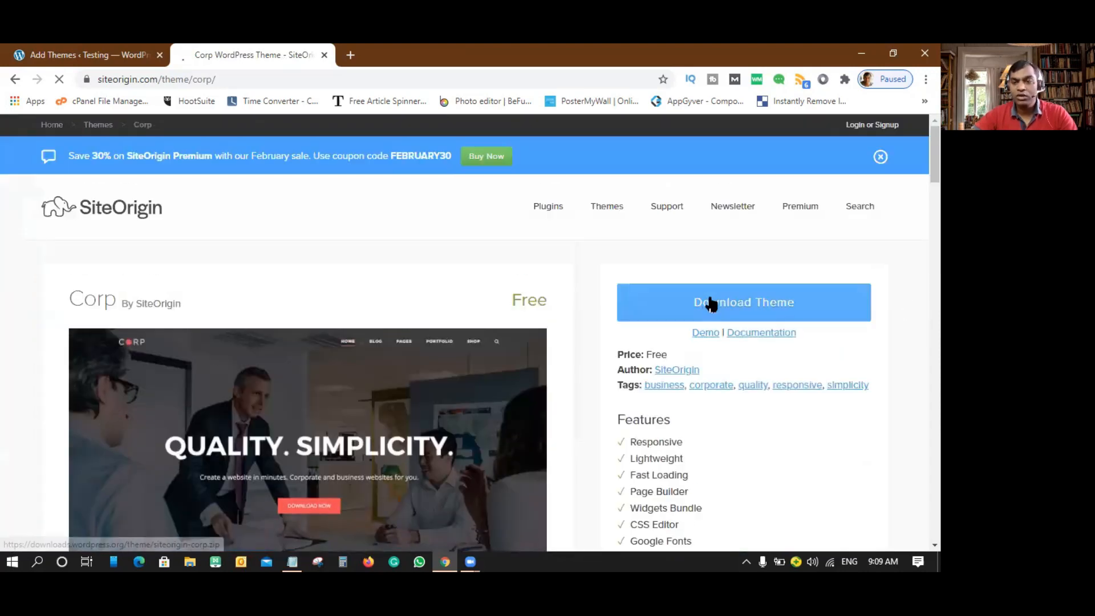
pyautogui.click(707, 335)
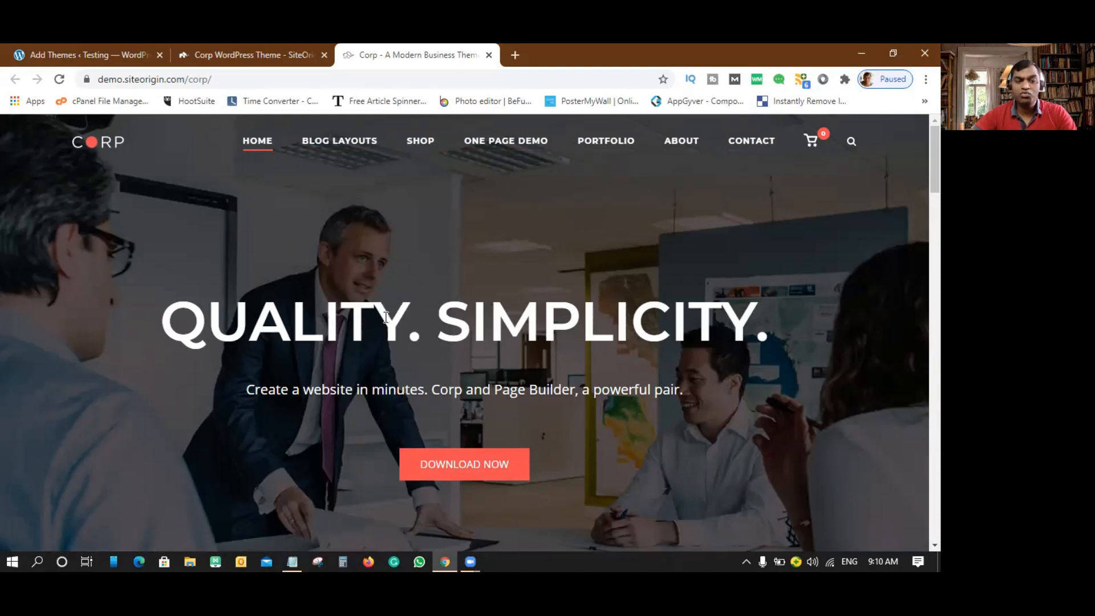
pyautogui.scroll(-1, 646, 283)
pyautogui.scroll(1, 646, 283)
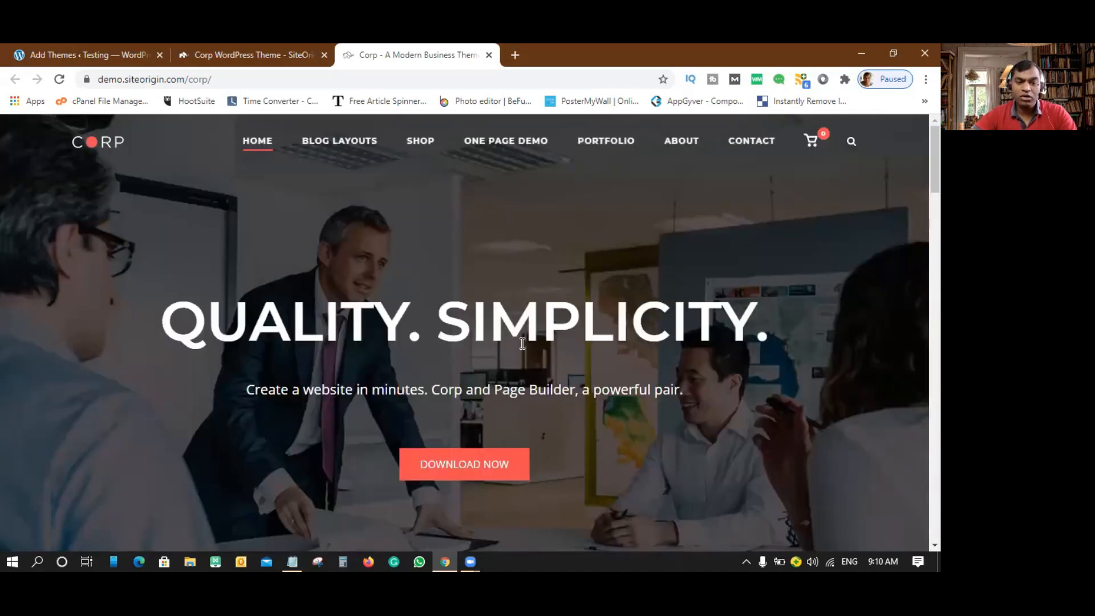
# - Scroll through the Corp demo to the bottom, jump back to the top, then return to WordPress
pyautogui.scroll(-1, 513, 387)
pyautogui.scroll(-5, 586, 371)
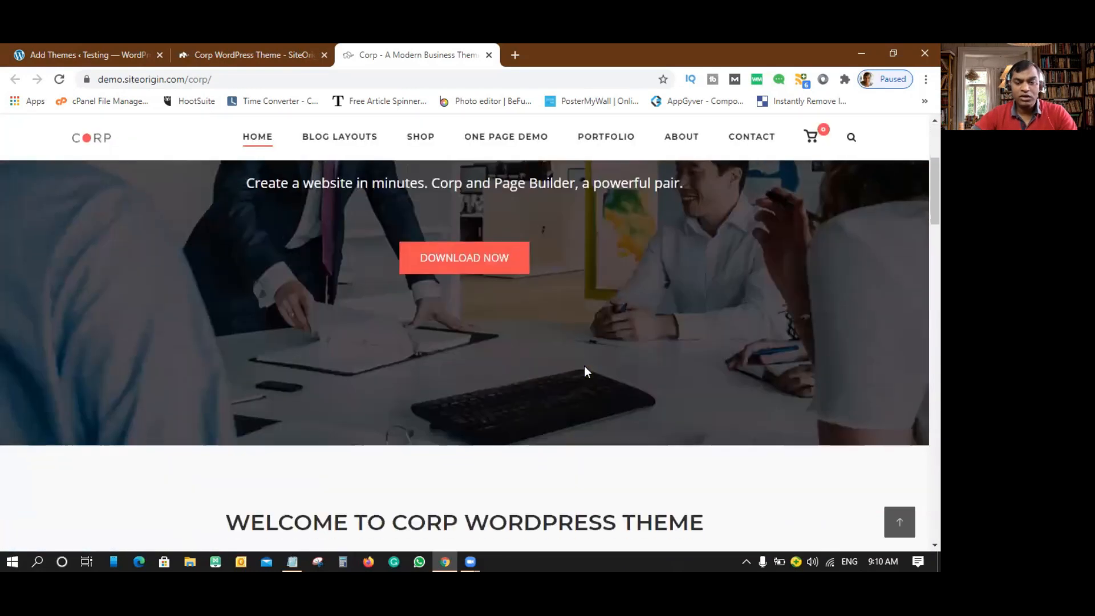
pyautogui.scroll(-1, 586, 365)
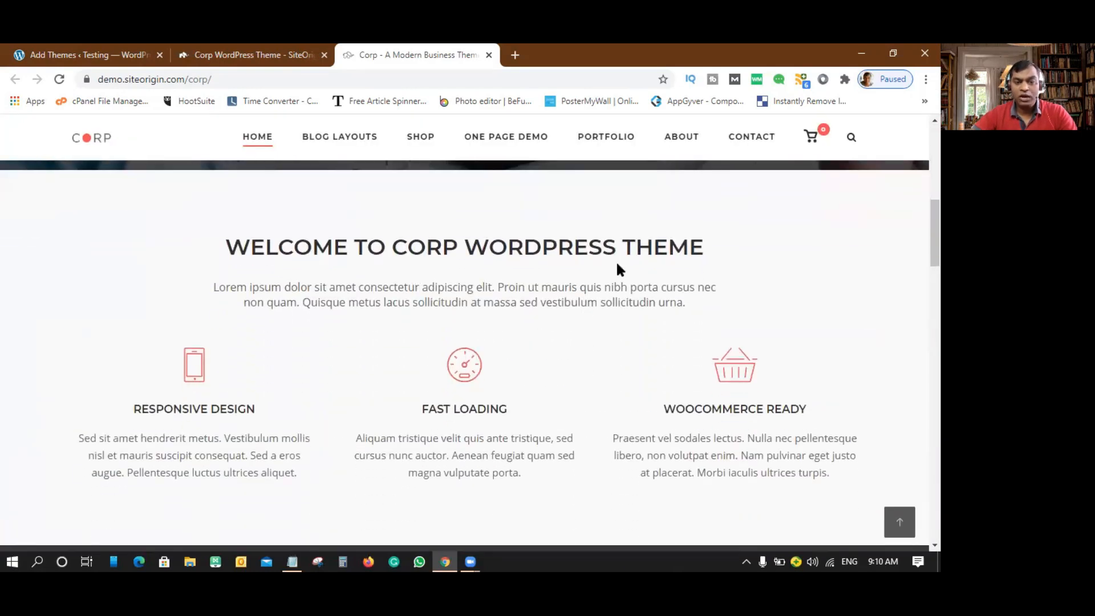
pyautogui.scroll(-2, 522, 293)
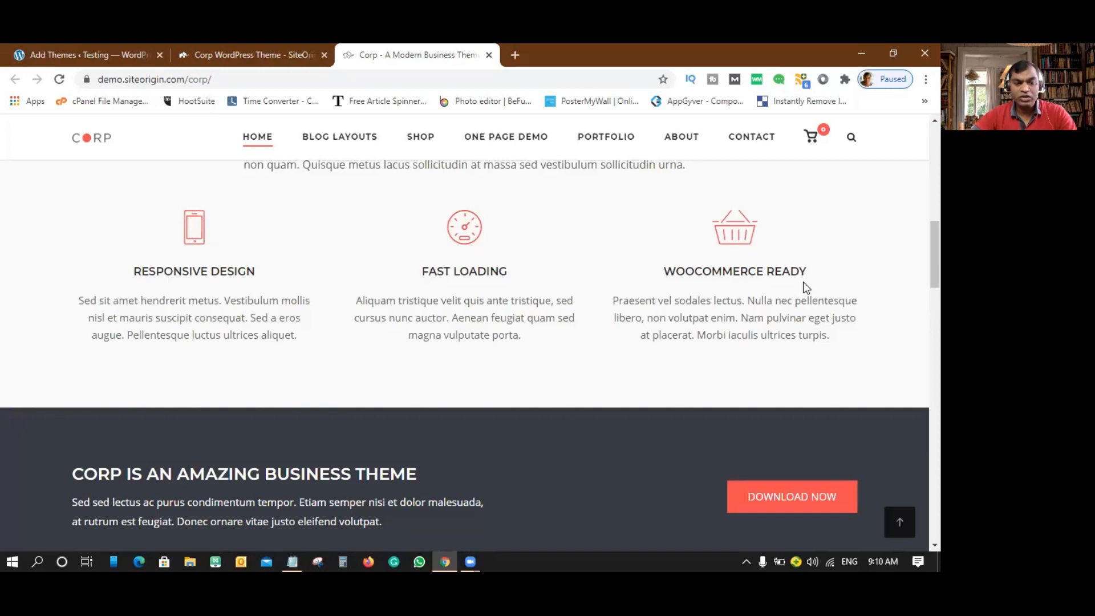
pyautogui.scroll(-2, 803, 282)
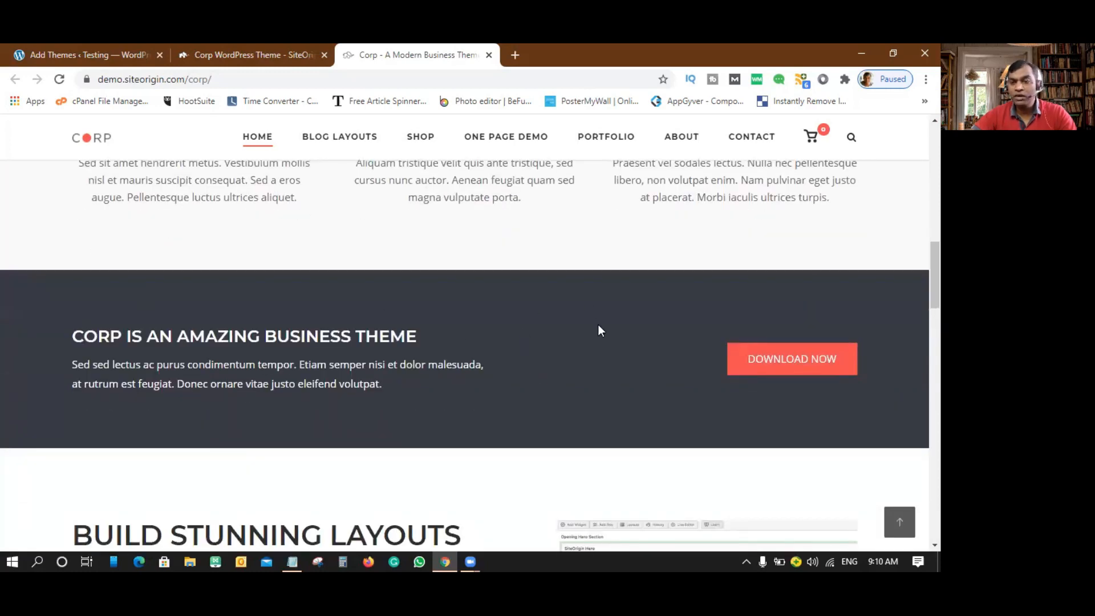
pyautogui.scroll(-3, 600, 330)
pyautogui.scroll(-2, 600, 330)
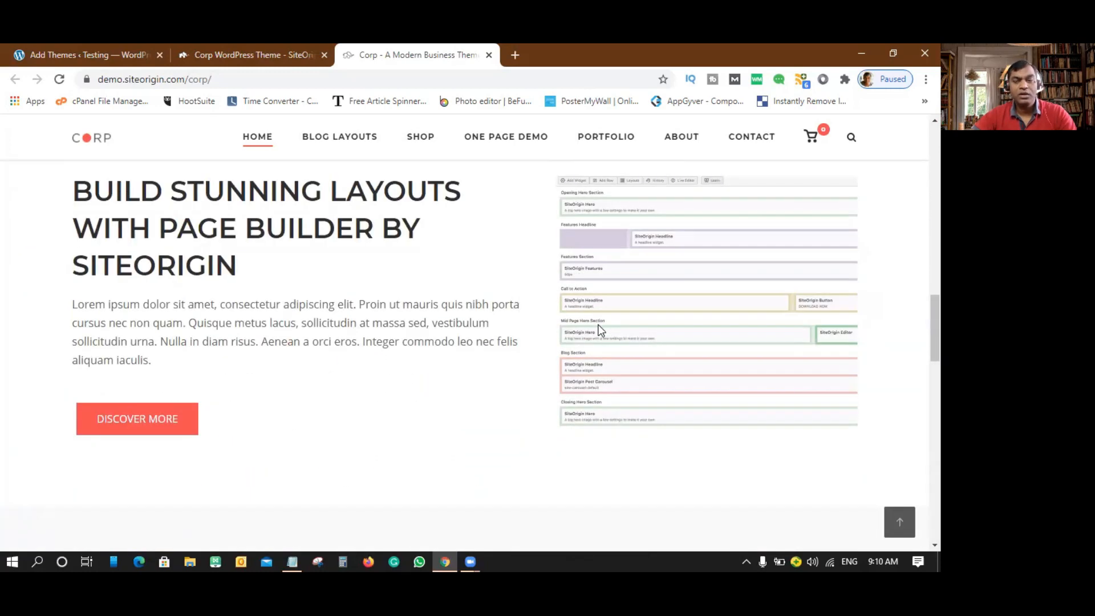
pyautogui.scroll(1, 601, 330)
pyautogui.scroll(-3, 548, 348)
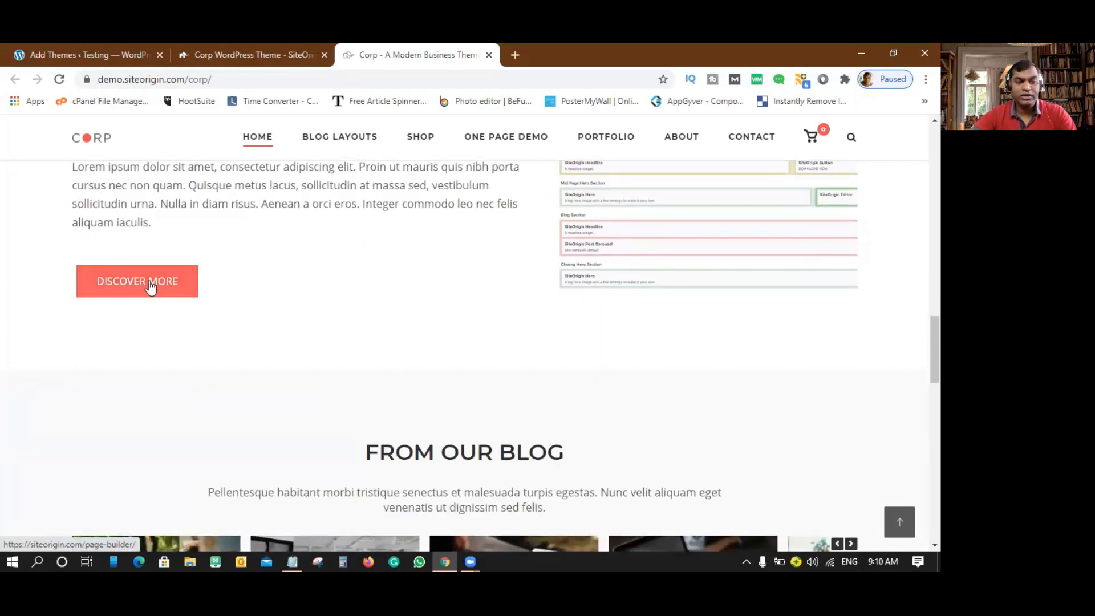
pyautogui.scroll(-4, 479, 281)
pyautogui.scroll(-6, 630, 251)
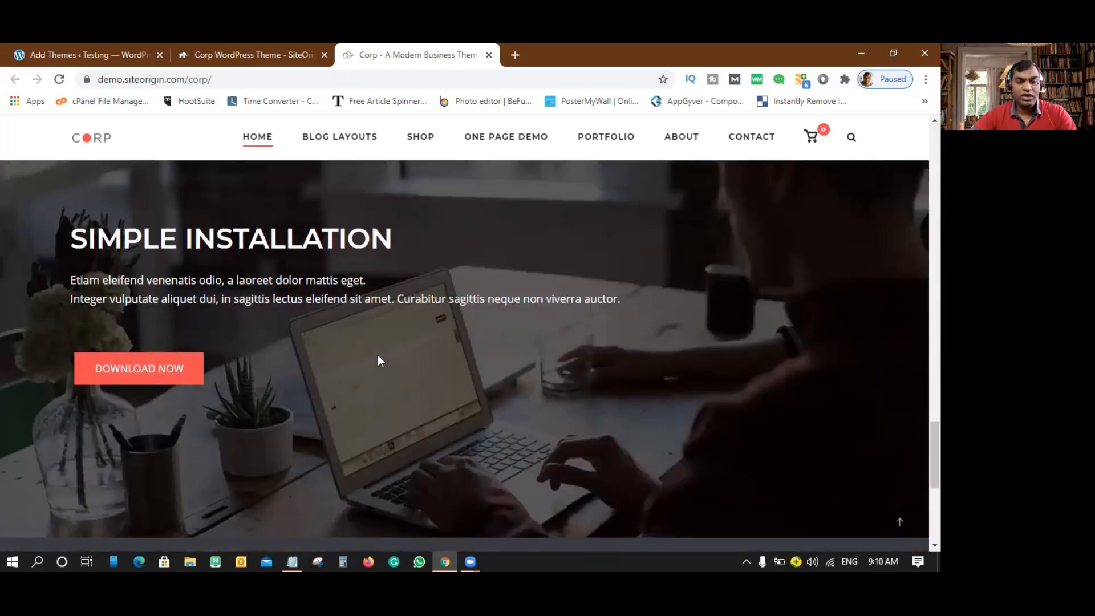
pyautogui.scroll(-5, 360, 291)
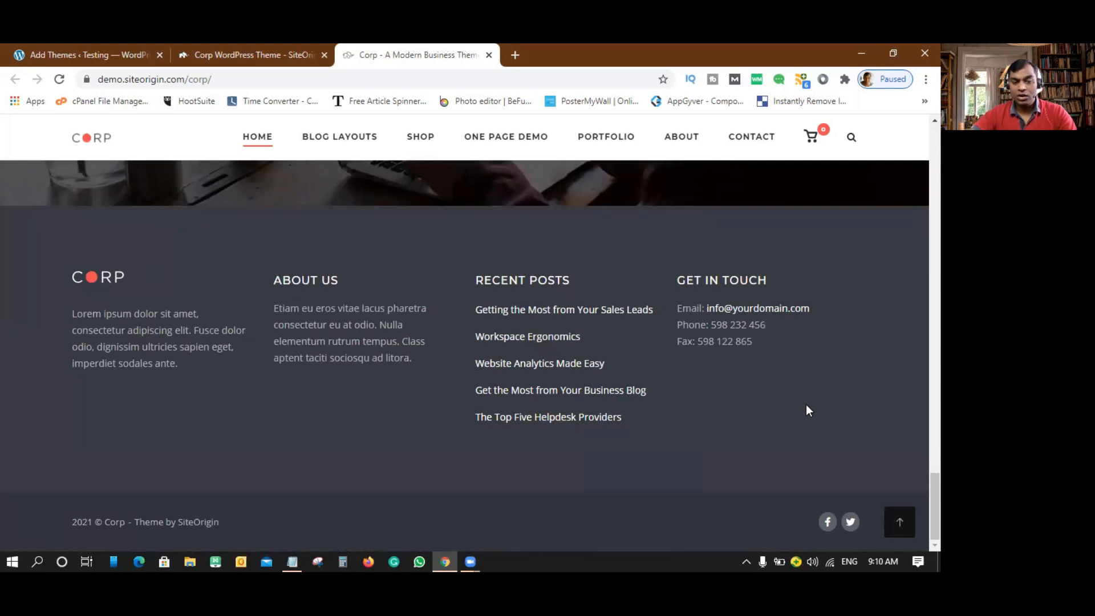
pyautogui.click(900, 524)
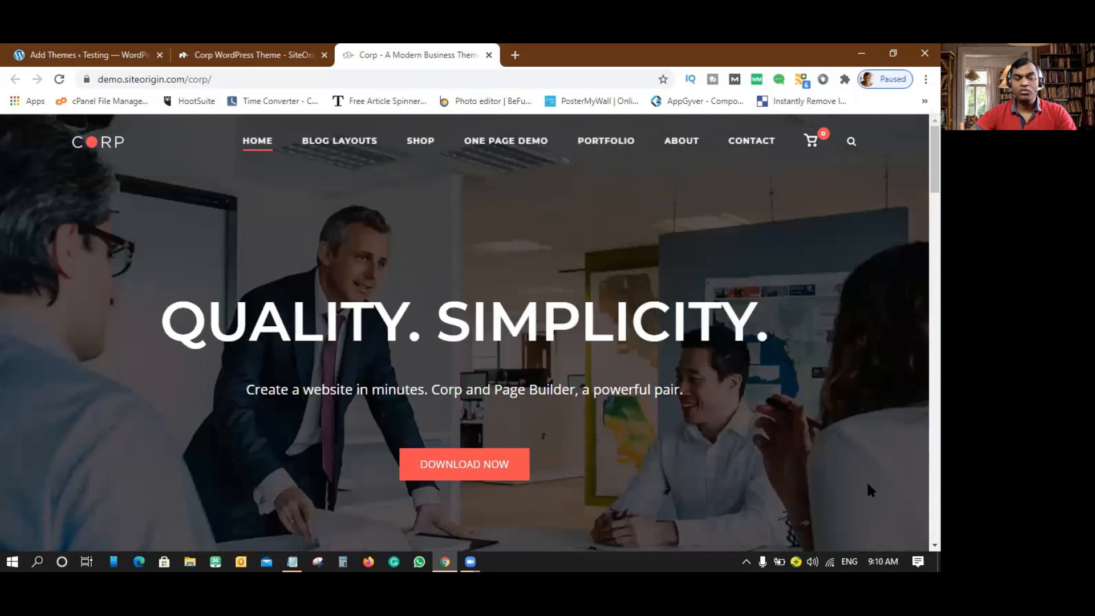
pyautogui.moveTo(337, 144)
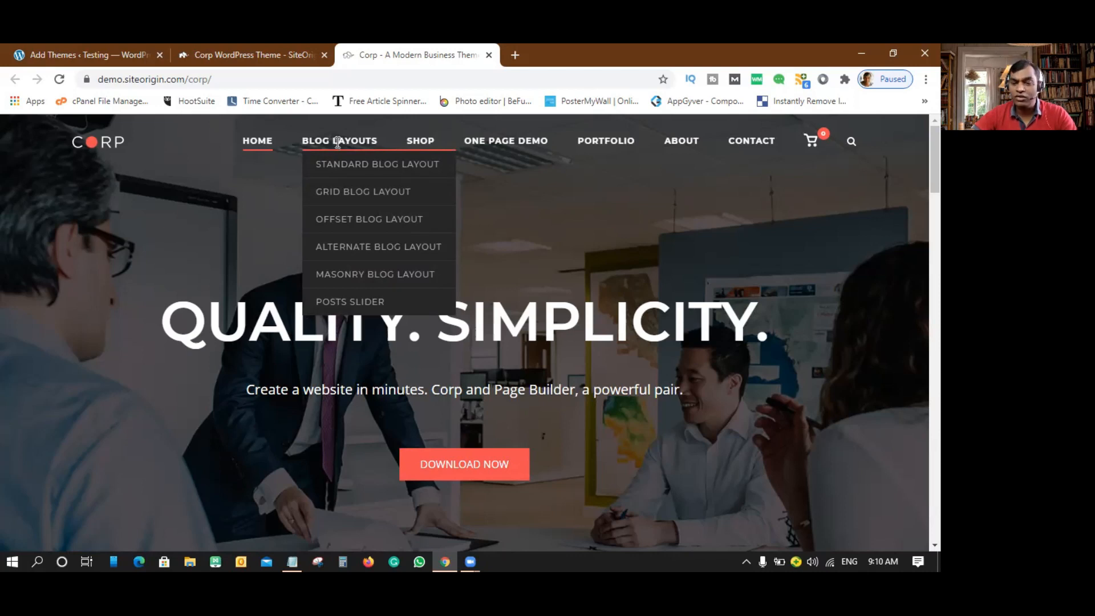
pyautogui.scroll(-5, 533, 296)
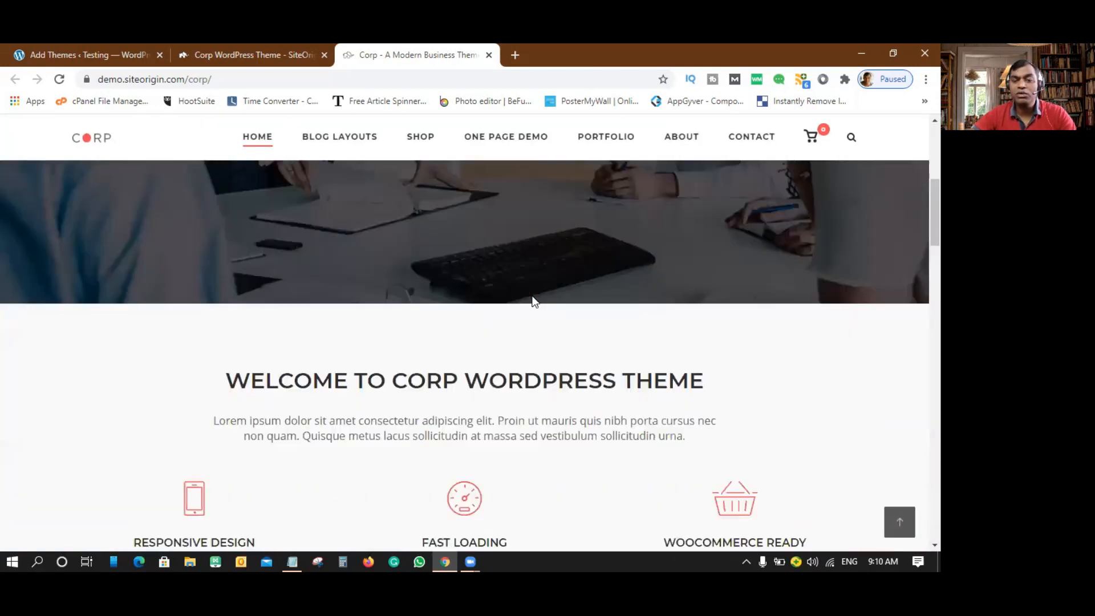
pyautogui.scroll(-4, 533, 291)
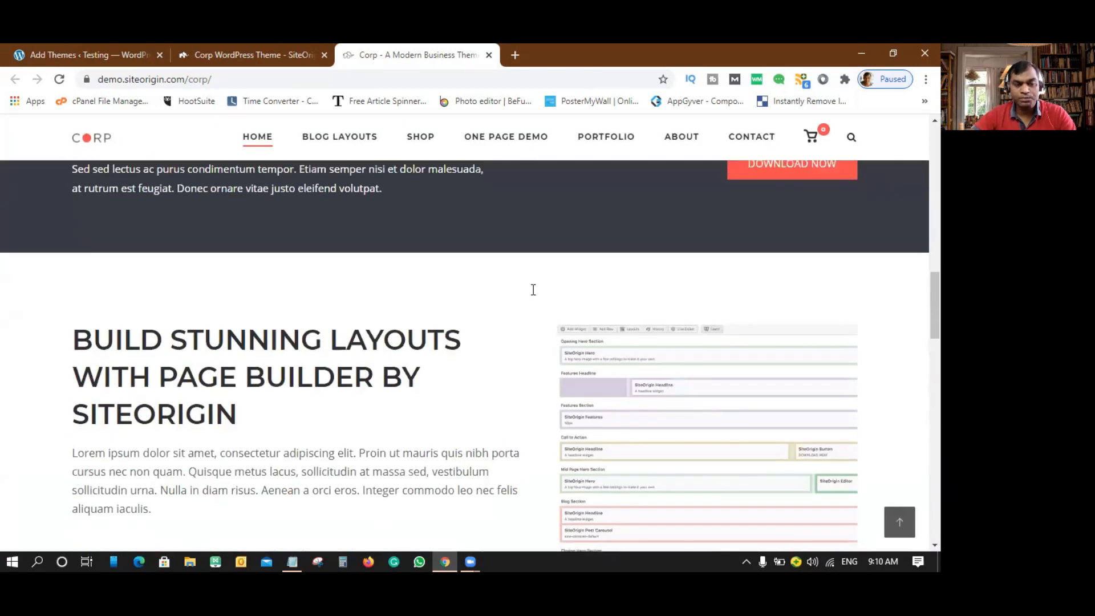
pyautogui.scroll(10, 533, 285)
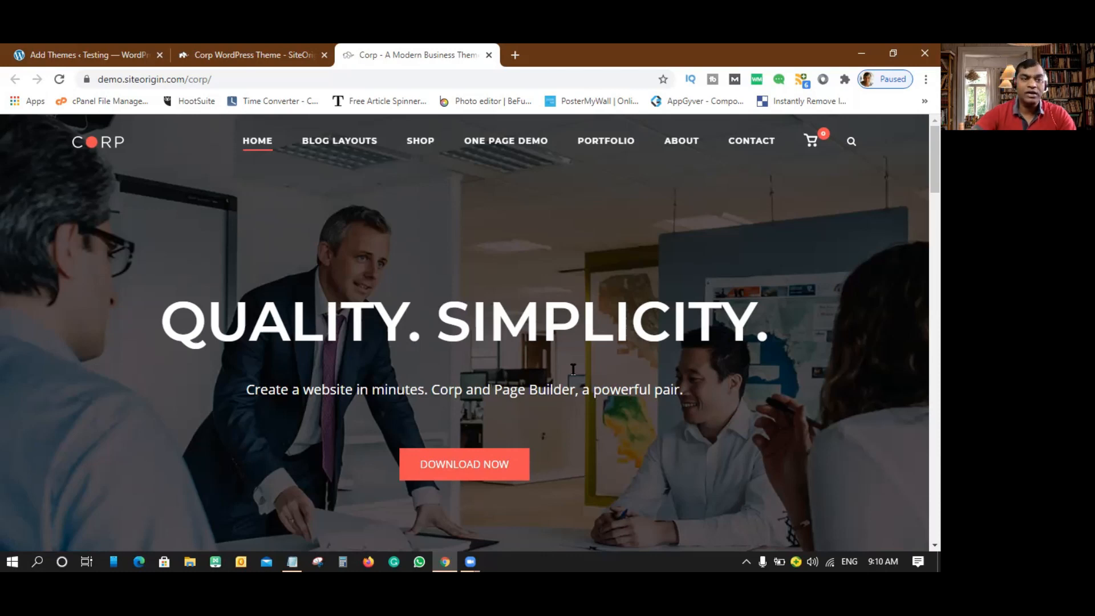
pyautogui.click(100, 52)
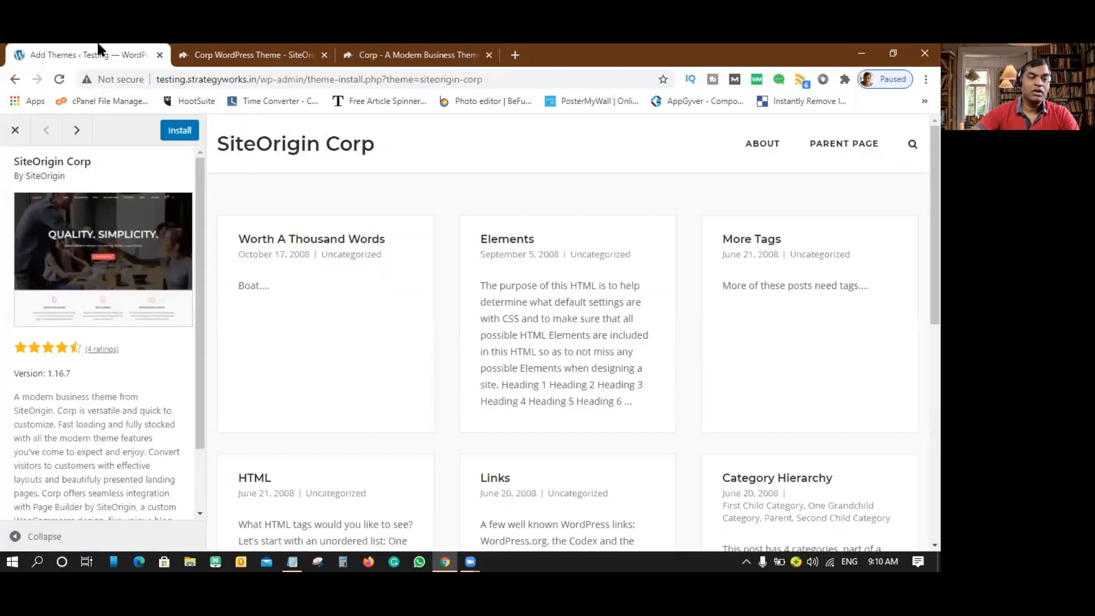
# - Install and activate SiteOrigin Corp, confirming it shows as Active beside Twenty Twenty-One
pyautogui.click(178, 131)
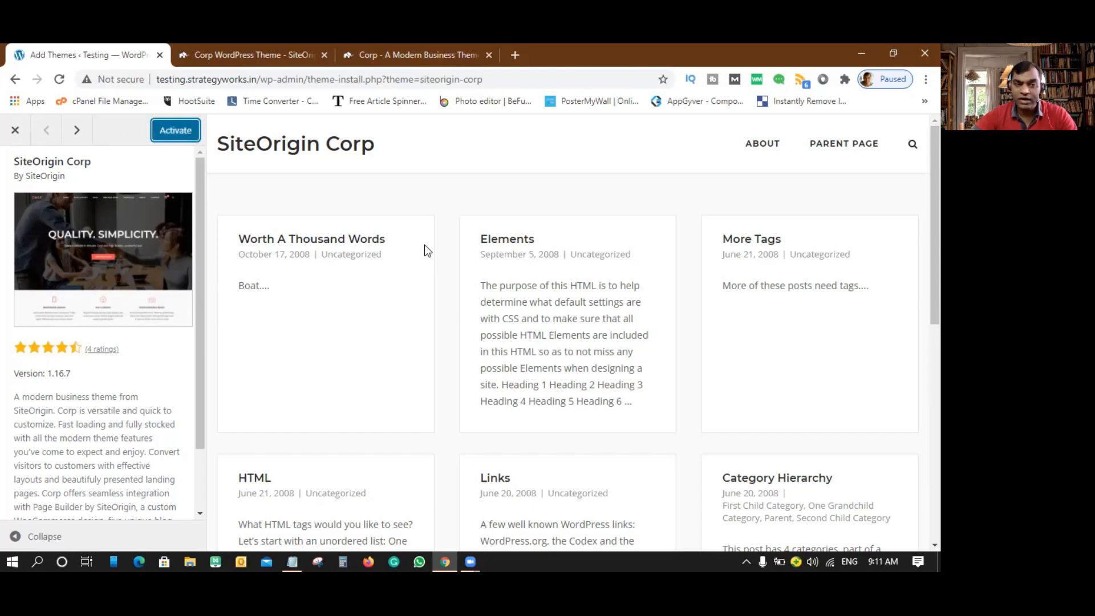
pyautogui.click(174, 133)
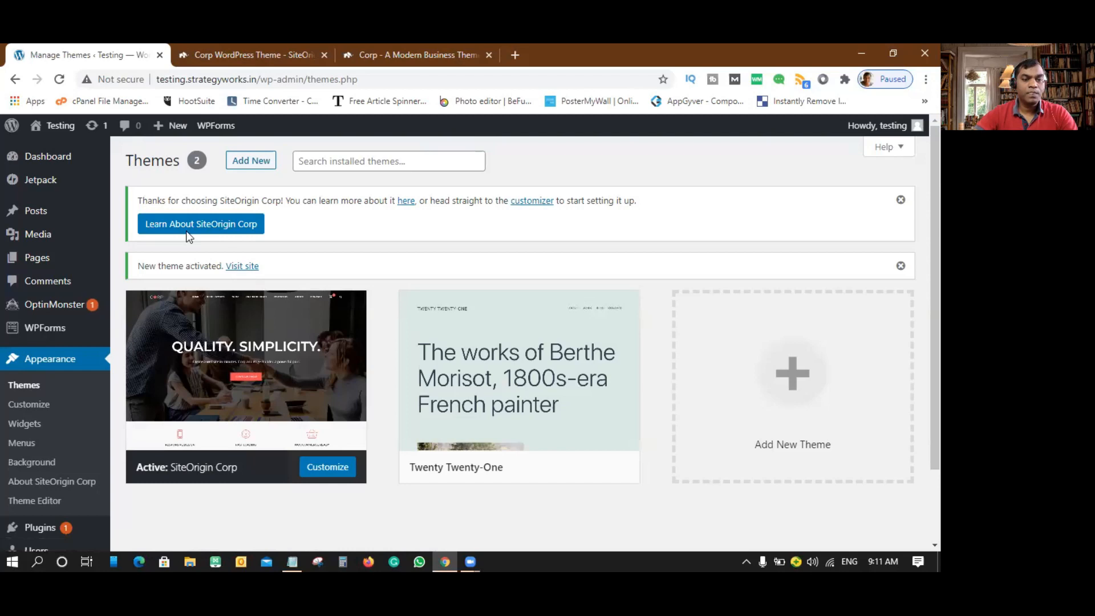
pyautogui.moveTo(350, 381)
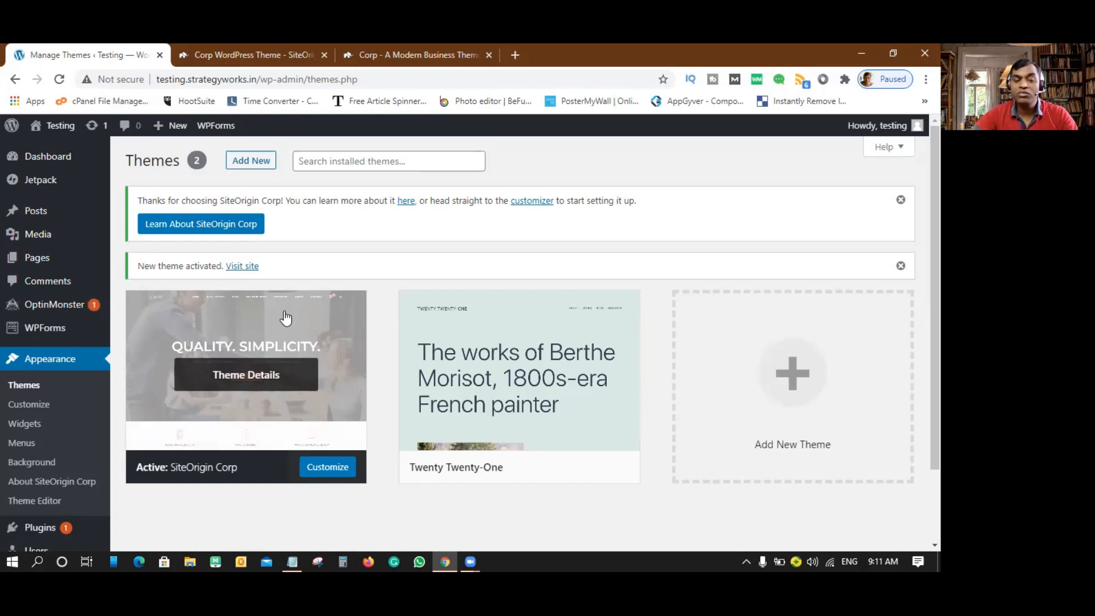
pyautogui.scroll(-2, 42, 344)
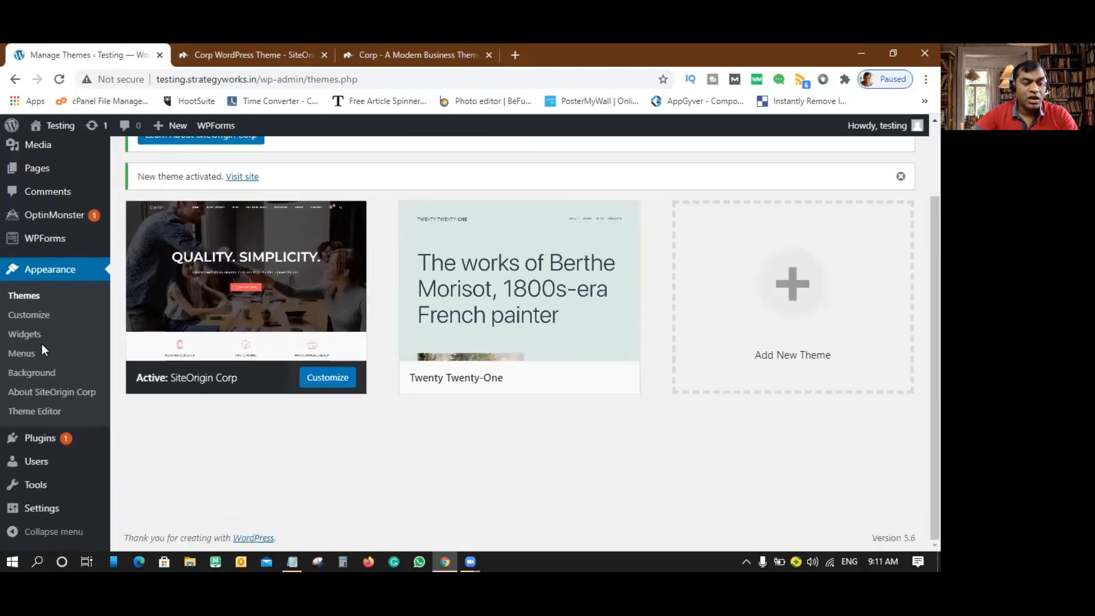
pyautogui.moveTo(35, 447)
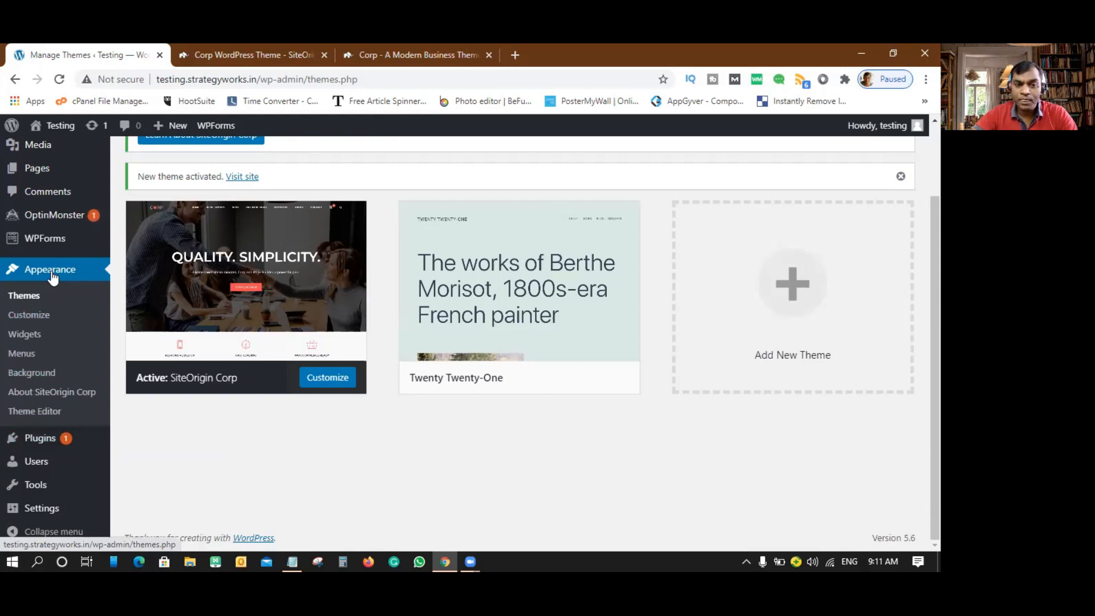
pyautogui.moveTo(184, 265)
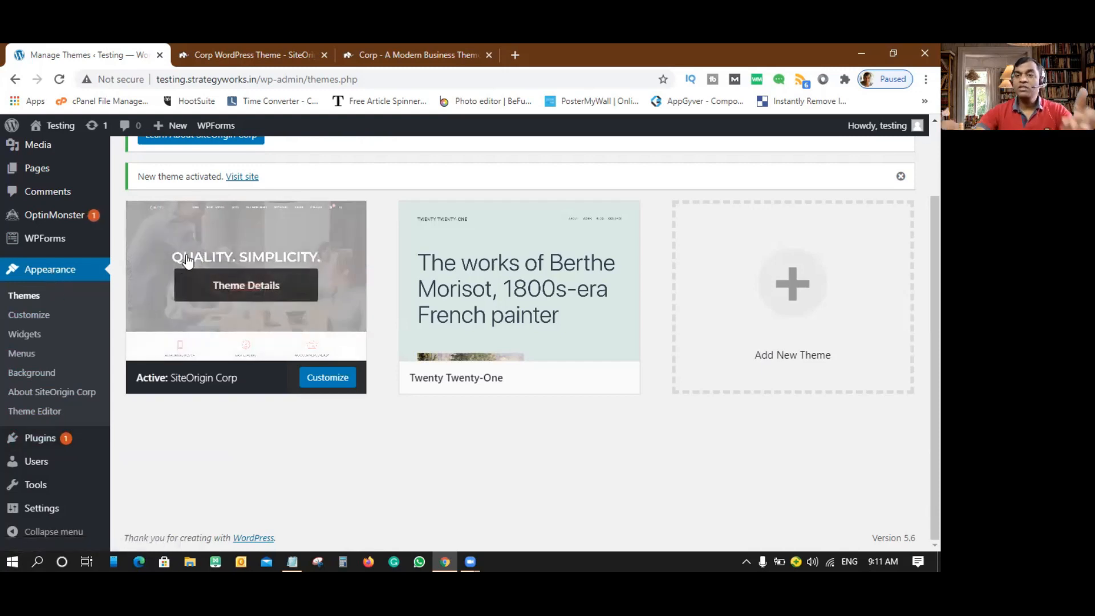
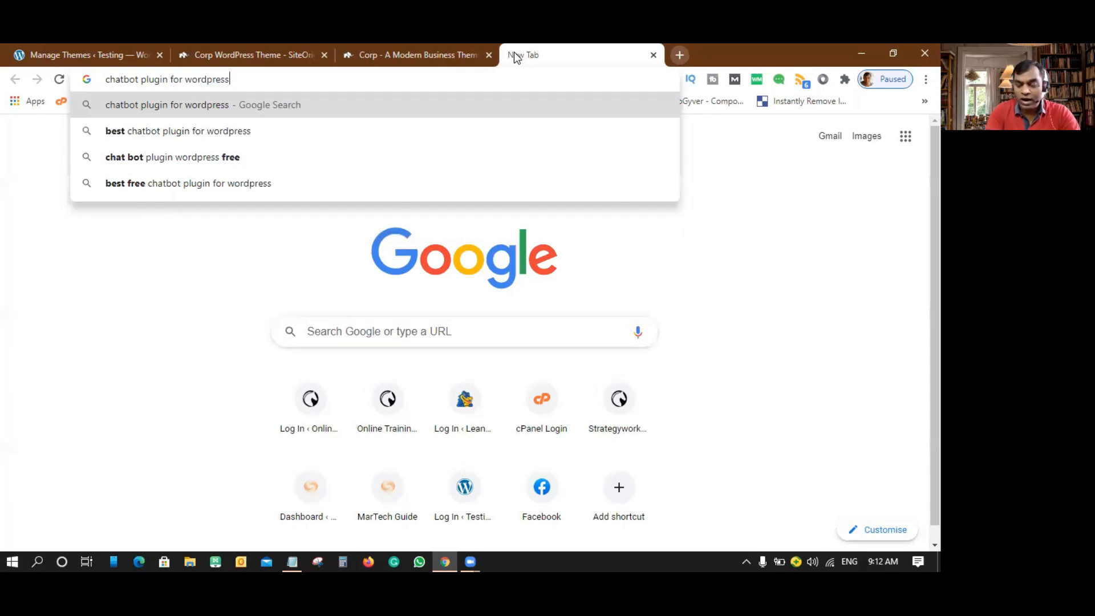
# - Search Google for 'chat bot plugin wordpress free' and skim the WordPress.org results
pyautogui.press('Down')
pyautogui.press('Down')
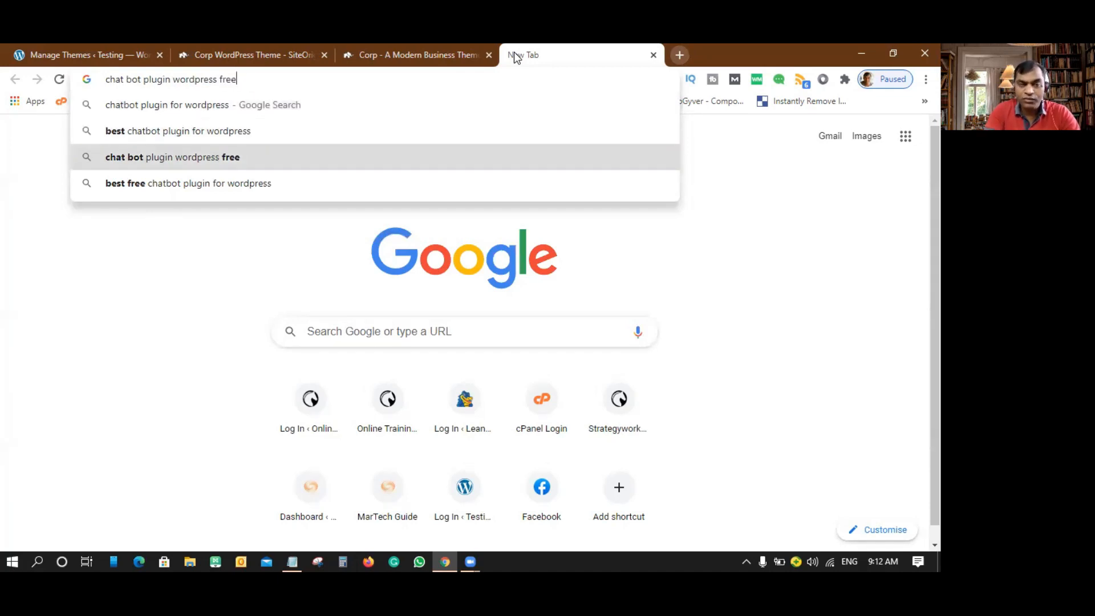
pyautogui.press('Return')
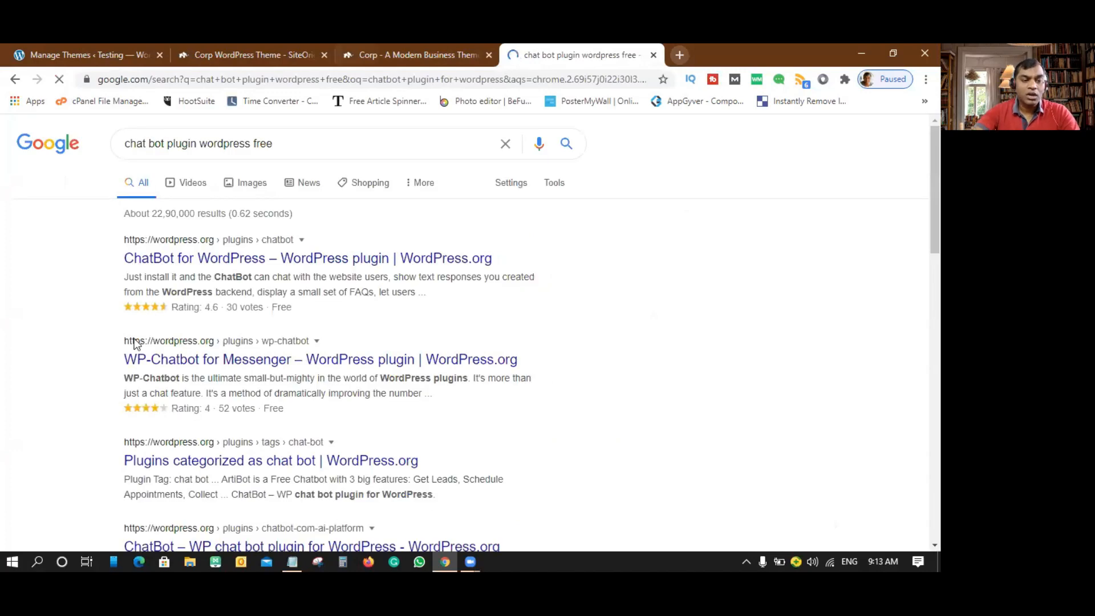
pyautogui.scroll(-3, 274, 240)
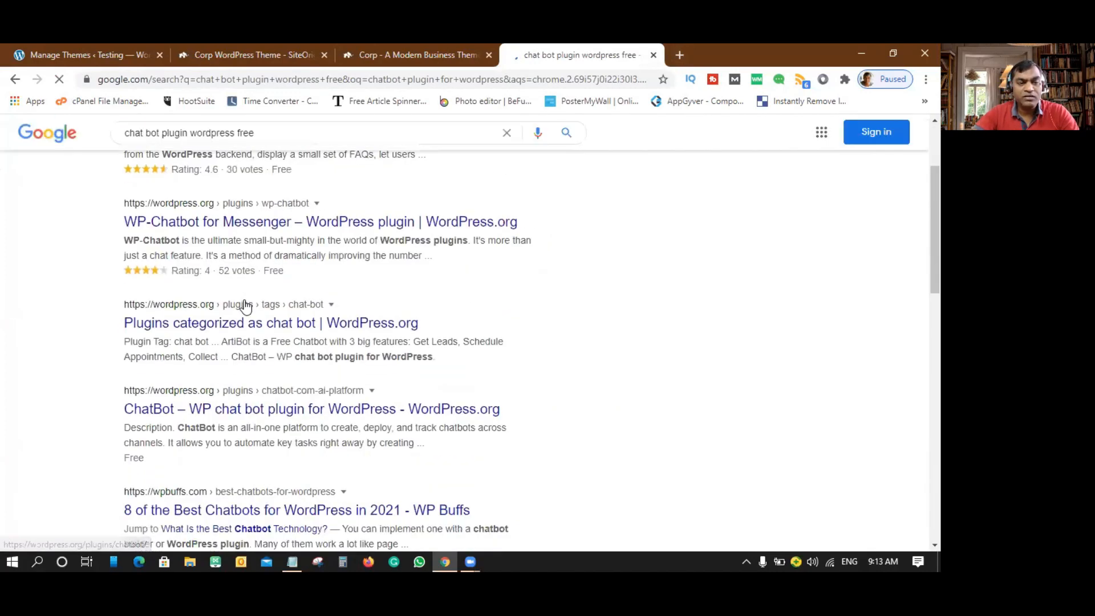
pyautogui.scroll(-3, 245, 306)
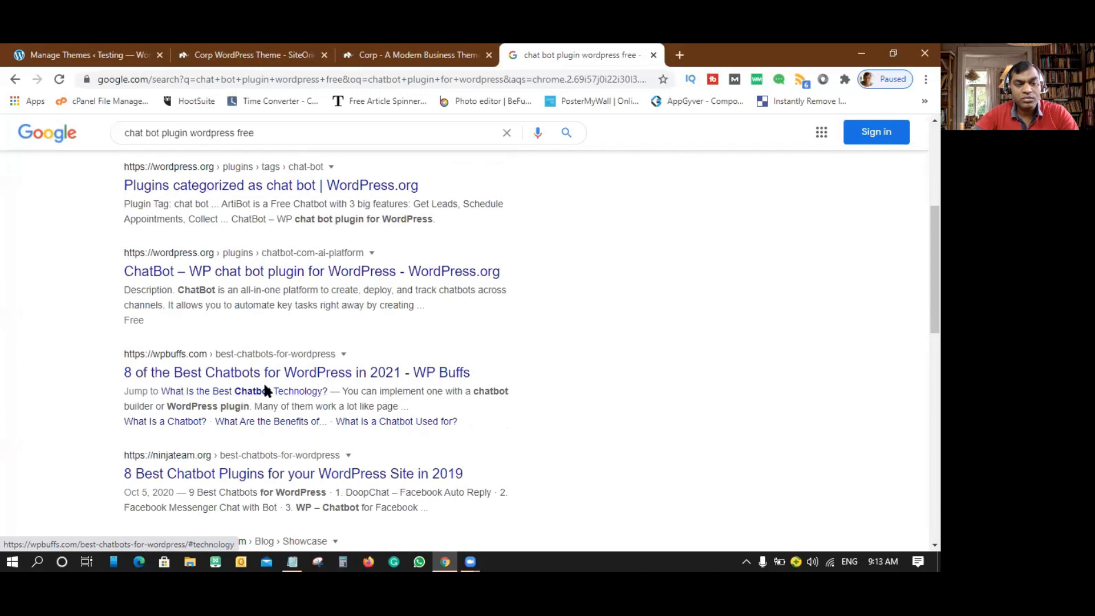
pyautogui.scroll(3, 264, 390)
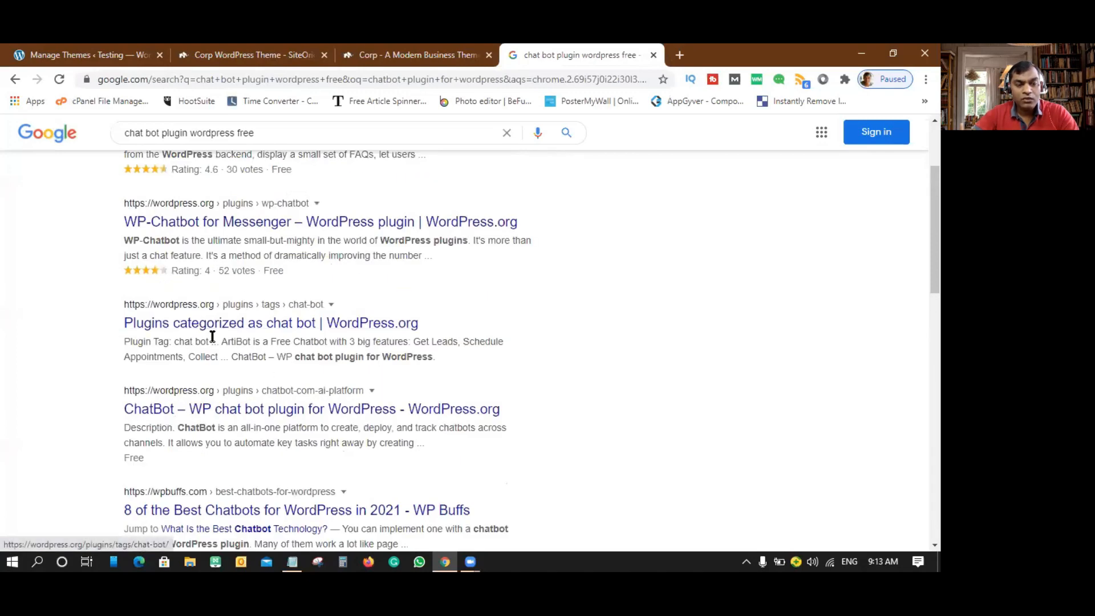
pyautogui.scroll(3, 275, 307)
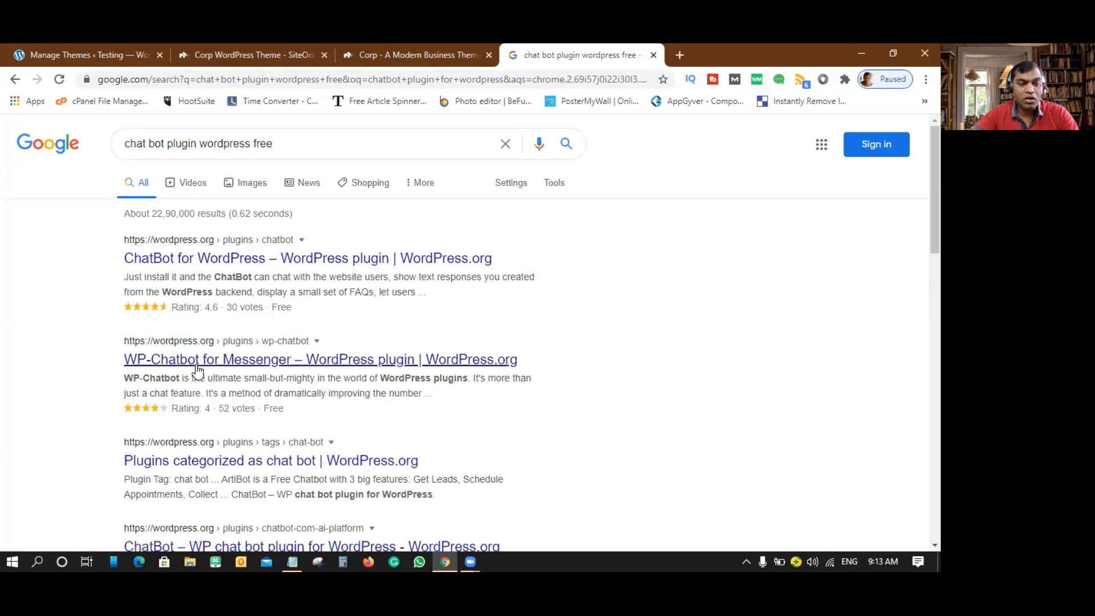
# - Download chatbot.3.6.9.zip from the ChatBot for WordPress page, then return to Manage Themes
pyautogui.click(311, 260)
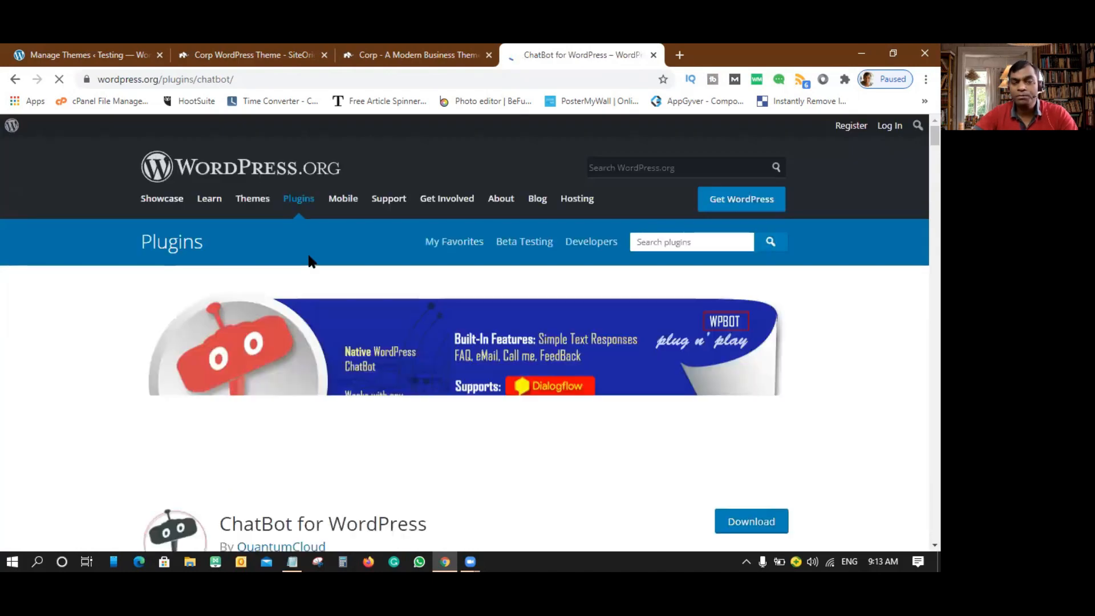
pyautogui.scroll(-3, 308, 260)
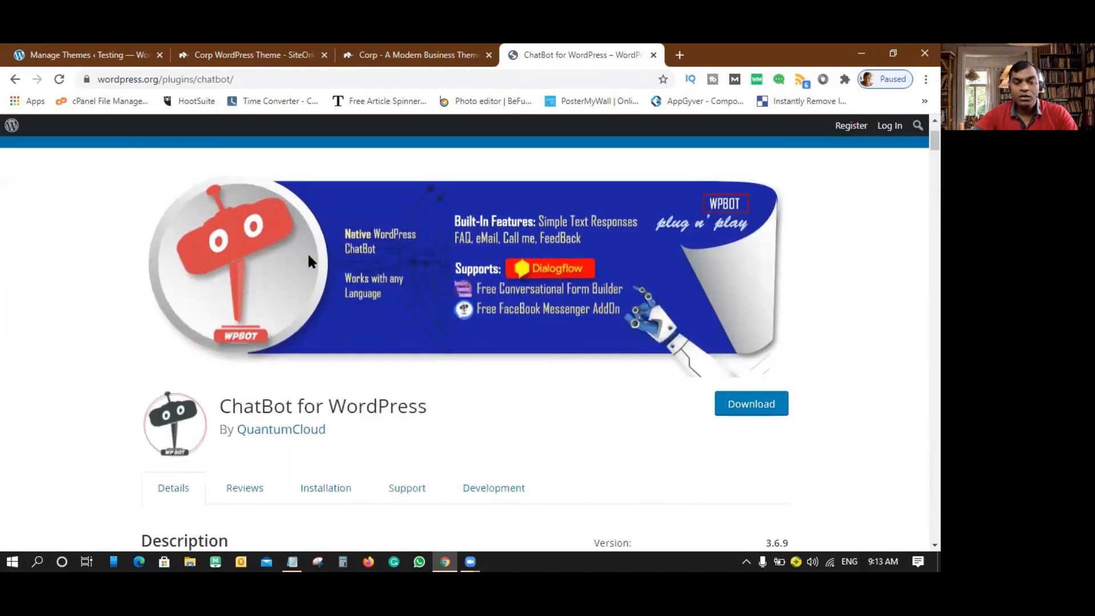
pyautogui.scroll(2, 263, 305)
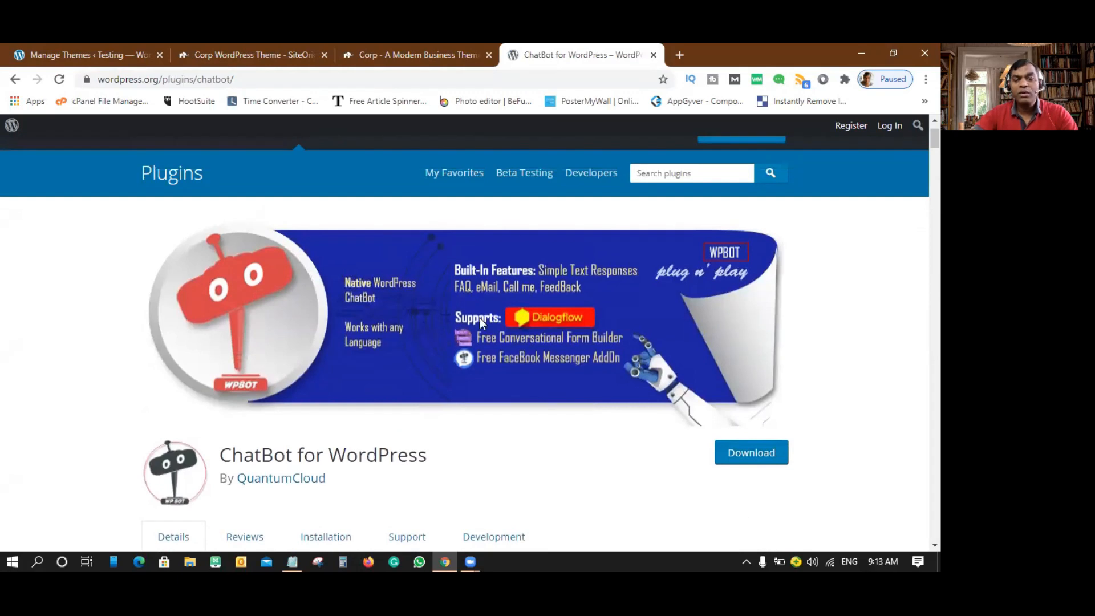
pyautogui.click(753, 456)
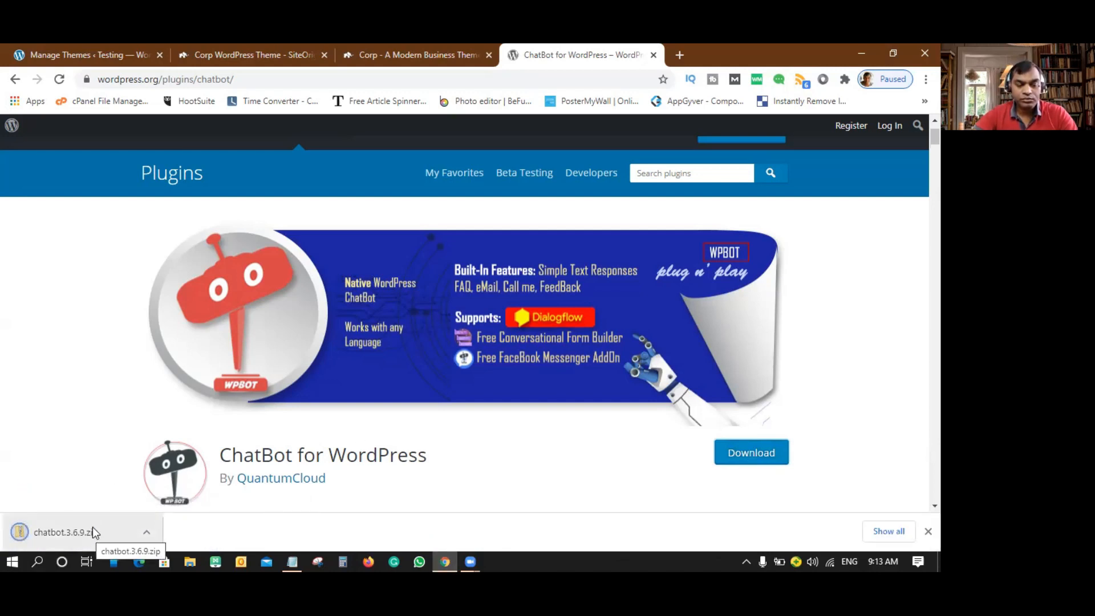
pyautogui.click(105, 52)
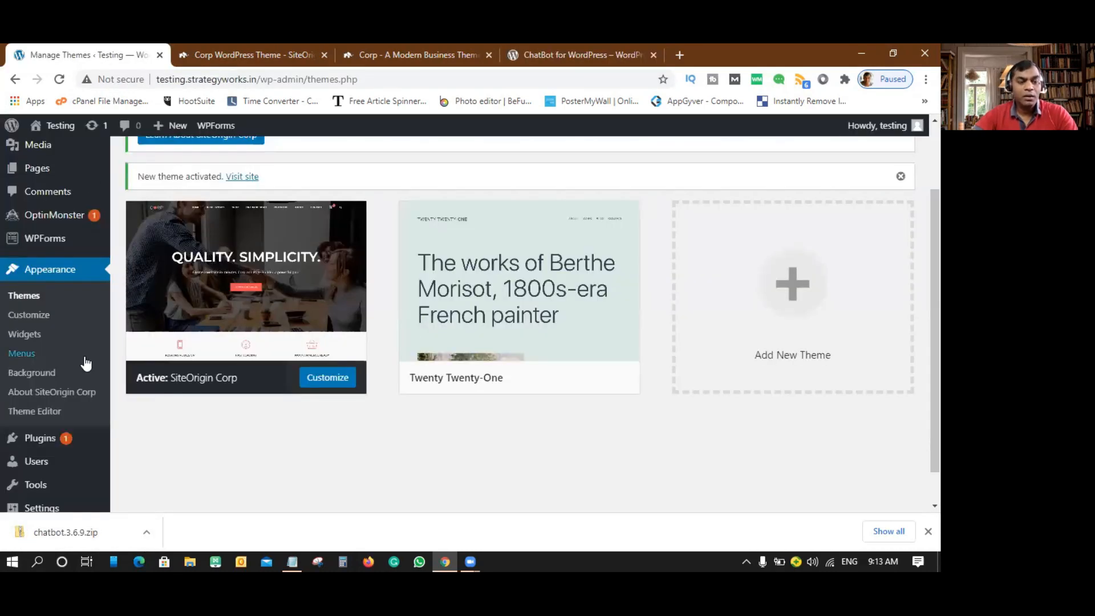
# - Open Plugins > Installed Plugins and look over the five listed plugins
pyautogui.scroll(-1, 83, 362)
pyautogui.moveTo(51, 402)
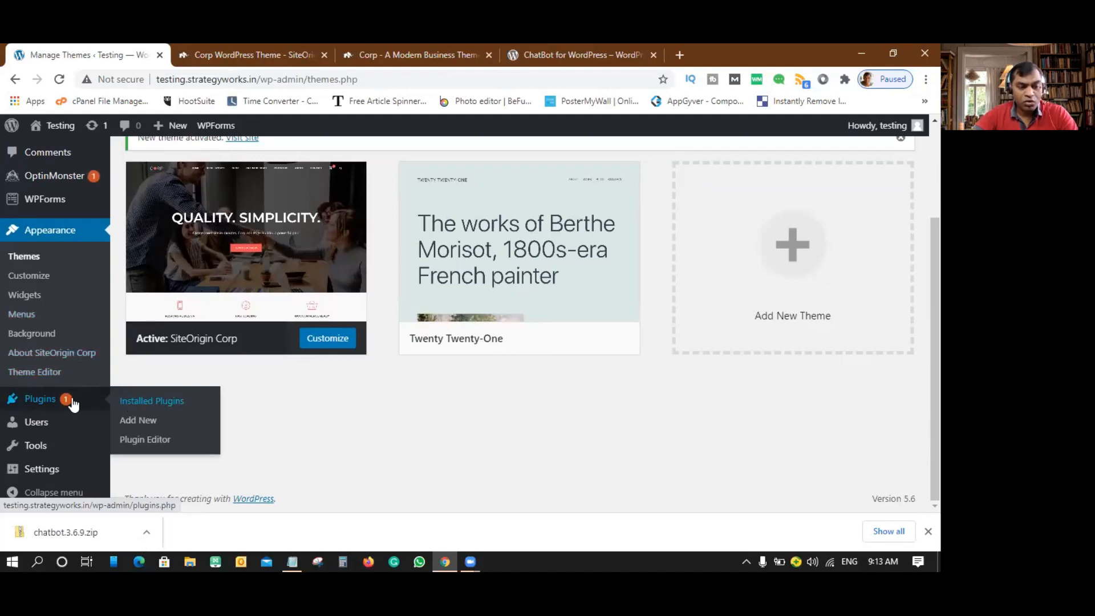
pyautogui.click(23, 402)
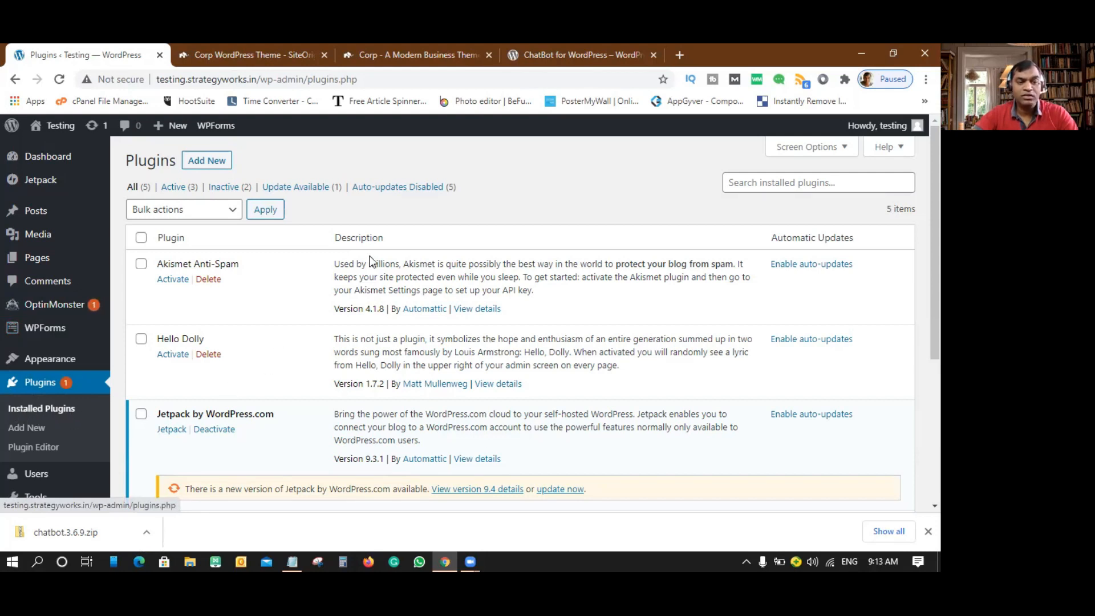
pyautogui.scroll(-2, 374, 260)
pyautogui.scroll(-1, 374, 261)
pyautogui.scroll(4, 357, 215)
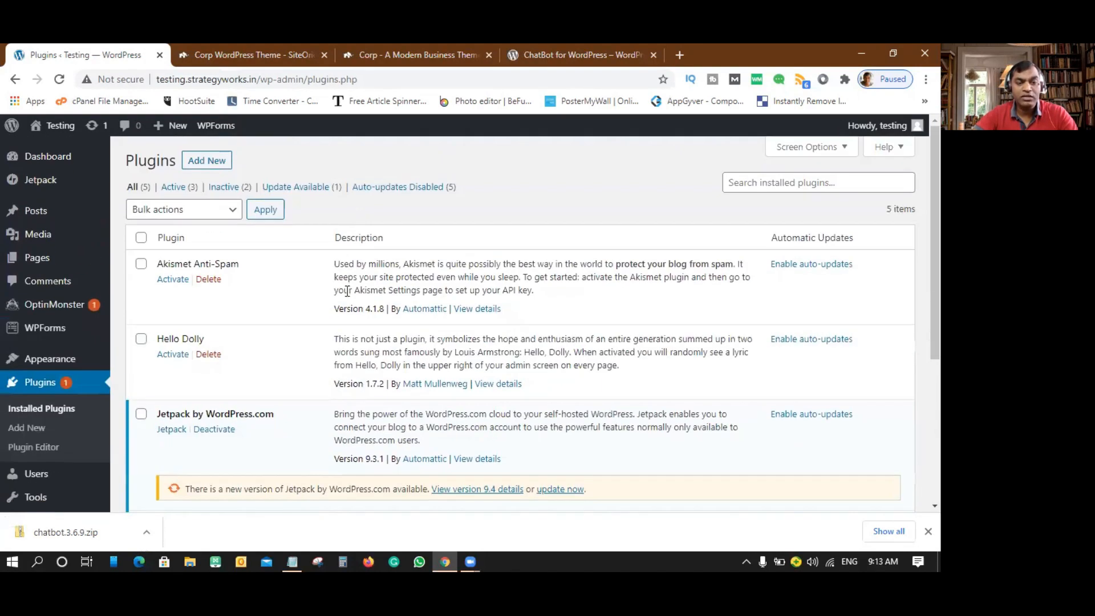
pyautogui.scroll(-6, 349, 282)
pyautogui.scroll(-1, 347, 291)
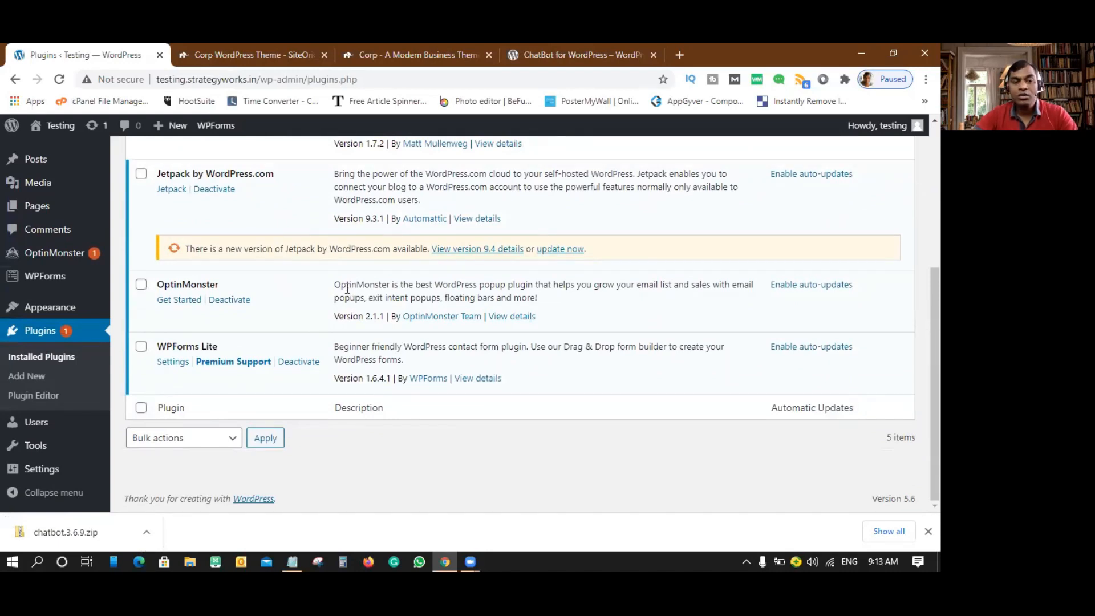
pyautogui.scroll(4, 347, 288)
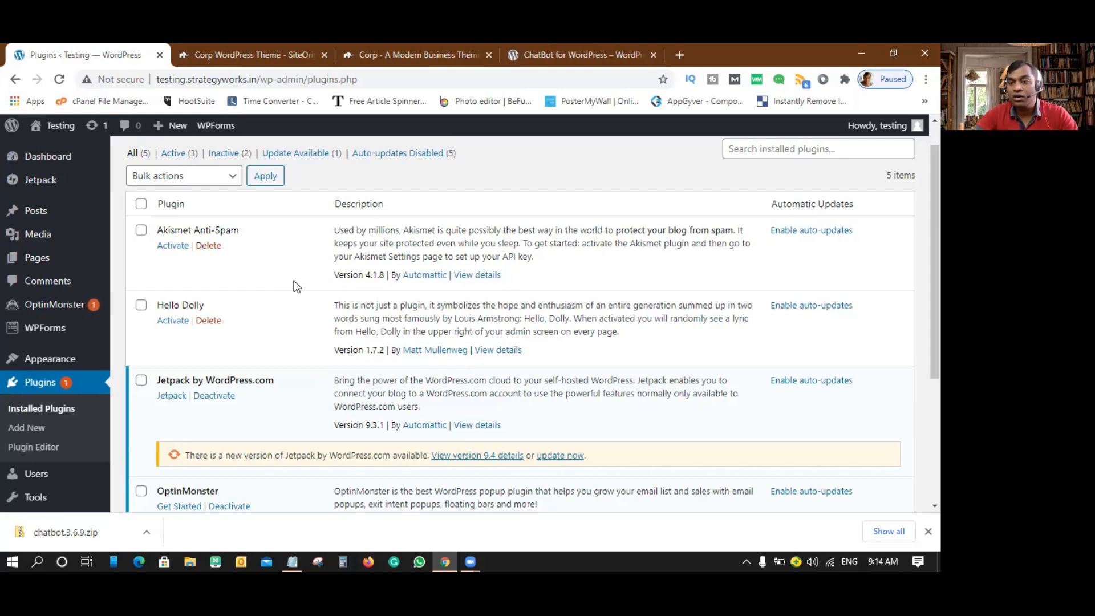
pyautogui.scroll(-1, 312, 381)
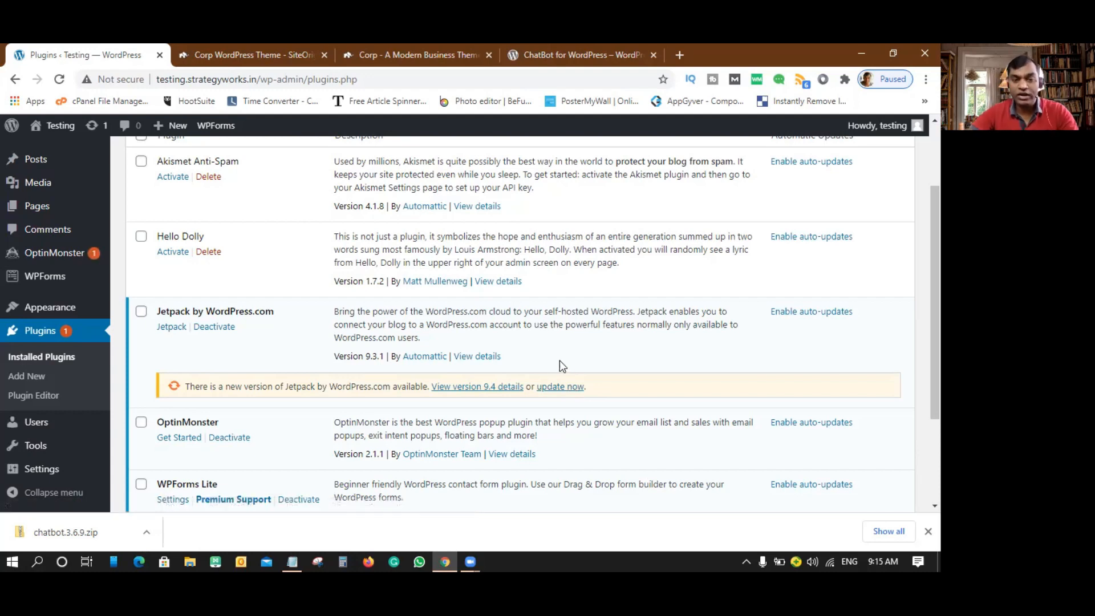
pyautogui.scroll(-3, 519, 351)
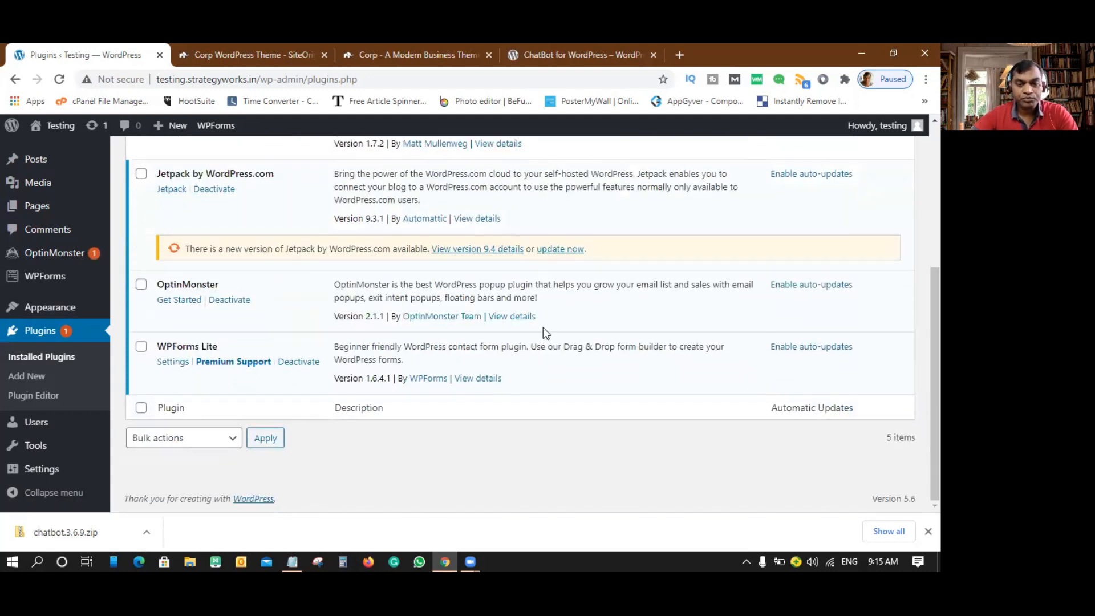
# - Update the Jetpack by WordPress.com plugin to version 9.4
pyautogui.click(566, 248)
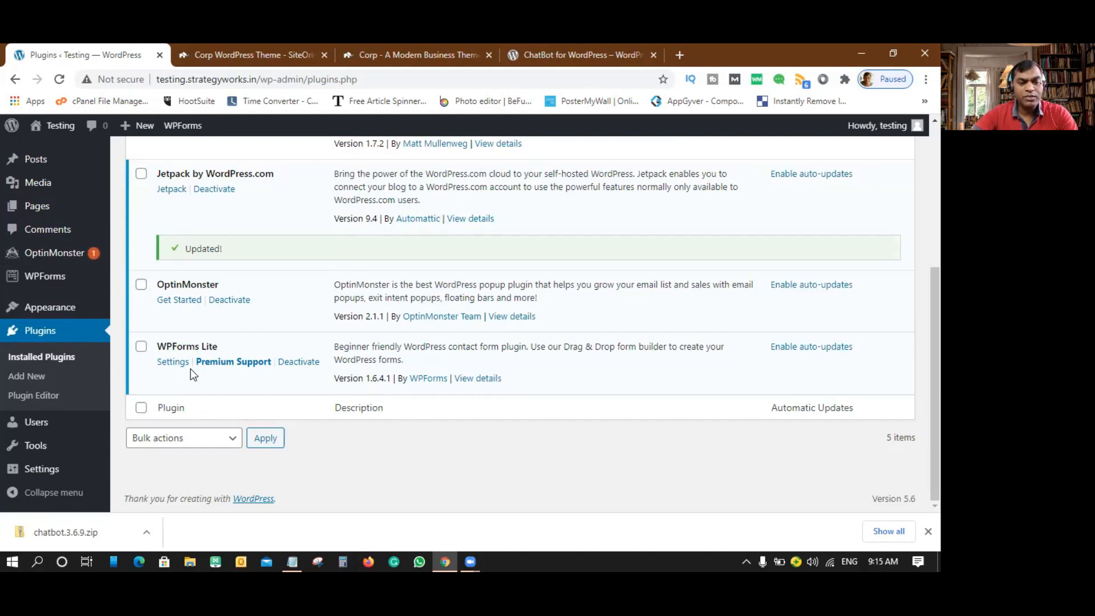
# - Deactivate WPForms Lite, then delete it and its data after confirming
pyautogui.click(141, 348)
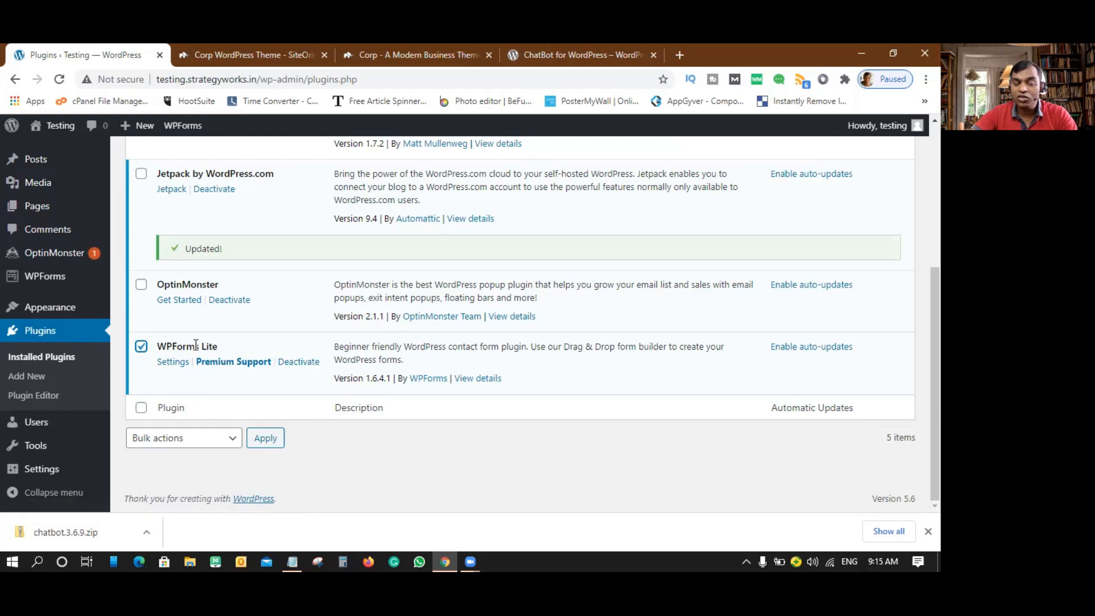
pyautogui.click(299, 364)
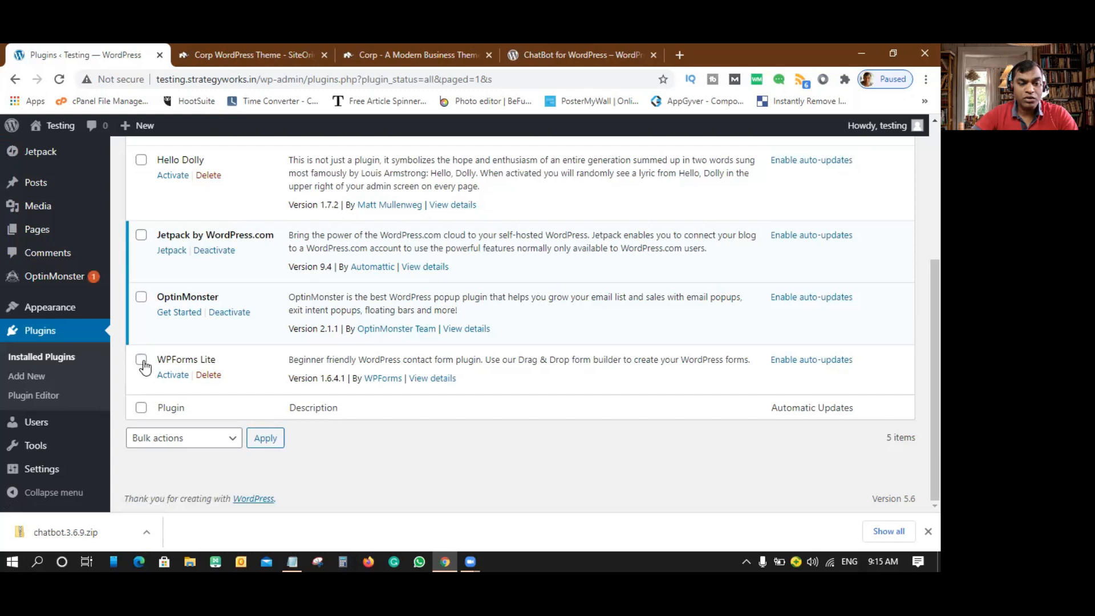
pyautogui.click(142, 361)
pyautogui.click(210, 378)
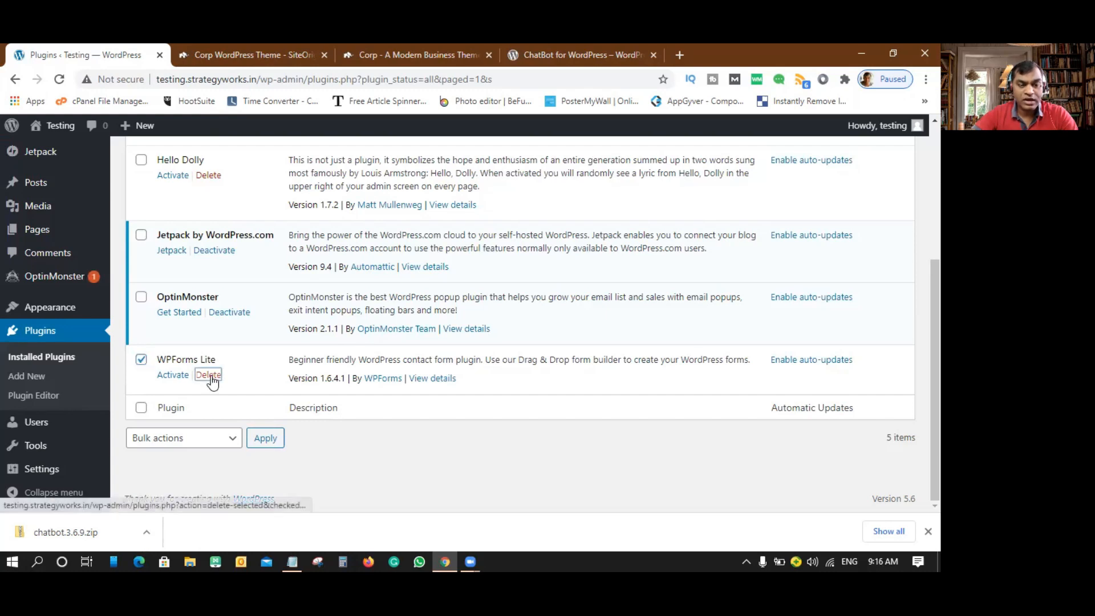
pyautogui.click(541, 157)
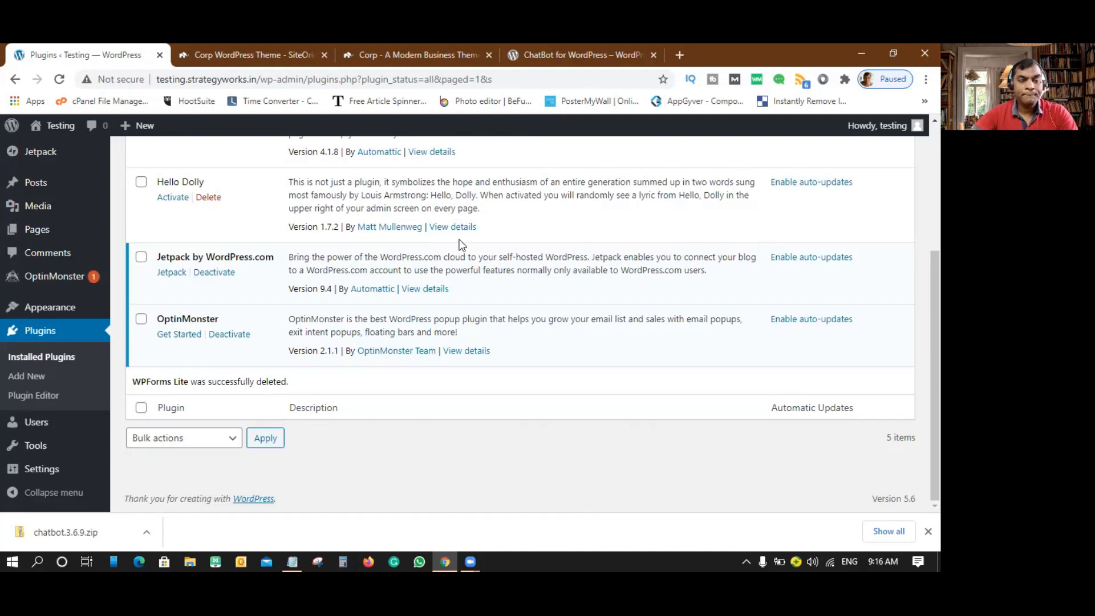
pyautogui.scroll(4, 412, 245)
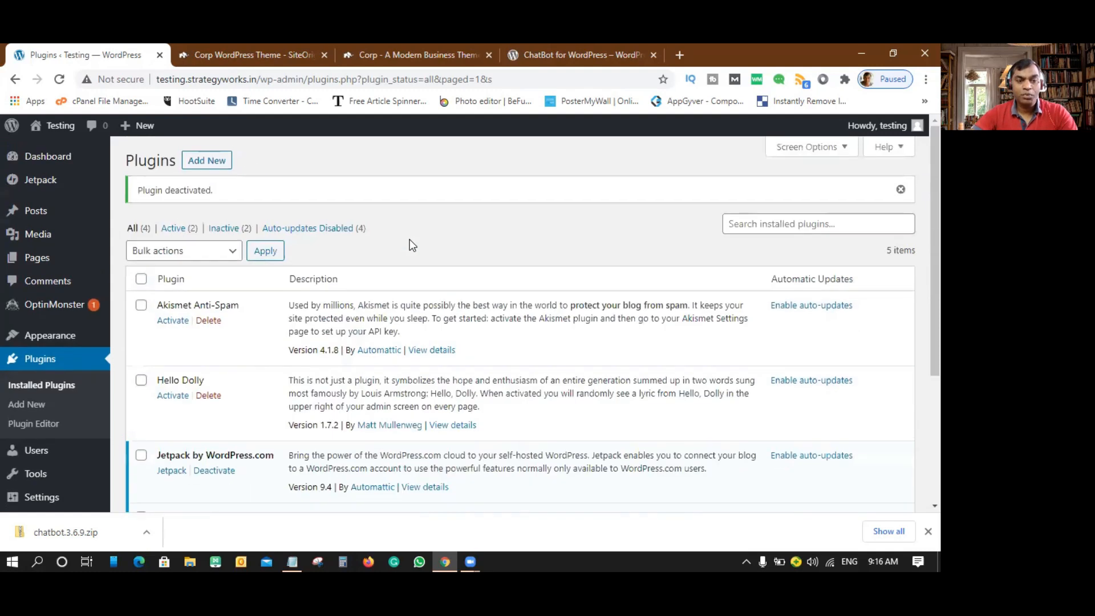
# - Search the Add Plugins directory for 'chatbot'
pyautogui.click(209, 165)
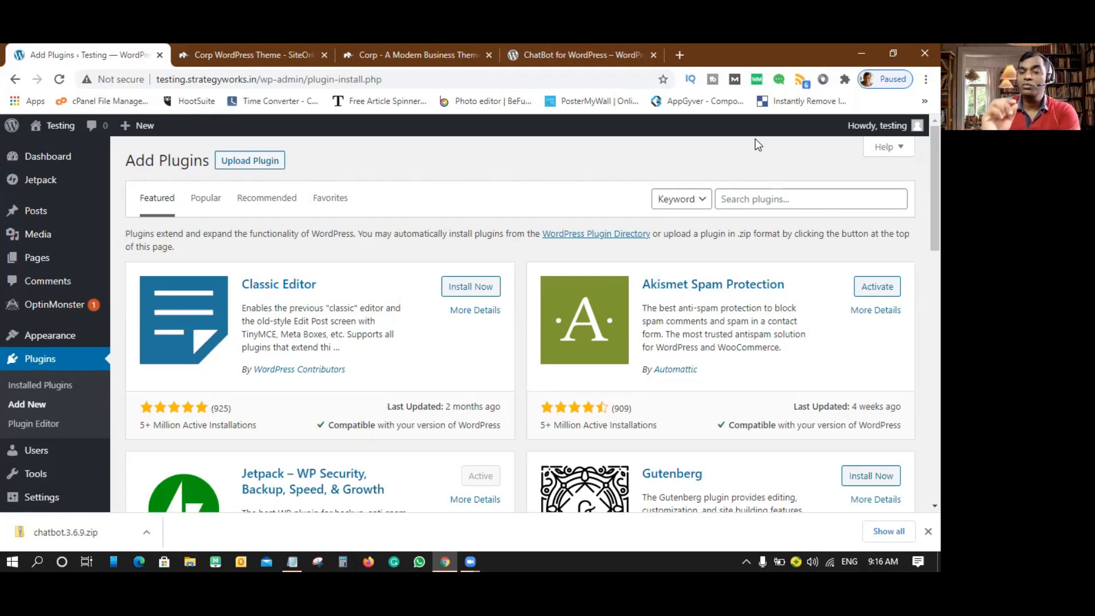
pyautogui.click(753, 199)
pyautogui.write('chatbot')
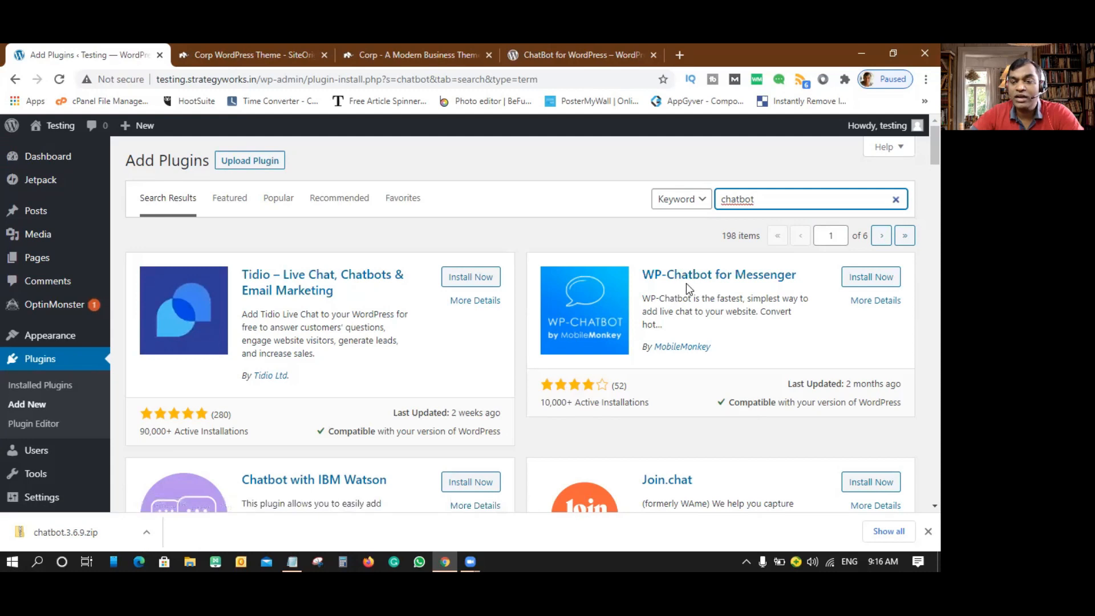
pyautogui.scroll(-5, 685, 337)
pyautogui.scroll(5, 679, 325)
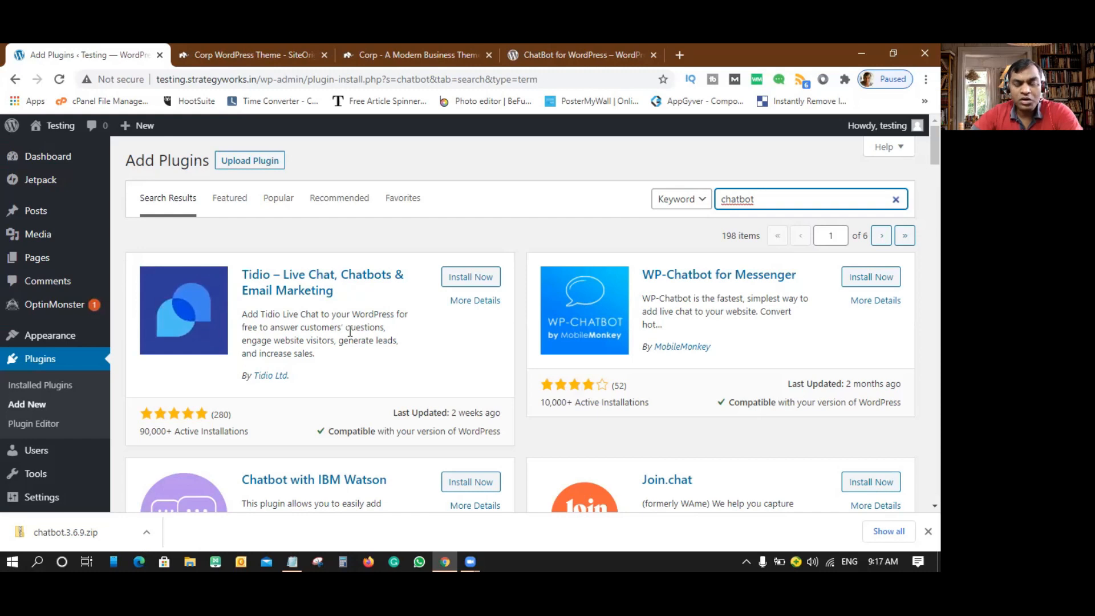
pyautogui.click(394, 413)
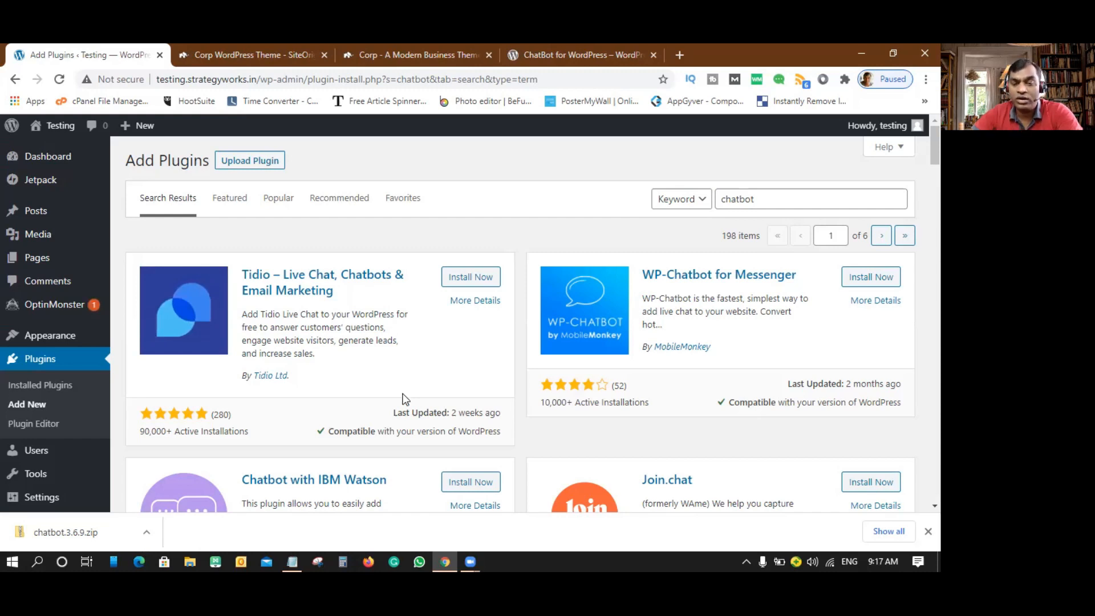
pyautogui.moveTo(393, 413); pyautogui.dragTo(493, 408)
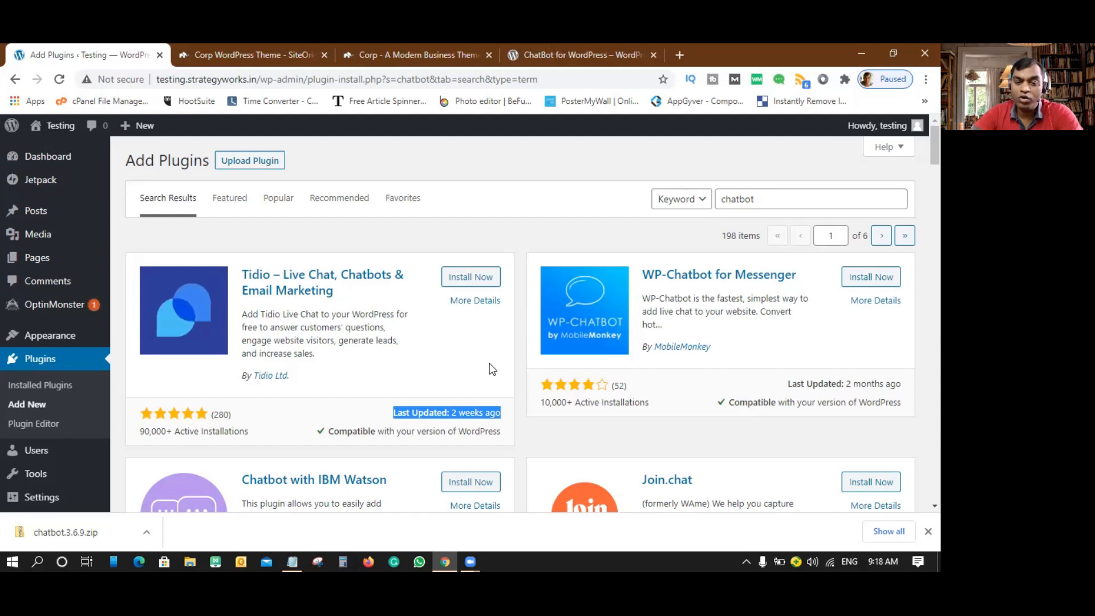
pyautogui.click(470, 391)
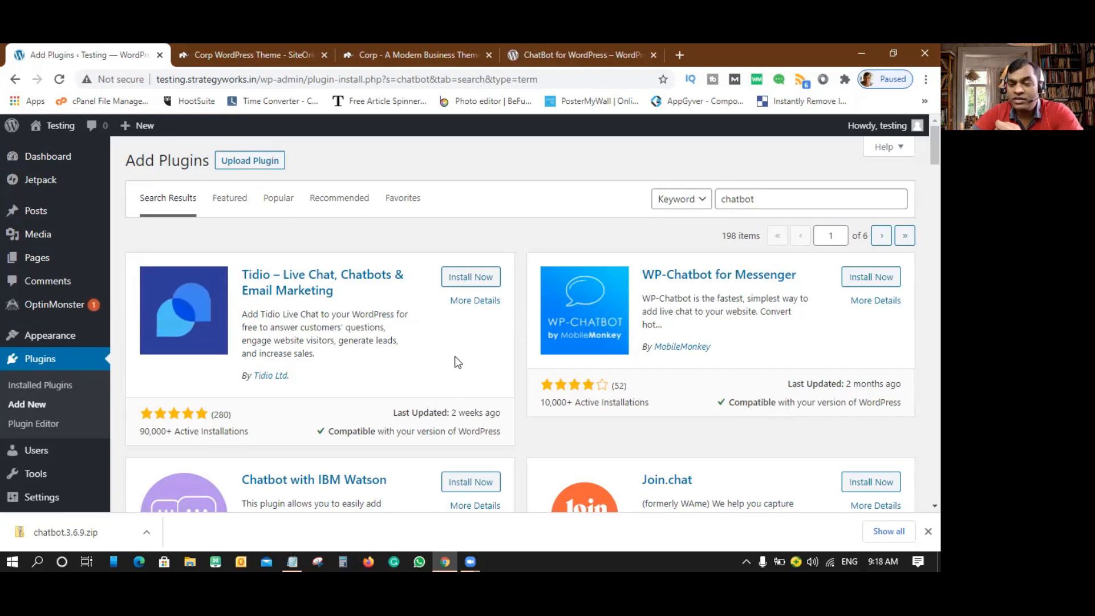
pyautogui.moveTo(336, 428); pyautogui.dragTo(513, 436)
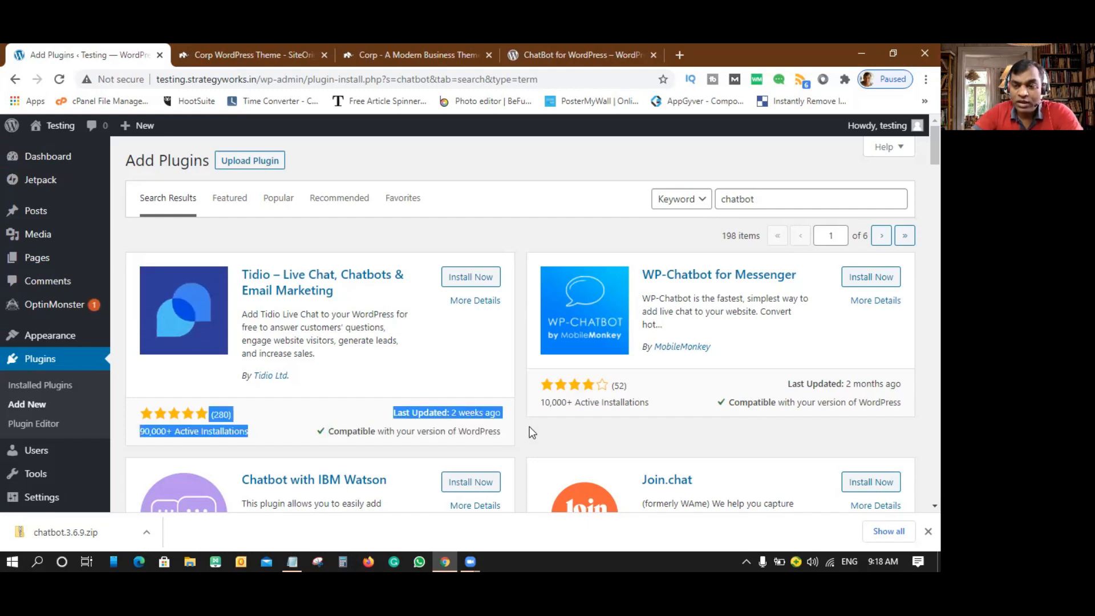
pyautogui.scroll(-1, 531, 428)
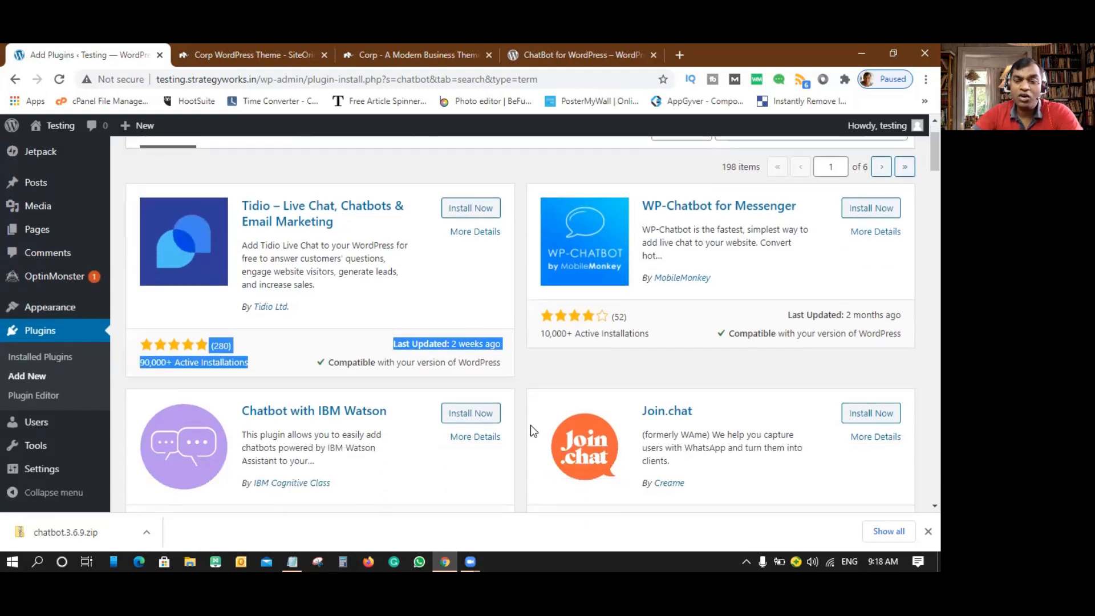
pyautogui.scroll(-2, 530, 425)
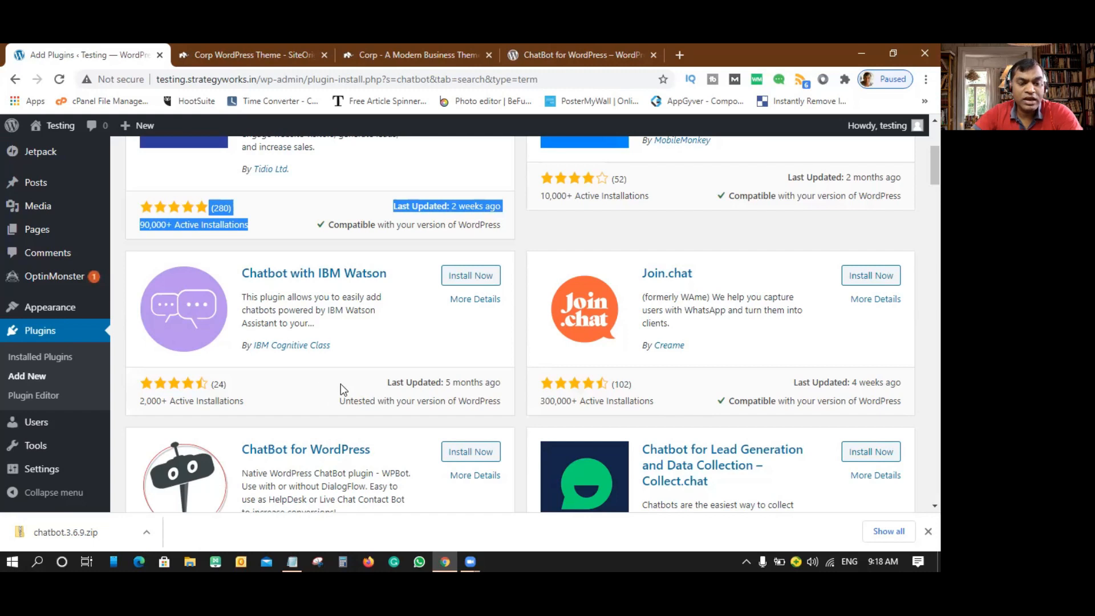
pyautogui.moveTo(447, 383); pyautogui.dragTo(504, 388)
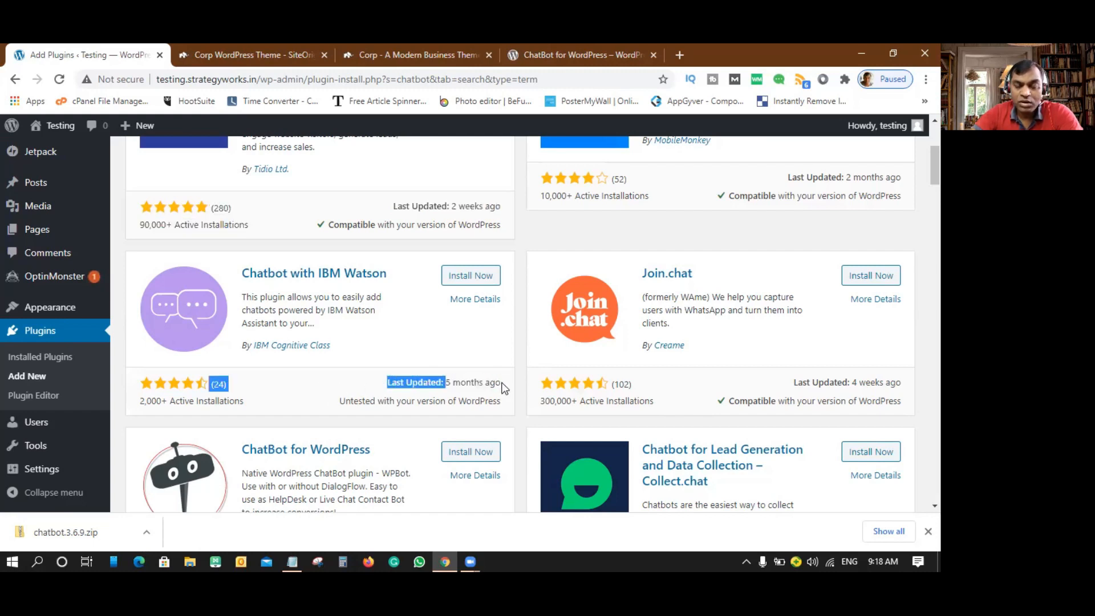
pyautogui.doubleClick(348, 401)
pyautogui.moveTo(414, 399); pyautogui.dragTo(297, 318)
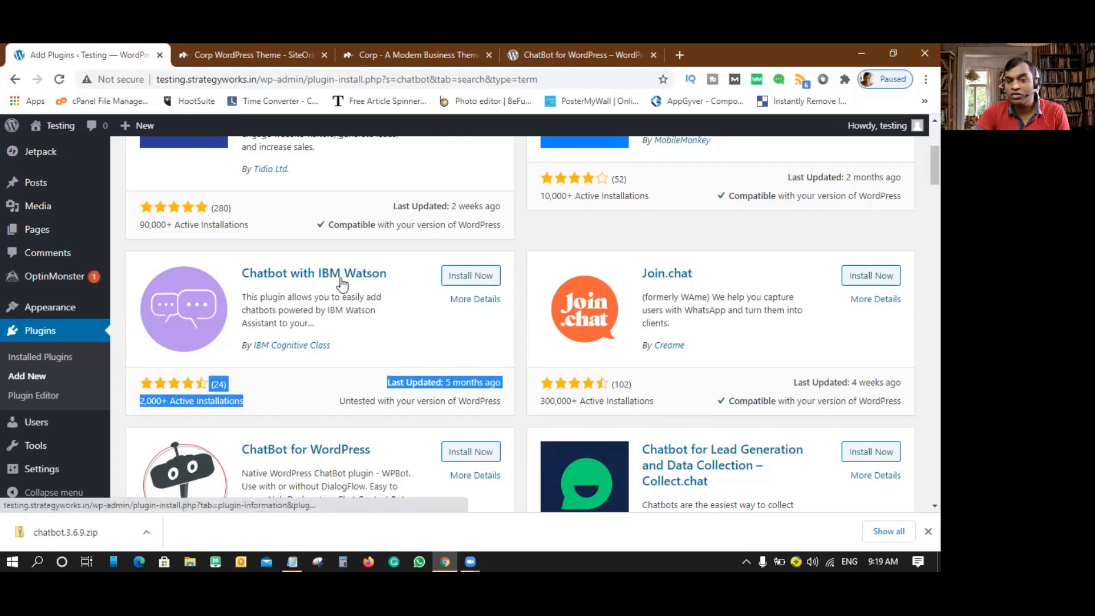
pyautogui.click(335, 368)
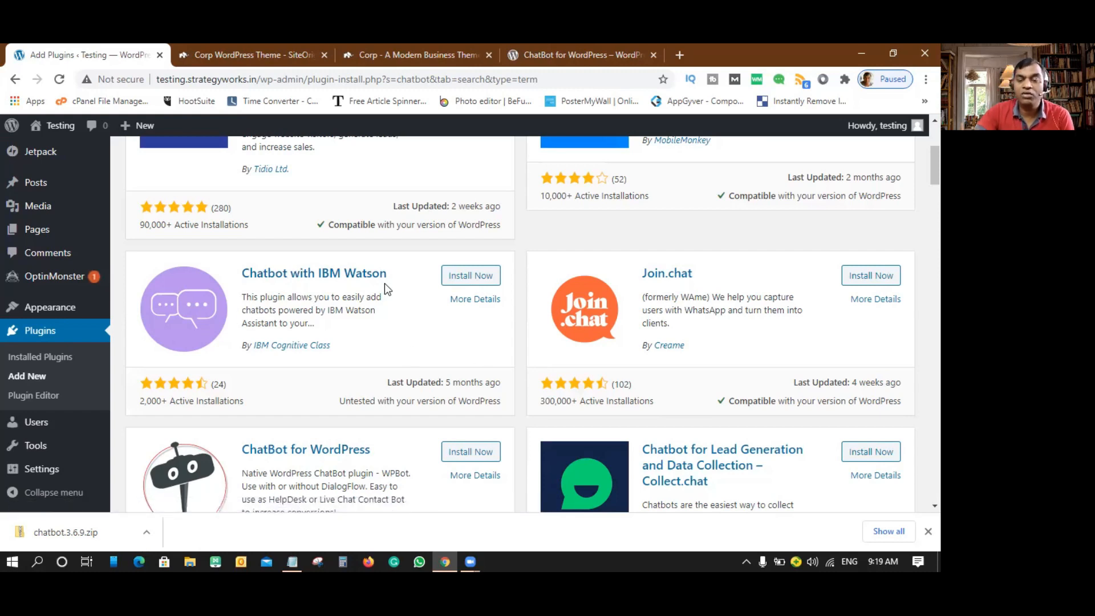
pyautogui.scroll(5, 334, 287)
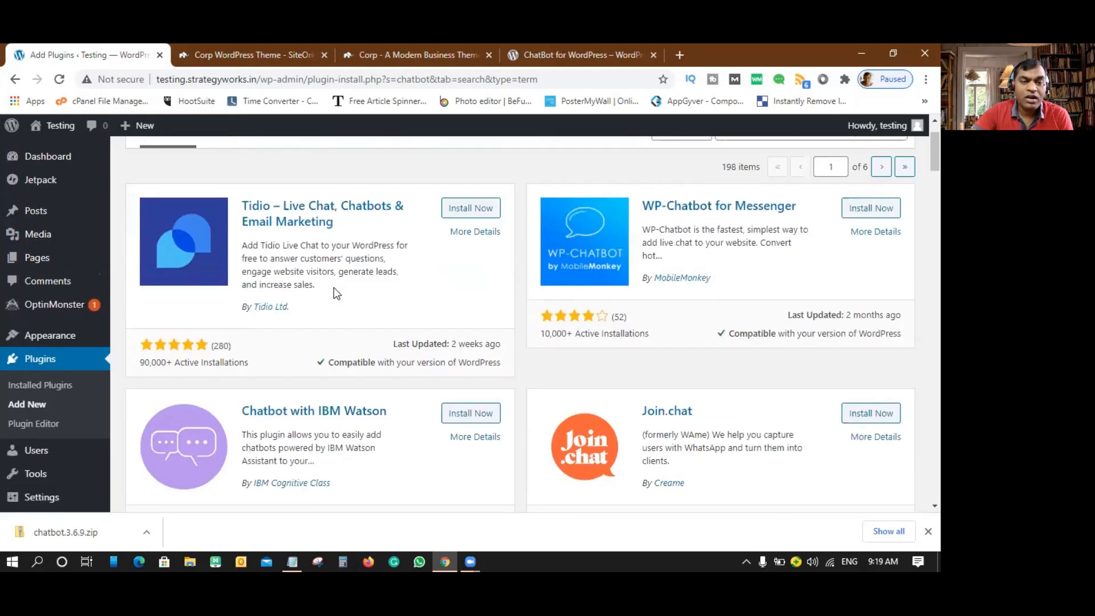
pyautogui.scroll(-6, 575, 321)
pyautogui.scroll(-5, 576, 321)
pyautogui.scroll(4, 428, 313)
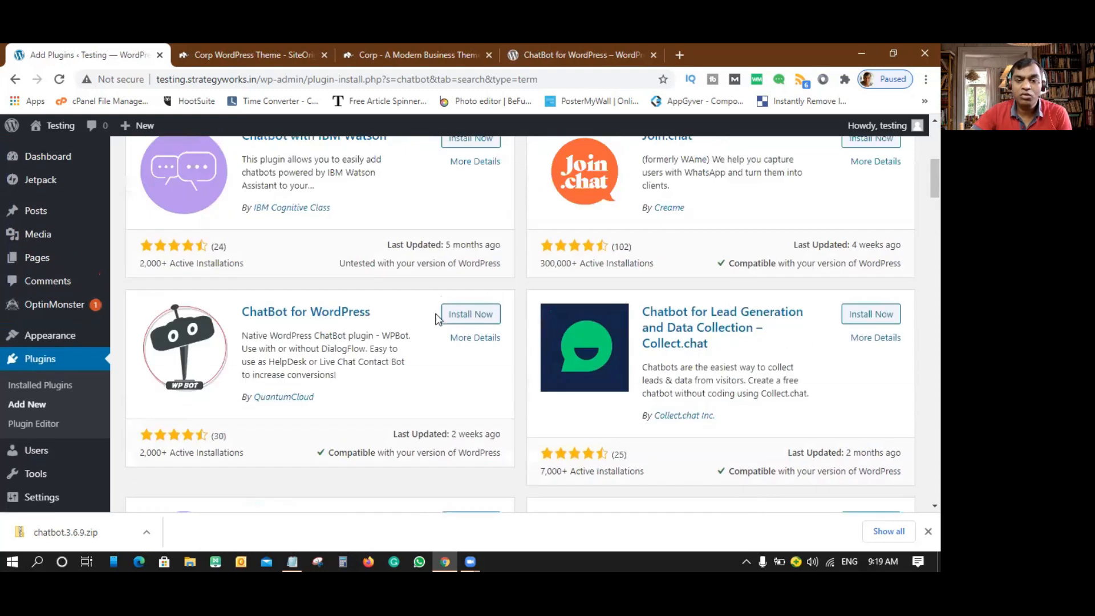
pyautogui.scroll(2, 426, 307)
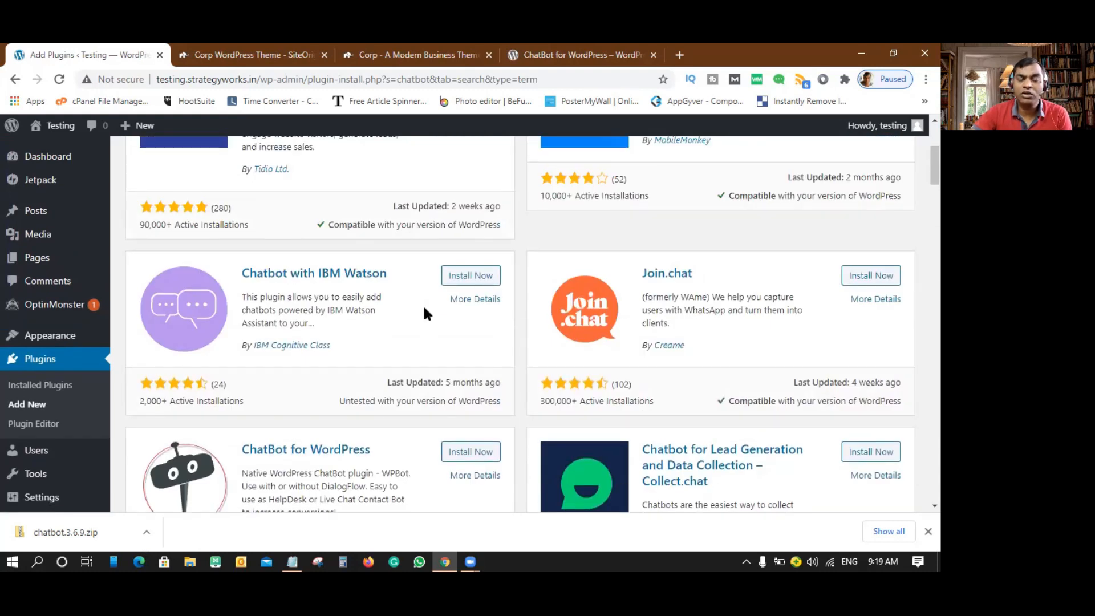
pyautogui.scroll(3, 424, 305)
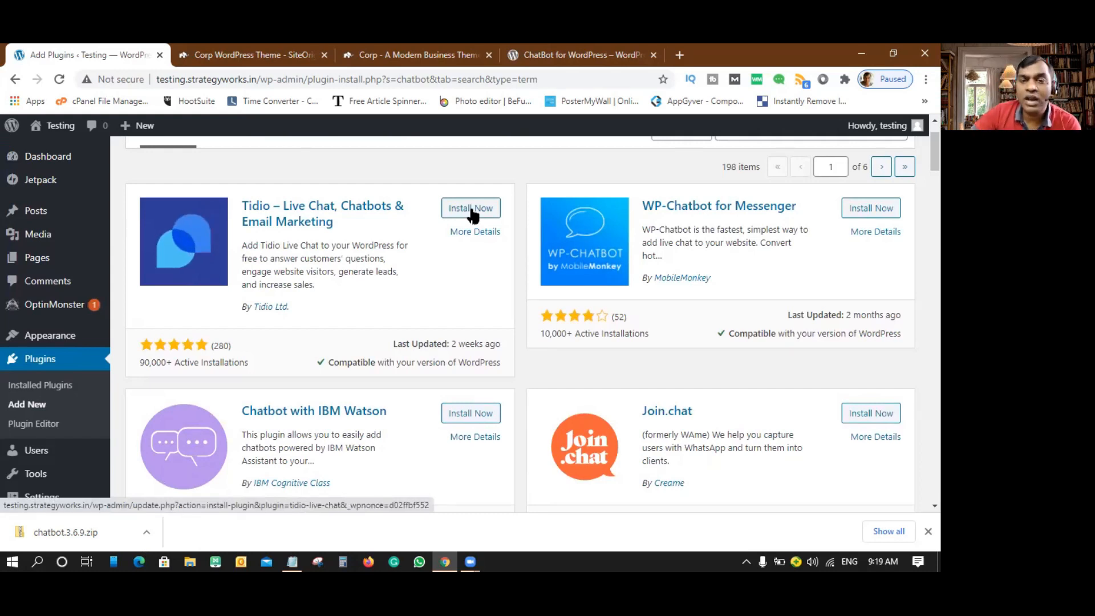
pyautogui.click(574, 53)
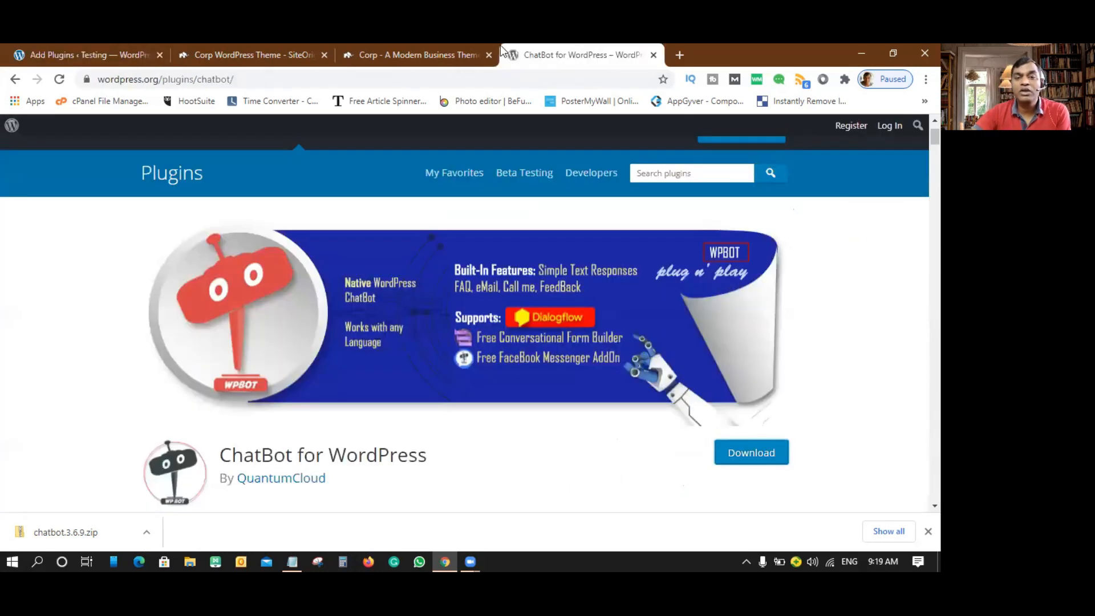
pyautogui.click(450, 53)
pyautogui.click(567, 53)
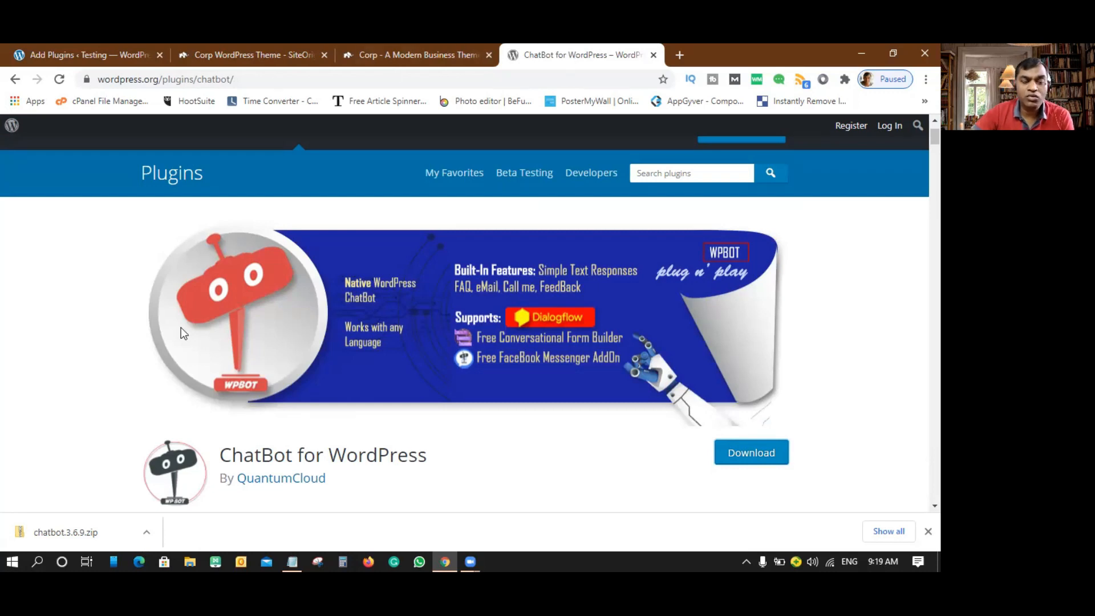
pyautogui.click(251, 55)
pyautogui.click(114, 55)
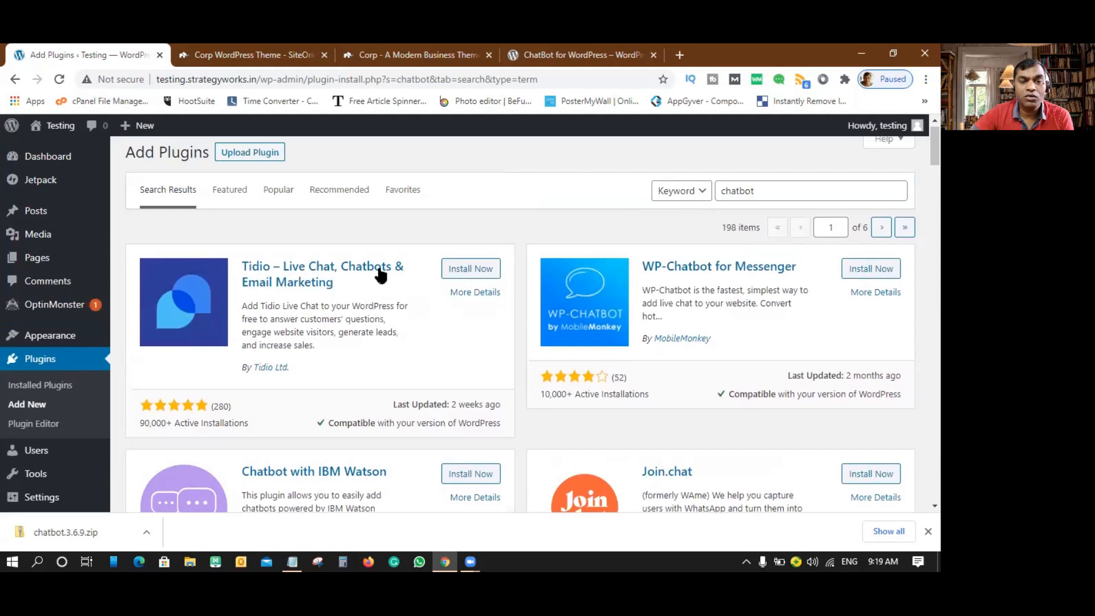
pyautogui.scroll(1, 381, 276)
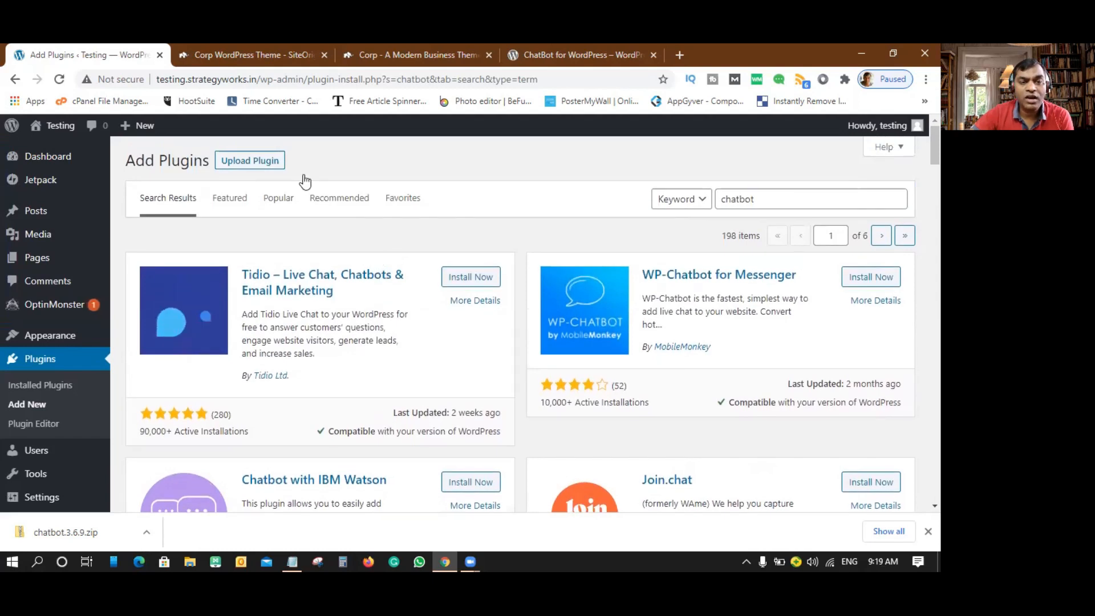
# - Upload chatbot.3.6.9.zip through Upload Plugin and install it
pyautogui.click(250, 161)
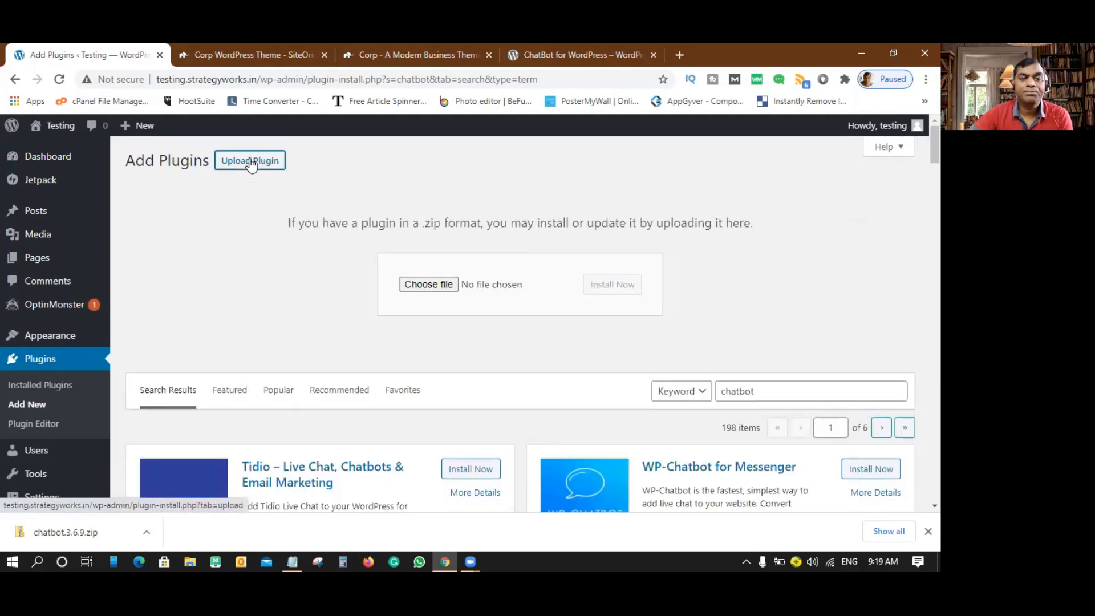
pyautogui.click(432, 288)
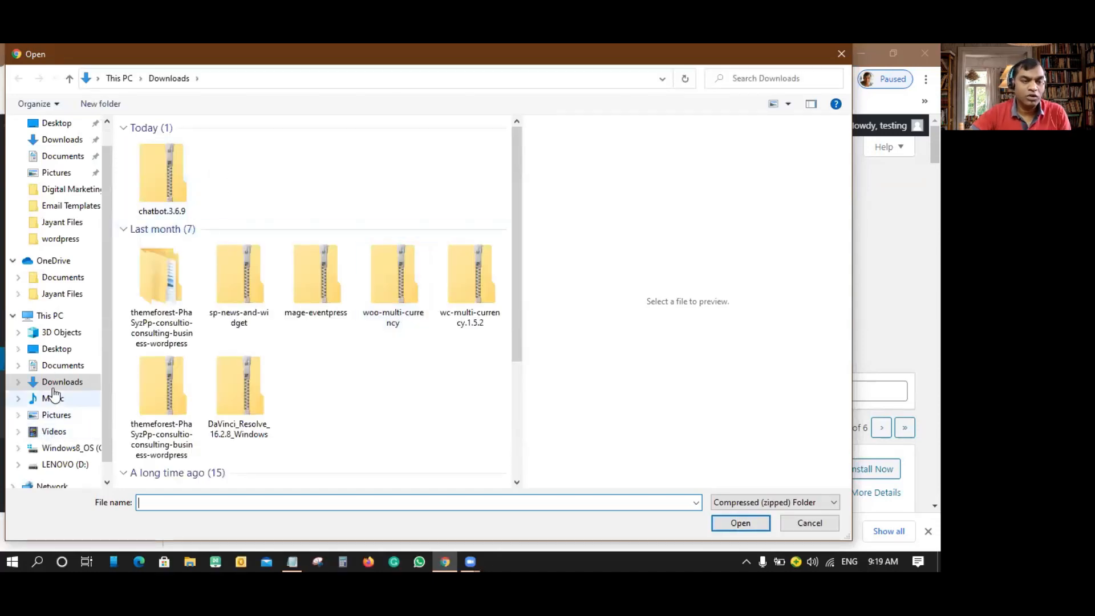
pyautogui.click(169, 173)
pyautogui.click(739, 521)
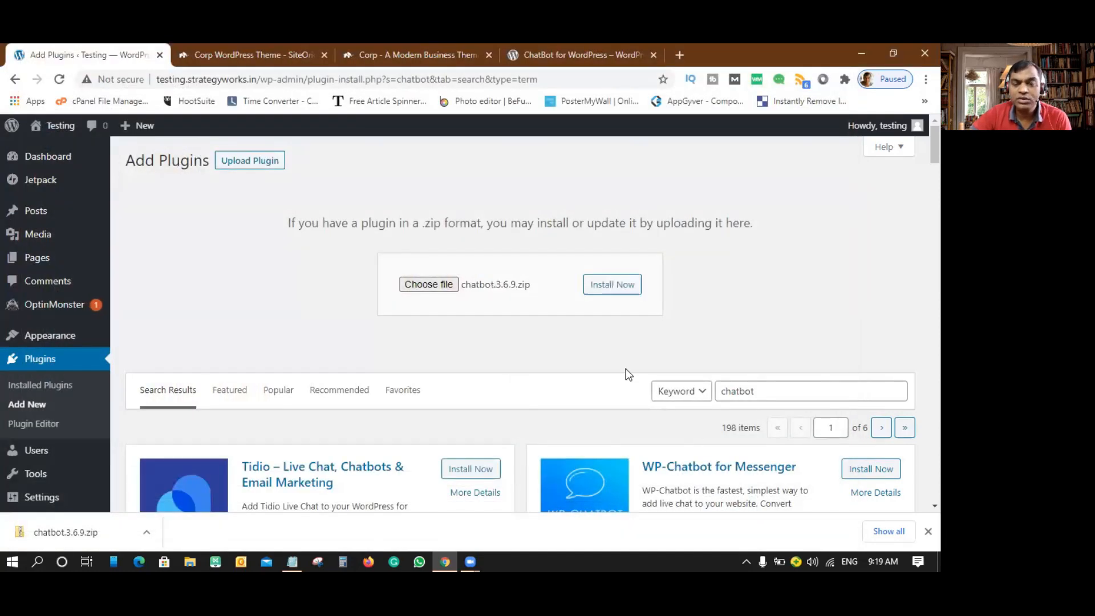
pyautogui.click(622, 291)
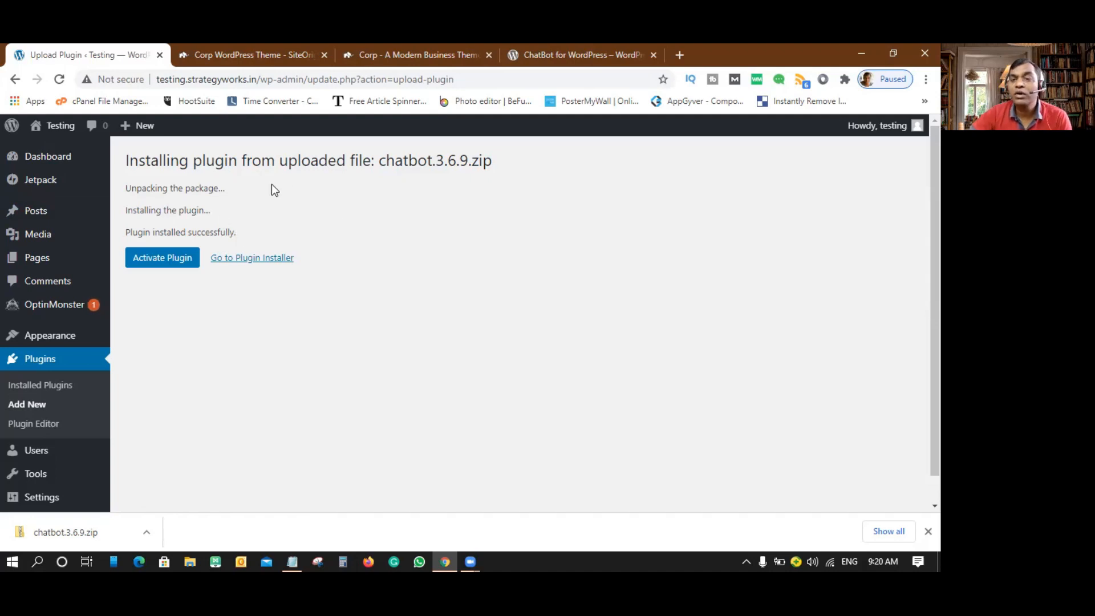
# - Activate the uploaded chatbot plugin and browse its help page
pyautogui.click(166, 259)
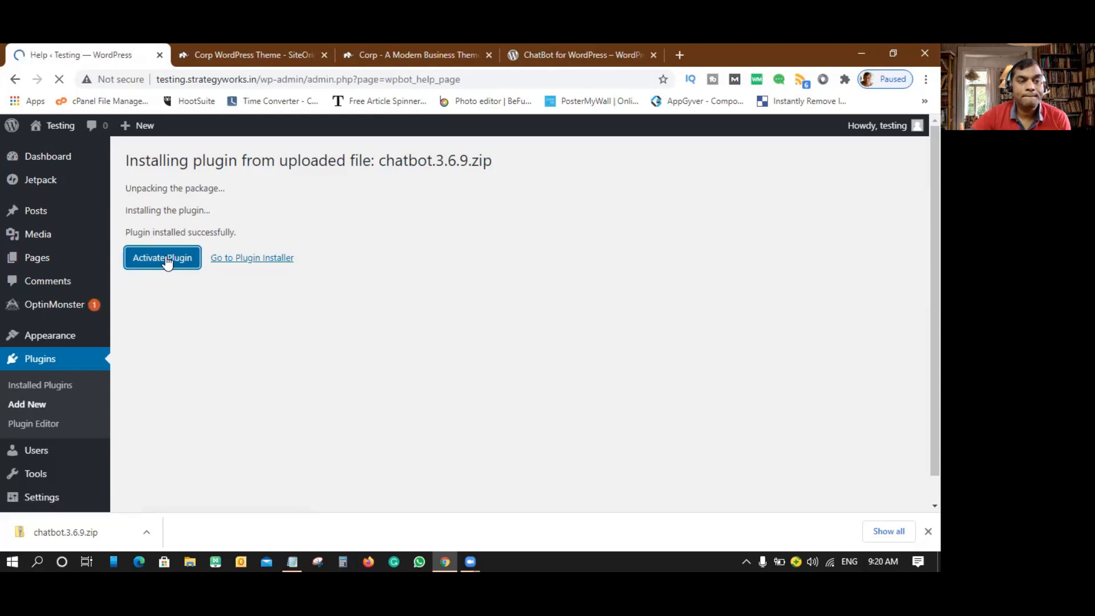
pyautogui.scroll(-8, 378, 296)
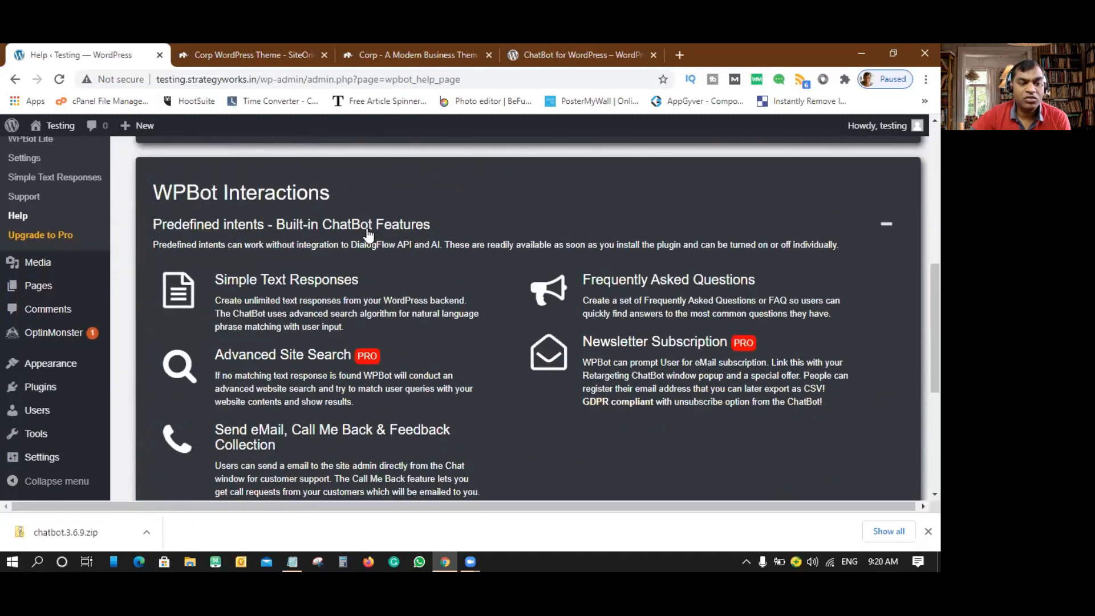
pyautogui.scroll(2, 368, 228)
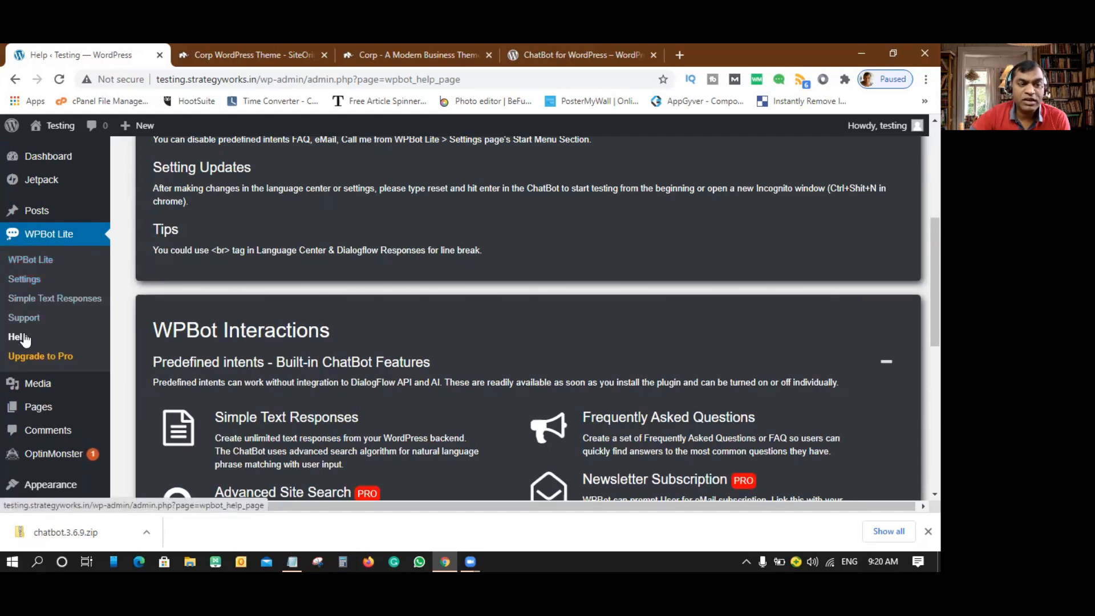
pyautogui.scroll(-6, 400, 316)
pyautogui.scroll(5, 457, 316)
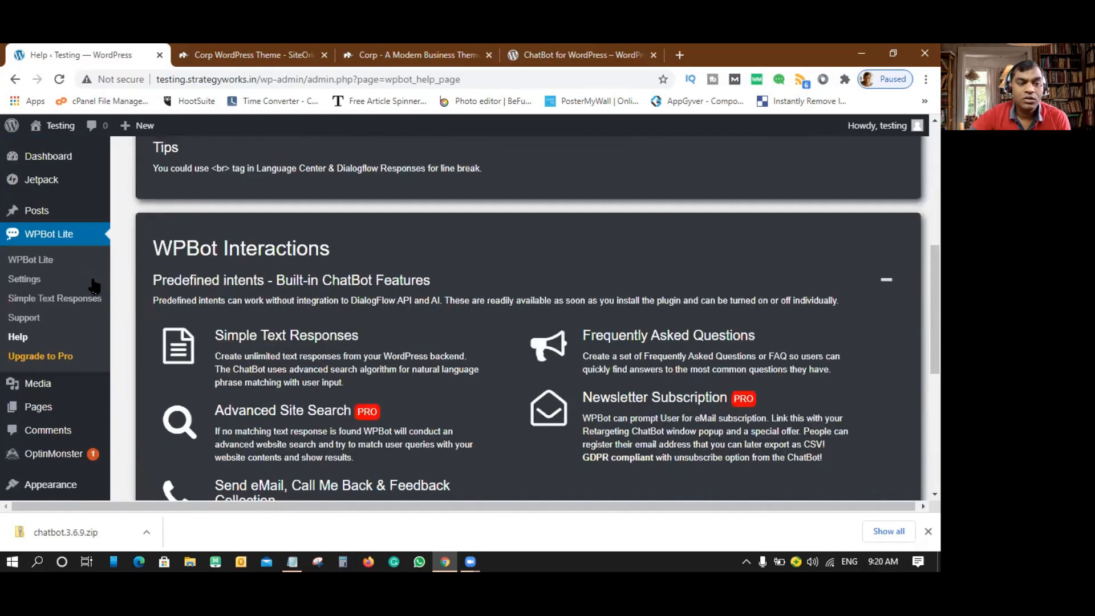
# - Open the WPBot Dashboard showing WPBot Free installed and add-ons not installed
pyautogui.click(36, 260)
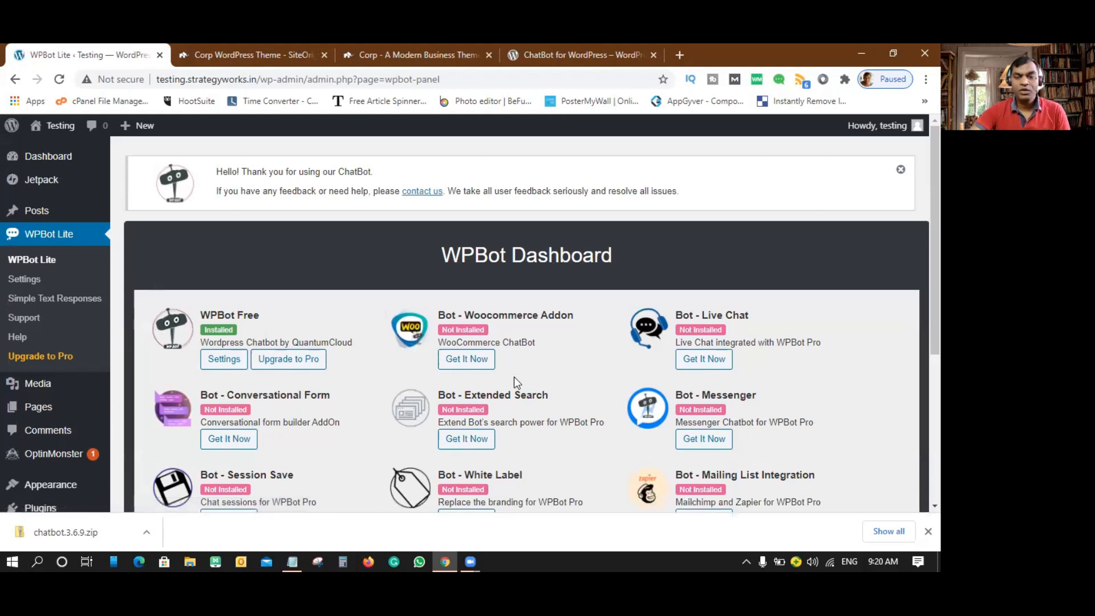
pyautogui.scroll(-5, 515, 377)
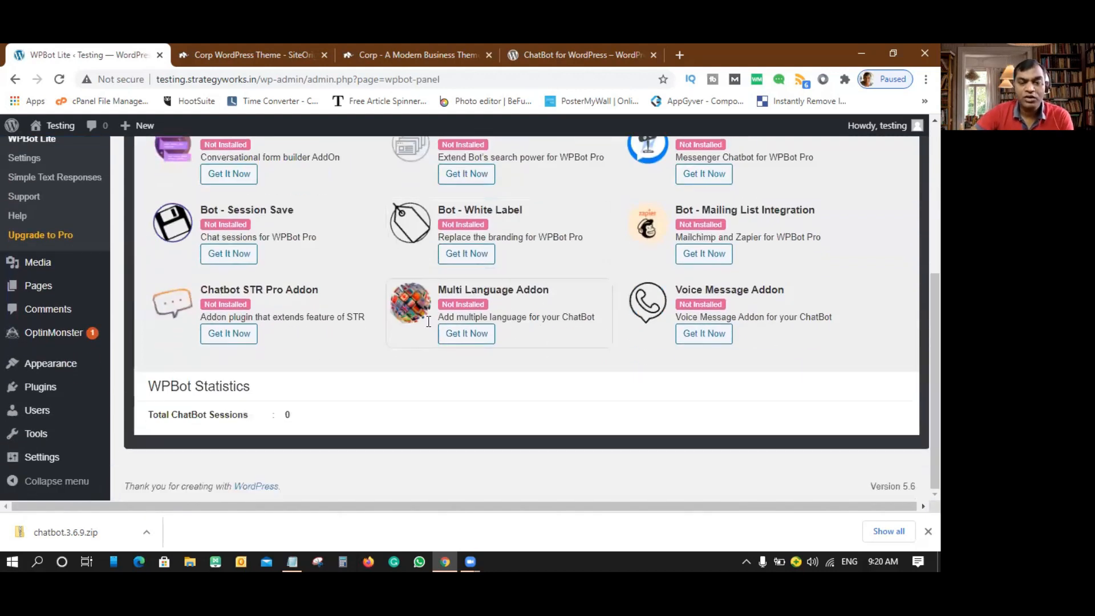
pyautogui.scroll(5, 448, 328)
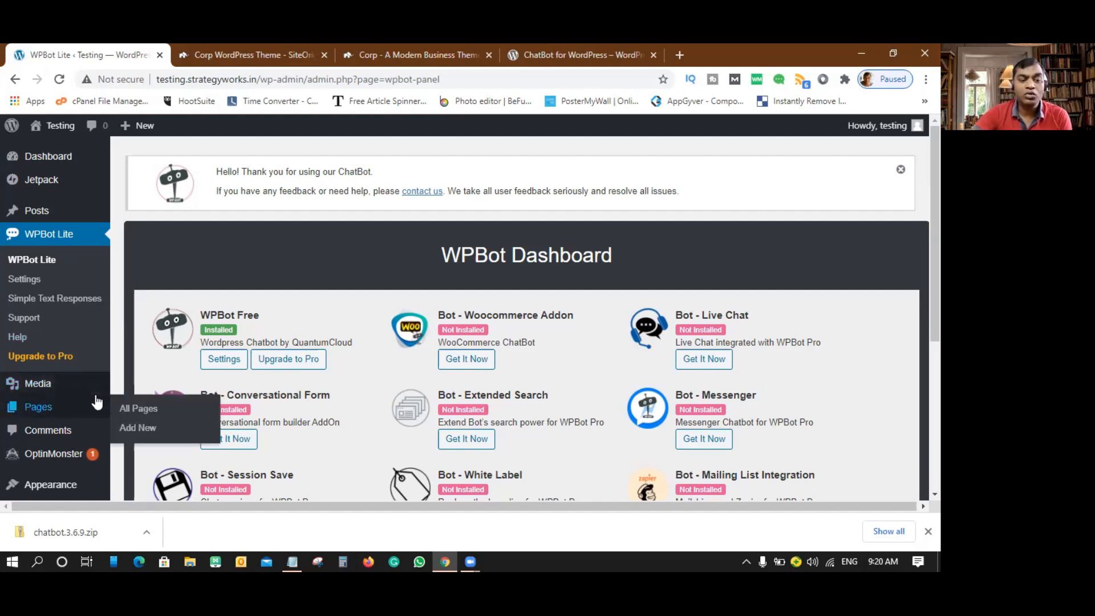
pyautogui.scroll(-2, 57, 400)
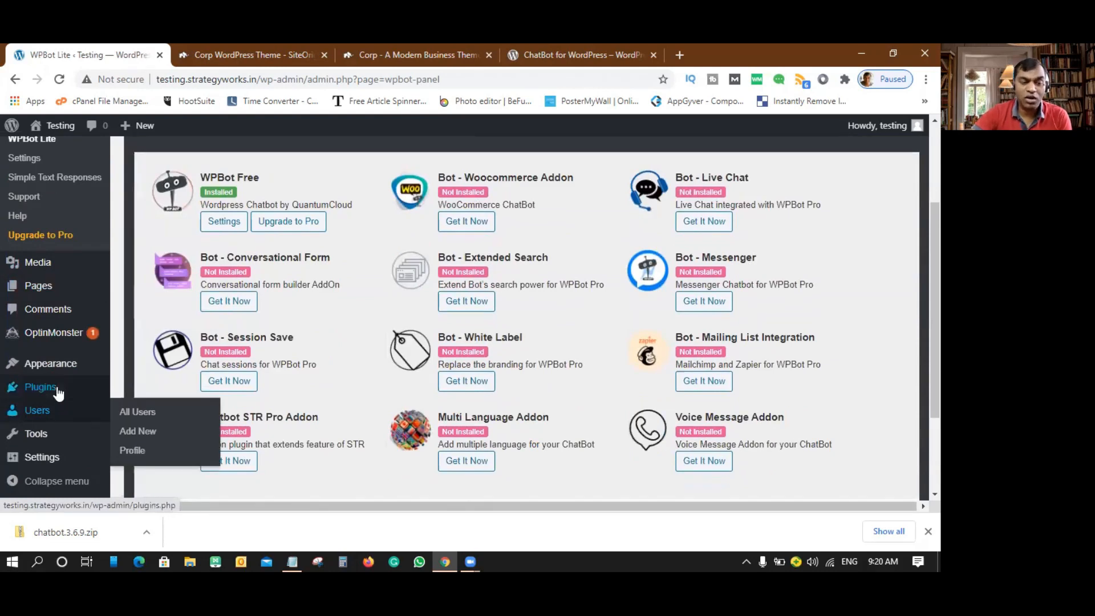
pyautogui.moveTo(58, 393)
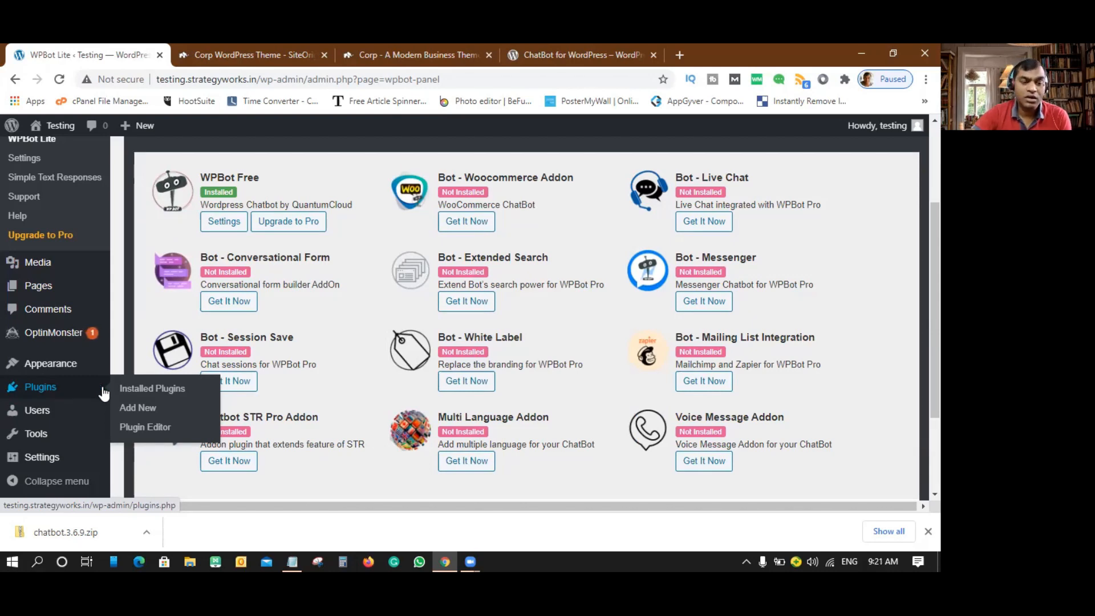
# - Search the Add Plugins directory for 'siteori'
pyautogui.click(138, 407)
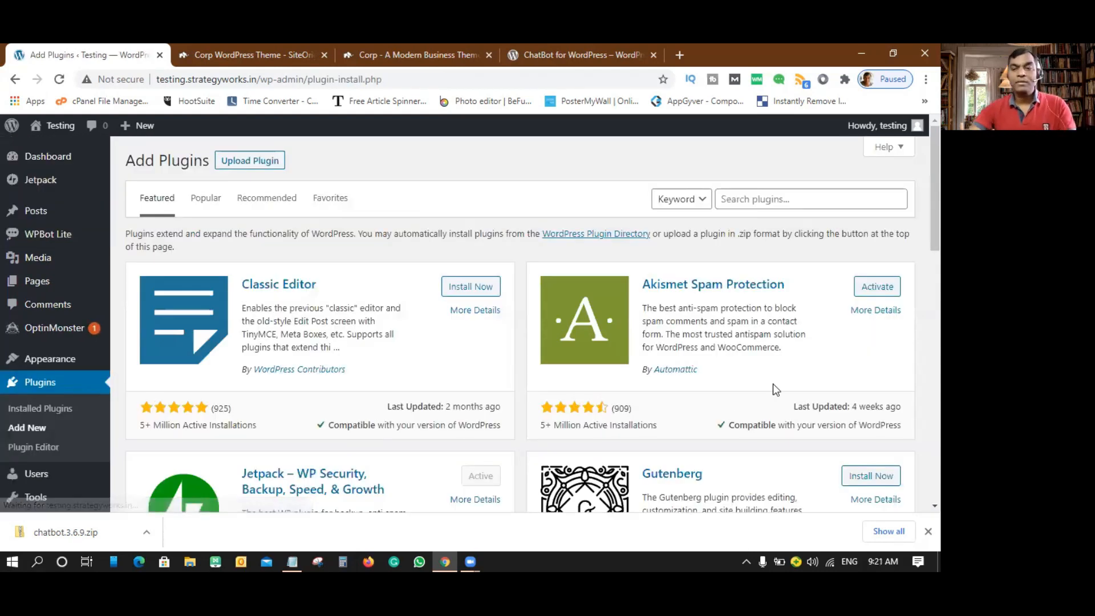
pyautogui.click(765, 199)
pyautogui.write('siteorigin')
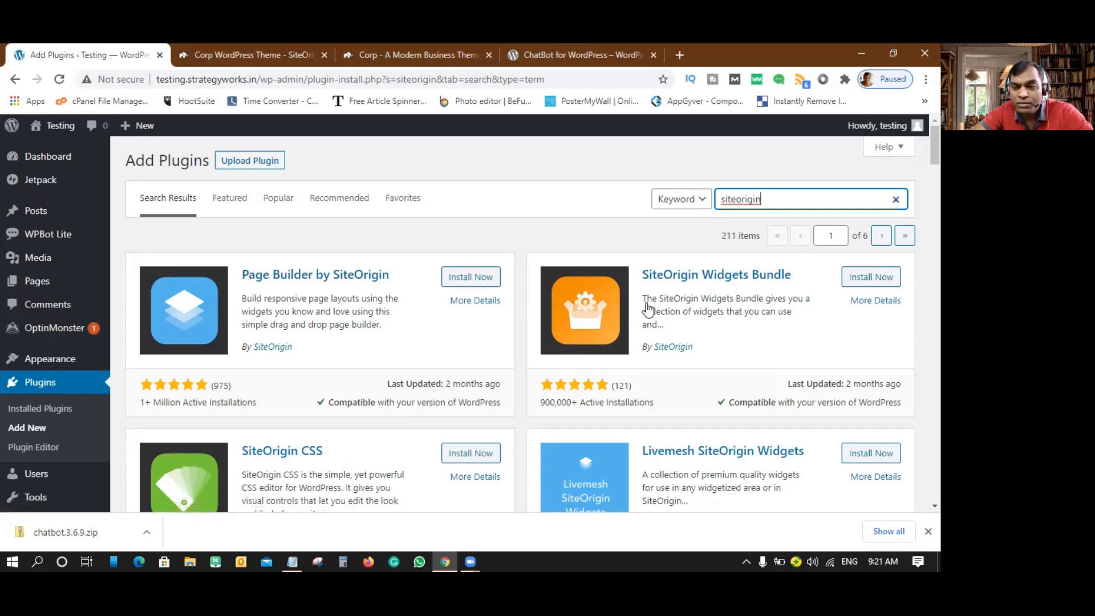
# - Scroll through the SiteOrigin results, including Page Builder, SiteOrigin CSS and Widgets Bundle
pyautogui.scroll(-2, 502, 328)
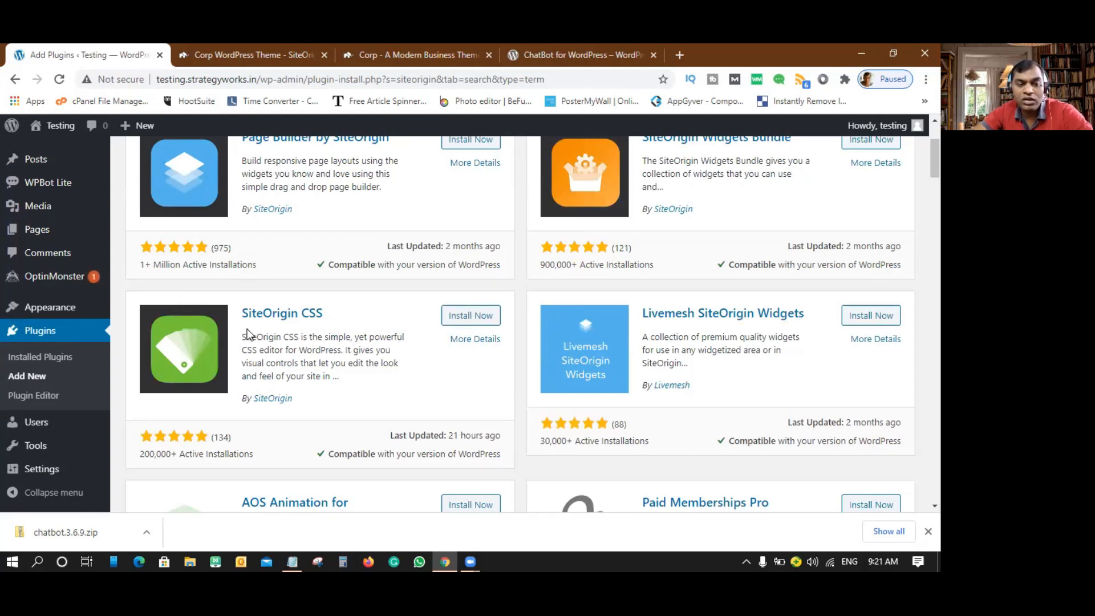
pyautogui.scroll(3, 402, 325)
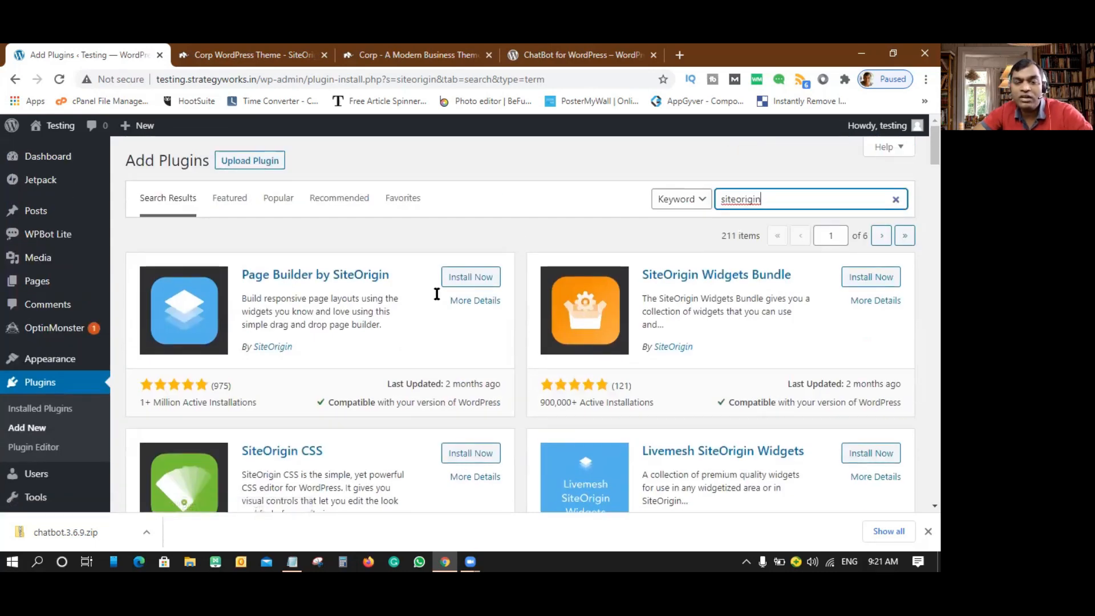
pyautogui.scroll(-2, 496, 366)
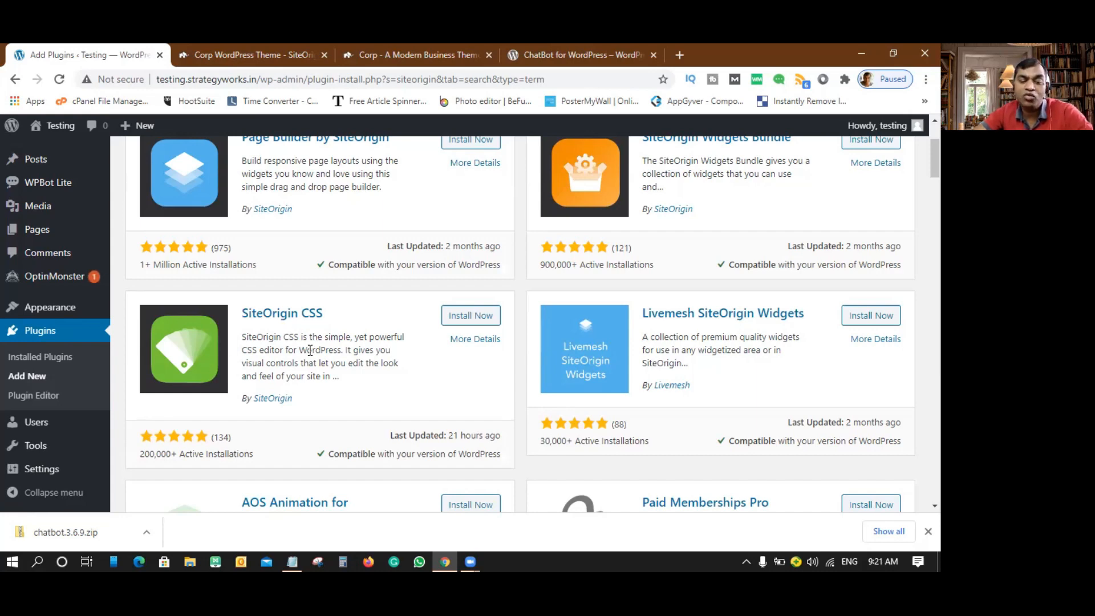
pyautogui.scroll(-3, 310, 351)
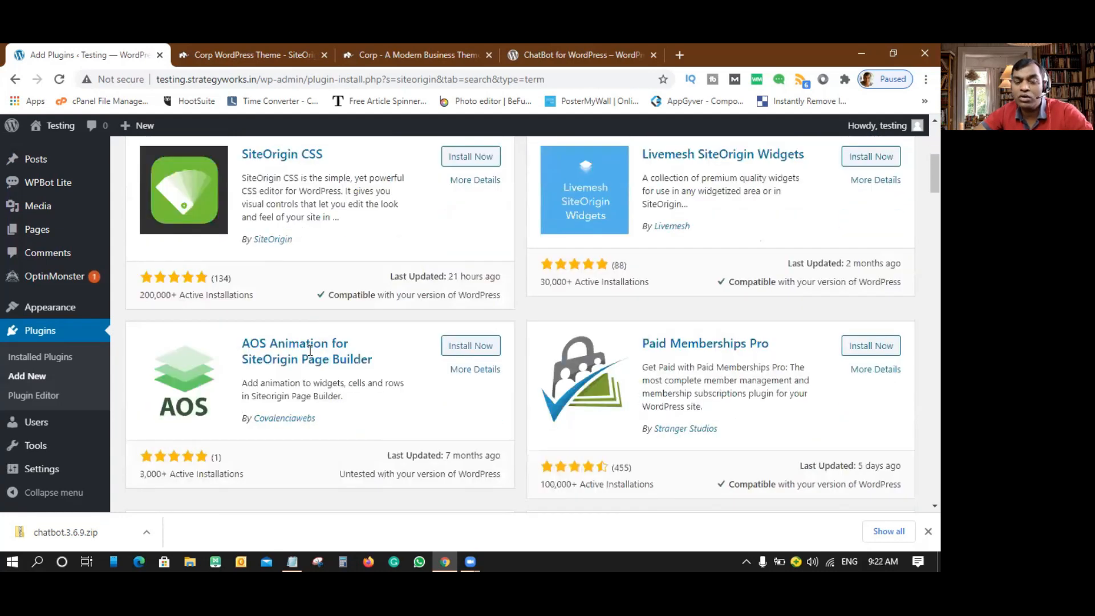
pyautogui.scroll(3, 310, 350)
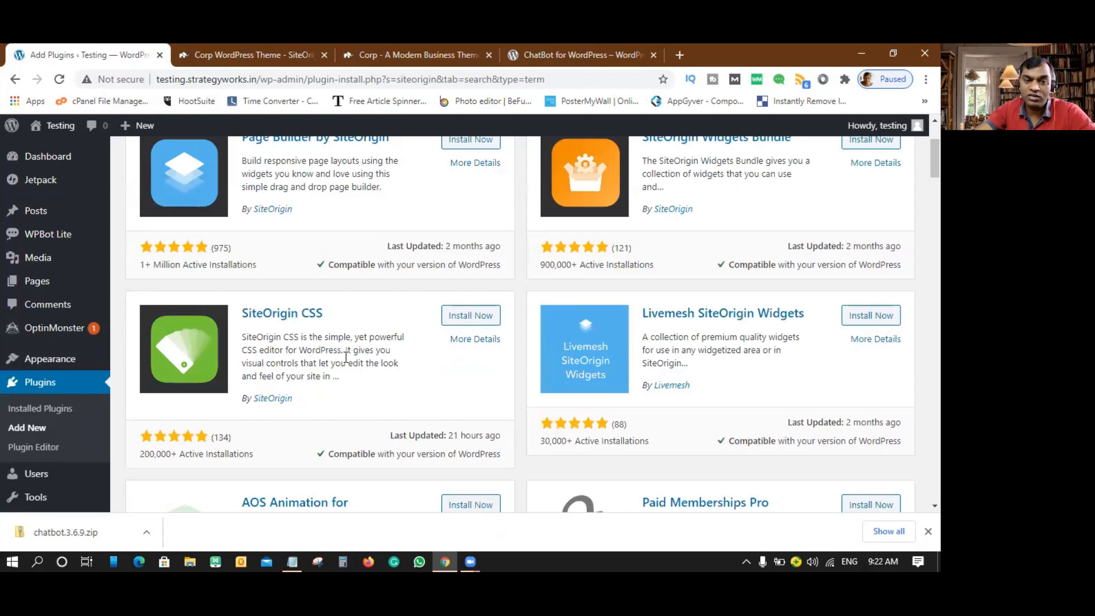
pyautogui.scroll(2, 347, 356)
# - Install Page Builder by SiteOrigin and SiteOrigin Widgets Bundle, then activate each one
pyautogui.click(468, 278)
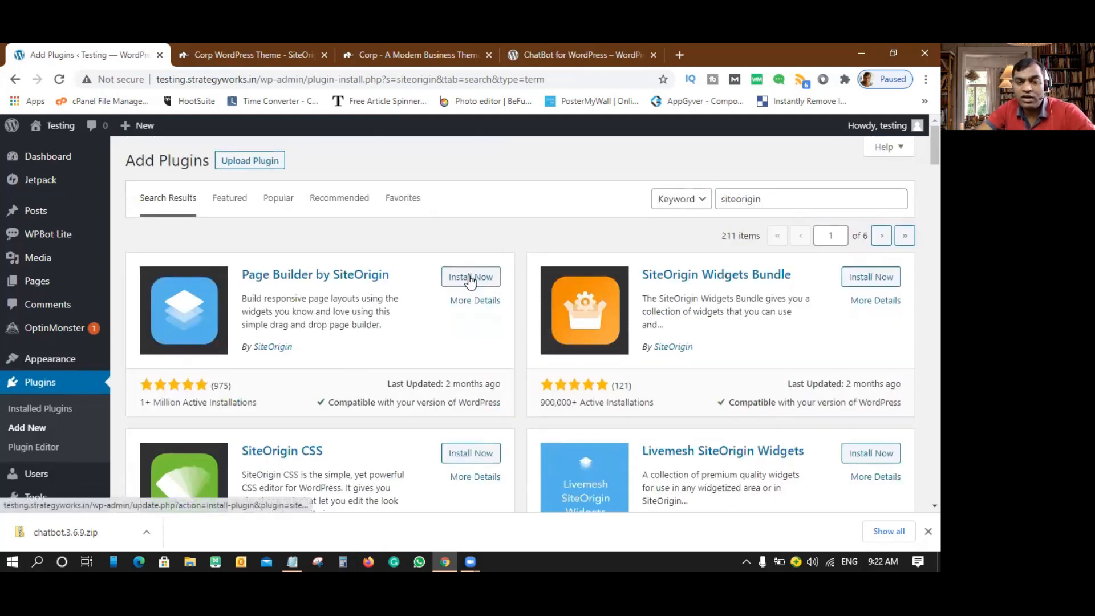
pyautogui.click(865, 281)
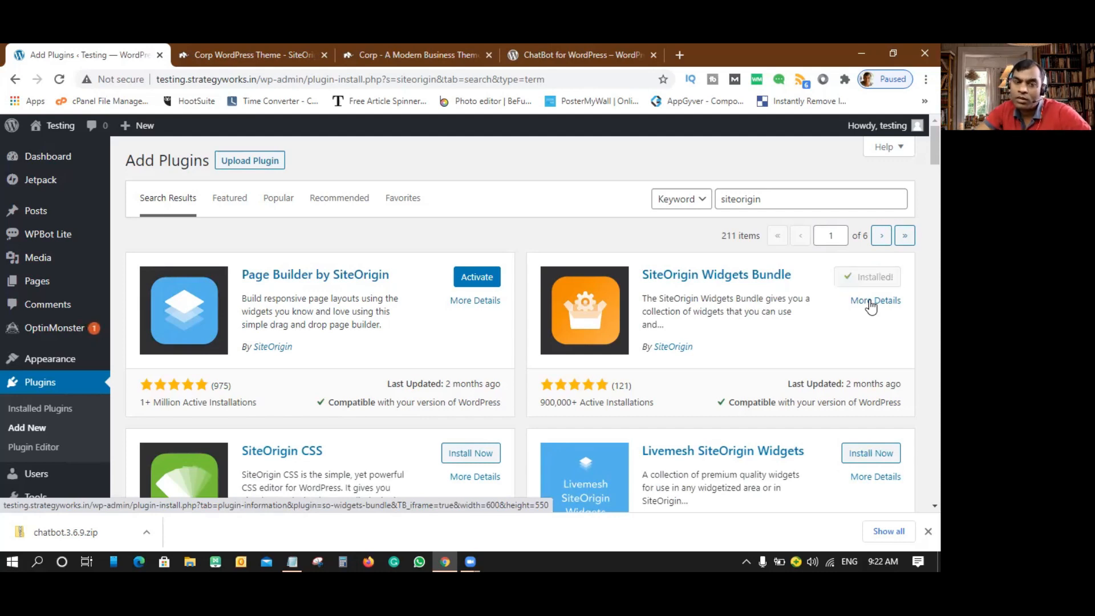
pyautogui.click(477, 278)
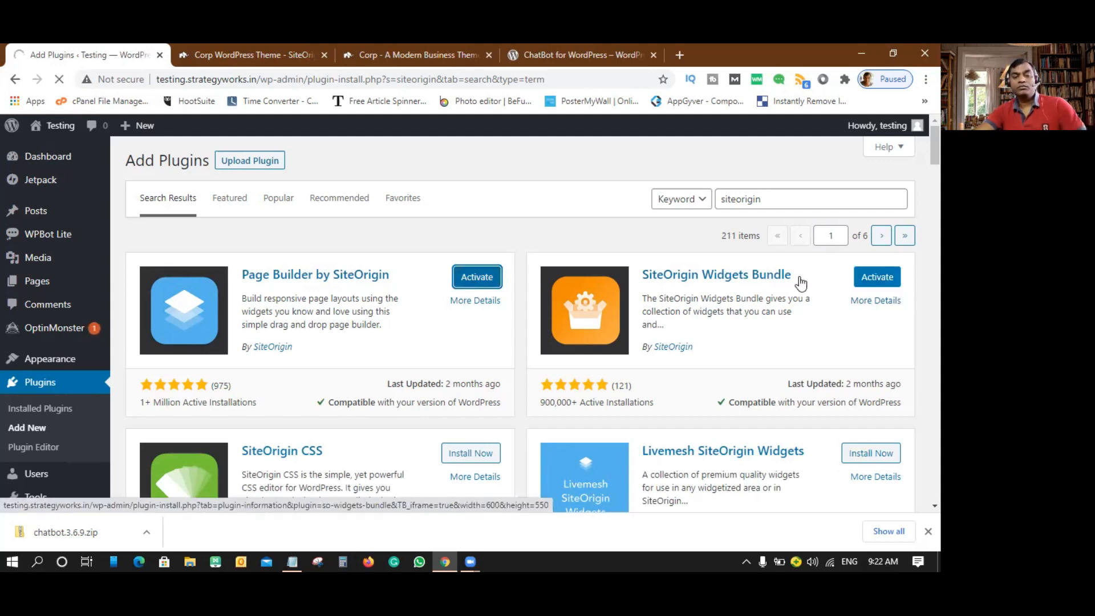
pyautogui.click(877, 277)
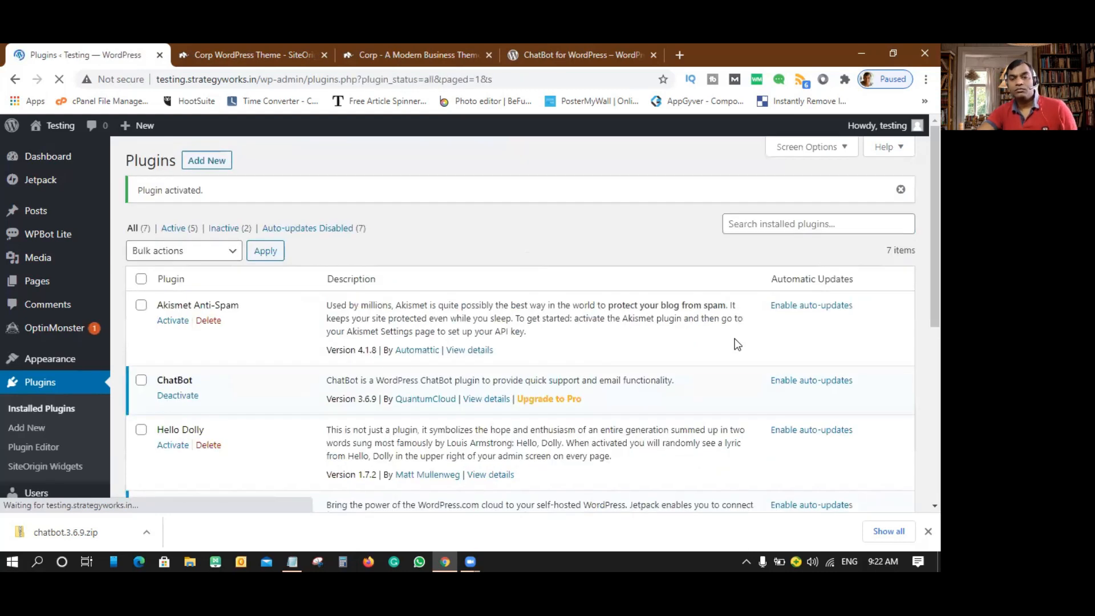
# - Find SiteOrigin Widgets Bundle among installed plugins and open its widgets page from the Plugins menu
pyautogui.scroll(-2, 257, 331)
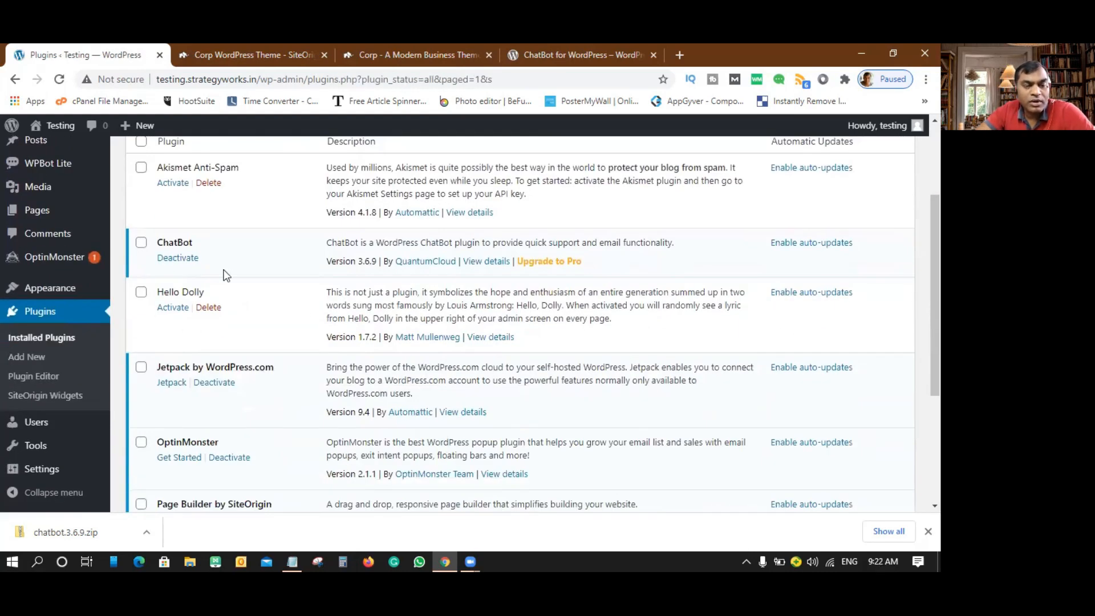
pyautogui.scroll(-3, 314, 257)
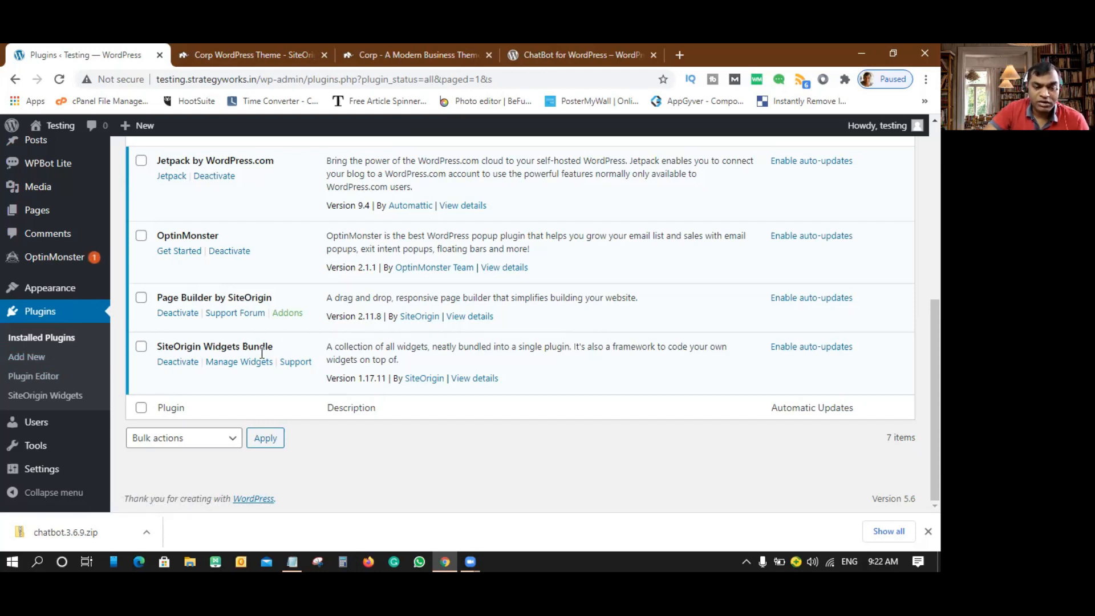
pyautogui.moveTo(166, 345); pyautogui.dragTo(268, 346)
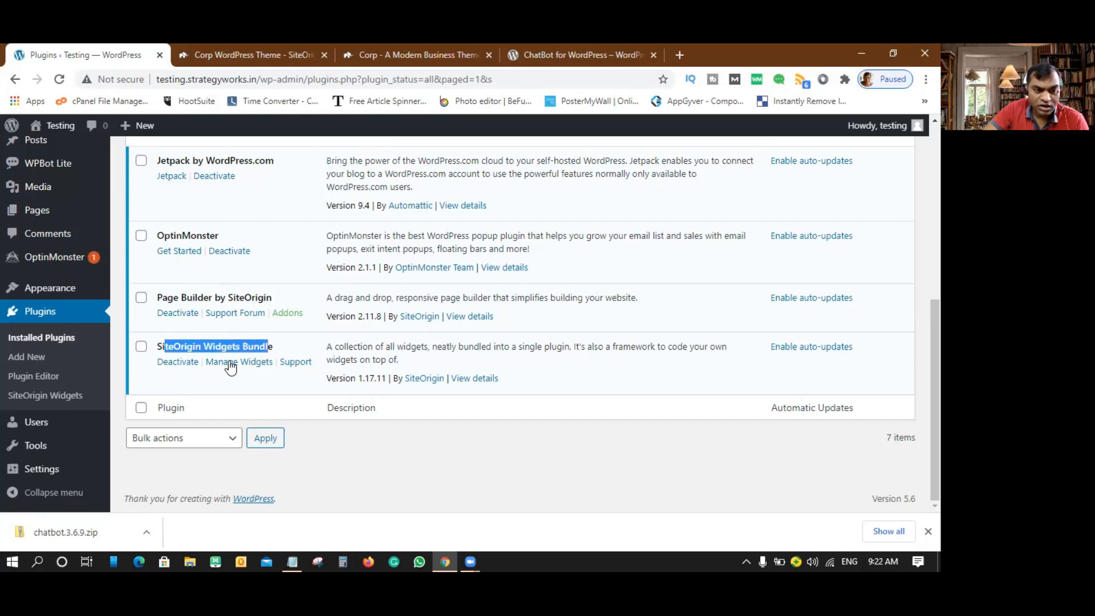
pyautogui.click(41, 399)
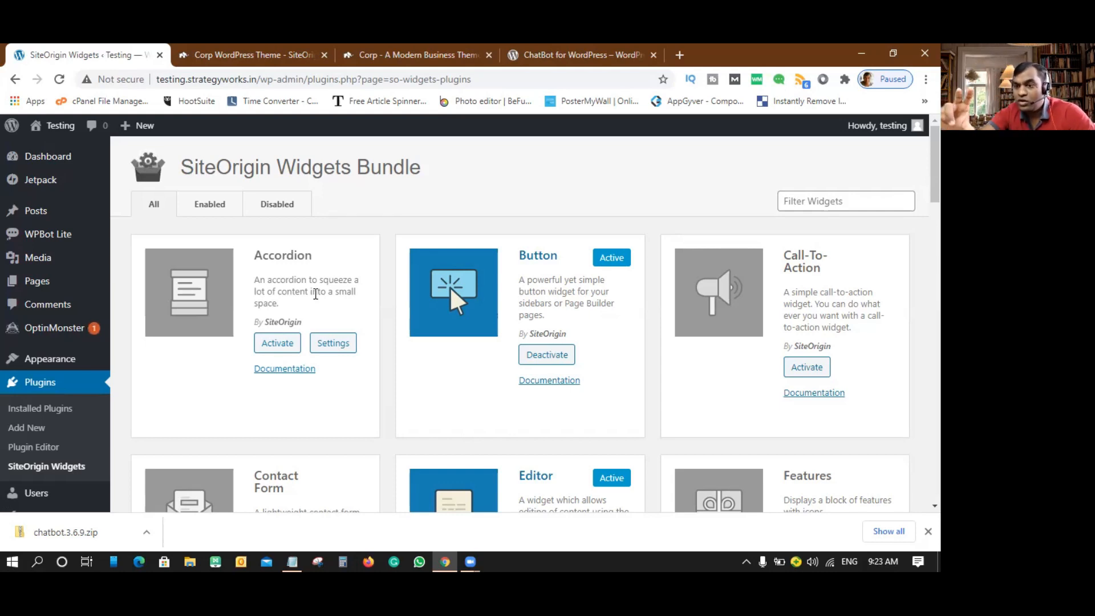
# - Load leanmantra.com in a new tab and dismiss its welcome popup
pyautogui.click(680, 55)
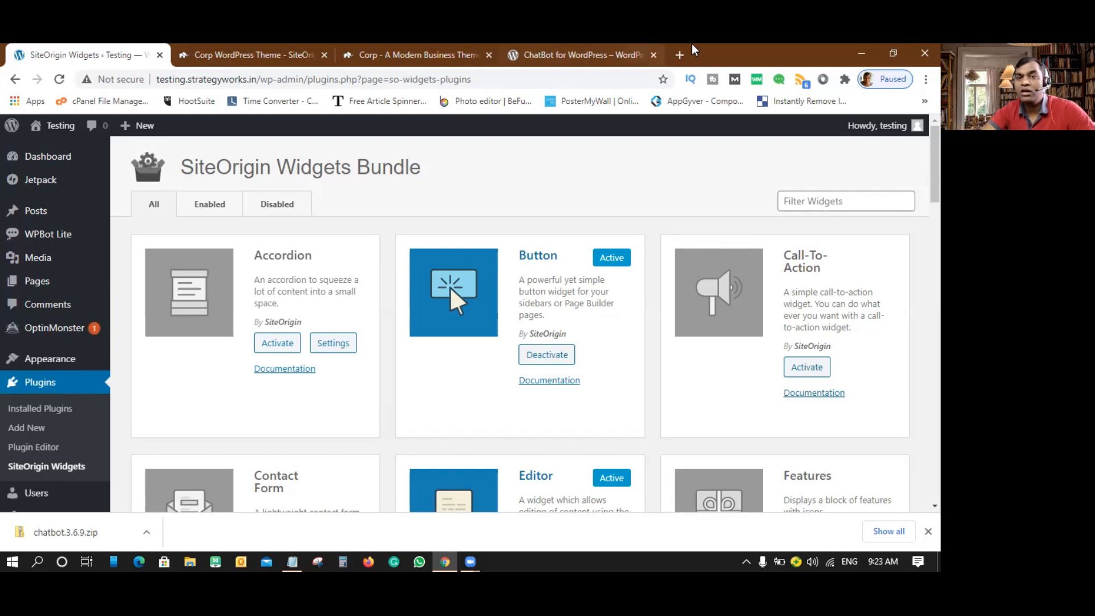
pyautogui.write('leanmantra.com')
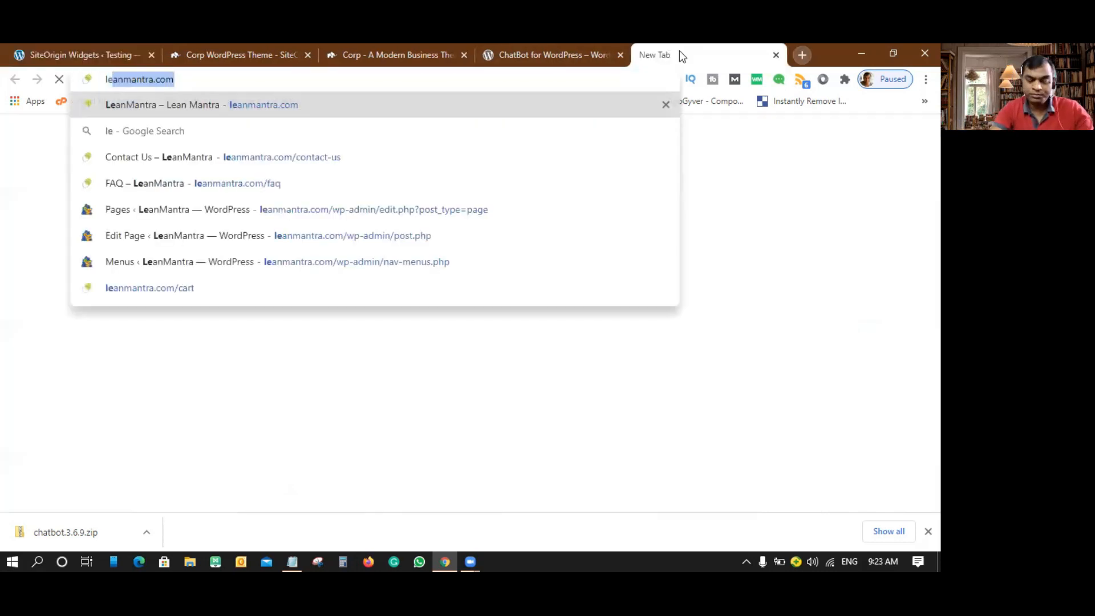
pyautogui.press('Return')
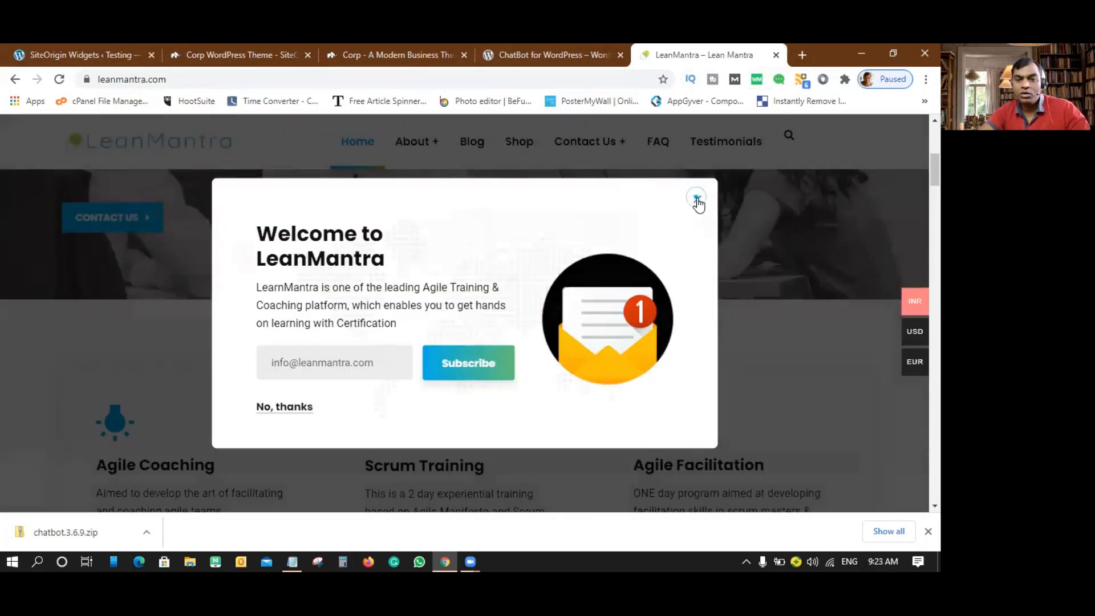
pyautogui.click(693, 199)
# - Expand the Agile Coaching and Scrum Training accordion sections, then return to the SiteOrigin Widgets tab
pyautogui.scroll(-10, 766, 261)
pyautogui.scroll(-10, 766, 261)
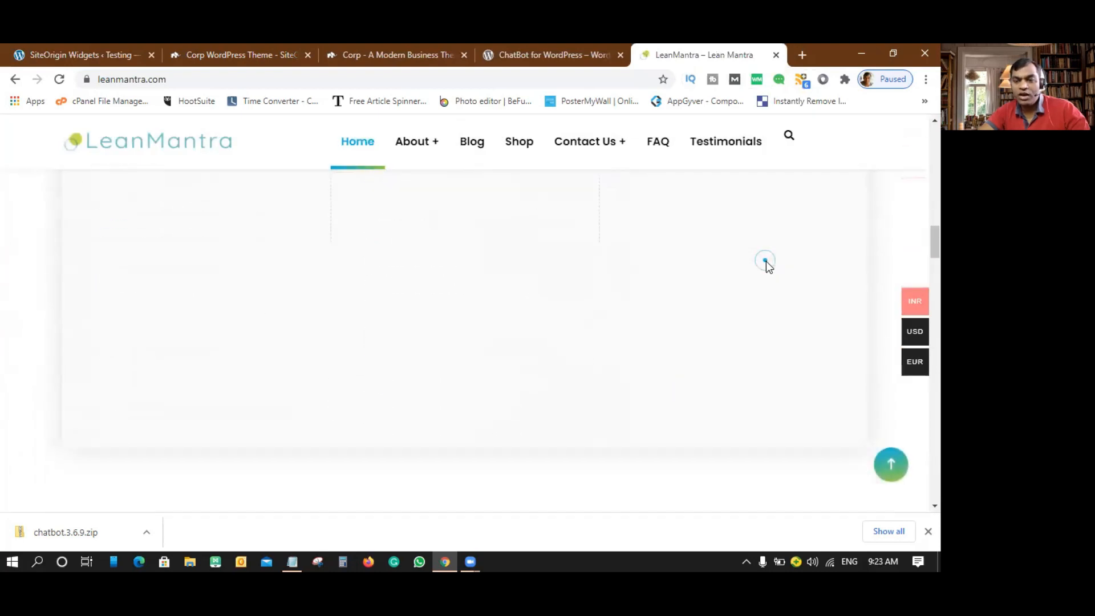
pyautogui.scroll(5, 766, 261)
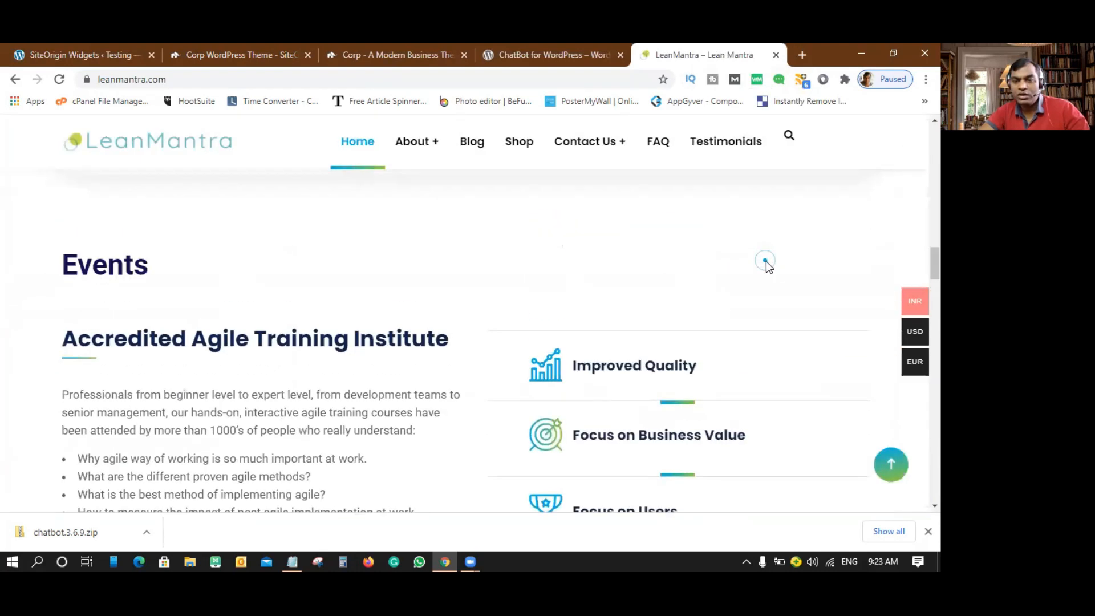
pyautogui.scroll(-10, 765, 261)
pyautogui.scroll(-10, 766, 262)
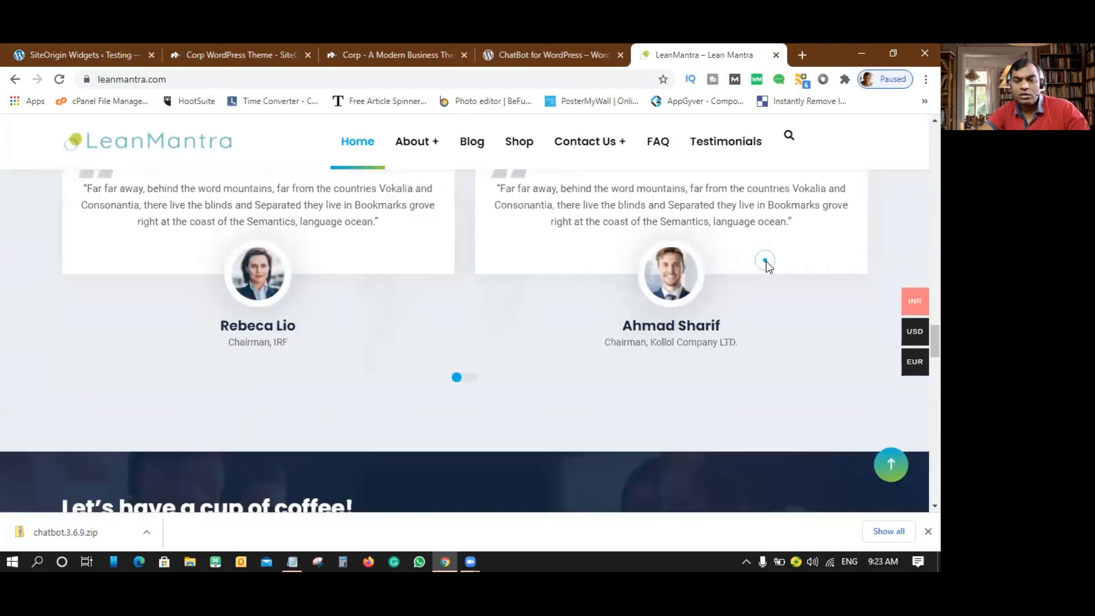
pyautogui.scroll(1, 766, 261)
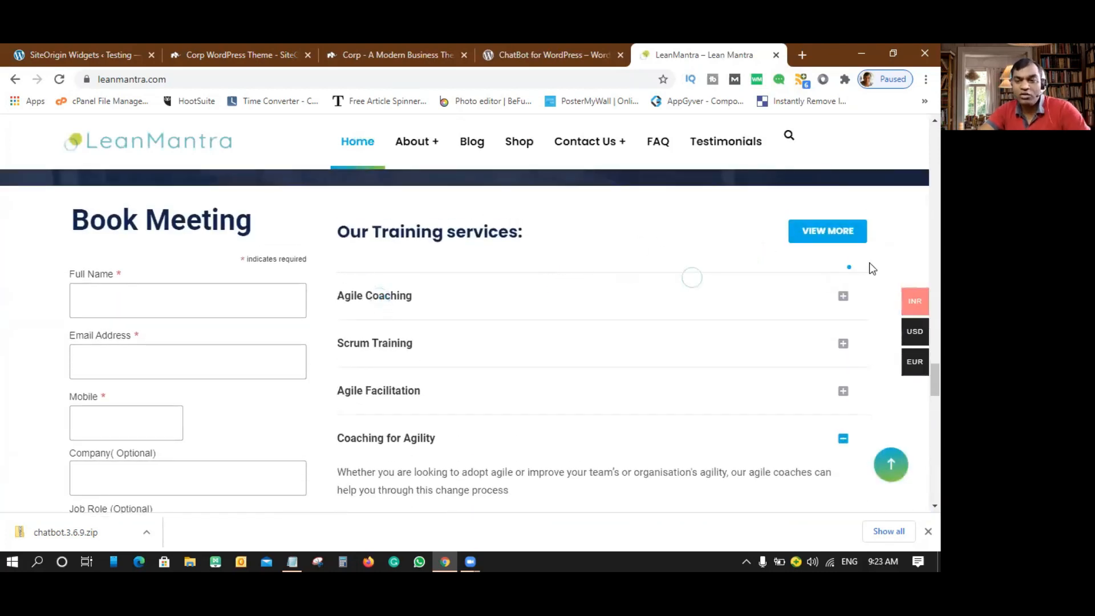
pyautogui.click(844, 298)
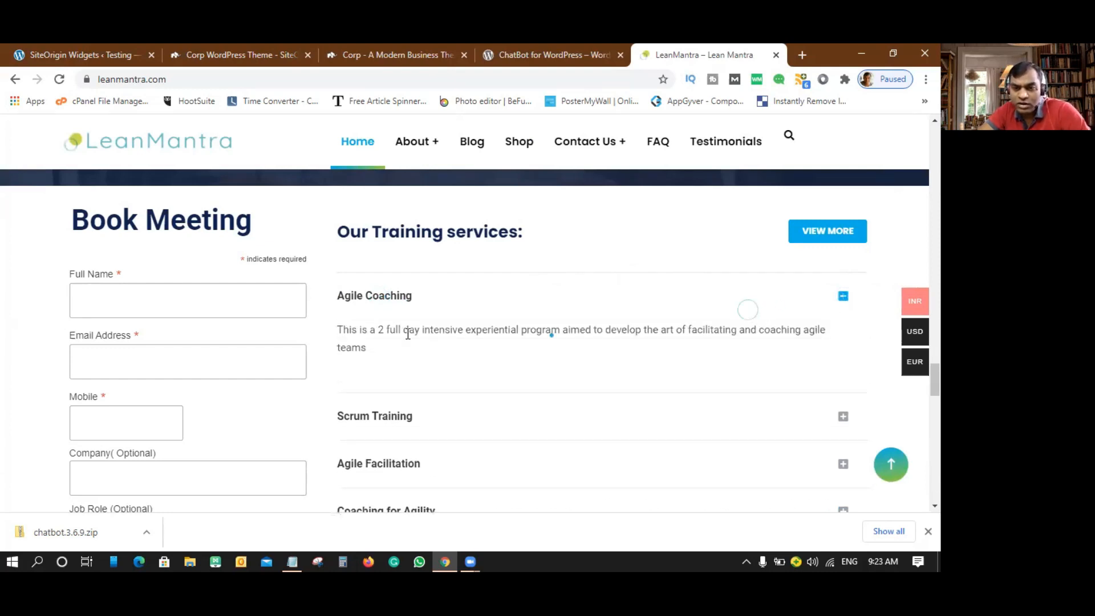
pyautogui.click(843, 417)
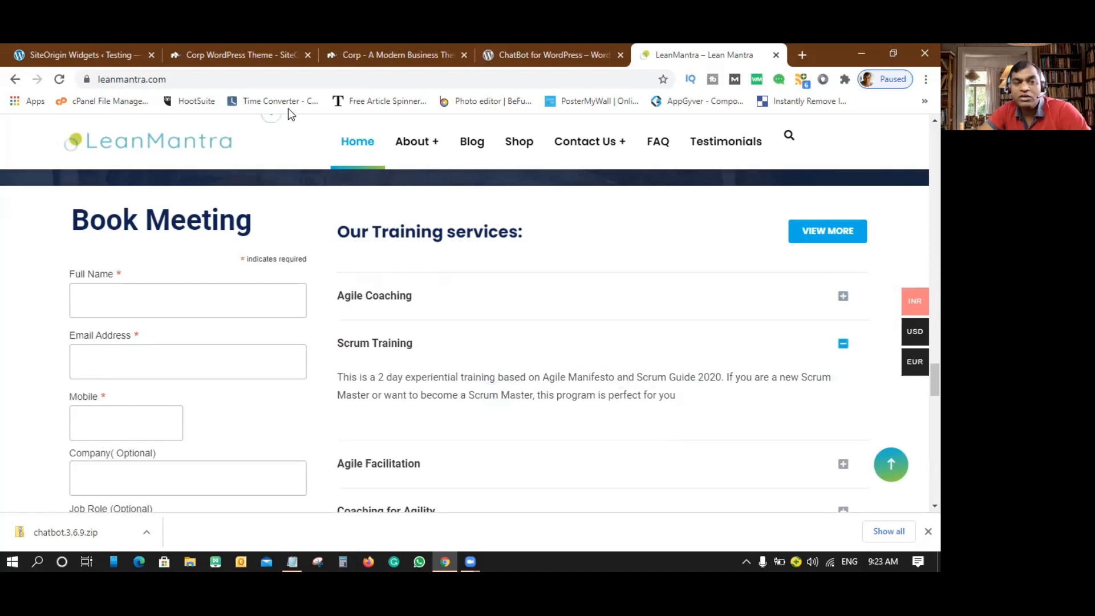
pyautogui.click(69, 55)
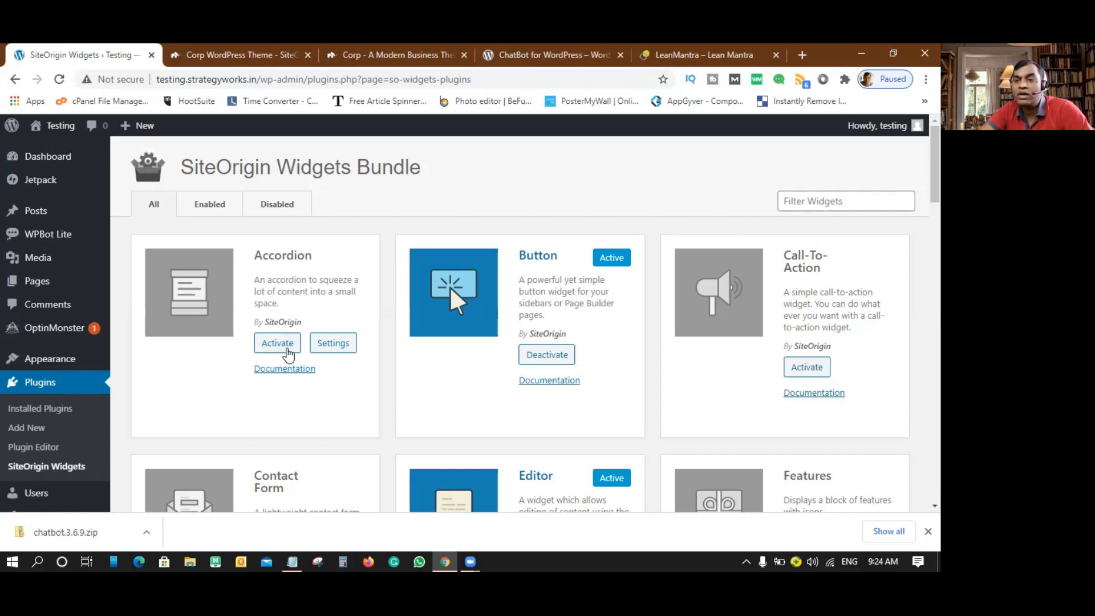
# - Activate the Accordion, Call-To-Action, Contact Form and Features widgets
pyautogui.click(277, 344)
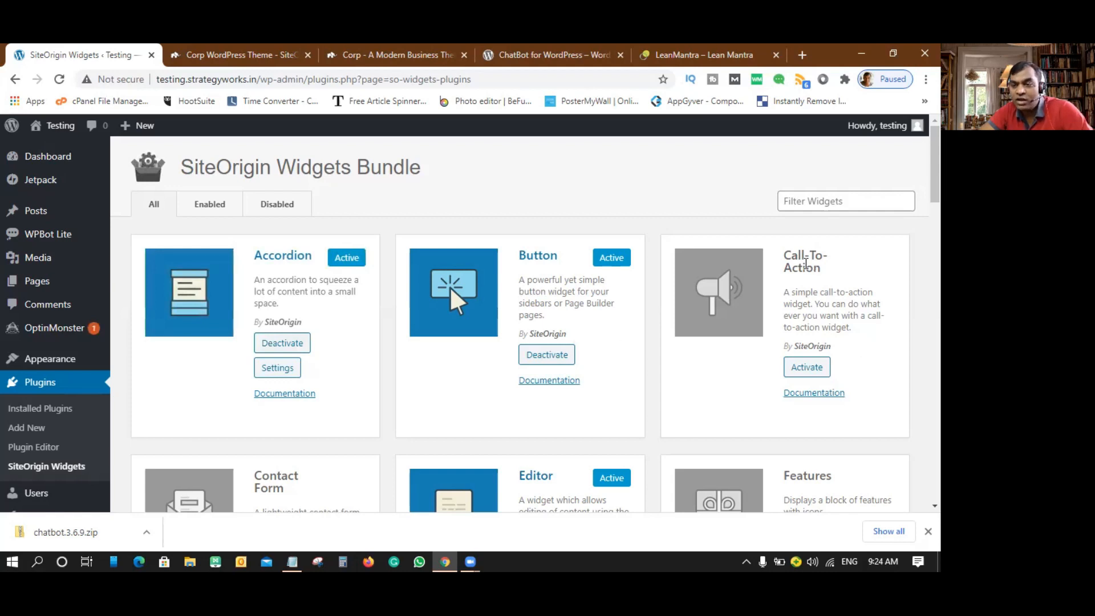
pyautogui.click(807, 367)
pyautogui.scroll(-3, 676, 365)
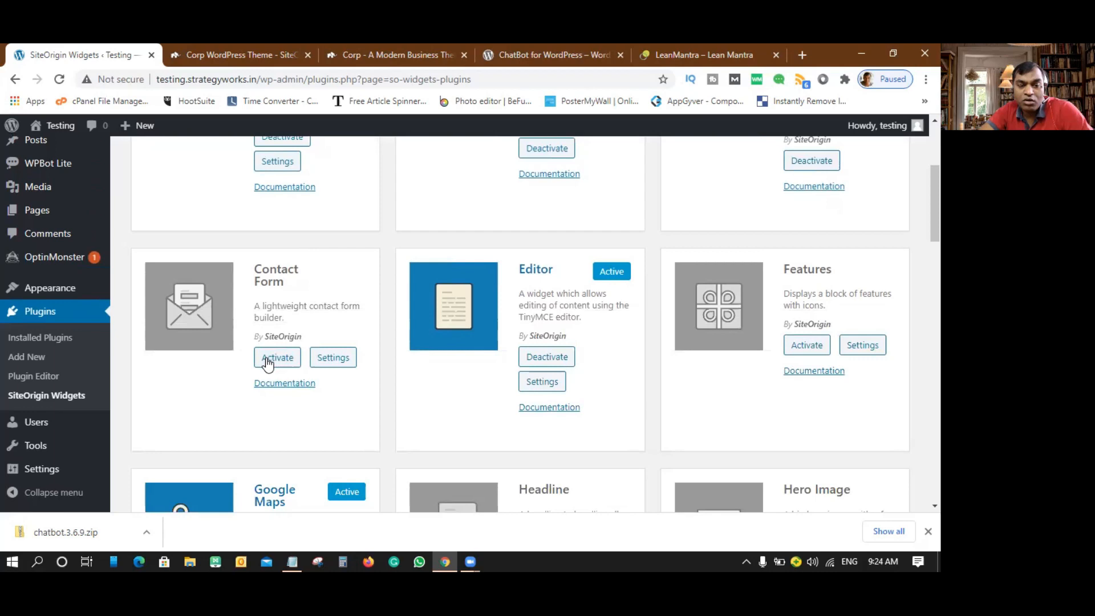
pyautogui.click(276, 358)
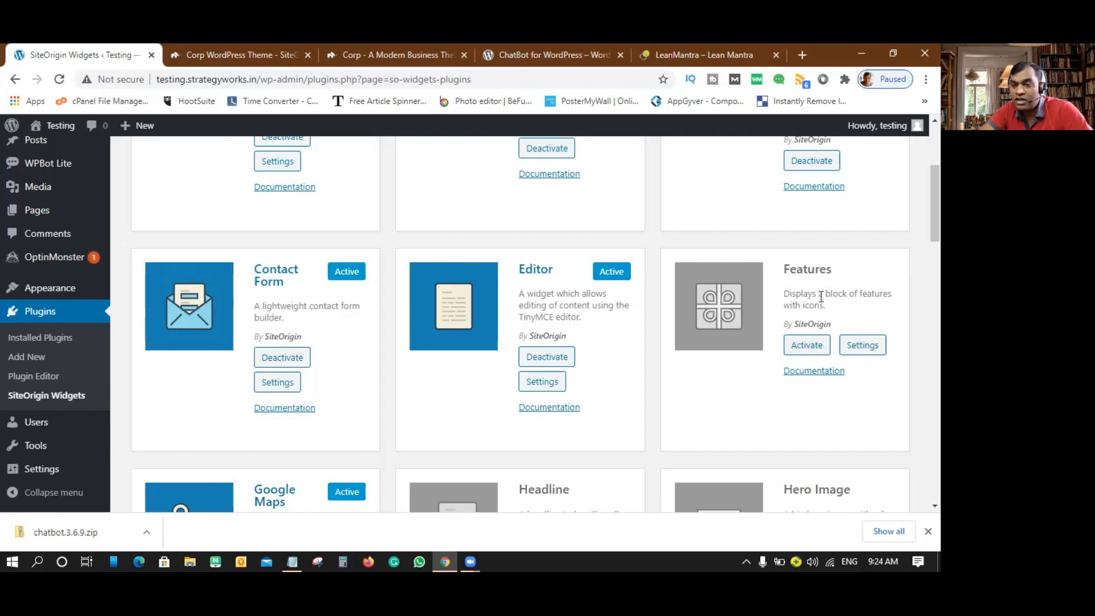
pyautogui.click(806, 345)
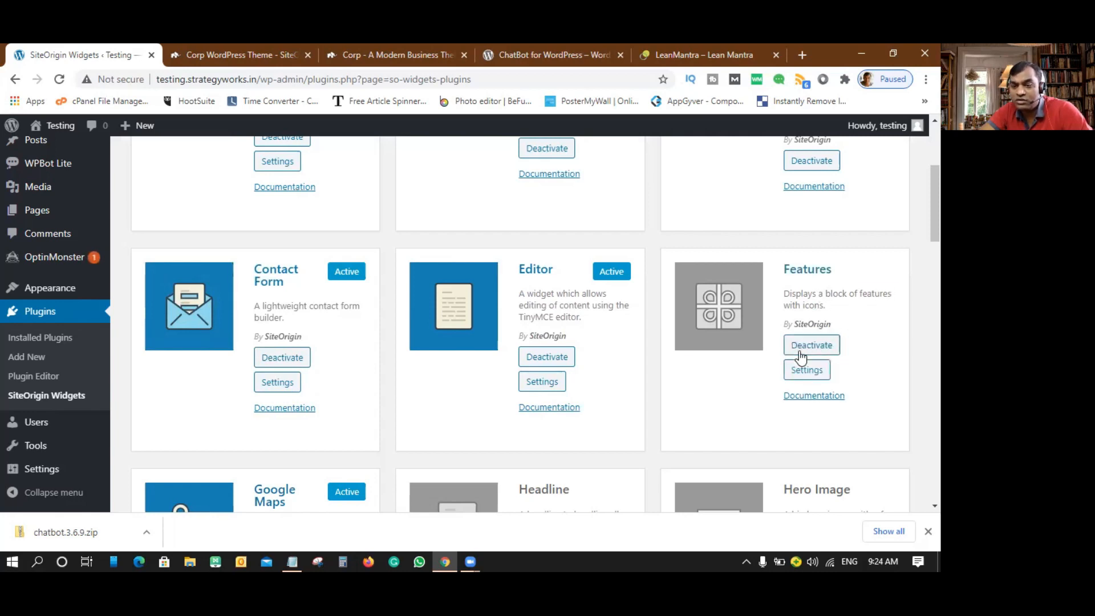
# - Activate the Headline, Hero Image, Icon, Image Grid and Layout Slider widgets
pyautogui.scroll(-5, 594, 339)
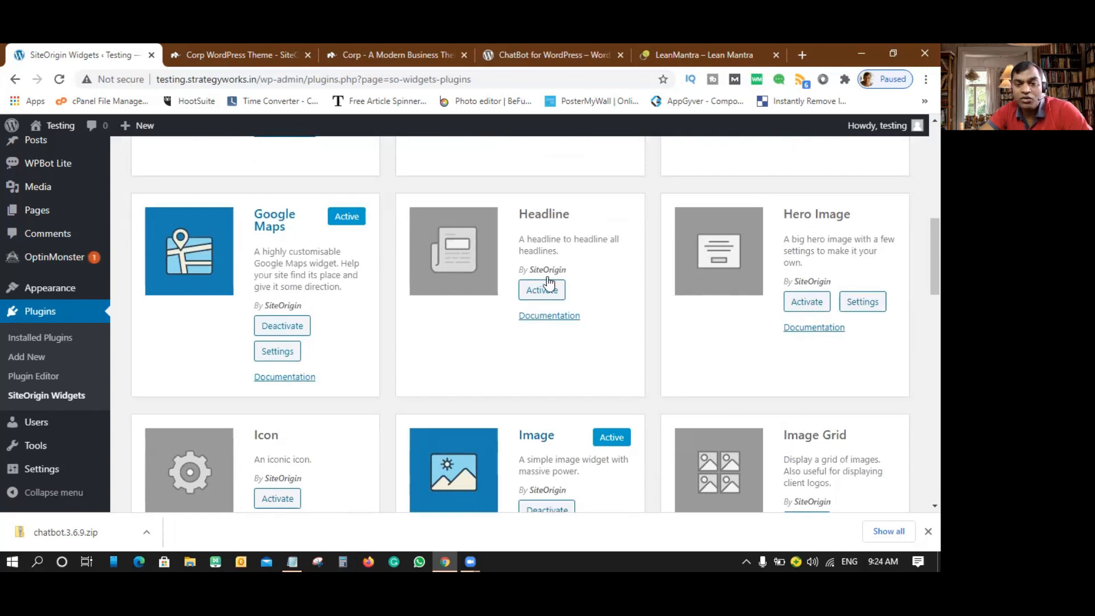
pyautogui.click(536, 292)
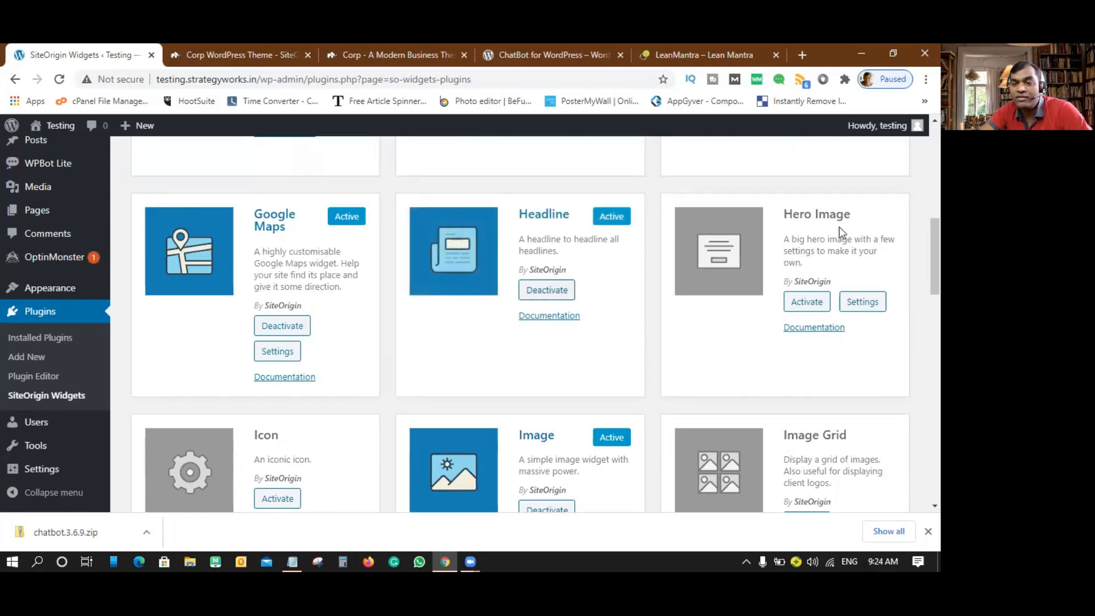
pyautogui.click(813, 305)
pyautogui.scroll(-3, 456, 313)
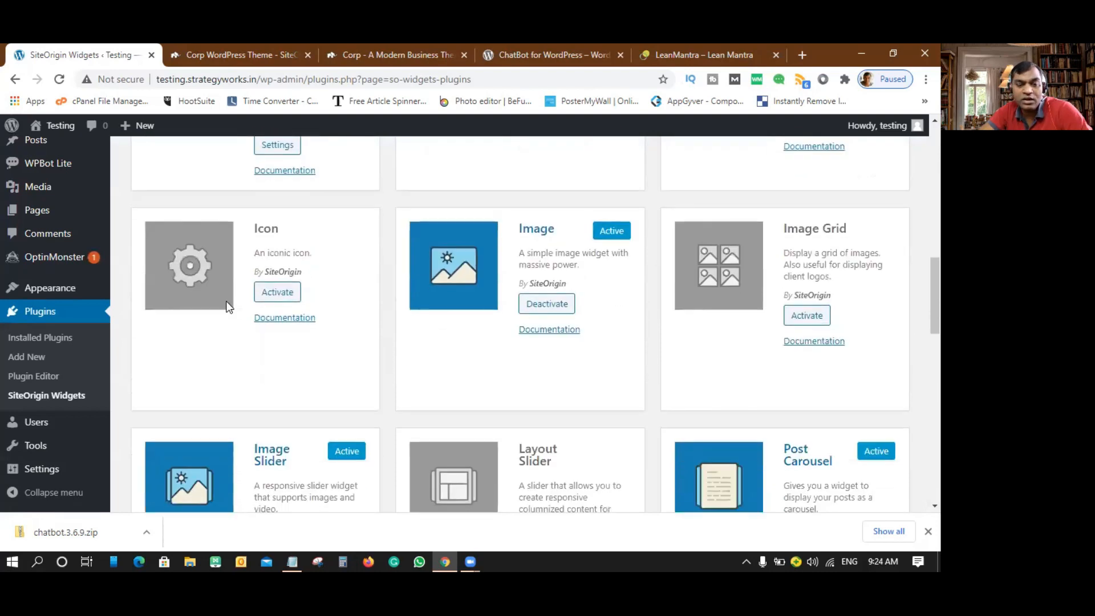
pyautogui.click(286, 293)
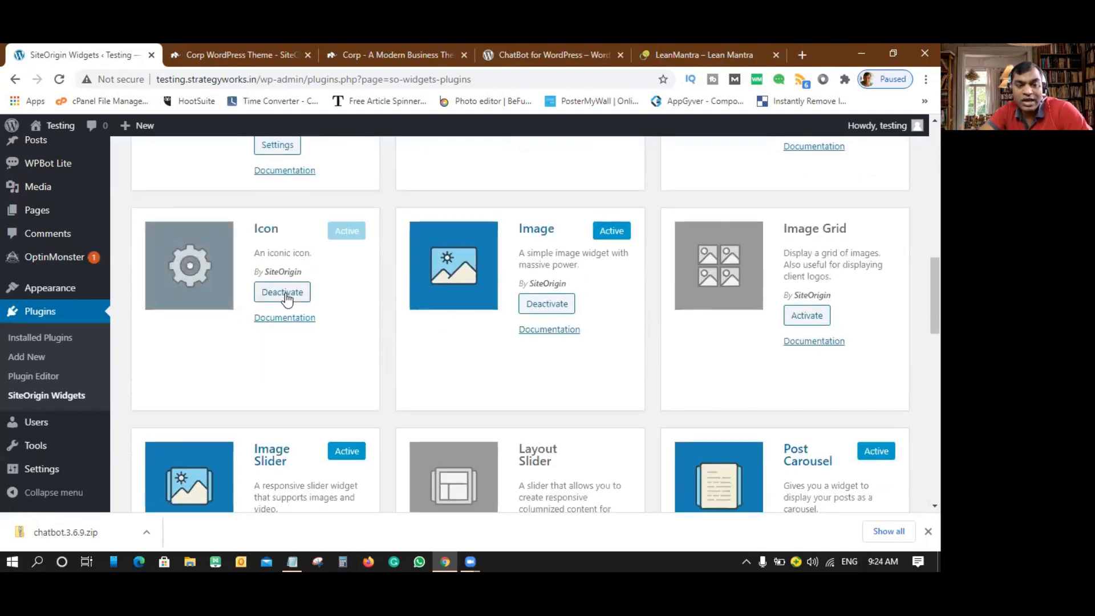
pyautogui.click(818, 317)
pyautogui.scroll(-2, 546, 299)
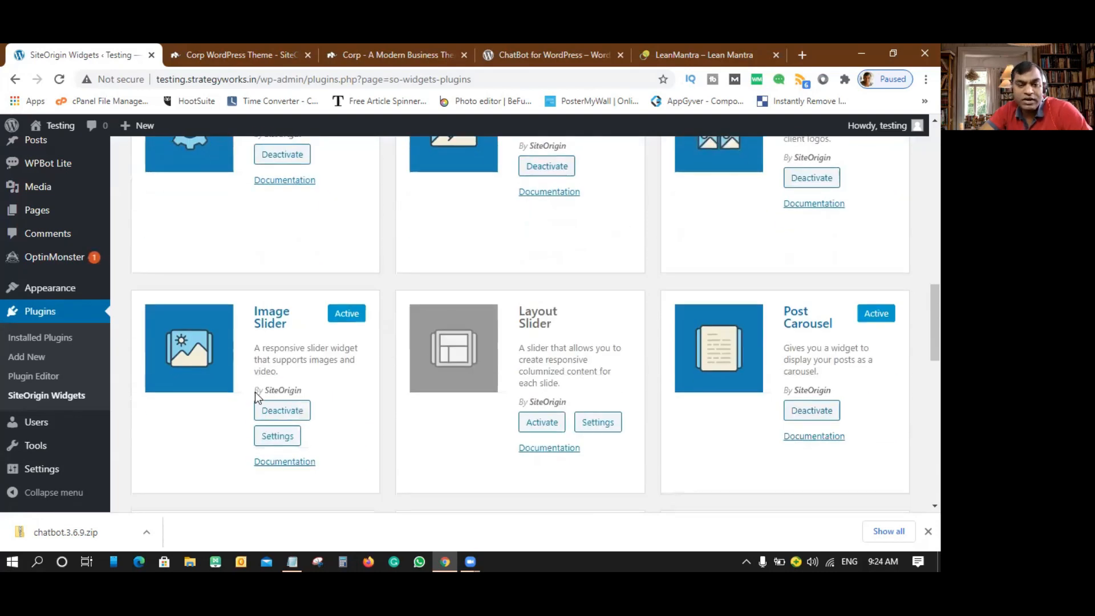
pyautogui.click(542, 423)
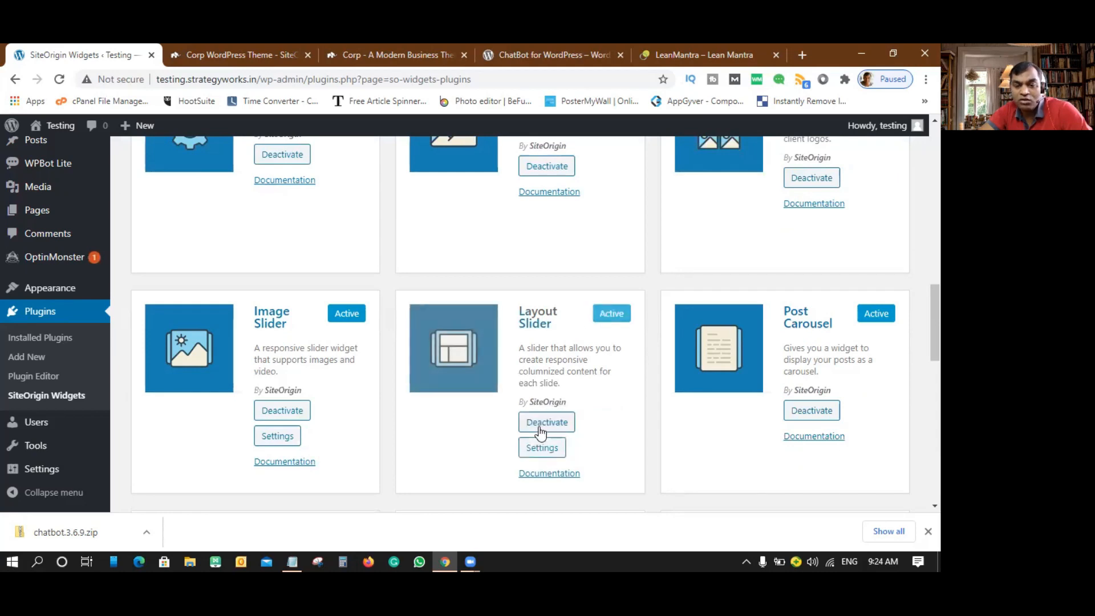
pyautogui.scroll(-3, 779, 377)
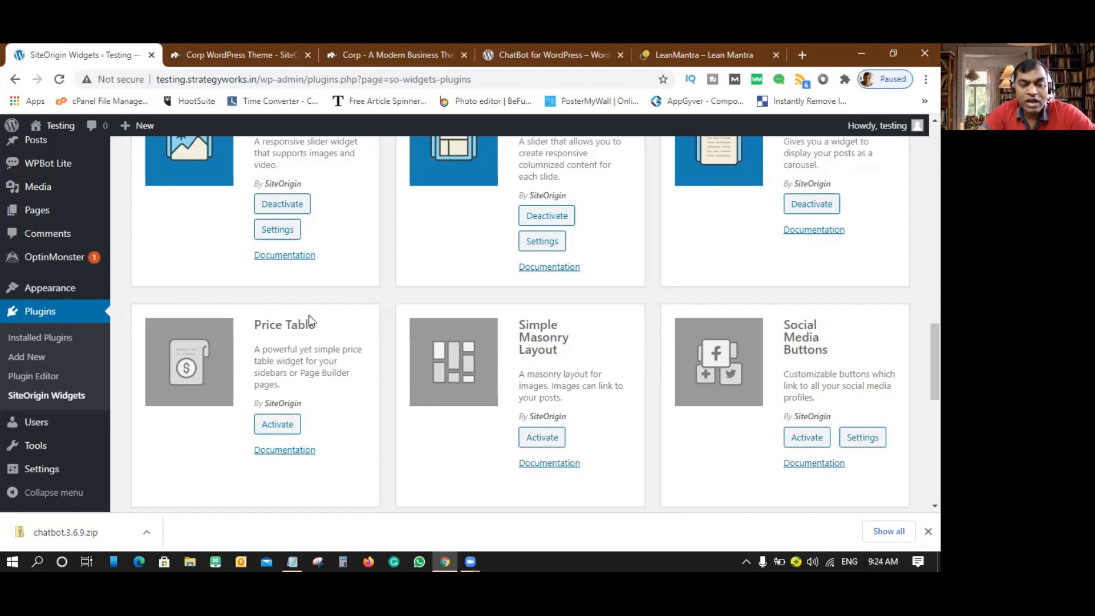
# - Activate Price Table, Simple Masonry Layout, Social Media Buttons, Tabs, Taxonomy, Testimonials and Video Player widgets
pyautogui.click(283, 424)
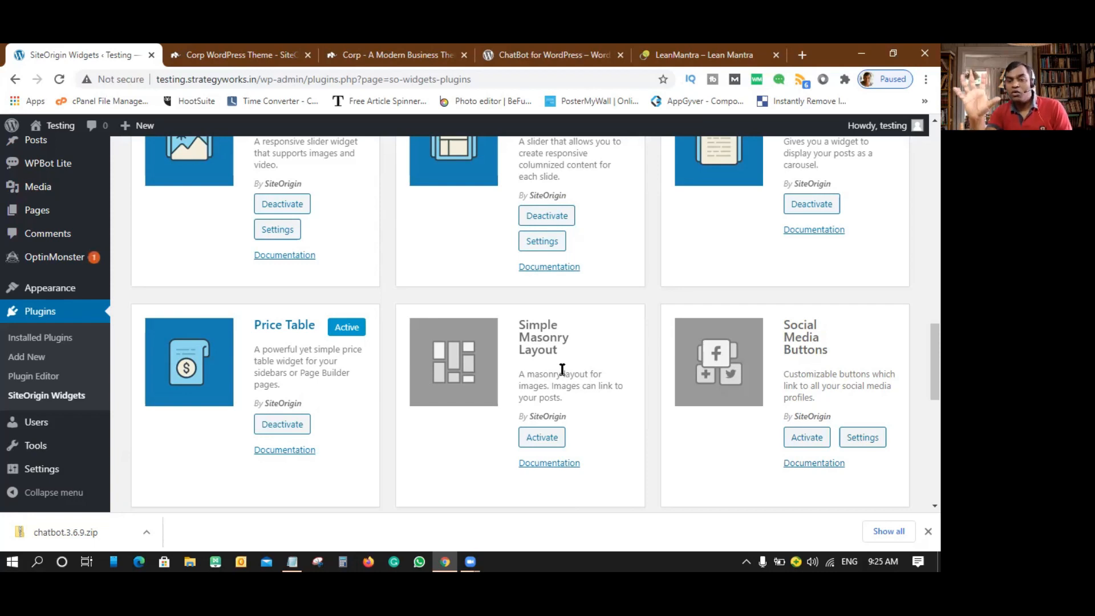
pyautogui.click(542, 437)
pyautogui.scroll(-1, 716, 313)
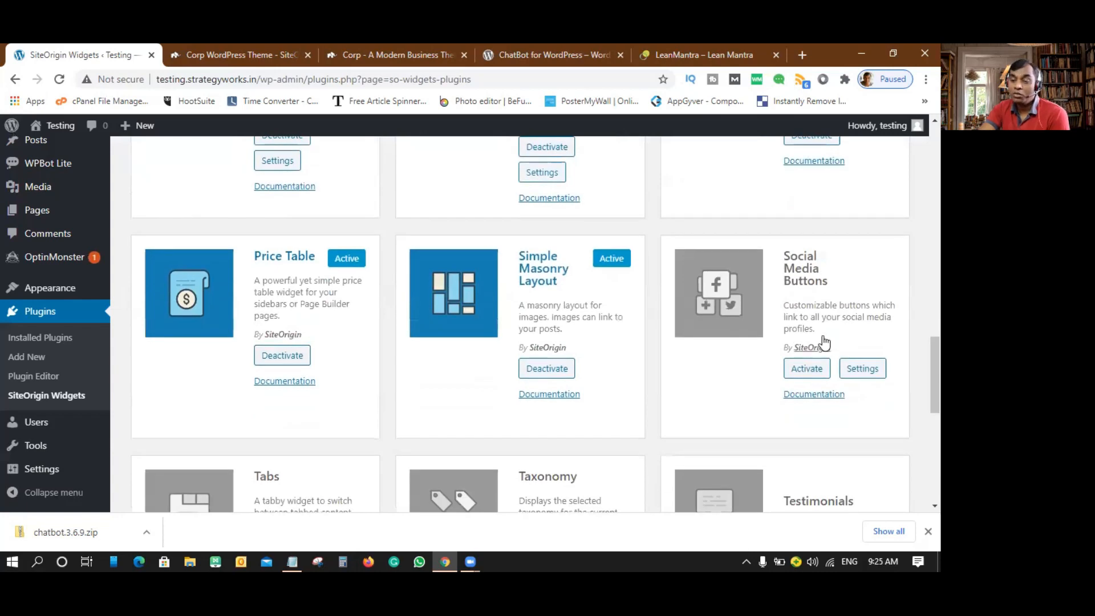
pyautogui.click(803, 371)
pyautogui.scroll(-3, 517, 299)
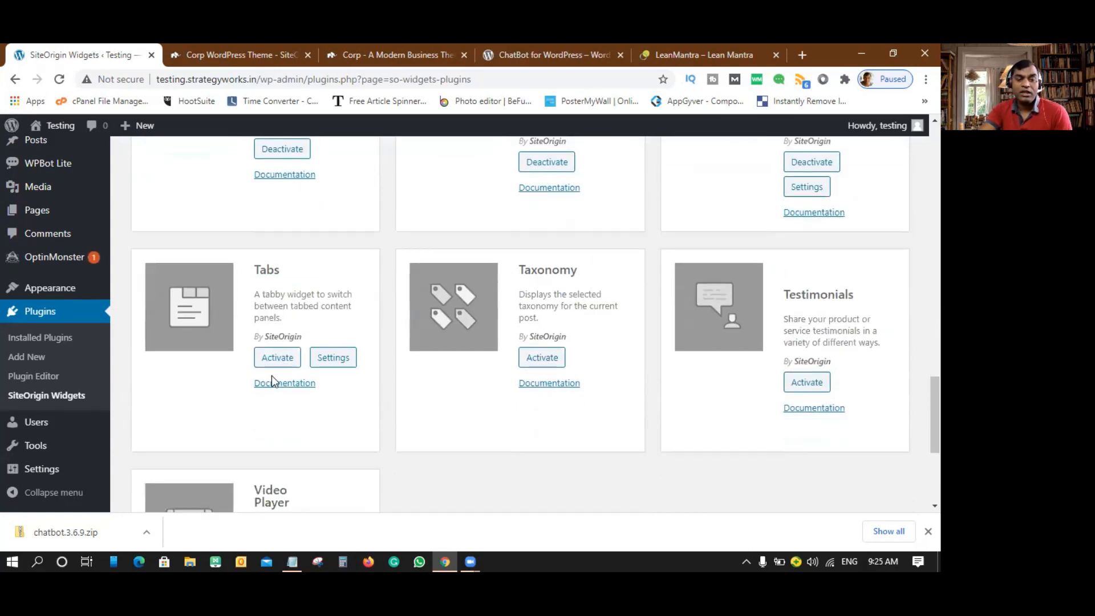
pyautogui.click(277, 359)
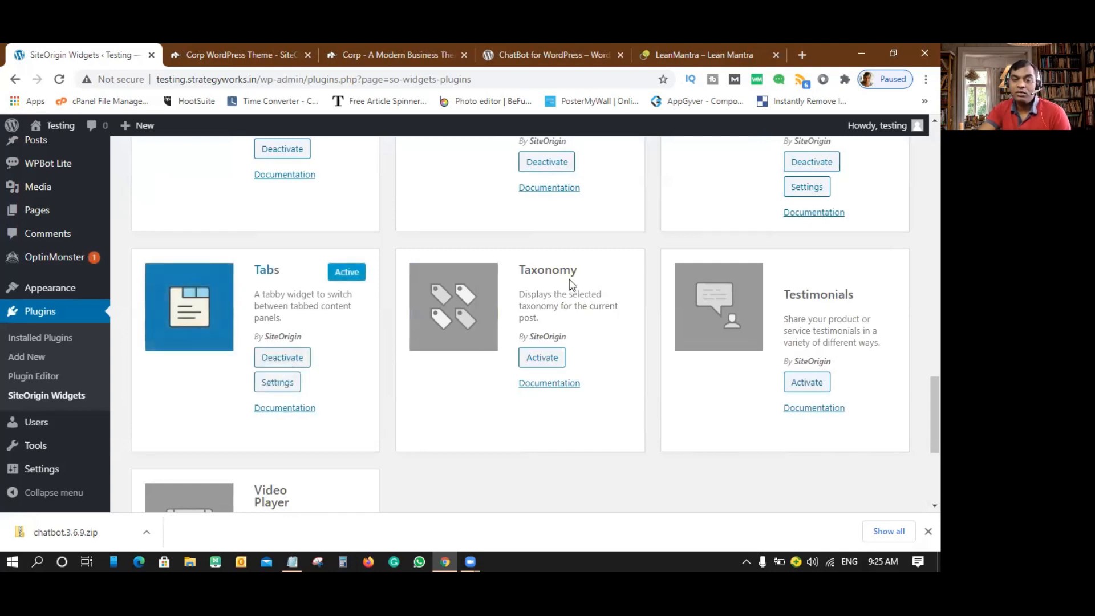
pyautogui.click(543, 357)
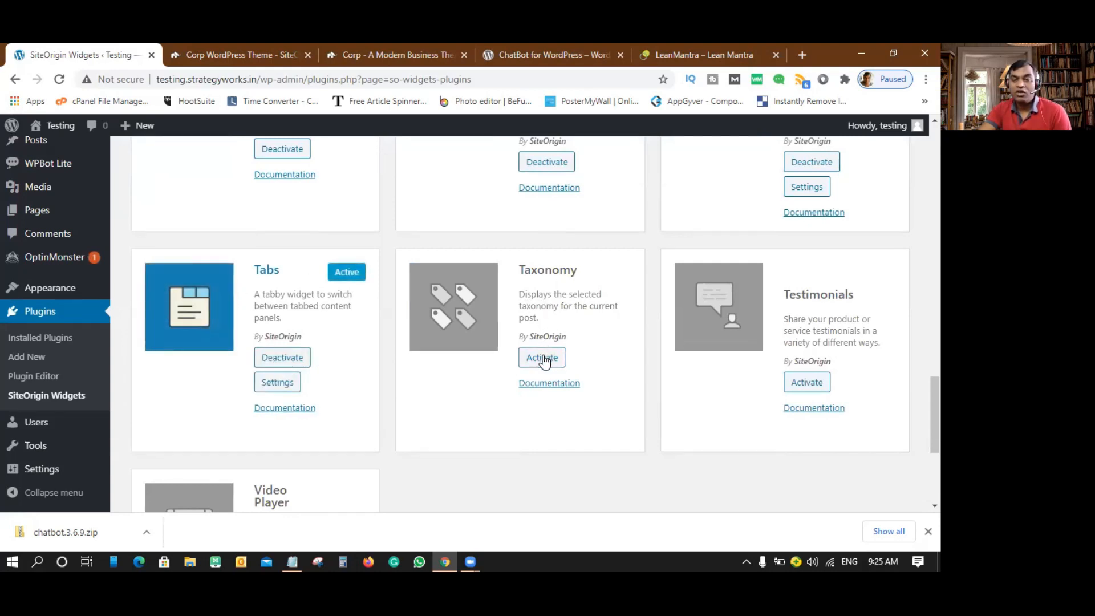
pyautogui.click(807, 383)
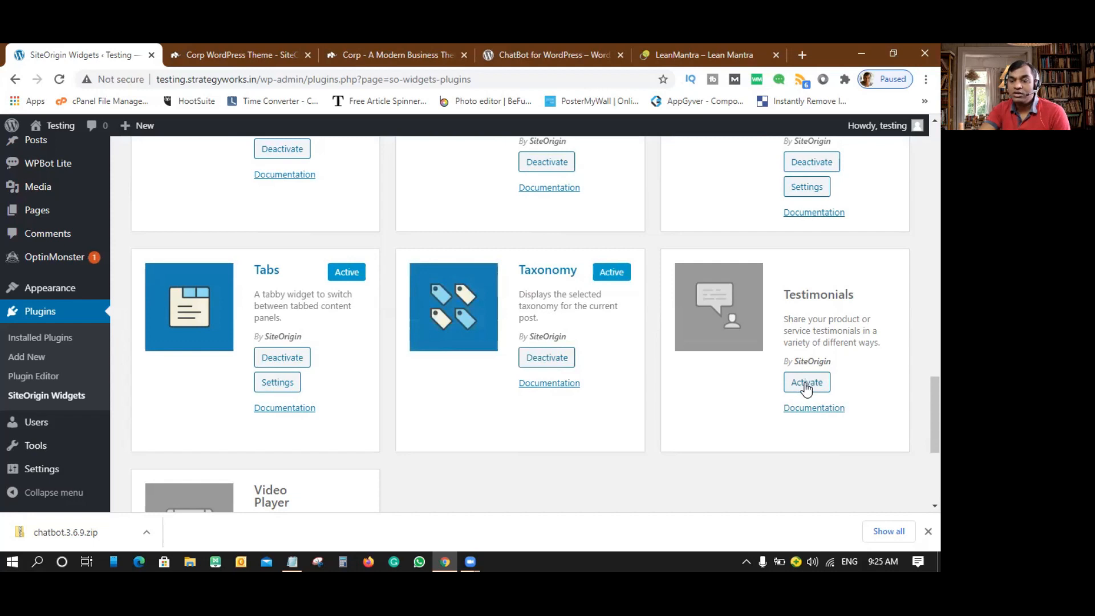
pyautogui.scroll(-2, 709, 346)
pyautogui.scroll(-2, 594, 350)
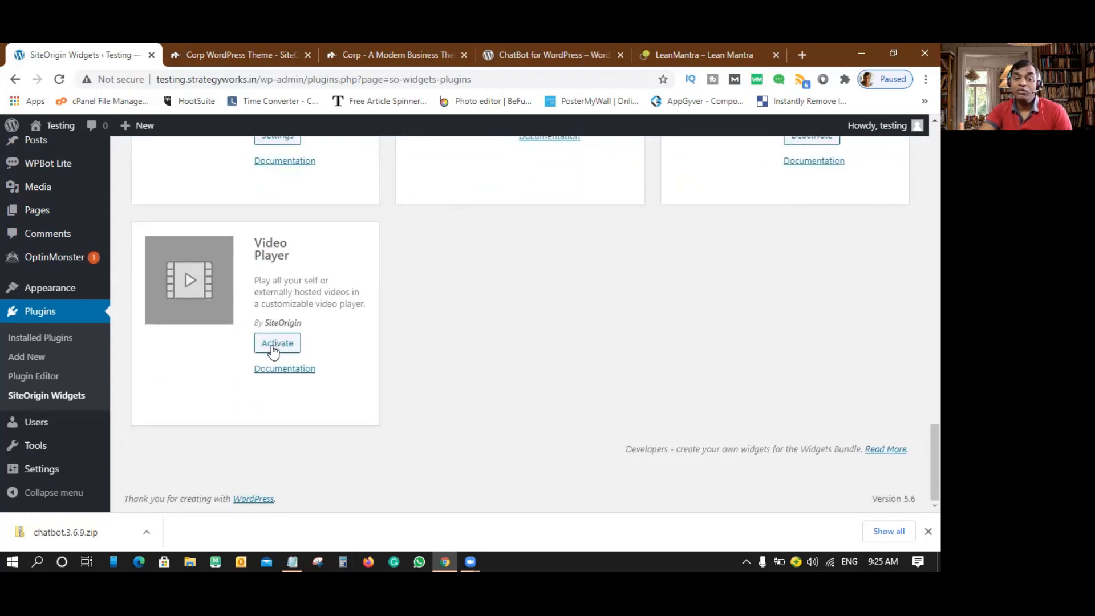
pyautogui.click(273, 346)
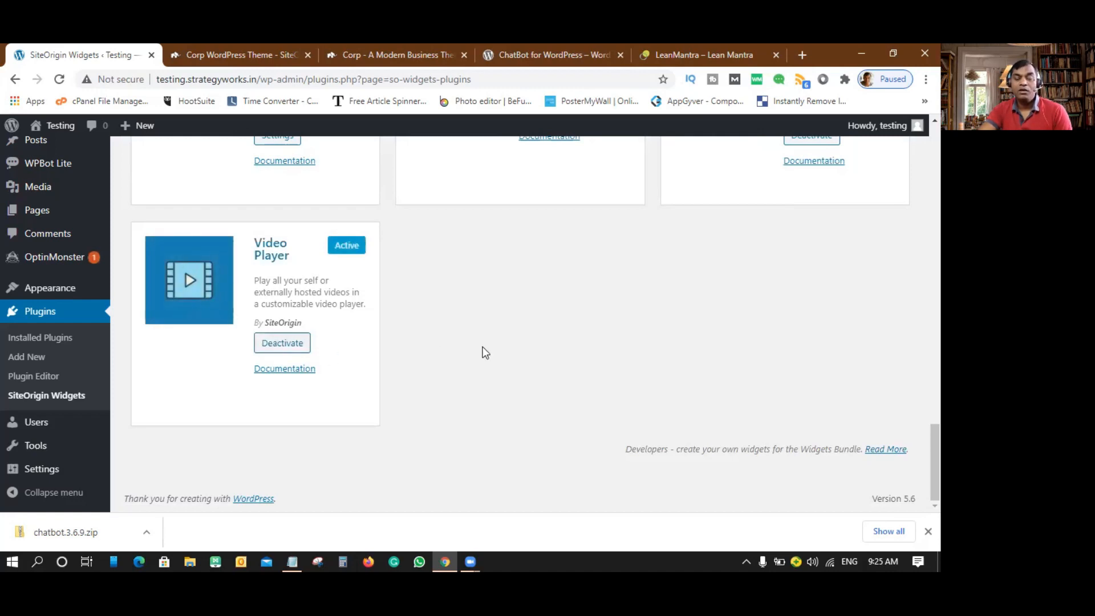
pyautogui.scroll(20, 485, 352)
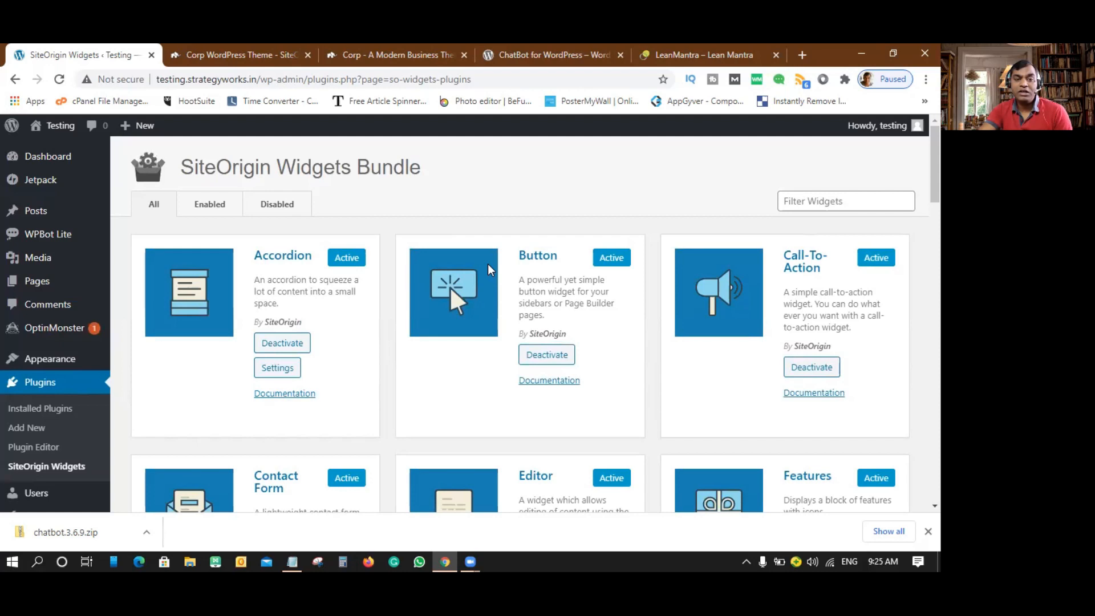
# - Go to Appearance > Themes to view the installed themes, with SiteOrigin Corp active
pyautogui.moveTo(32, 257)
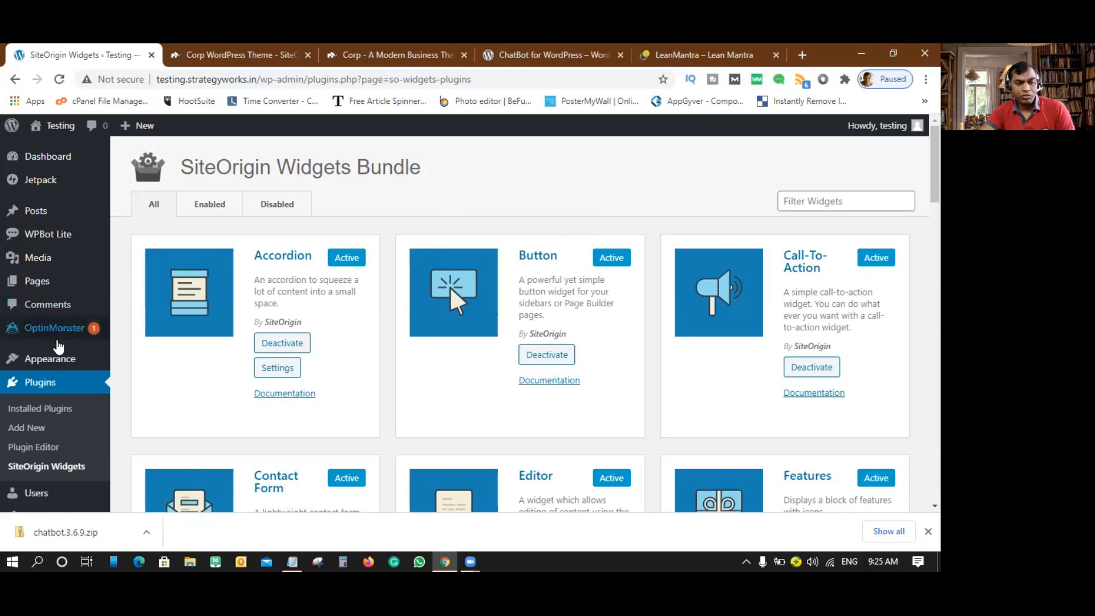
pyautogui.moveTo(54, 358)
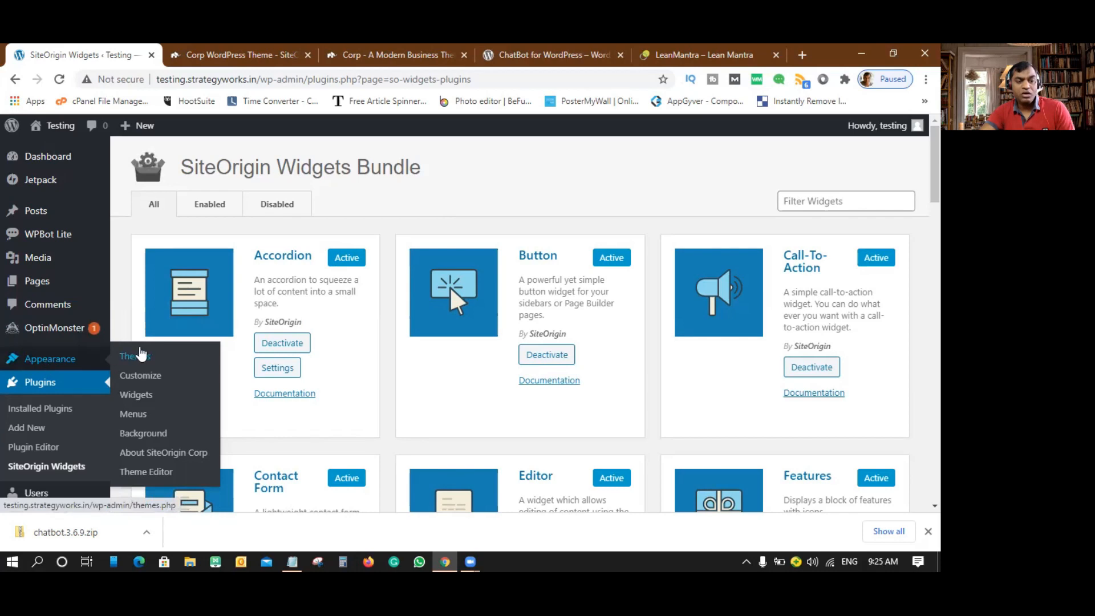
pyautogui.click(139, 358)
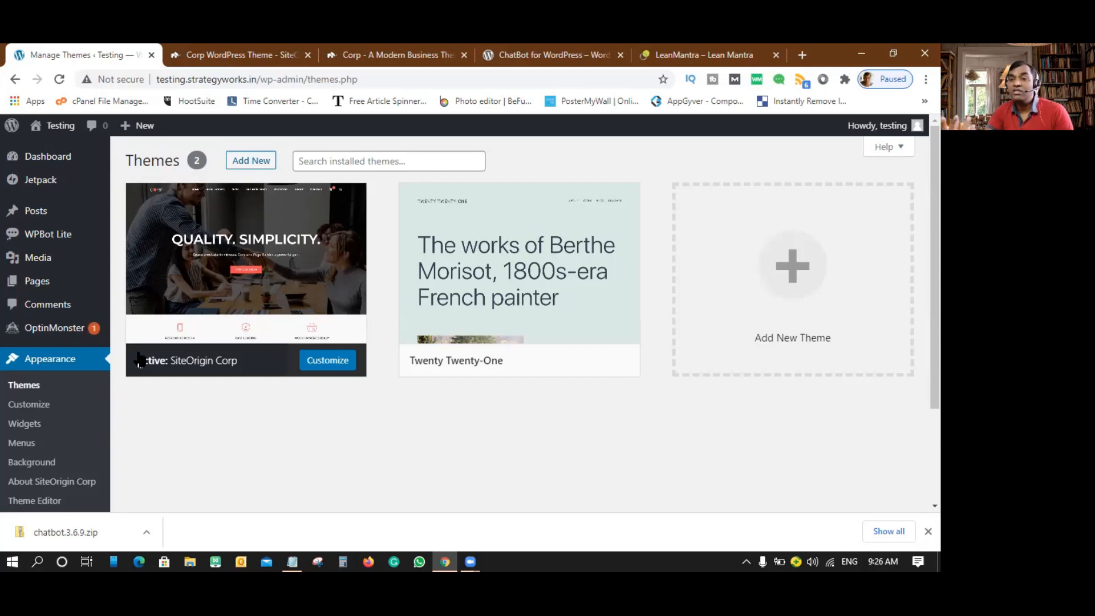
# - Customize SiteOrigin Corp, go to Theme Settings > Header, and choose Select image for Retina Logo
pyautogui.click(335, 366)
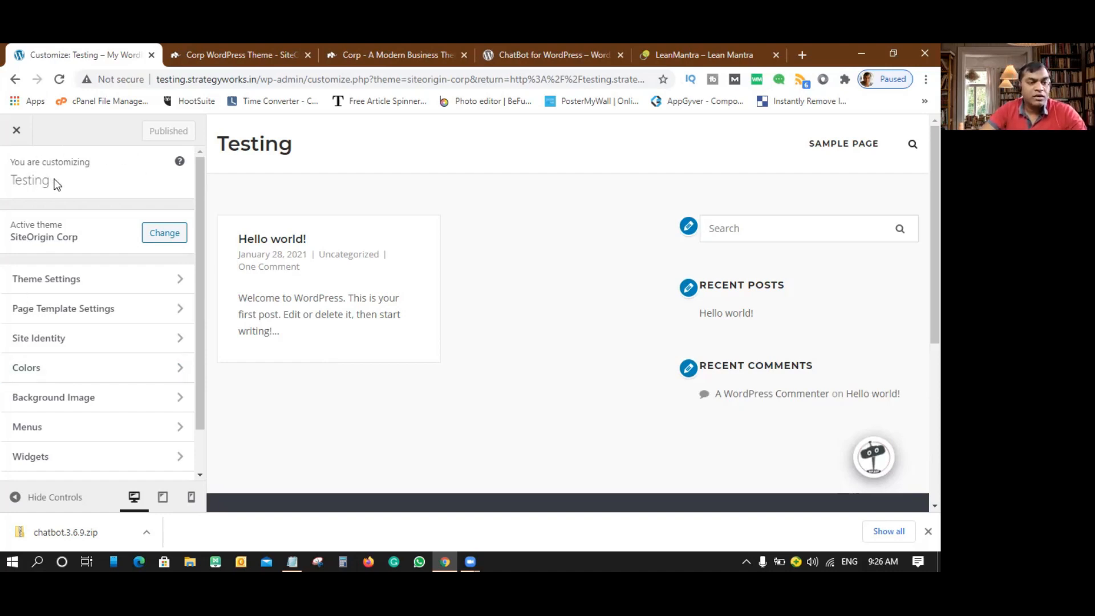
pyautogui.click(60, 288)
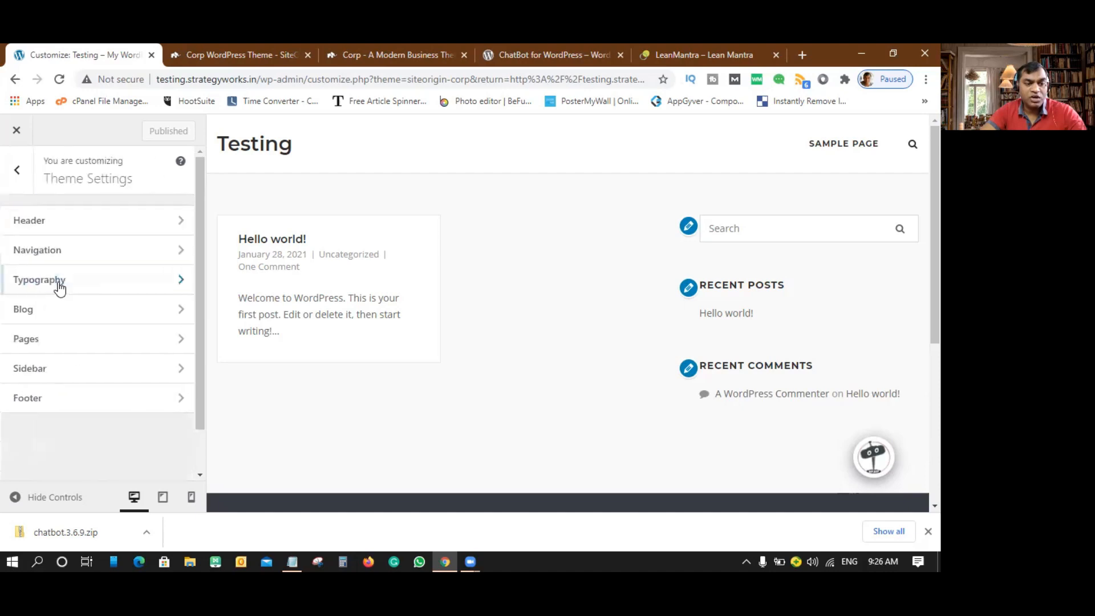
pyautogui.click(67, 234)
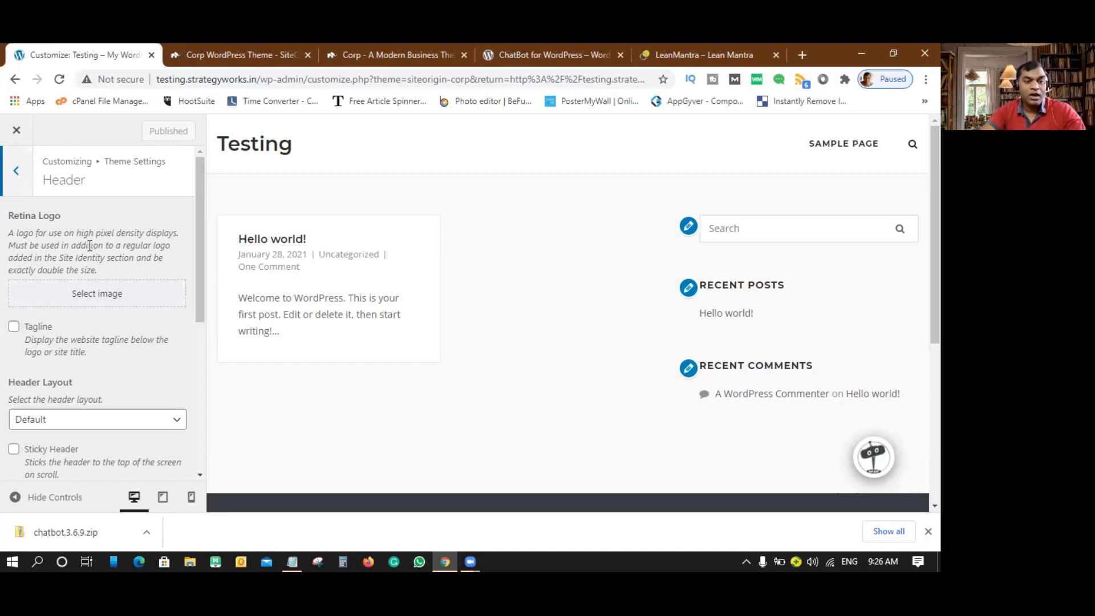
pyautogui.click(91, 296)
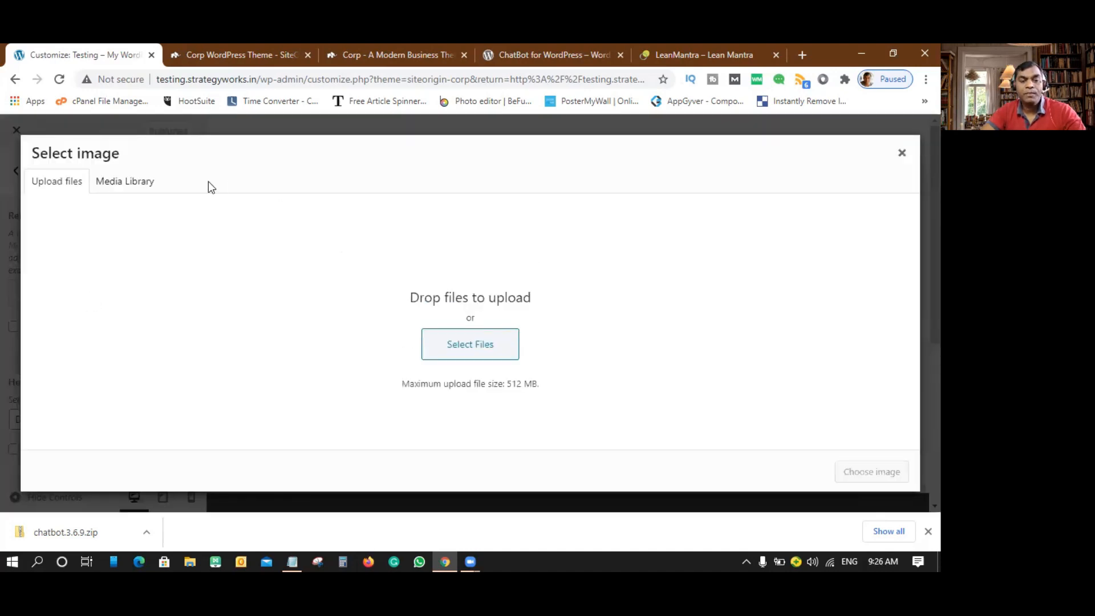
# - Check the Media Library, dismiss the Retina Logo picker unchanged, and start a blank Chrome tab
pyautogui.click(142, 189)
pyautogui.click(83, 192)
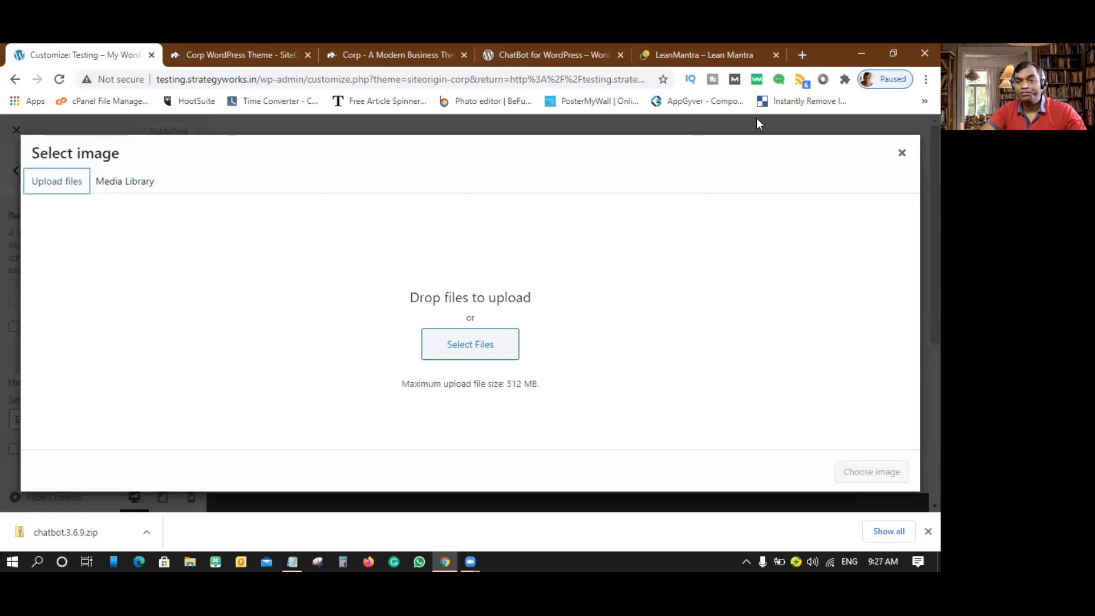
pyautogui.click(901, 153)
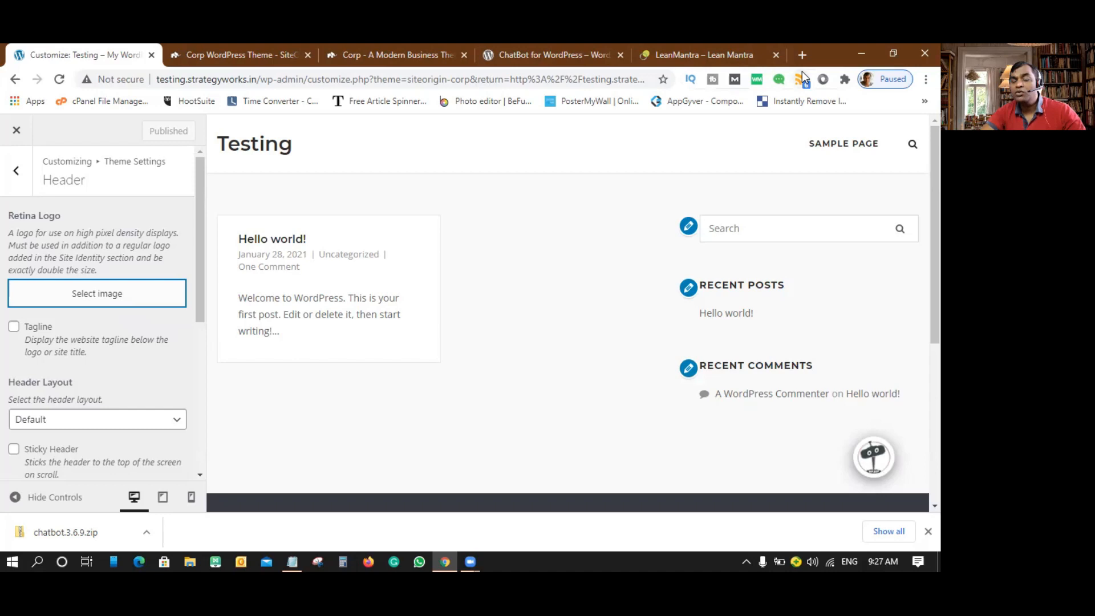
pyautogui.click(805, 54)
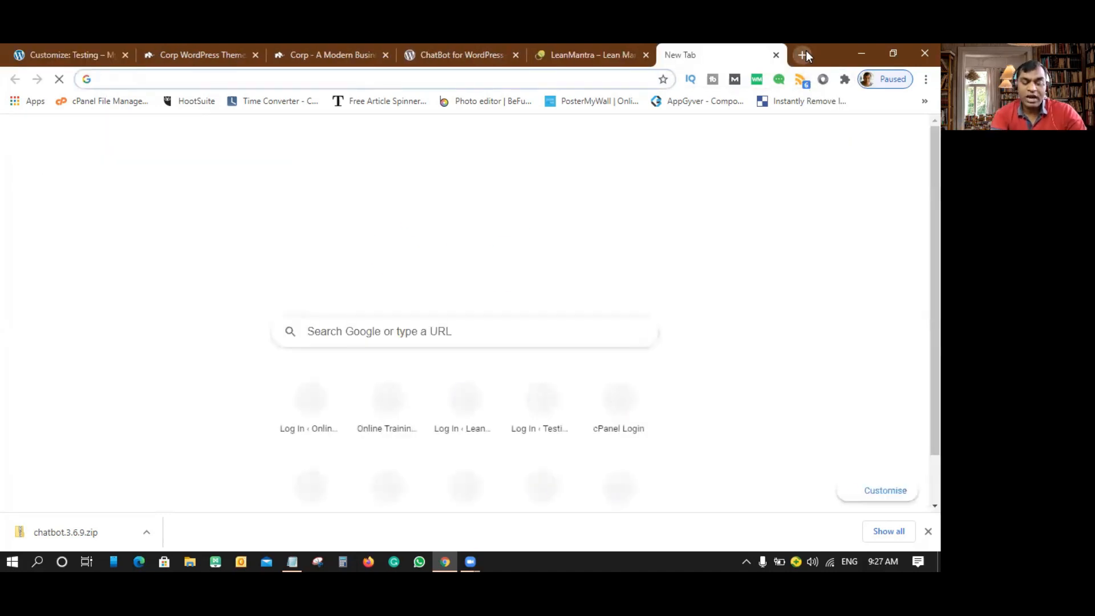
# - Go to canva.com in the new tab
pyautogui.write('canva.com')
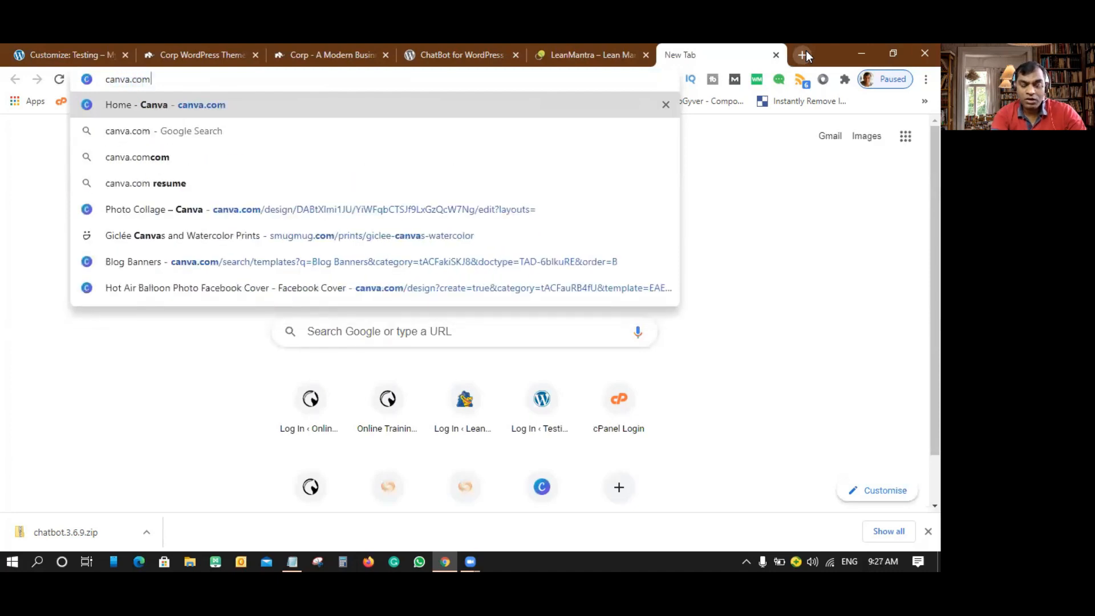
pyautogui.press('Return')
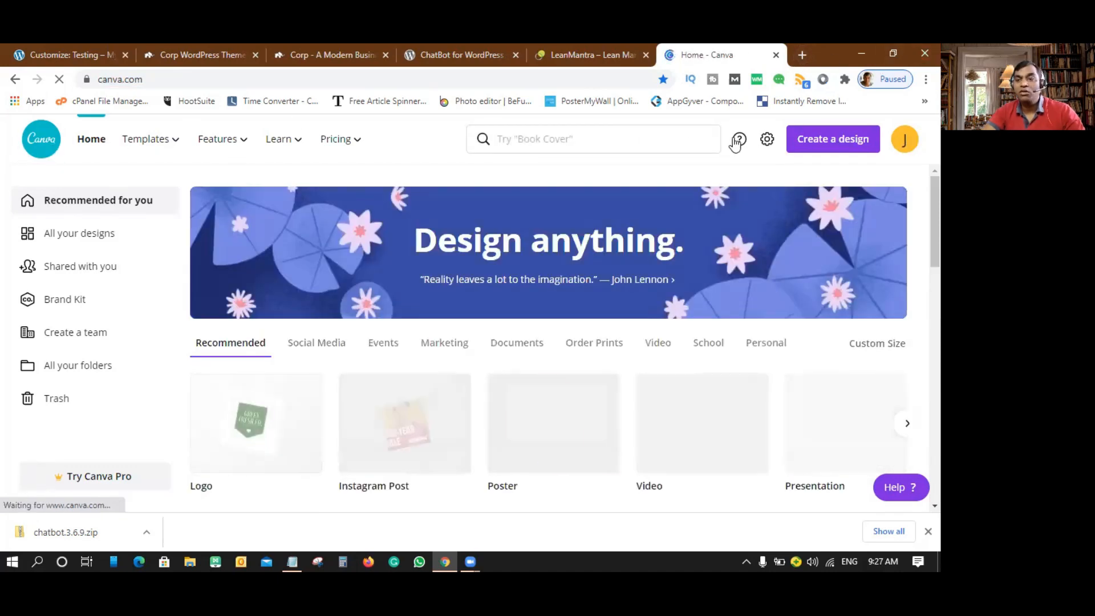
# - Search Canva for 'logo' templates and open the Teal & Light Pink Flowers Floral Logo
pyautogui.click(553, 139)
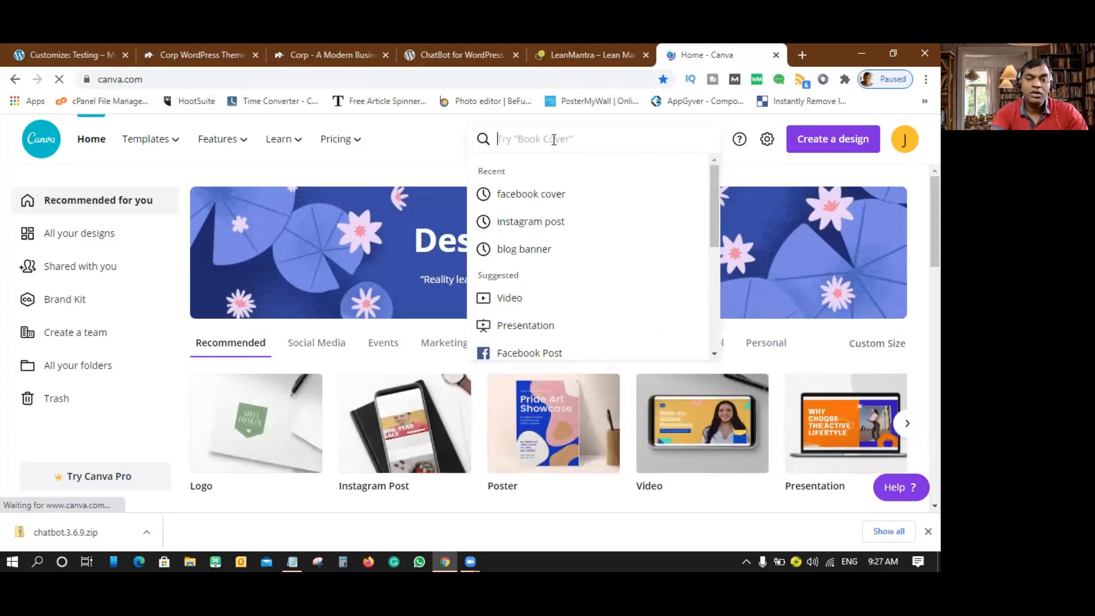
pyautogui.write('logo')
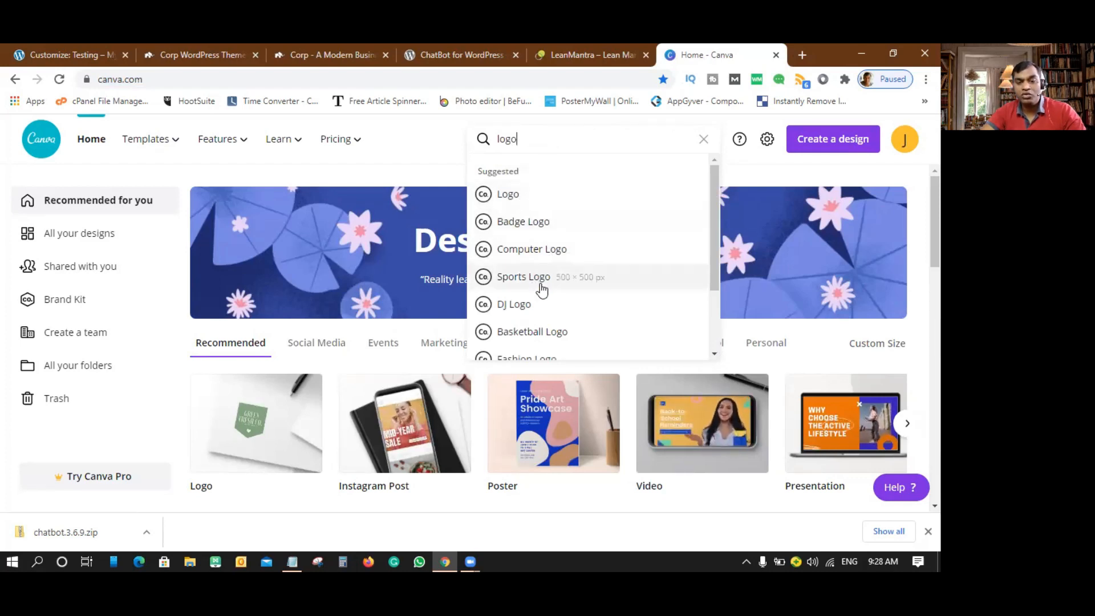
pyautogui.scroll(-3, 570, 290)
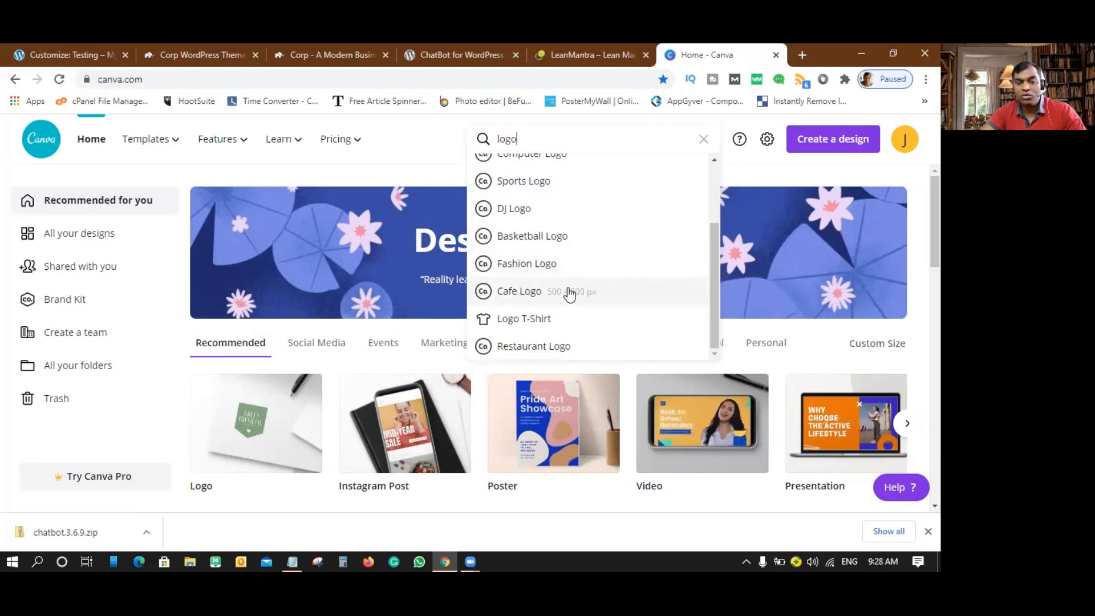
pyautogui.scroll(3, 569, 292)
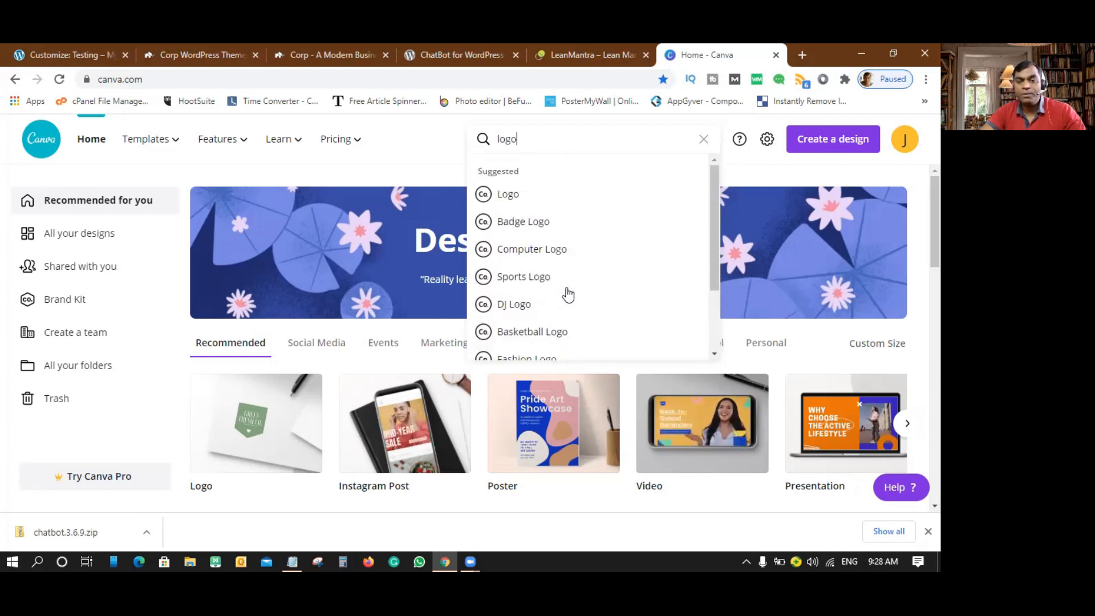
pyautogui.click(506, 203)
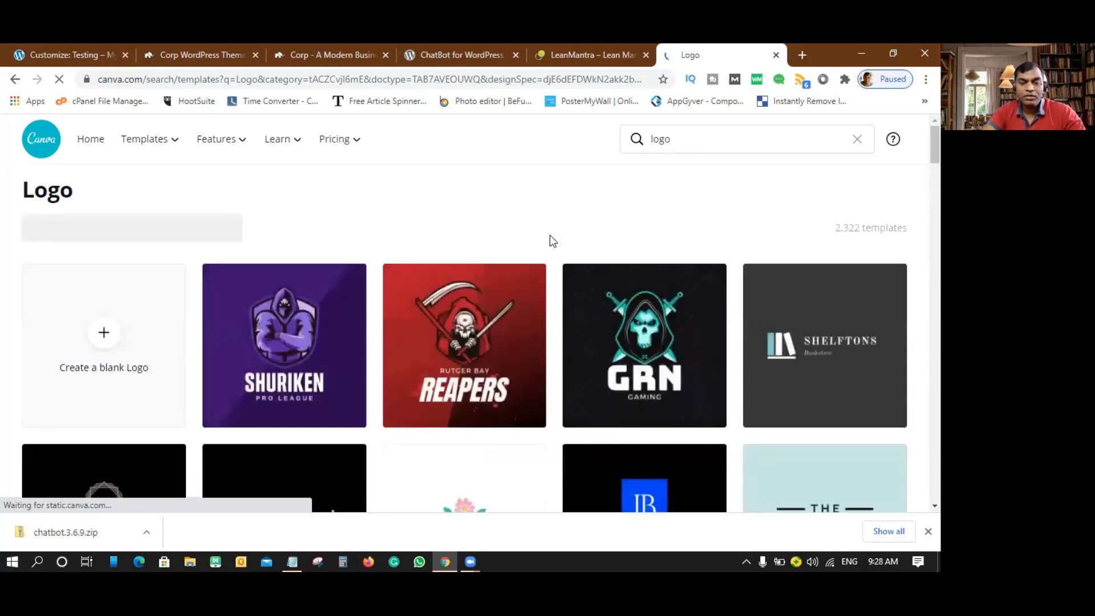
pyautogui.scroll(-5, 473, 289)
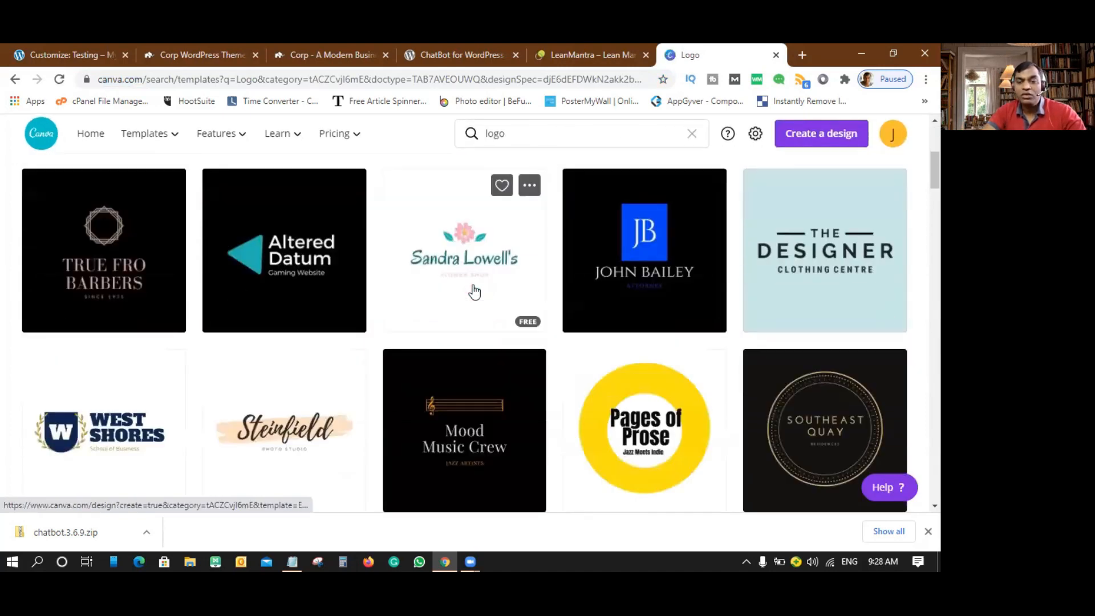
pyautogui.click(453, 251)
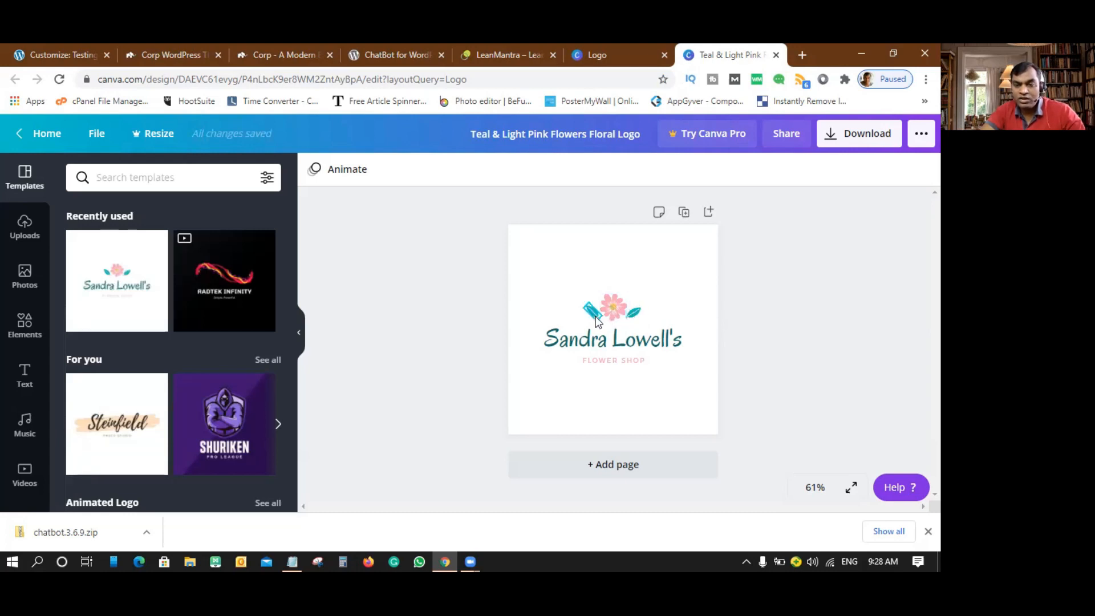
# - Delete the pink flower and the right and left teal leaves from the floral logo
pyautogui.click(594, 275)
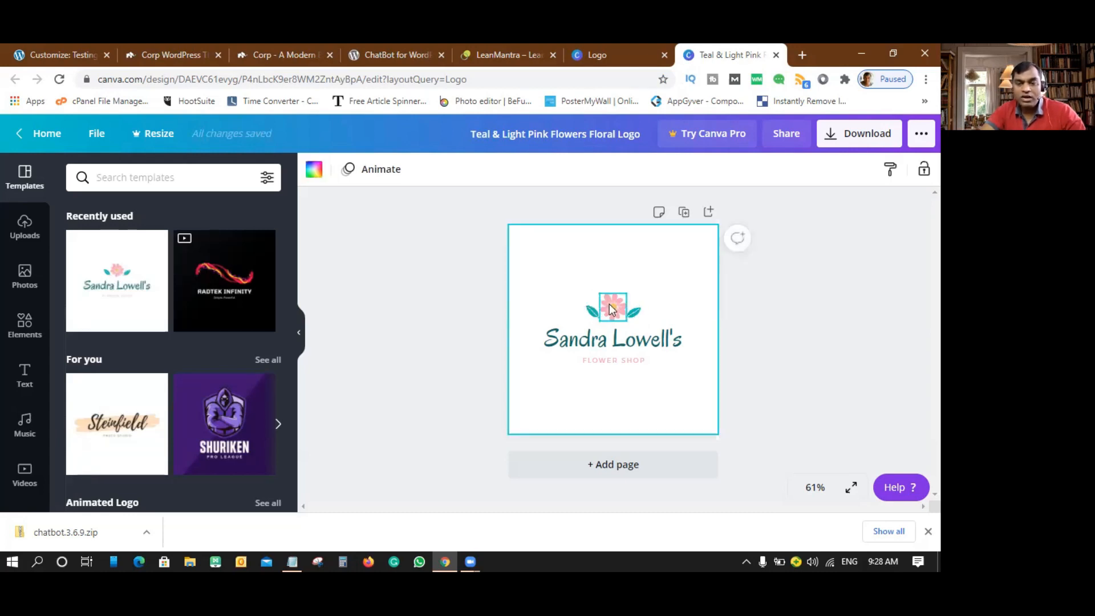
pyautogui.click(610, 310)
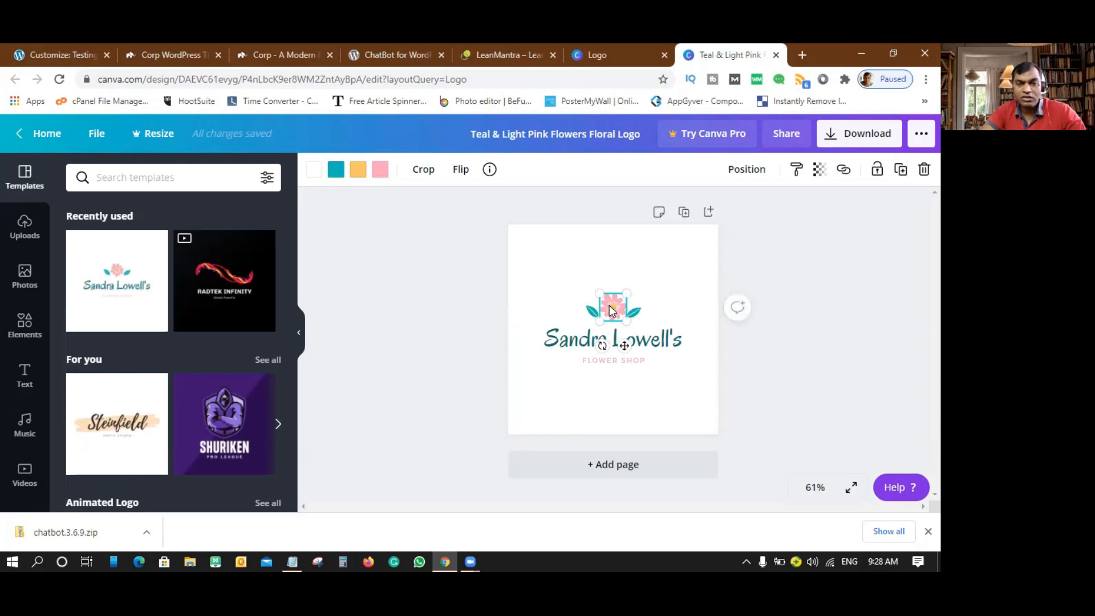
pyautogui.press('Delete')
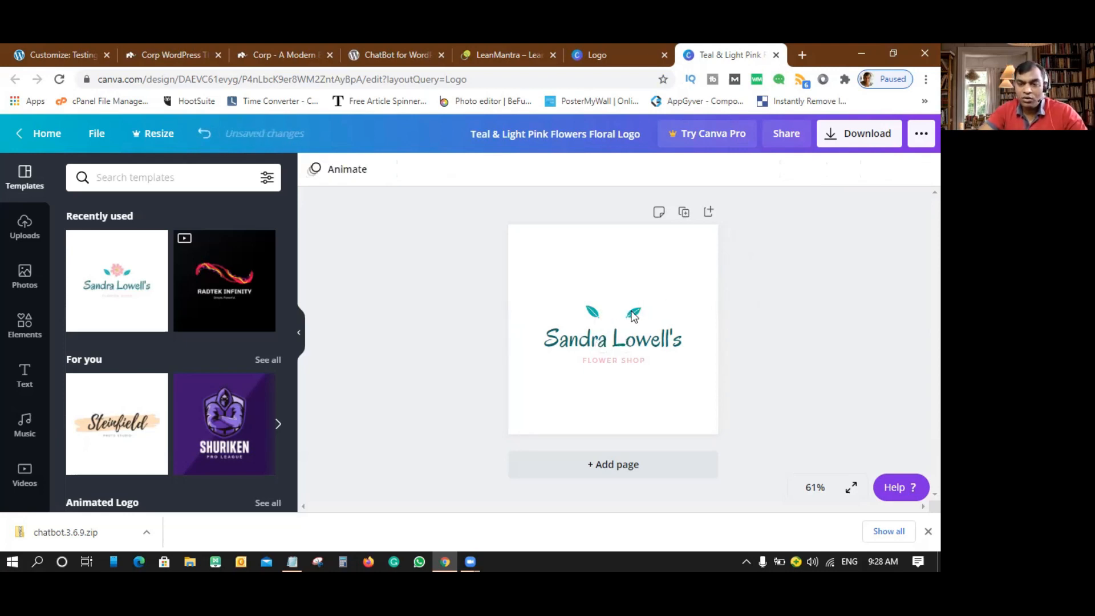
pyautogui.click(636, 317)
pyautogui.press('Delete')
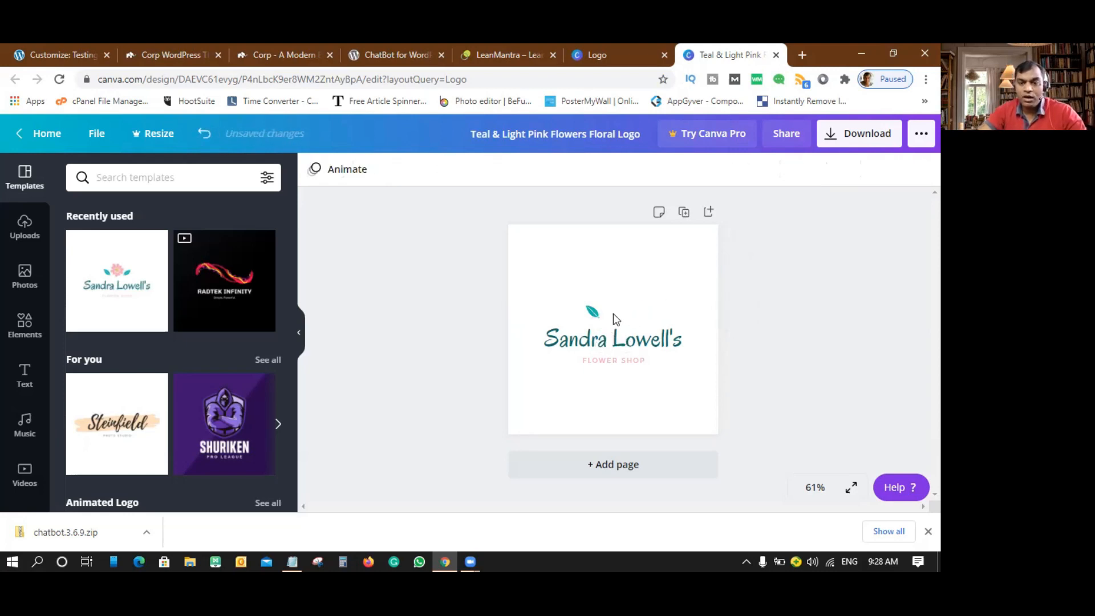
pyautogui.click(593, 316)
pyautogui.press('Delete')
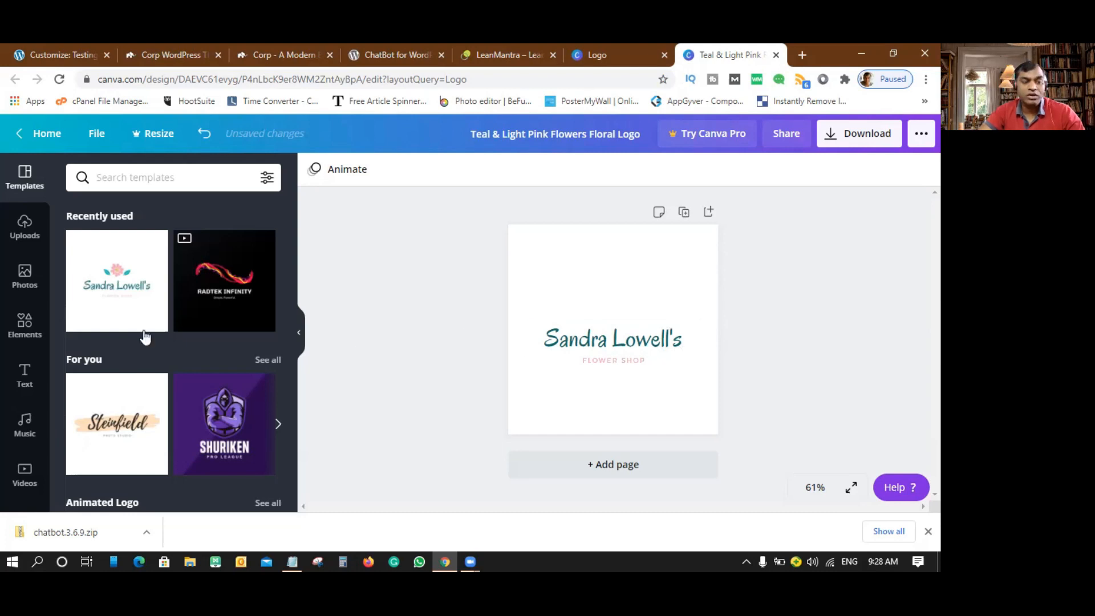
# - Search the stock photos for 'testing' and look through the results
pyautogui.click(24, 284)
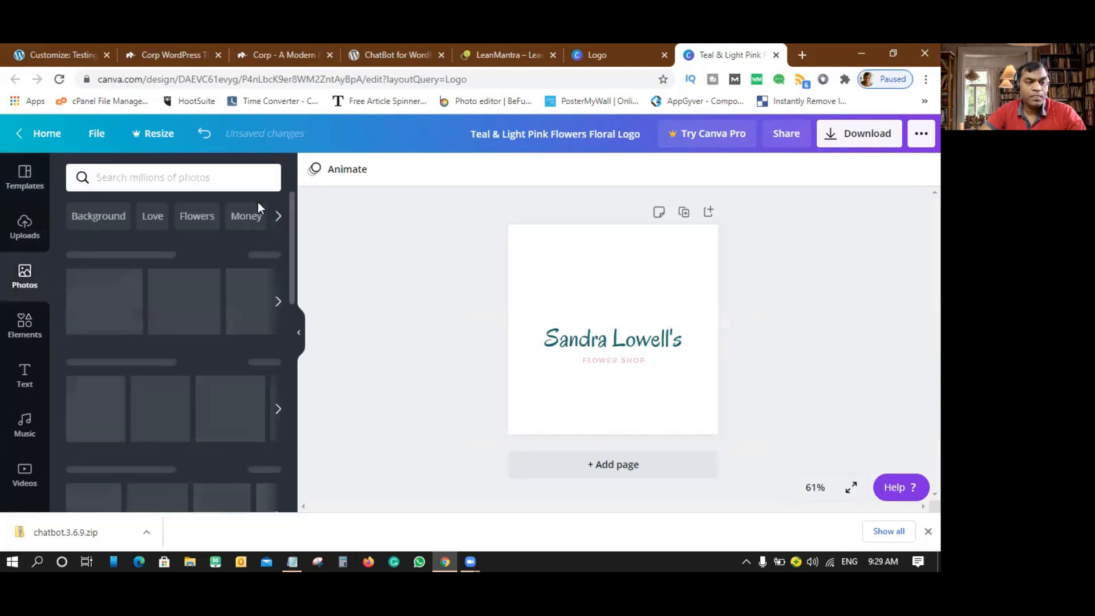
pyautogui.click(162, 178)
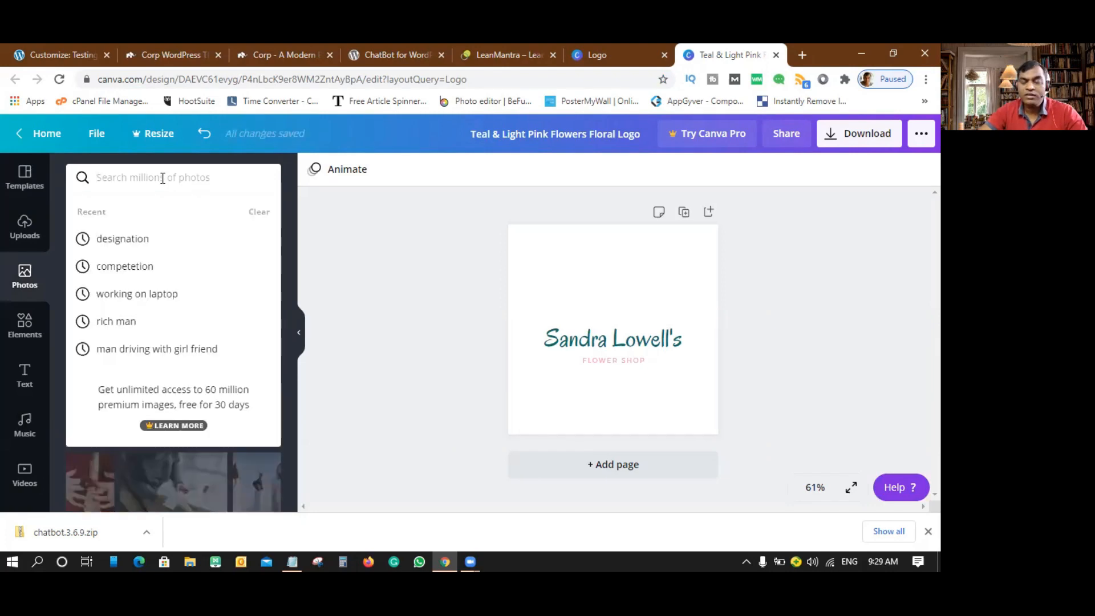
pyautogui.write('testing')
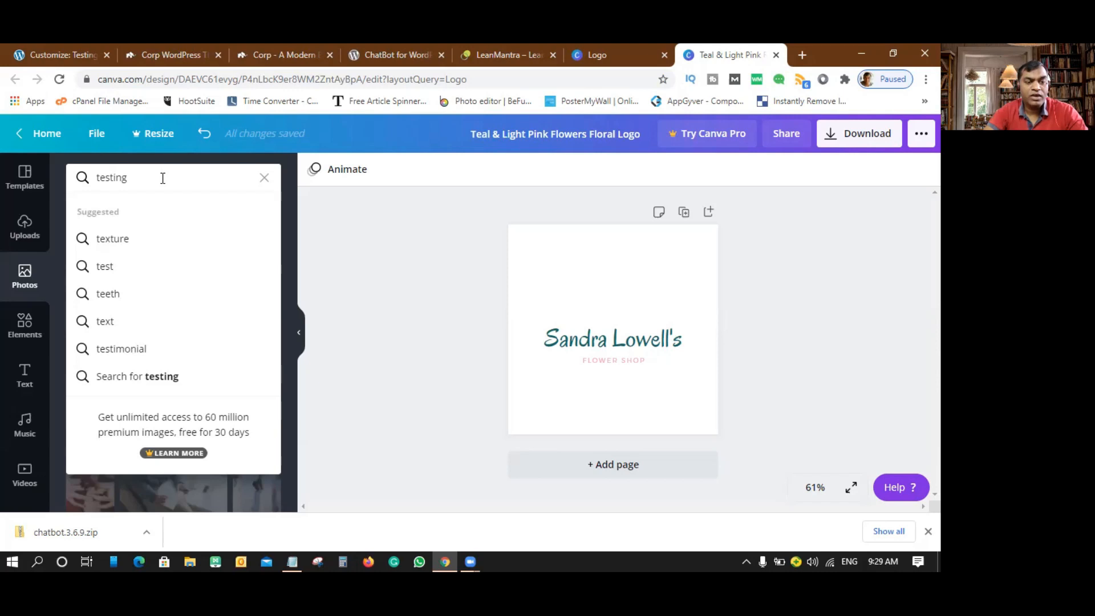
pyautogui.press('Return')
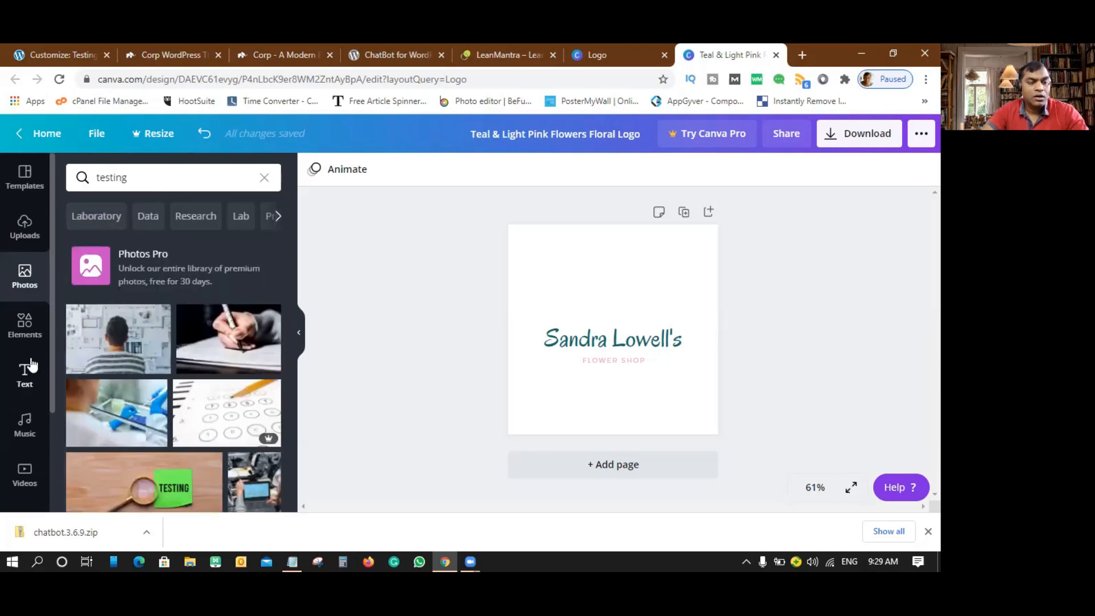
pyautogui.scroll(-2, 31, 365)
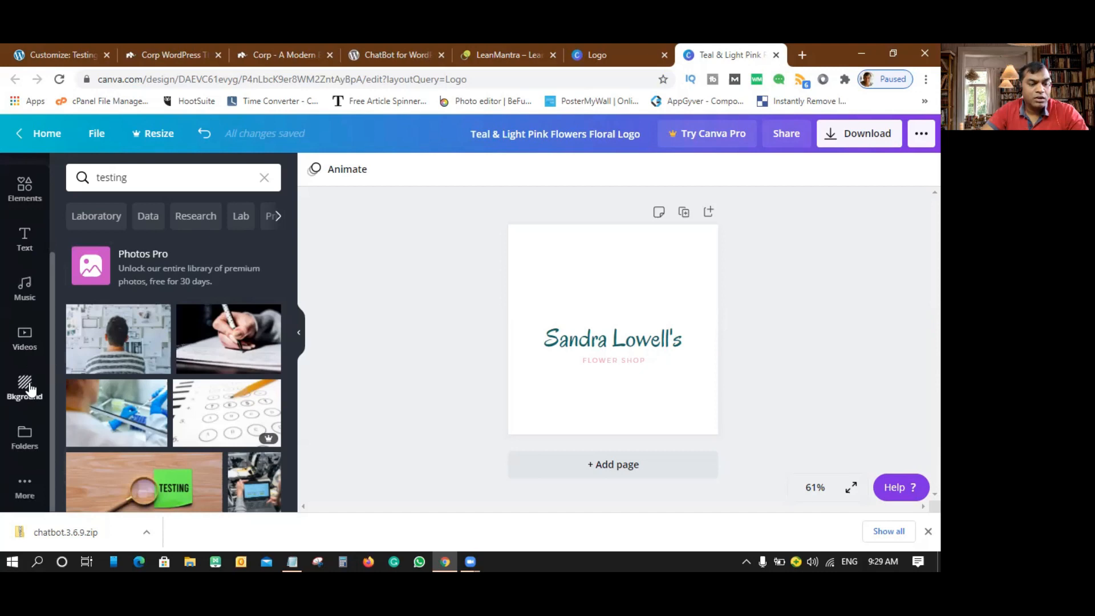
# - Browse the More panel's apps and integrations, such as Pexels, Pixabay, Embeds and YouTube
pyautogui.click(26, 486)
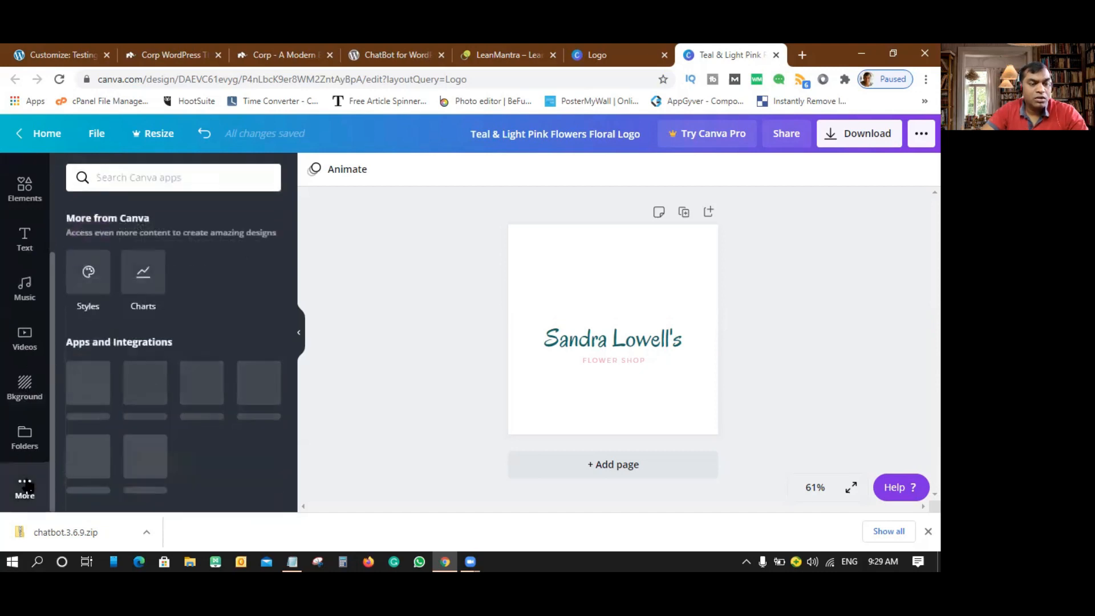
pyautogui.scroll(-3, 255, 372)
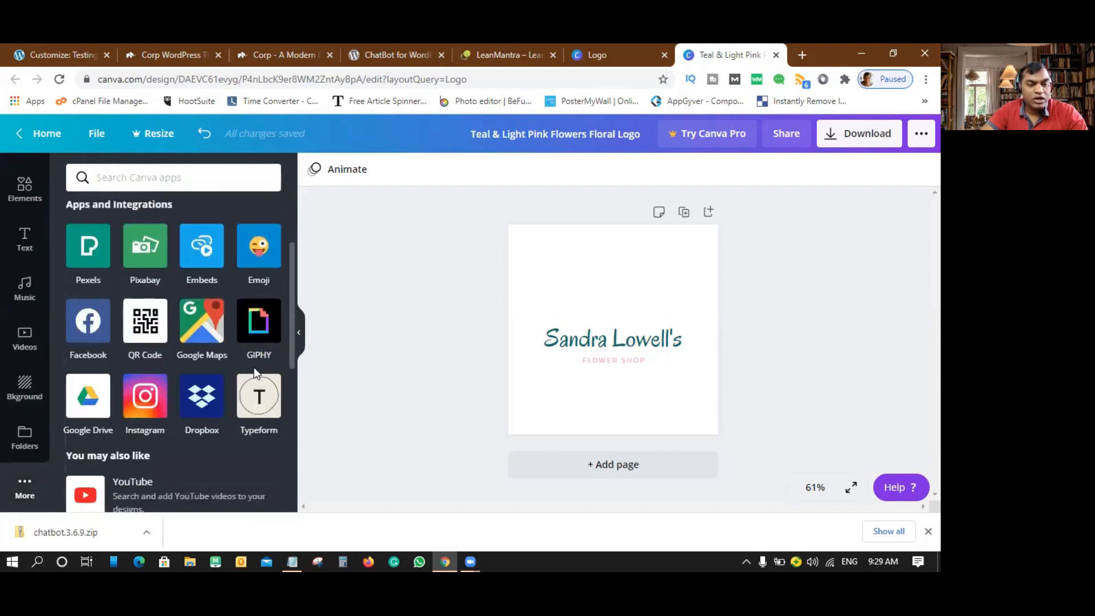
pyautogui.scroll(-3, 255, 372)
pyautogui.scroll(3, 255, 372)
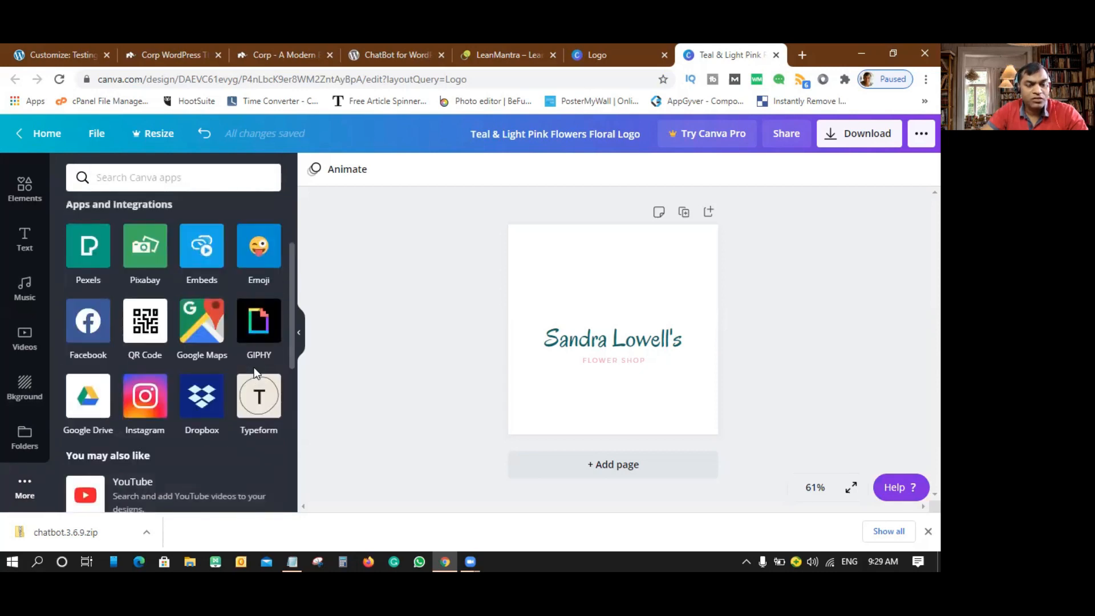
pyautogui.scroll(-4, 254, 372)
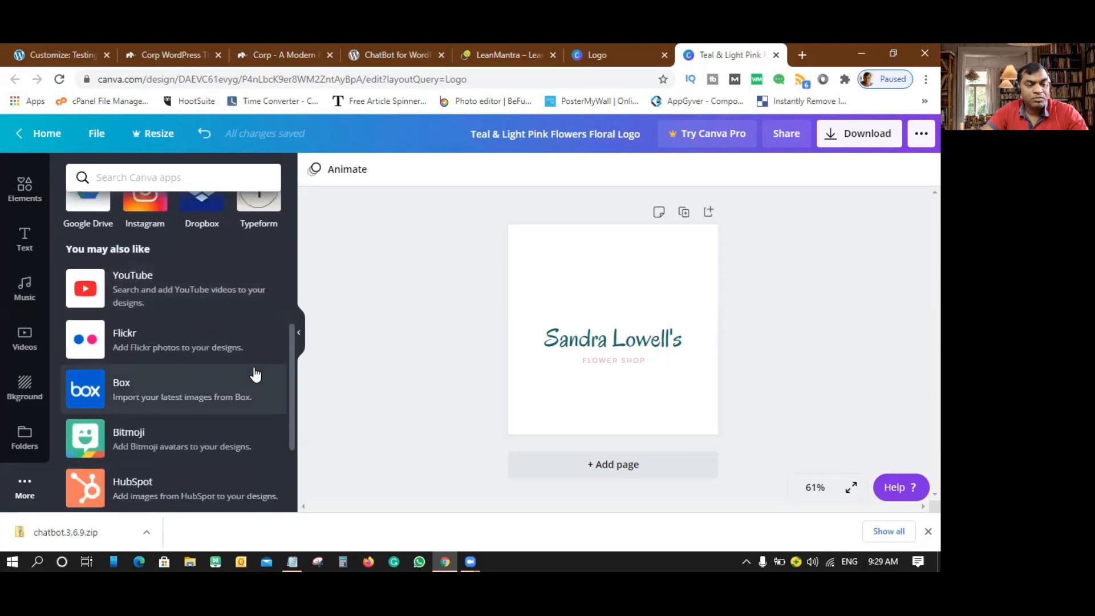
pyautogui.scroll(-3, 254, 375)
pyautogui.scroll(-1, 255, 374)
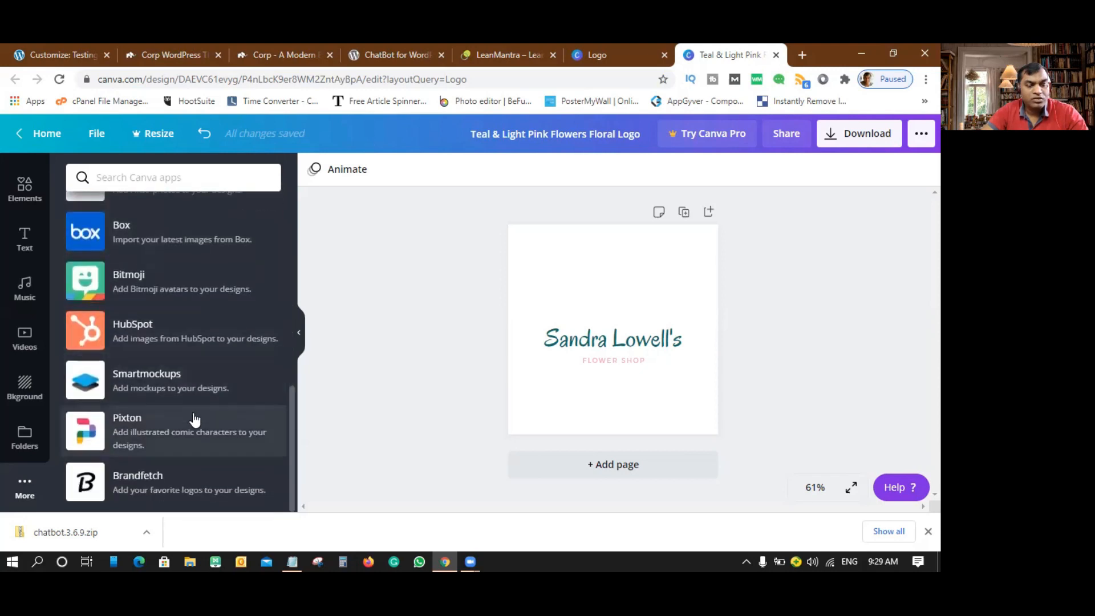
pyautogui.scroll(8, 194, 419)
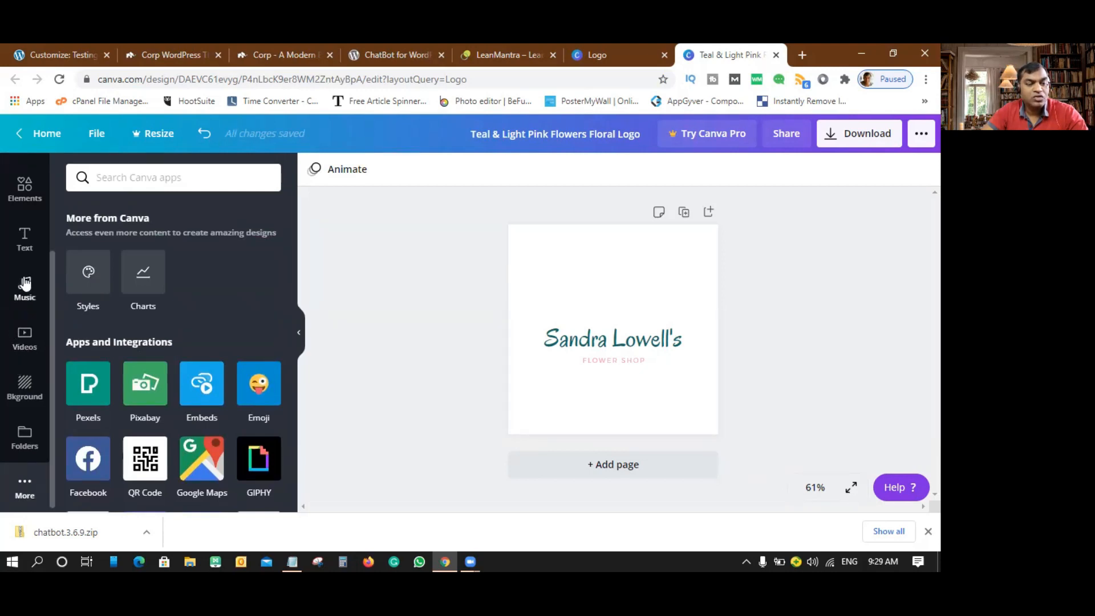
pyautogui.scroll(3, 26, 274)
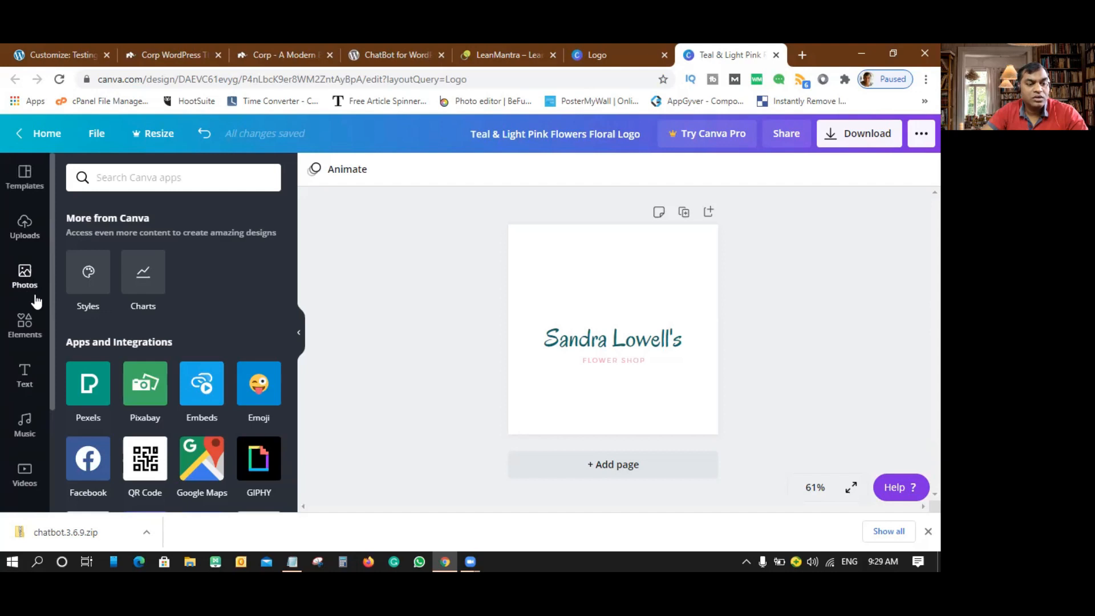
# - Return to the Photos panel and scroll through the related category chips
pyautogui.click(26, 281)
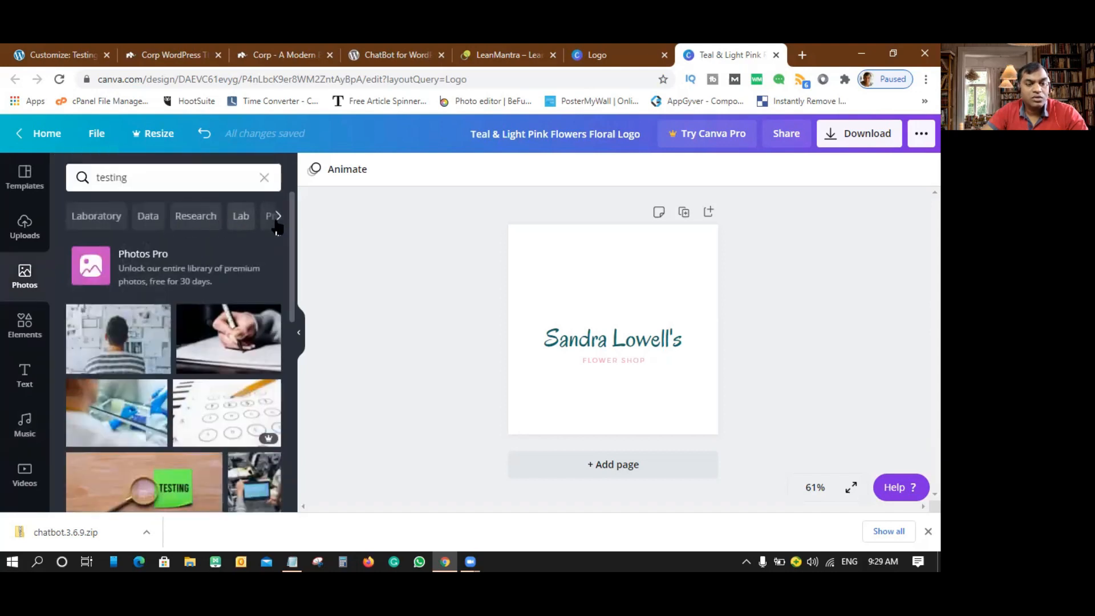
pyautogui.click(280, 221)
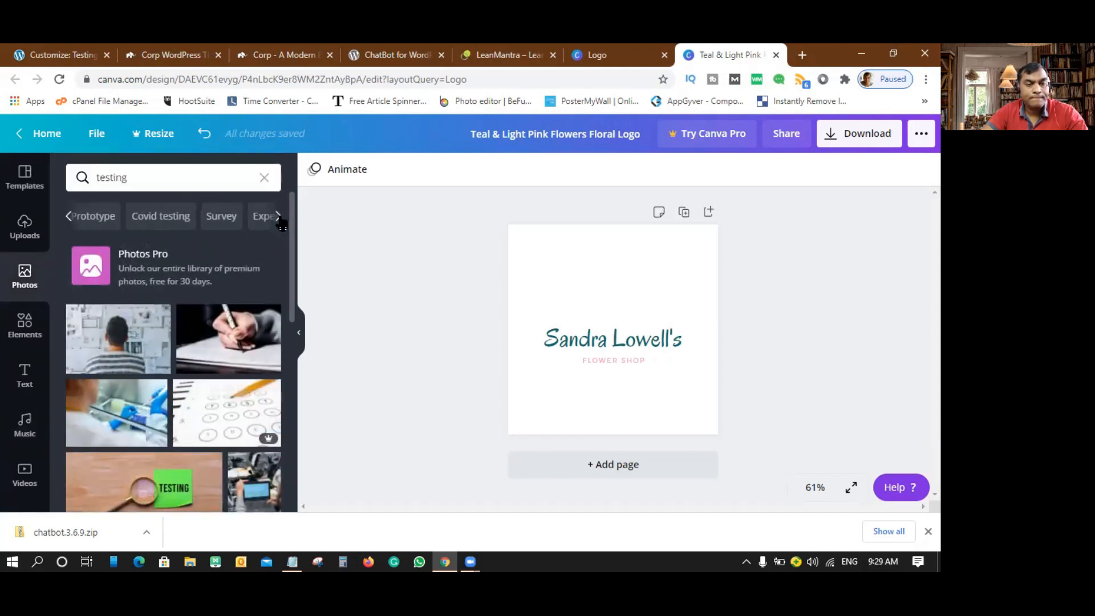
pyautogui.click(276, 220)
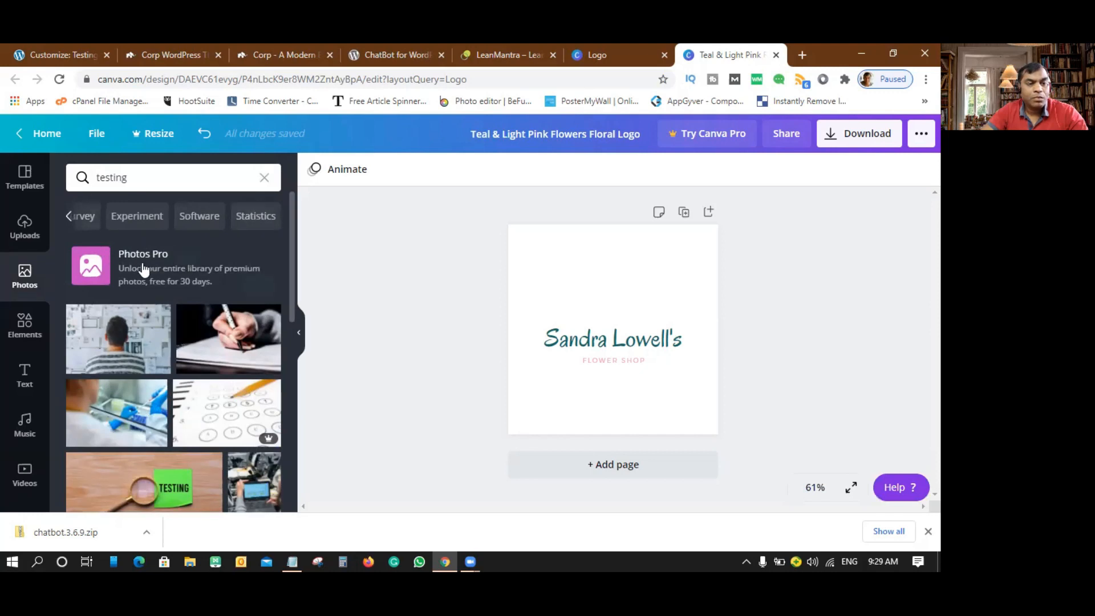
pyautogui.scroll(-10, 211, 286)
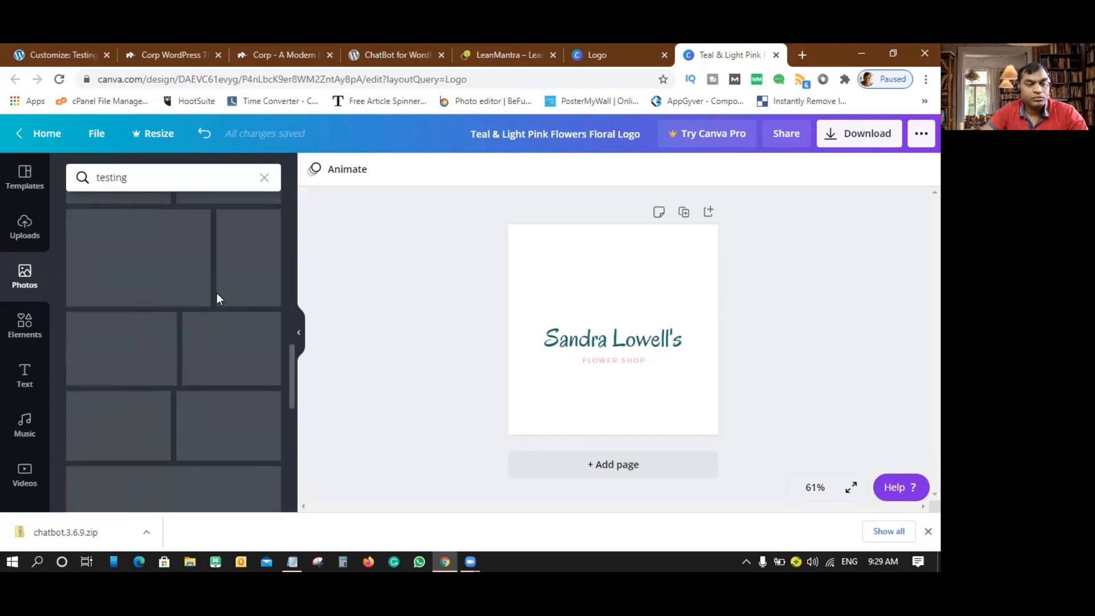
# - Search photos for 'testing gif', then clear the search to restore the default photos
pyautogui.click(150, 179)
pyautogui.write('g')
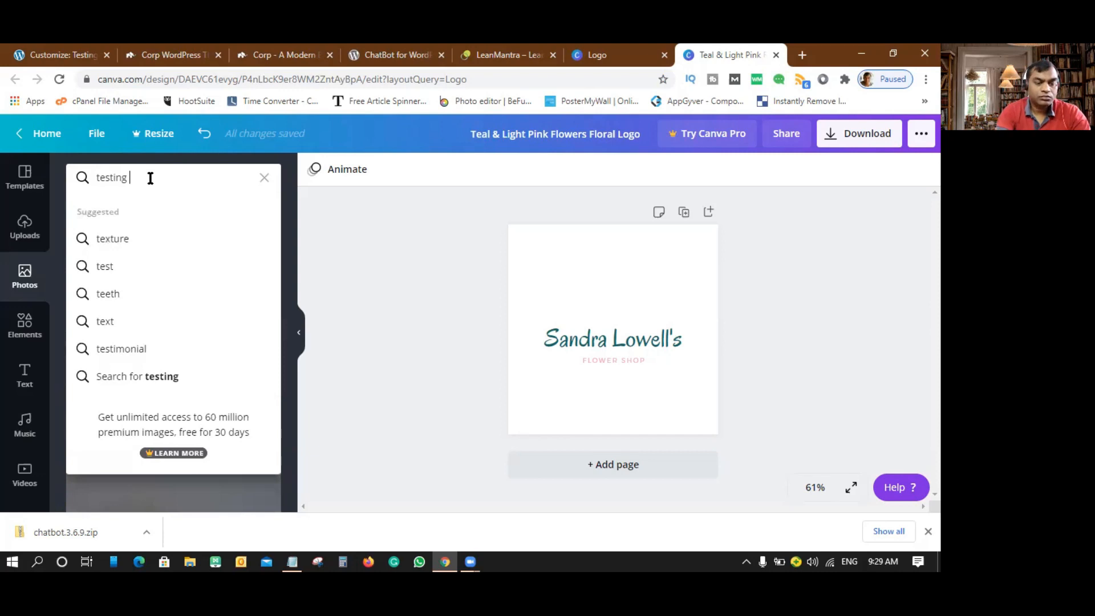
pyautogui.write('if')
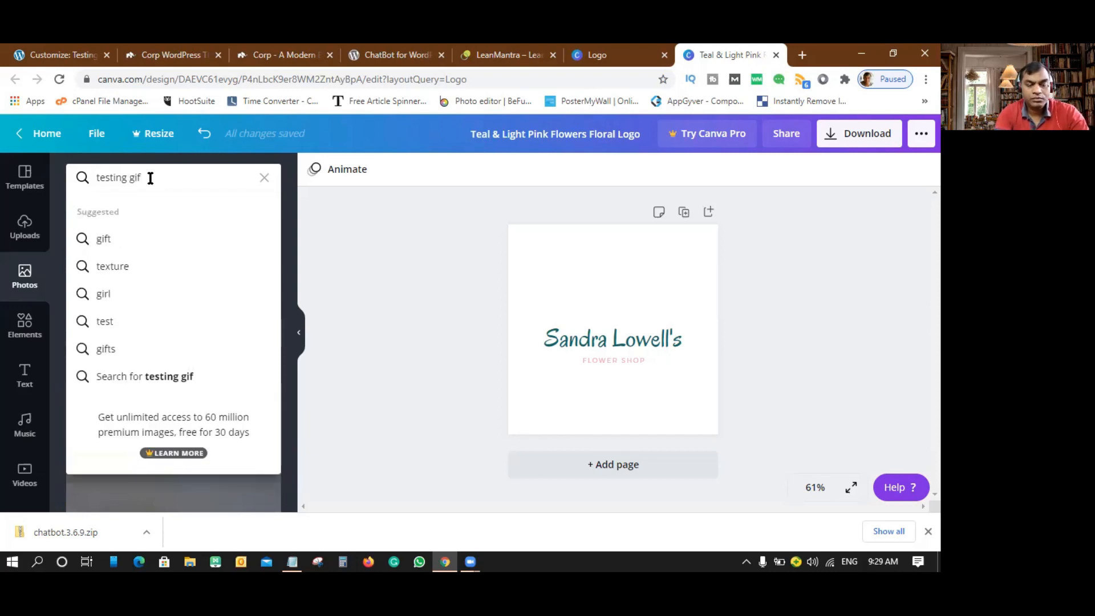
pyautogui.press('Return')
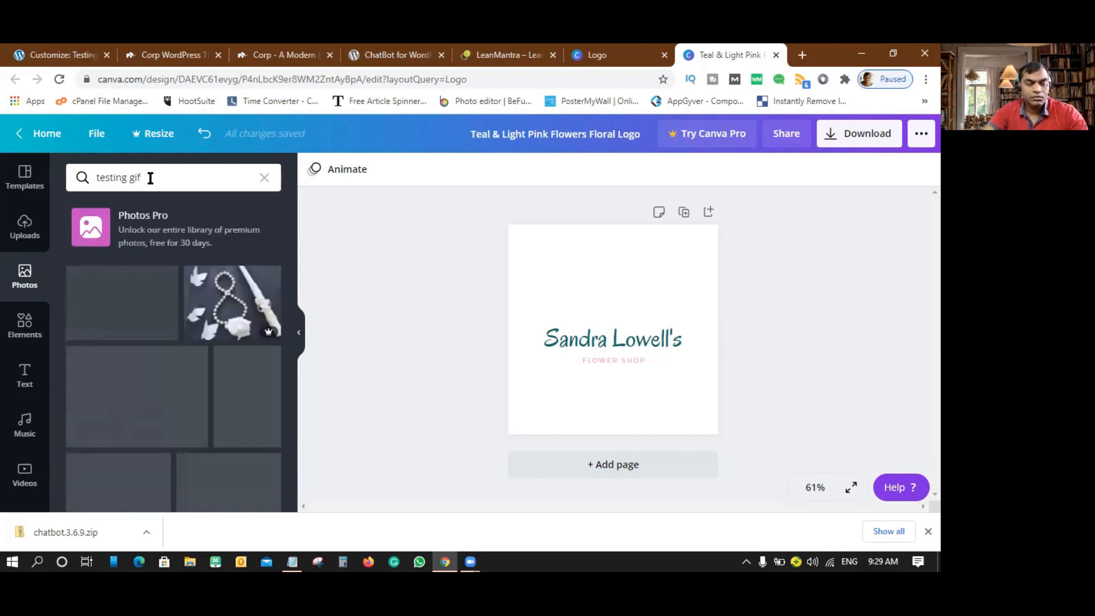
pyautogui.scroll(-5, 147, 373)
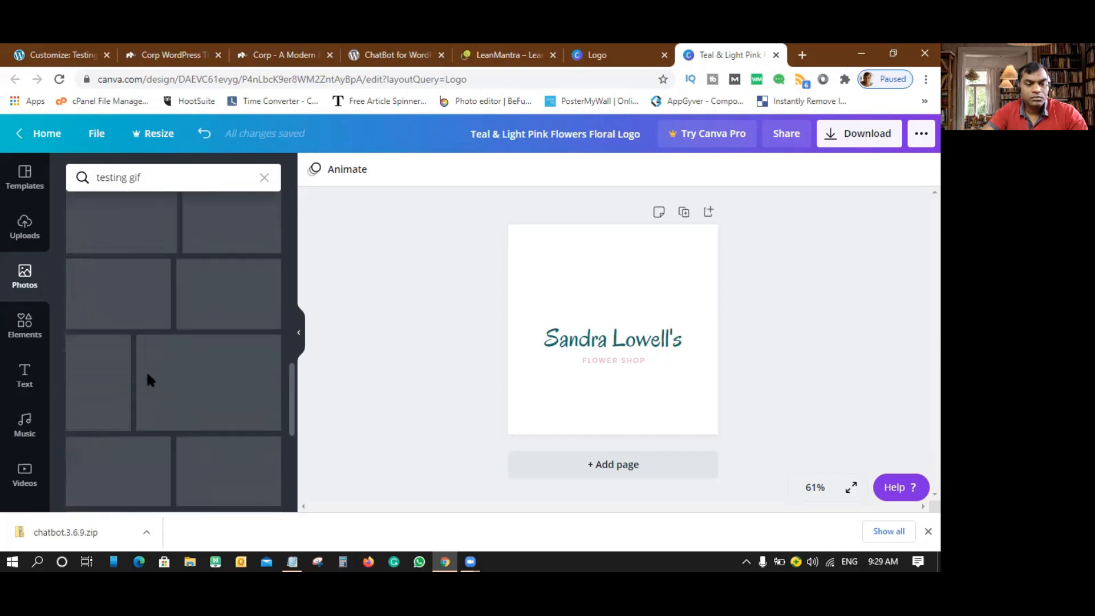
pyautogui.scroll(-2, 147, 375)
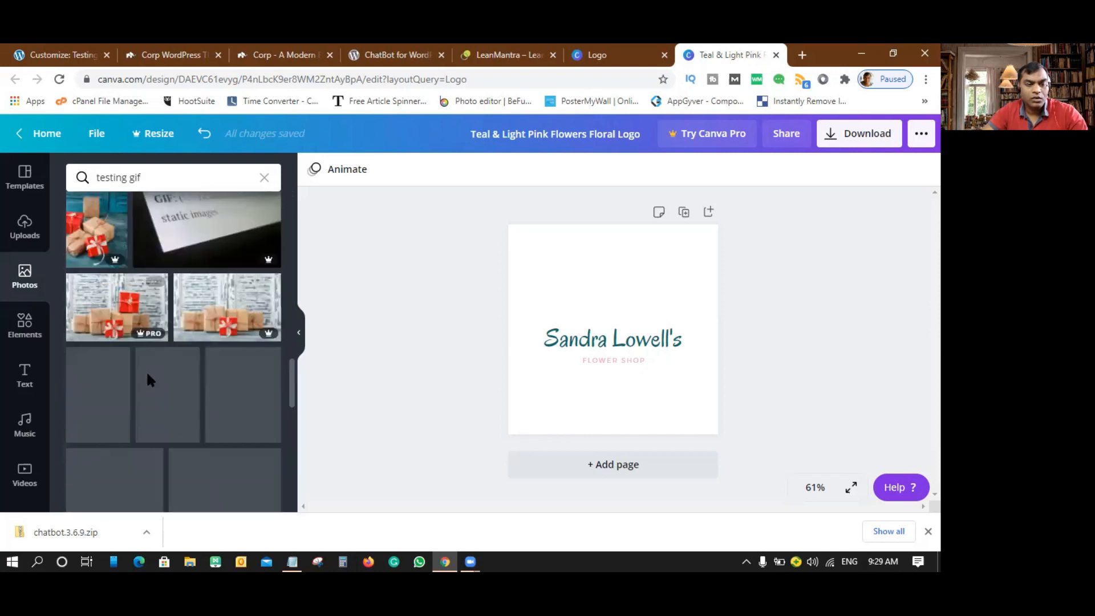
pyautogui.click(266, 180)
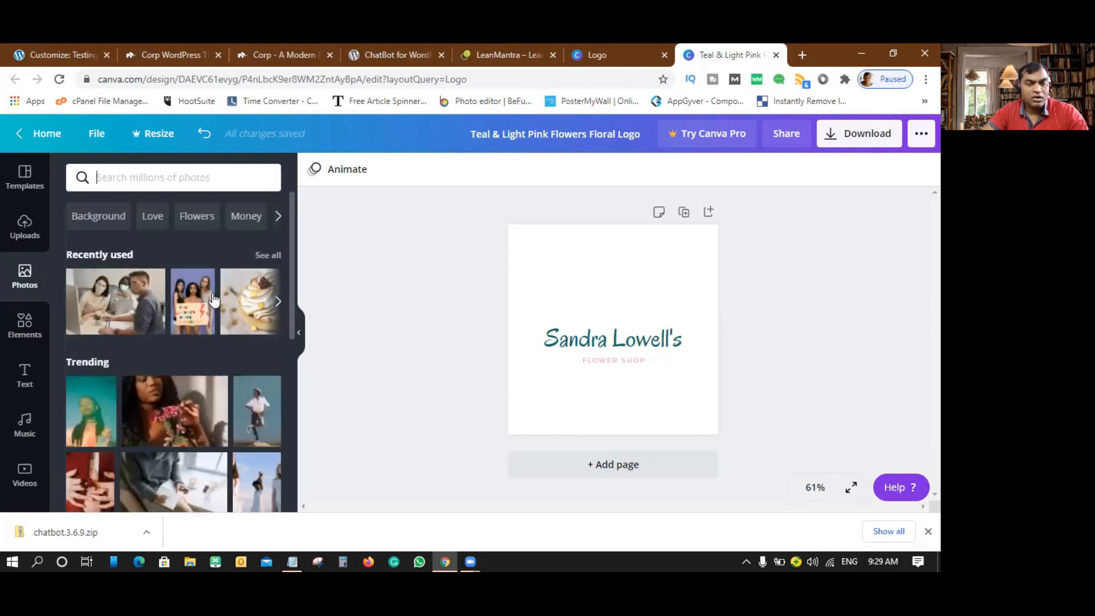
pyautogui.scroll(-2, 36, 430)
pyautogui.scroll(-1, 36, 429)
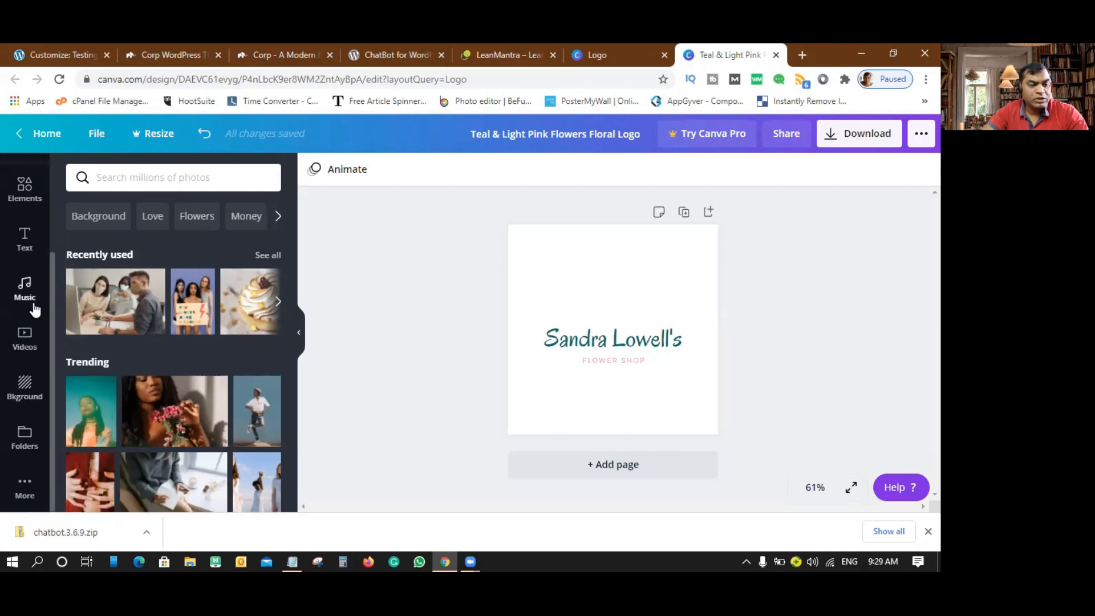
# - Search Elements for 'testing' and scroll through the test tube, checklist and lab icons
pyautogui.click(25, 188)
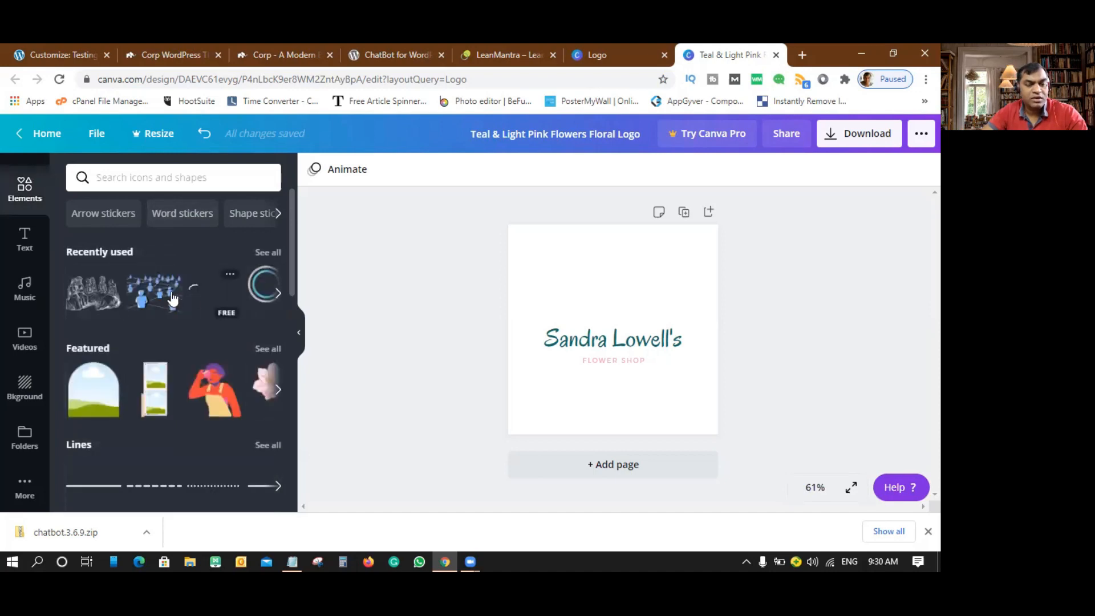
pyautogui.click(105, 179)
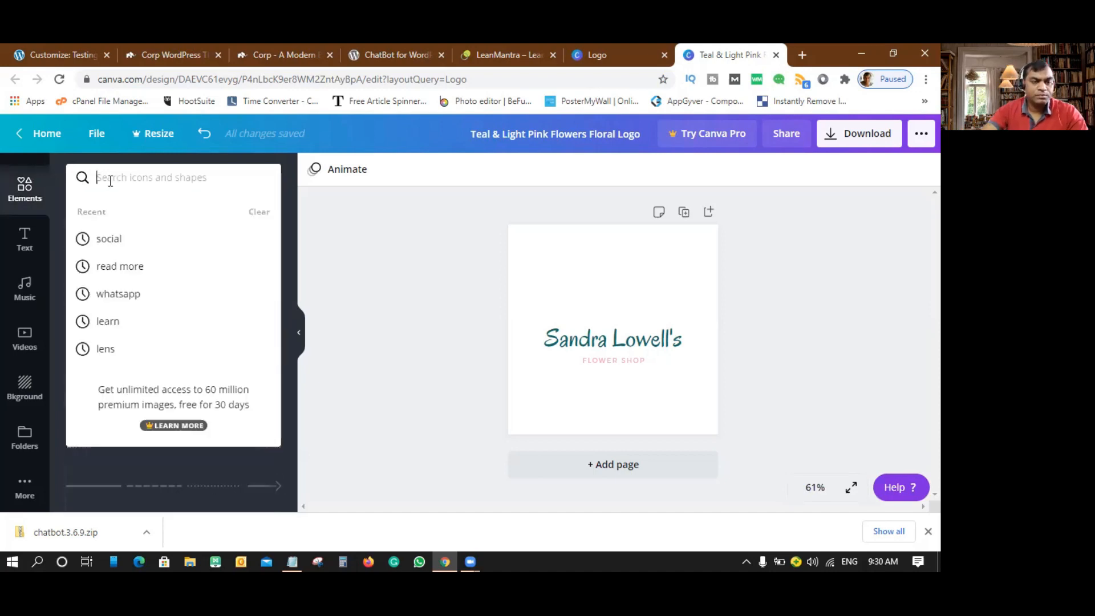
pyautogui.write('testing')
pyautogui.press('Return')
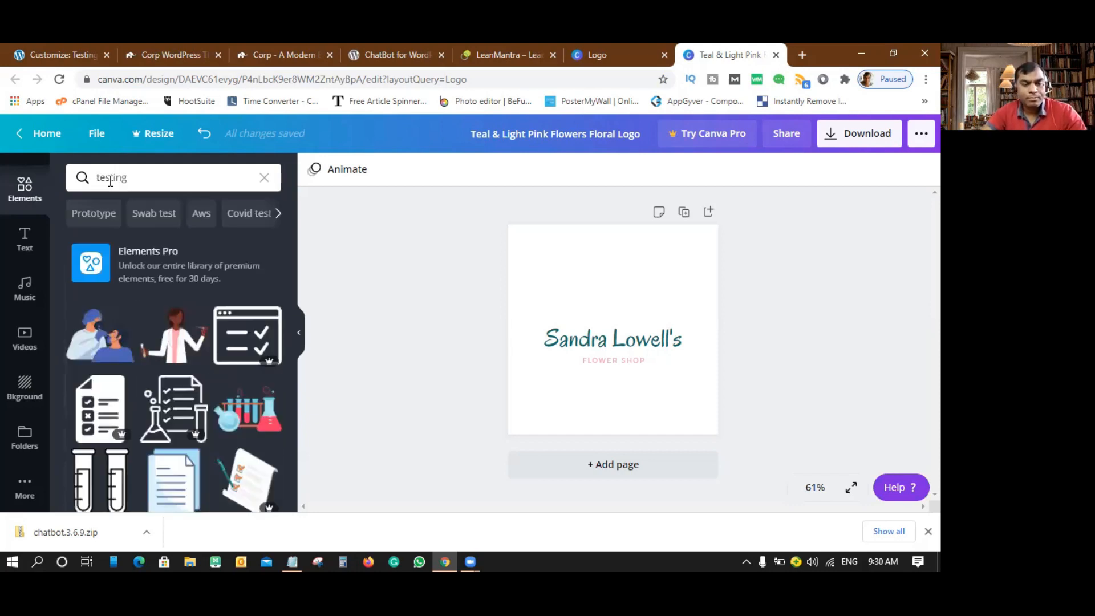
pyautogui.scroll(-3, 221, 378)
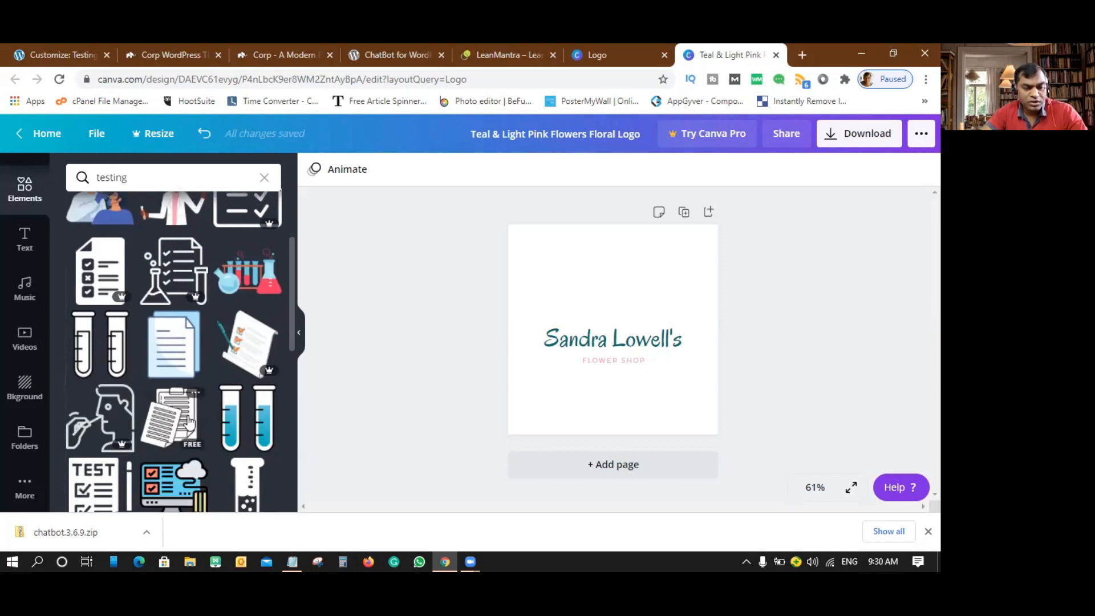
pyautogui.scroll(-3, 184, 418)
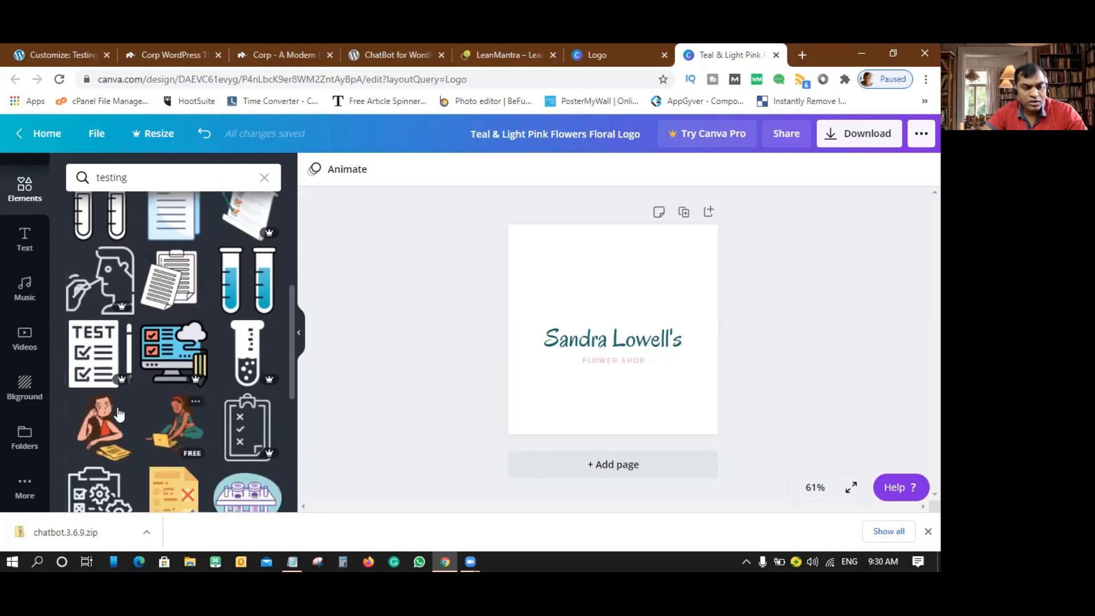
# - Add the woman-with-laptop illustration and place it above the title
pyautogui.click(178, 429)
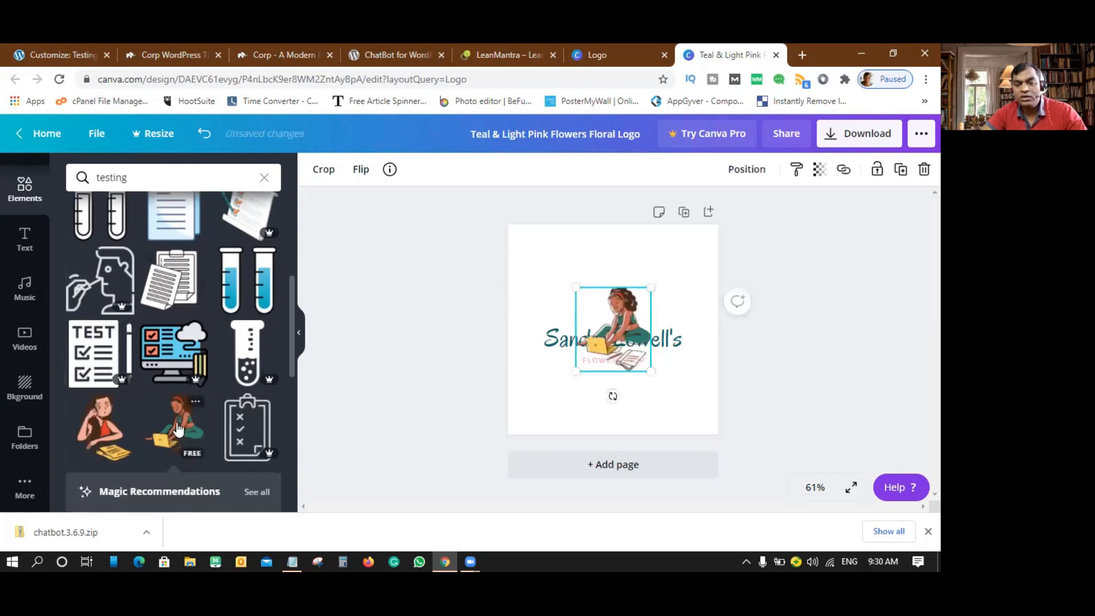
pyautogui.moveTo(625, 301)
pyautogui.mouseDown()
pyautogui.moveTo(614, 257)
pyautogui.moveTo(646, 247)
pyautogui.moveTo(614, 303)
pyautogui.mouseUp()
pyautogui.click(660, 379)
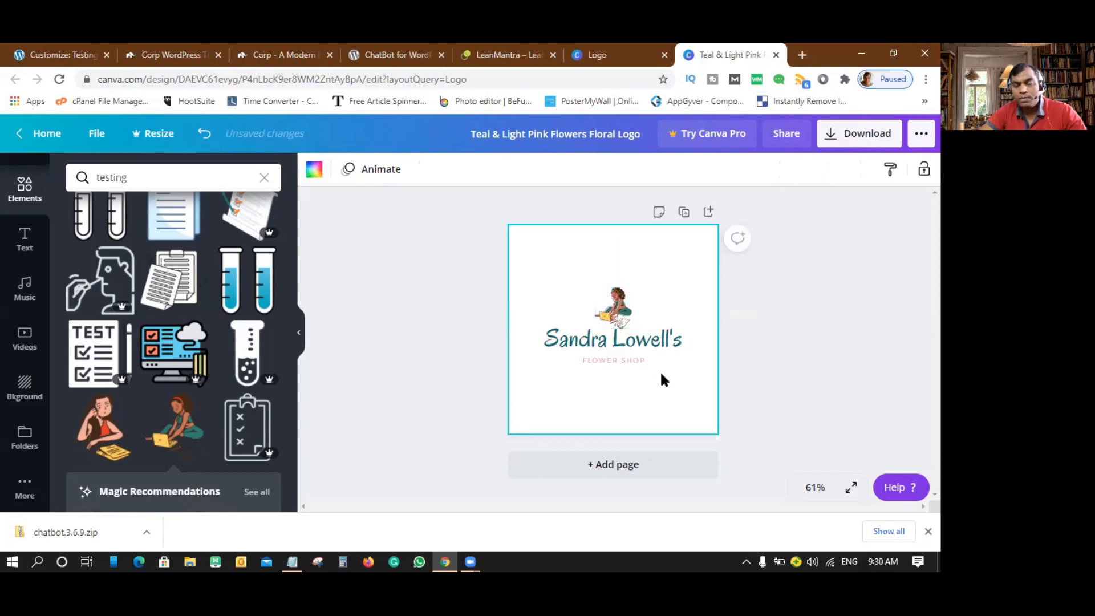
# - Retype the logo title as 'Testing Lab'
pyautogui.click(659, 341)
pyautogui.click(658, 336)
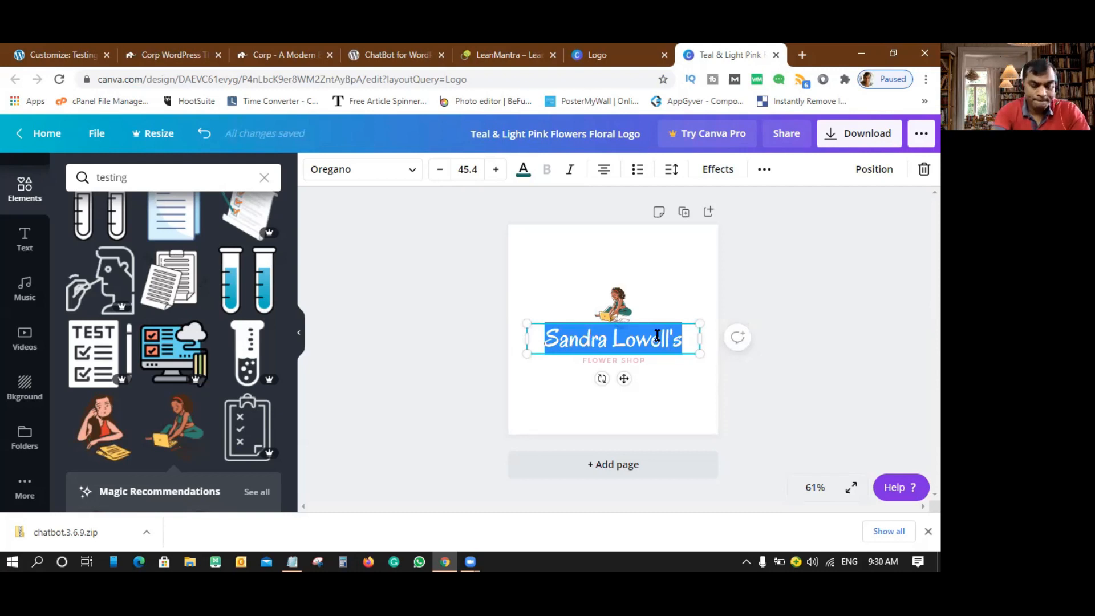
pyautogui.write('Testing Lab')
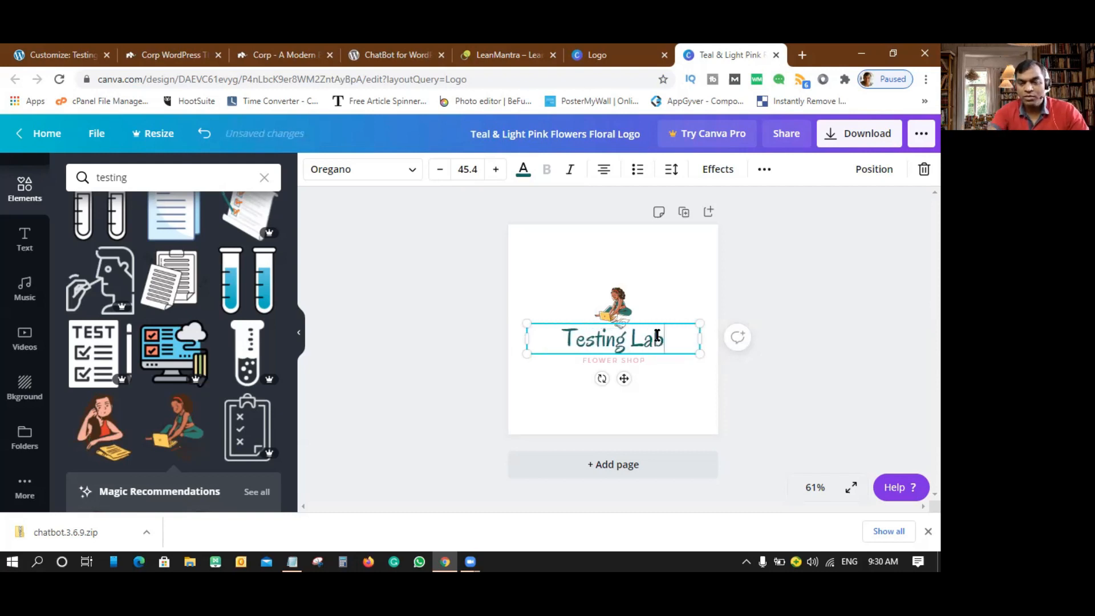
pyautogui.click(680, 379)
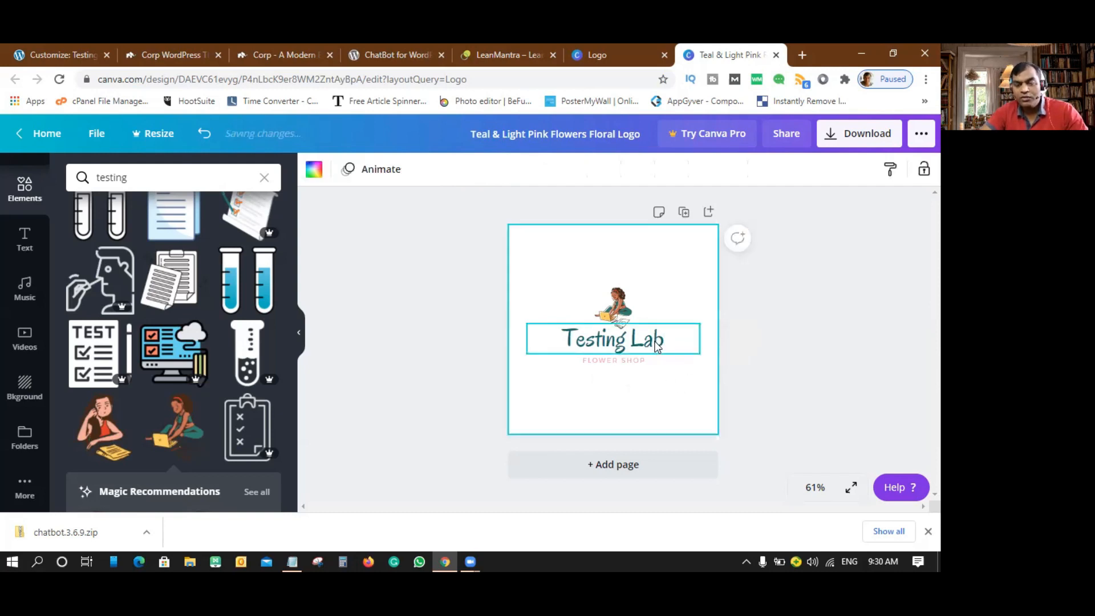
pyautogui.click(684, 338)
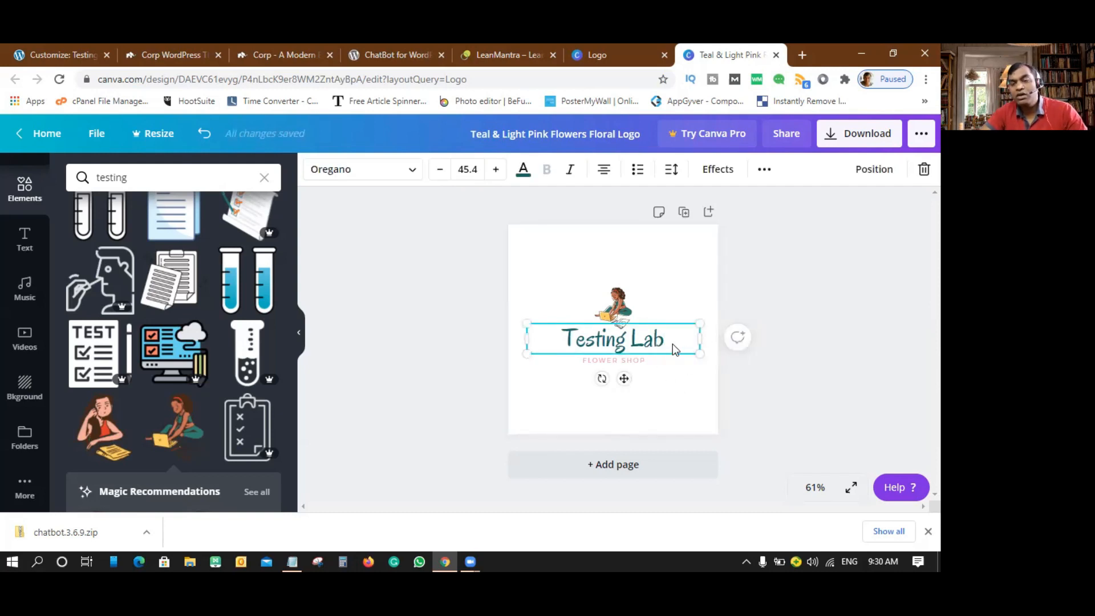
# - Style the Testing Lab title in Eczar SemiBold, red-orange and bold
pyautogui.click(411, 171)
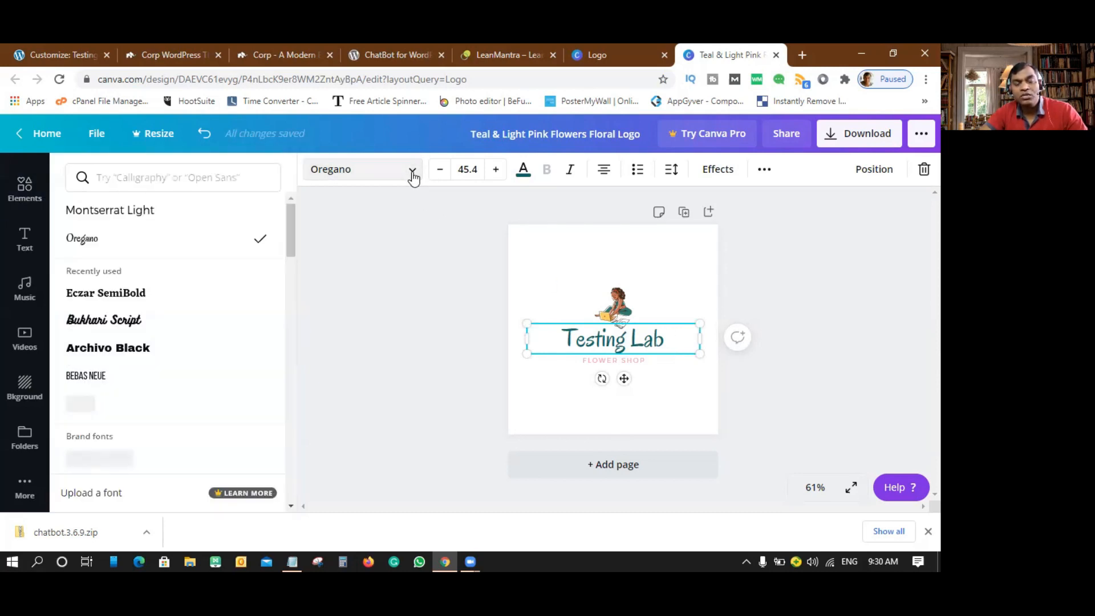
pyautogui.click(118, 294)
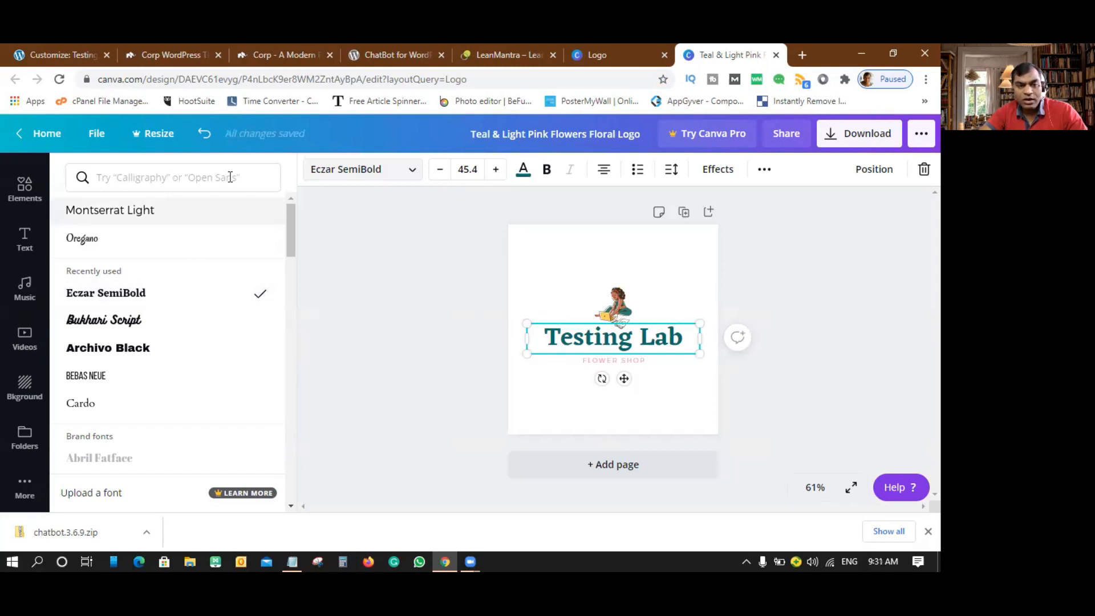
pyautogui.click(527, 178)
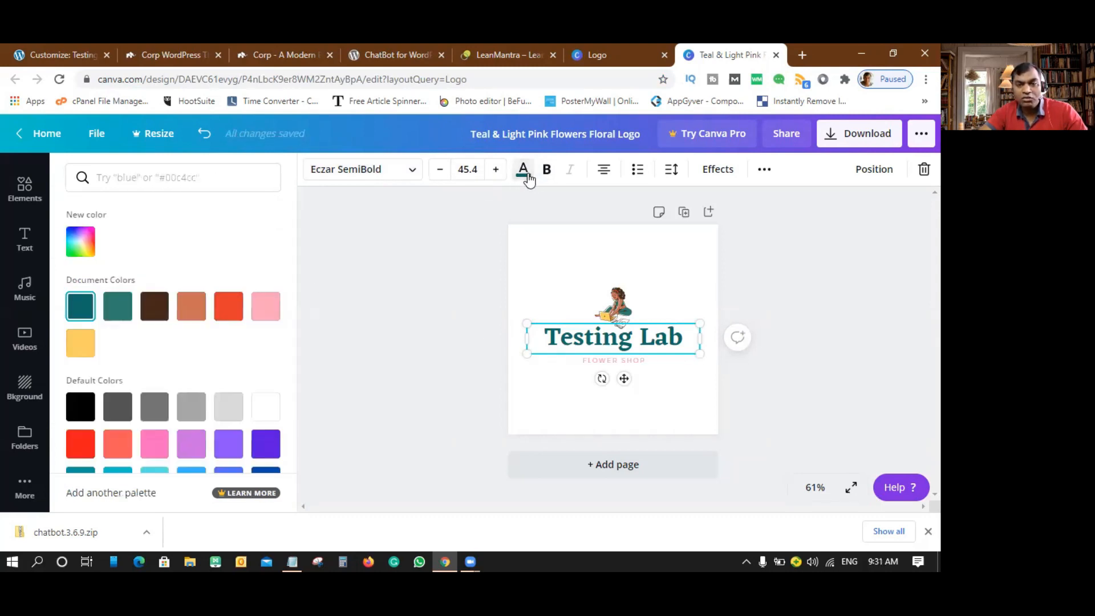
pyautogui.click(236, 312)
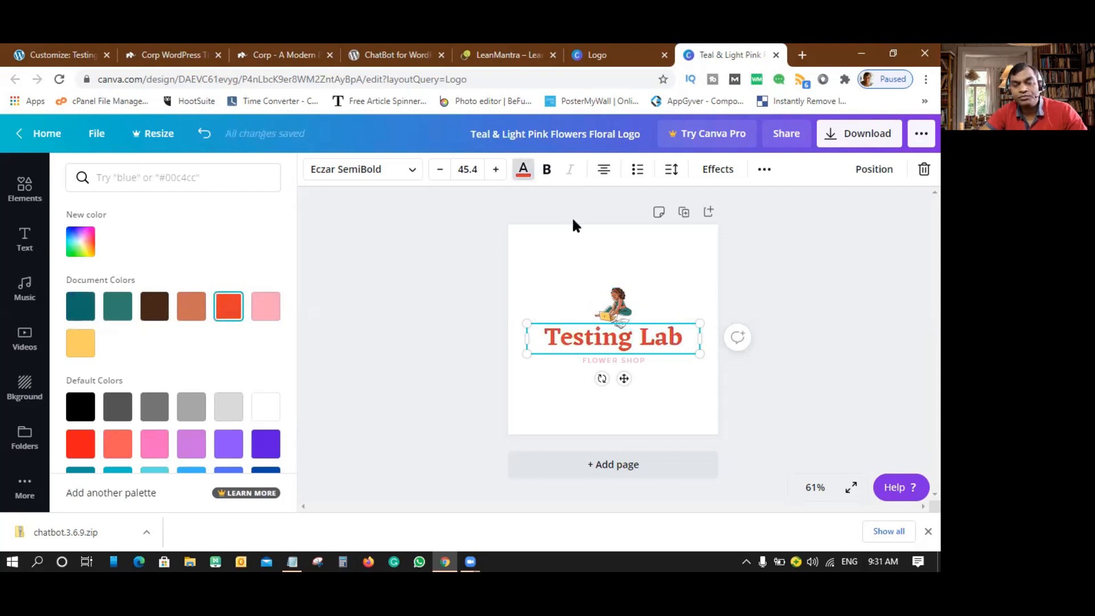
pyautogui.click(547, 171)
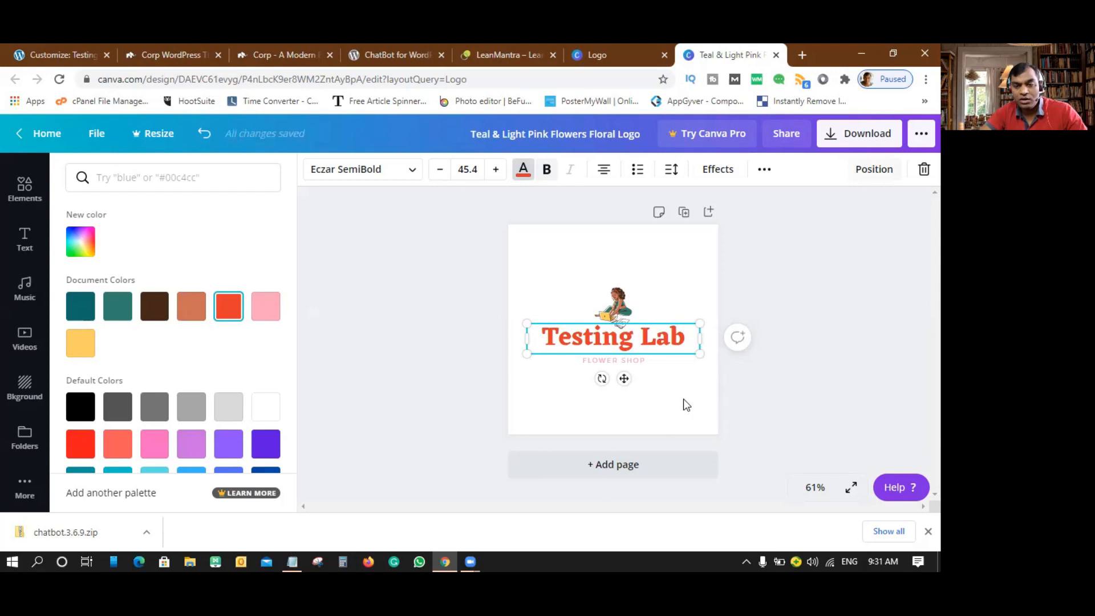
pyautogui.click(626, 363)
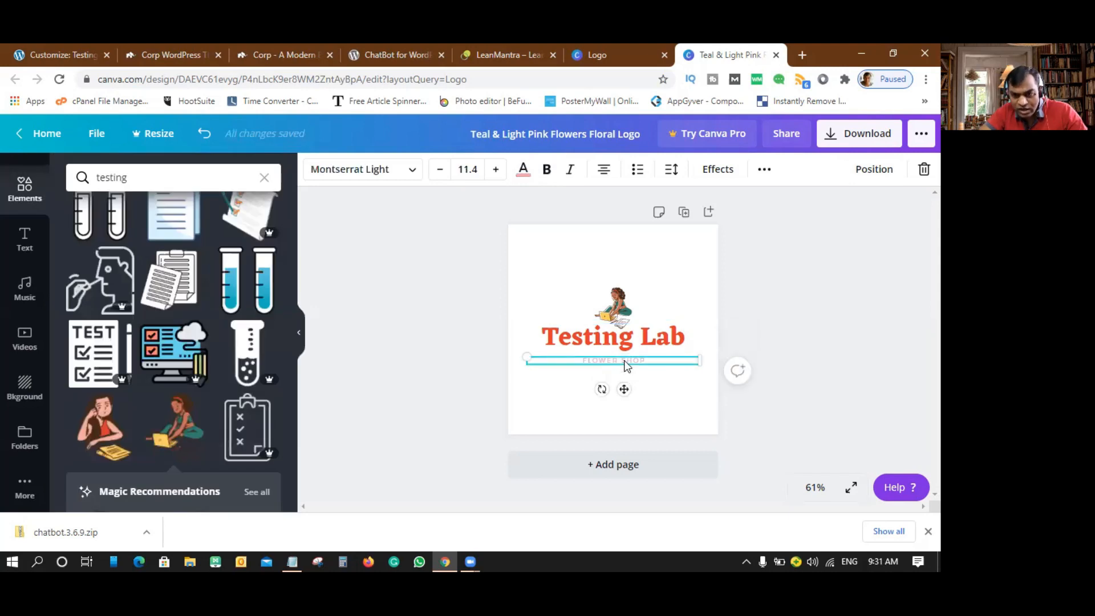
# - Replace the FLOWER SHOP tagline text with 'GET TESTED TODAY'
pyautogui.doubleClick(626, 362)
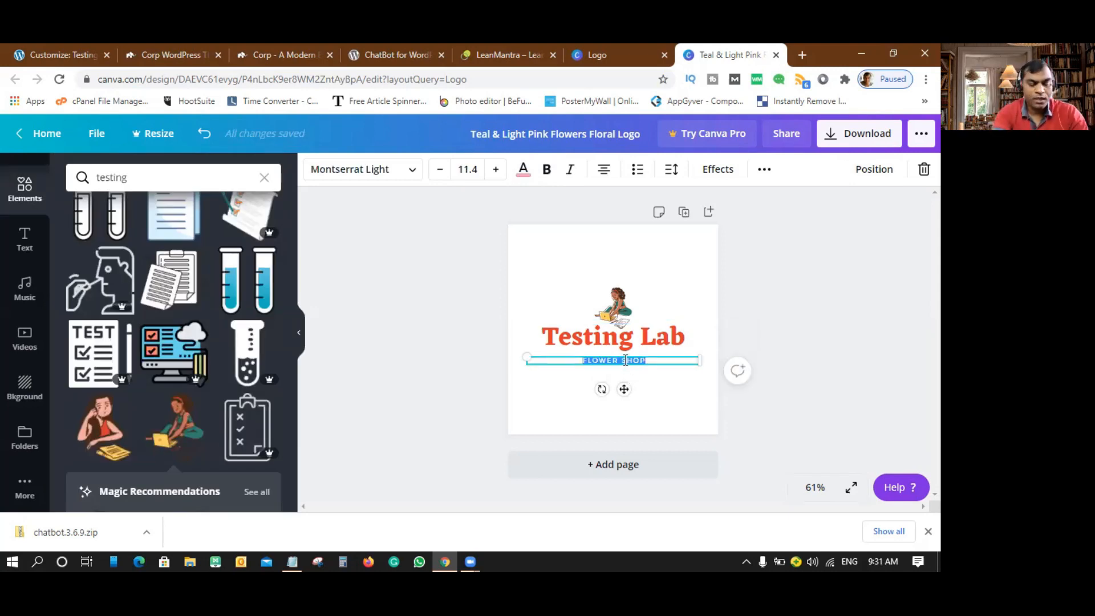
pyautogui.write('GE')
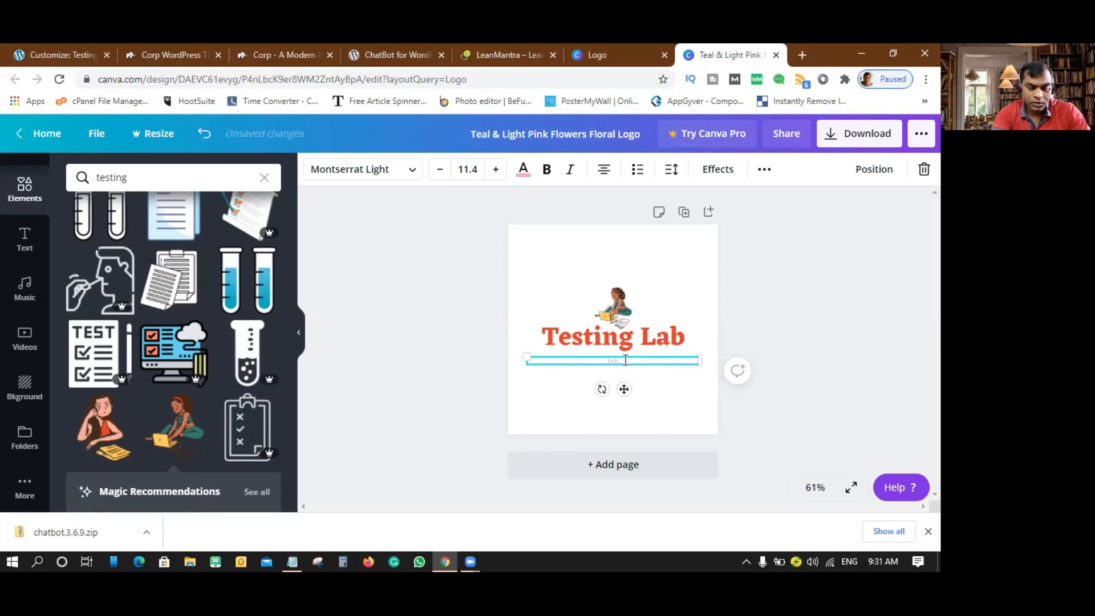
pyautogui.write('T TESTED TO')
pyautogui.press('BackSpace')
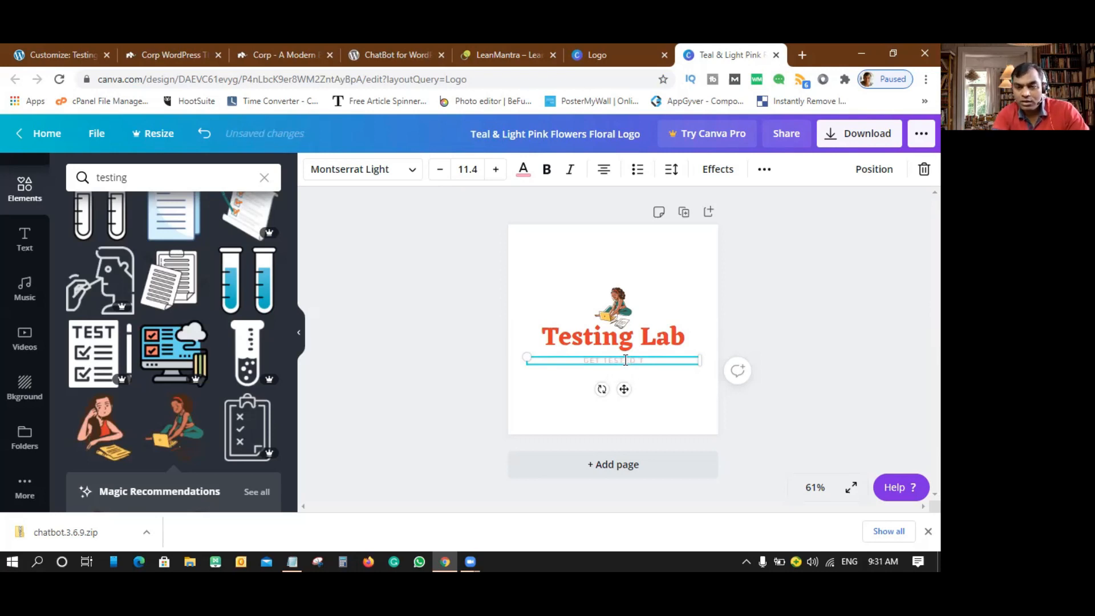
pyautogui.write('ODAY')
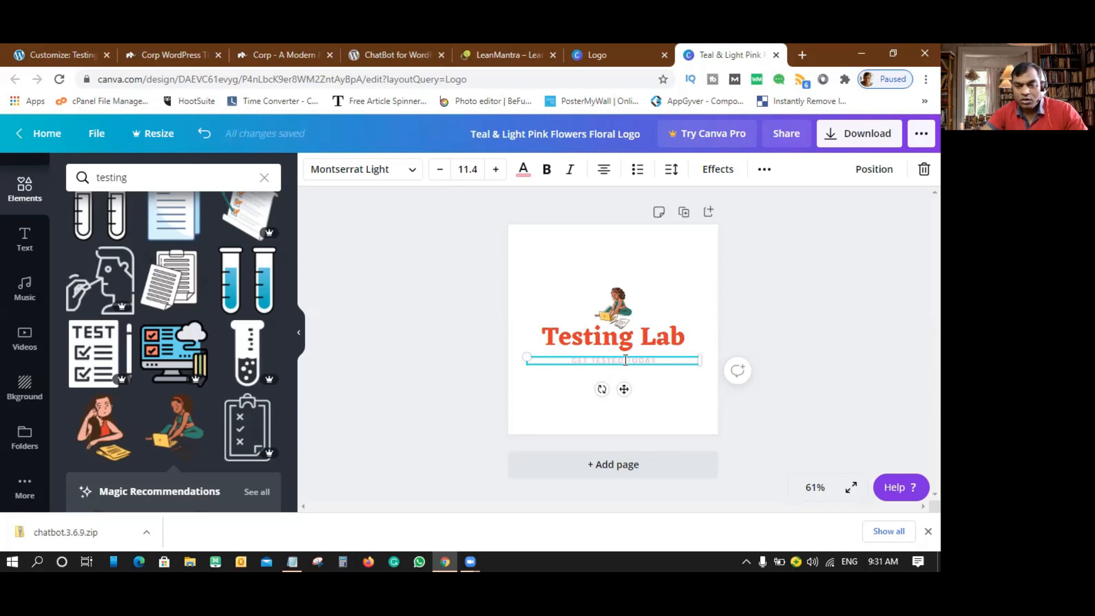
# - Color the GET TESTED TODAY tagline black
pyautogui.moveTo(656, 360); pyautogui.dragTo(569, 360)
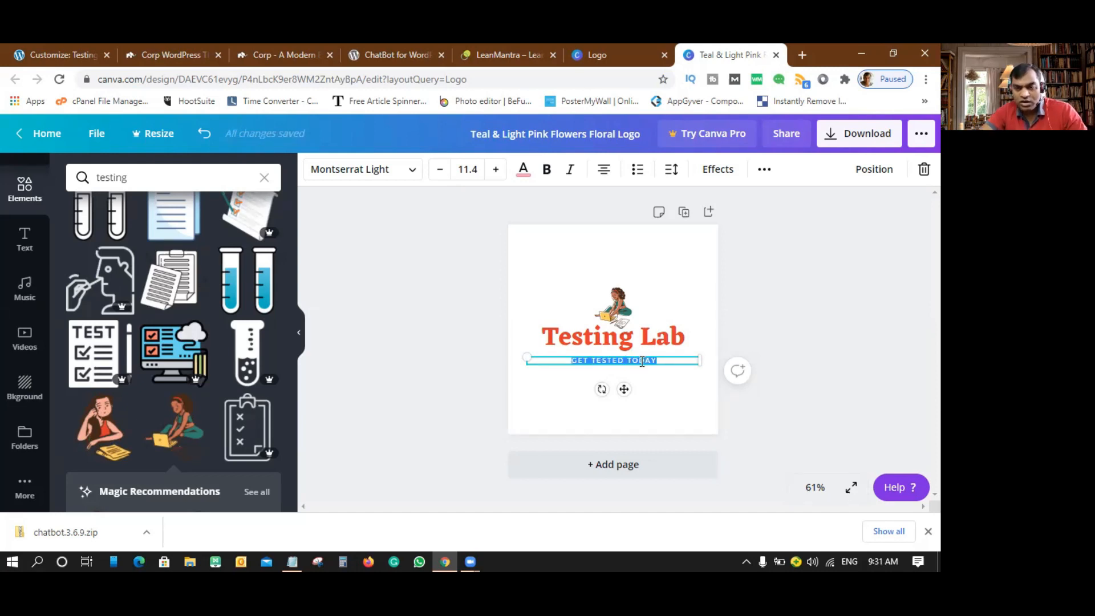
pyautogui.click(523, 169)
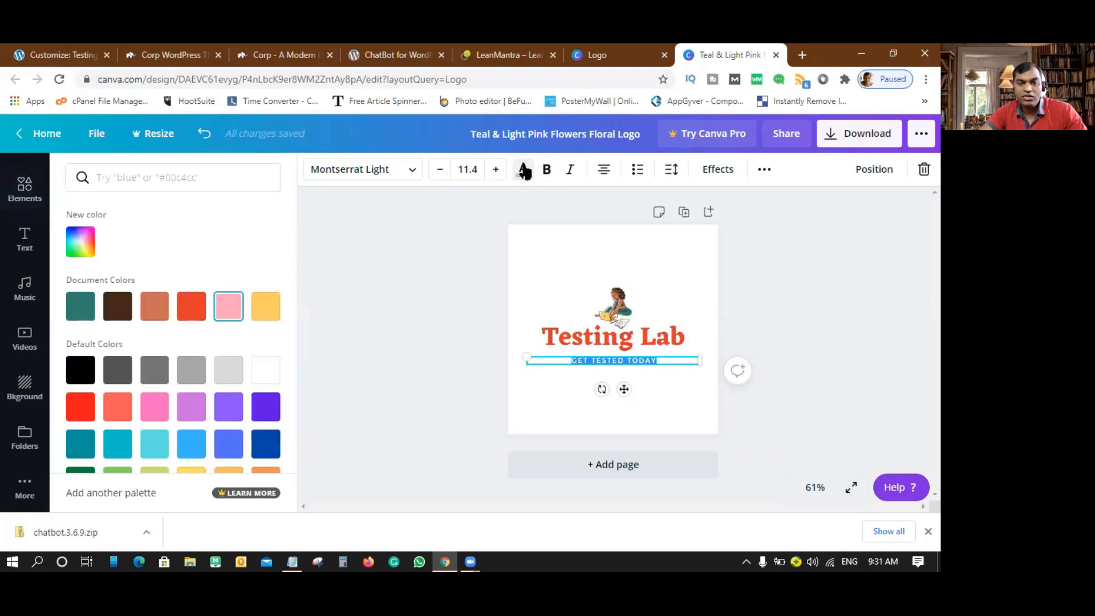
pyautogui.click(83, 379)
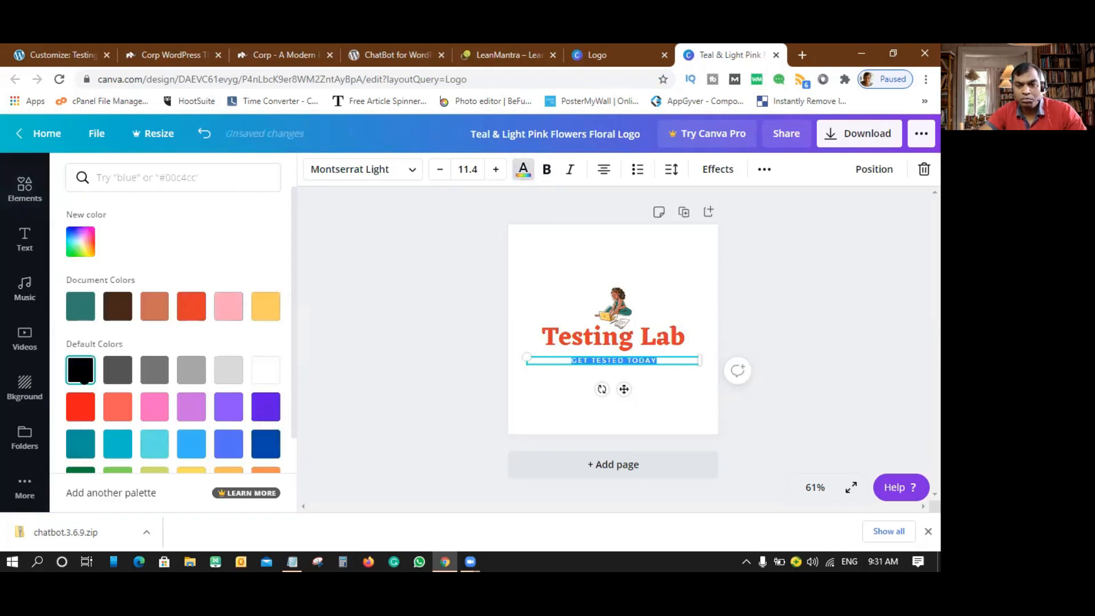
pyautogui.click(670, 360)
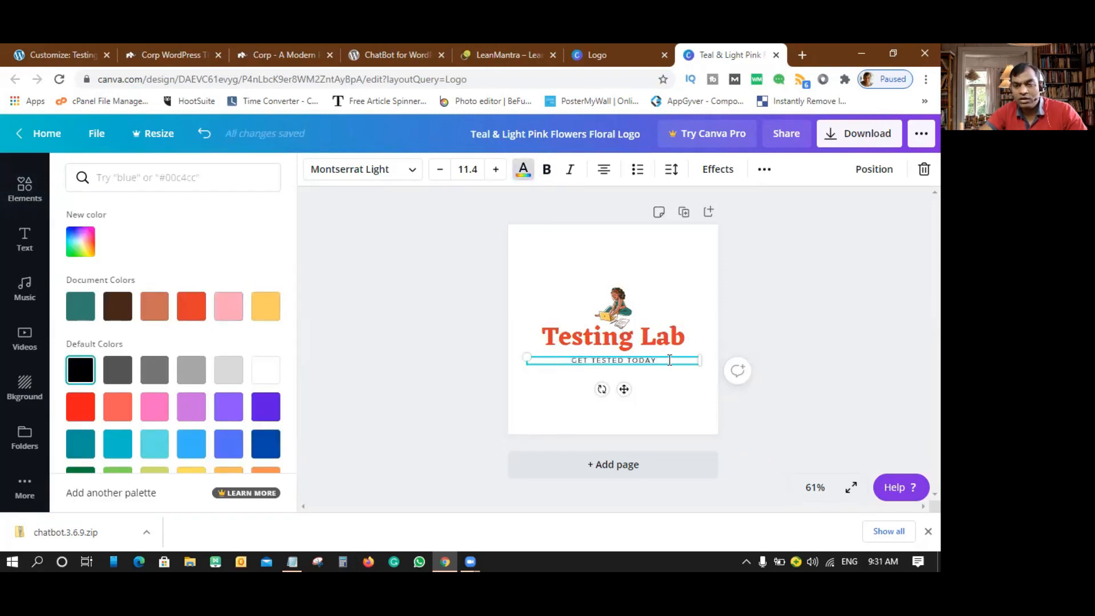
pyautogui.press('Escape')
pyautogui.click(757, 327)
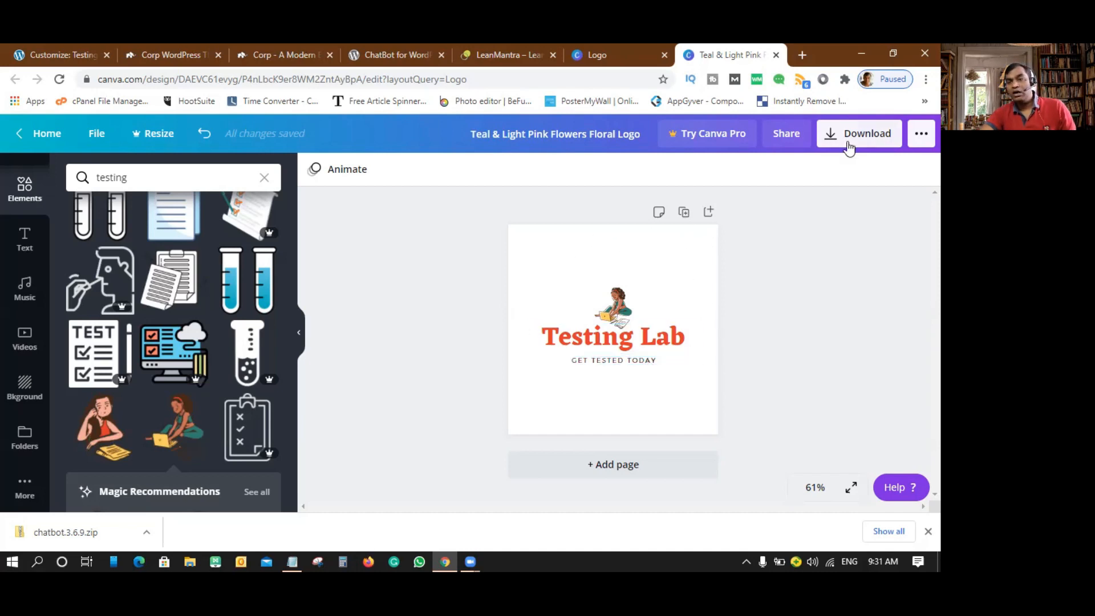
# - Download the Testing Lab logo as a JPG, skipping the Pro transparent-background offer
pyautogui.click(850, 148)
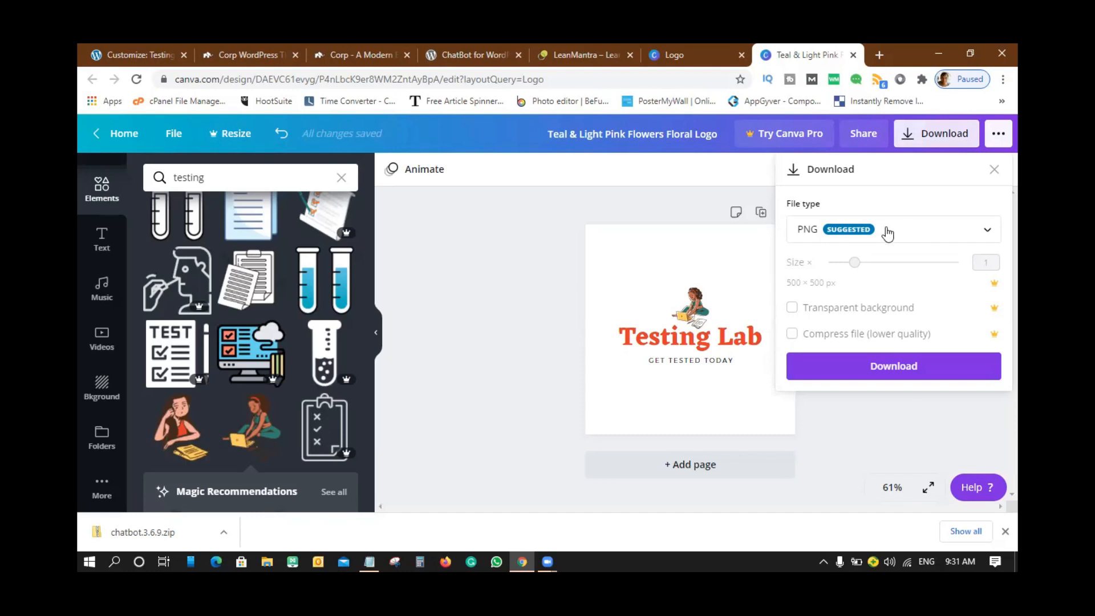
pyautogui.click(793, 308)
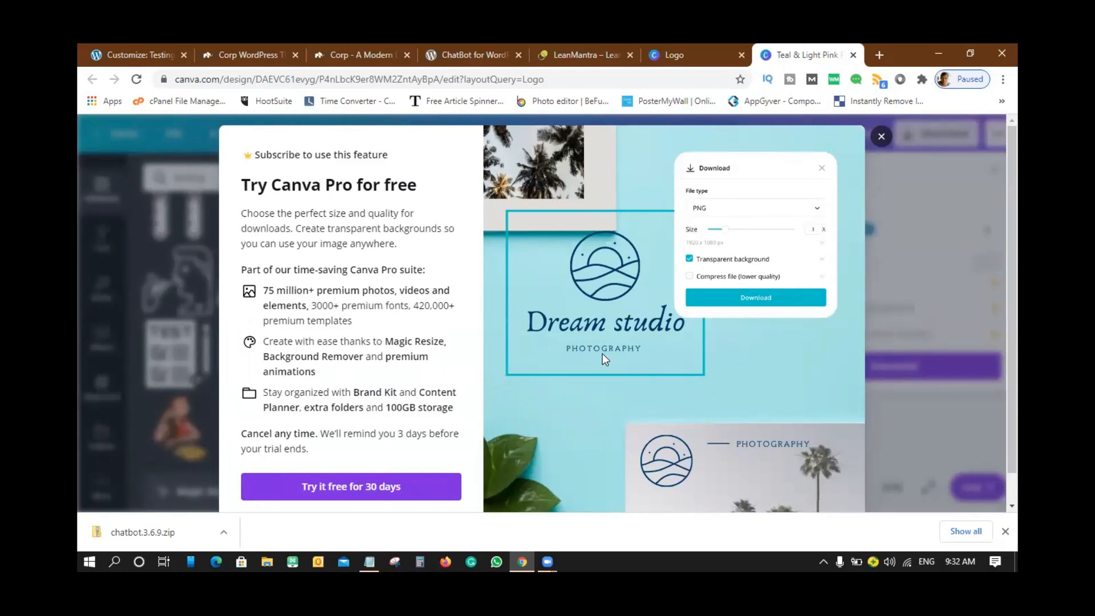
pyautogui.click(884, 140)
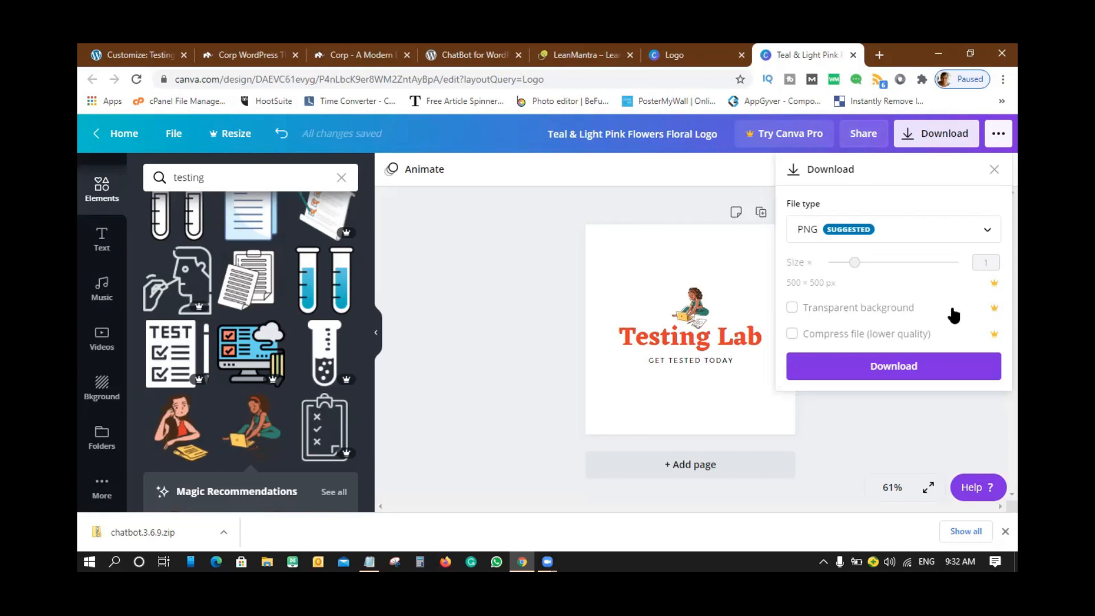
pyautogui.click(931, 232)
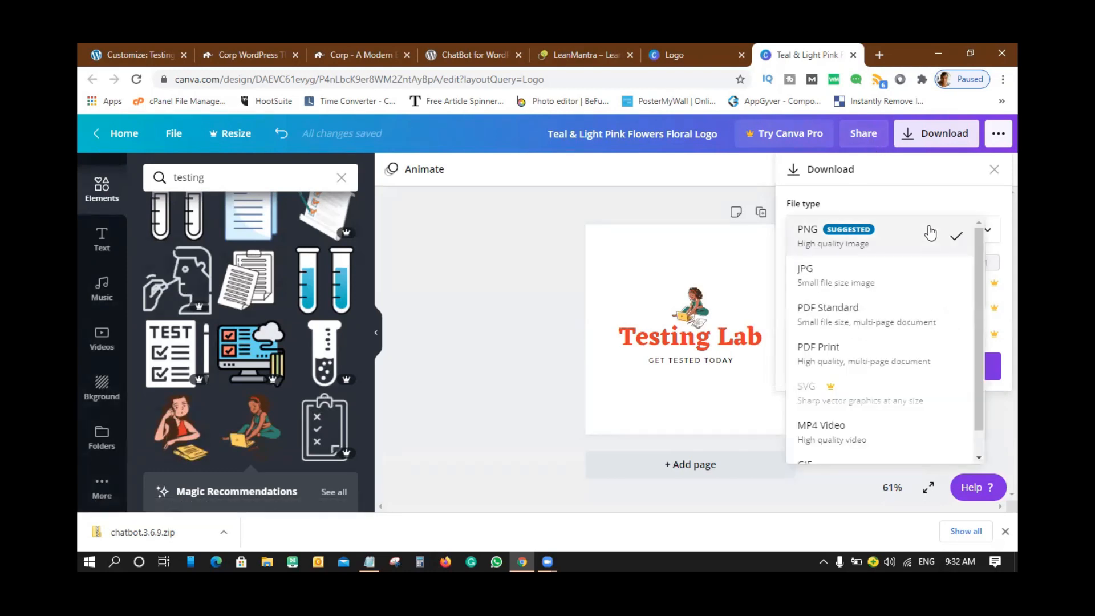
pyautogui.click(862, 287)
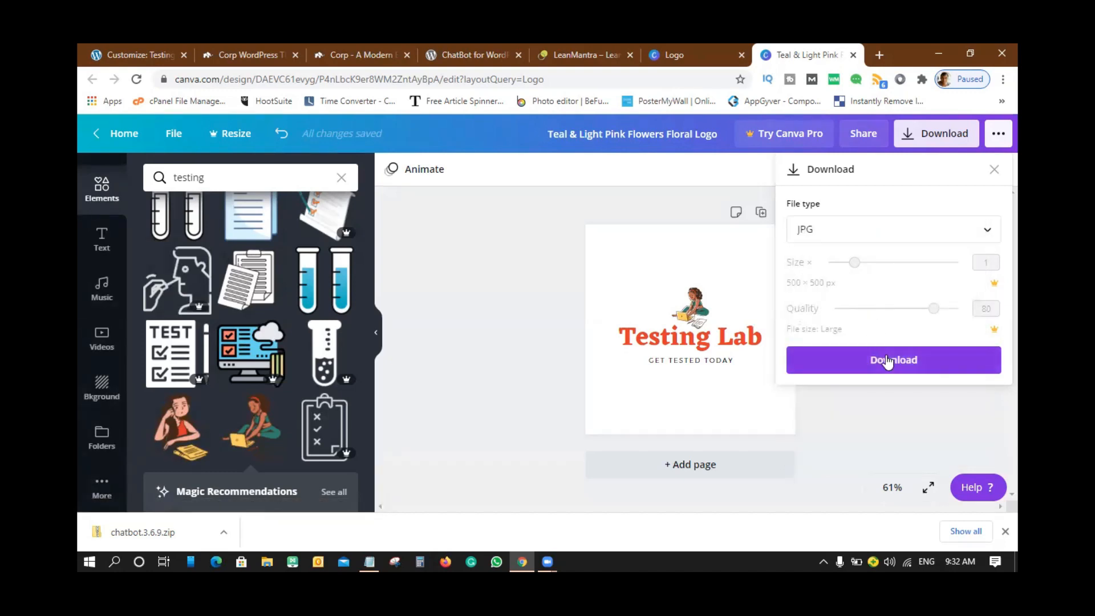
pyautogui.click(885, 359)
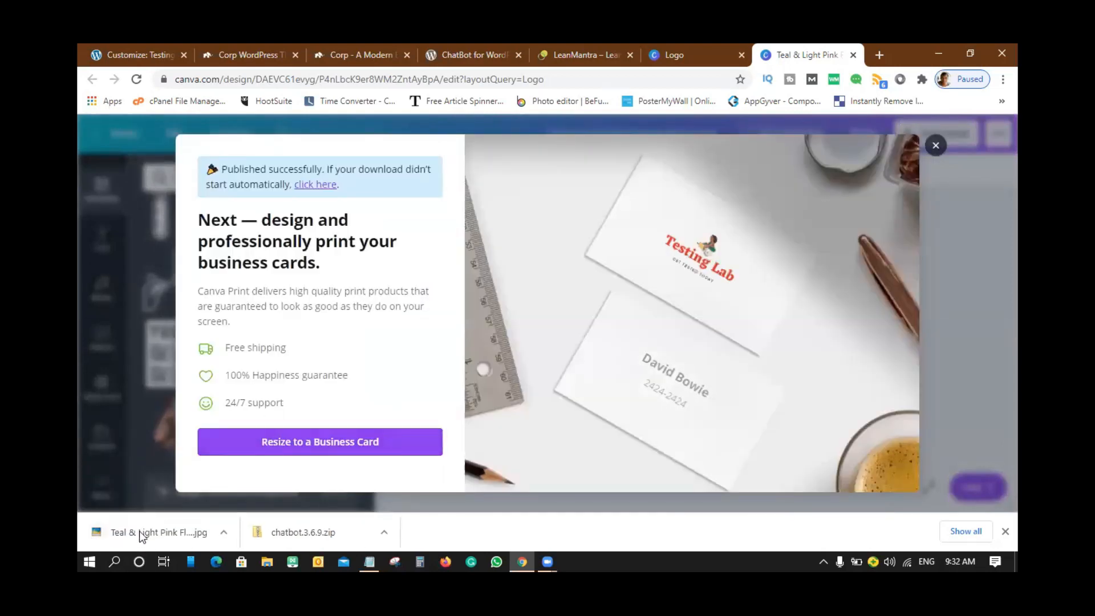
# - Upload the downloaded Canva logo JPG and set it as the header's Retina Logo
pyautogui.click(149, 50)
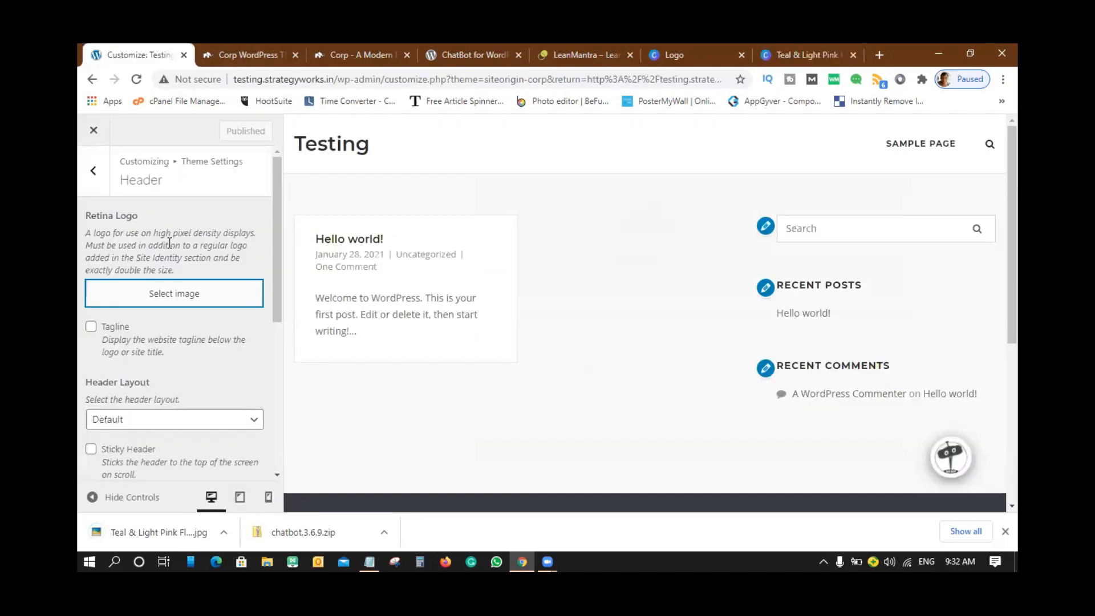
pyautogui.click(164, 308)
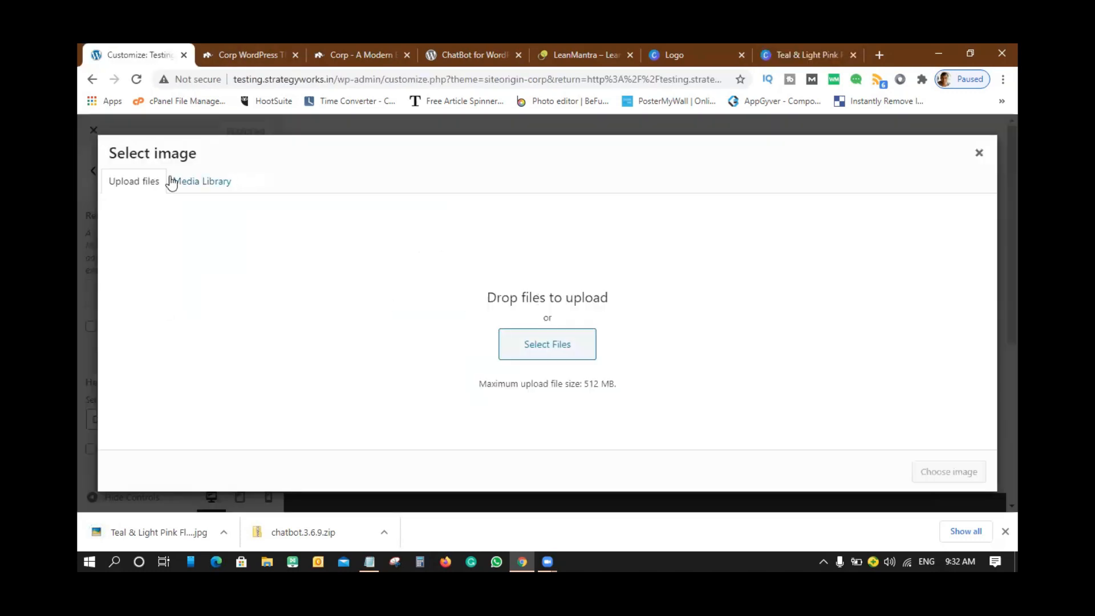
pyautogui.click(552, 342)
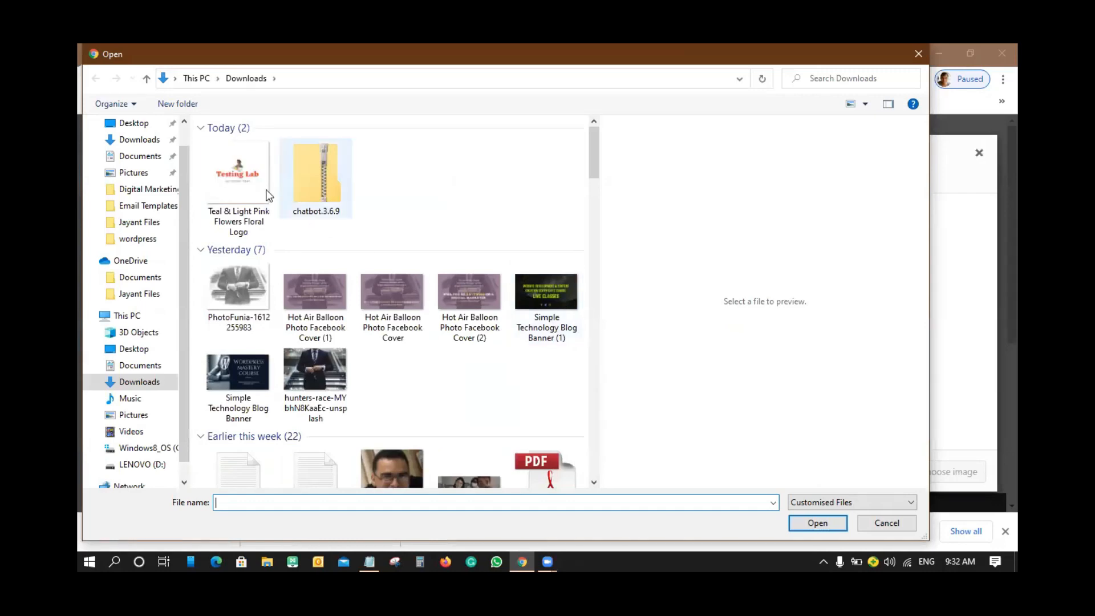
pyautogui.click(236, 176)
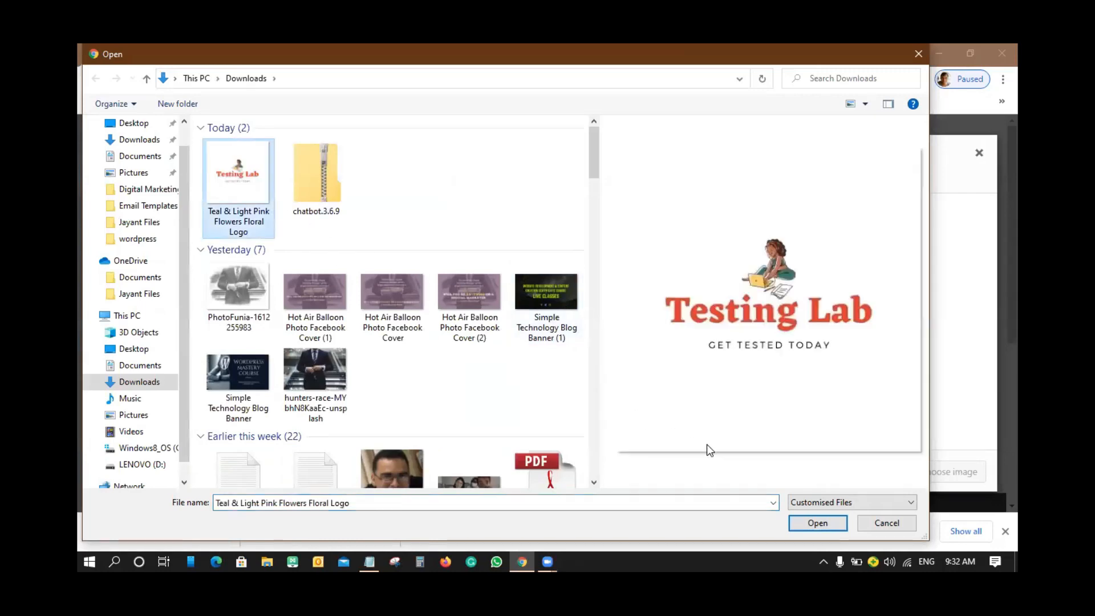
pyautogui.click(816, 522)
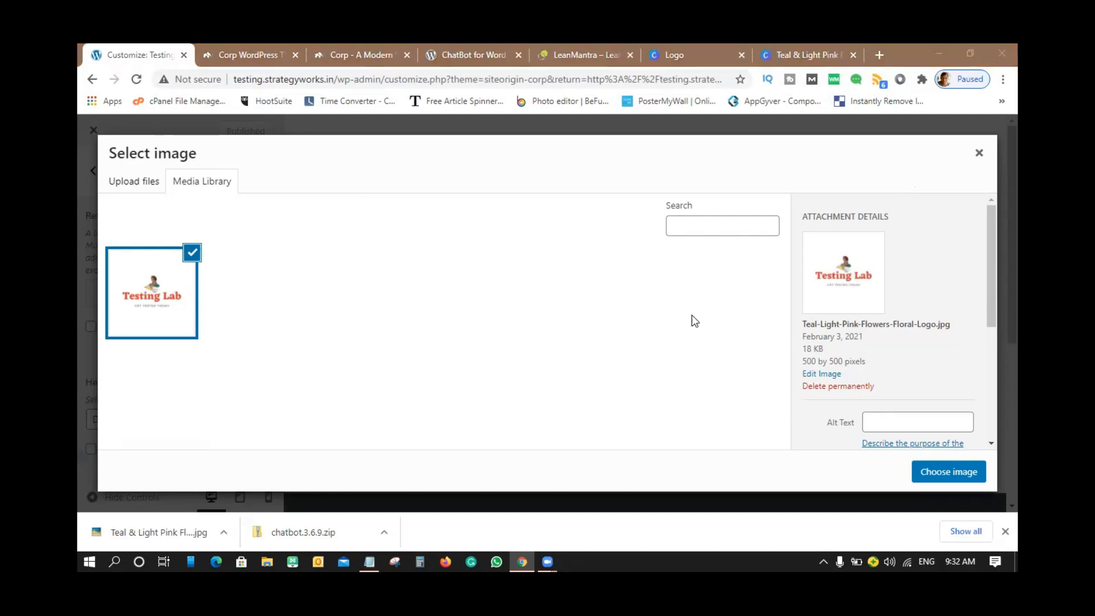
pyautogui.click(963, 480)
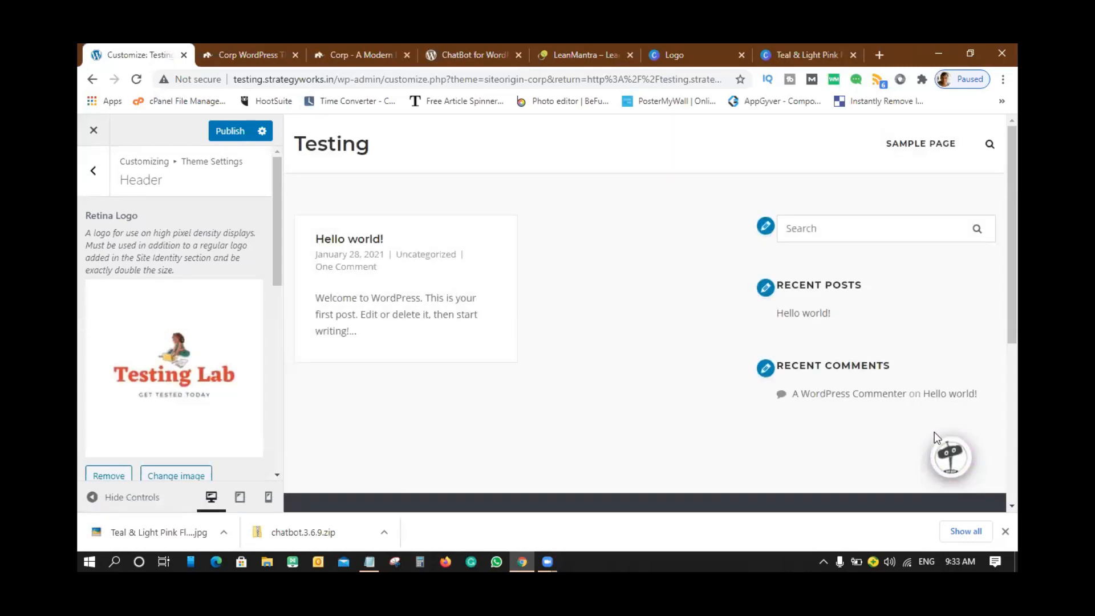
# - Publish the customizer changes and view testing.strategyworks.in in a new tab
pyautogui.scroll(-3, 244, 306)
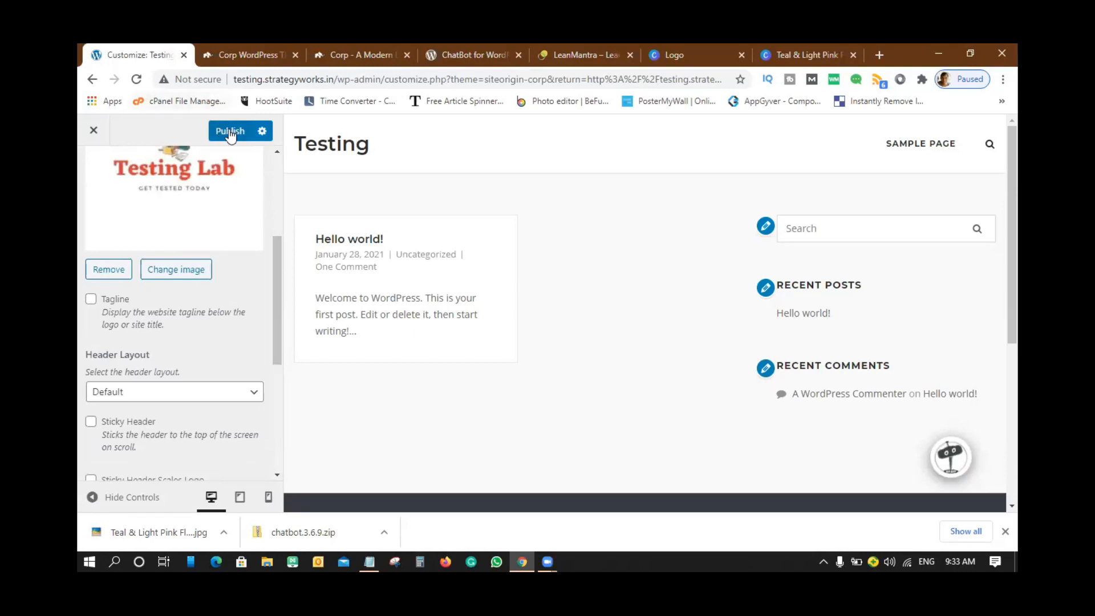
pyautogui.click(229, 132)
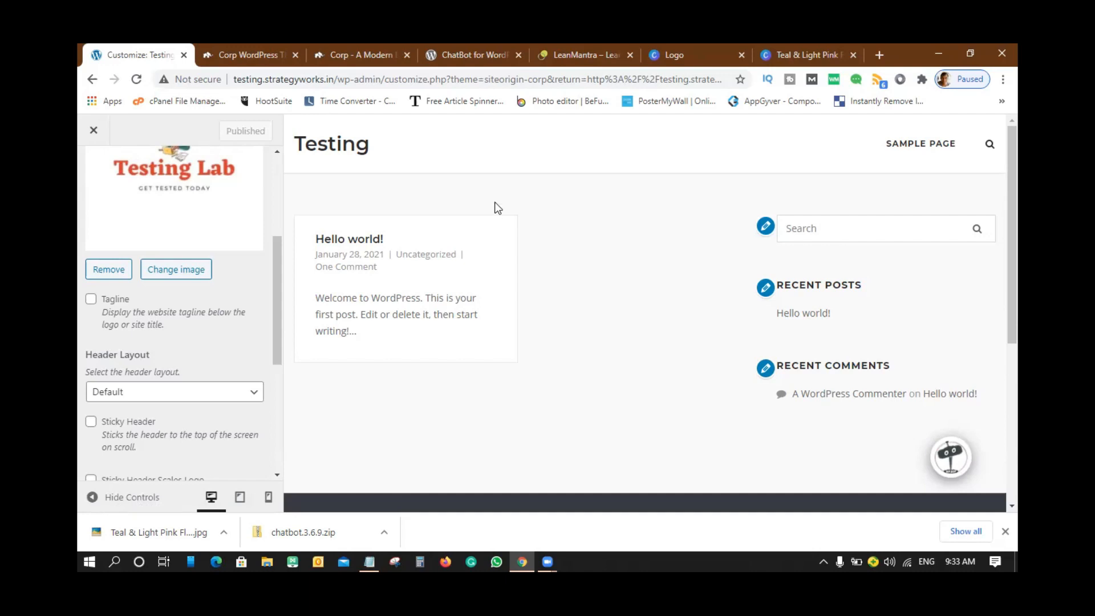
pyautogui.click(880, 51)
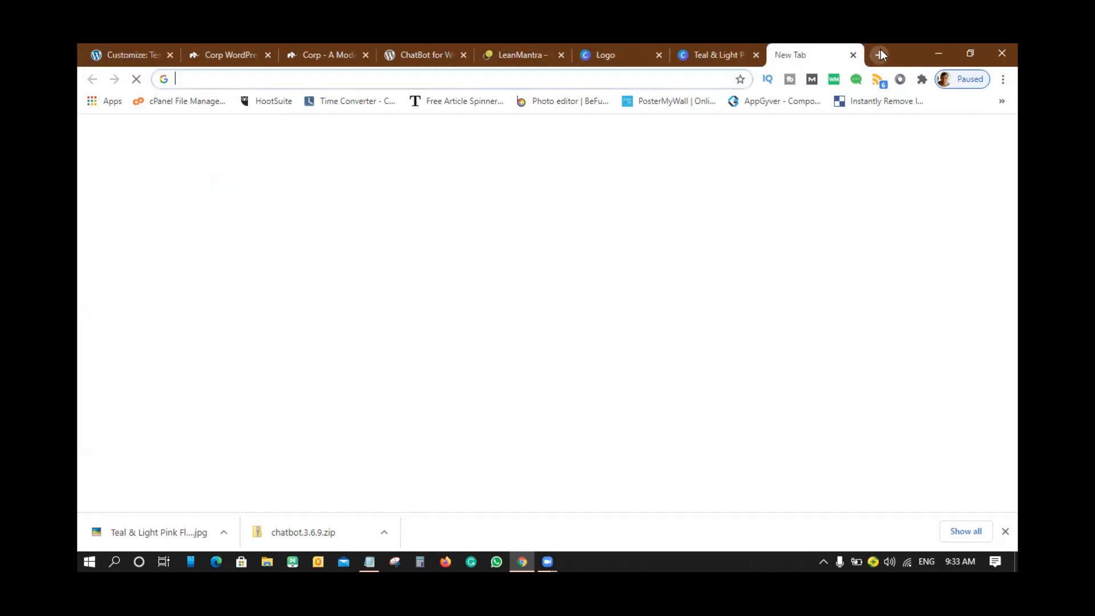
pyautogui.write('test')
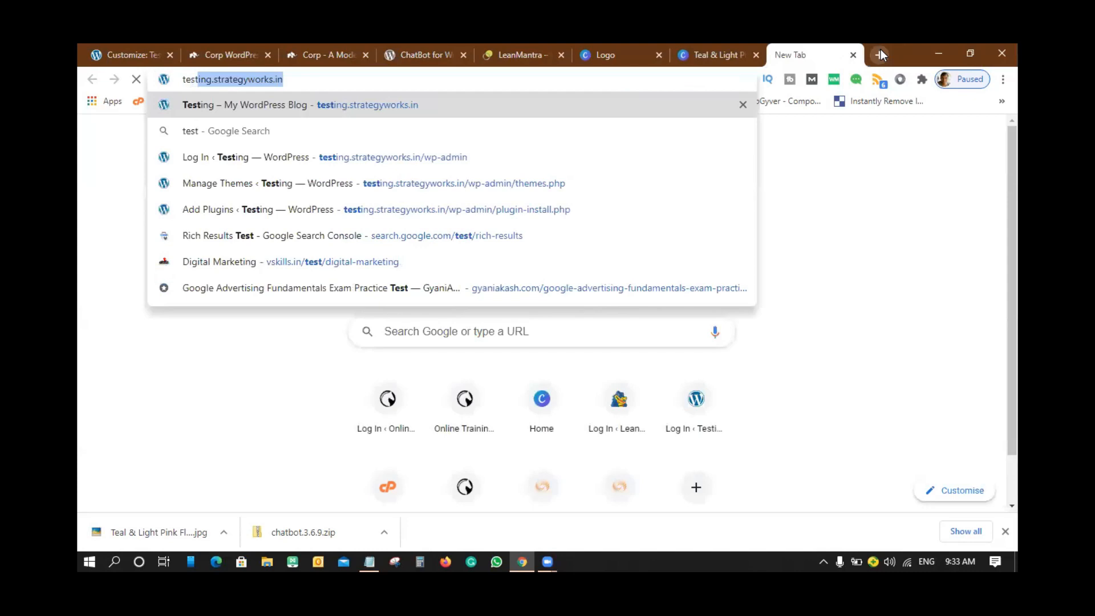
pyautogui.press('Return')
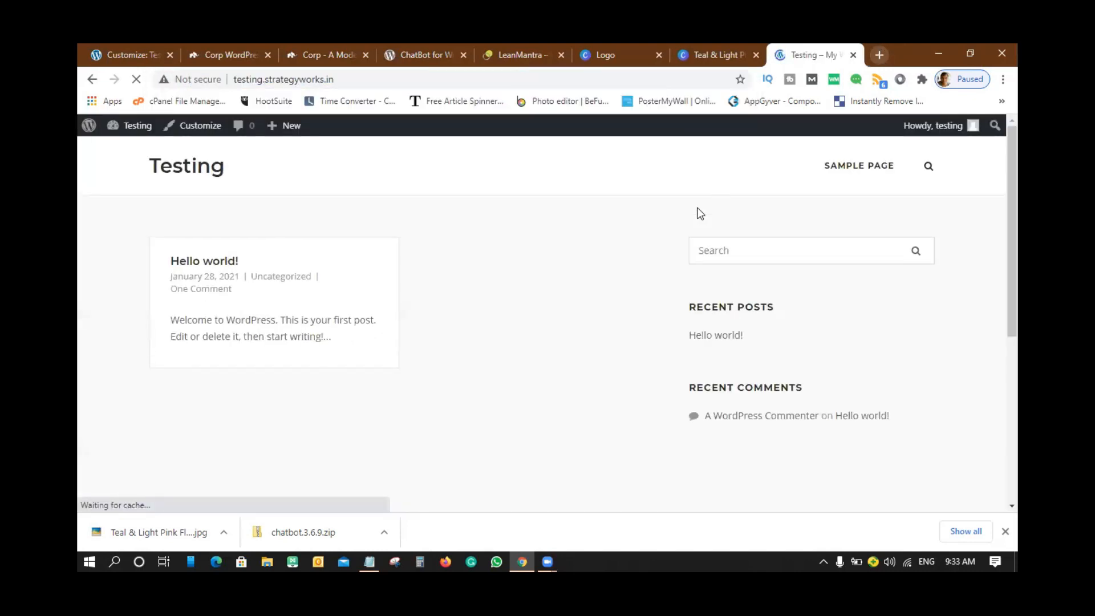
pyautogui.scroll(-5, 716, 229)
pyautogui.scroll(5, 716, 229)
pyautogui.scroll(-5, 715, 230)
pyautogui.scroll(5, 715, 229)
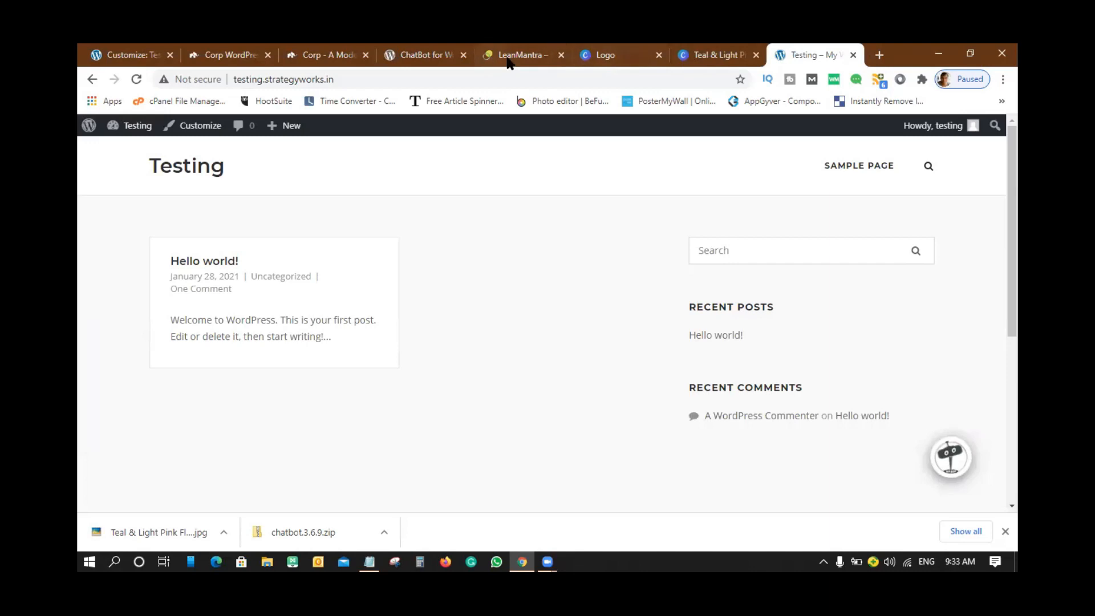
# - Close the LeanMantra tab and review the header settings back in the Customizer
pyautogui.click(525, 56)
pyautogui.click(561, 55)
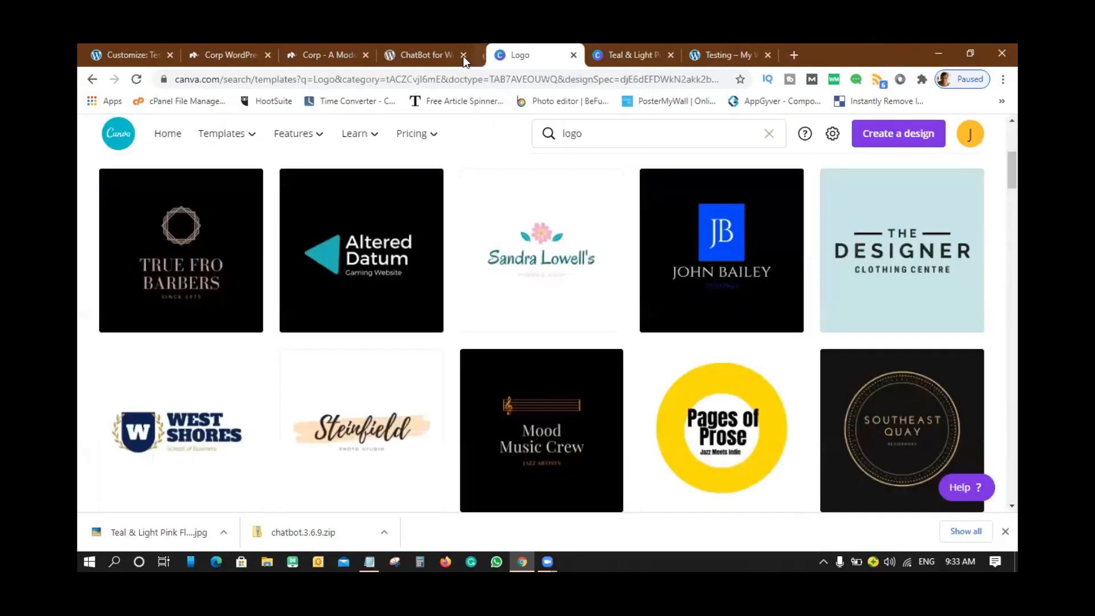
pyautogui.click(114, 50)
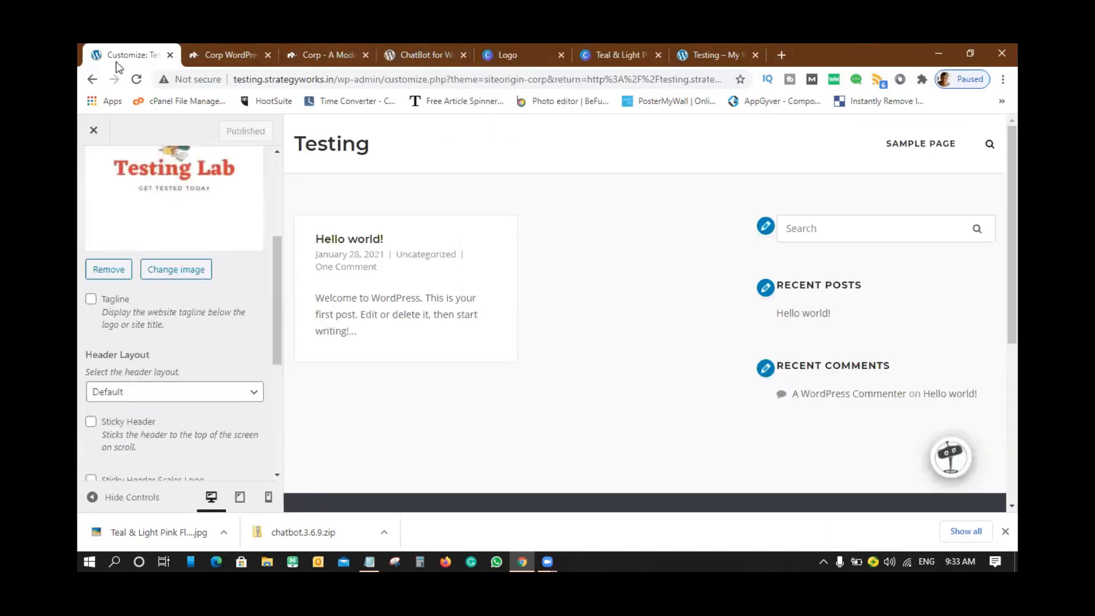
pyautogui.scroll(3, 200, 332)
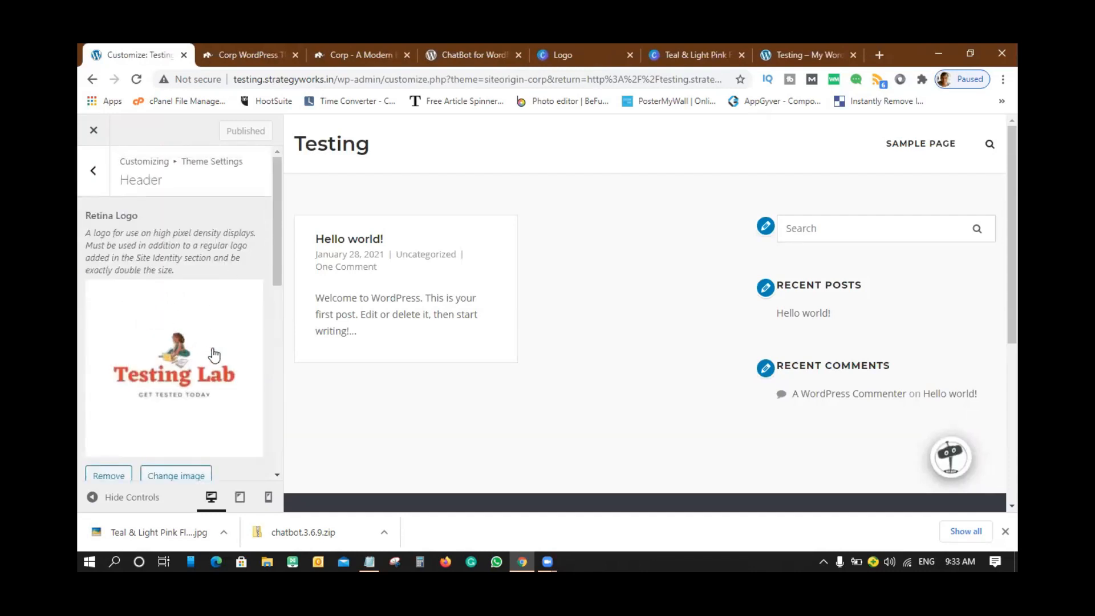
pyautogui.scroll(-2, 214, 355)
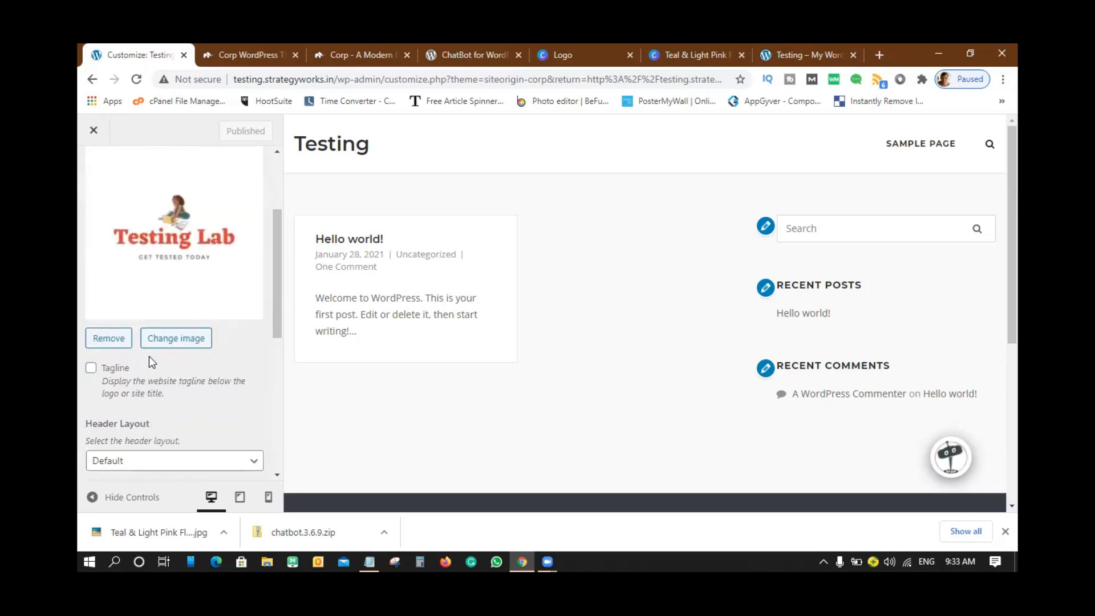
pyautogui.scroll(-1, 164, 371)
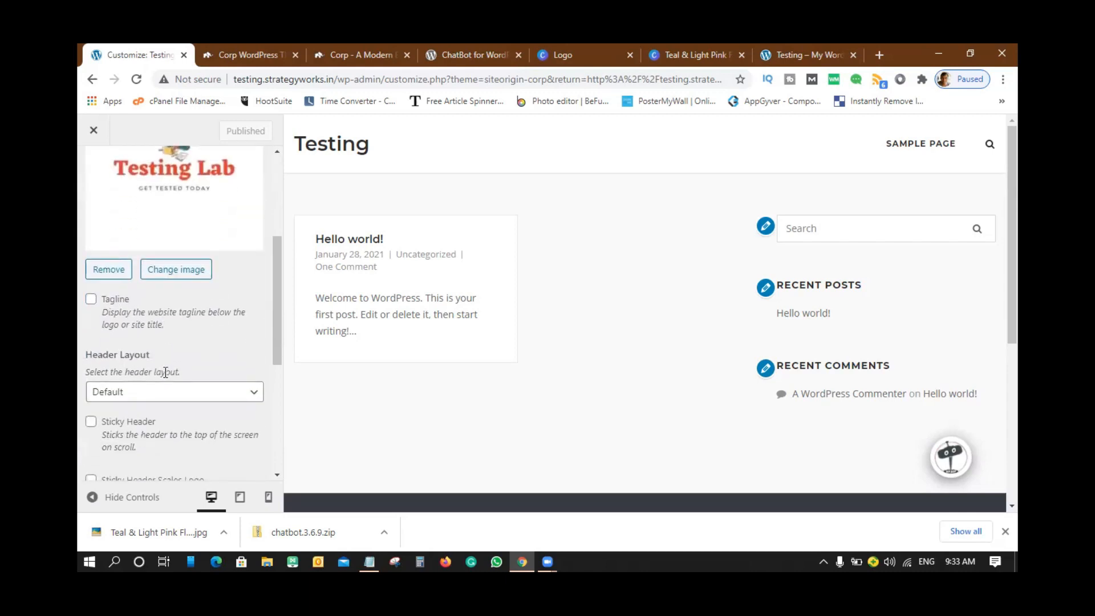
pyautogui.scroll(-1, 164, 371)
pyautogui.scroll(-3, 197, 411)
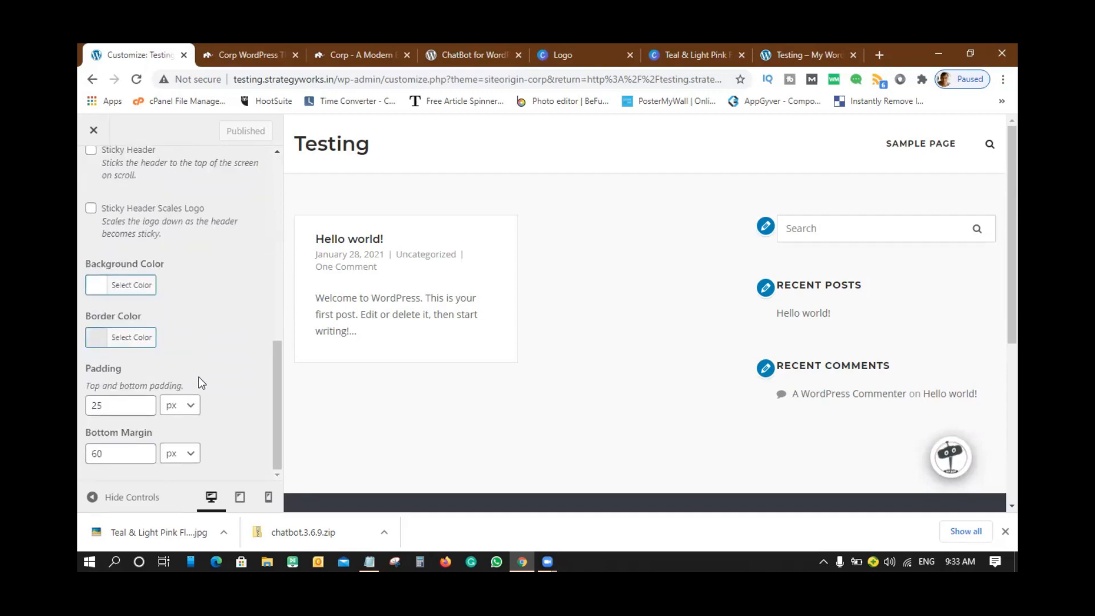
pyautogui.scroll(5, 198, 376)
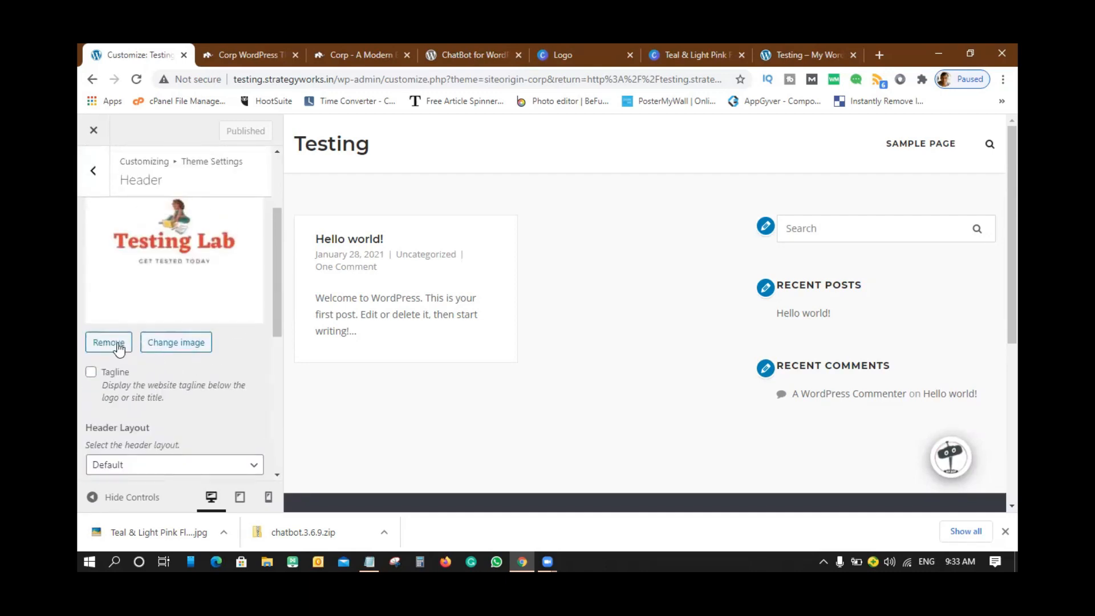
# - Set Header Layout to Centered and check Sticky Header Scales Logo, keeping tagline and sticky header off
pyautogui.click(91, 372)
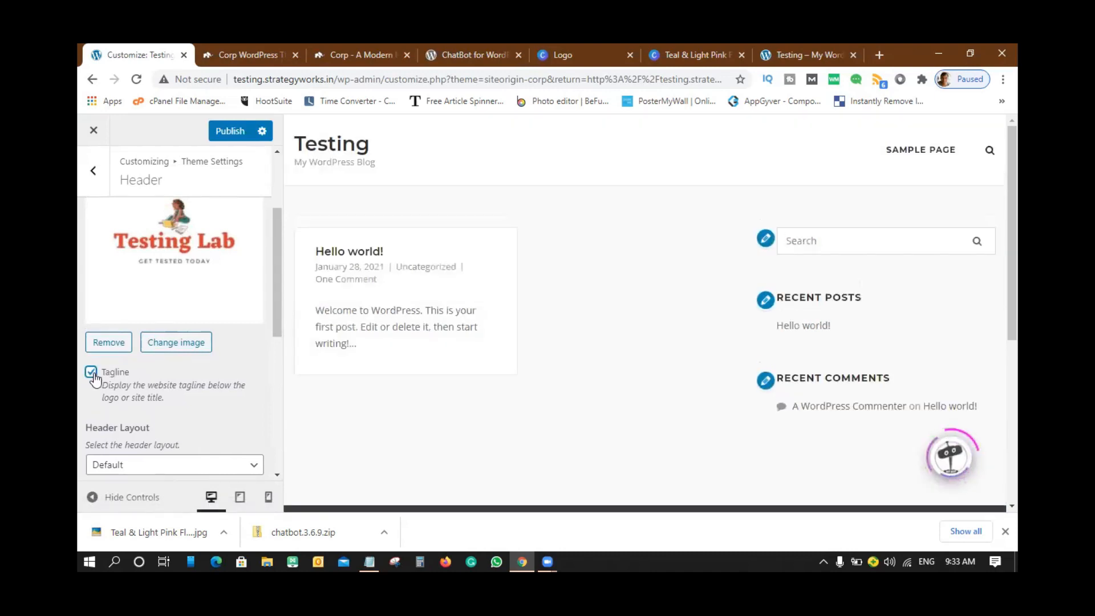
pyautogui.click(94, 375)
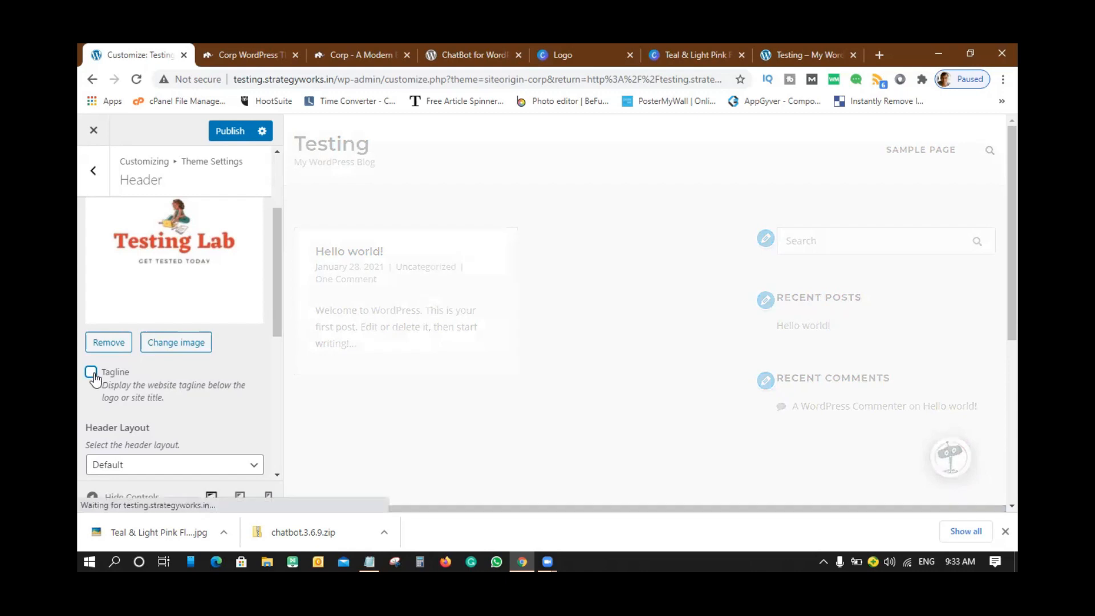
pyautogui.scroll(-4, 164, 372)
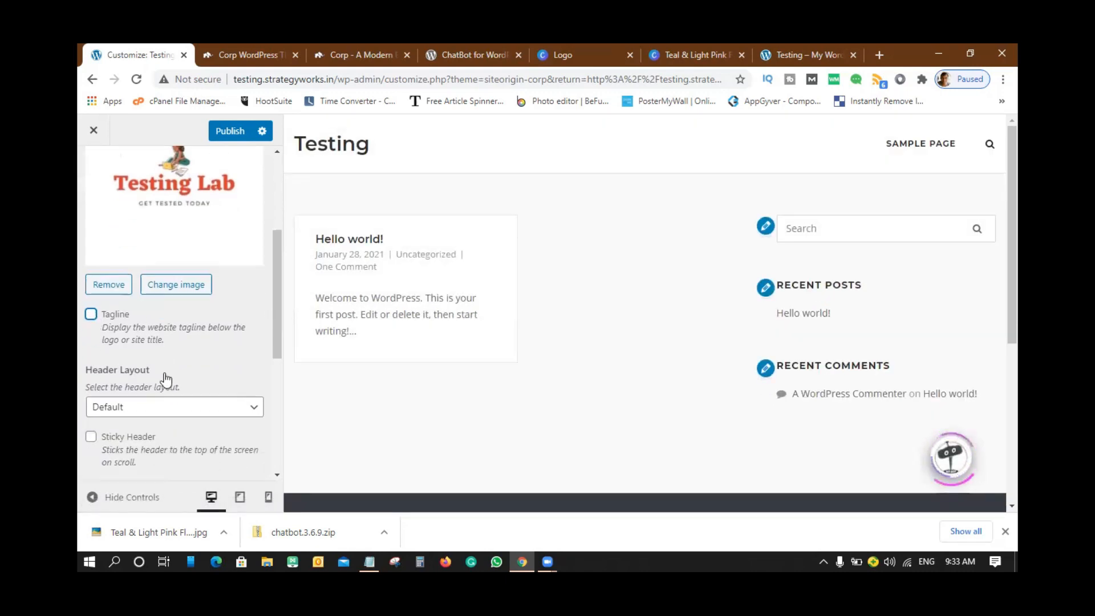
pyautogui.click(162, 260)
pyautogui.click(139, 286)
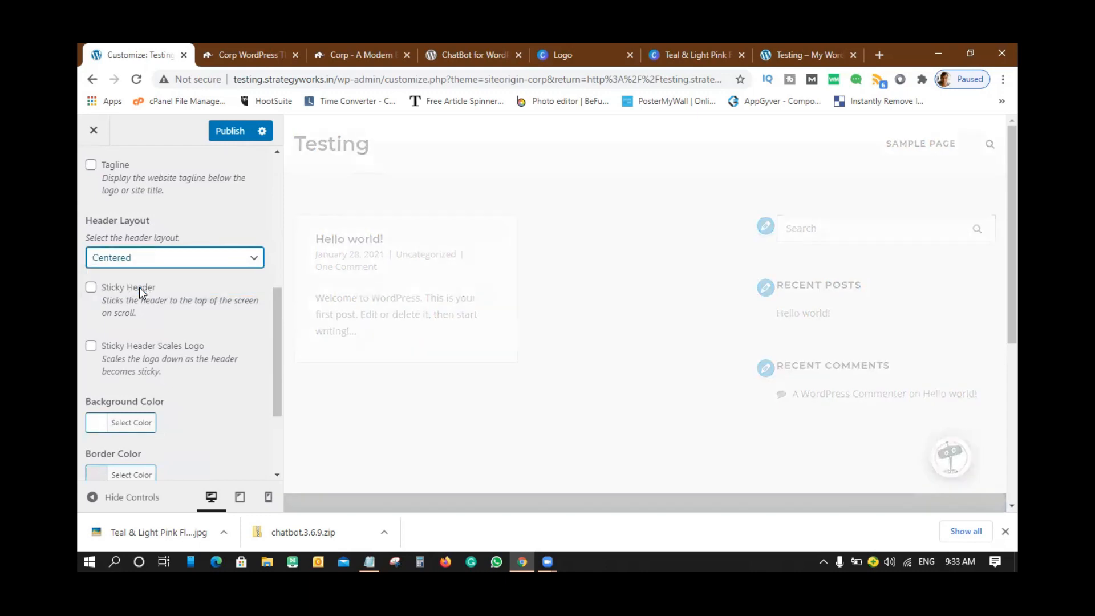
pyautogui.click(91, 288)
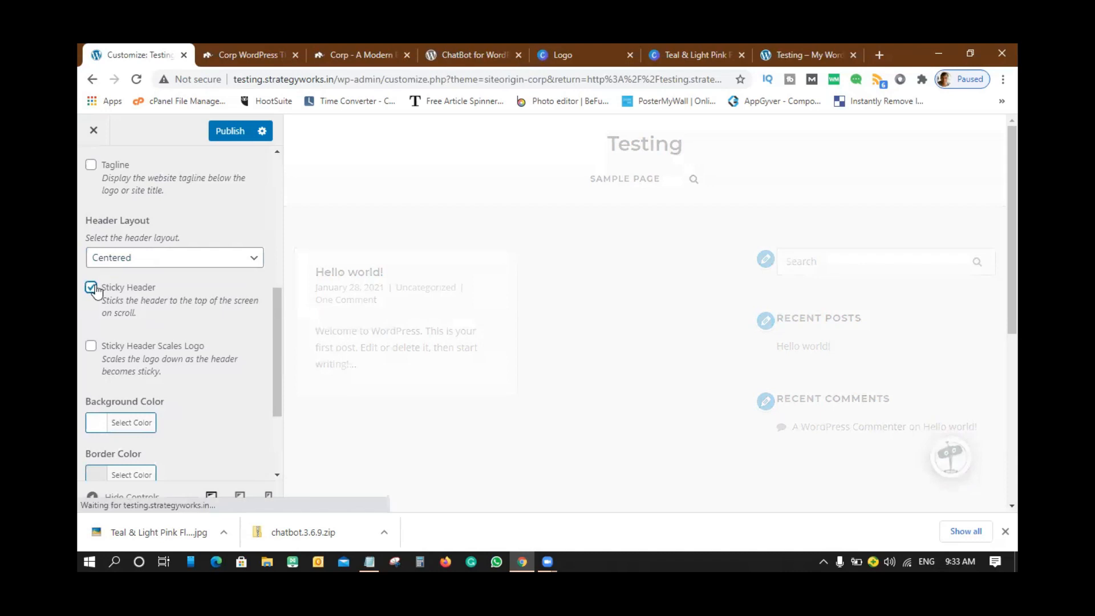
pyautogui.scroll(-10, 654, 304)
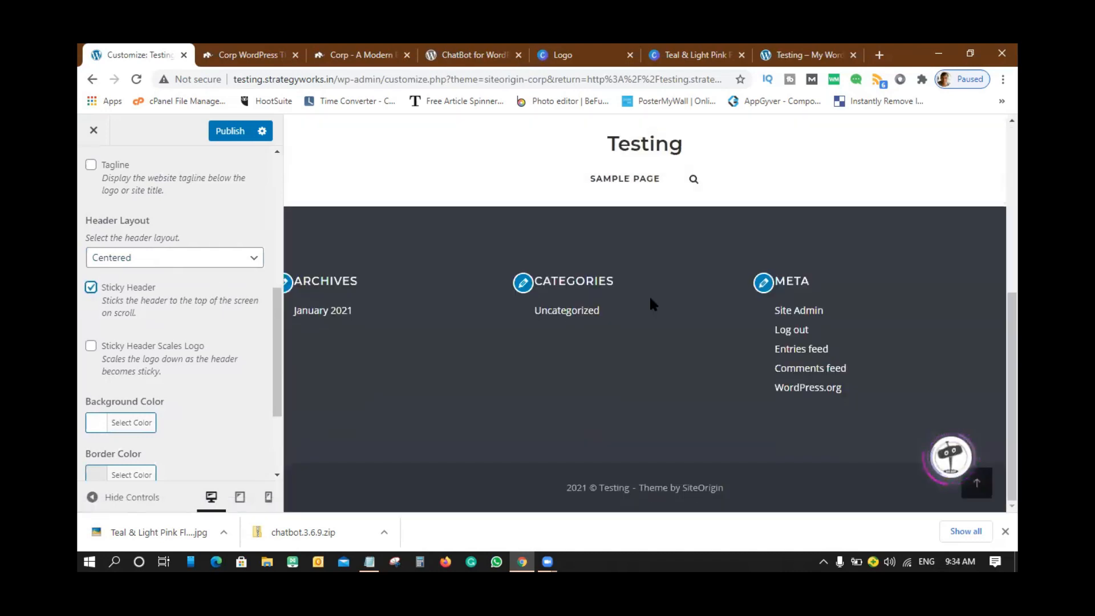
pyautogui.scroll(10, 649, 296)
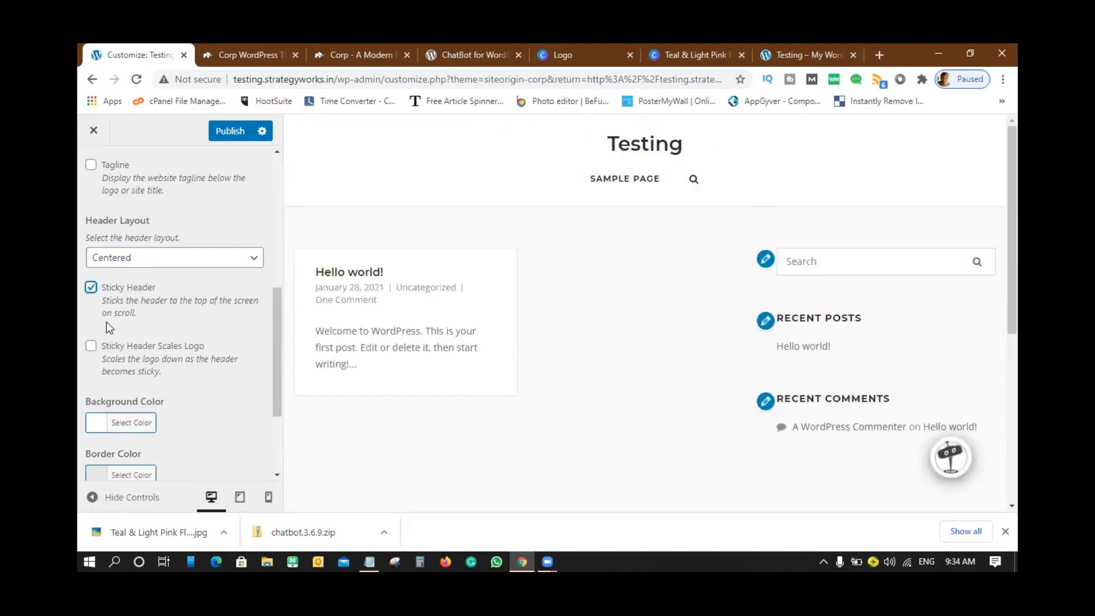
pyautogui.click(92, 287)
pyautogui.click(91, 346)
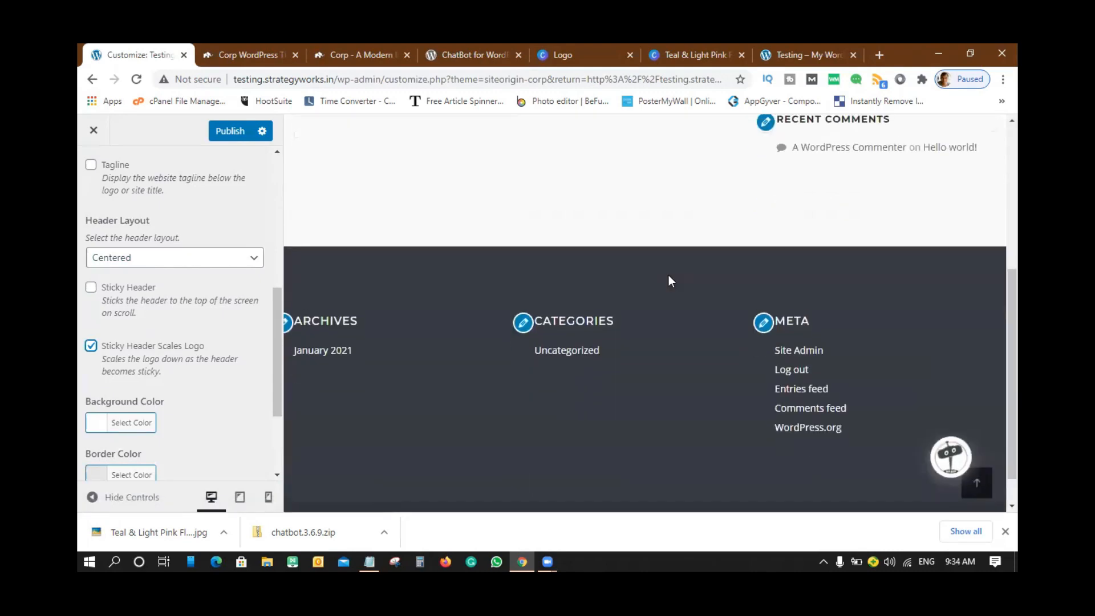
pyautogui.scroll(-3, 180, 394)
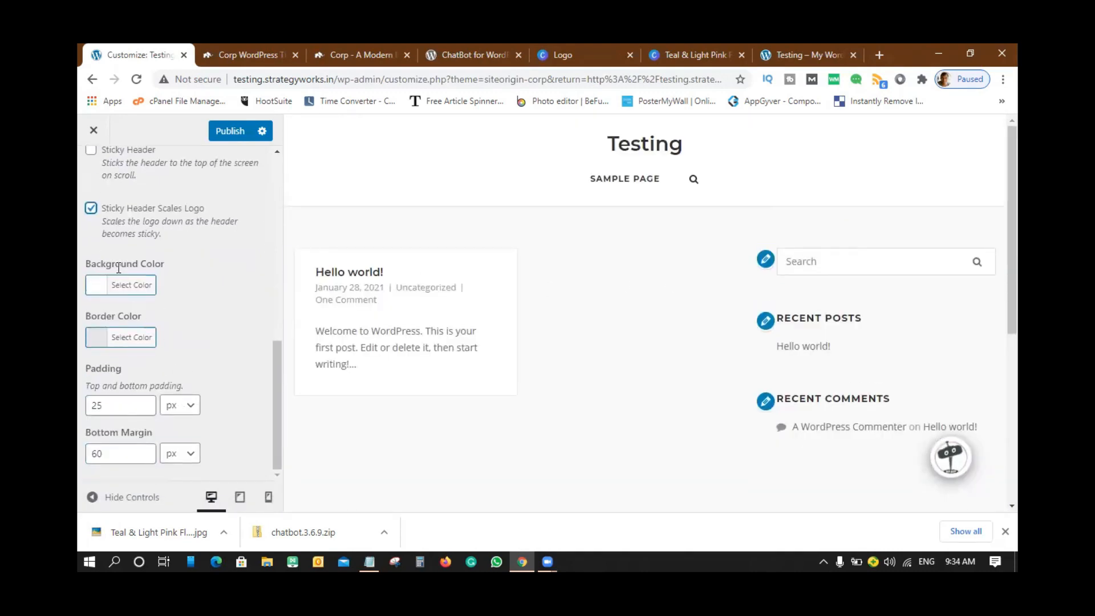
# - Try several grey header background colours, then reset the background to its default white
pyautogui.click(142, 288)
pyautogui.click(170, 344)
pyautogui.click(147, 377)
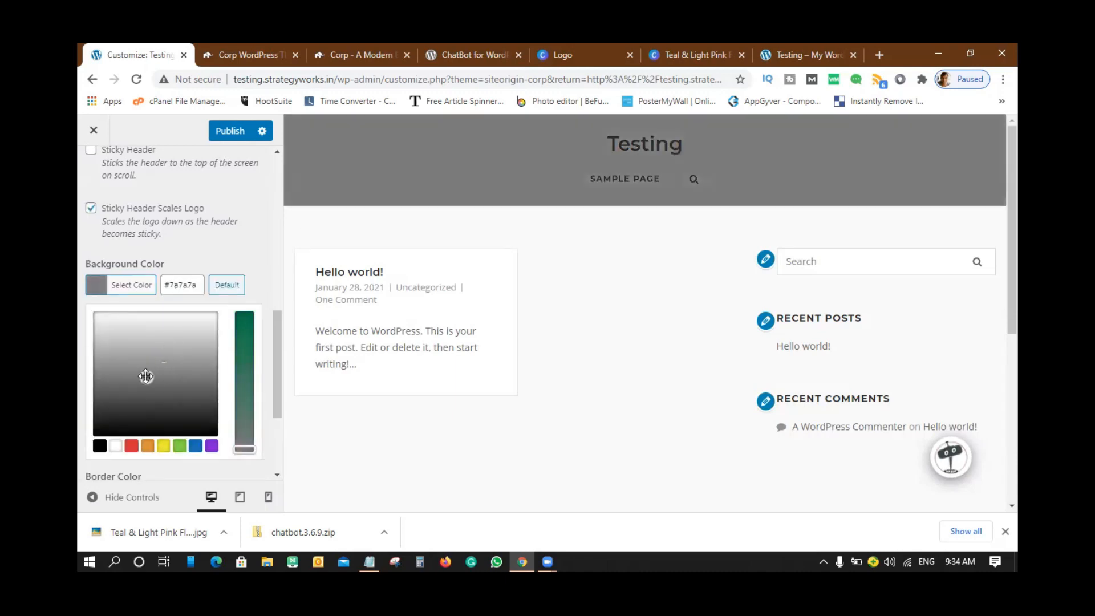
pyautogui.click(173, 340)
pyautogui.click(229, 286)
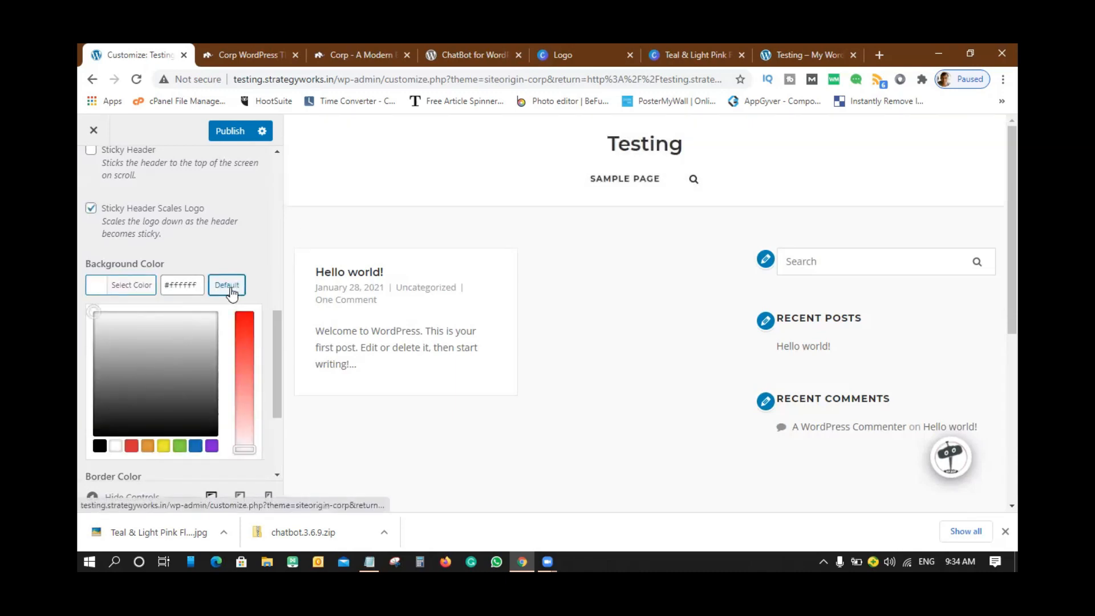
pyautogui.click(265, 242)
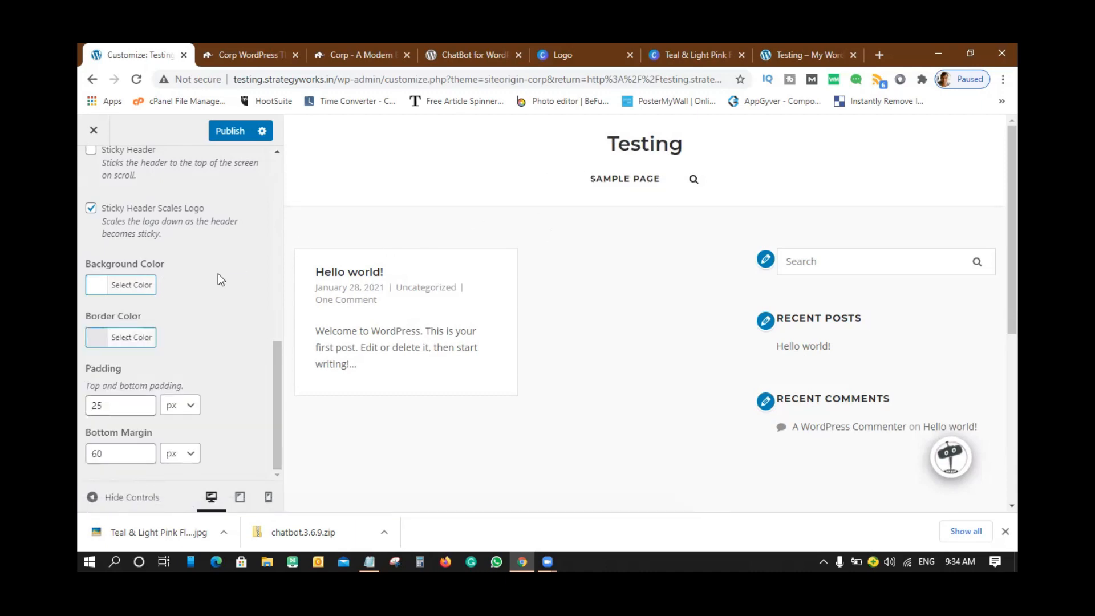
pyautogui.click(140, 288)
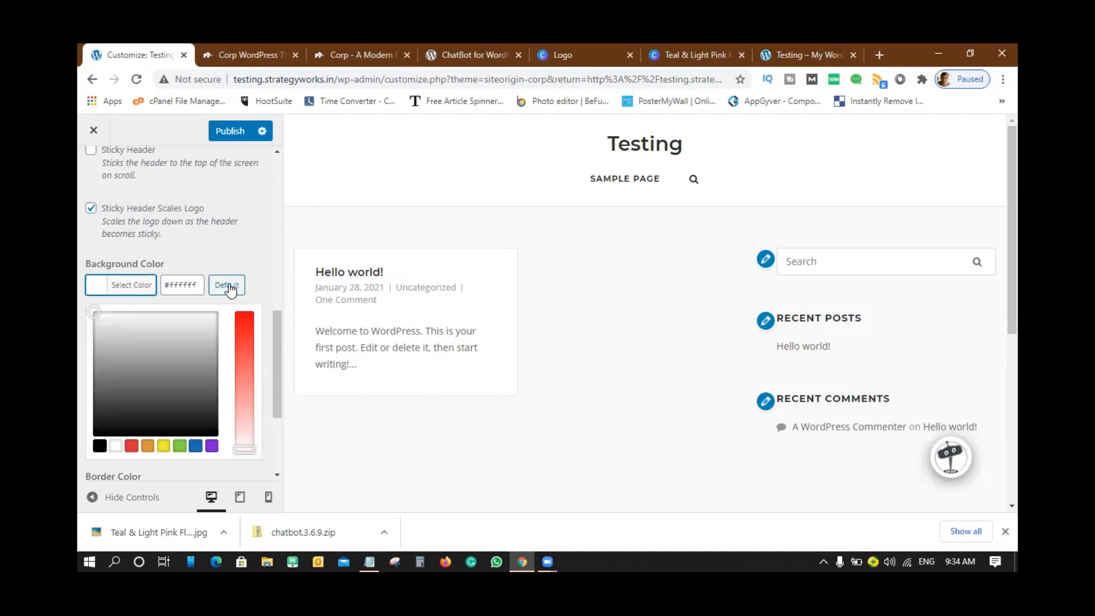
pyautogui.click(228, 290)
pyautogui.click(269, 259)
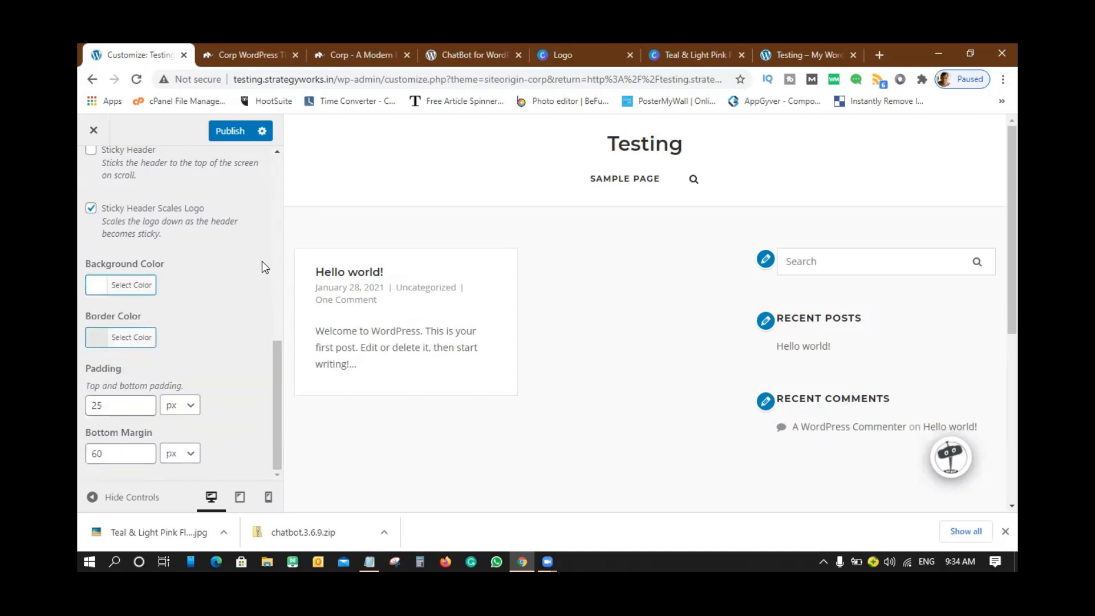
# - Try grey and purple #af07bf header borders, then reset the border to default #e6e6e6
pyautogui.click(102, 343)
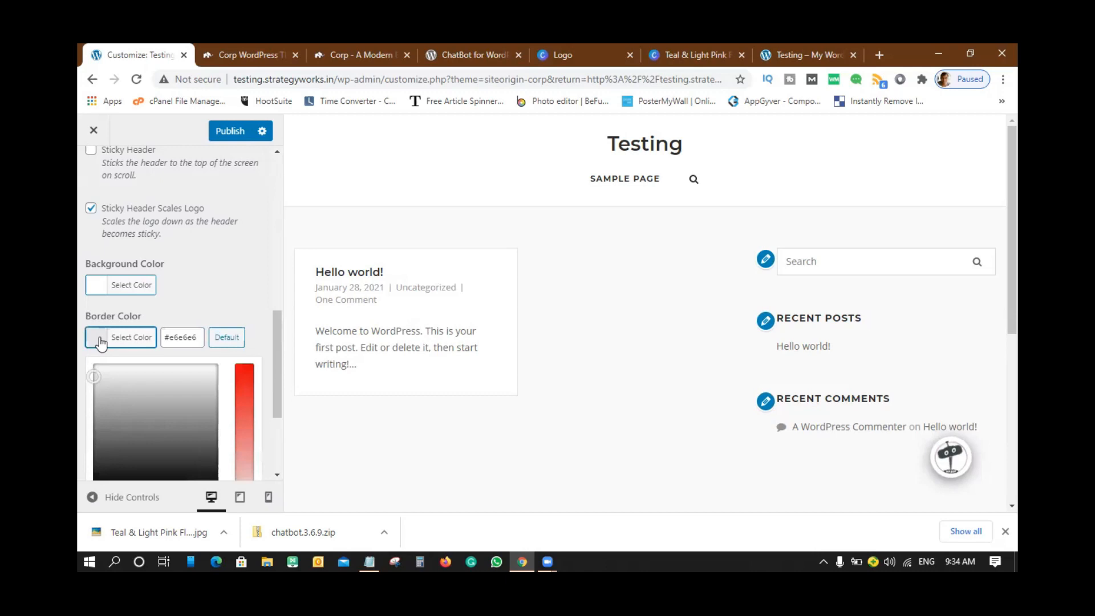
pyautogui.click(197, 394)
pyautogui.click(246, 378)
pyautogui.click(267, 379)
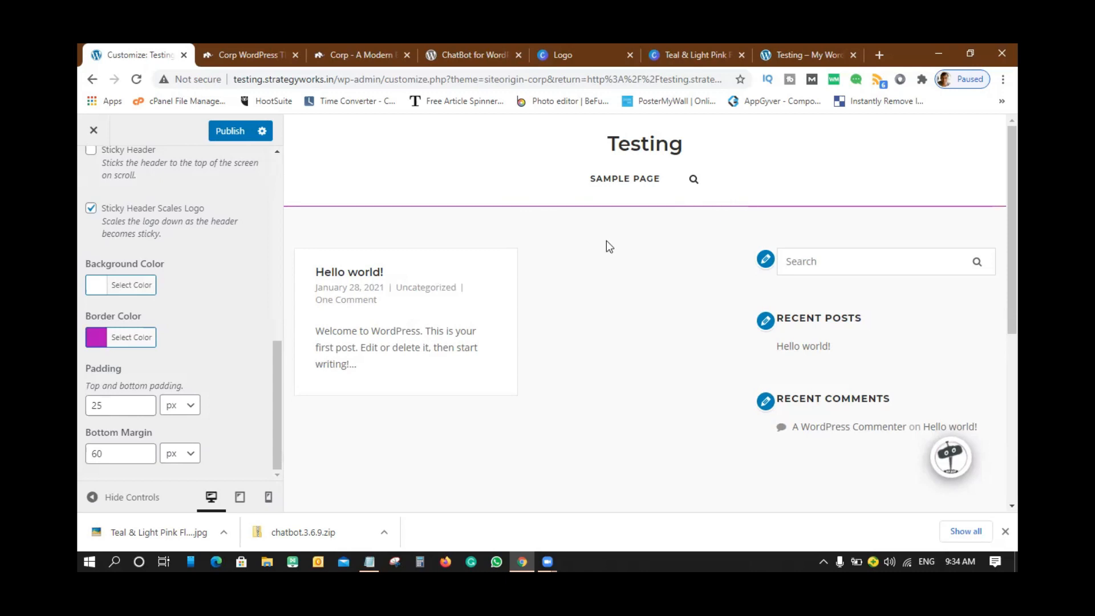
pyautogui.click(146, 339)
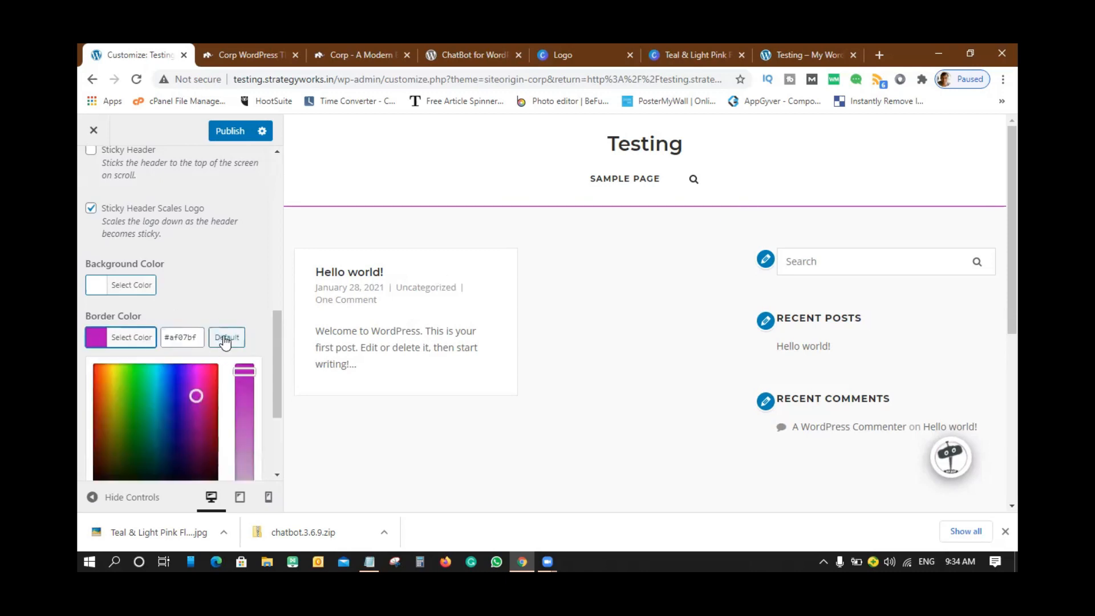
pyautogui.click(226, 340)
pyautogui.scroll(-2, 258, 288)
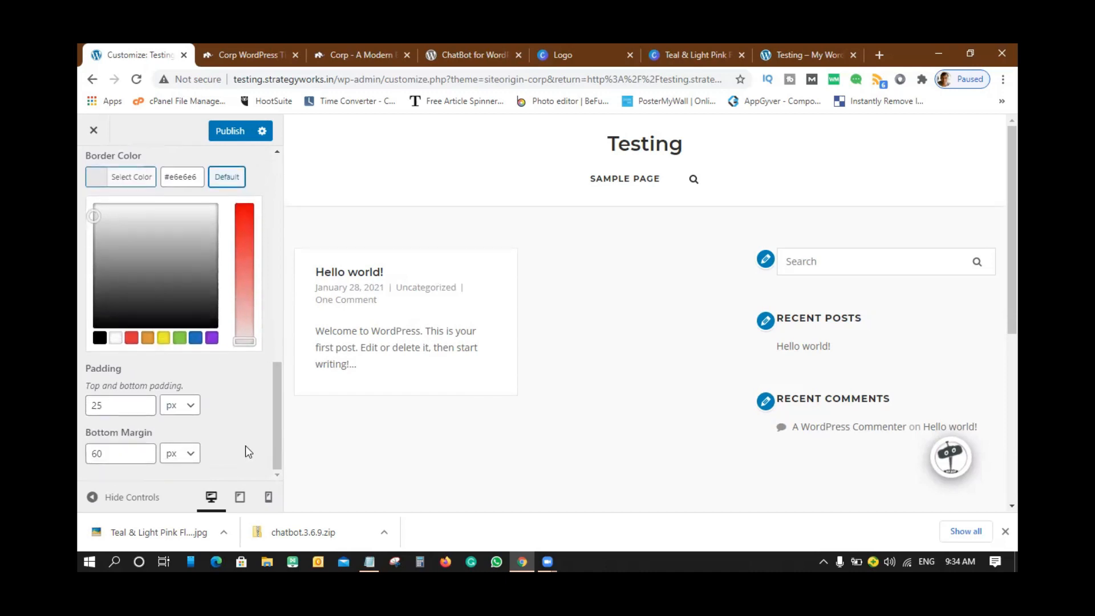
pyautogui.scroll(10, 245, 446)
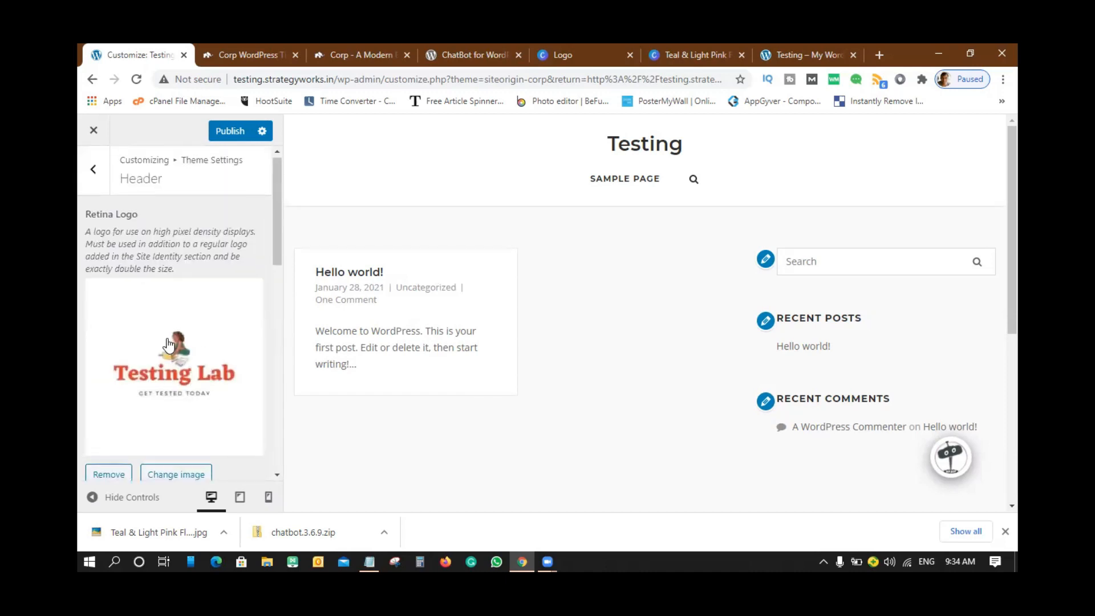
# - From the Retina Logo's Media Library, open the Testing Lab logo image's Edit Media page
pyautogui.scroll(-2, 220, 318)
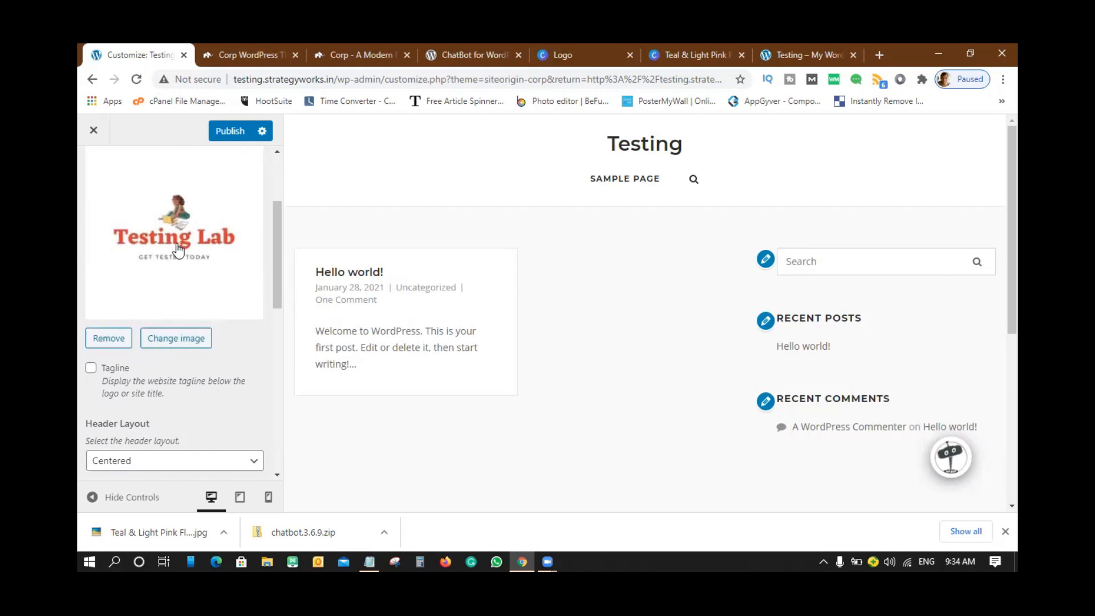
pyautogui.click(176, 225)
pyautogui.click(155, 288)
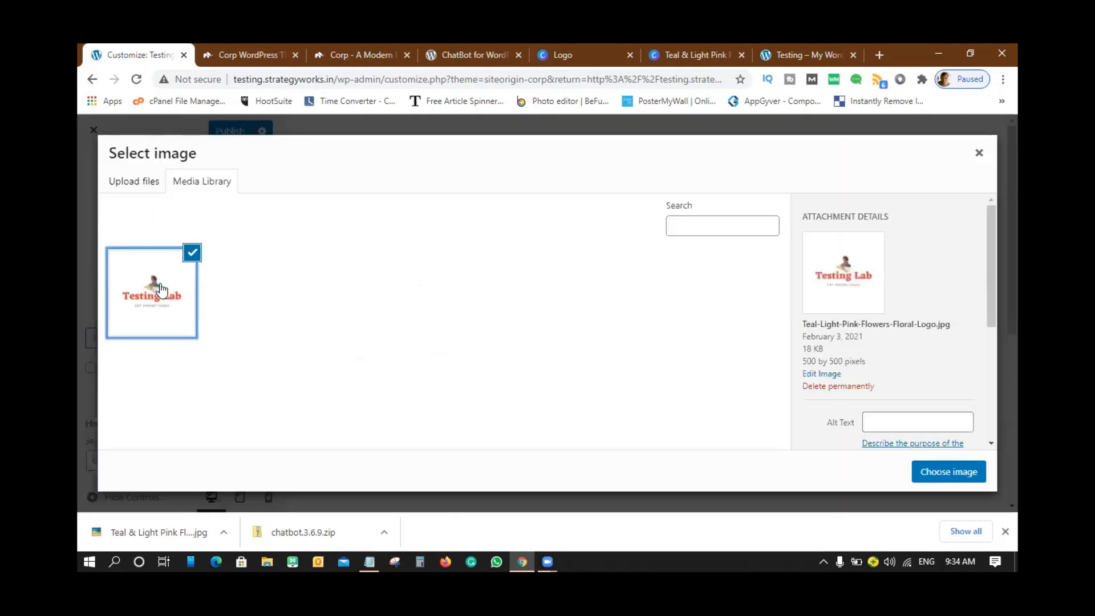
pyautogui.click(821, 374)
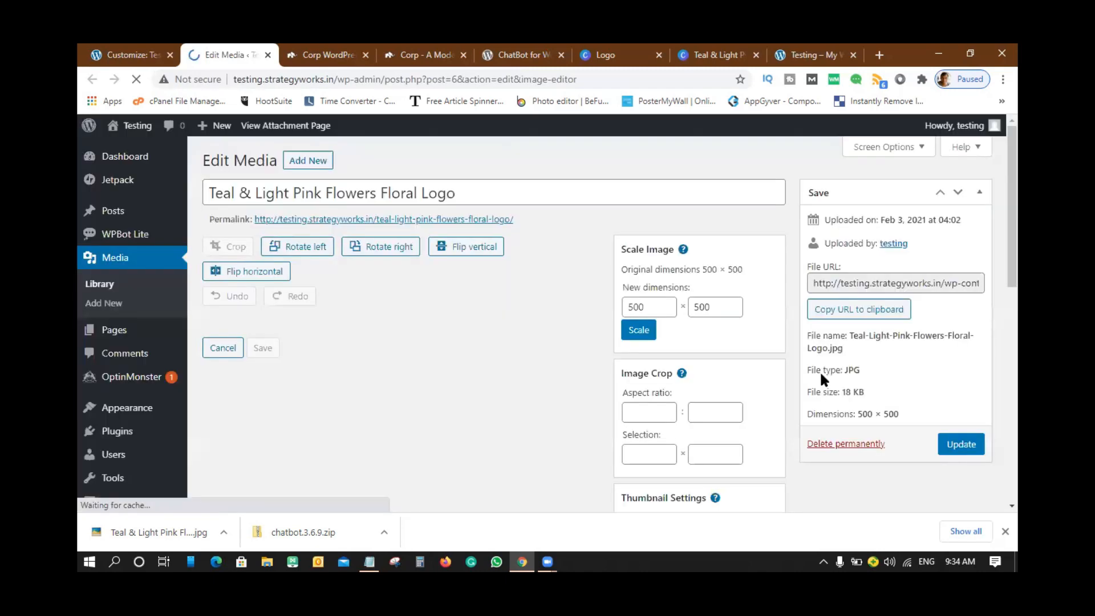
# - Draw a crop box around the logo, trimming the space above and below it and widening it slightly
pyautogui.scroll(-1, 499, 317)
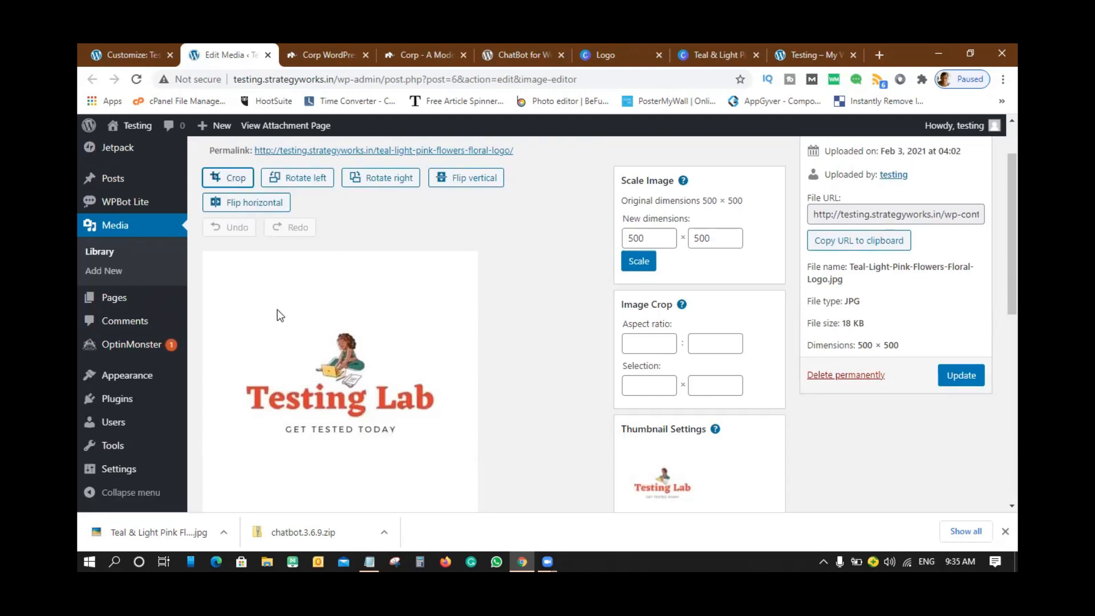
pyautogui.scroll(-4, 324, 313)
pyautogui.scroll(3, 362, 306)
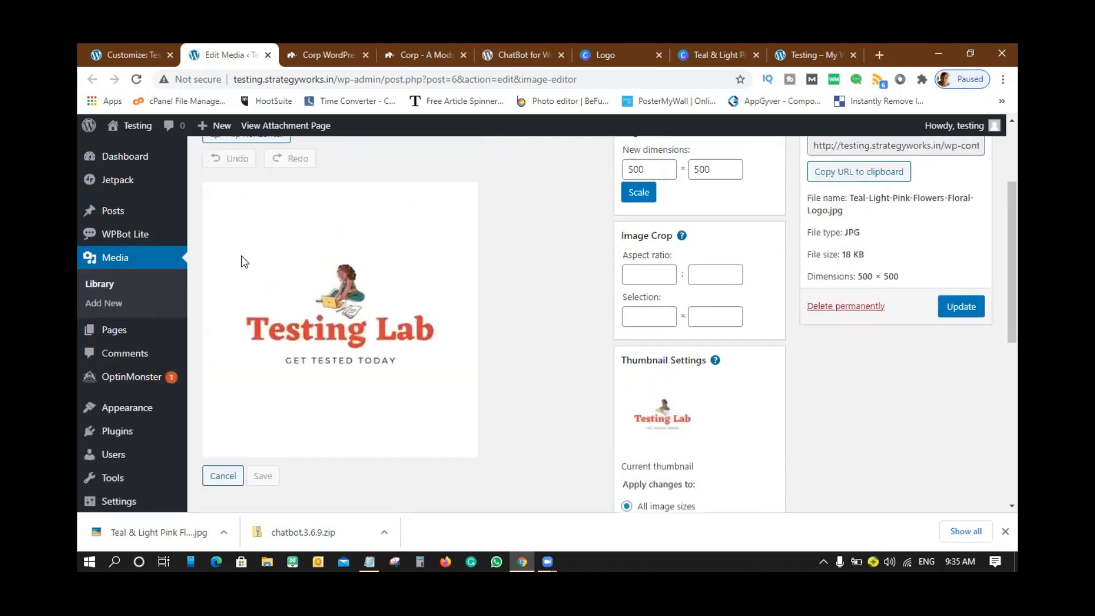
pyautogui.moveTo(225, 250); pyautogui.dragTo(454, 382)
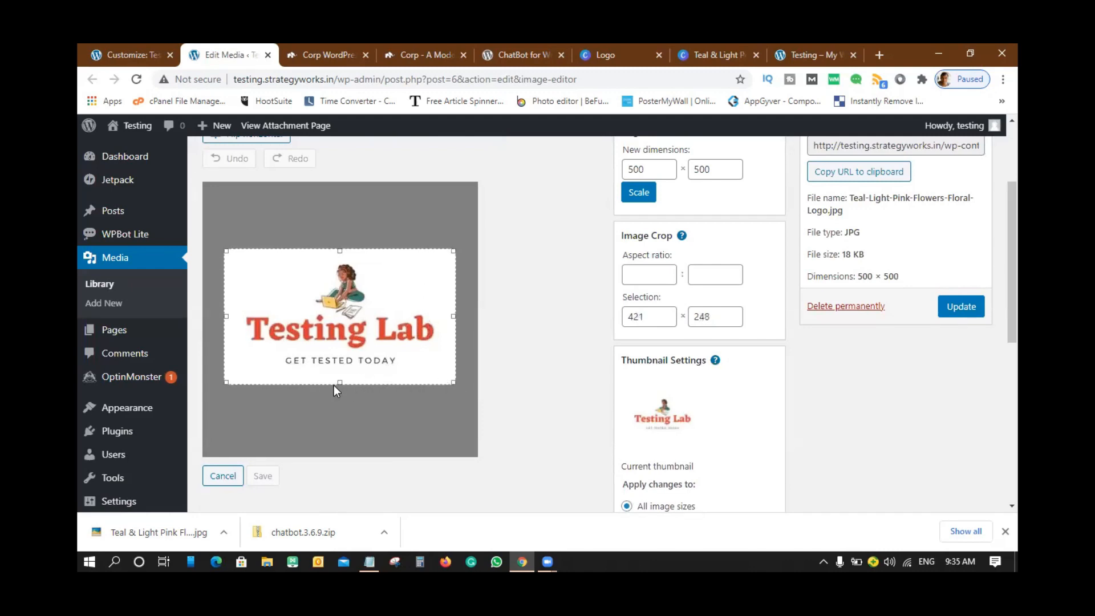
pyautogui.moveTo(339, 382); pyautogui.dragTo(340, 372)
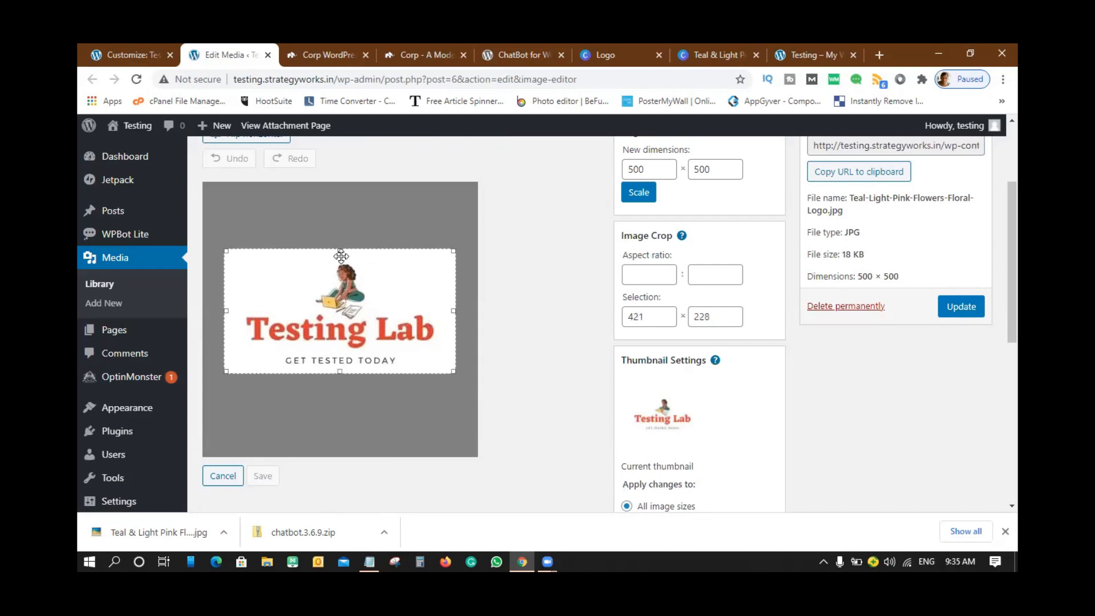
pyautogui.moveTo(339, 253); pyautogui.dragTo(340, 262)
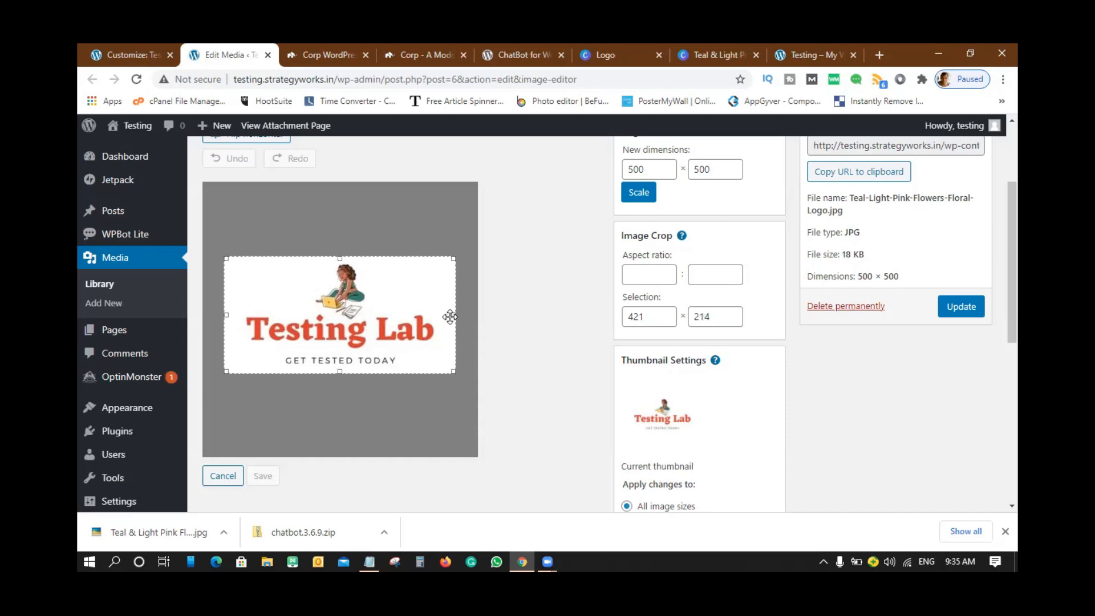
pyautogui.moveTo(457, 317); pyautogui.dragTo(463, 318)
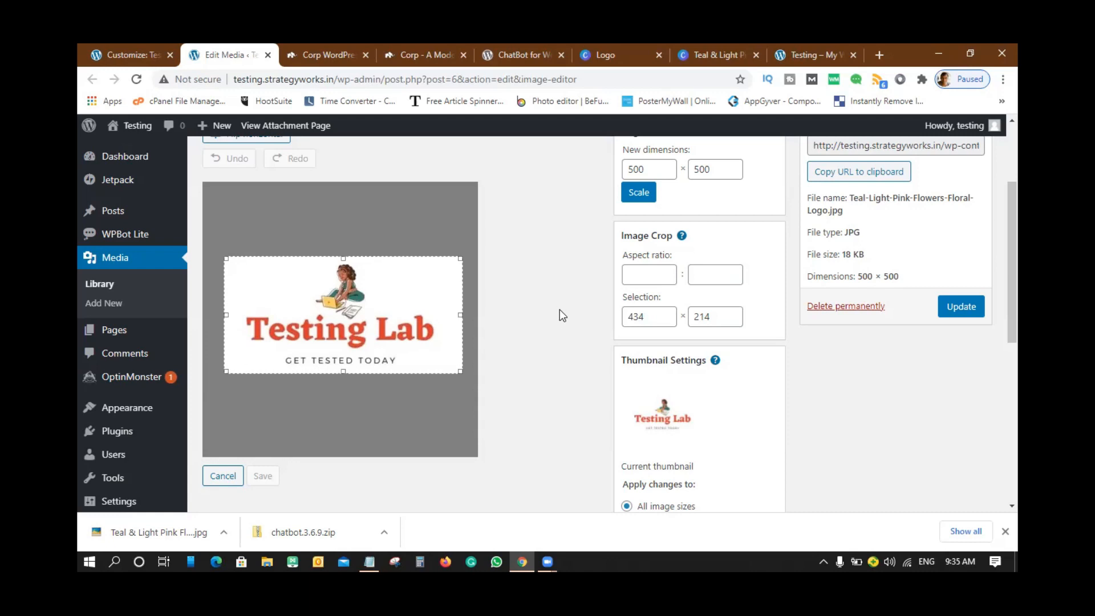
# - Apply the crop to make the image 433 × 213, save it and update the media file
pyautogui.scroll(1, 560, 309)
pyautogui.click(227, 178)
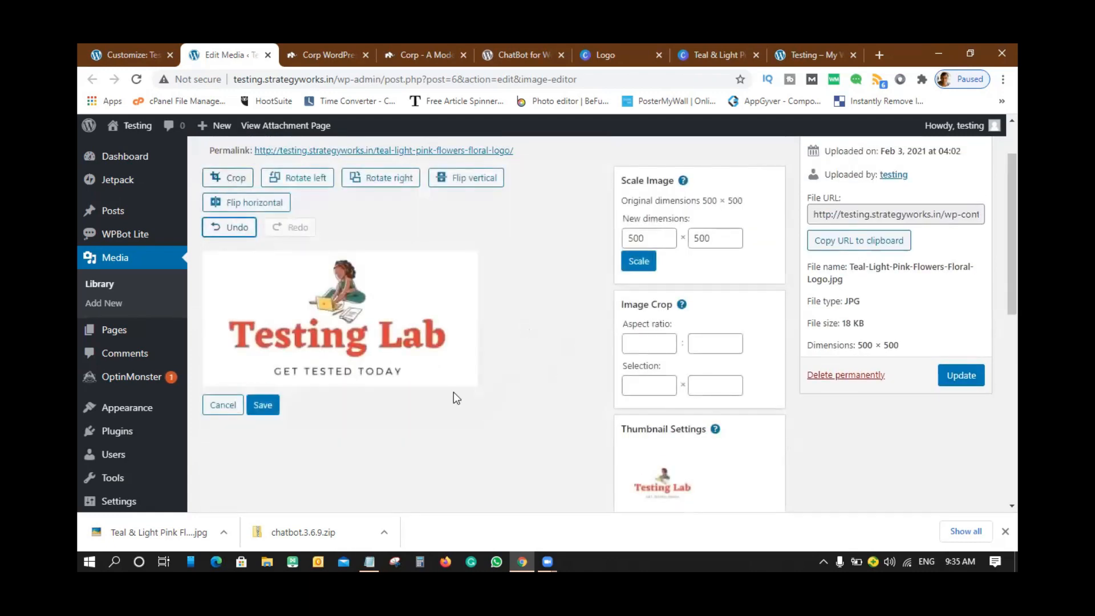
pyautogui.click(262, 404)
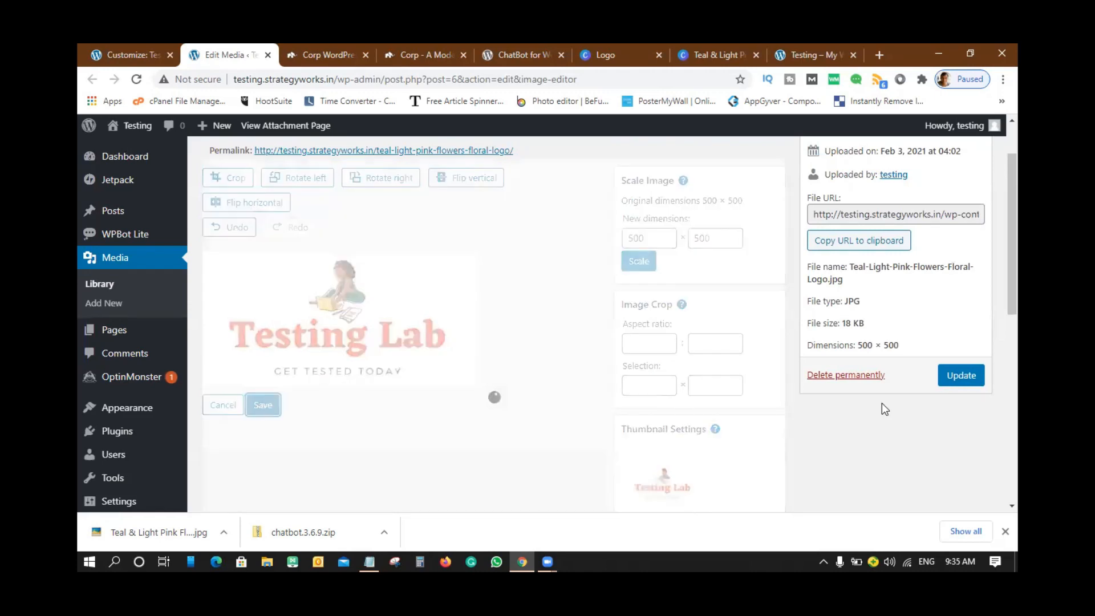
pyautogui.click(962, 376)
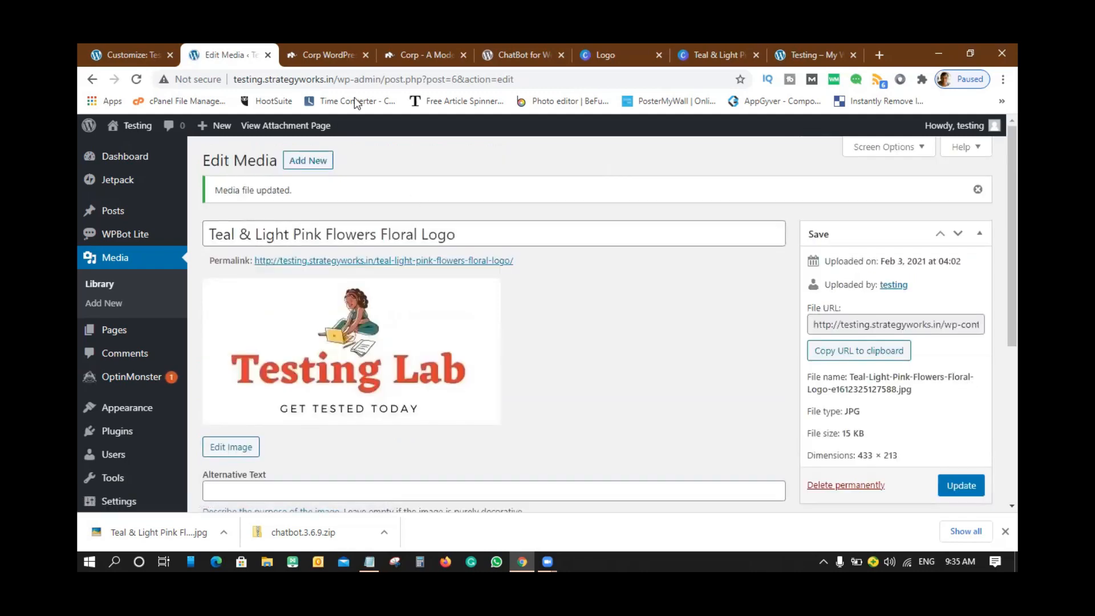
# - Close the Edit Media tab and reload the Customizer on Theme Settings > Header to show the cropped logo
pyautogui.click(268, 55)
pyautogui.click(136, 79)
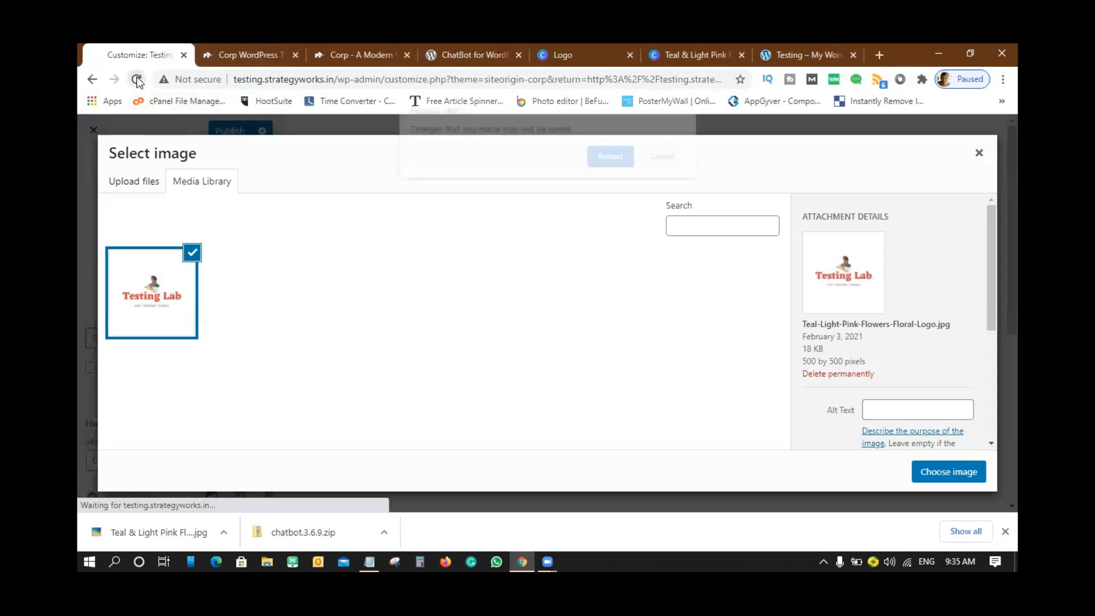
pyautogui.click(612, 159)
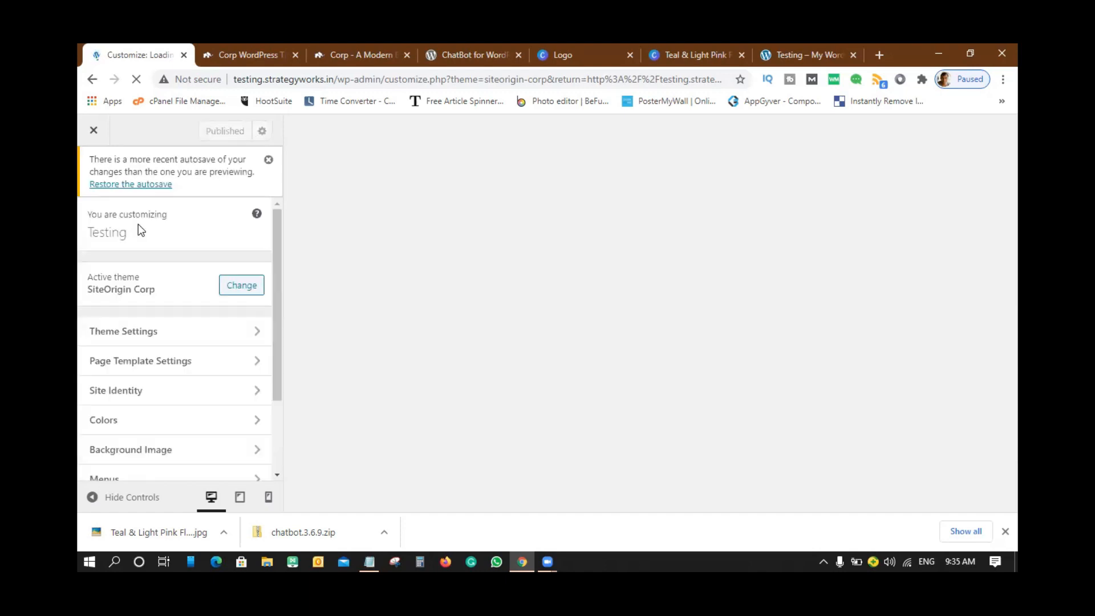
pyautogui.click(269, 160)
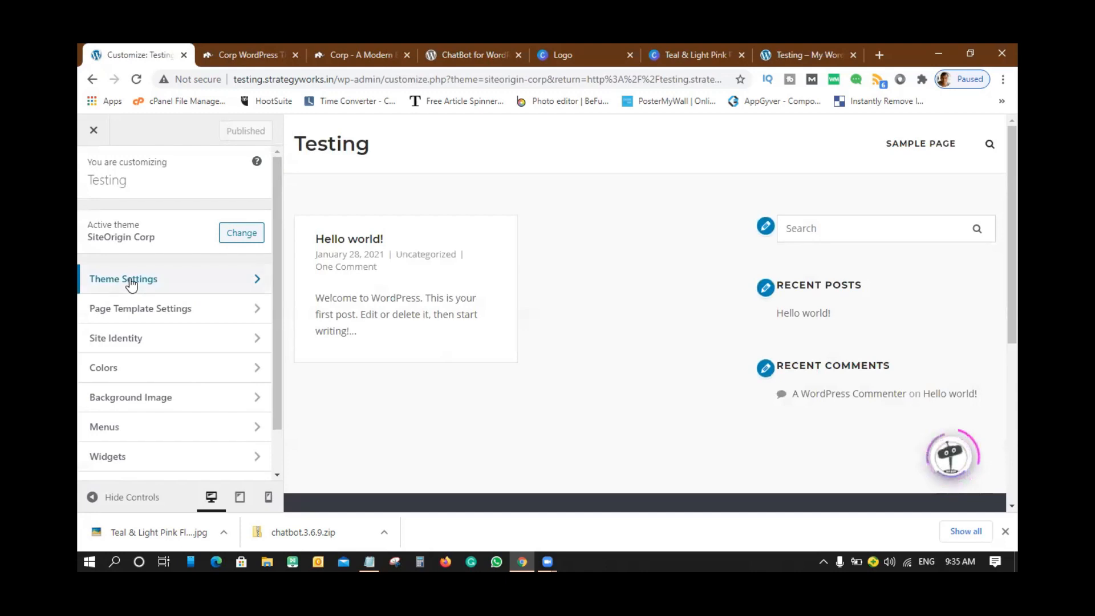
pyautogui.click(134, 282)
pyautogui.click(126, 228)
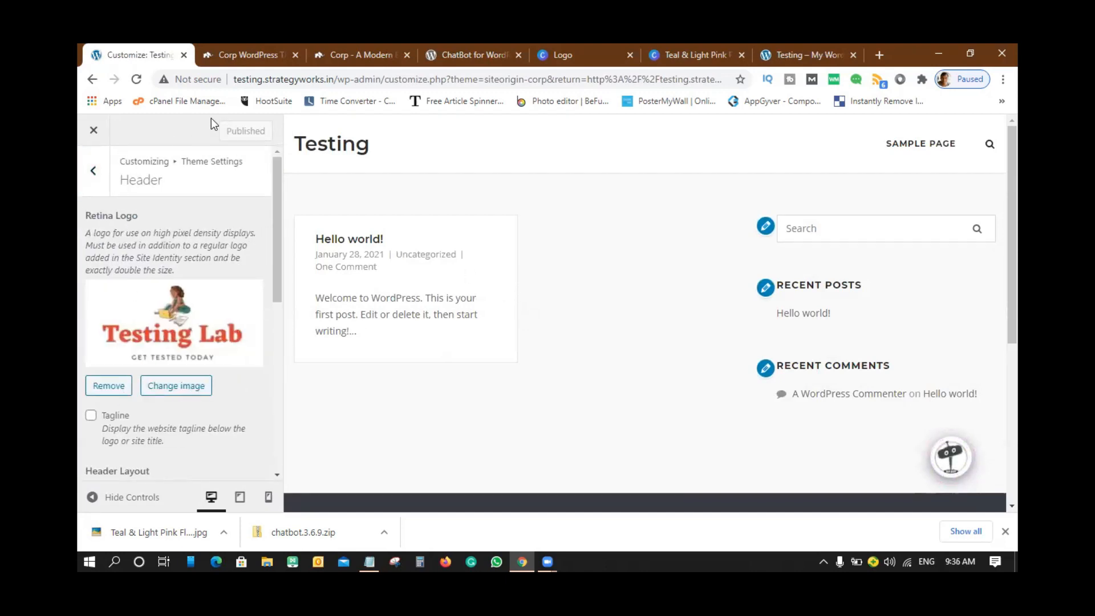
pyautogui.click(137, 80)
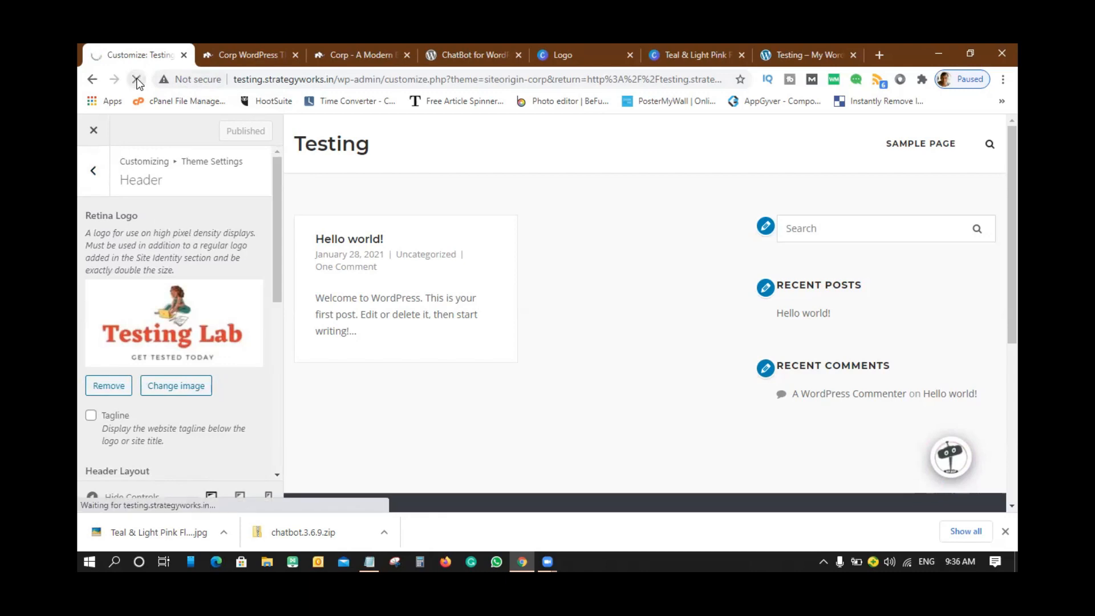
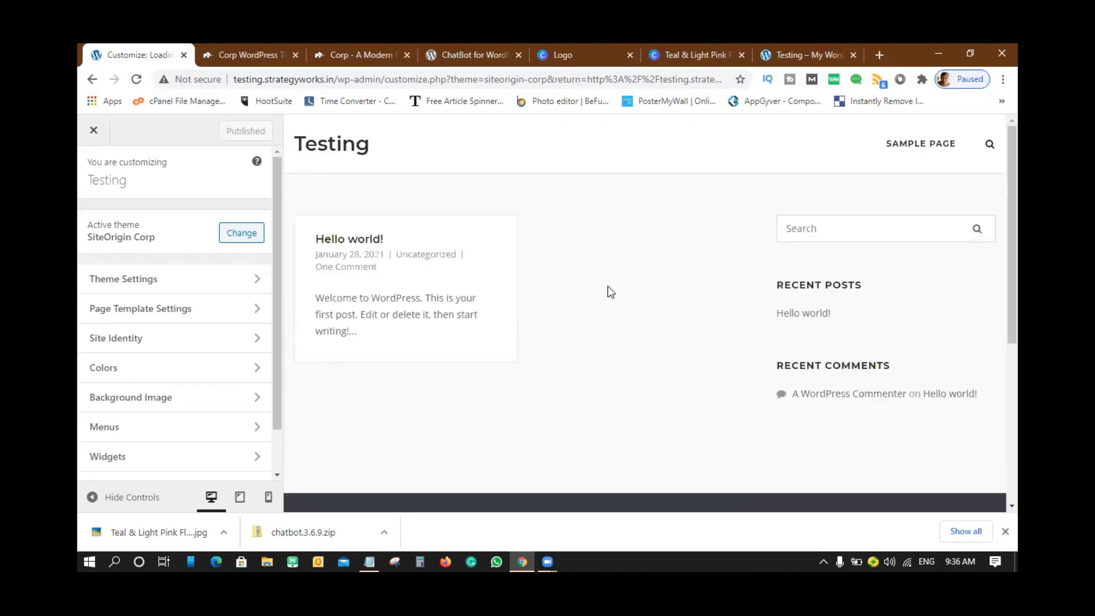
# - Leave the page template settings, open Site Identity, and bring up the logo picker's file browser
pyautogui.click(188, 311)
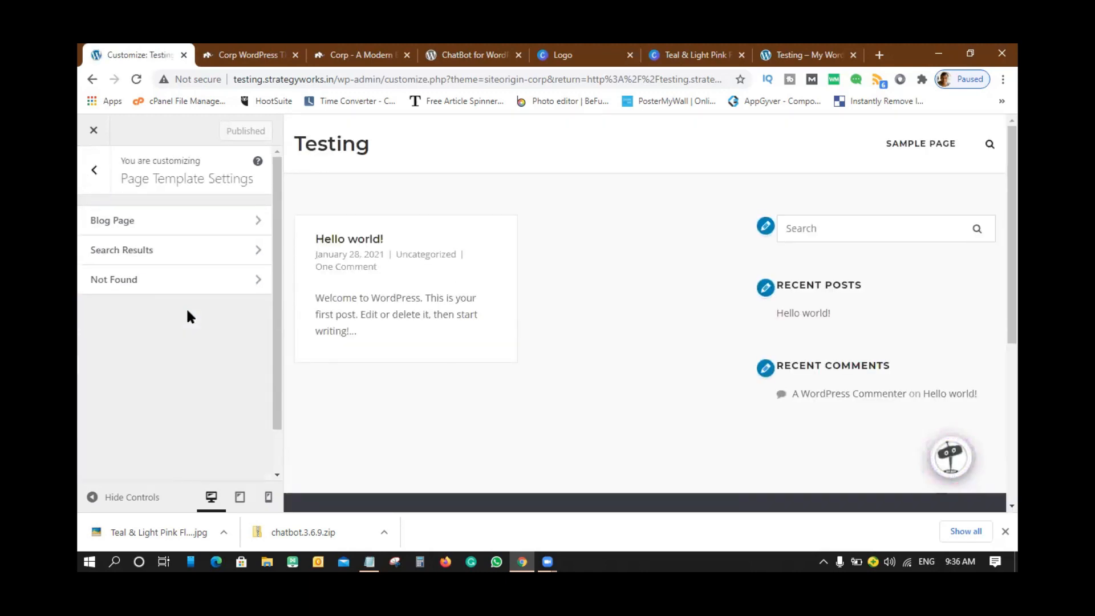
pyautogui.click(91, 169)
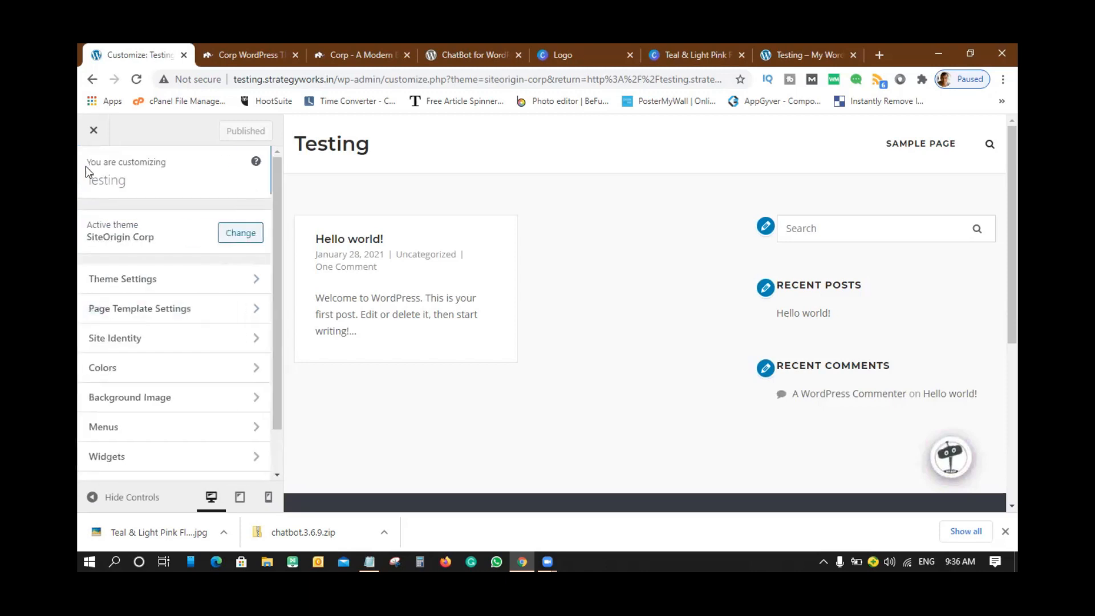
pyautogui.click(155, 338)
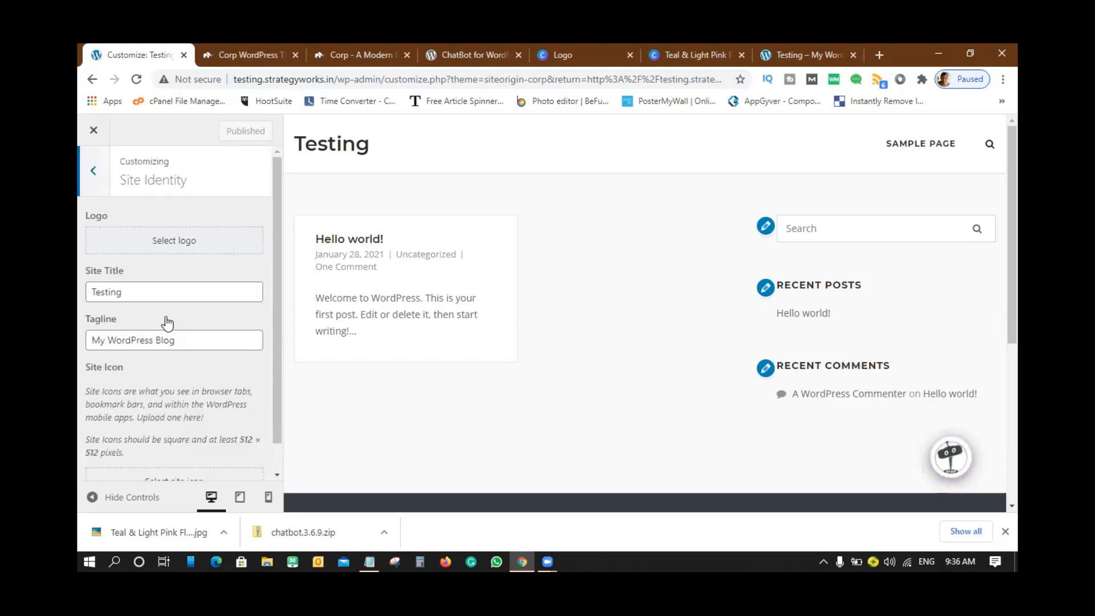
pyautogui.click(178, 240)
pyautogui.click(542, 357)
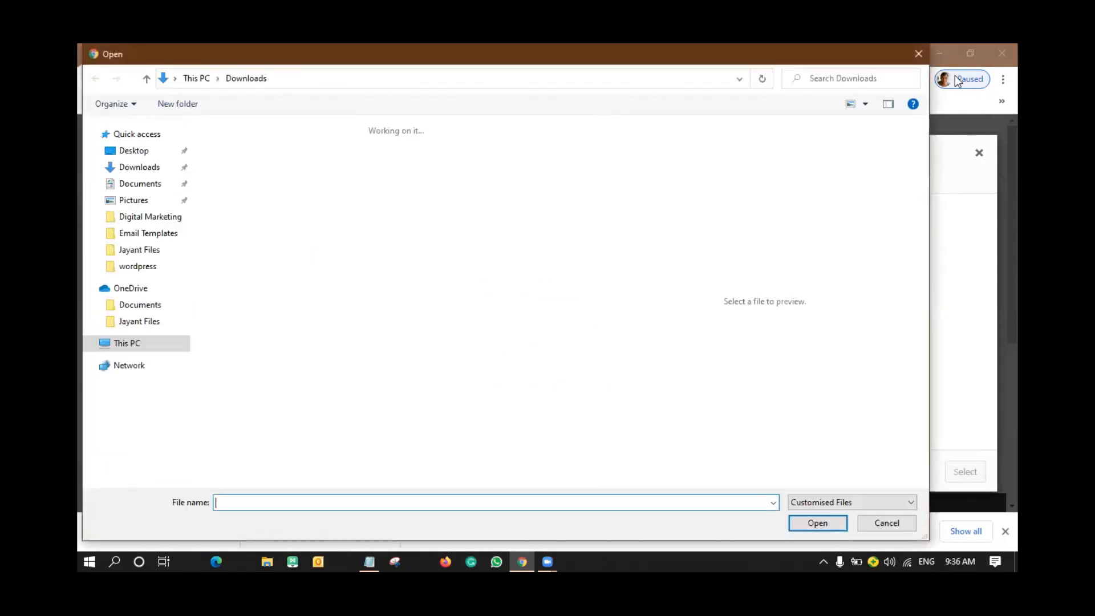
# - Cancel the file chooser and pick the uploaded Testing Lab image from the Media Library as logo
pyautogui.press('Escape')
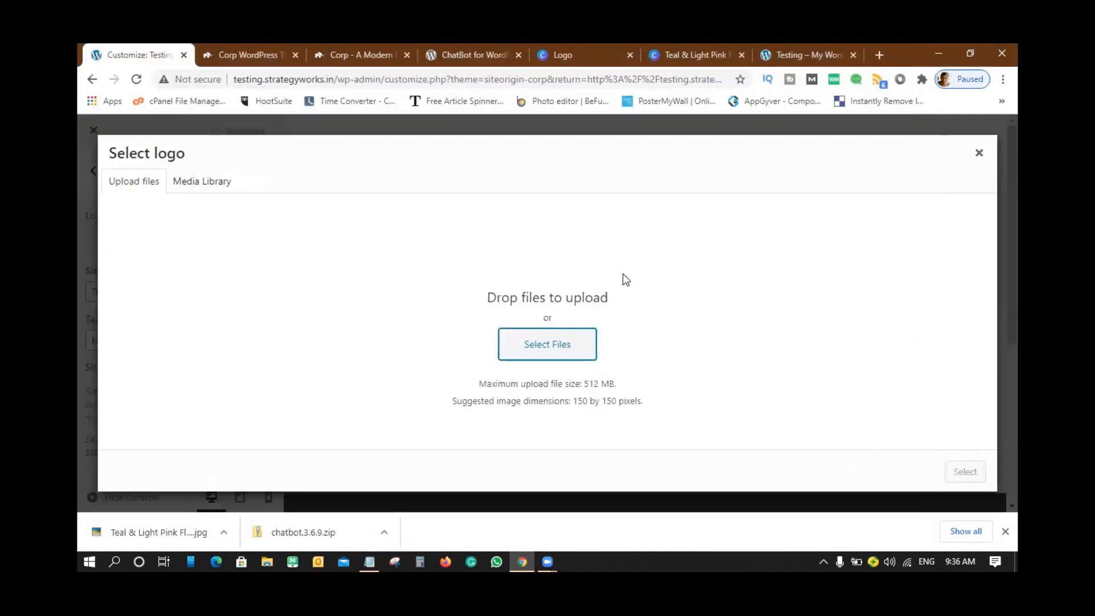
pyautogui.click(206, 183)
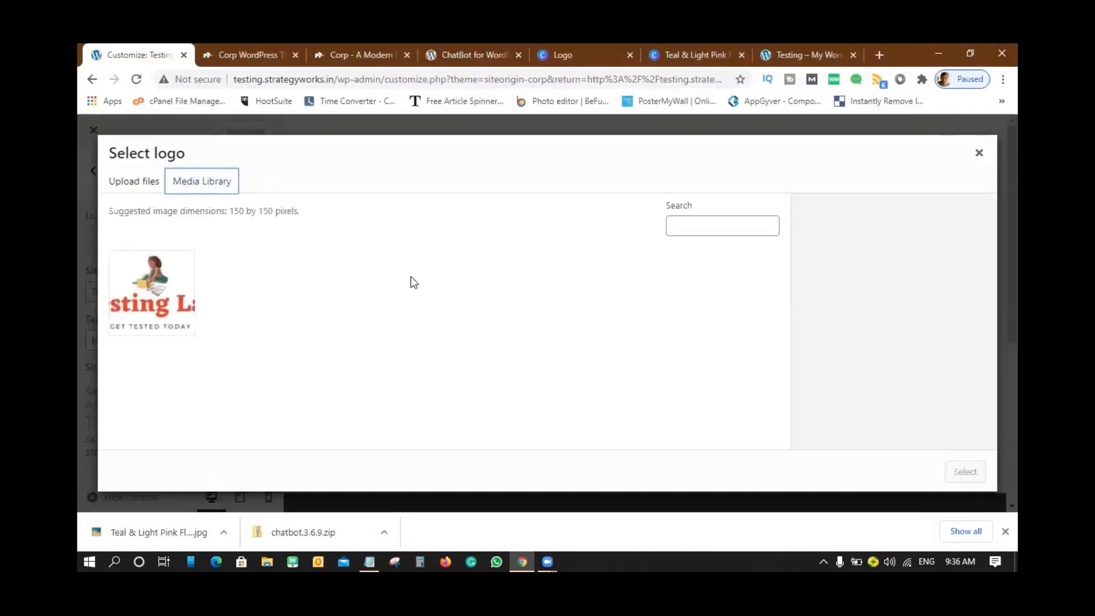
pyautogui.click(147, 277)
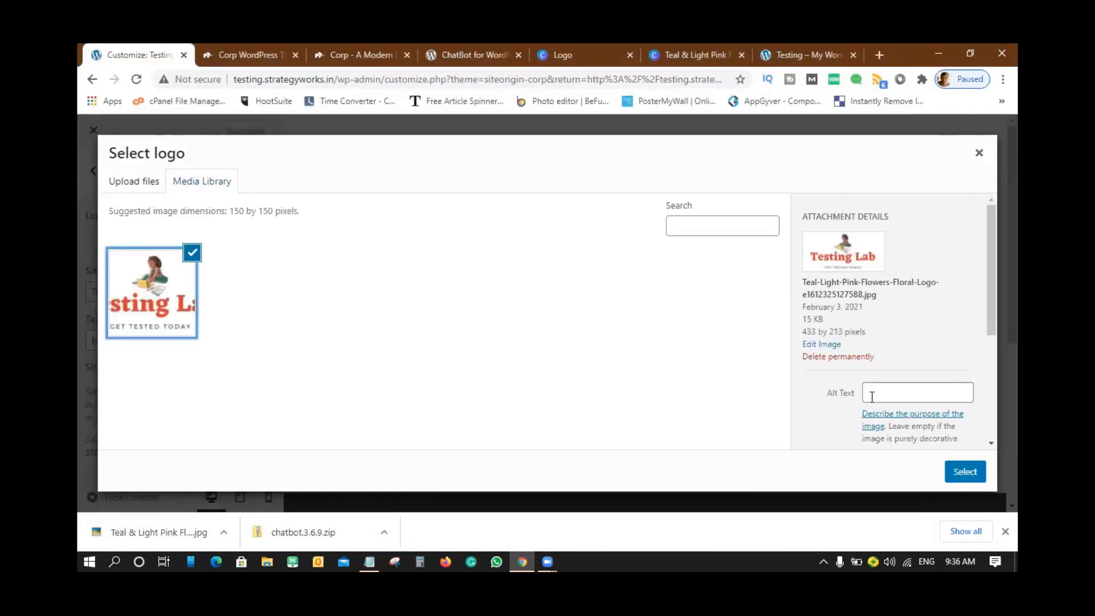
pyautogui.click(962, 473)
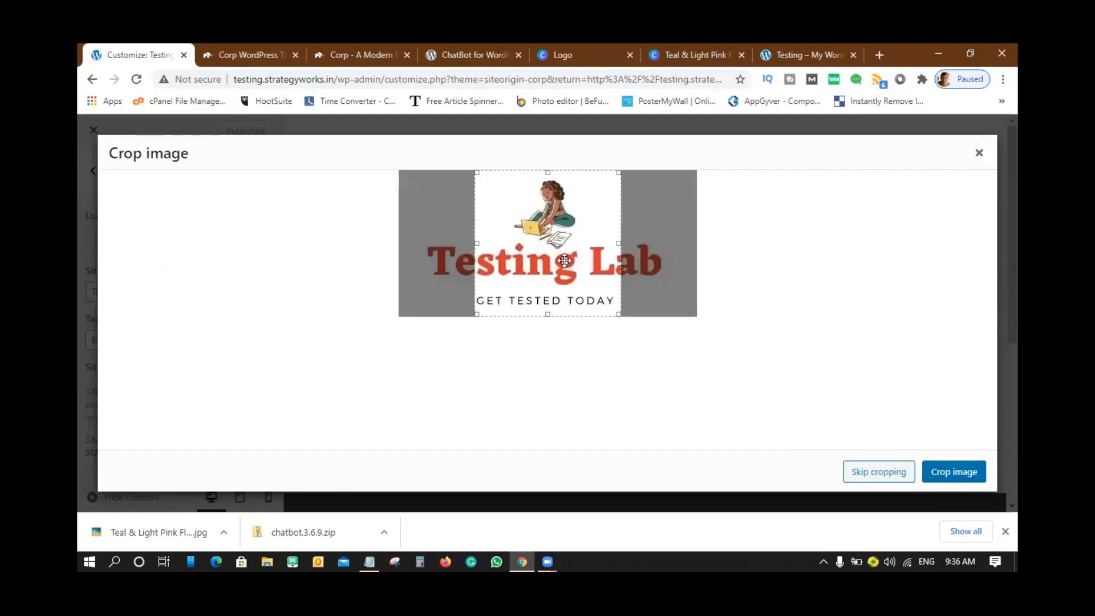
# - Stretch the crop box across the full image width and apply the crop
pyautogui.moveTo(477, 243); pyautogui.dragTo(395, 242)
pyautogui.moveTo(623, 241); pyautogui.dragTo(697, 251)
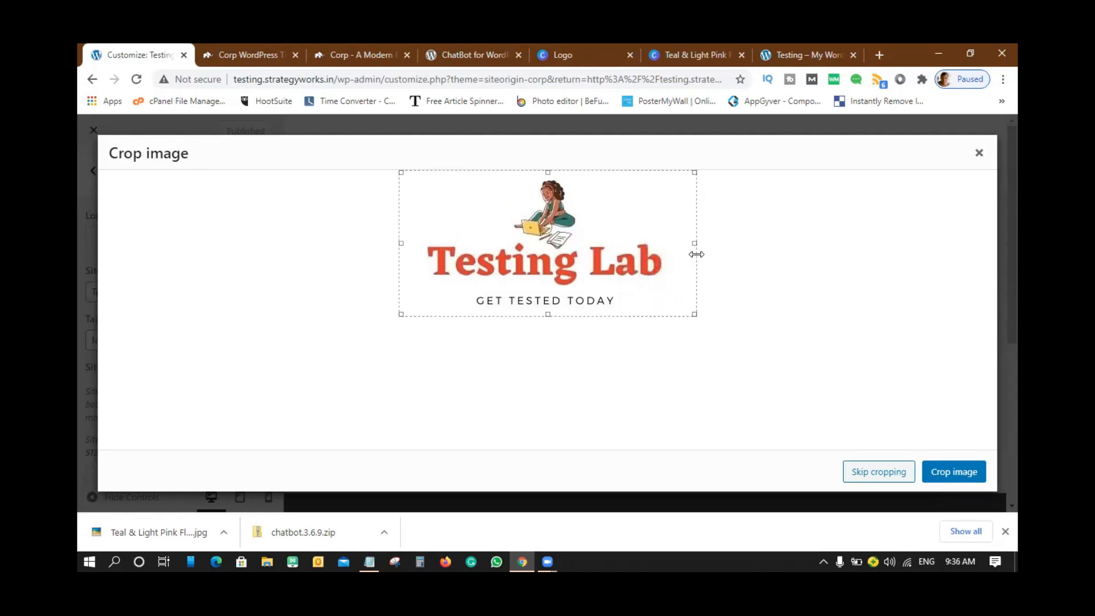
pyautogui.click(961, 481)
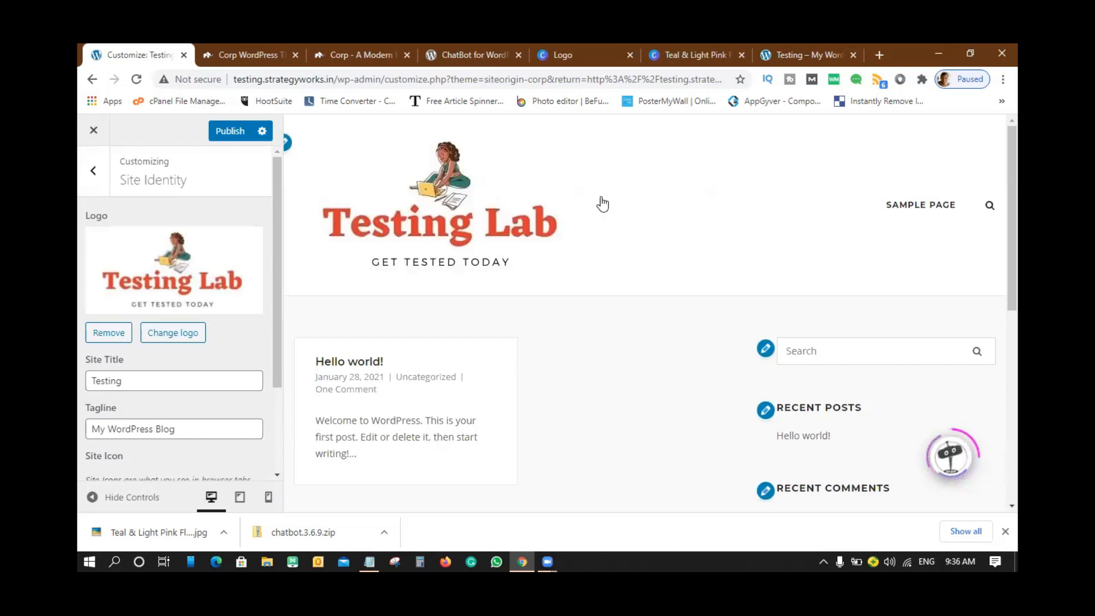
pyautogui.moveTo(275, 282)
pyautogui.mouseDown()
pyautogui.moveTo(291, 406)
pyautogui.moveTo(282, 261)
pyautogui.mouseUp()
# - Open Theme Settings > Header and look over its options
pyautogui.click(91, 167)
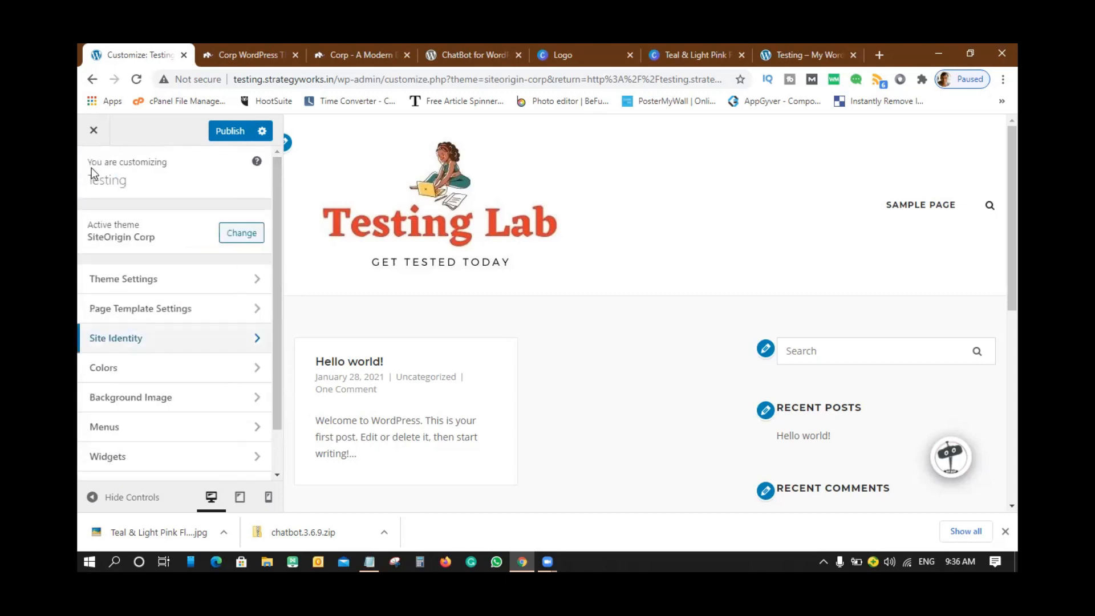
pyautogui.click(147, 278)
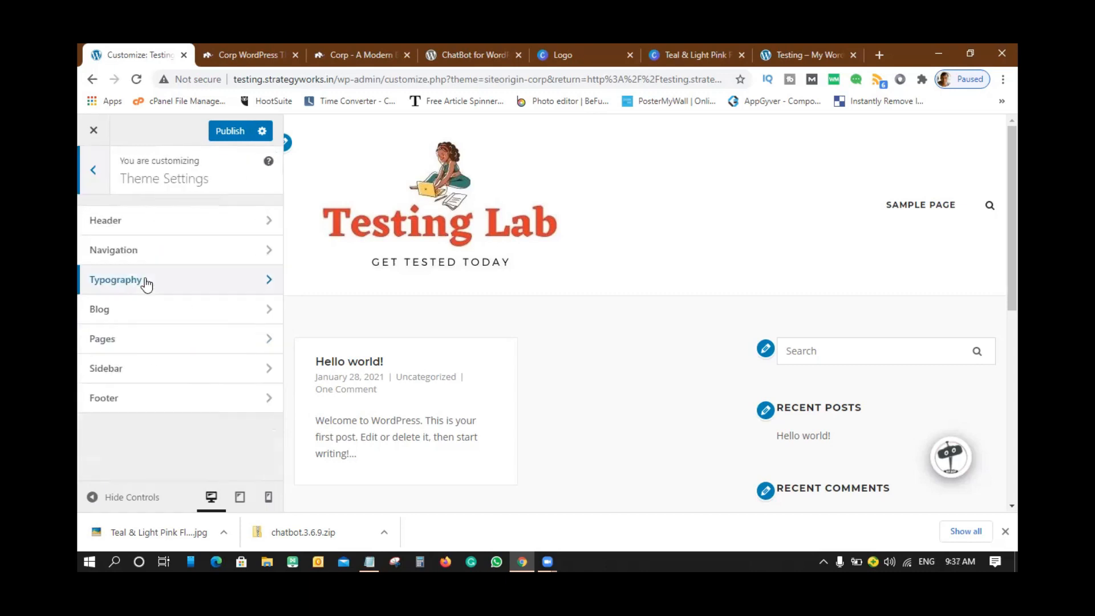
pyautogui.click(149, 226)
pyautogui.scroll(-3, 245, 271)
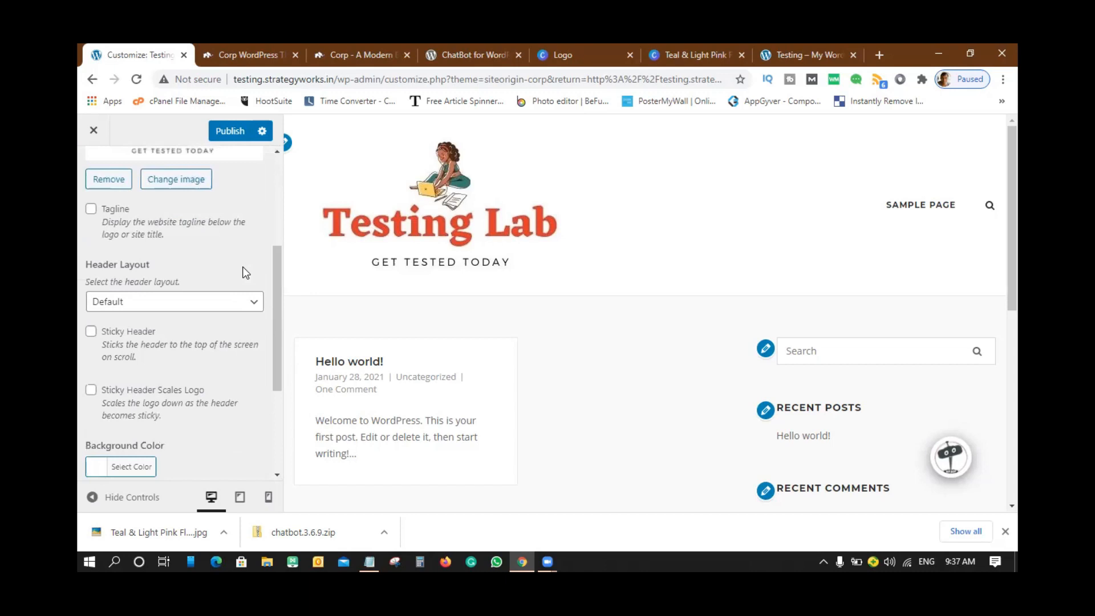
pyautogui.scroll(-4, 244, 273)
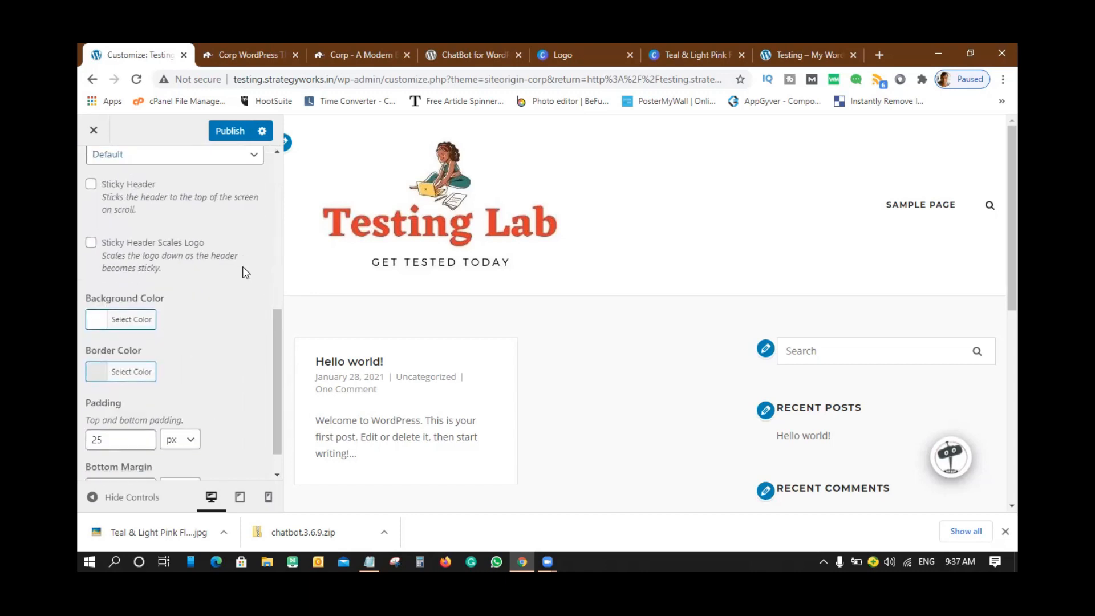
pyautogui.scroll(2, 242, 265)
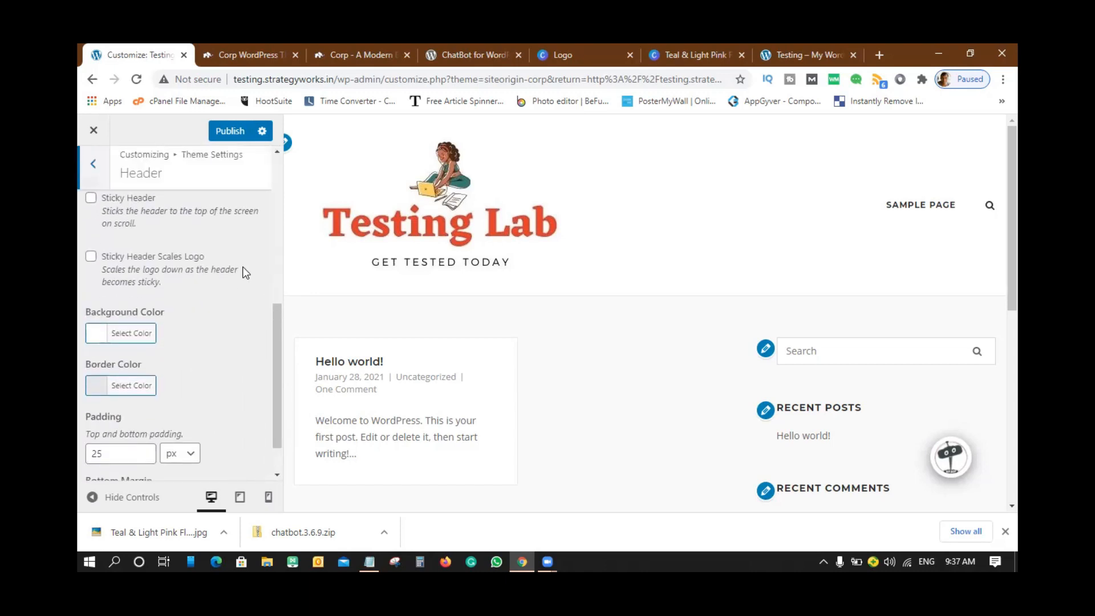
pyautogui.scroll(4, 232, 324)
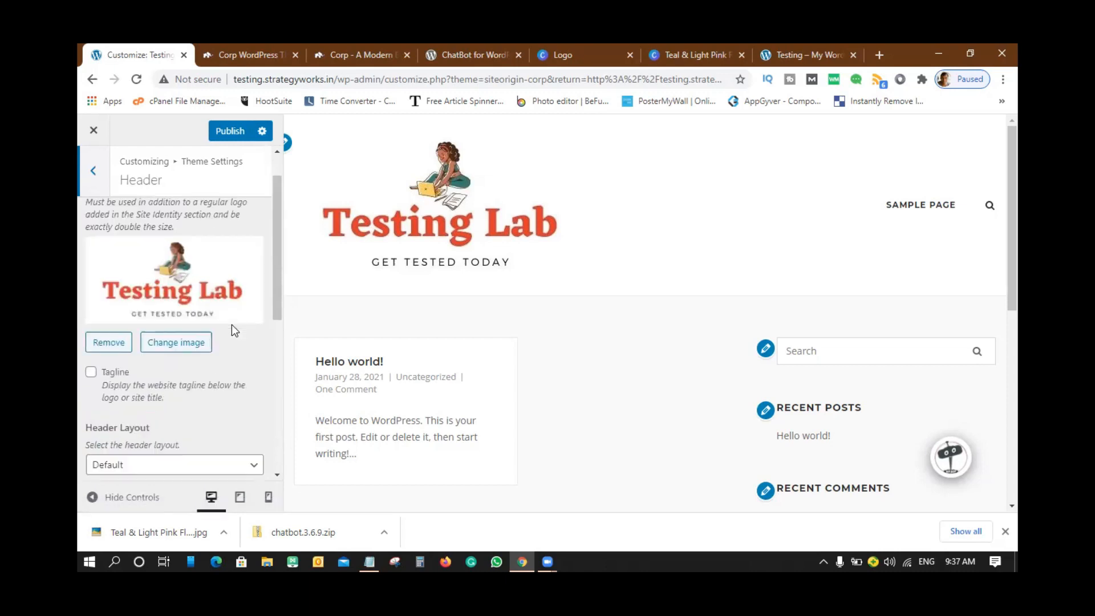
# - Change the Retina Logo via Media Library and open the Testing Lab image in Edit Image
pyautogui.click(473, 207)
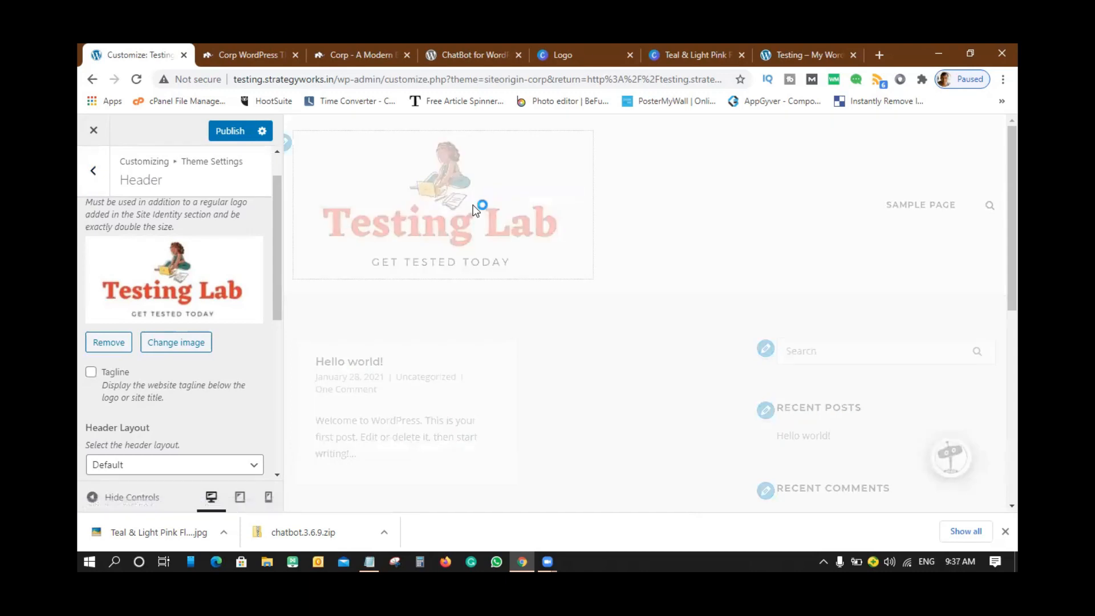
pyautogui.scroll(-5, 230, 297)
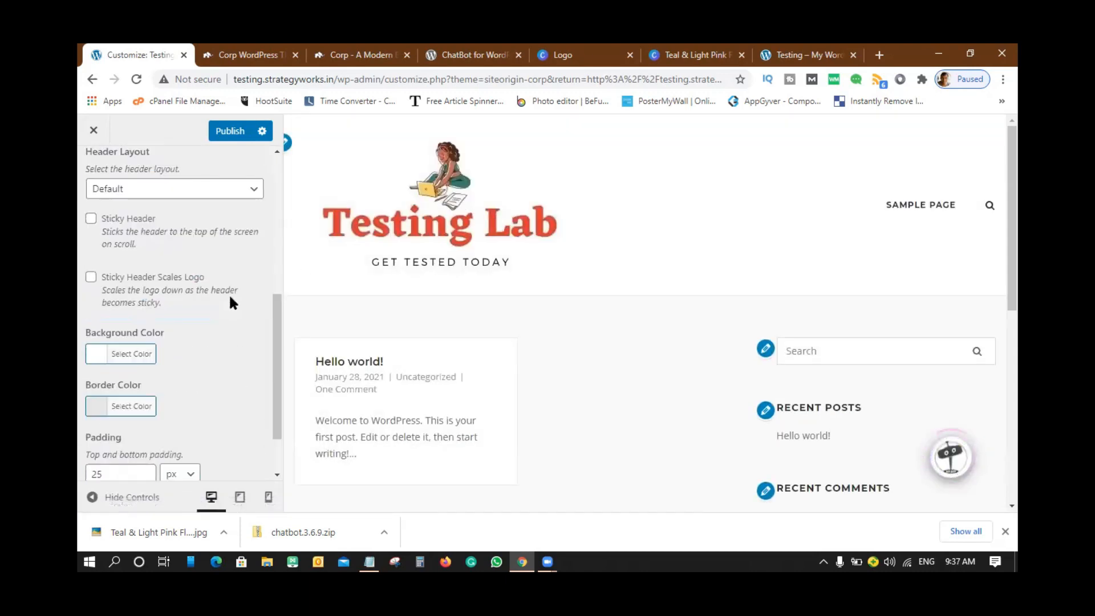
pyautogui.scroll(5, 231, 297)
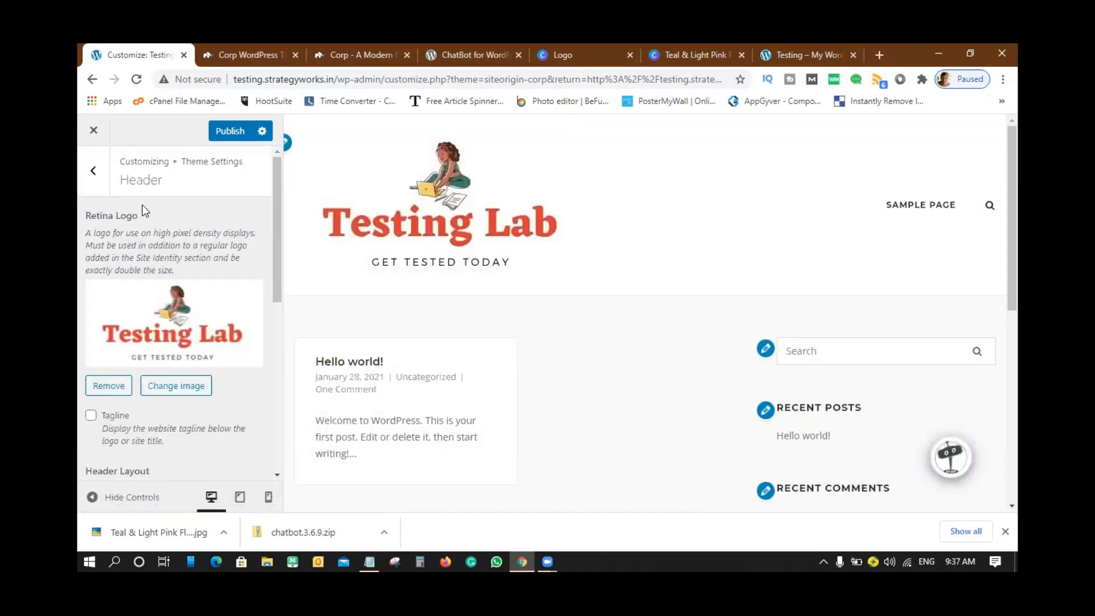
pyautogui.click(180, 307)
pyautogui.click(204, 184)
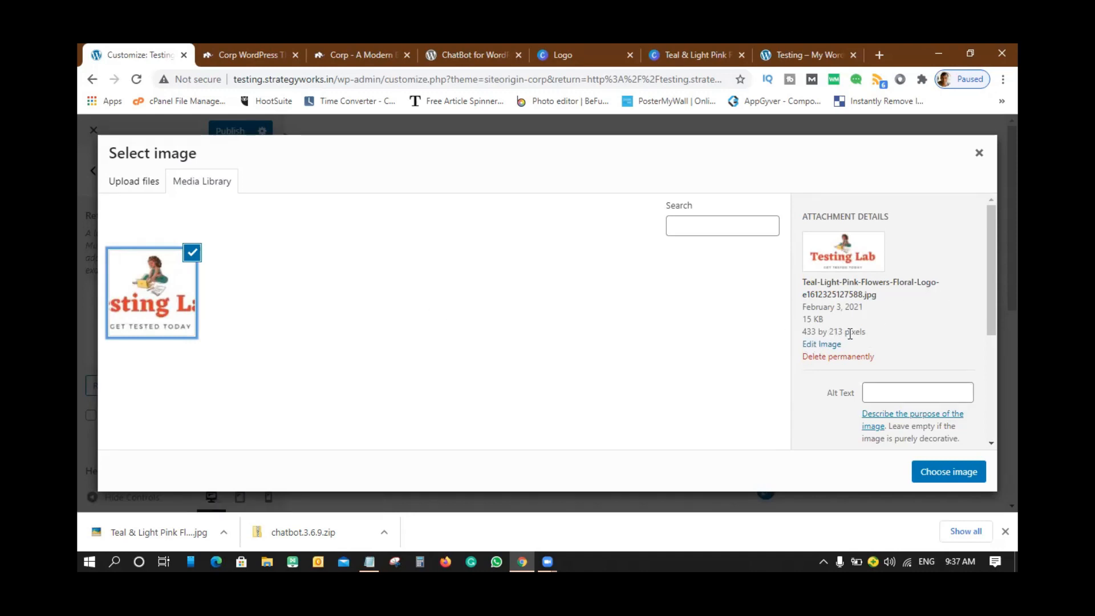
pyautogui.click(821, 345)
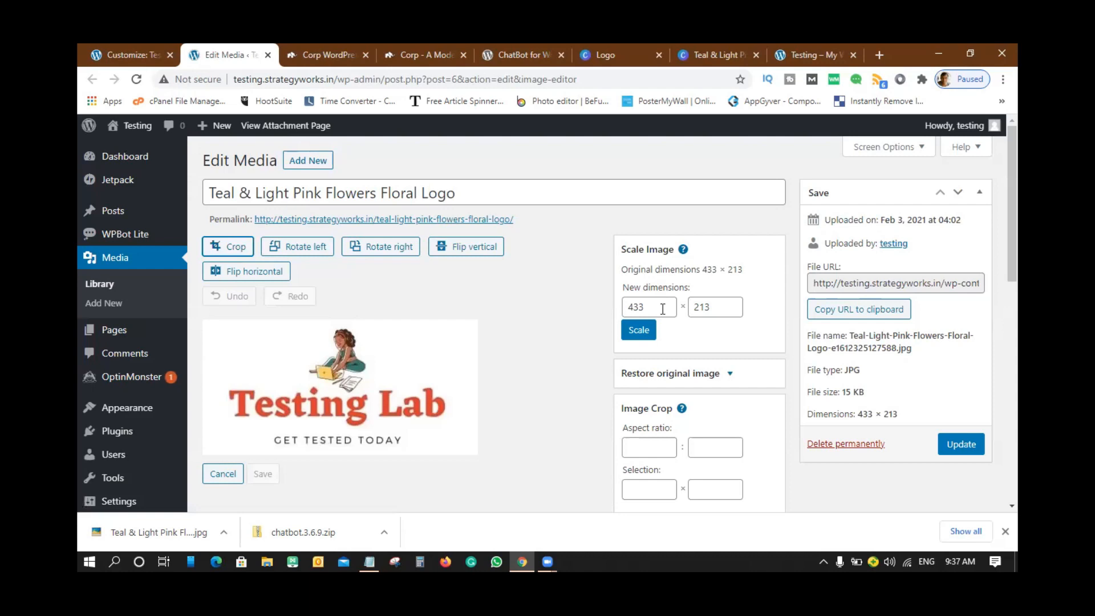
# - Scale the logo to 203 × 100, then to 163 × 80, and update the media file
pyautogui.moveTo(710, 303); pyautogui.dragTo(681, 308)
pyautogui.write('100')
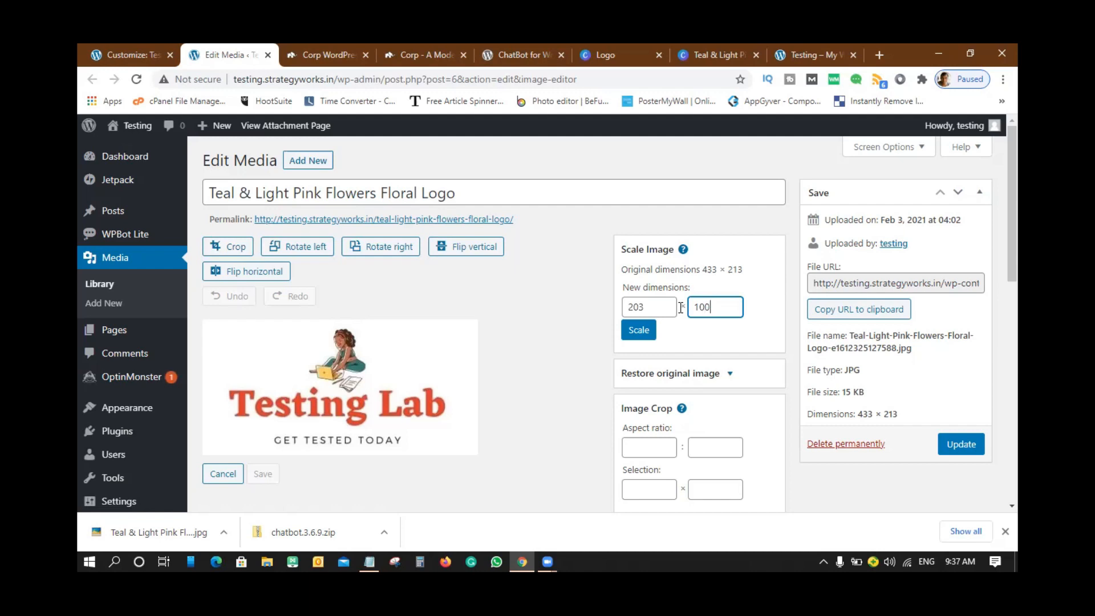
pyautogui.click(649, 331)
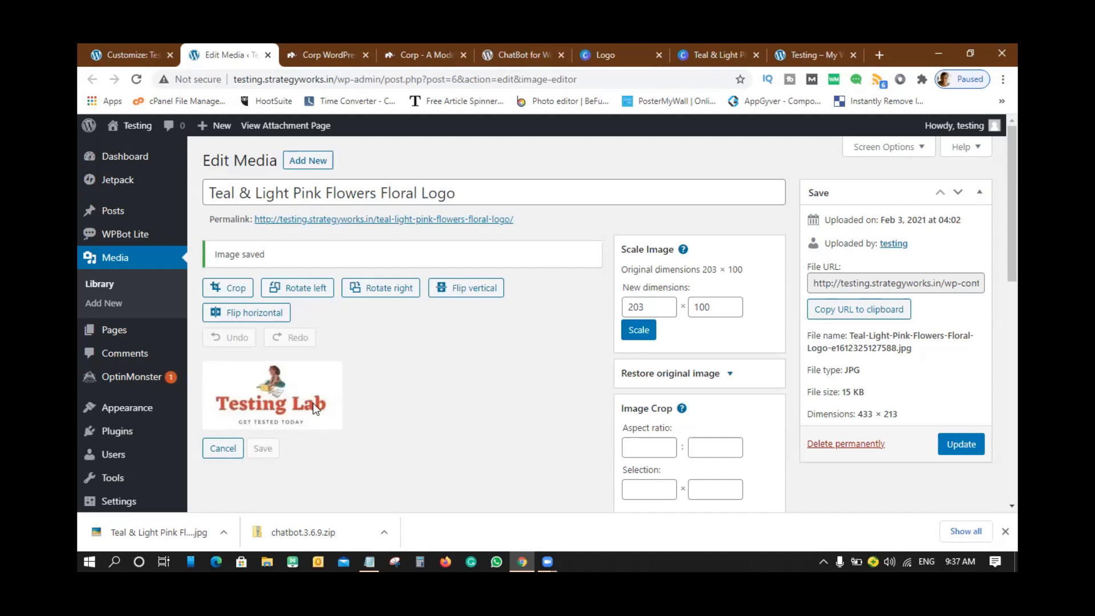
pyautogui.moveTo(718, 311); pyautogui.dragTo(671, 309)
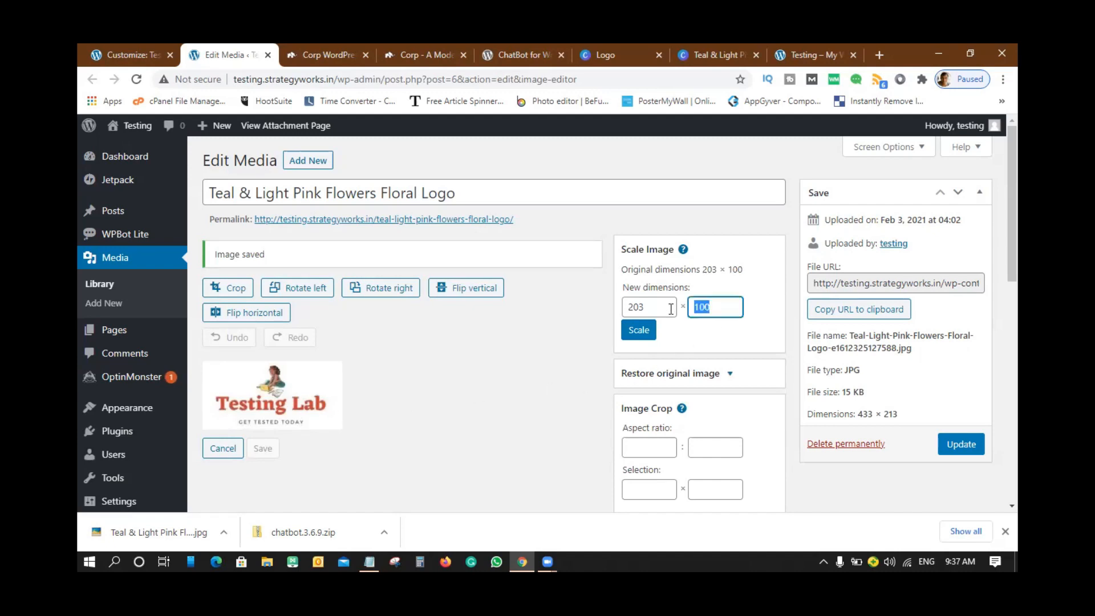
pyautogui.write('80')
pyautogui.click(640, 333)
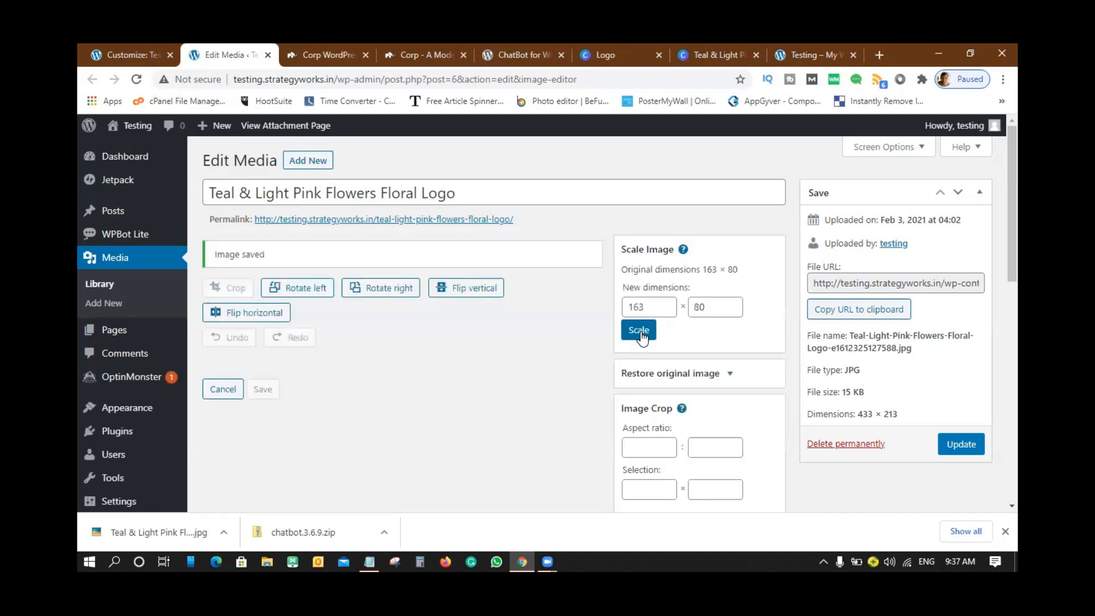
pyautogui.click(979, 445)
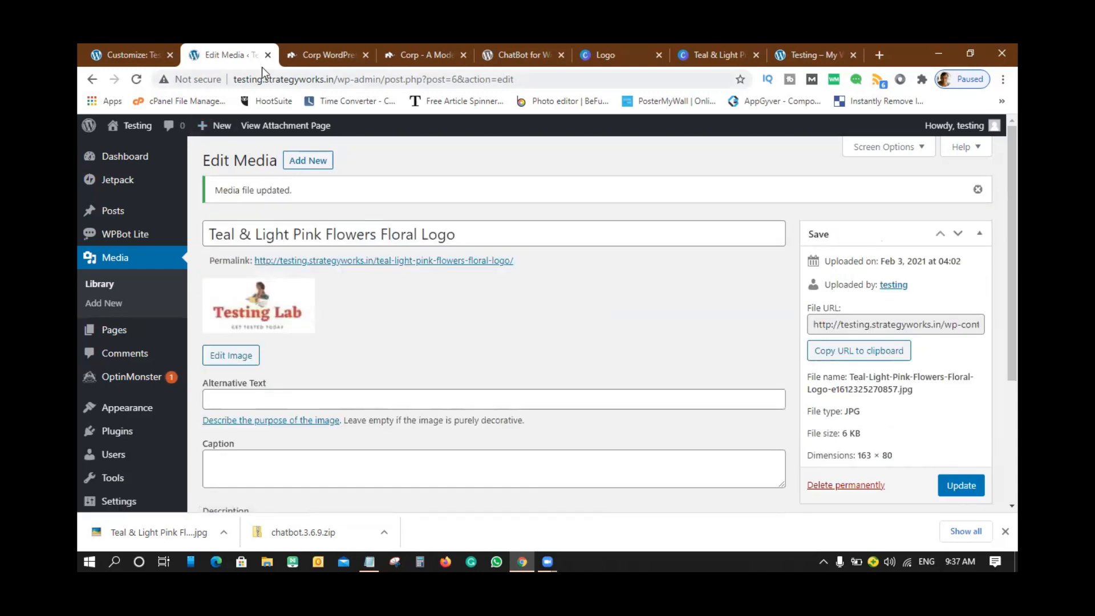
# - Close the image editor, reload the Customizer discarding unsaved changes, and open Theme Settings > Header
pyautogui.click(269, 54)
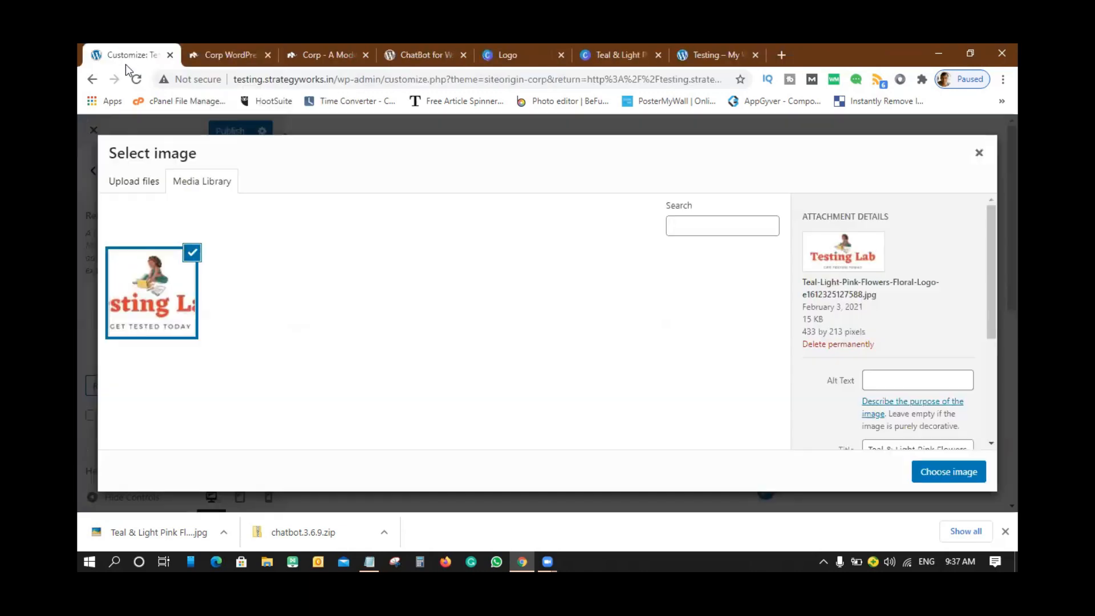
pyautogui.click(139, 83)
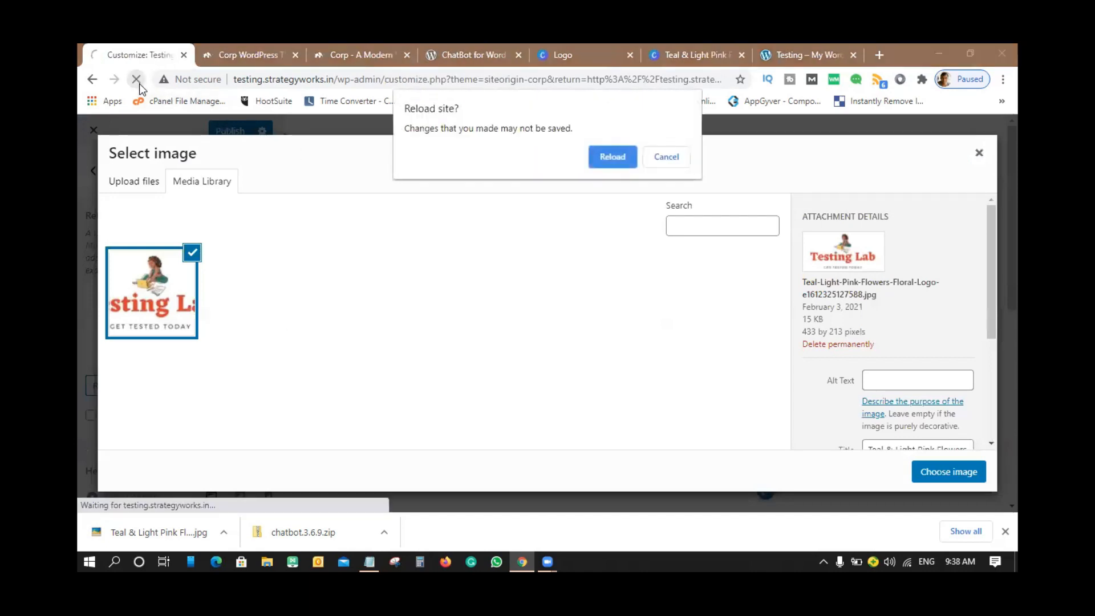
pyautogui.click(613, 157)
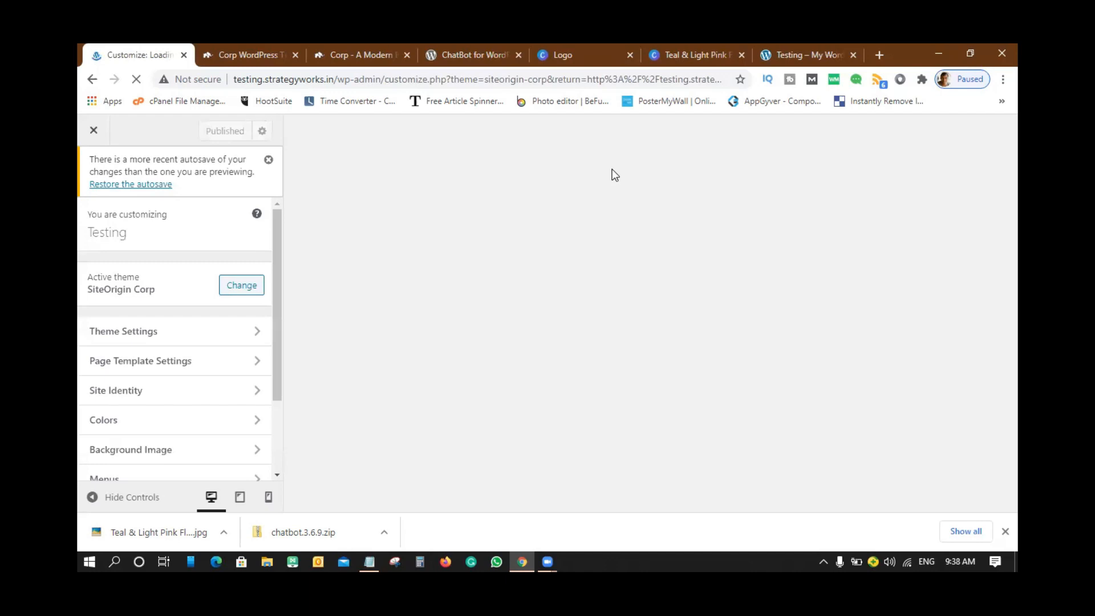
pyautogui.click(268, 161)
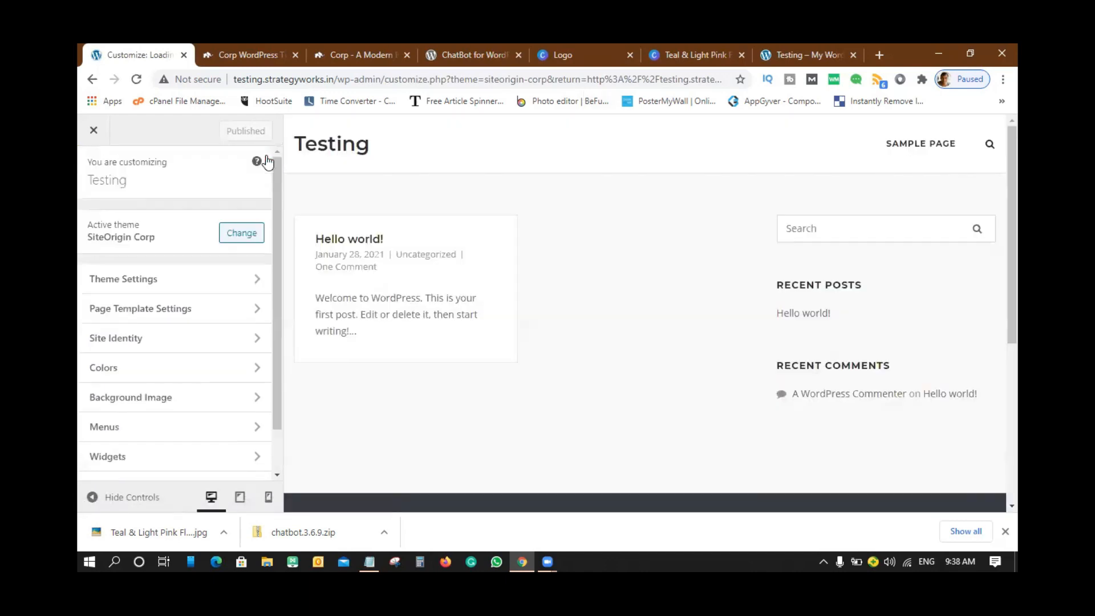
pyautogui.click(136, 280)
pyautogui.click(134, 220)
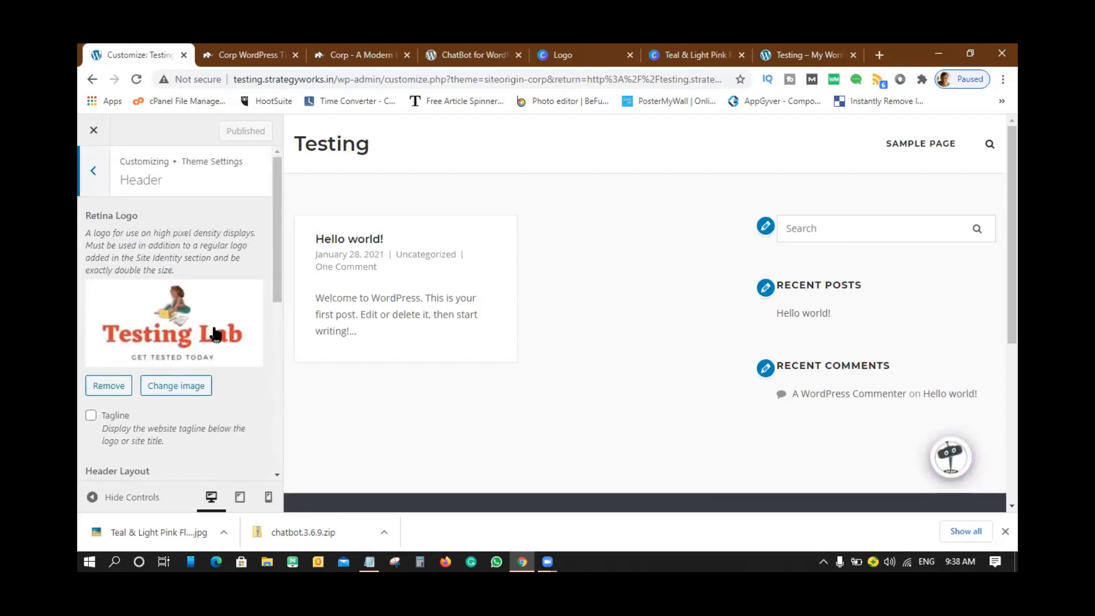
# - Show the site tagline and switch the Header Layout to Centered
pyautogui.scroll(-4, 121, 274)
pyautogui.scroll(2, 140, 250)
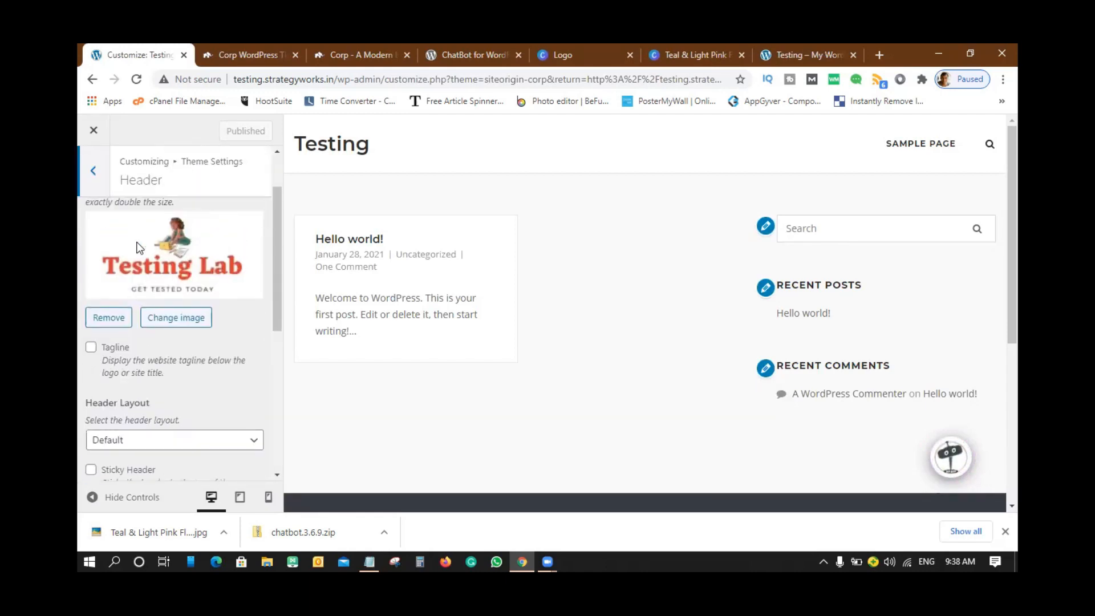
pyautogui.click(90, 349)
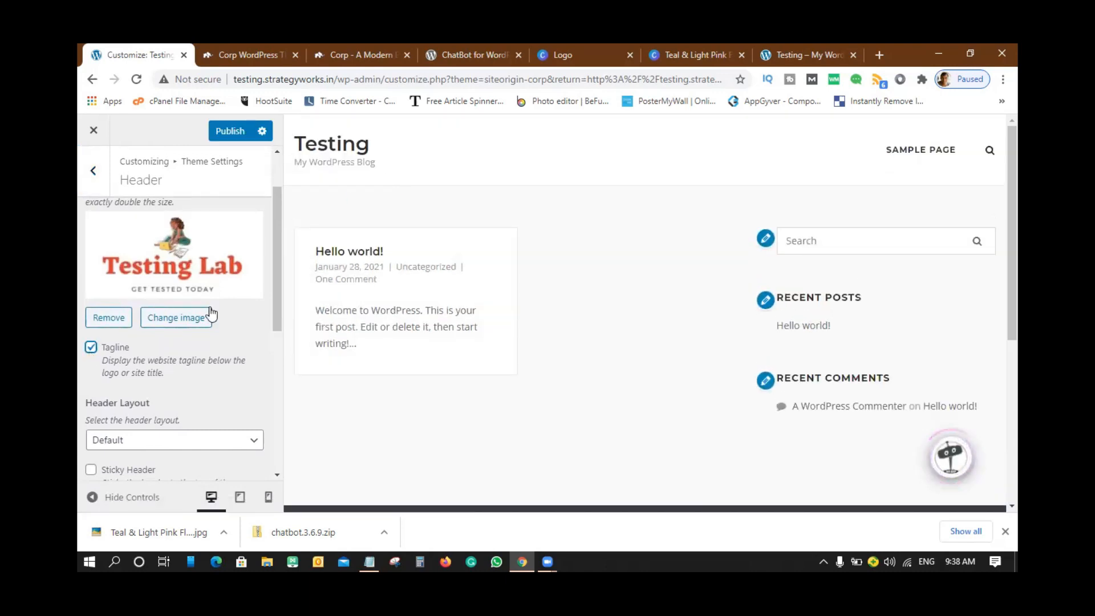
pyautogui.scroll(-1, 211, 314)
pyautogui.click(183, 371)
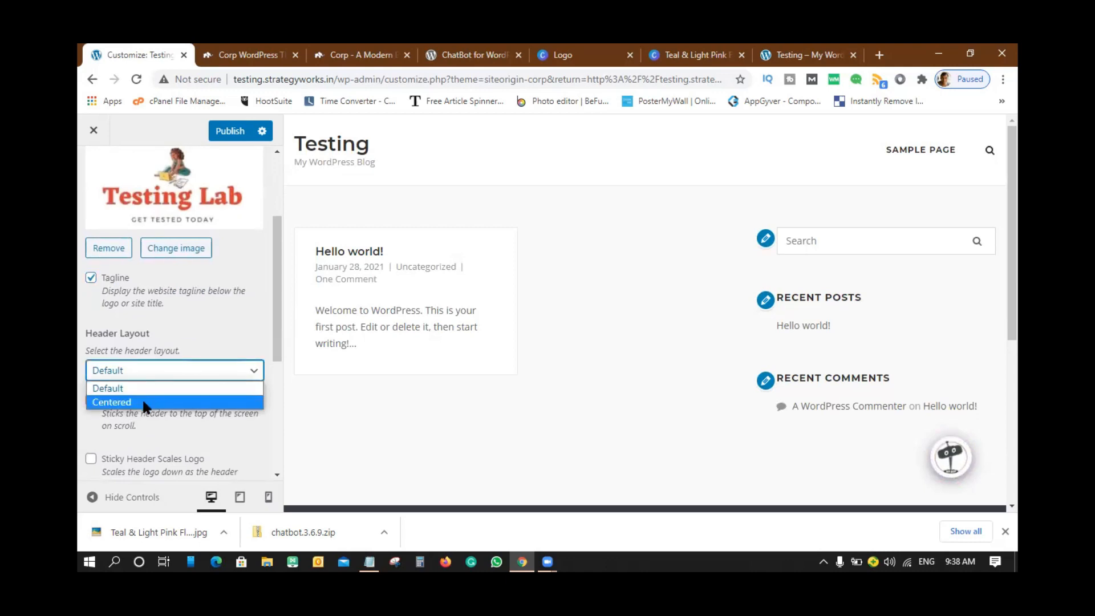
pyautogui.click(145, 403)
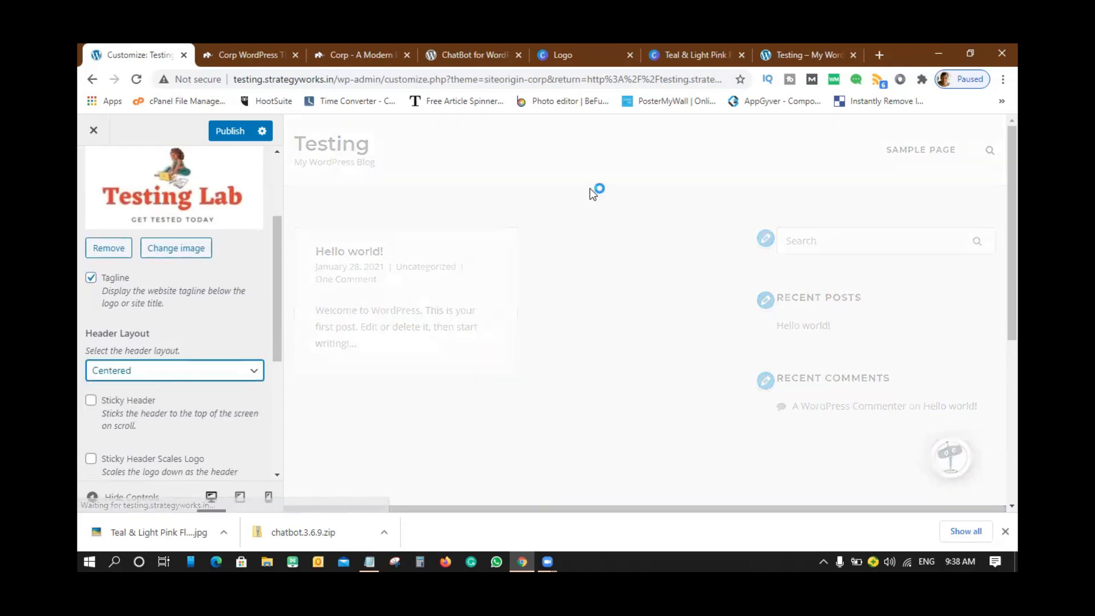
# - Leave Sticky Header off after trying it, and turn on Sticky Header Scales Logo
pyautogui.scroll(-1, 143, 320)
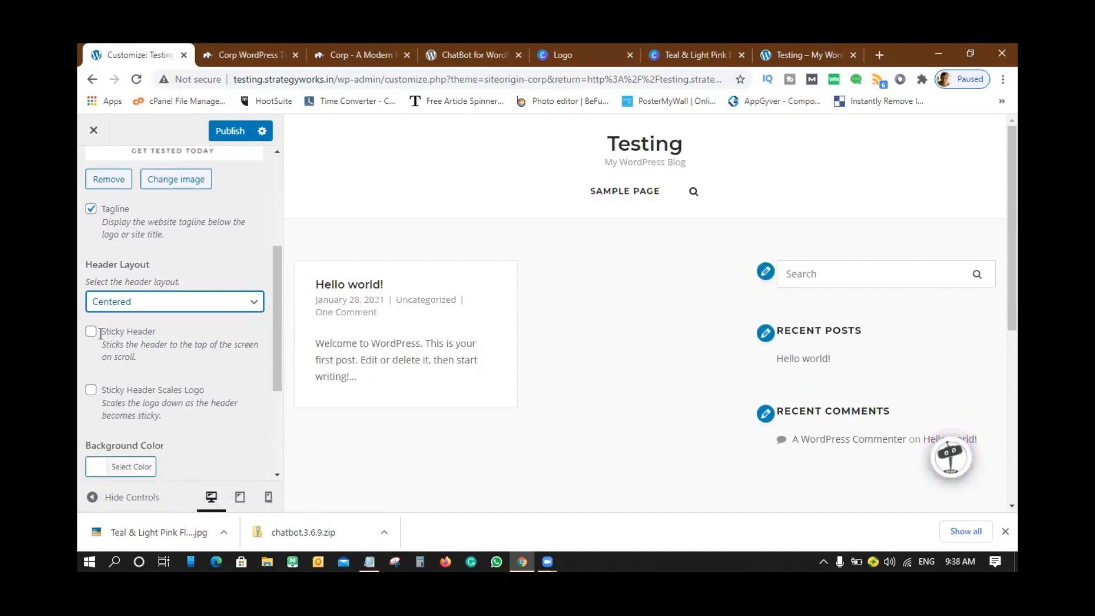
pyautogui.click(90, 333)
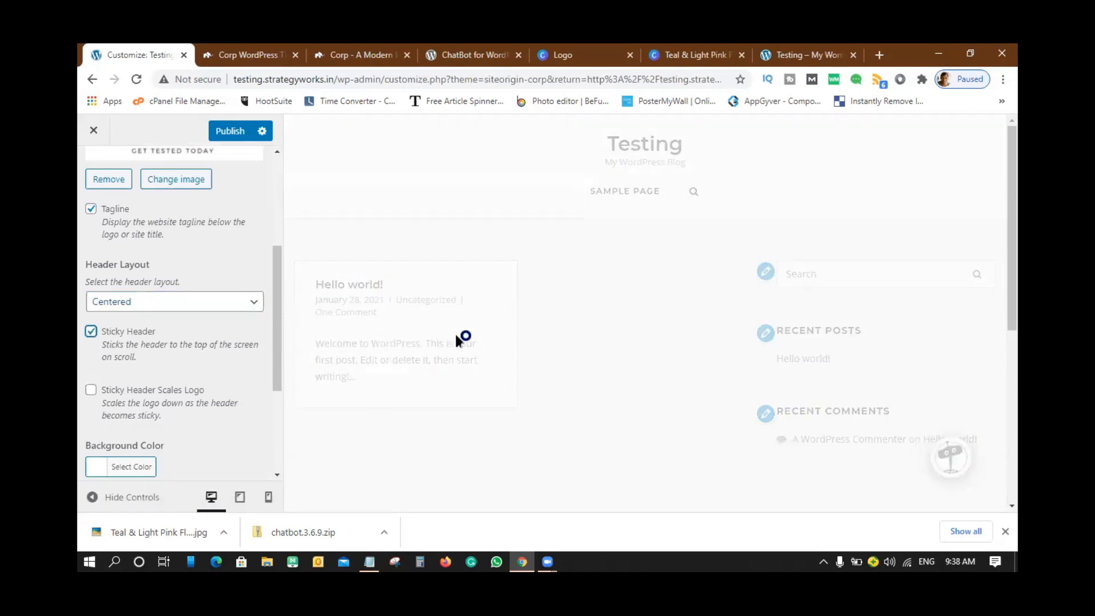
pyautogui.scroll(-5, 513, 328)
pyautogui.scroll(3, 513, 328)
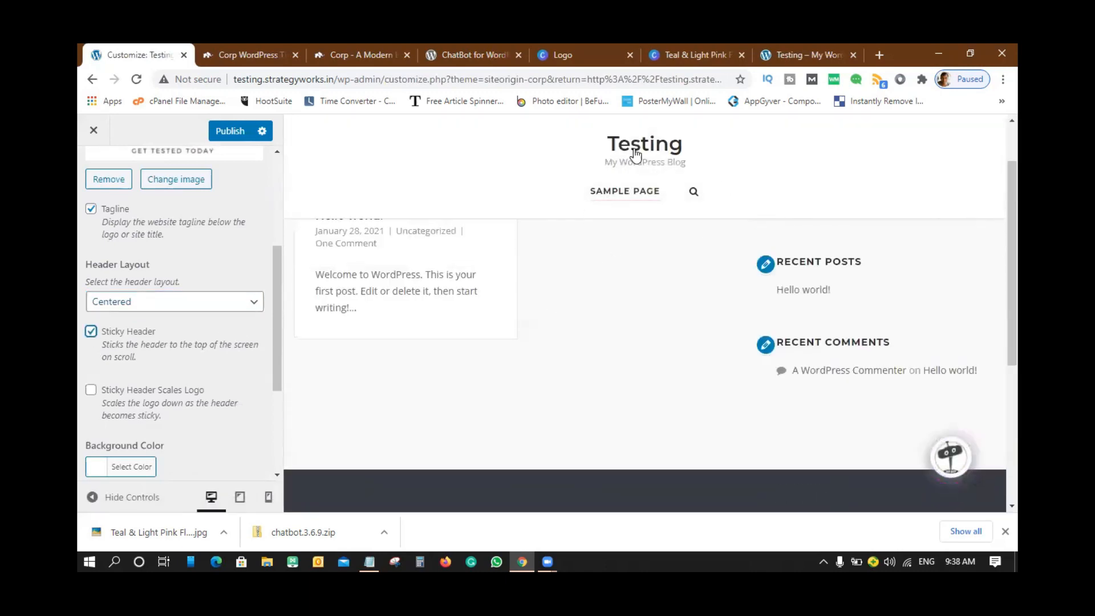
pyautogui.click(91, 331)
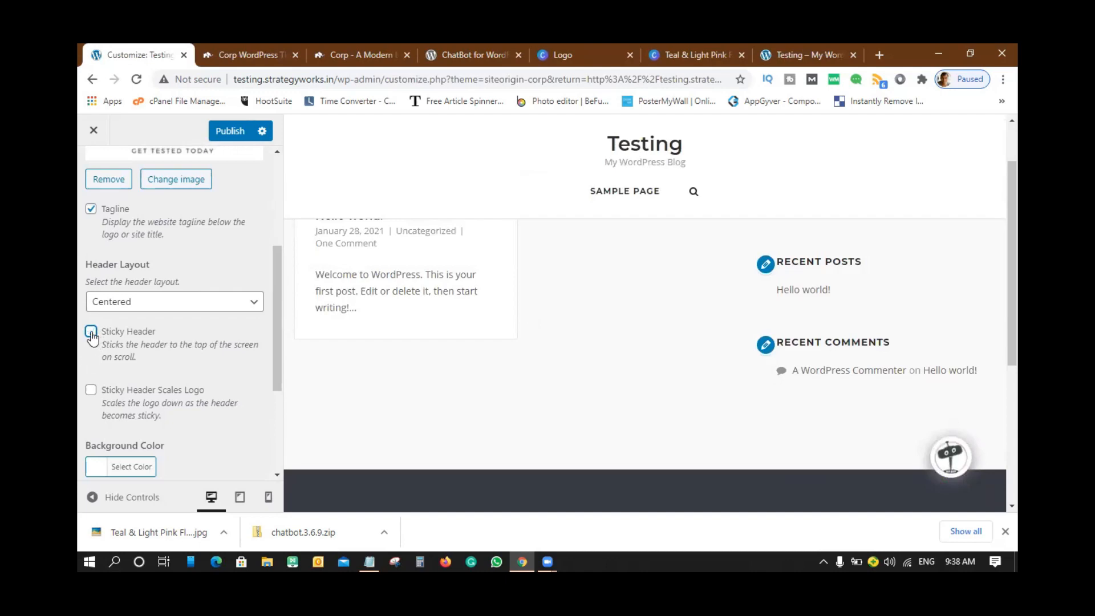
pyautogui.click(91, 392)
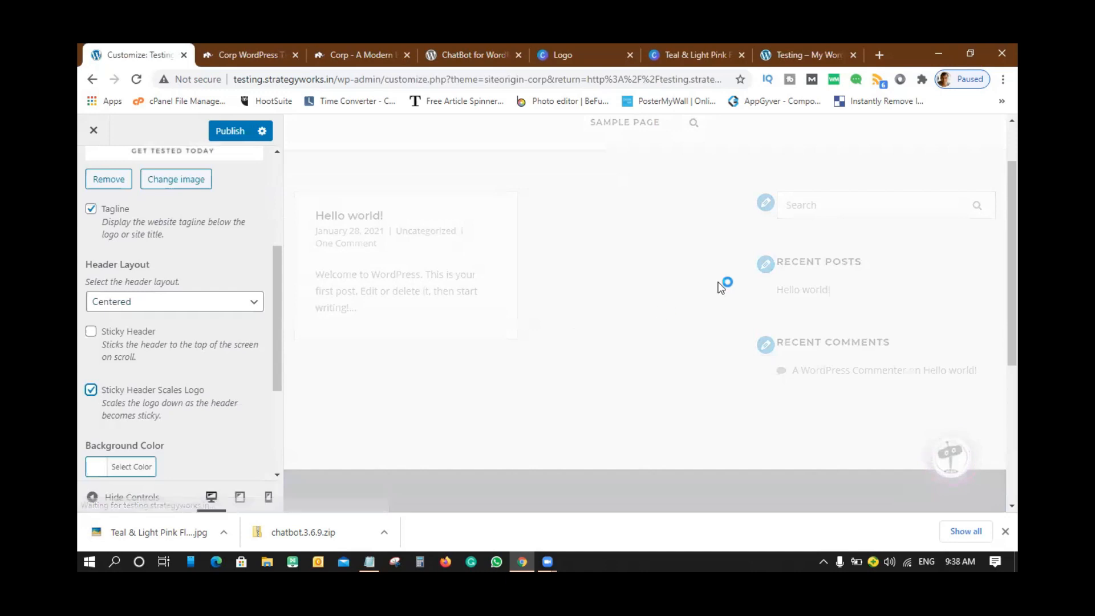
pyautogui.scroll(-3, 721, 288)
pyautogui.scroll(3, 721, 289)
pyautogui.scroll(-3, 238, 354)
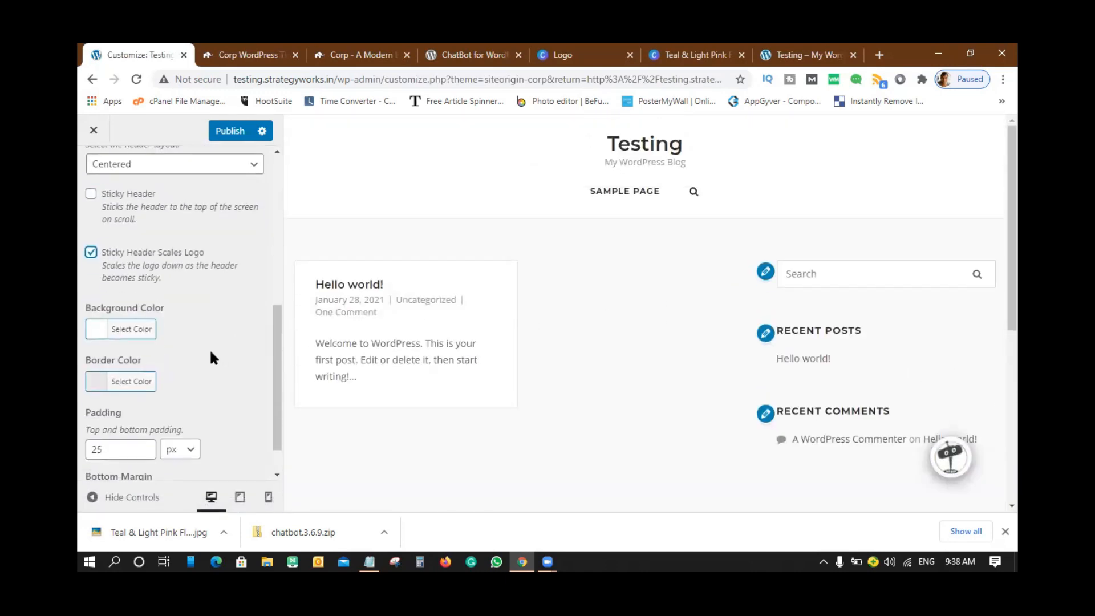
pyautogui.scroll(-1, 166, 331)
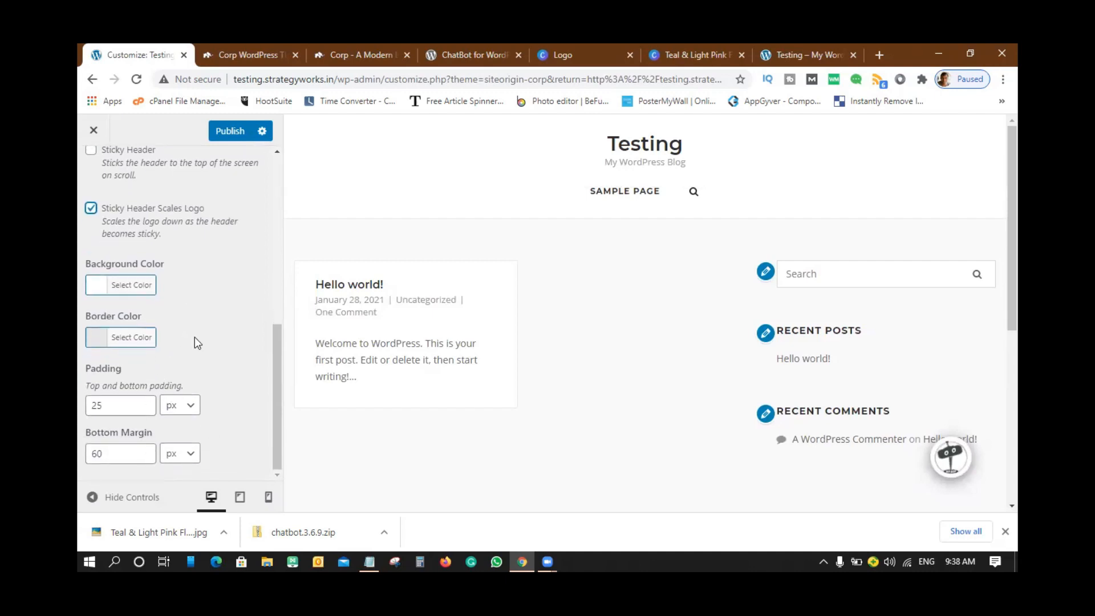
pyautogui.scroll(5, 194, 338)
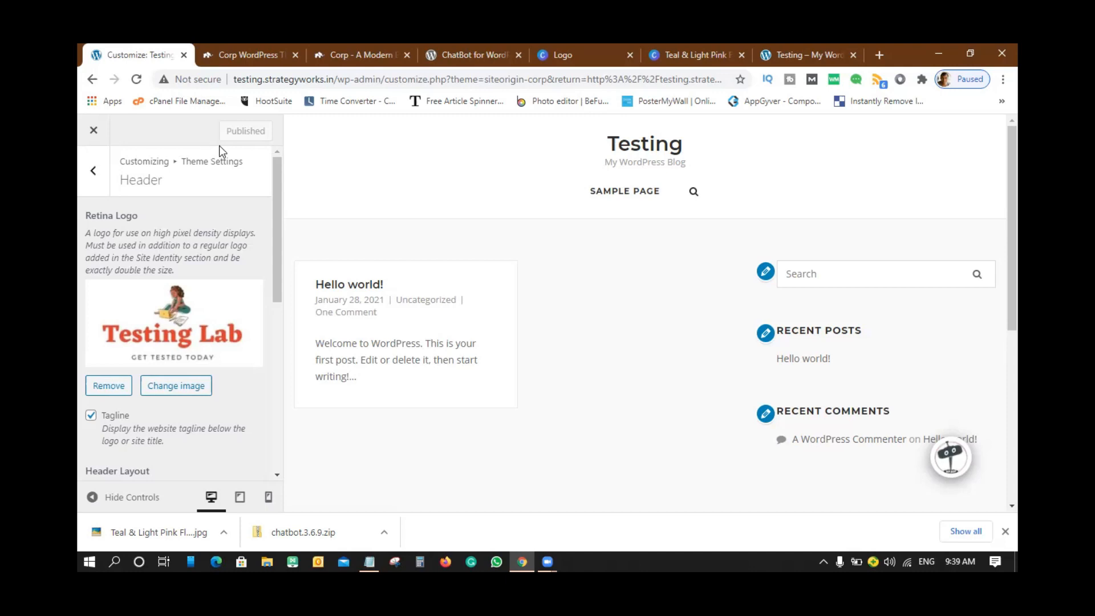
# - Toggle the Header Menu checkbox in Navigation, review its options, and return to Theme Settings
pyautogui.click(96, 171)
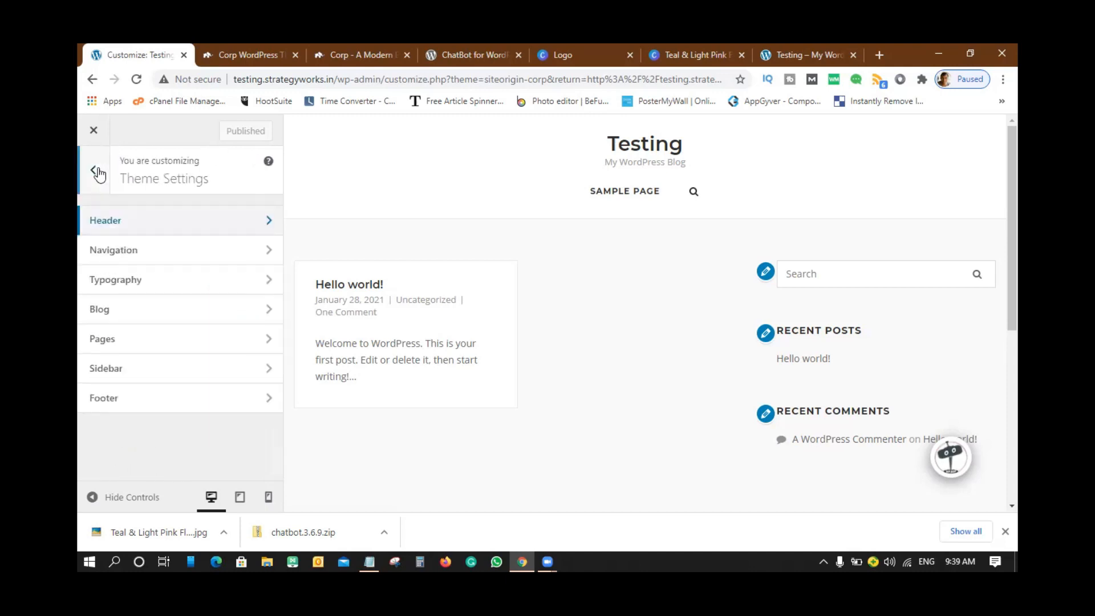
pyautogui.click(103, 250)
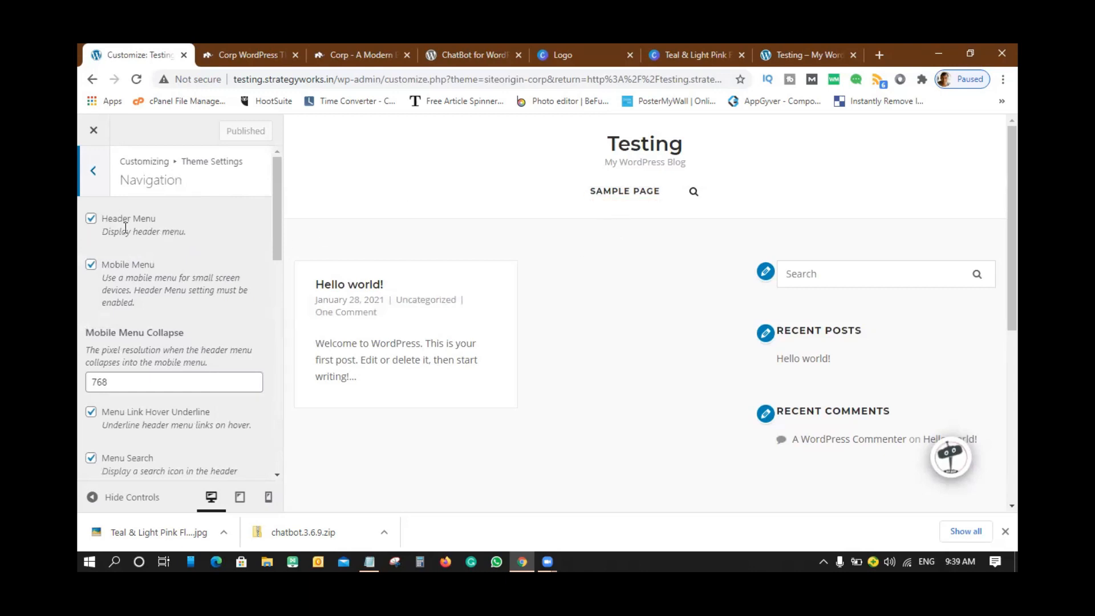
pyautogui.click(91, 221)
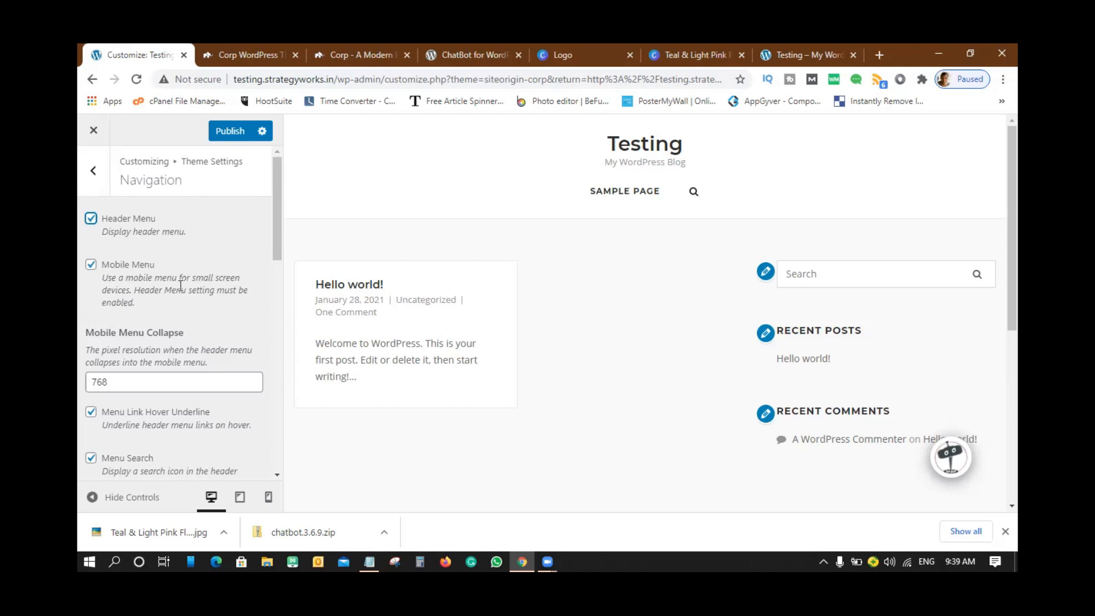
pyautogui.scroll(-5, 180, 285)
pyautogui.scroll(-6, 180, 290)
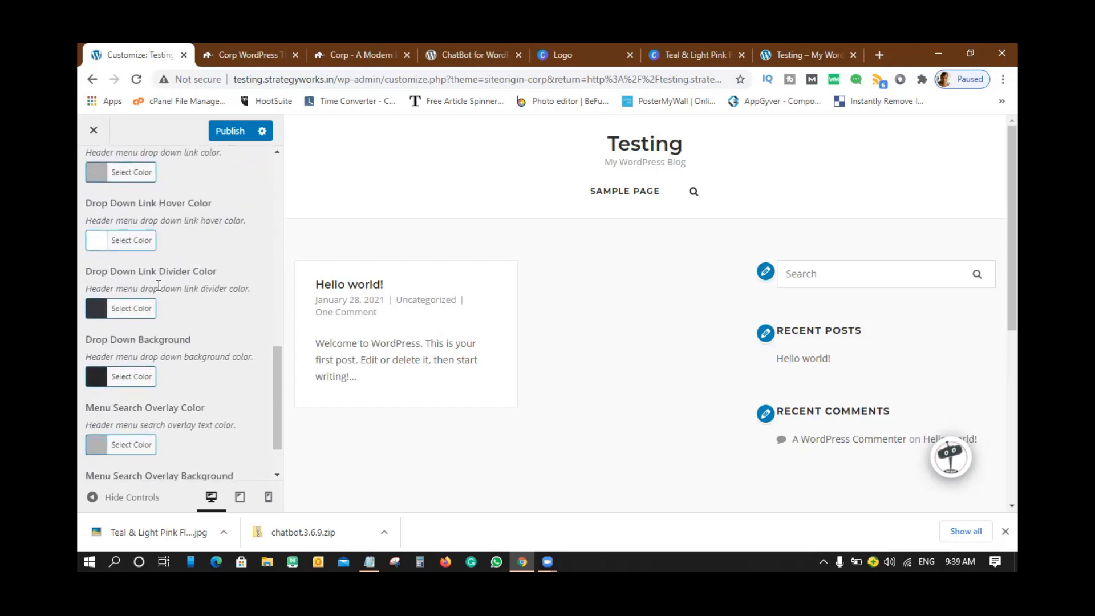
pyautogui.scroll(-1, 211, 325)
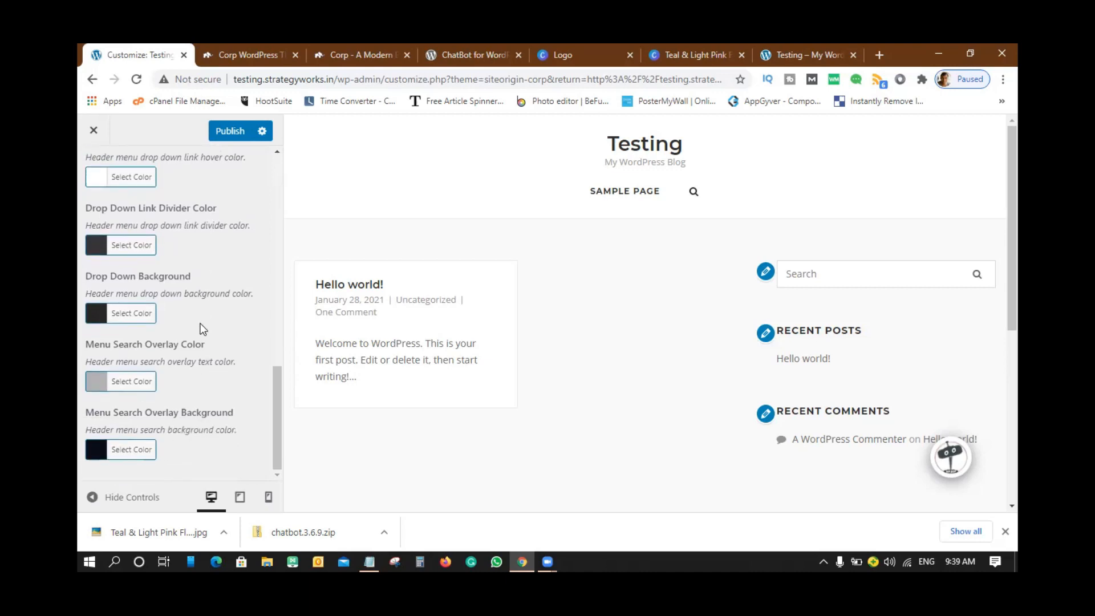
pyautogui.scroll(10, 203, 329)
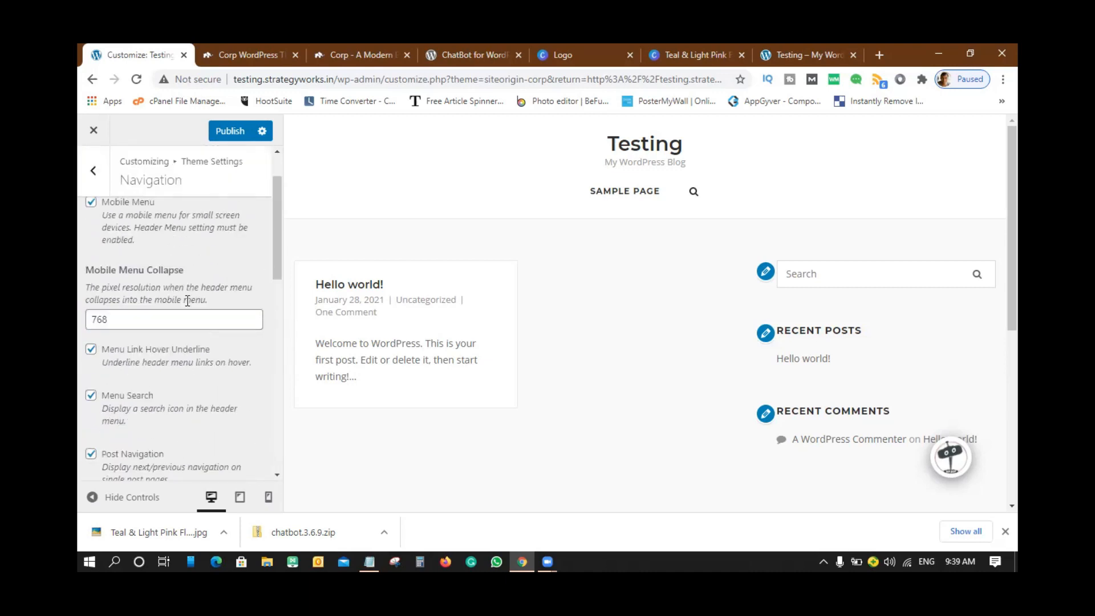
pyautogui.click(94, 171)
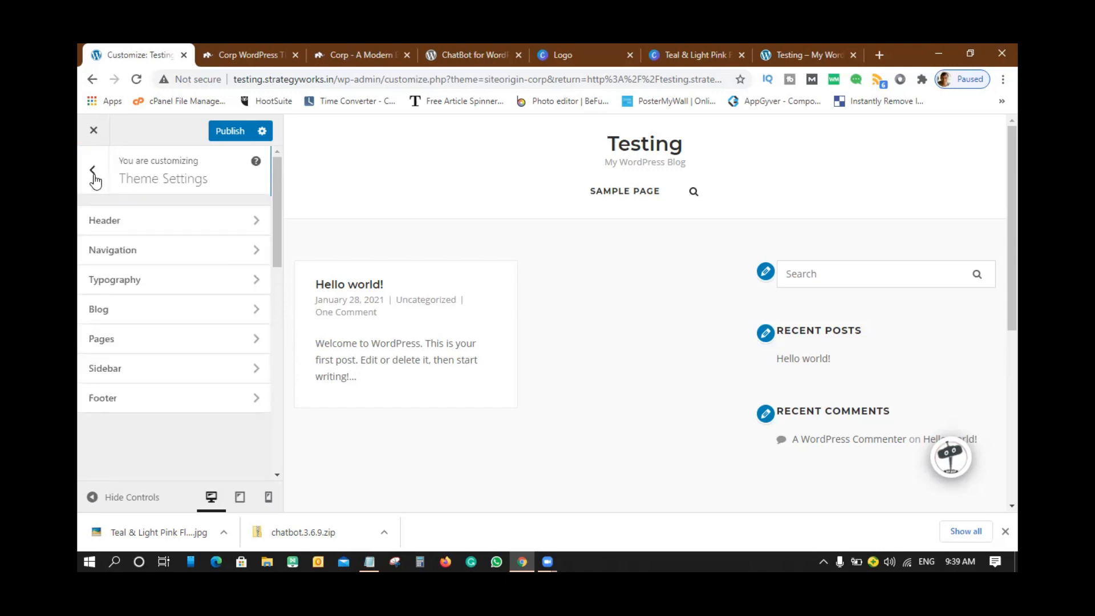
pyautogui.click(121, 288)
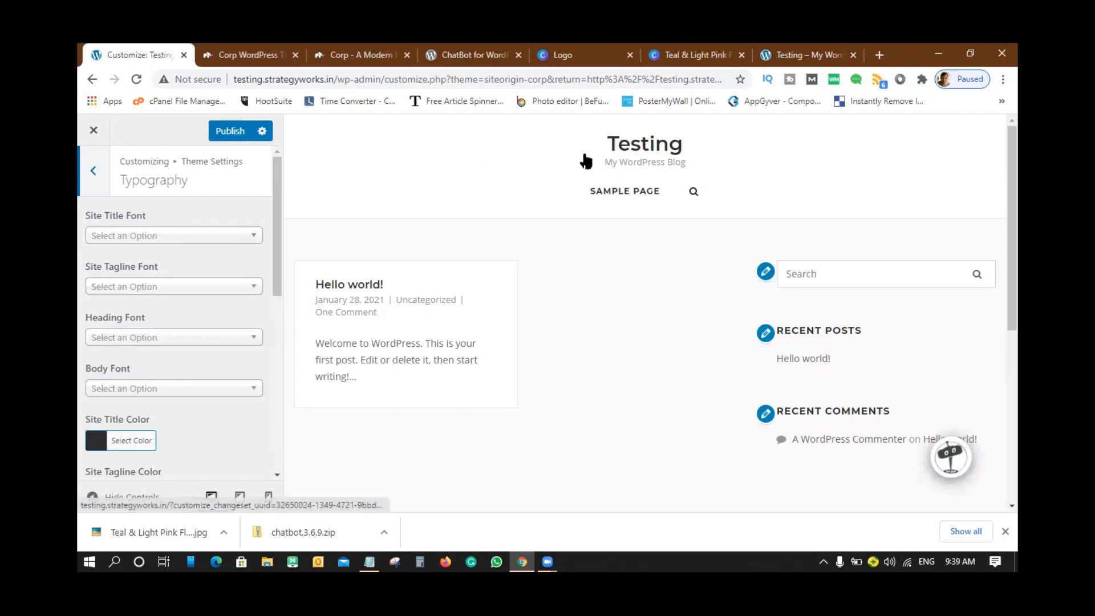
pyautogui.click(252, 240)
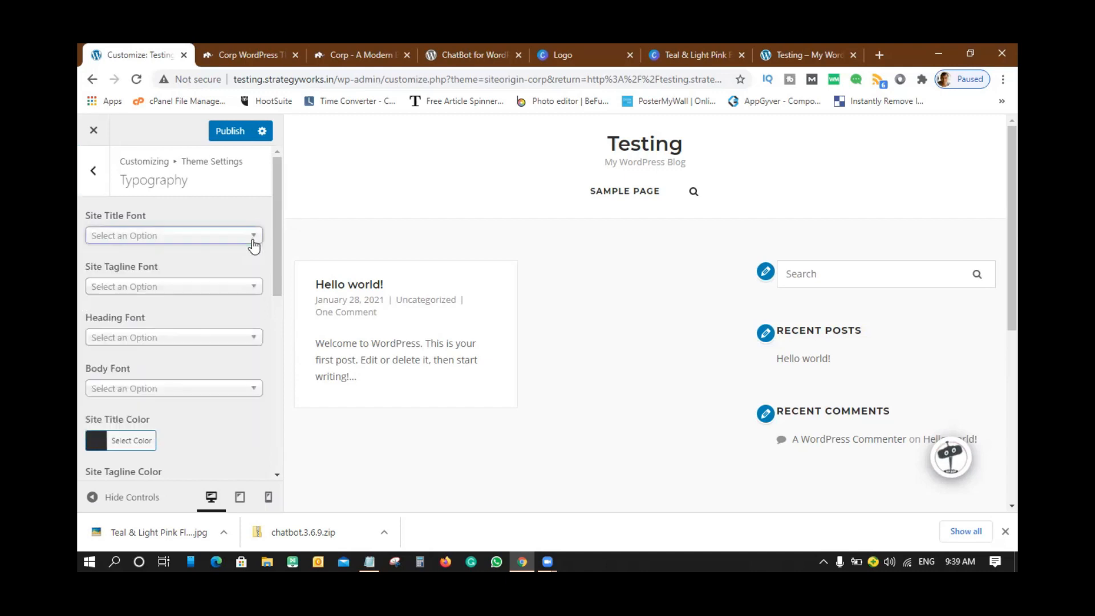
pyautogui.click(254, 244)
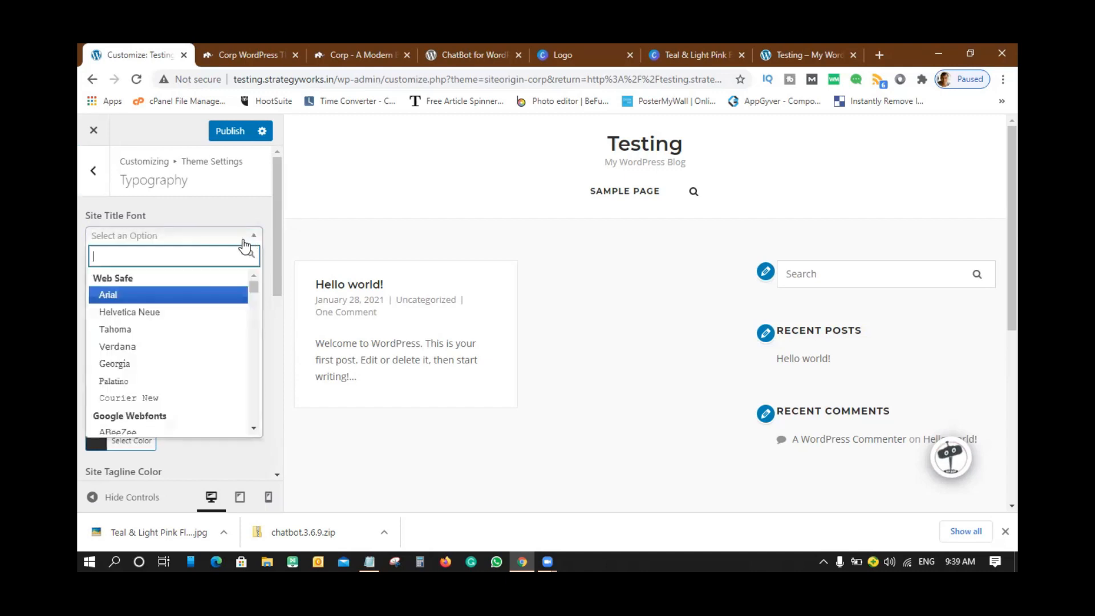
pyautogui.scroll(-3, 165, 348)
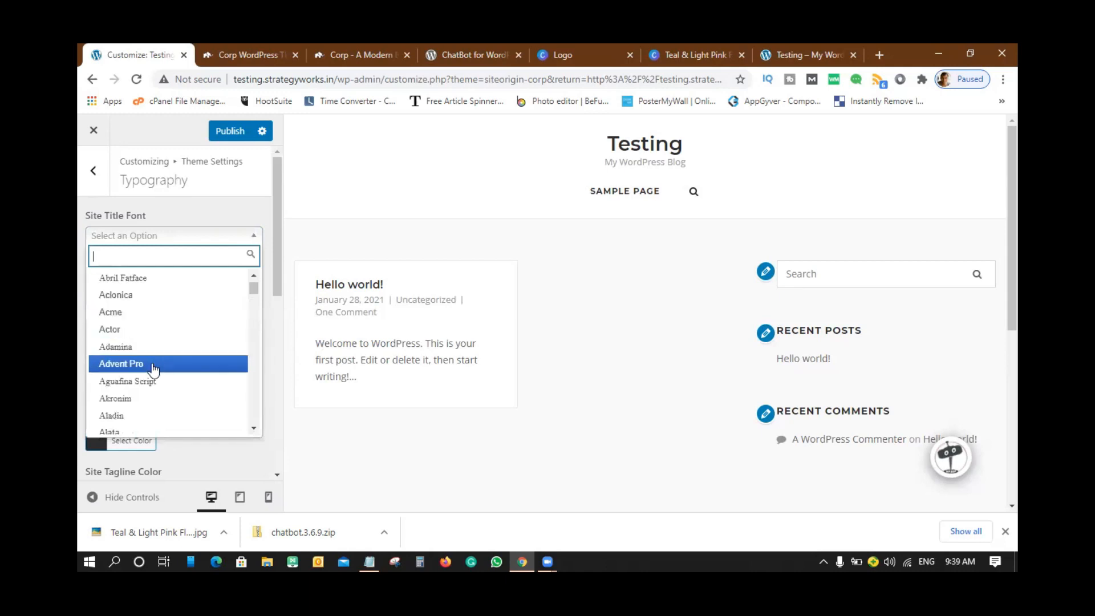
pyautogui.scroll(3, 154, 348)
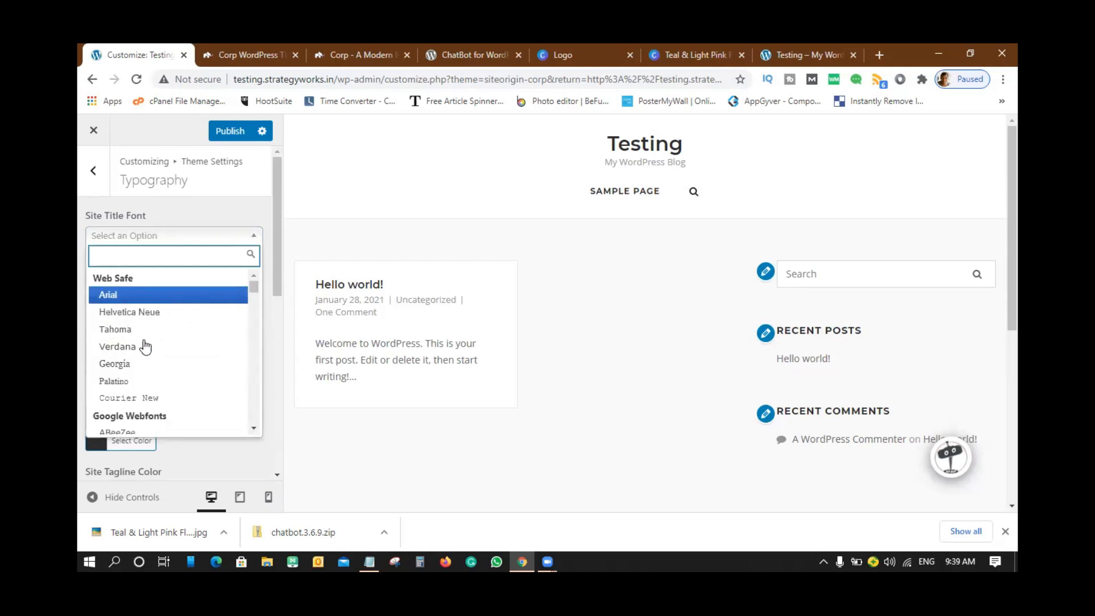
pyautogui.click(257, 216)
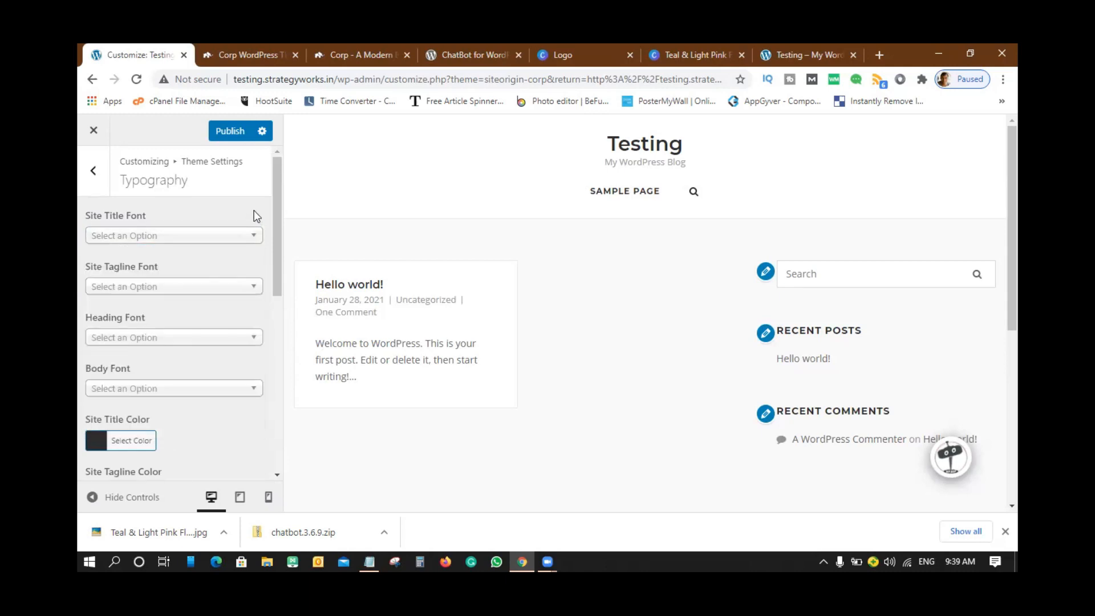
pyautogui.scroll(-6, 262, 358)
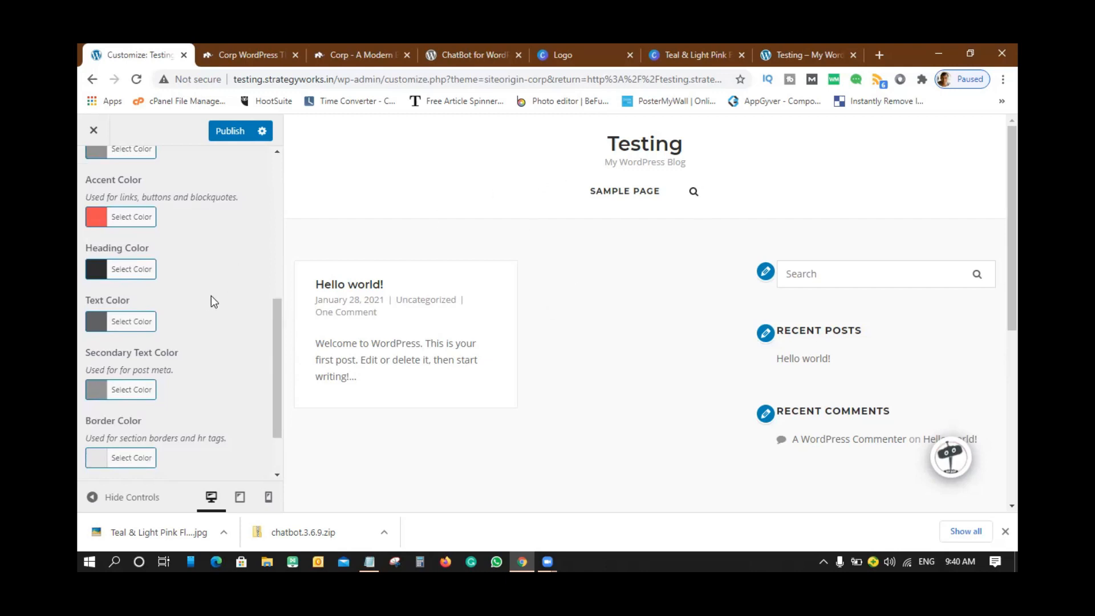
pyautogui.scroll(6, 211, 296)
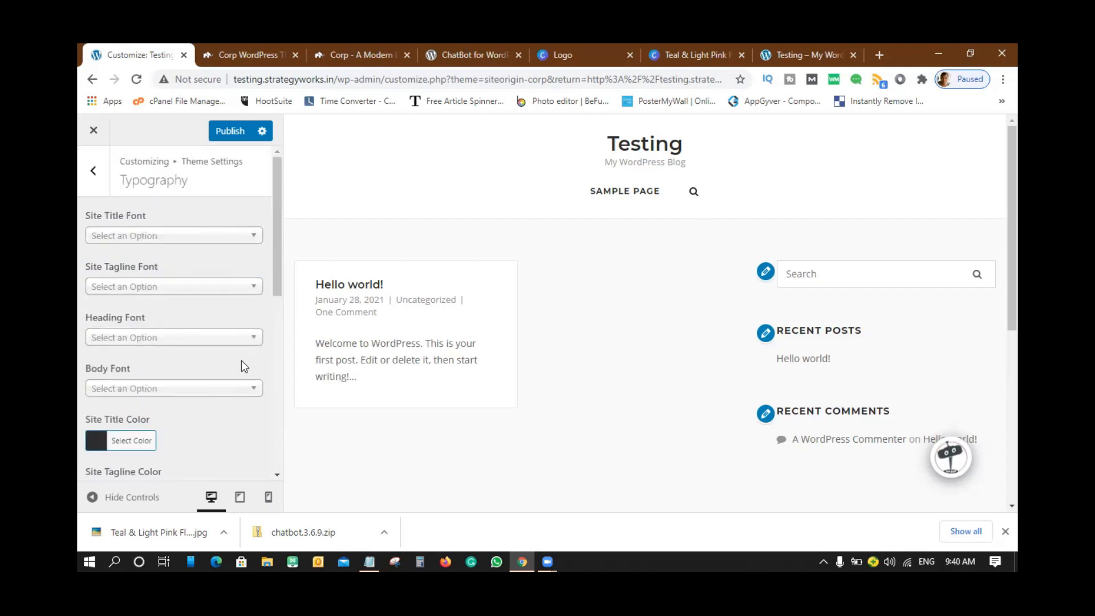
pyautogui.click(95, 174)
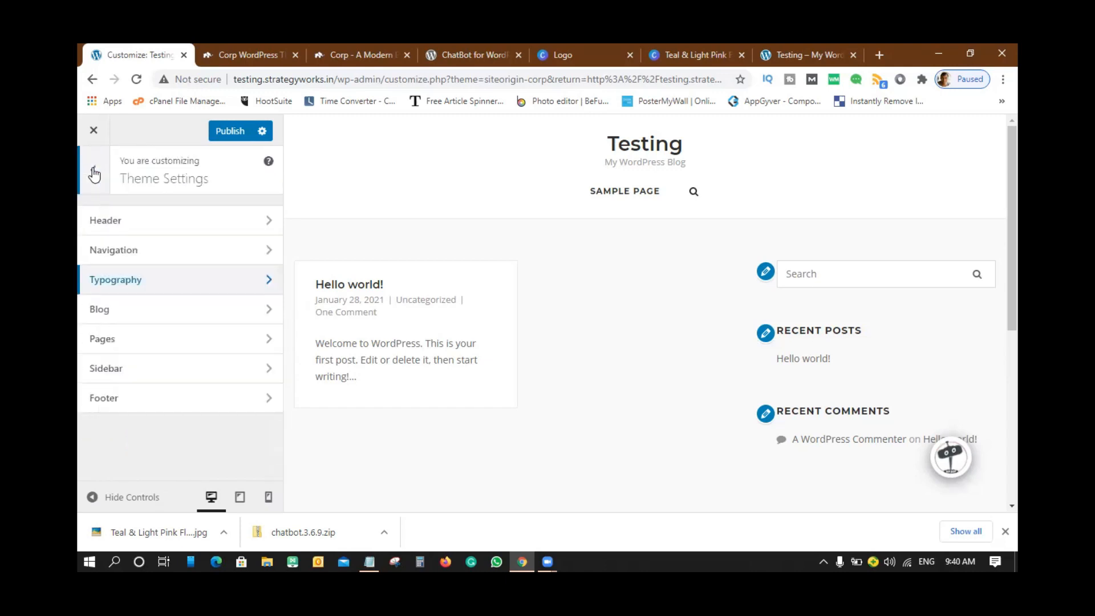
# - Review the Header settings and return to the Theme Settings list
pyautogui.click(138, 223)
pyautogui.scroll(-5, 215, 294)
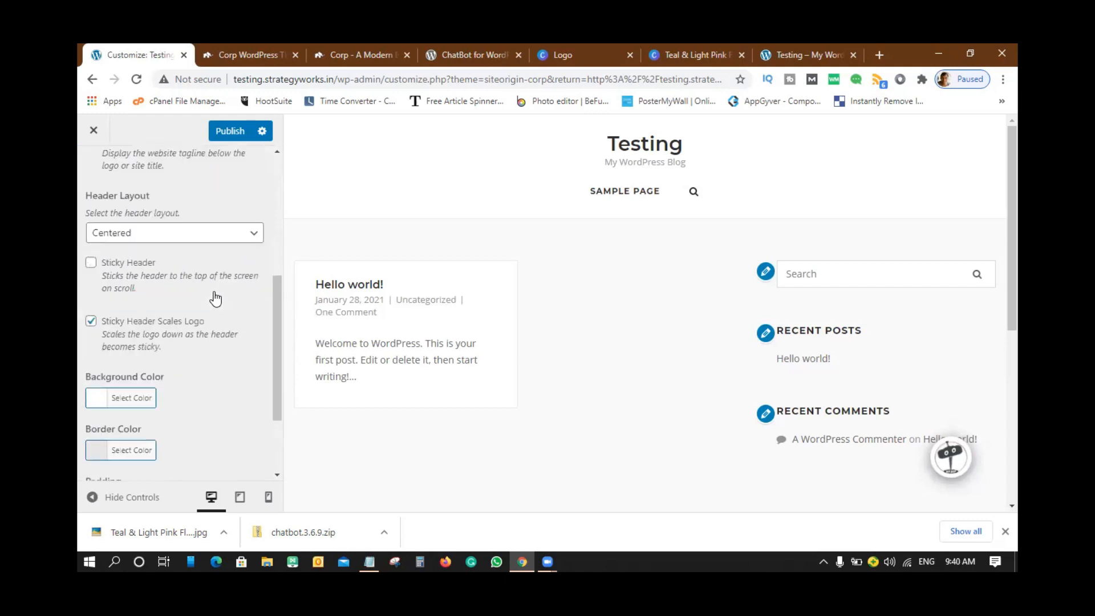
pyautogui.scroll(-2, 215, 294)
pyautogui.scroll(7, 176, 262)
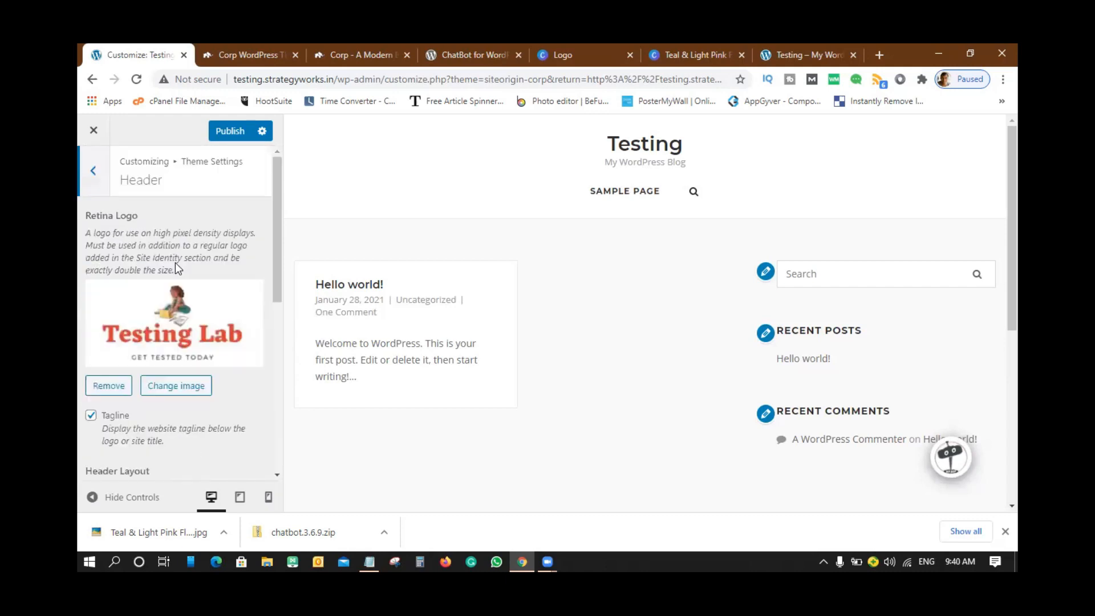
pyautogui.click(93, 171)
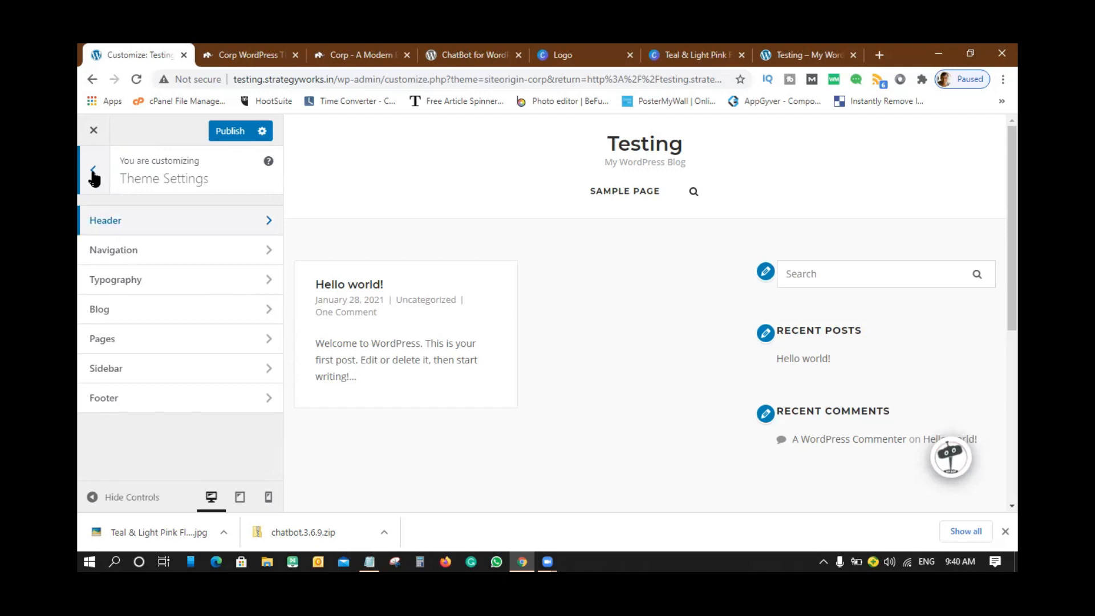
# - Look through the Blog layout options, then open the Pages section
pyautogui.click(112, 313)
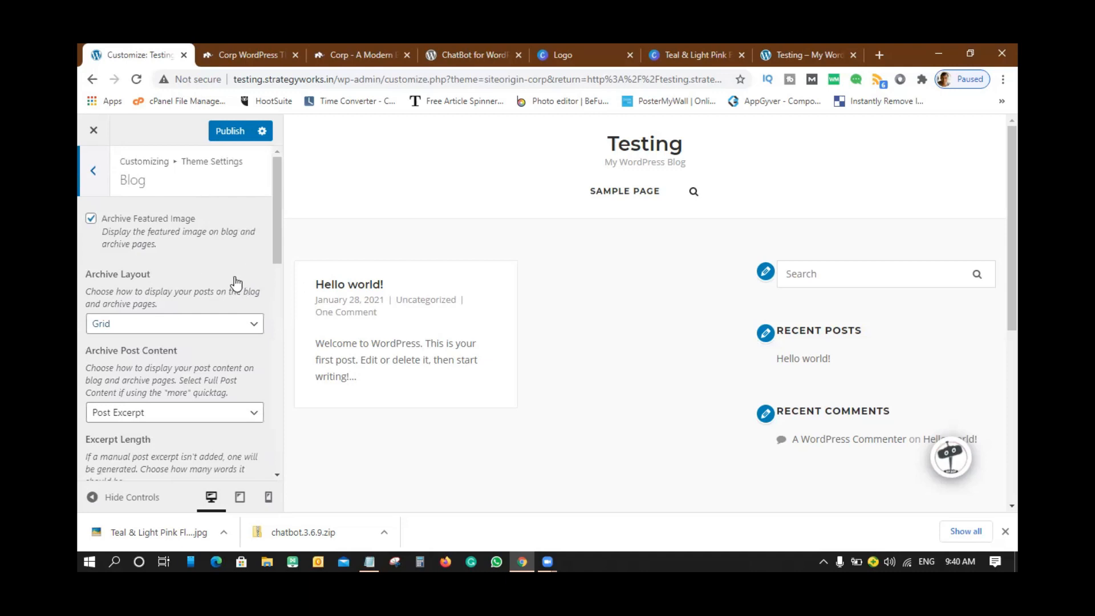
pyautogui.scroll(-5, 434, 300)
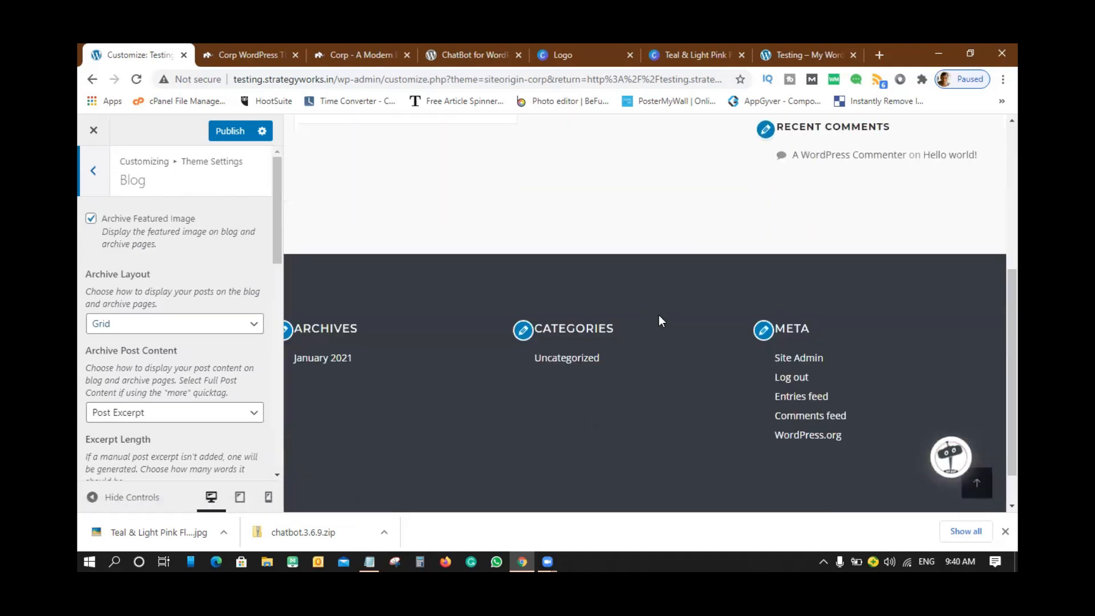
pyautogui.scroll(6, 661, 322)
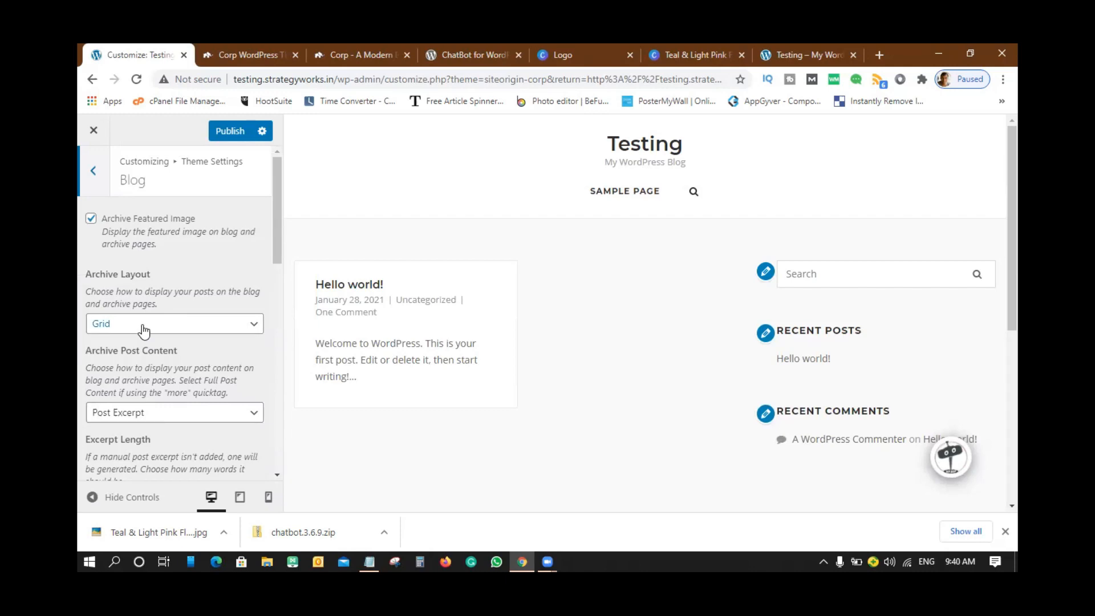
pyautogui.scroll(-4, 181, 323)
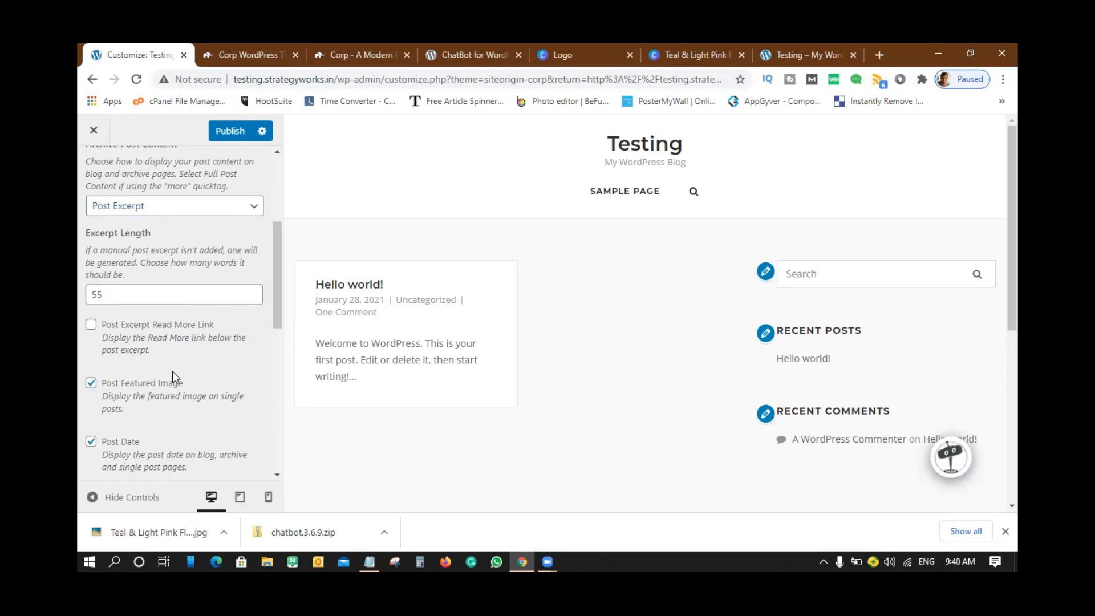
pyautogui.scroll(-6, 171, 371)
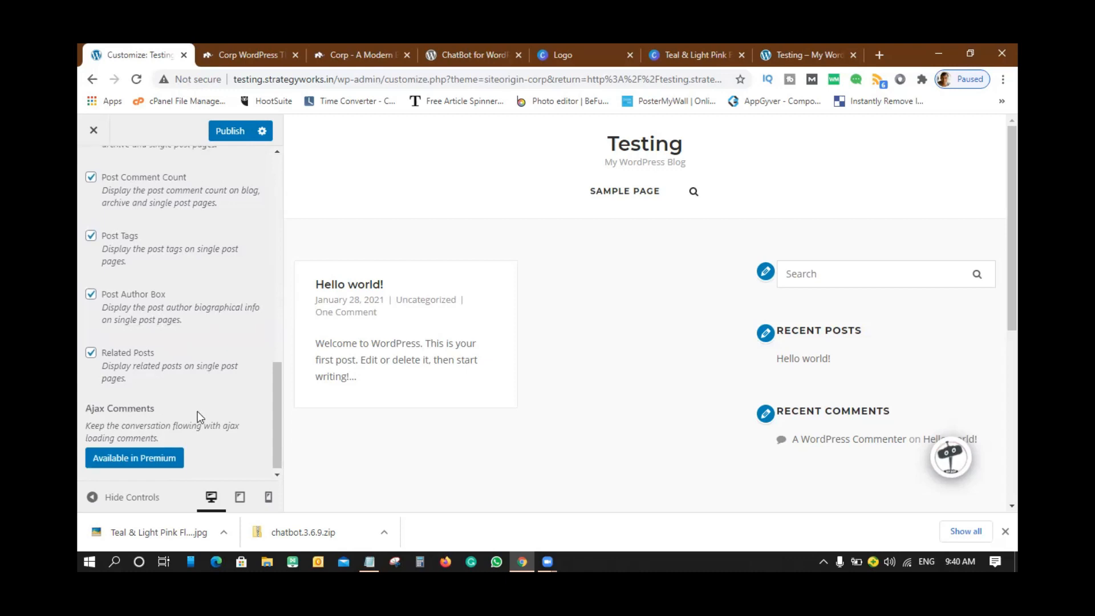
pyautogui.scroll(10, 196, 415)
pyautogui.click(92, 173)
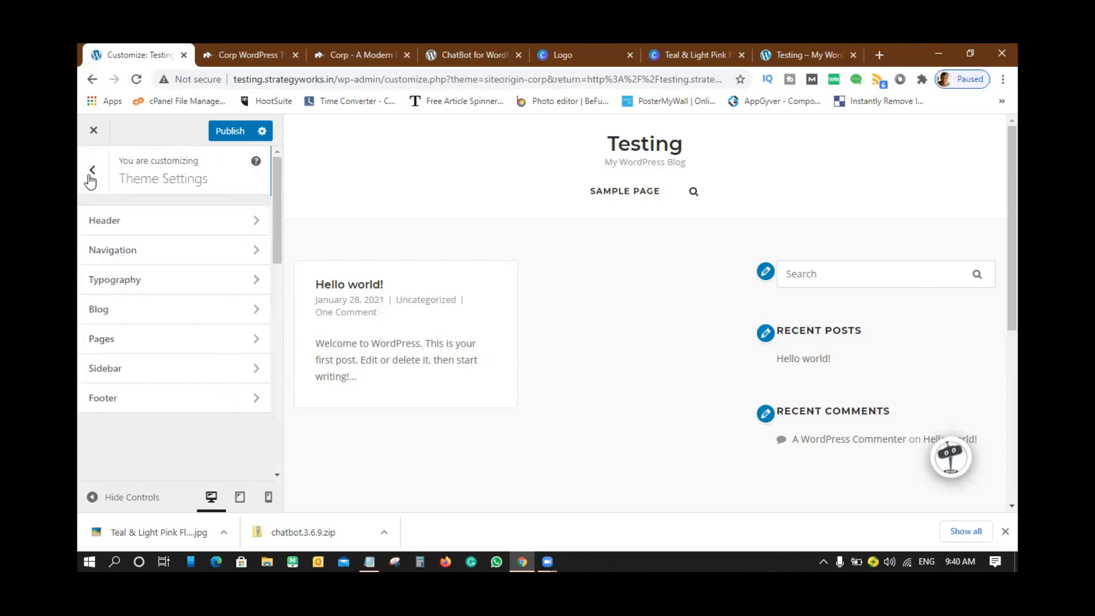
pyautogui.click(112, 342)
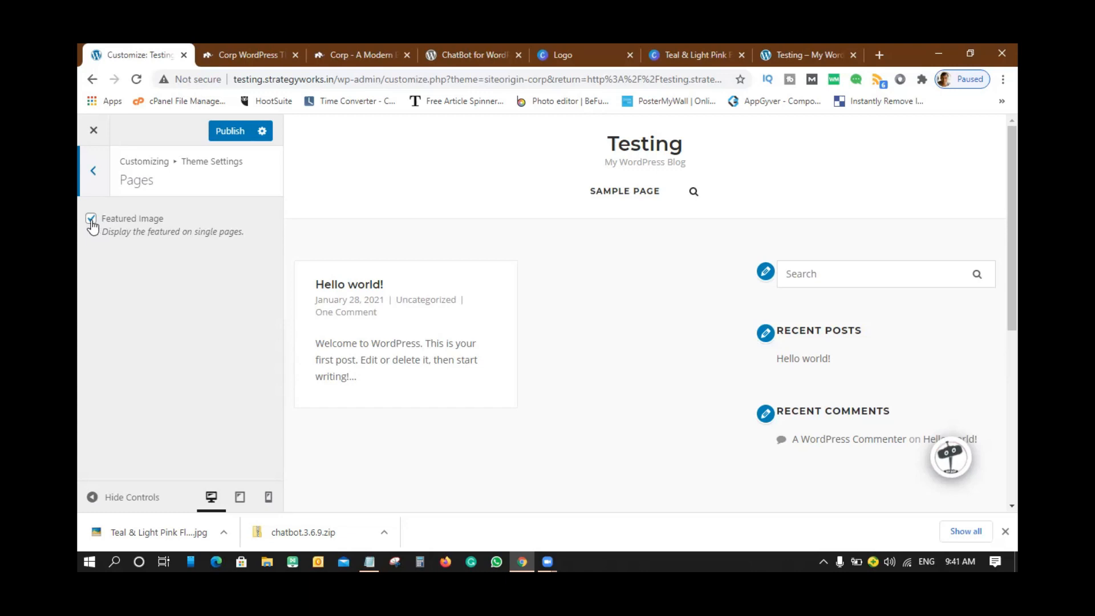
# - Open Sidebar settings and try Position Left, then switch it back to Right
pyautogui.click(94, 176)
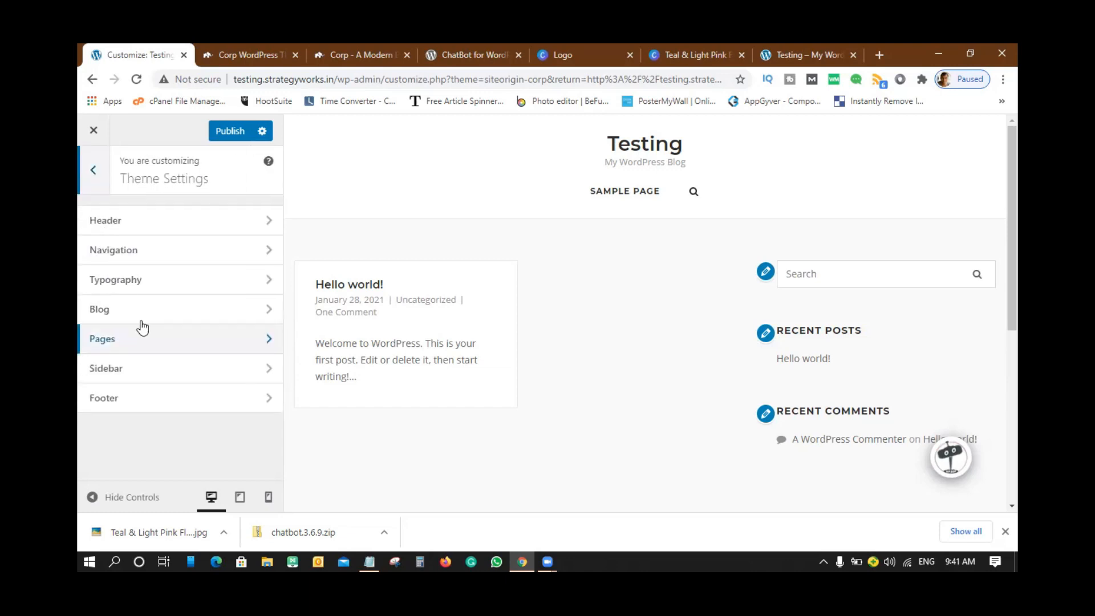
pyautogui.click(129, 372)
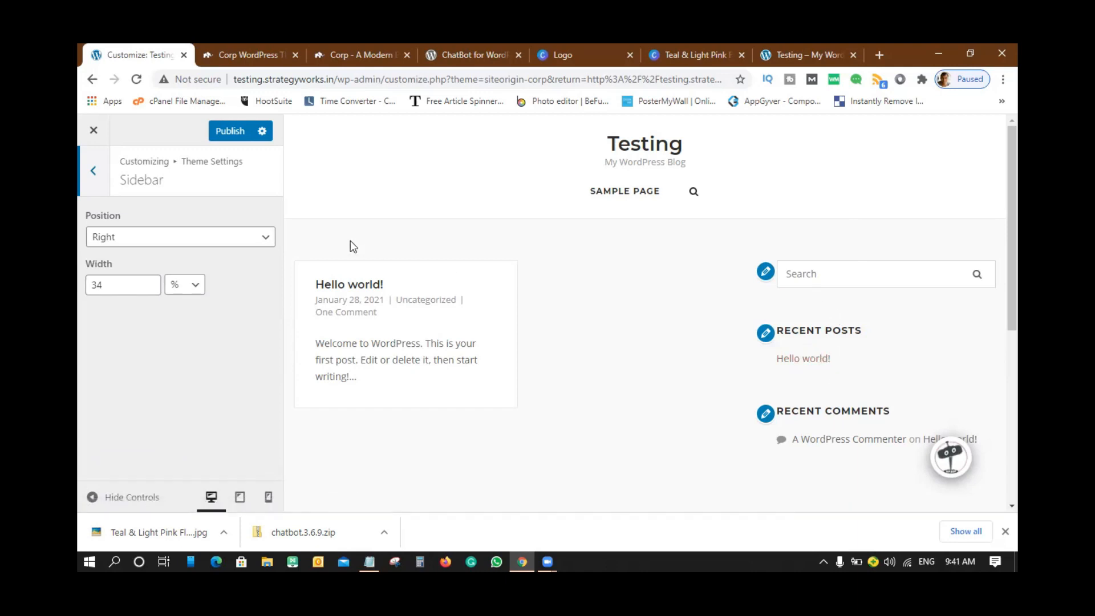
pyautogui.click(264, 239)
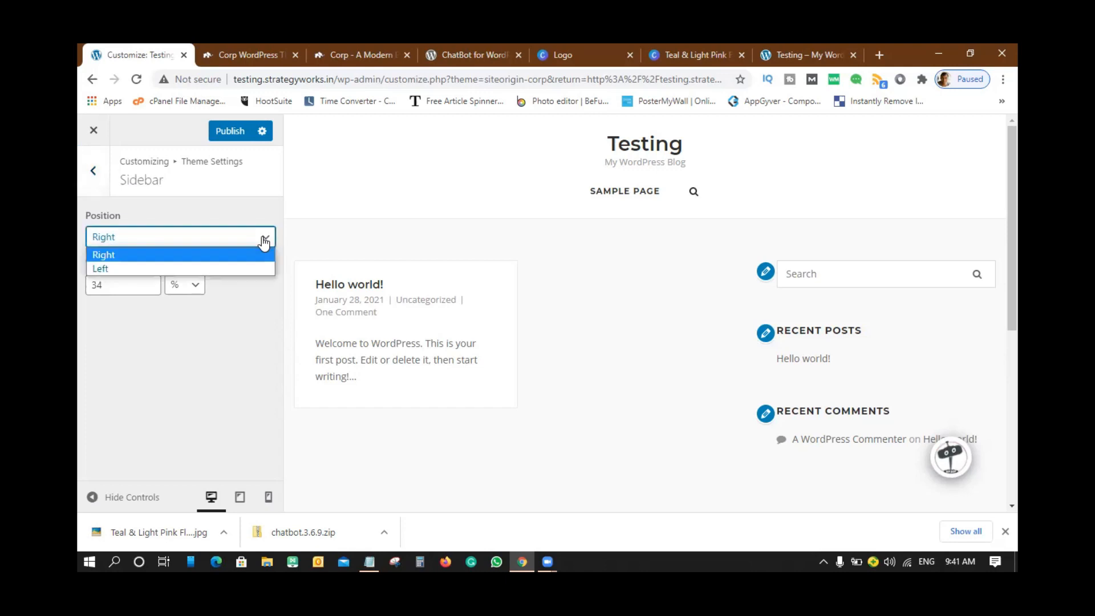
pyautogui.click(135, 268)
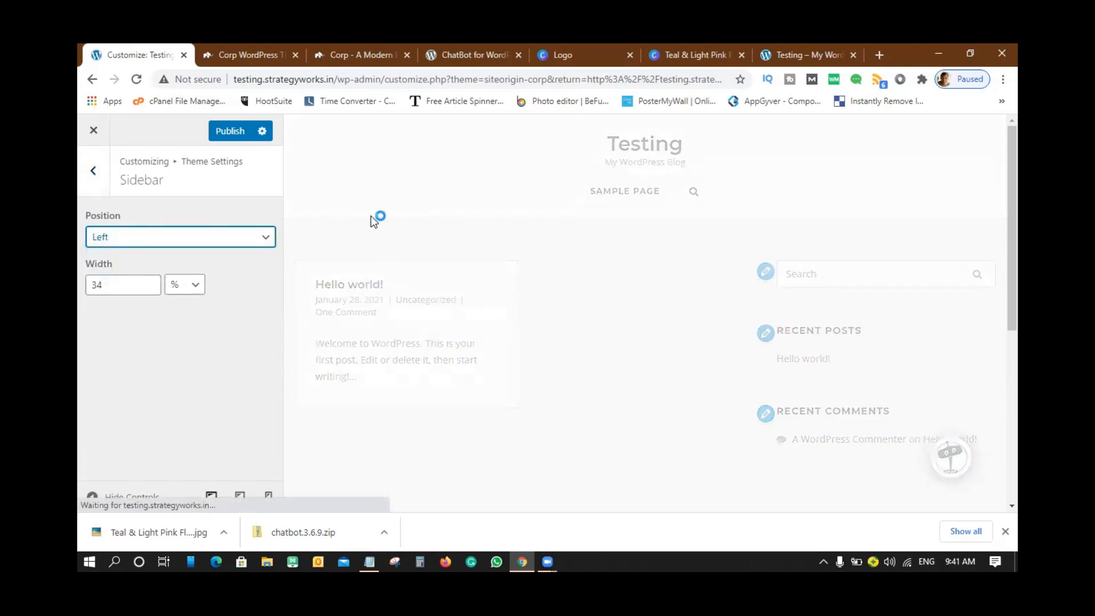
pyautogui.click(265, 238)
pyautogui.click(152, 252)
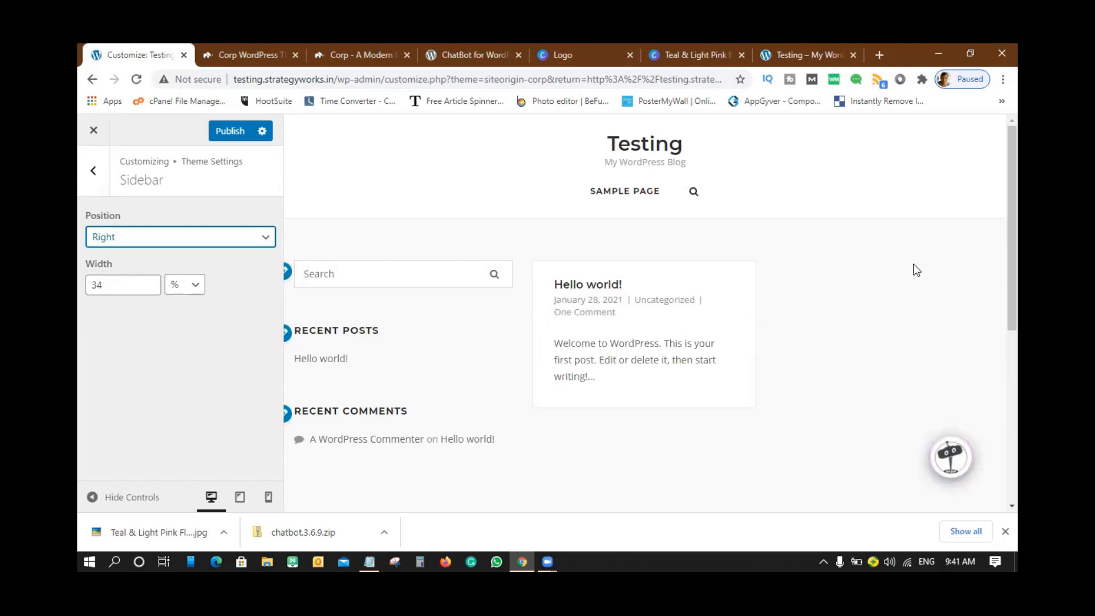
# - Confirm the sidebar Position as Right and publish the changes
pyautogui.click(195, 343)
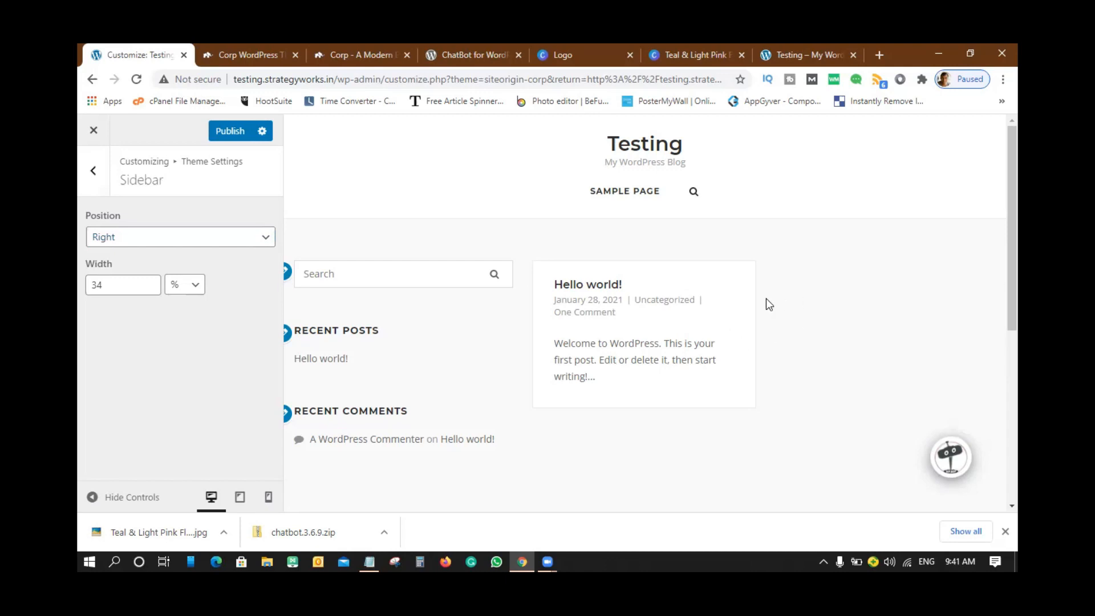
pyautogui.click(166, 246)
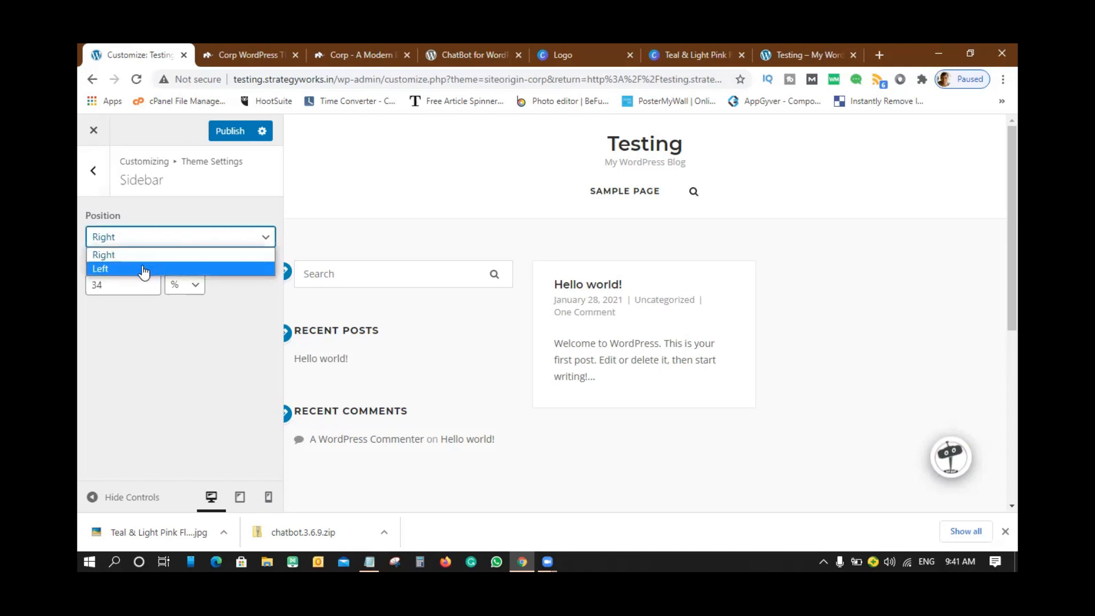
pyautogui.click(138, 251)
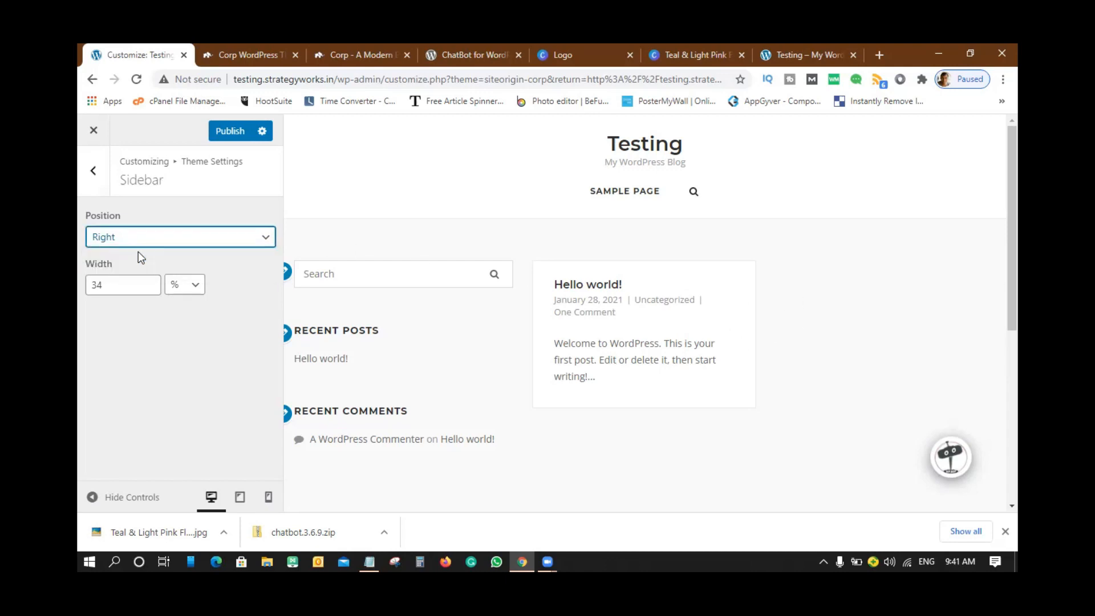
pyautogui.click(228, 132)
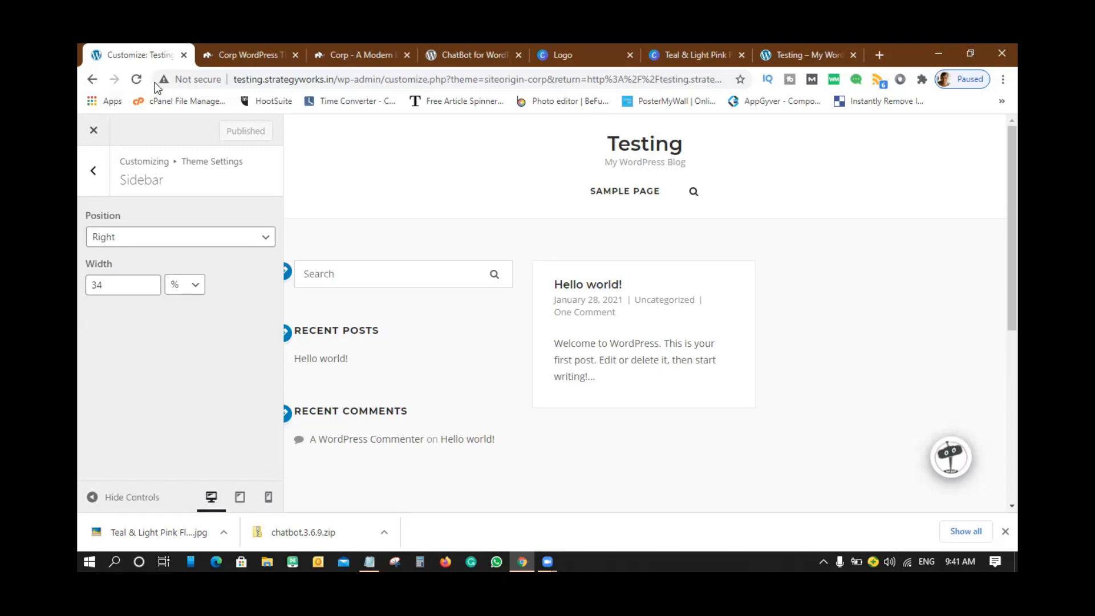
# - Reload the Customizer, open Theme Settings > Sidebar, and change Width from 34 to 20
pyautogui.click(136, 80)
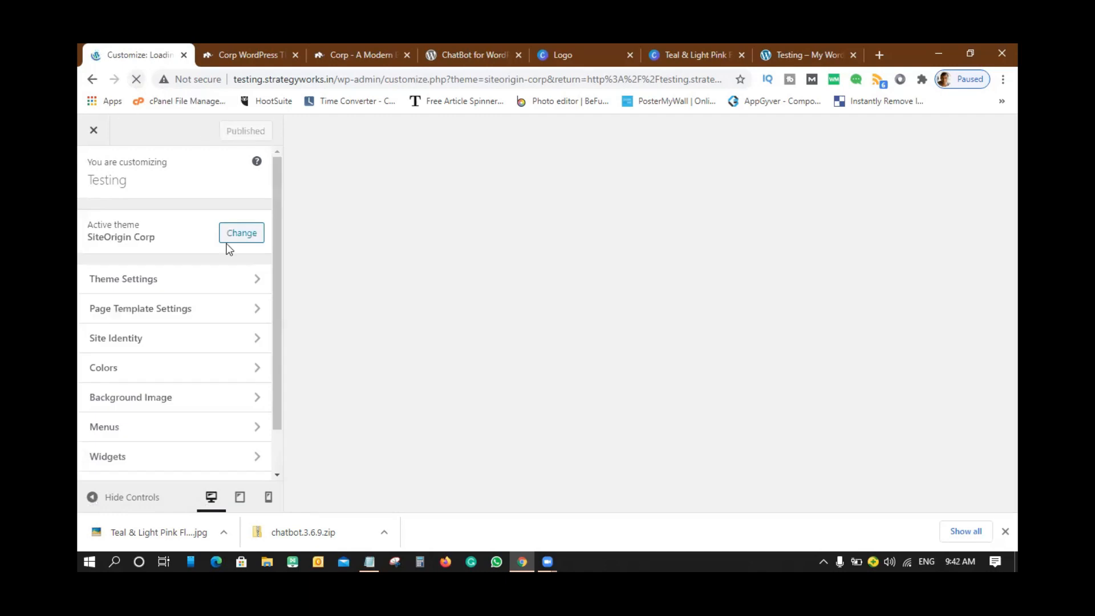
pyautogui.scroll(-1, 151, 276)
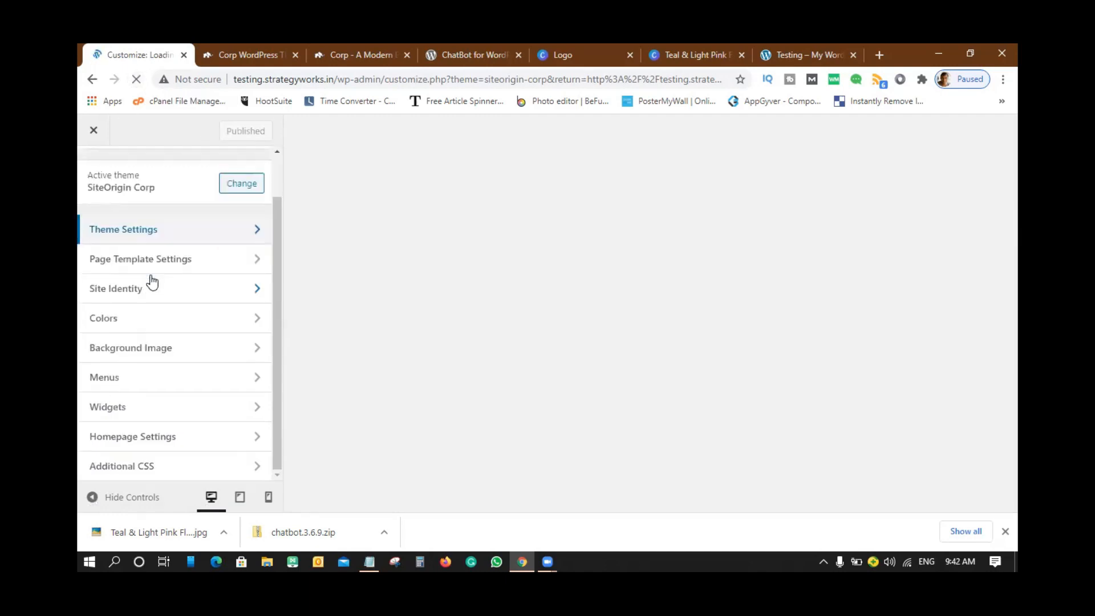
pyautogui.click(130, 231)
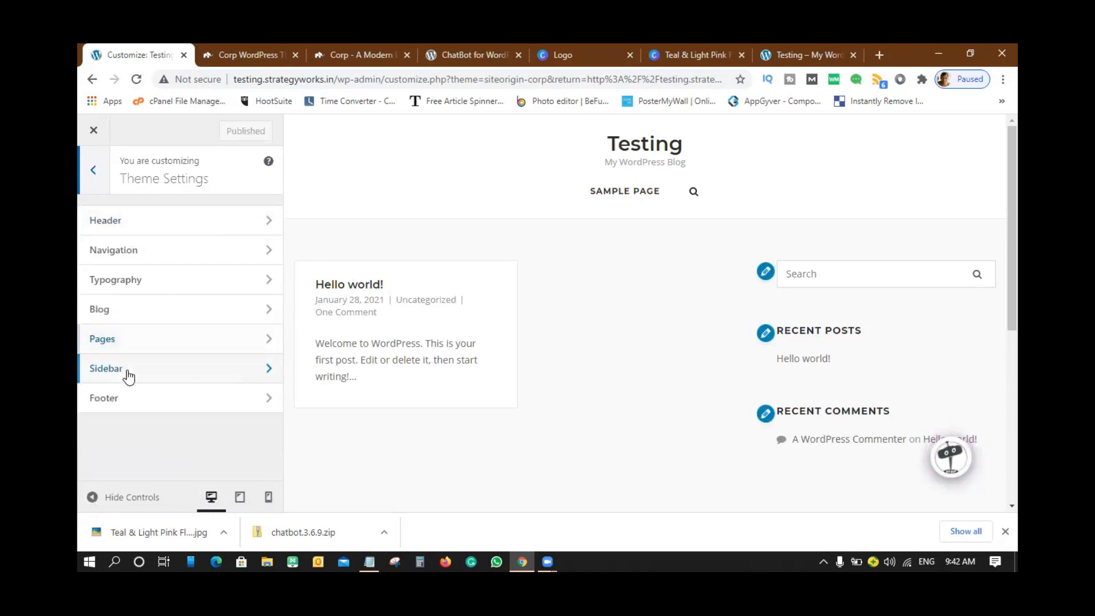
pyautogui.click(129, 374)
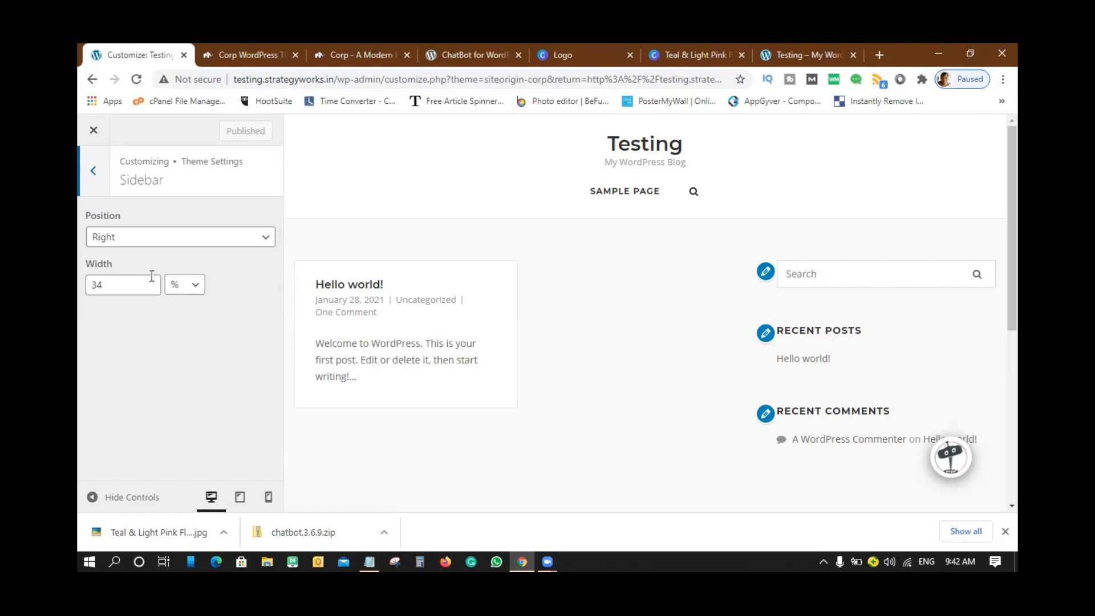
pyautogui.click(108, 286)
pyautogui.moveTo(107, 287); pyautogui.dragTo(81, 289)
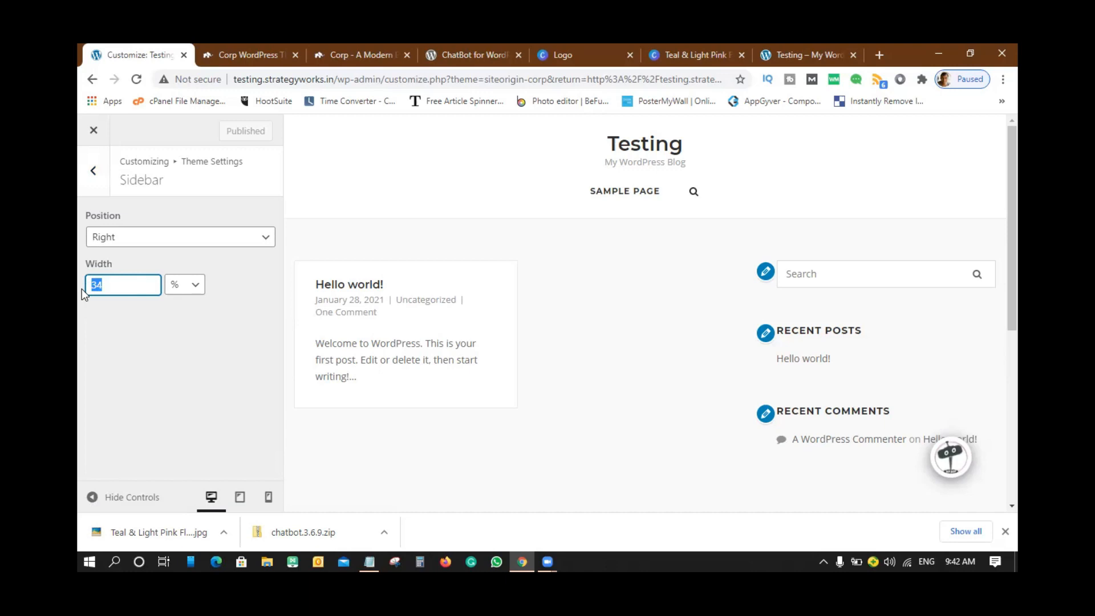
pyautogui.write('20')
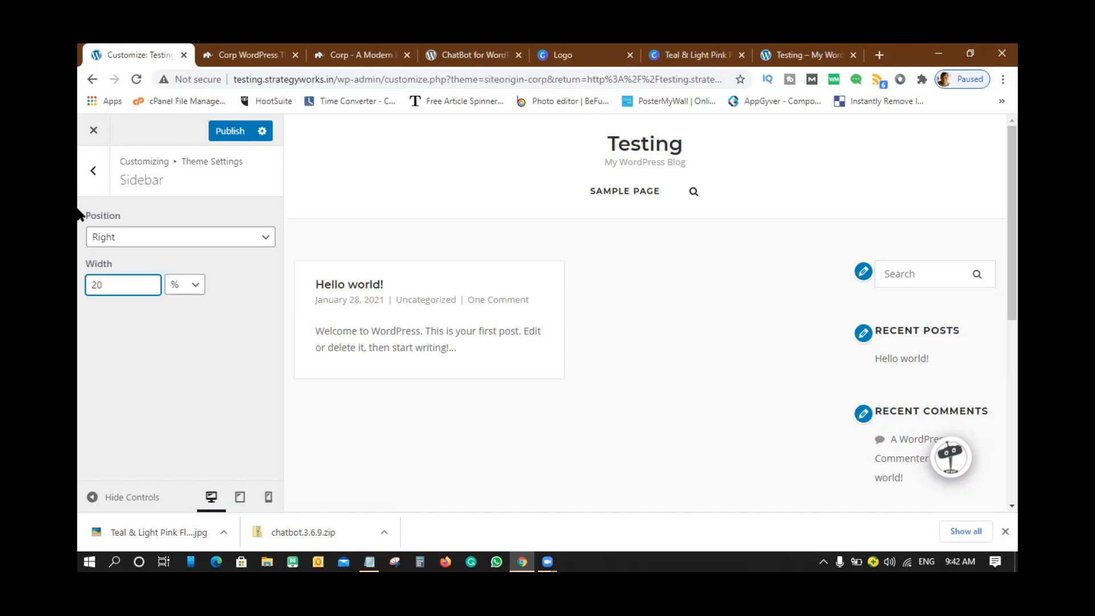
pyautogui.click(93, 164)
pyautogui.click(135, 405)
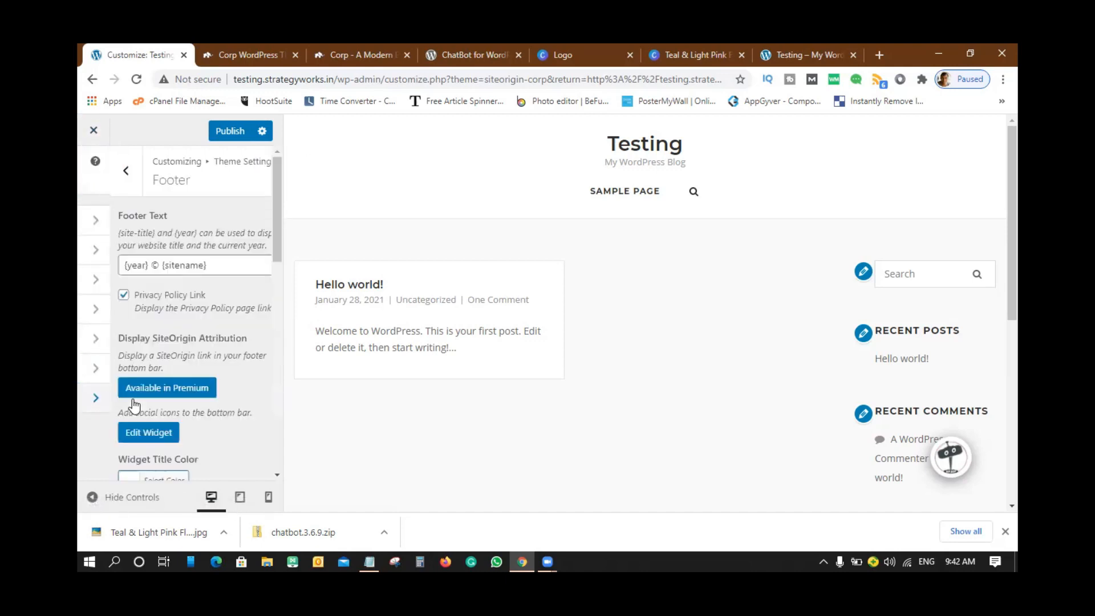
pyautogui.scroll(-10, 813, 297)
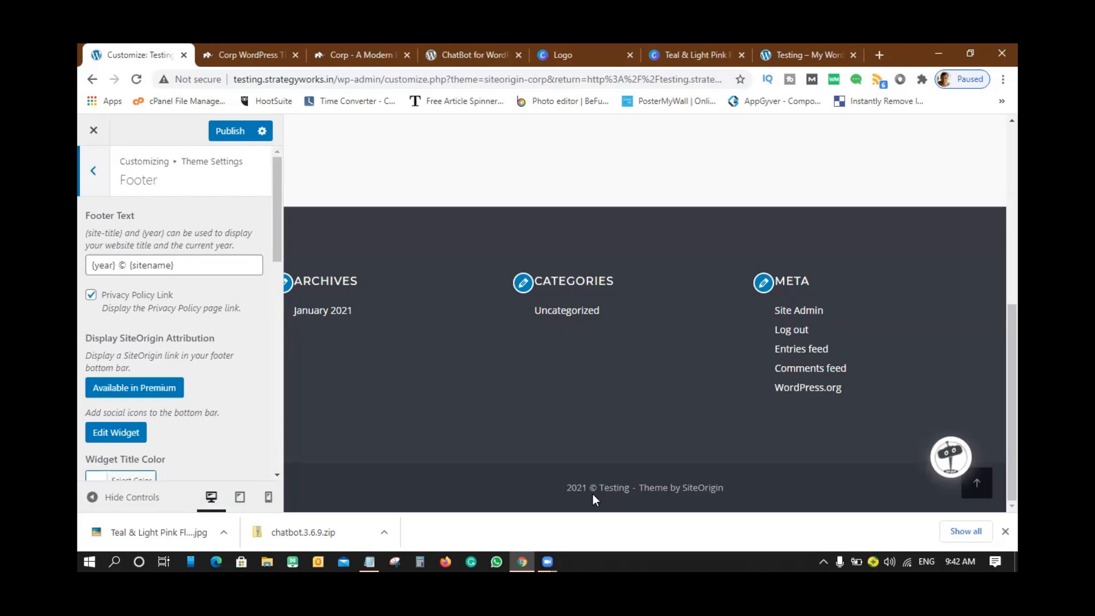
pyautogui.click(171, 265)
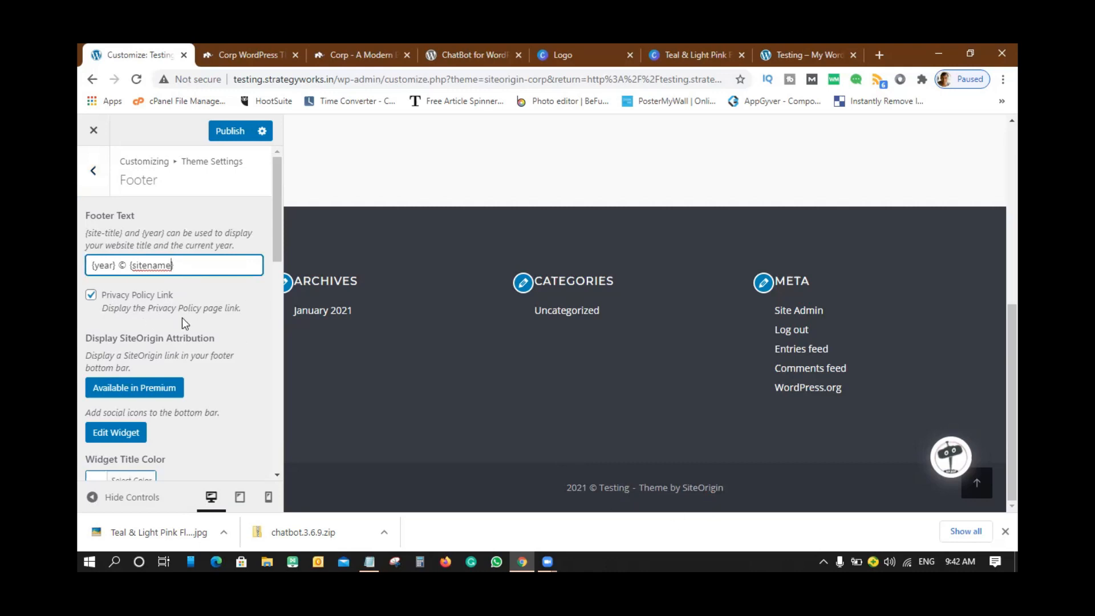
pyautogui.scroll(-3, 186, 320)
pyautogui.scroll(3, 186, 319)
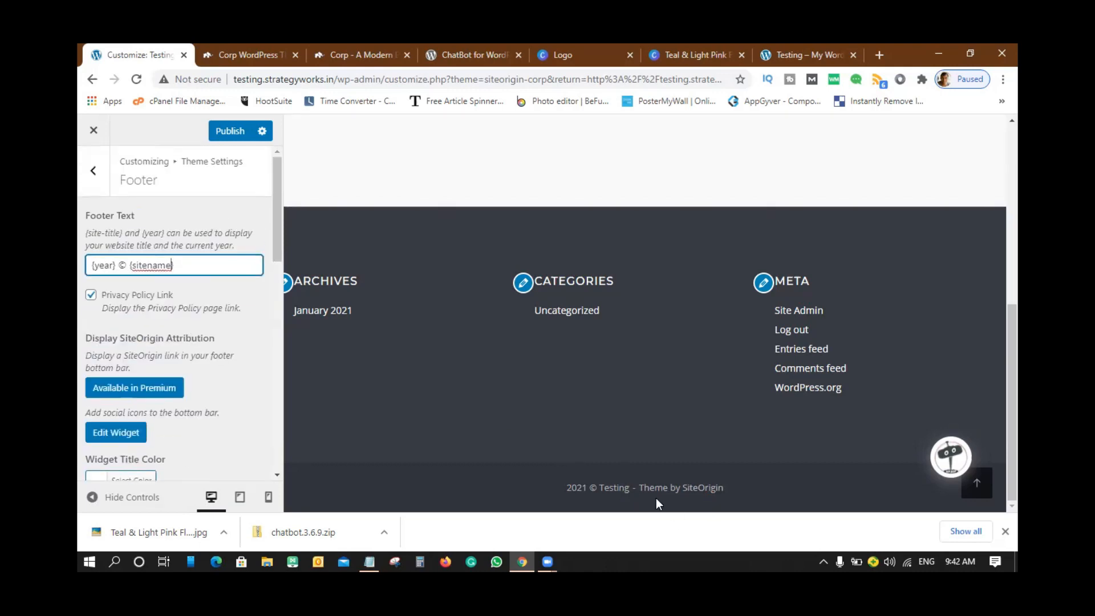
pyautogui.click(90, 296)
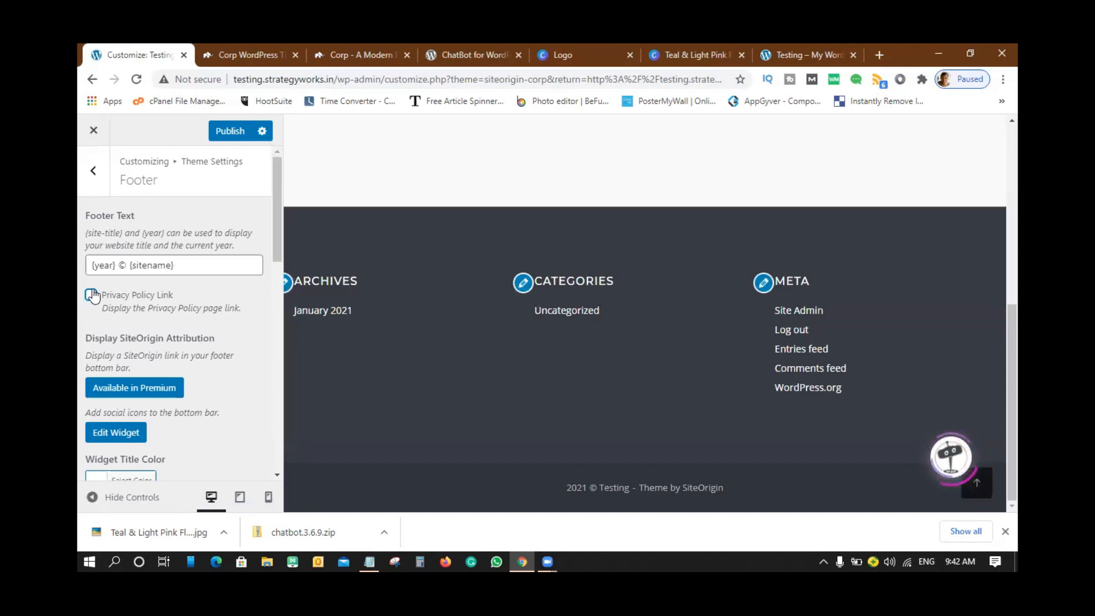
pyautogui.click(92, 296)
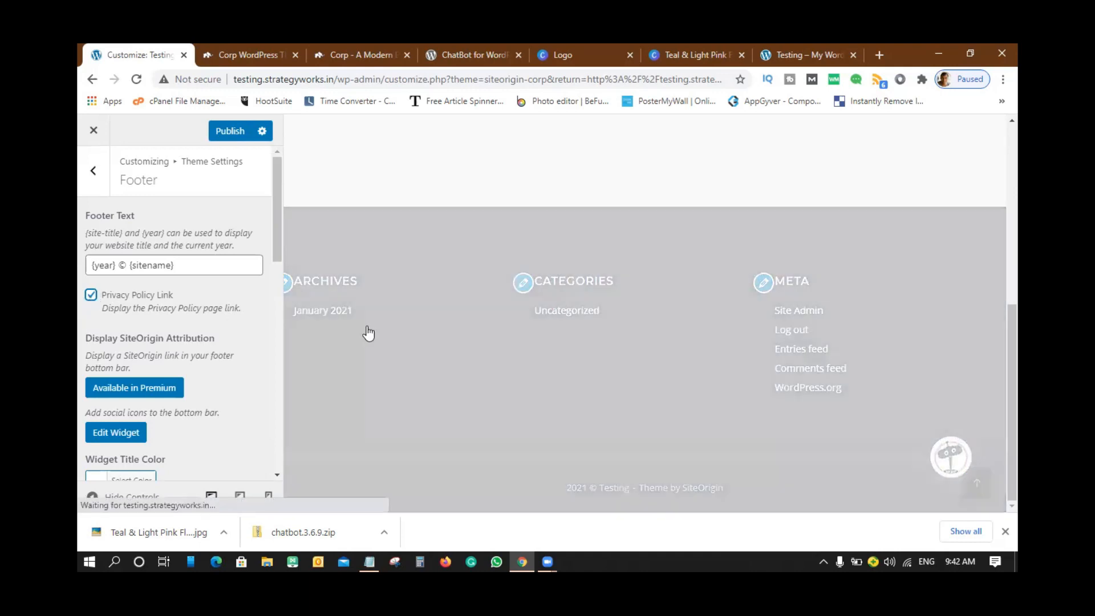
pyautogui.scroll(-2, 244, 313)
pyautogui.scroll(-9, 245, 312)
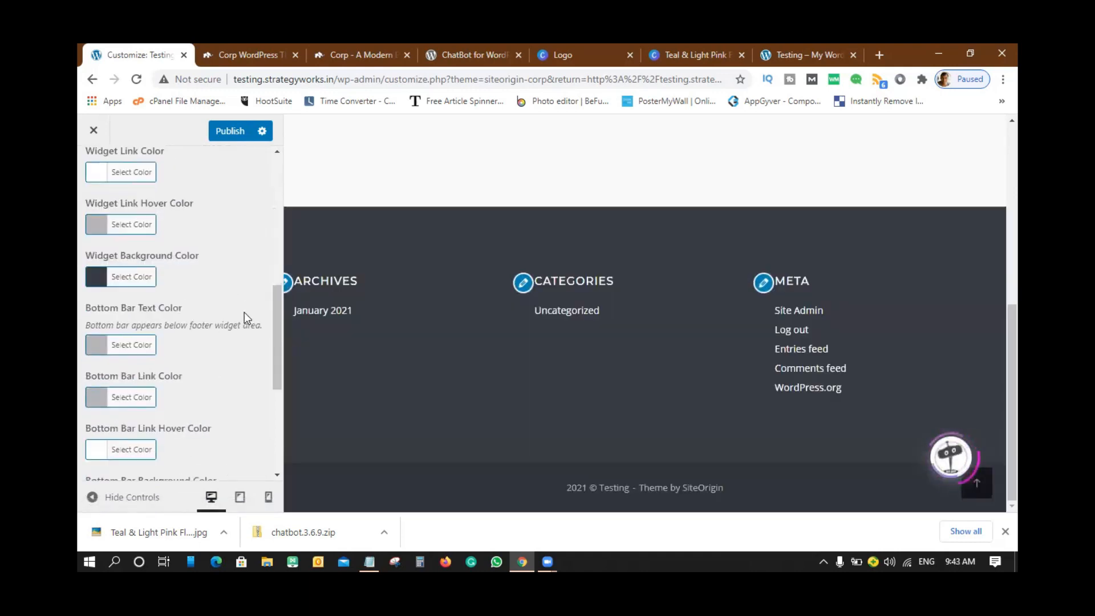
pyautogui.scroll(10, 244, 312)
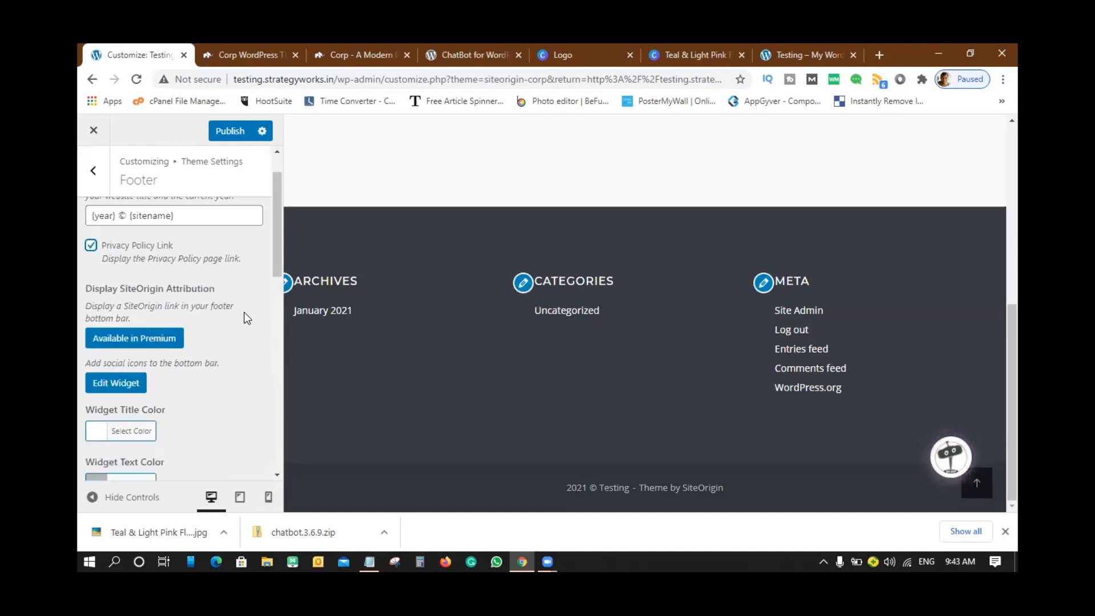
pyautogui.moveTo(644, 489); pyautogui.dragTo(725, 489)
pyautogui.moveTo(713, 488); pyautogui.dragTo(701, 483)
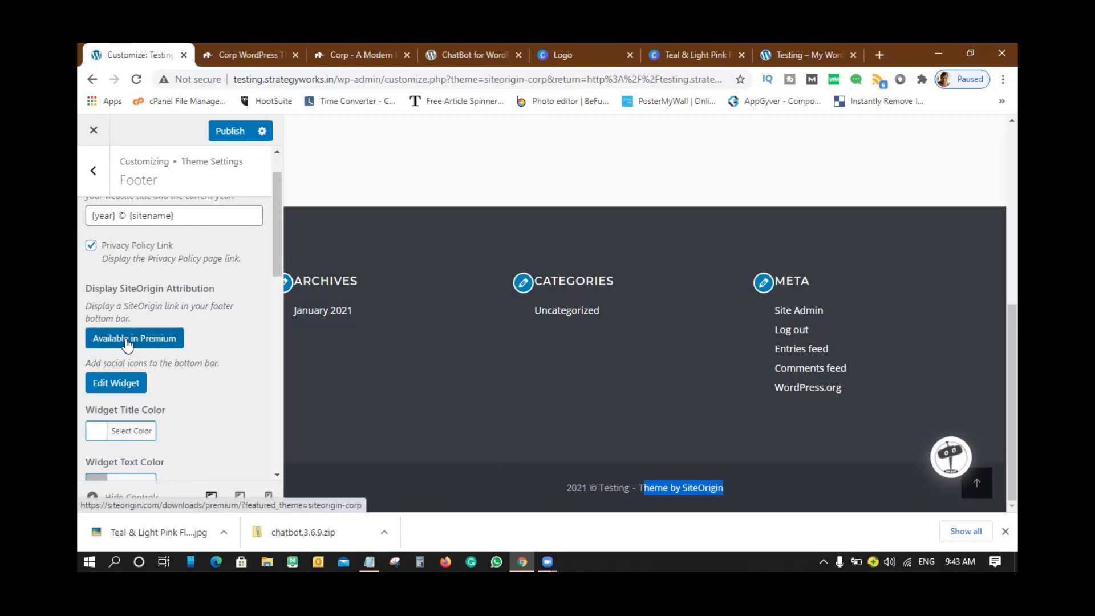
pyautogui.scroll(-8, 222, 411)
pyautogui.scroll(-3, 211, 398)
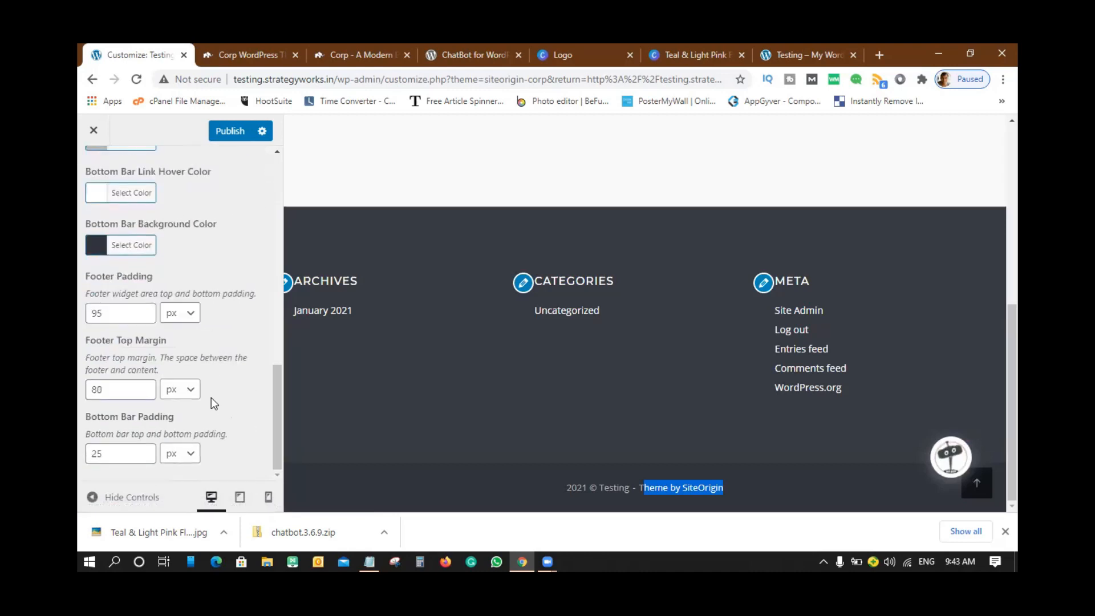
pyautogui.scroll(5, 211, 398)
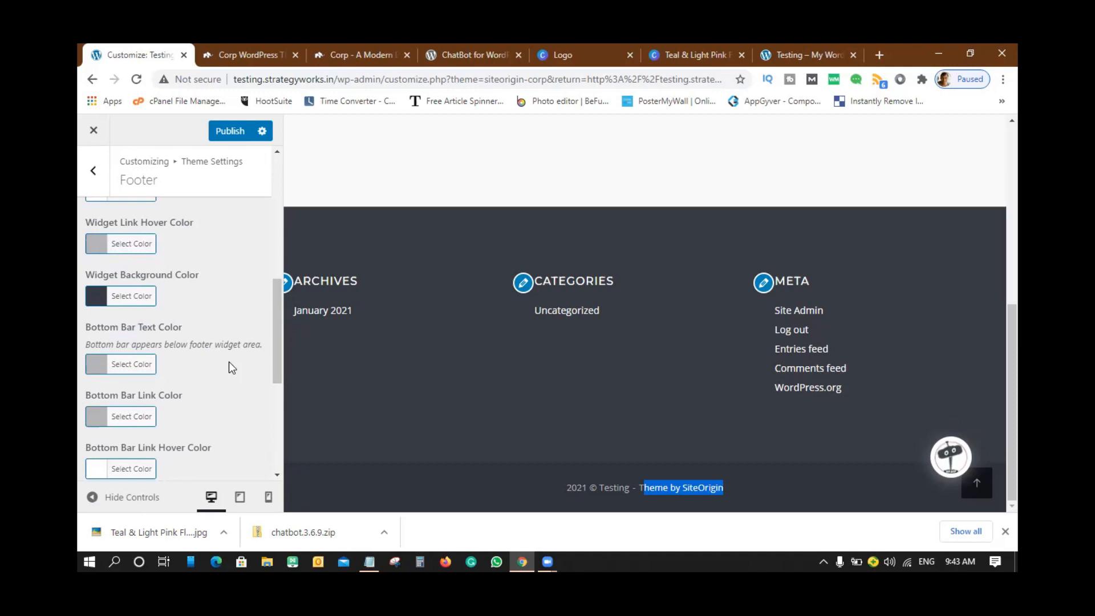
pyautogui.scroll(-1, 229, 362)
pyautogui.scroll(4, 229, 362)
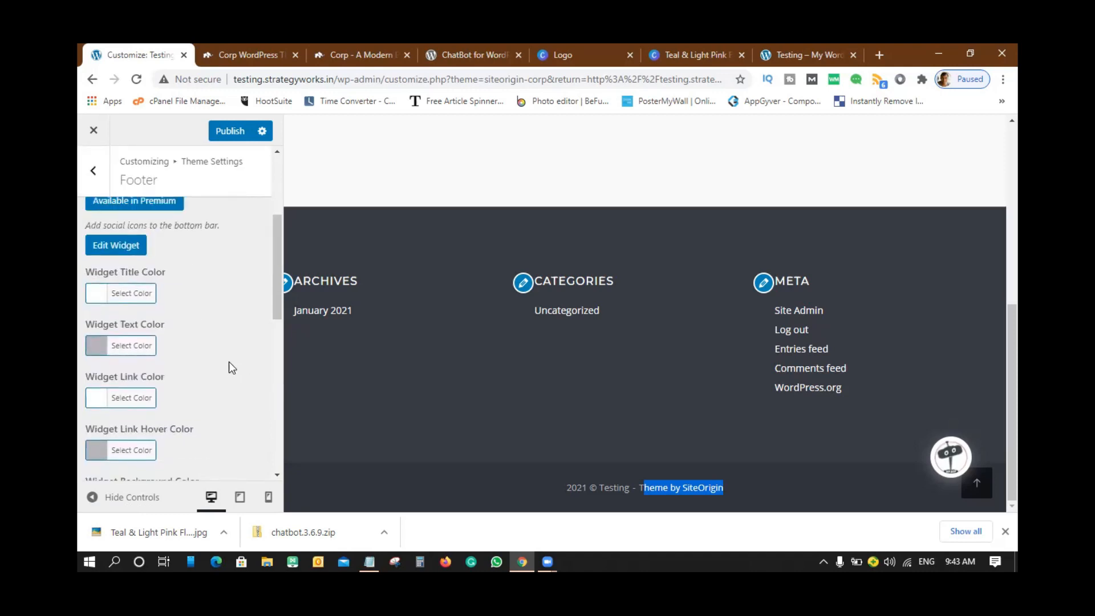
pyautogui.scroll(-8, 229, 362)
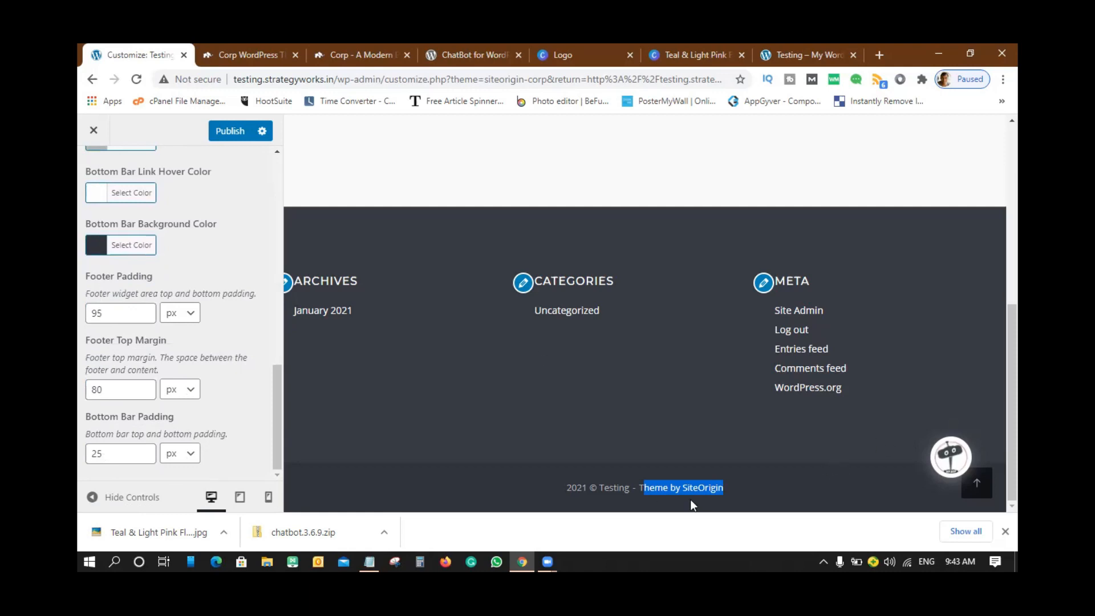
pyautogui.click(740, 500)
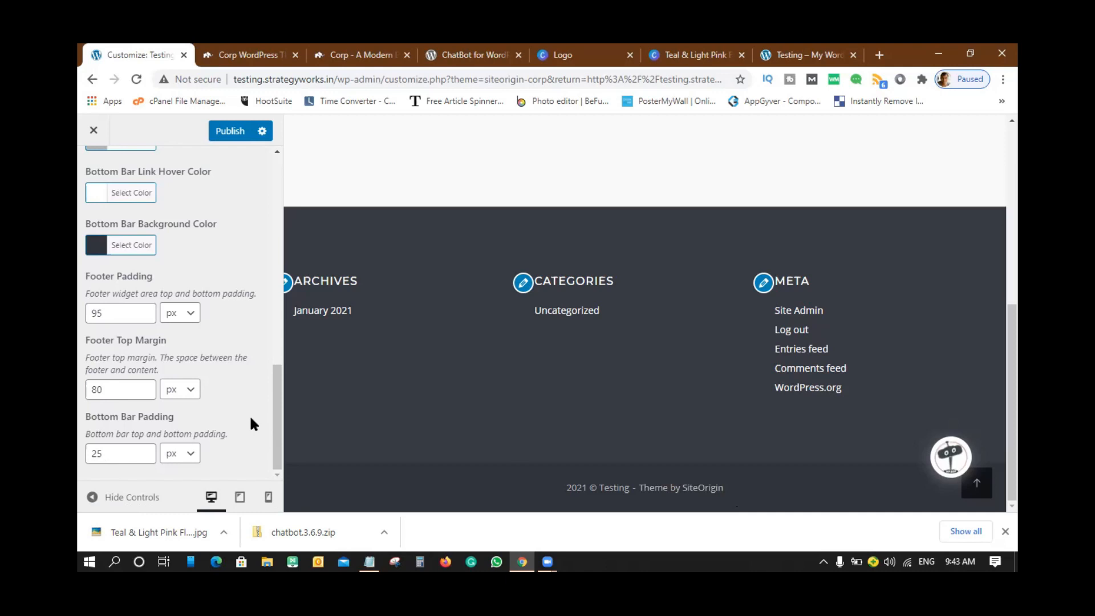
pyautogui.scroll(10, 250, 418)
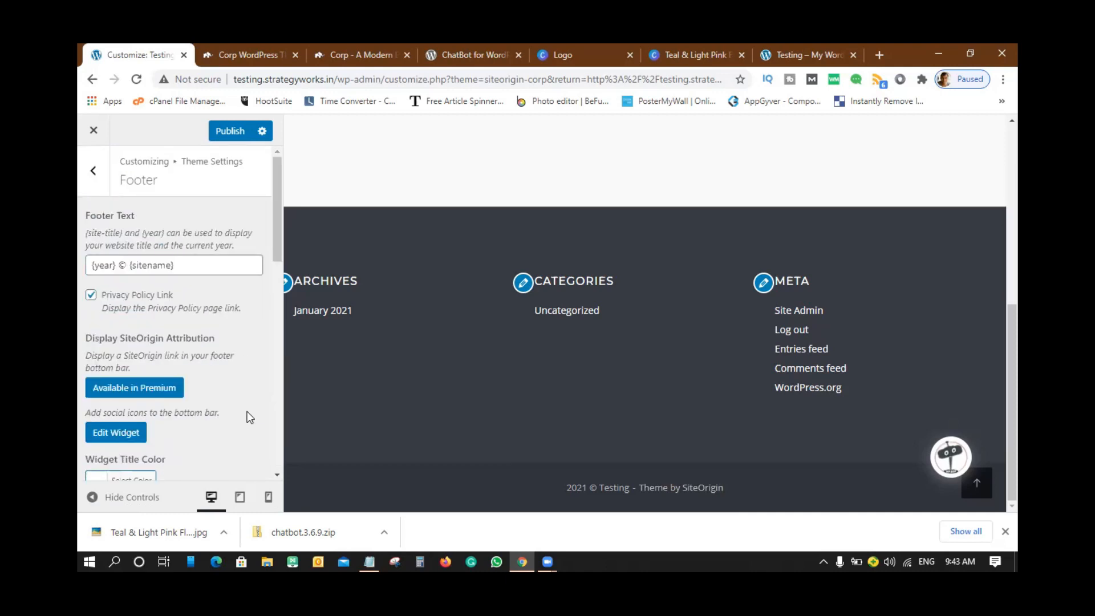
# - Glance at the header settings, then return to the top-level Customizer menu
pyautogui.click(93, 172)
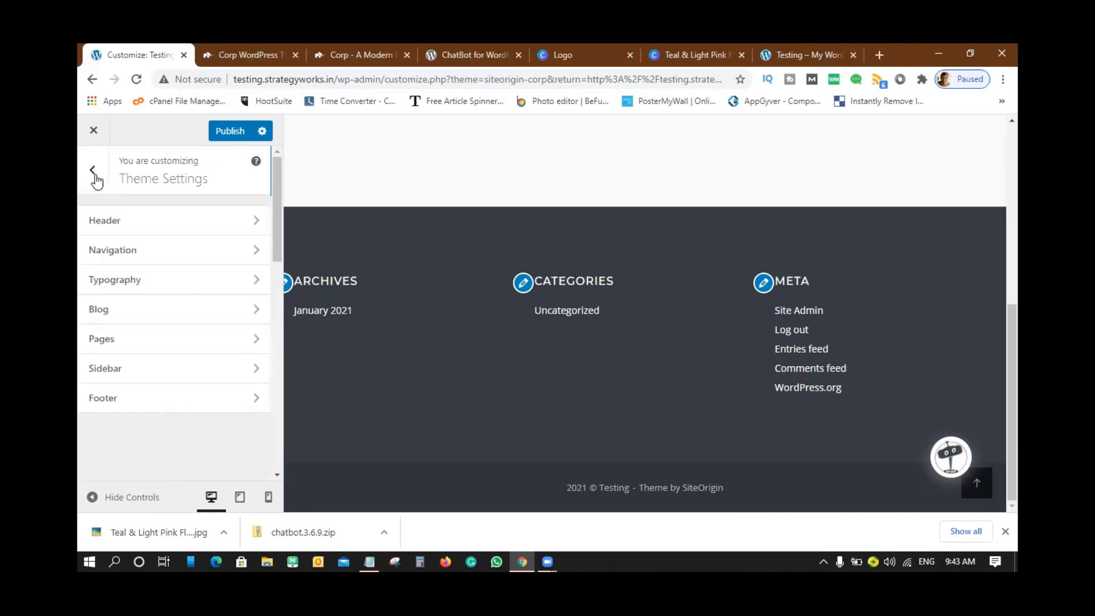
pyautogui.click(114, 220)
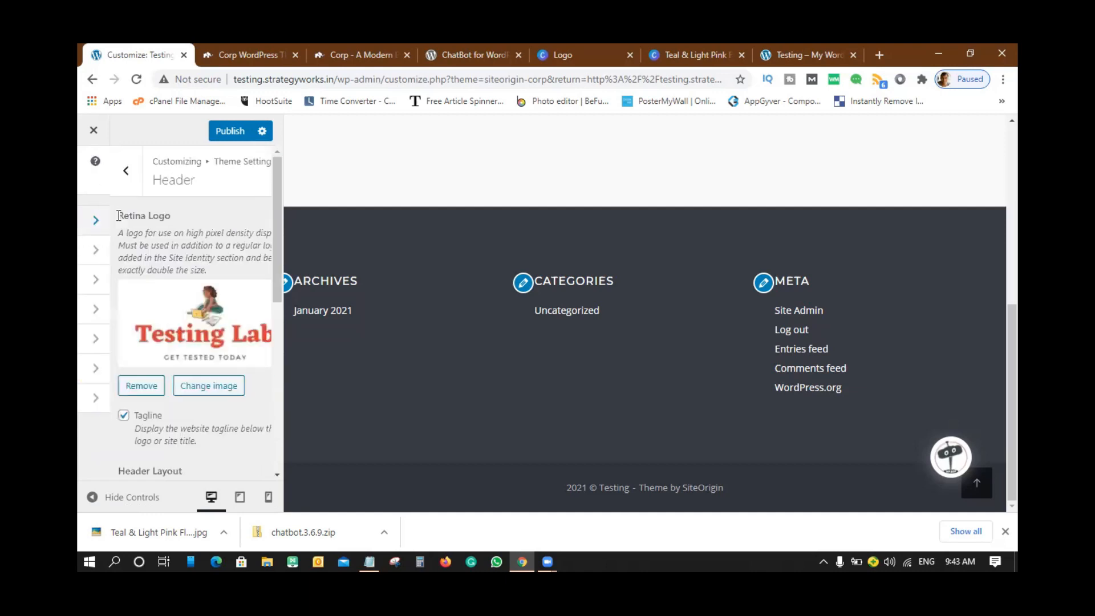
pyautogui.click(98, 170)
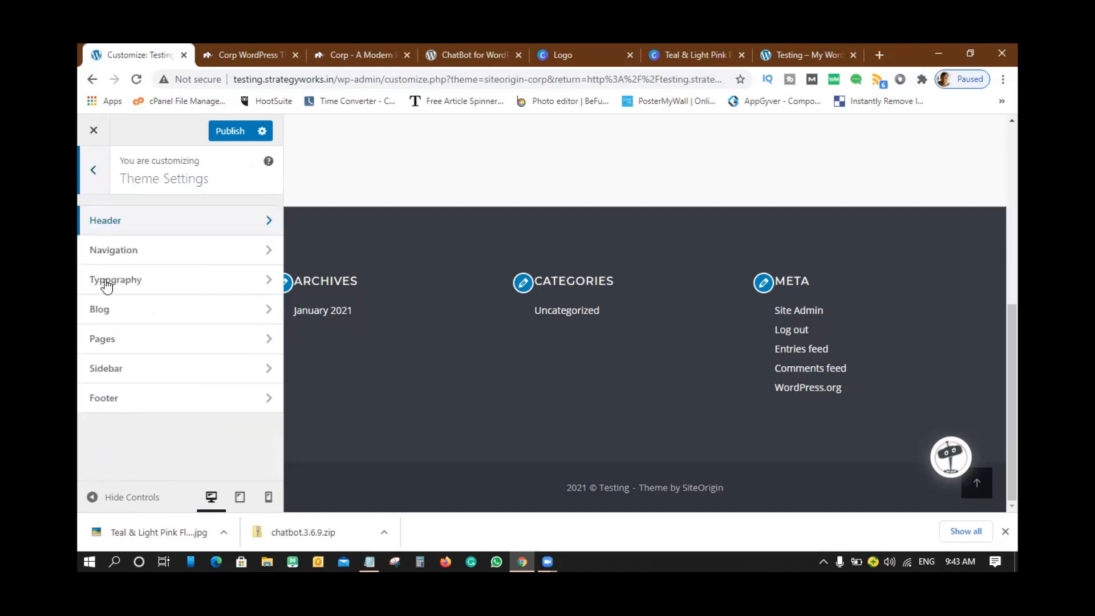
pyautogui.click(90, 170)
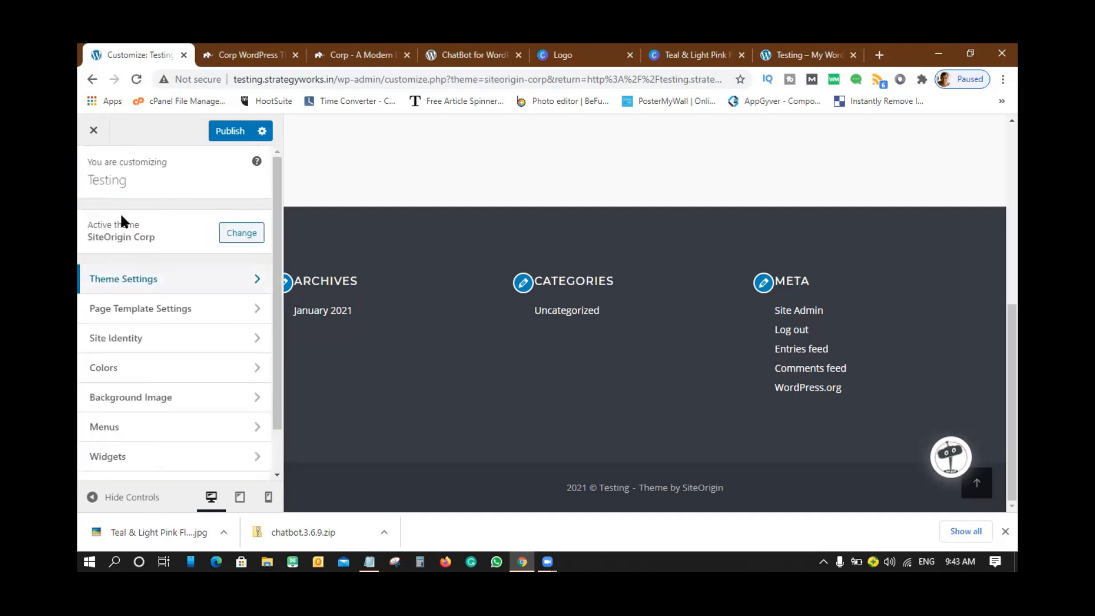
# - Show the Blog Page's Page Layout choices: Default, No Sidebar, Full Width No Sidebar
pyautogui.click(134, 317)
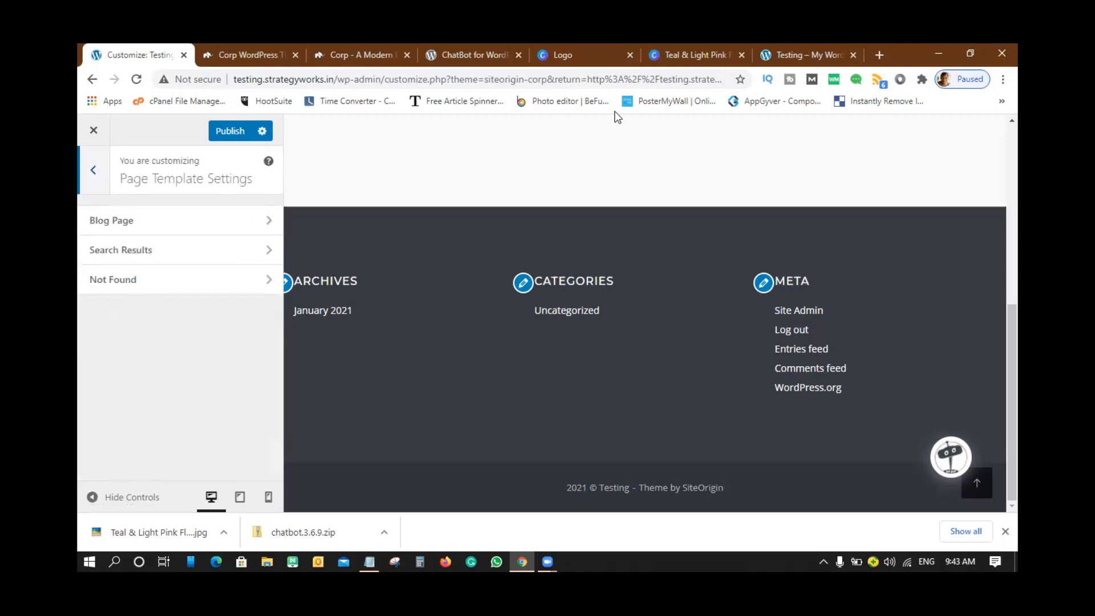
pyautogui.click(166, 219)
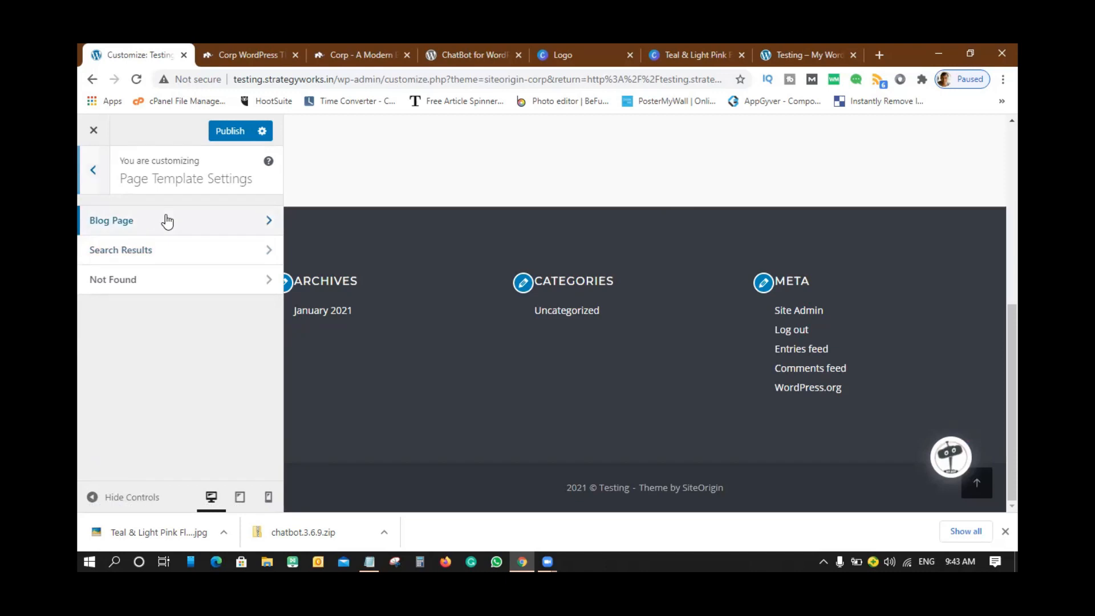
pyautogui.click(198, 237)
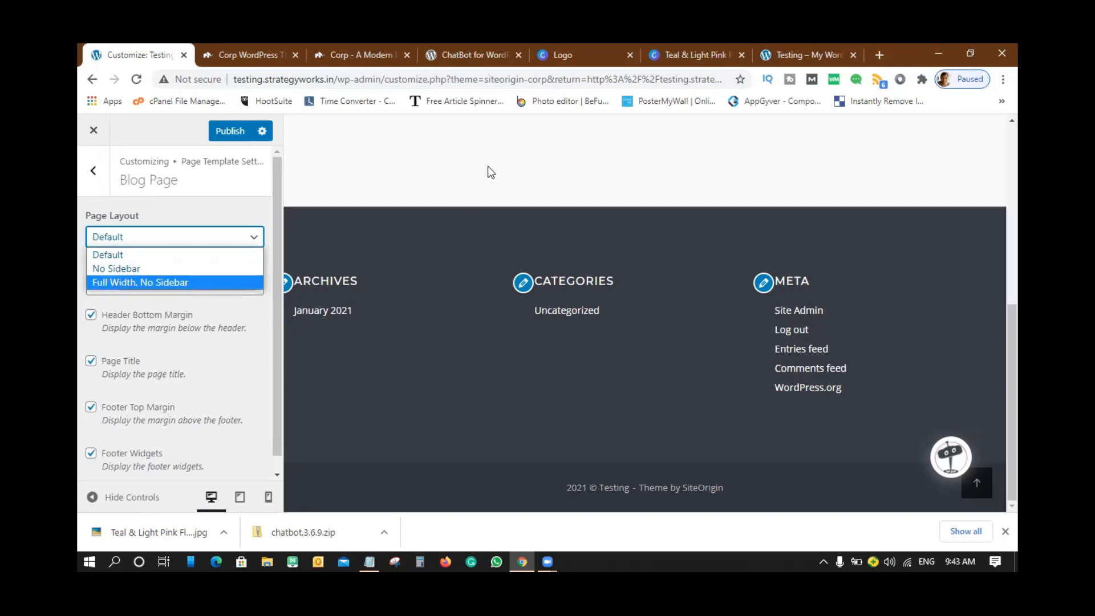
pyautogui.moveTo(687, 56)
# - Load martechguide.com in a new browser tab and scroll through its home page
pyautogui.click(879, 55)
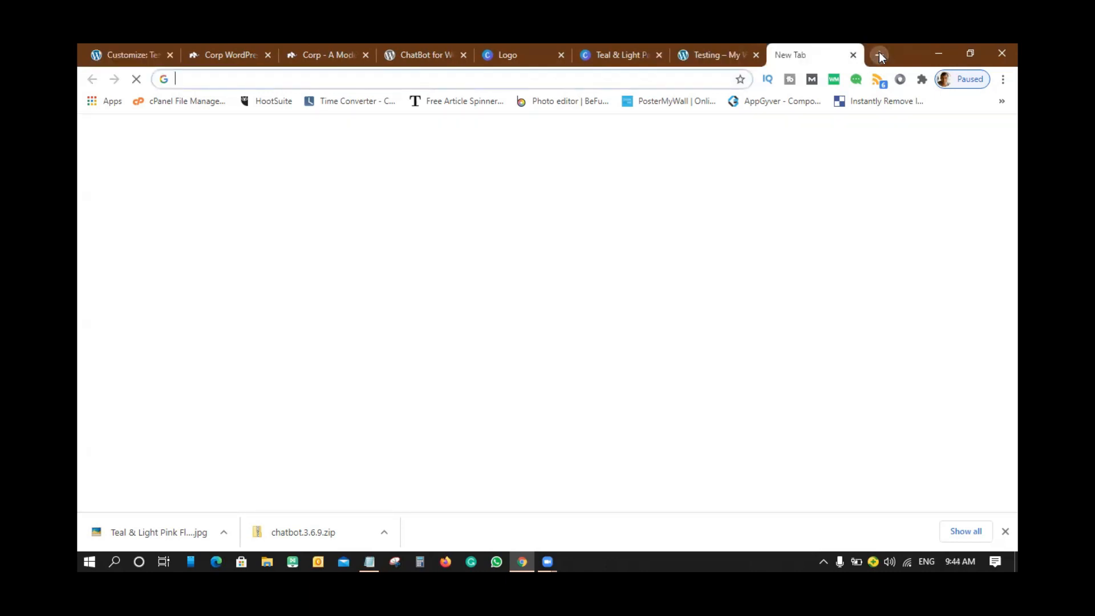
pyautogui.write('martech')
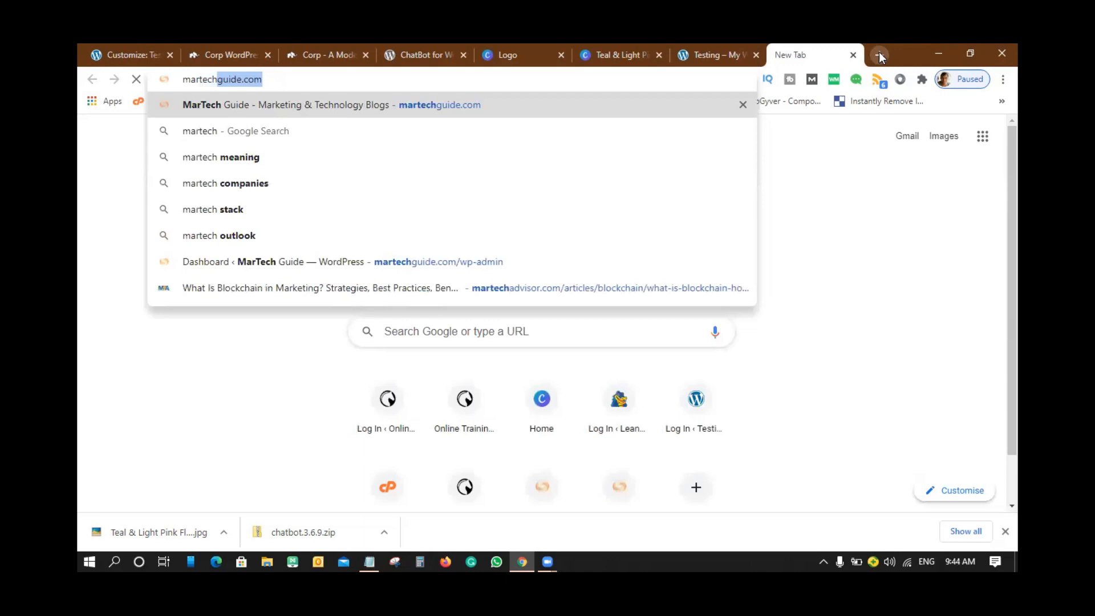
pyautogui.press('Return')
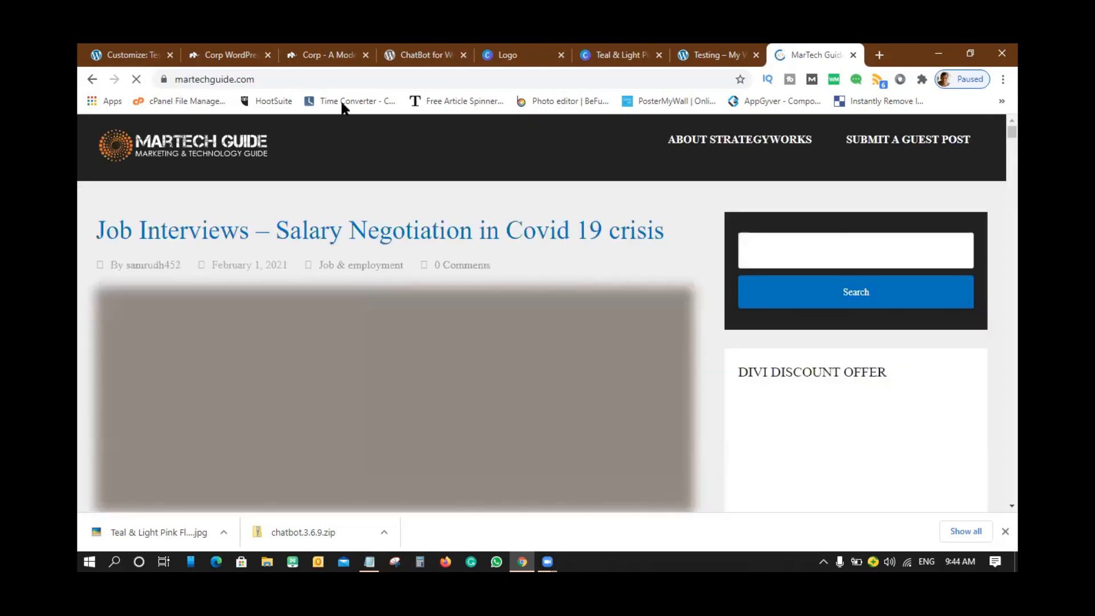
pyautogui.scroll(-3, 402, 294)
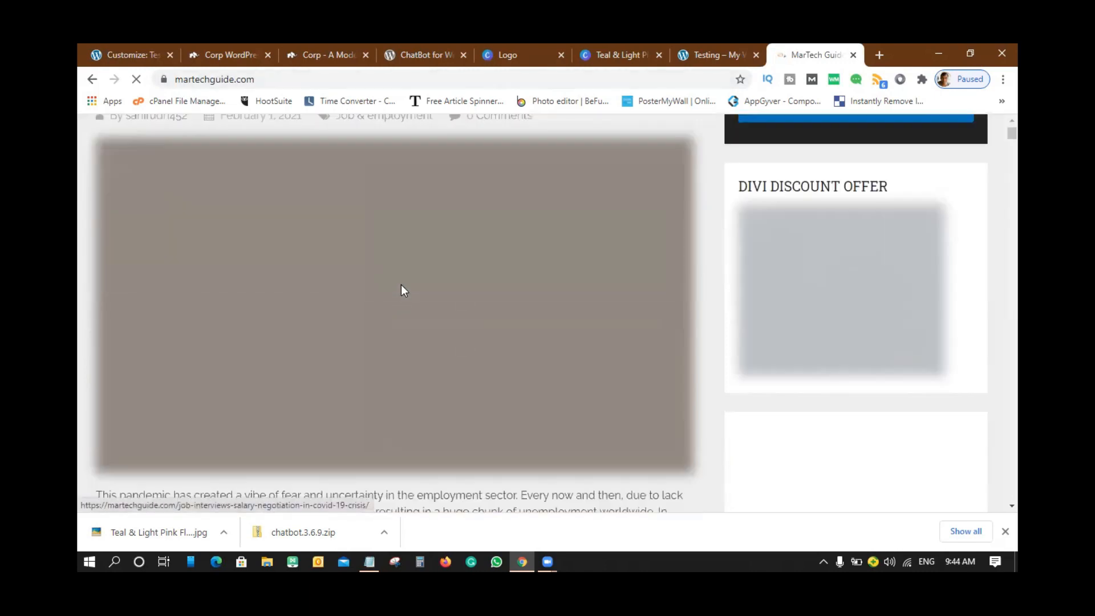
pyautogui.scroll(-6, 395, 224)
pyautogui.scroll(9, 392, 146)
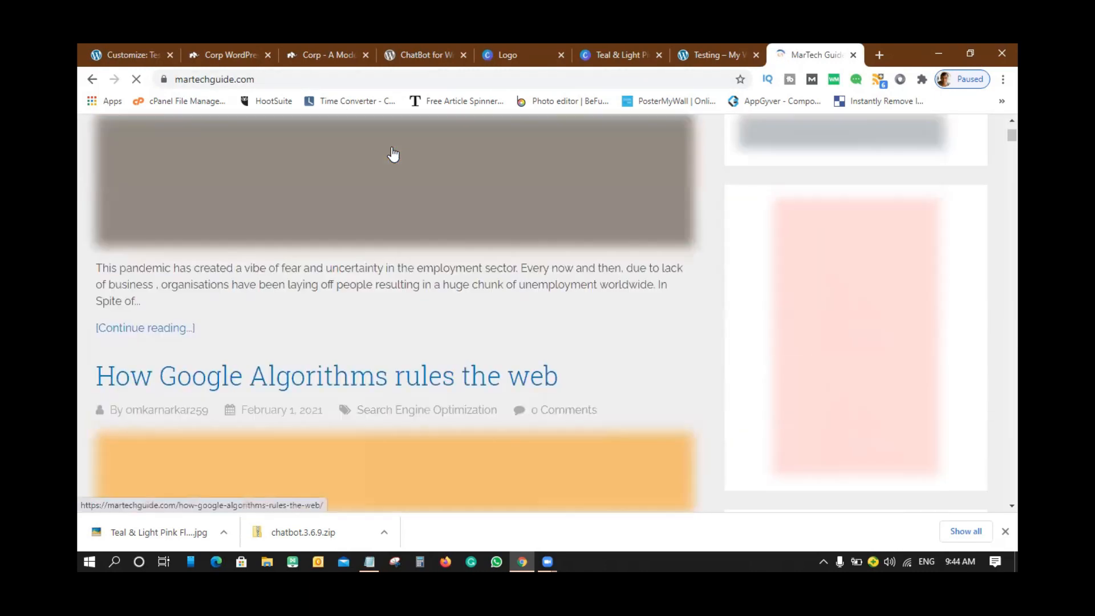
pyautogui.scroll(-15, 392, 148)
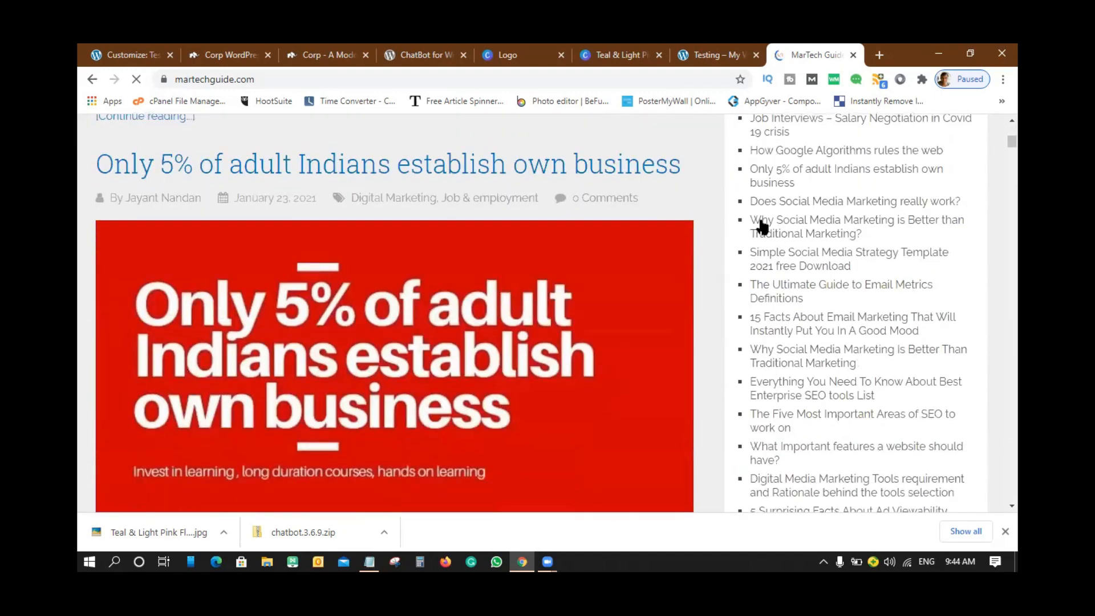
pyautogui.scroll(3, 762, 228)
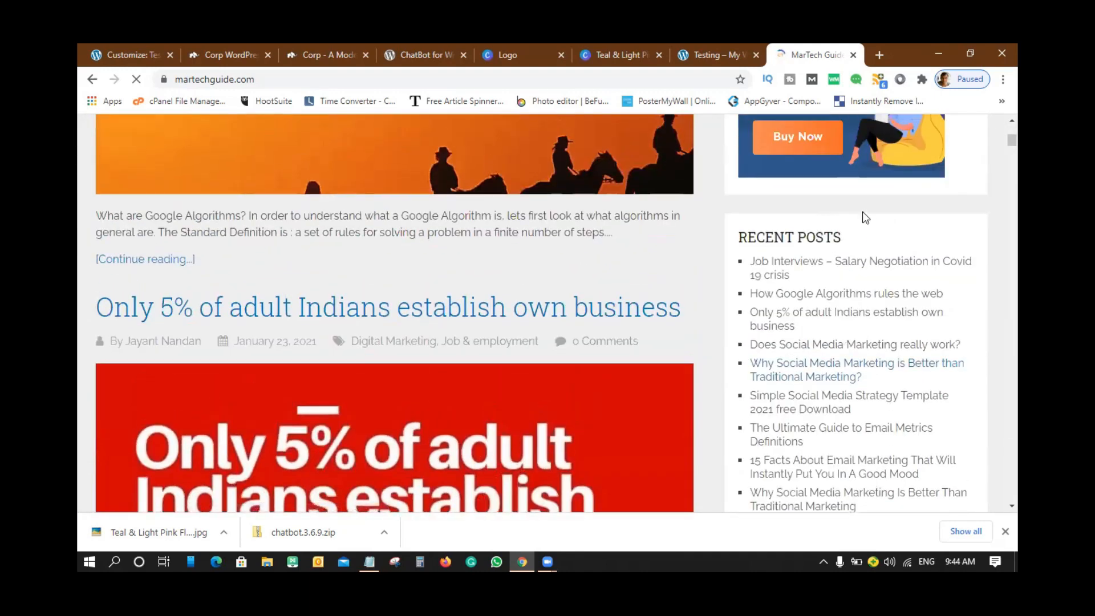
pyautogui.scroll(-5, 856, 203)
pyautogui.scroll(-15, 856, 203)
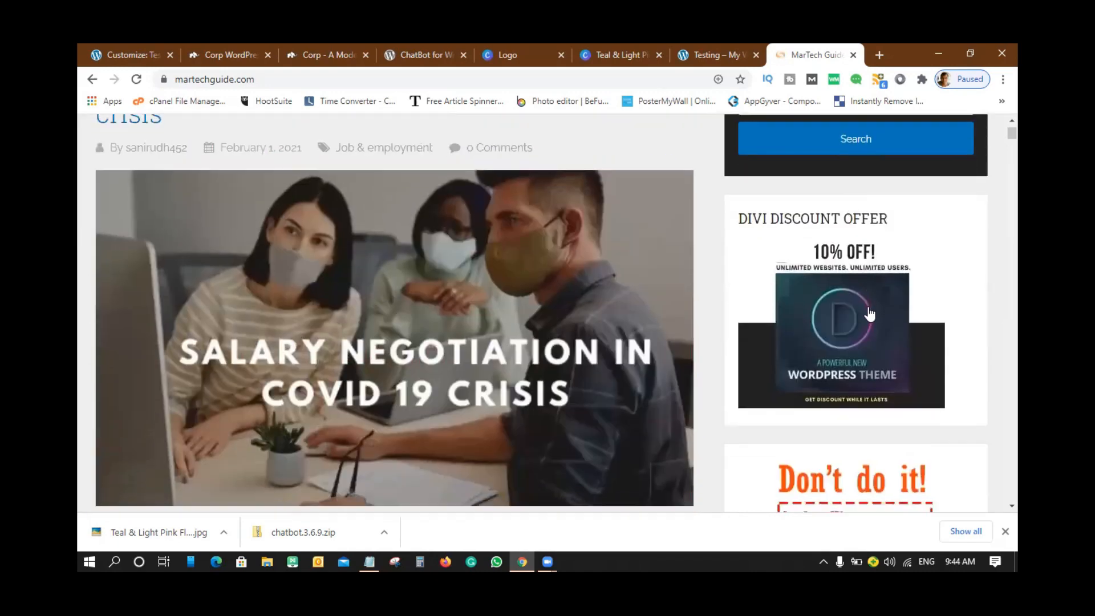
pyautogui.scroll(-15, 870, 313)
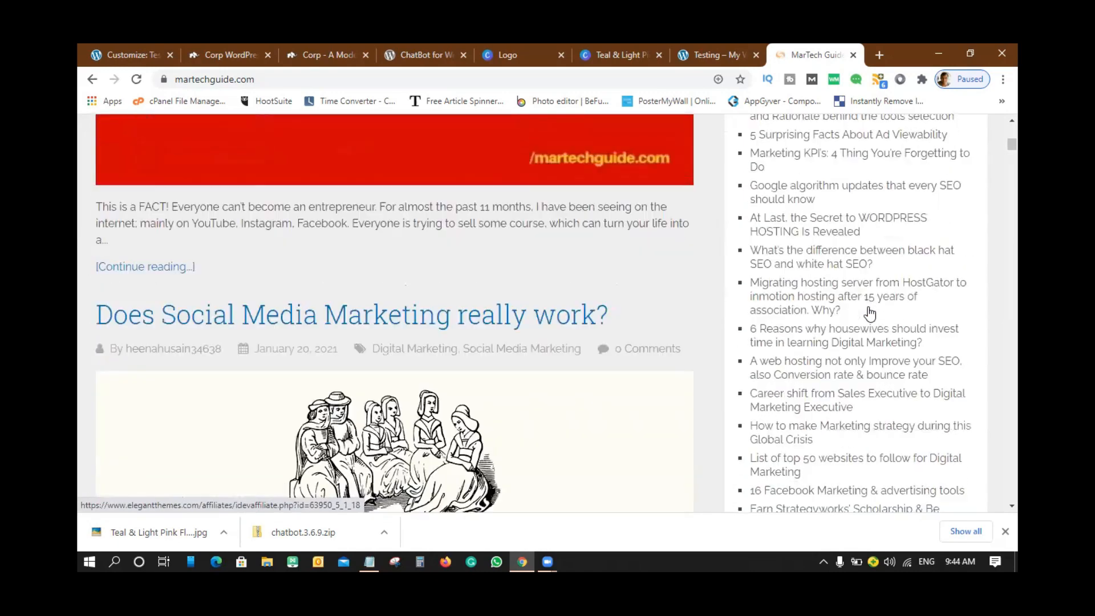
pyautogui.scroll(-15, 869, 313)
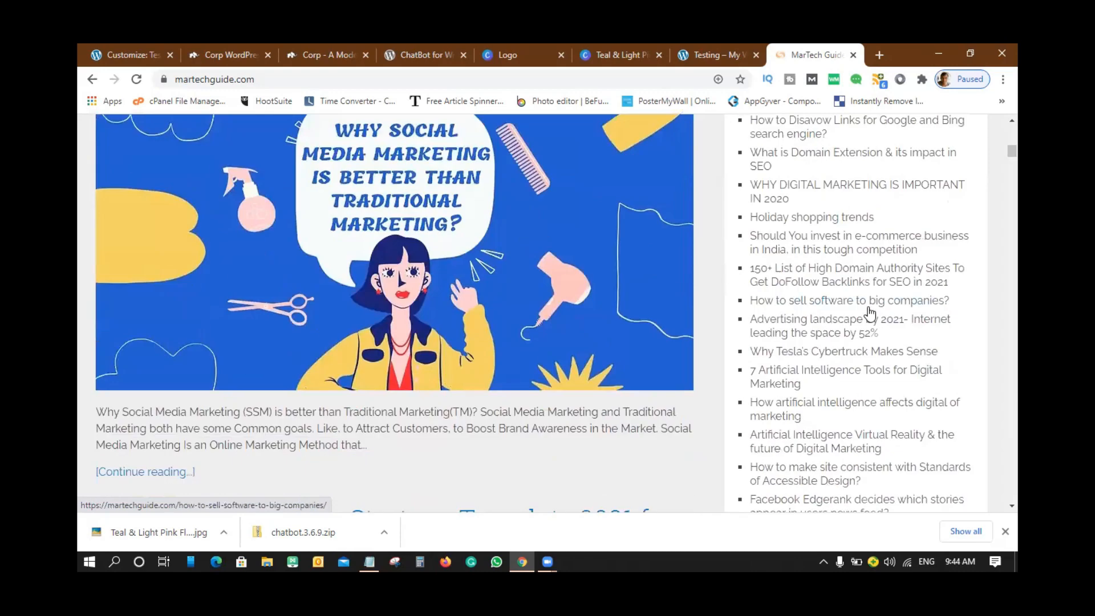
pyautogui.scroll(12, 869, 313)
pyautogui.scroll(20, 869, 314)
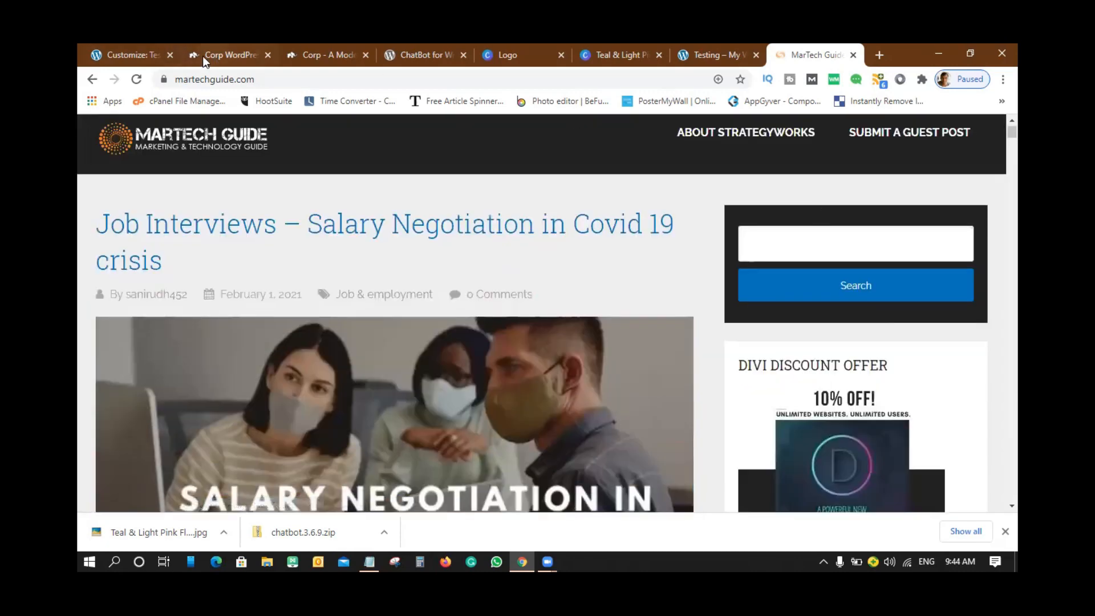
# - Open MarTech Guide's 'How Google Algorithms rules the web' post, dismissing the ad
pyautogui.click(122, 53)
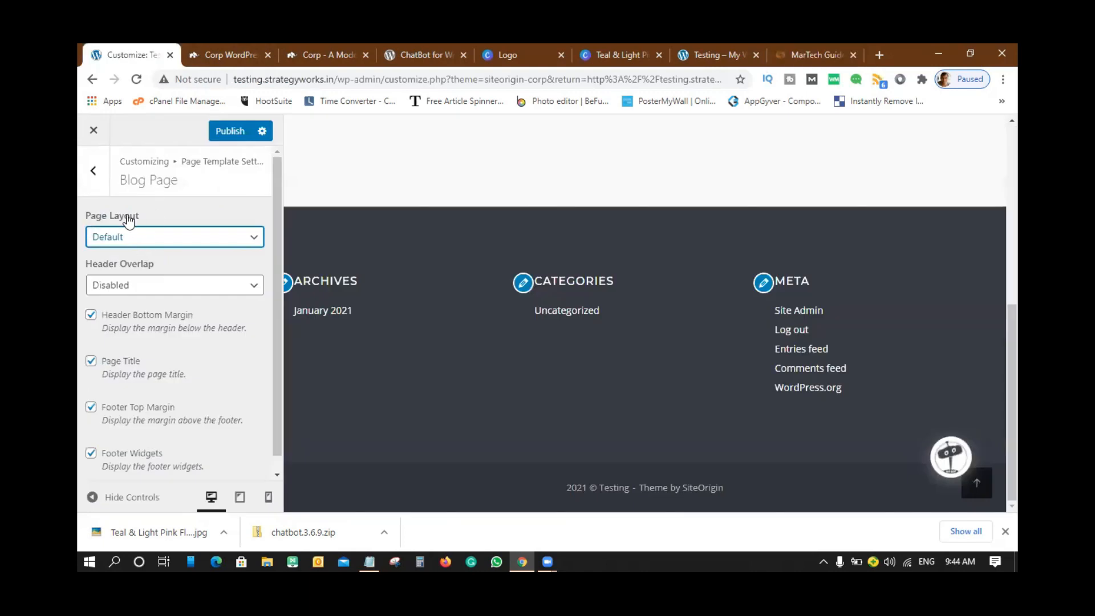
pyautogui.click(799, 52)
pyautogui.scroll(-5, 867, 331)
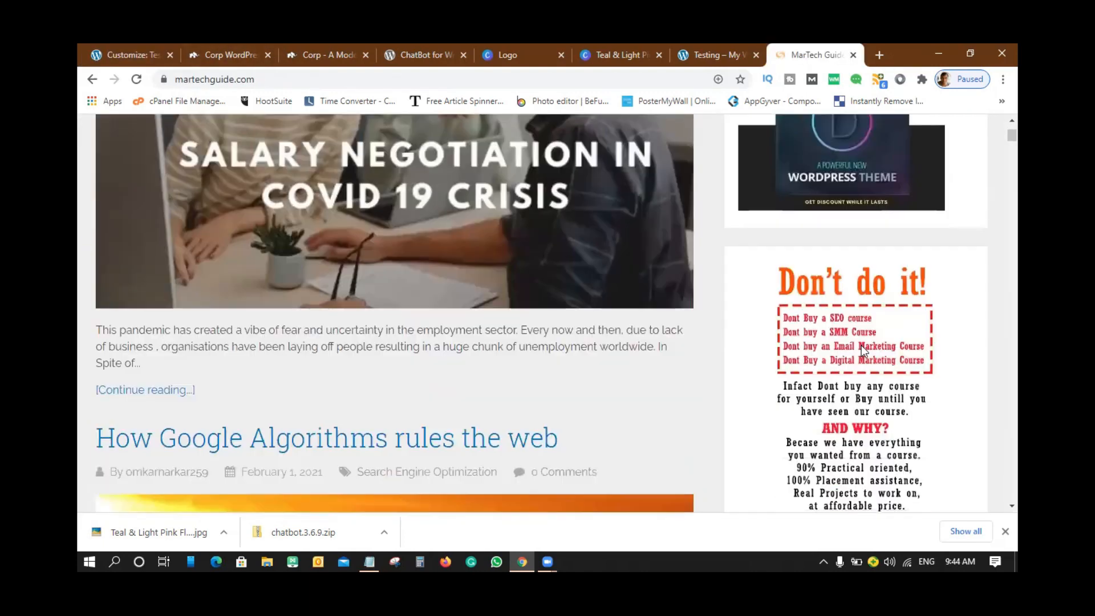
pyautogui.click(276, 445)
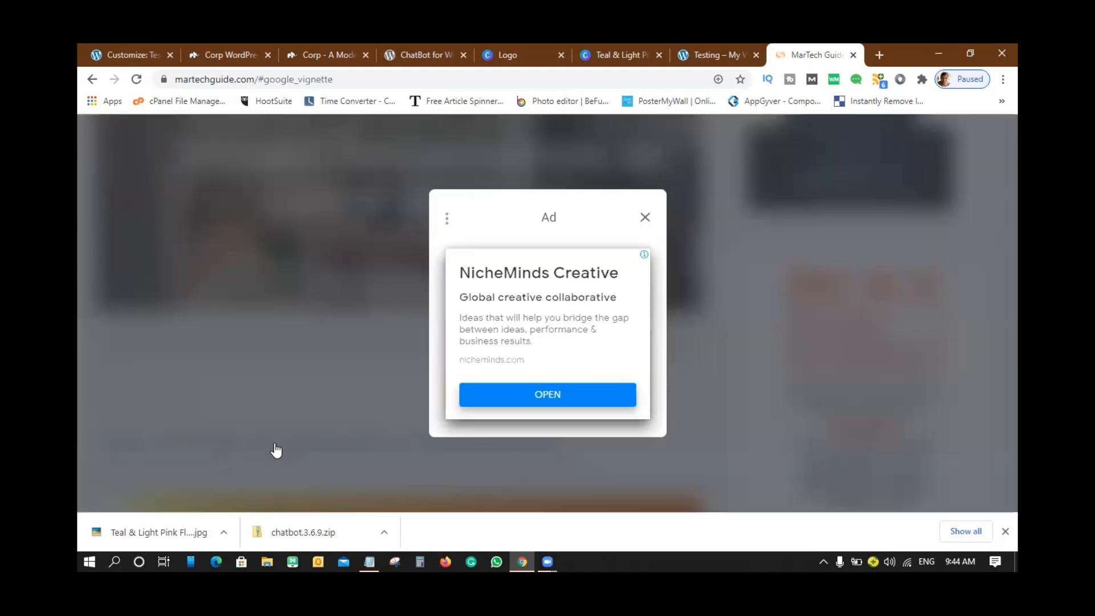
pyautogui.click(646, 218)
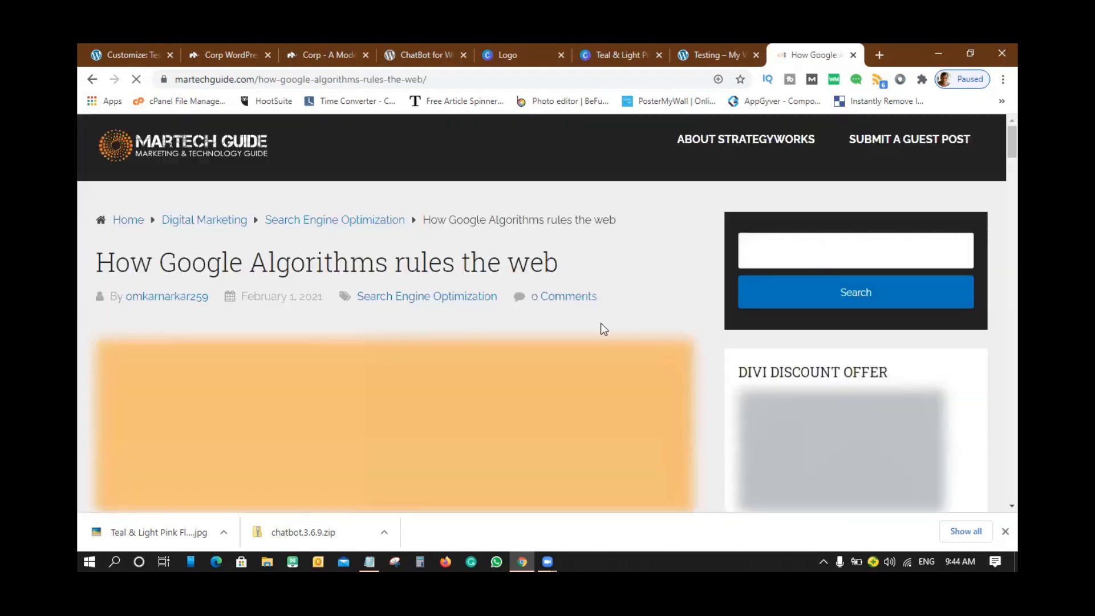
# - Skim the article back to the top and return to the WordPress Customizer tab
pyautogui.scroll(-4, 414, 238)
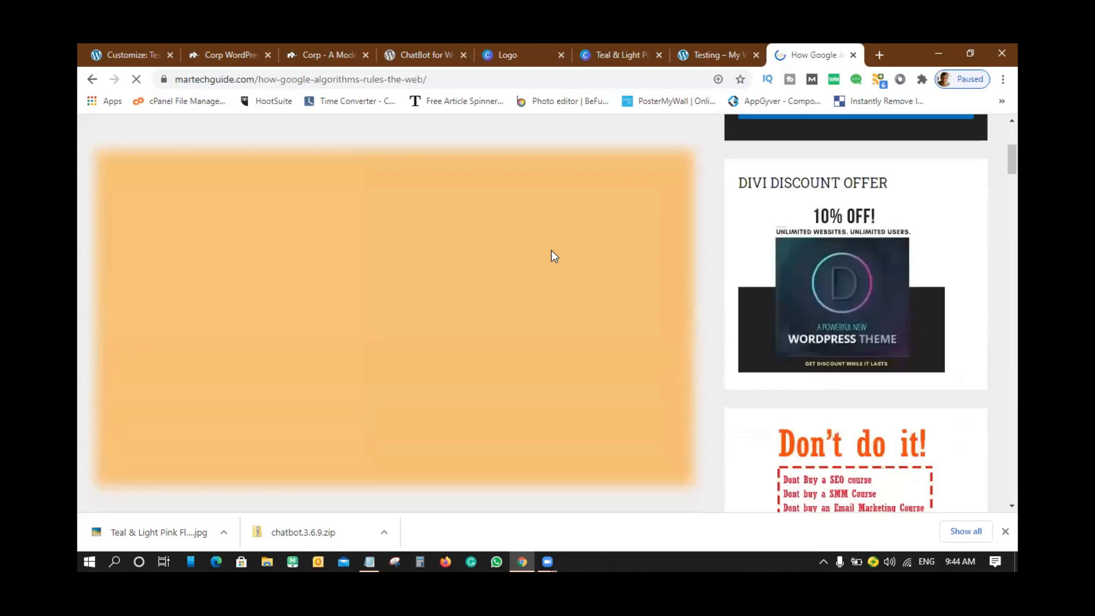
pyautogui.scroll(-12, 817, 236)
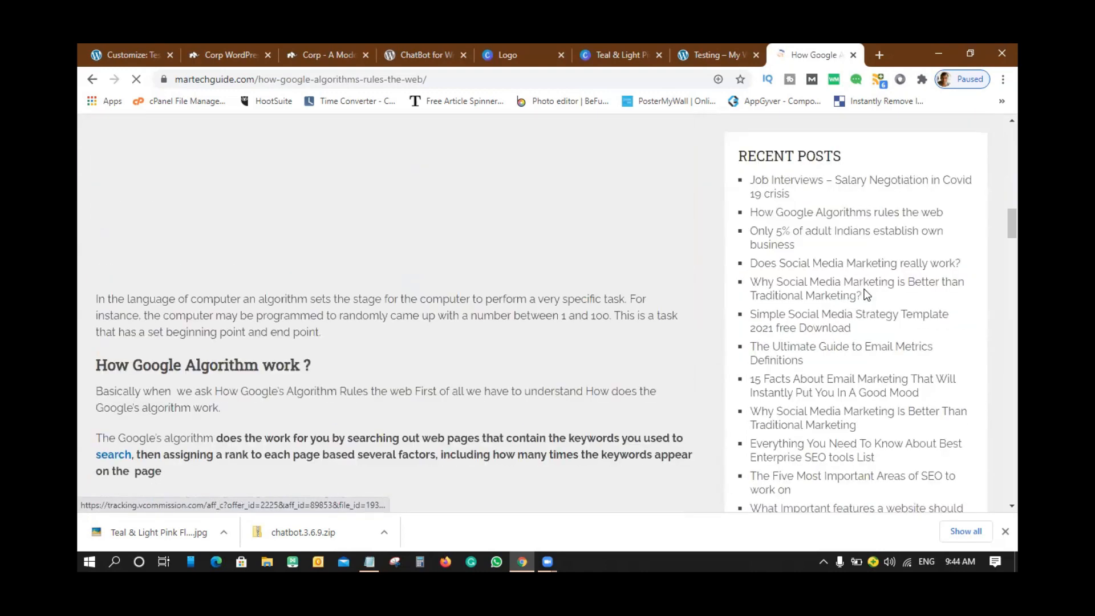
pyautogui.scroll(6, 867, 293)
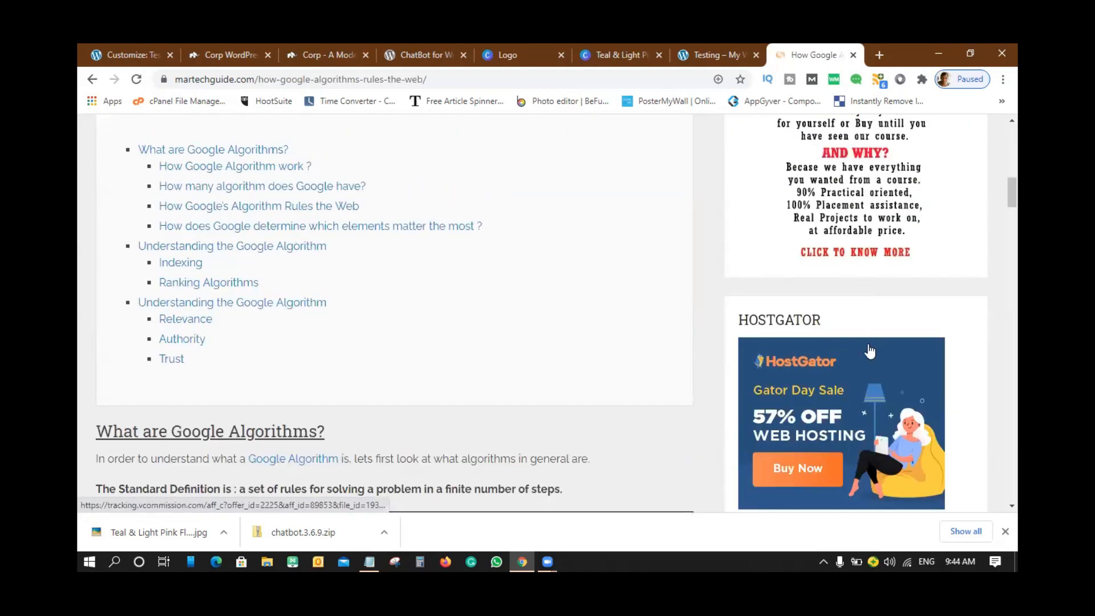
pyautogui.scroll(6, 926, 317)
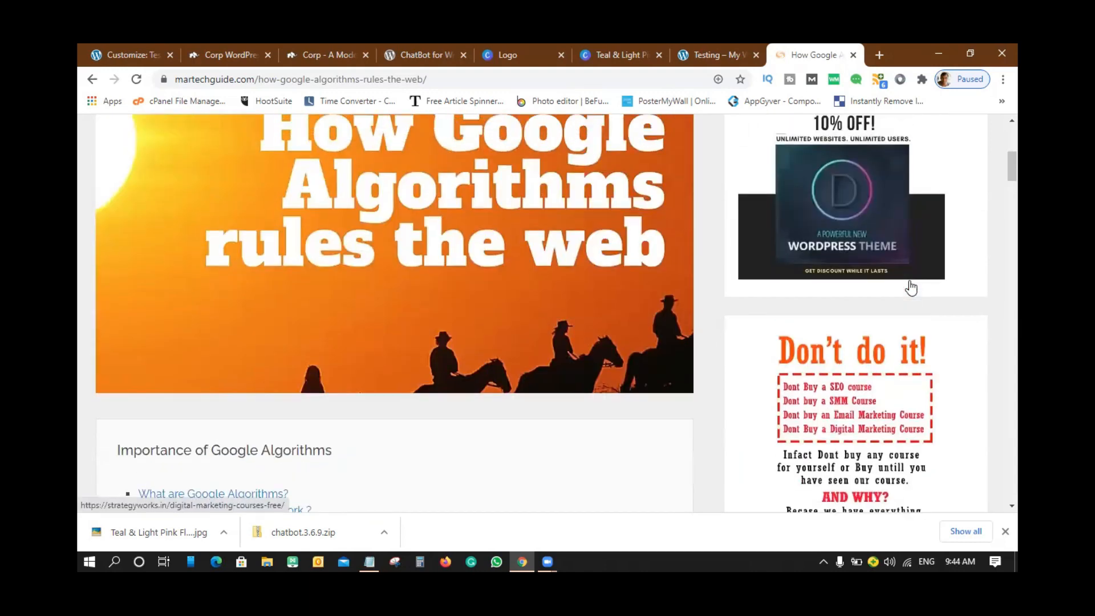
pyautogui.scroll(3, 909, 260)
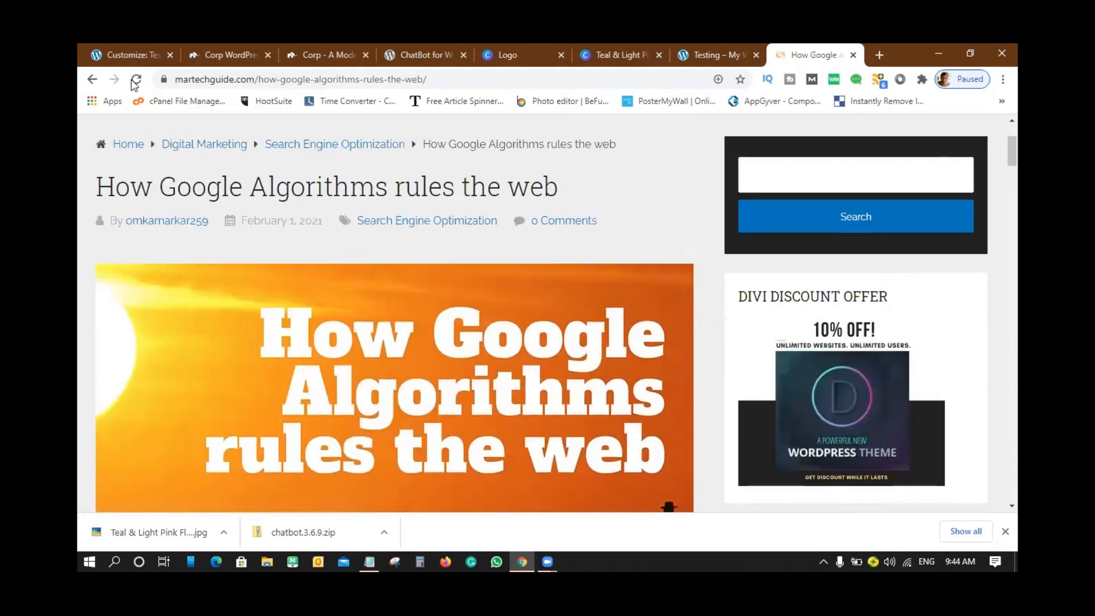
pyautogui.click(130, 54)
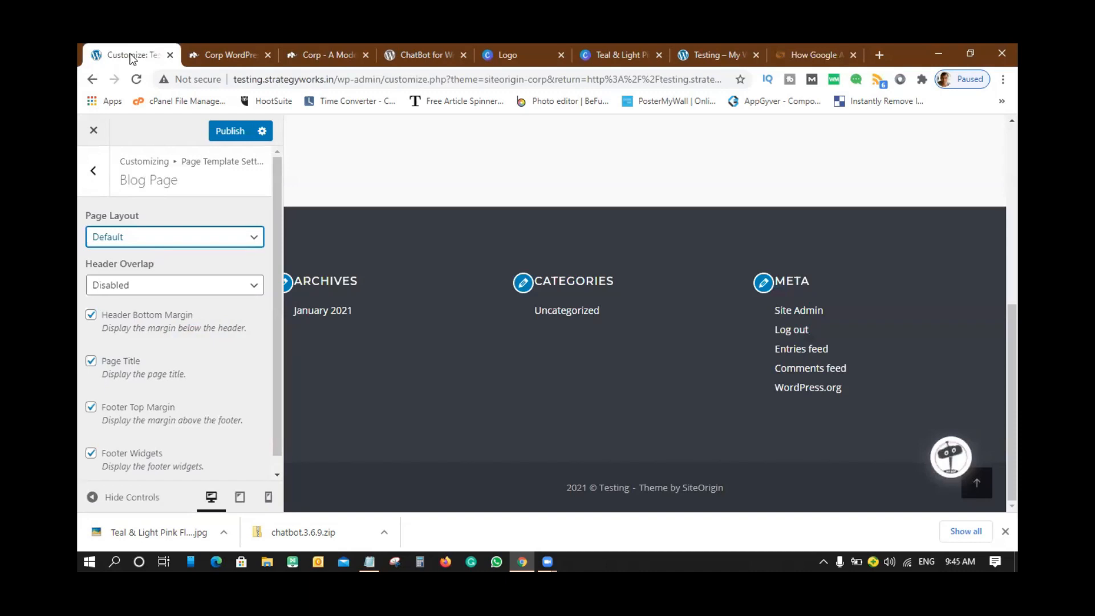
# - Leave header overlap disabled in the Blog Page template settings
pyautogui.click(190, 284)
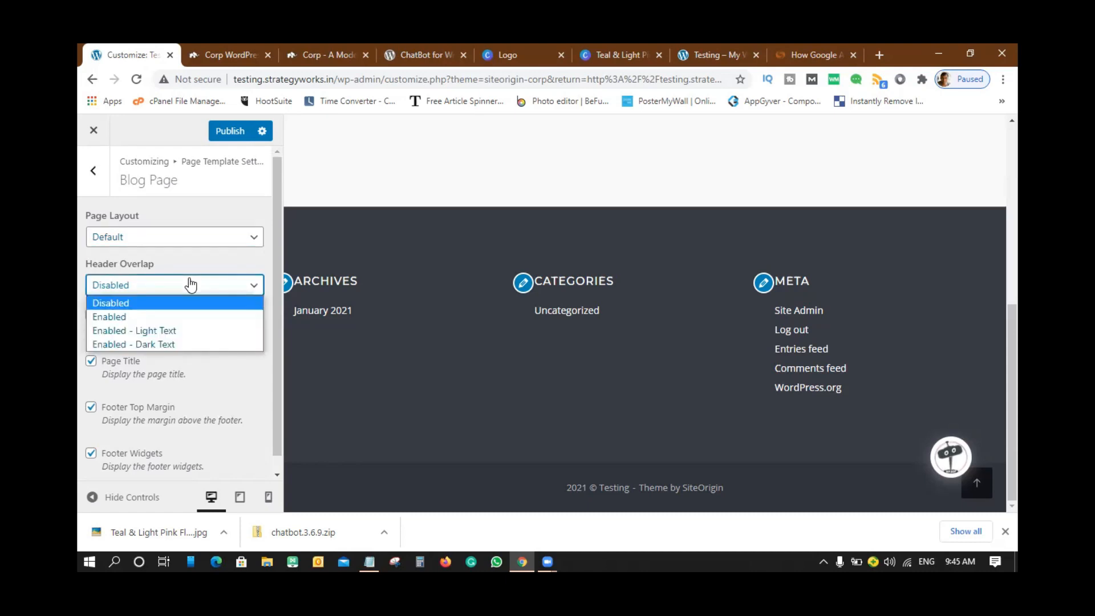
pyautogui.click(190, 262)
pyautogui.scroll(-1, 192, 362)
pyautogui.scroll(1, 193, 342)
# - Keep the Default layout for the Search Results page template
pyautogui.click(93, 170)
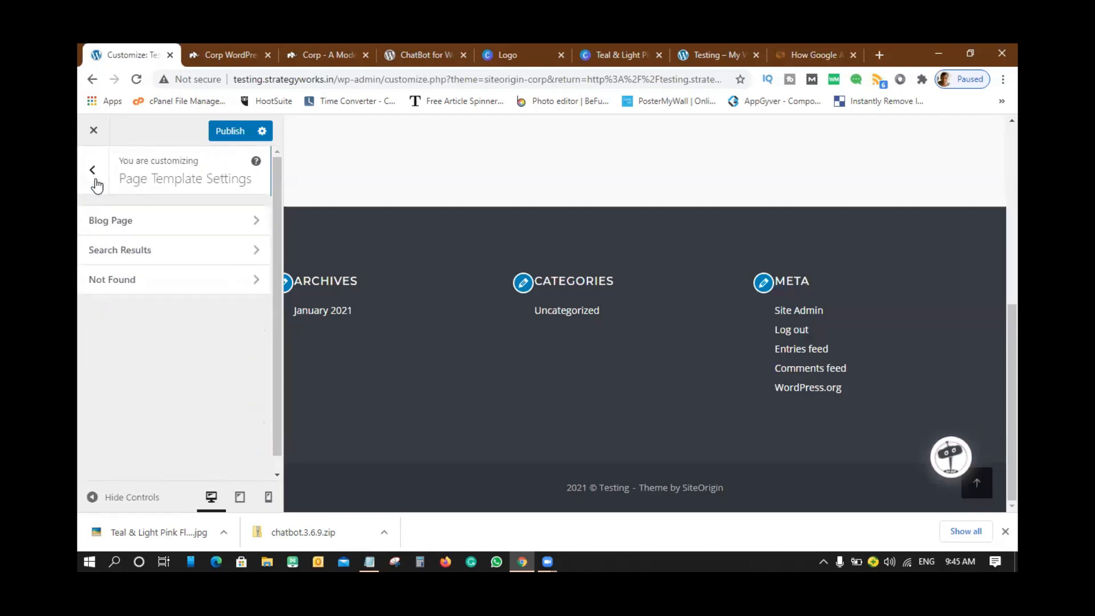
pyautogui.click(134, 259)
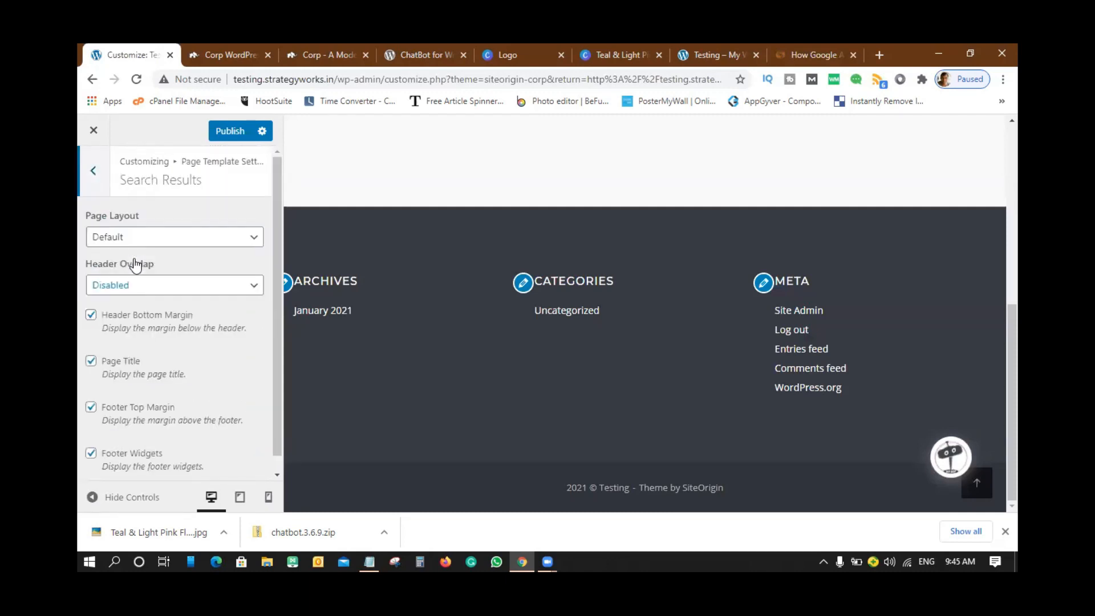
pyautogui.click(177, 234)
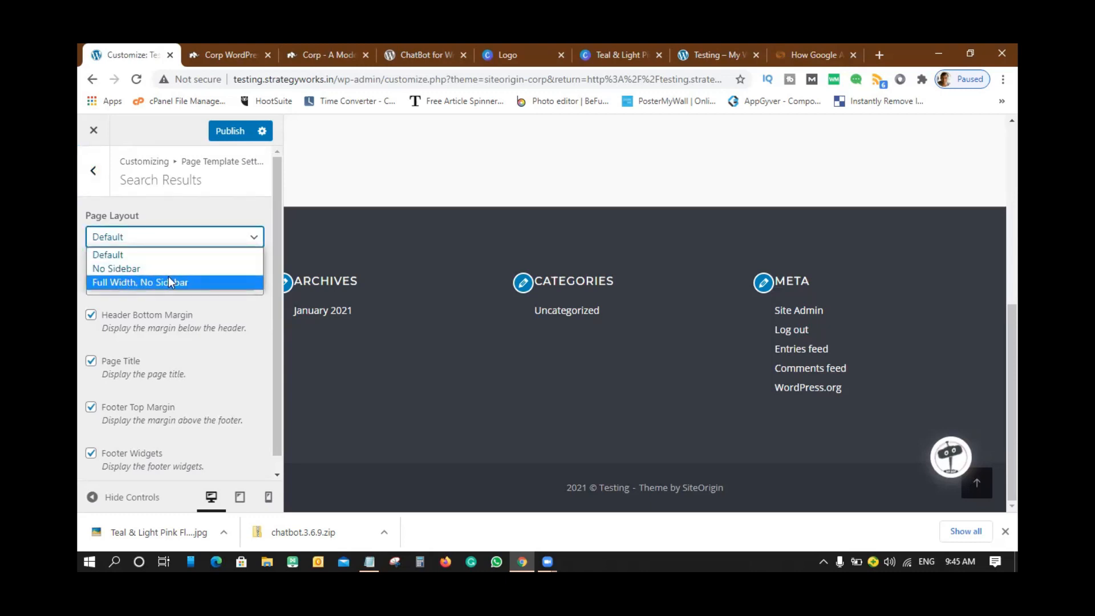
pyautogui.click(140, 201)
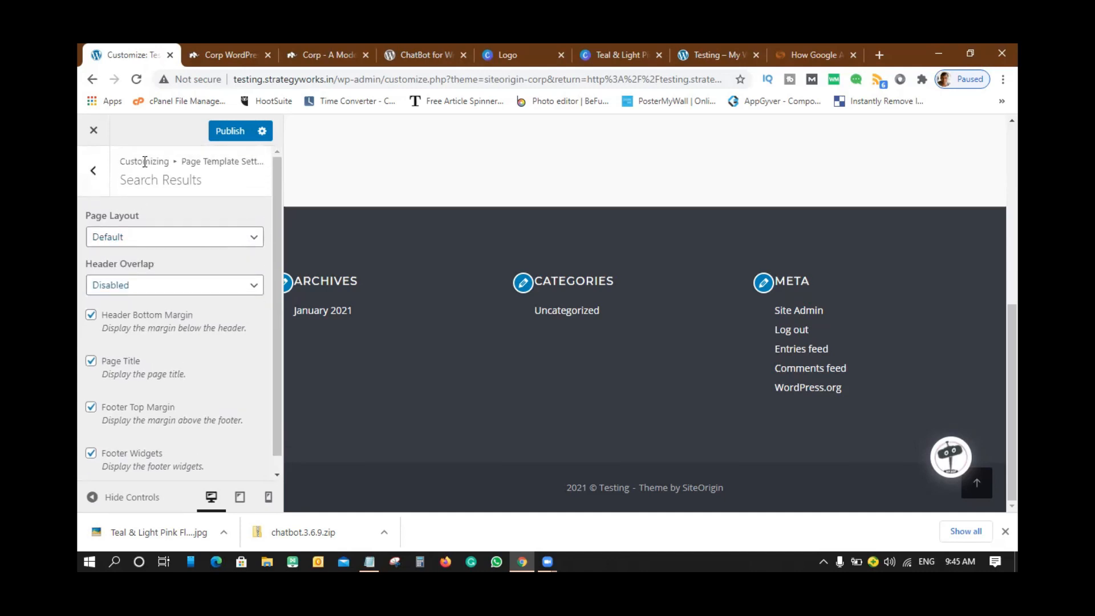
# - Look over the Not Found template settings, then return to the main Customizer menu
pyautogui.click(93, 172)
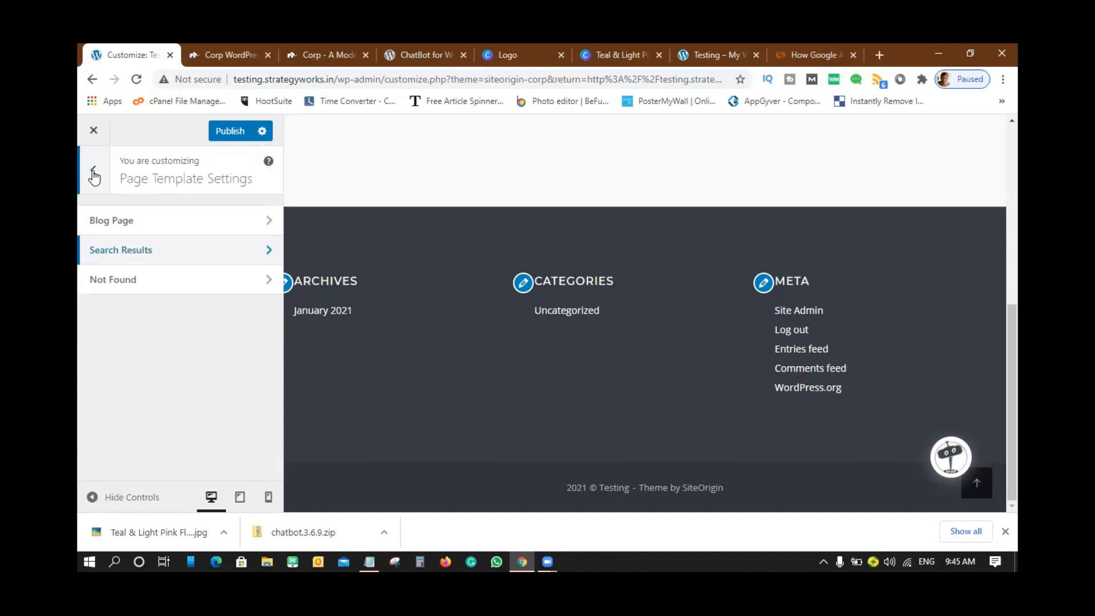
pyautogui.click(123, 289)
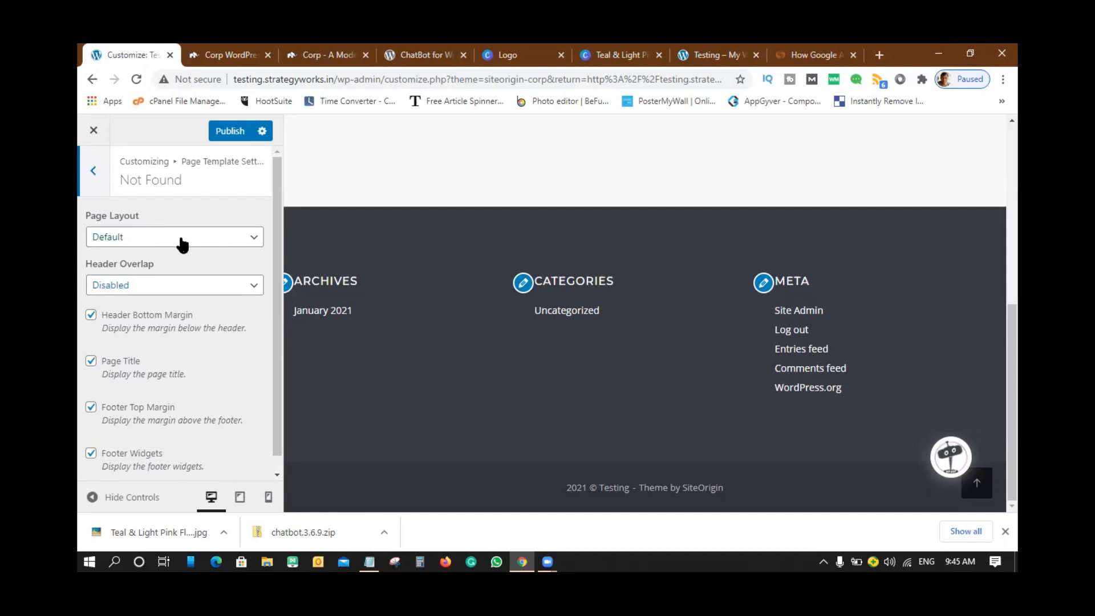
pyautogui.scroll(-1, 166, 279)
pyautogui.scroll(1, 162, 336)
pyautogui.click(95, 172)
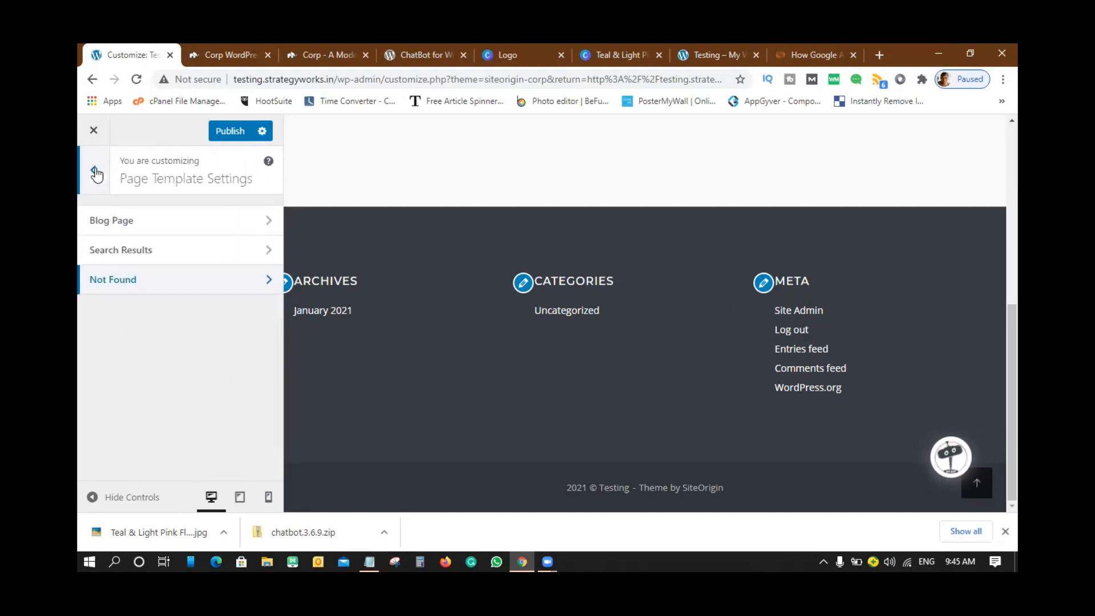
pyautogui.click(96, 173)
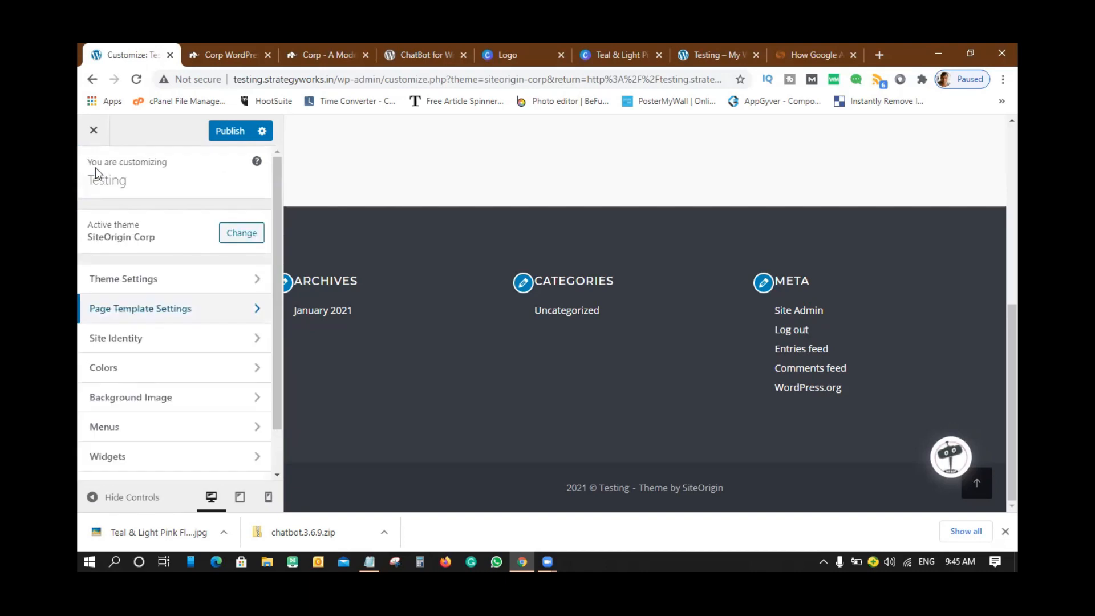
# - Choose the smaller Testing Lab image from the Media Library as the site logo
pyautogui.click(123, 343)
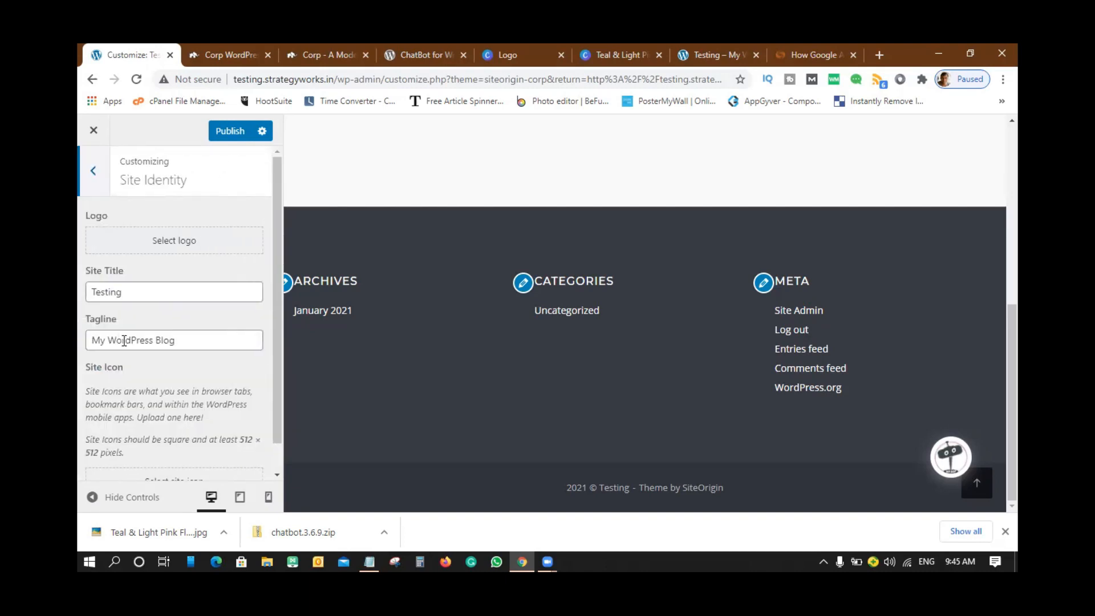
pyautogui.click(186, 246)
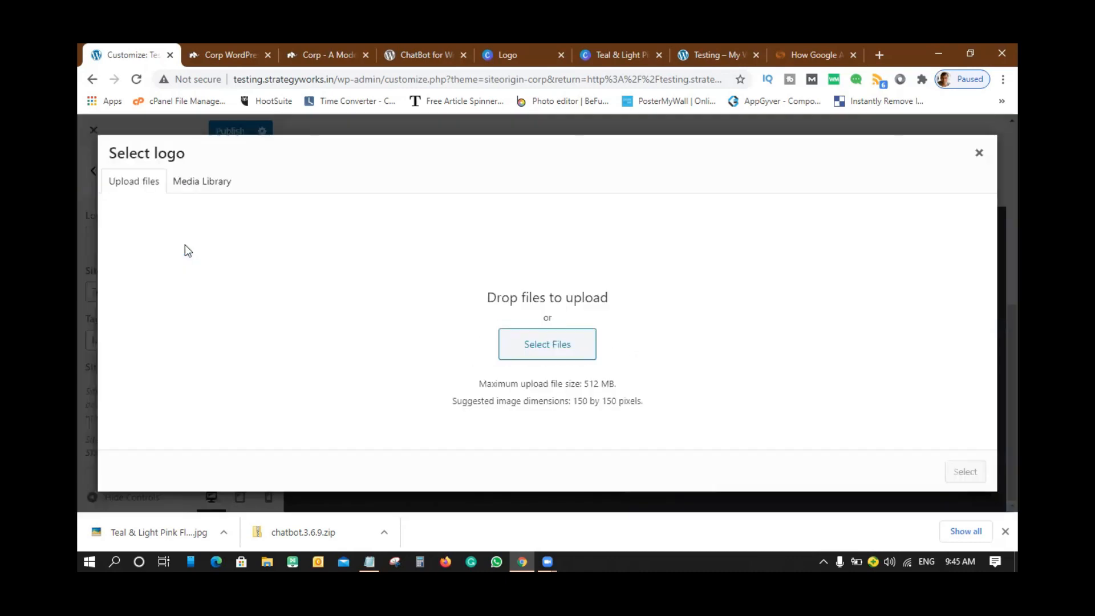
pyautogui.click(206, 187)
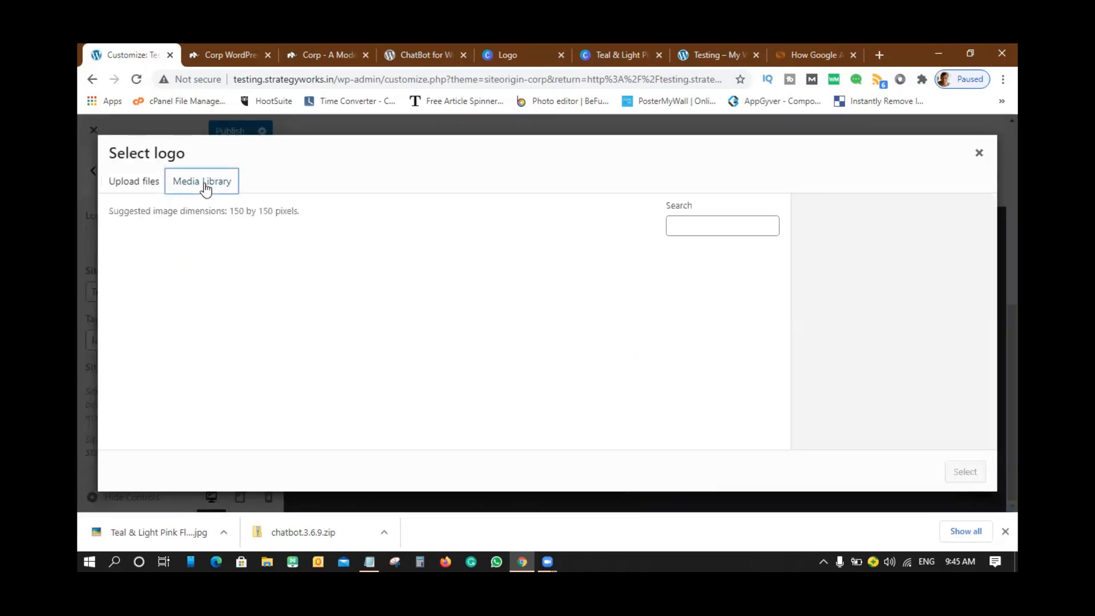
pyautogui.click(161, 298)
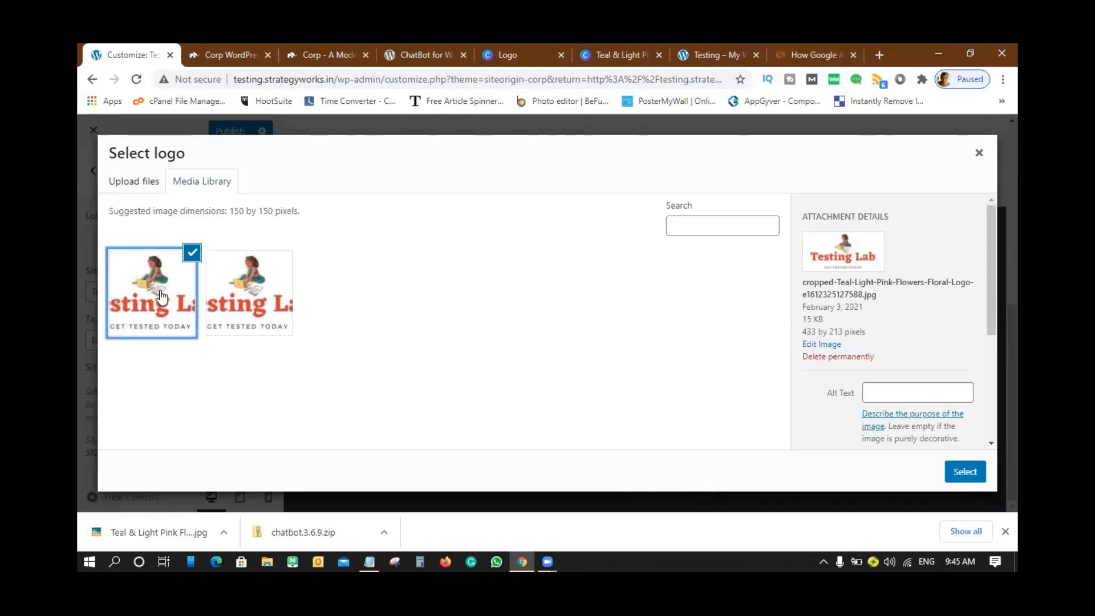
pyautogui.click(260, 288)
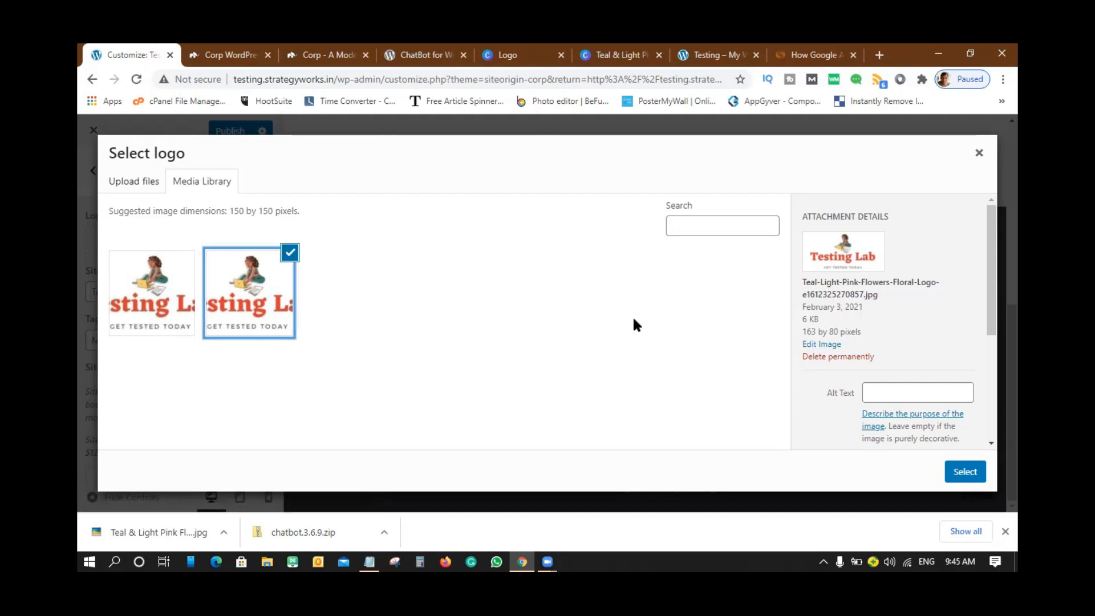
pyautogui.click(966, 478)
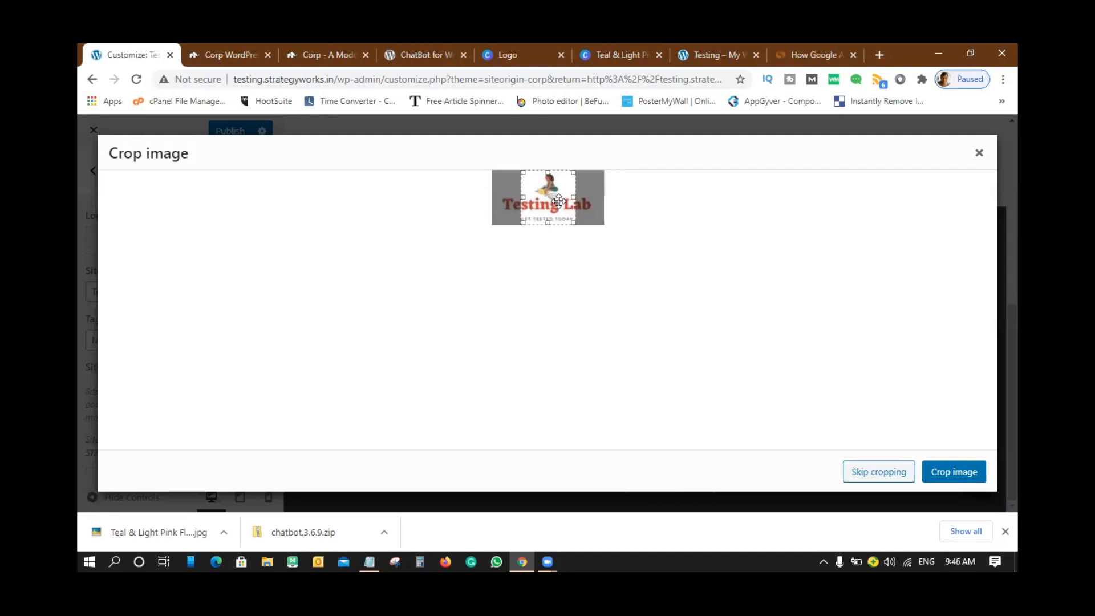
# - Widen the crop box to both edges of the logo and apply the crop
pyautogui.moveTo(522, 196); pyautogui.dragTo(493, 197)
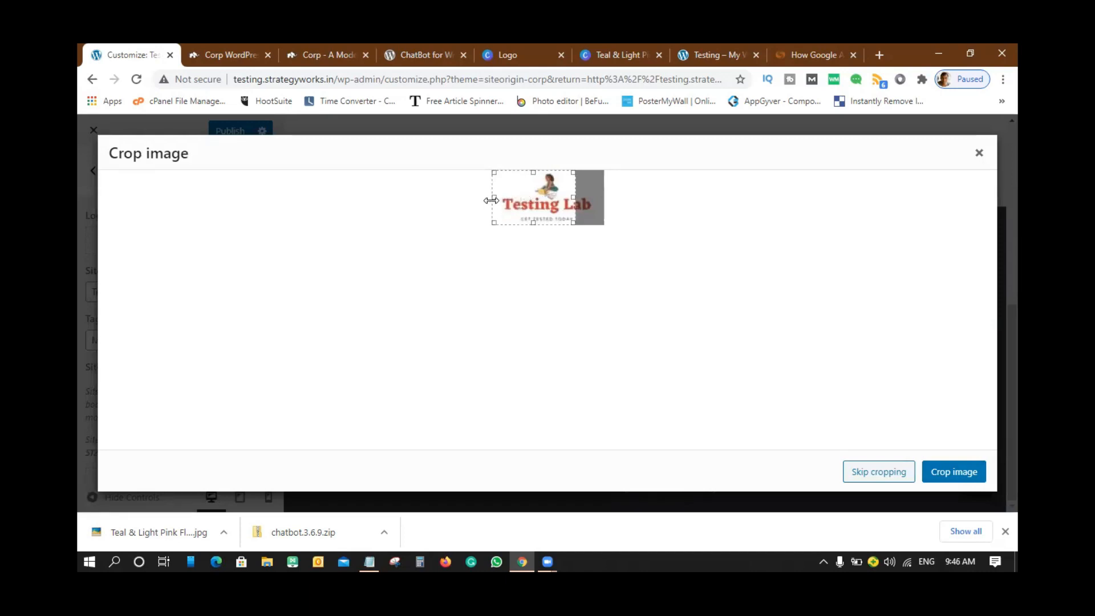
pyautogui.moveTo(571, 196); pyautogui.dragTo(604, 195)
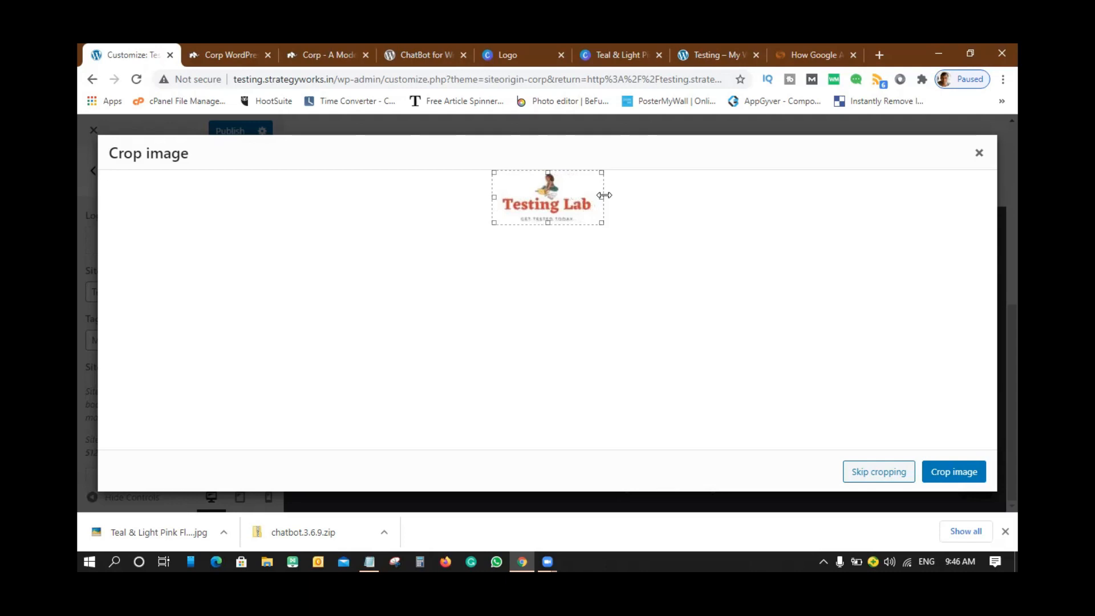
pyautogui.click(954, 472)
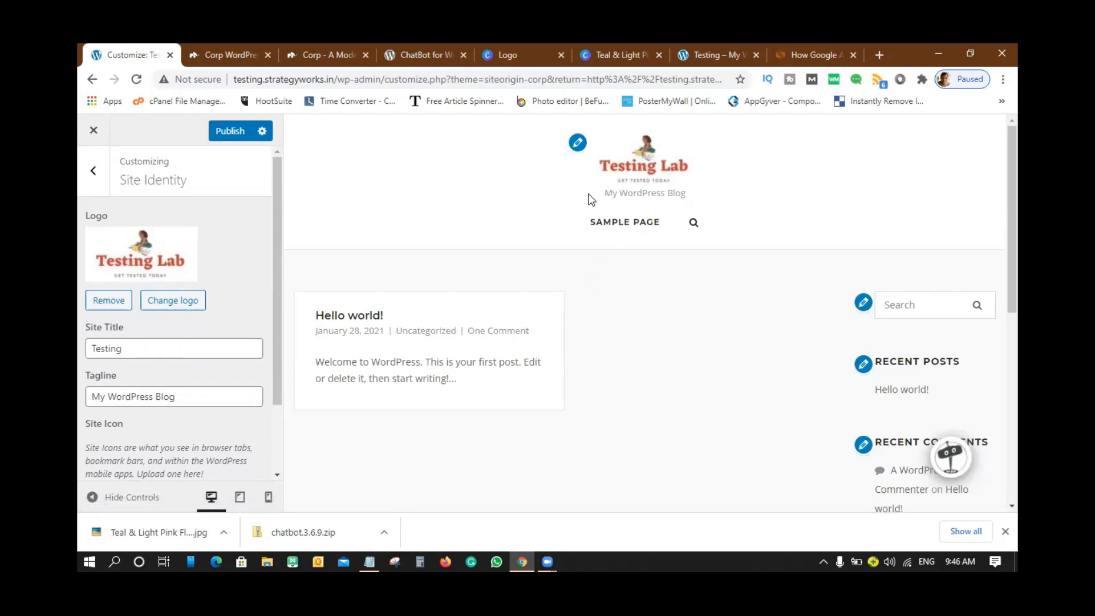
# - Replace the tagline with 'Get Tested Today !' and the site title with 'Testing Lab'
pyautogui.moveTo(606, 194); pyautogui.dragTo(669, 192)
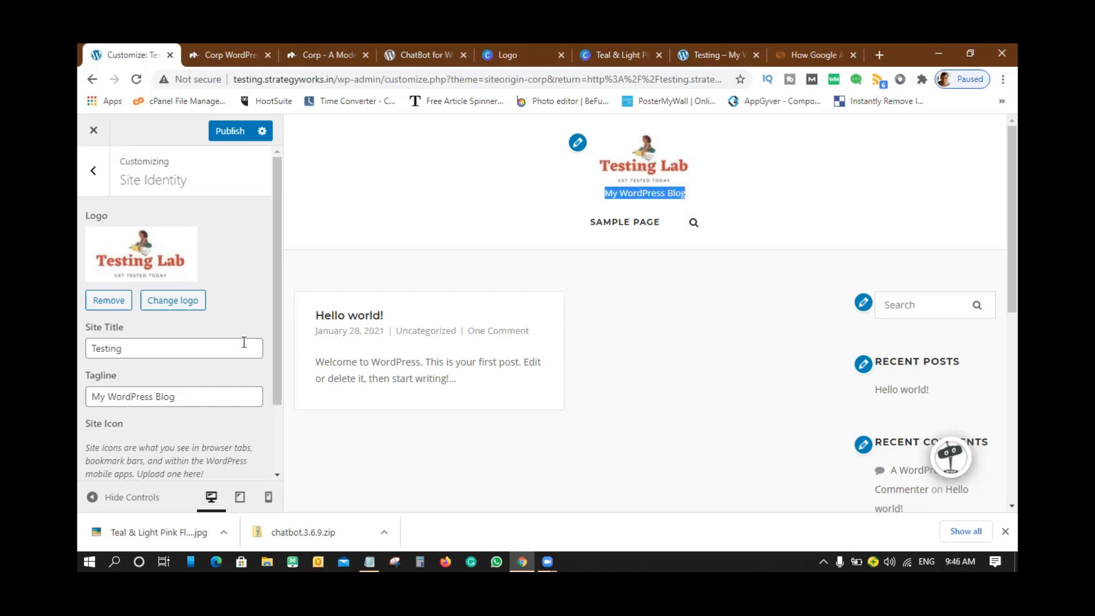
pyautogui.moveTo(168, 402); pyautogui.dragTo(80, 404)
pyautogui.write('Get Te')
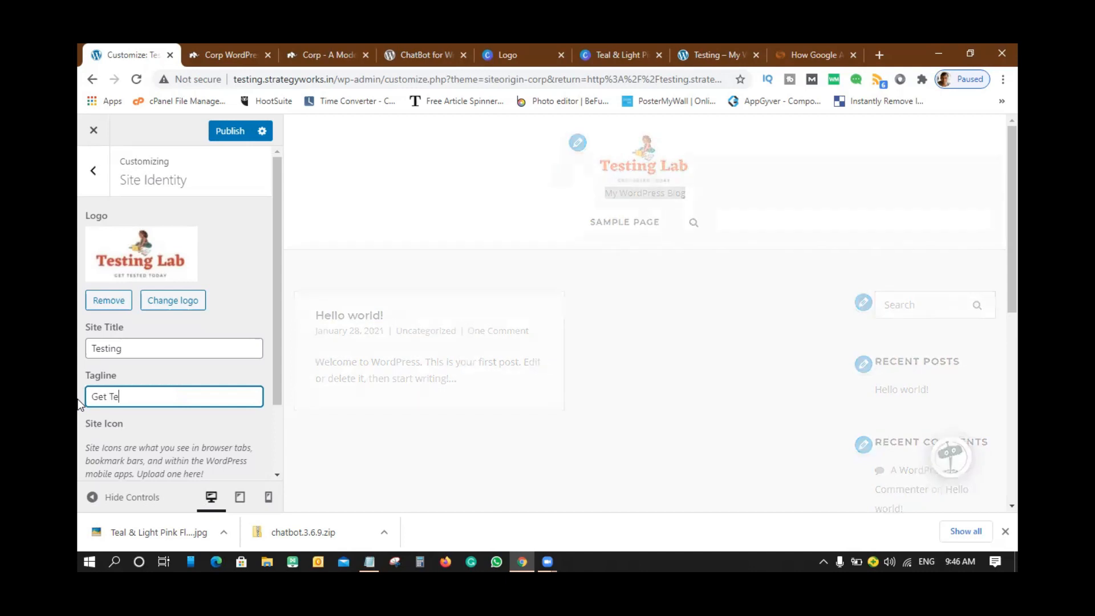
pyautogui.write('sted Today ')
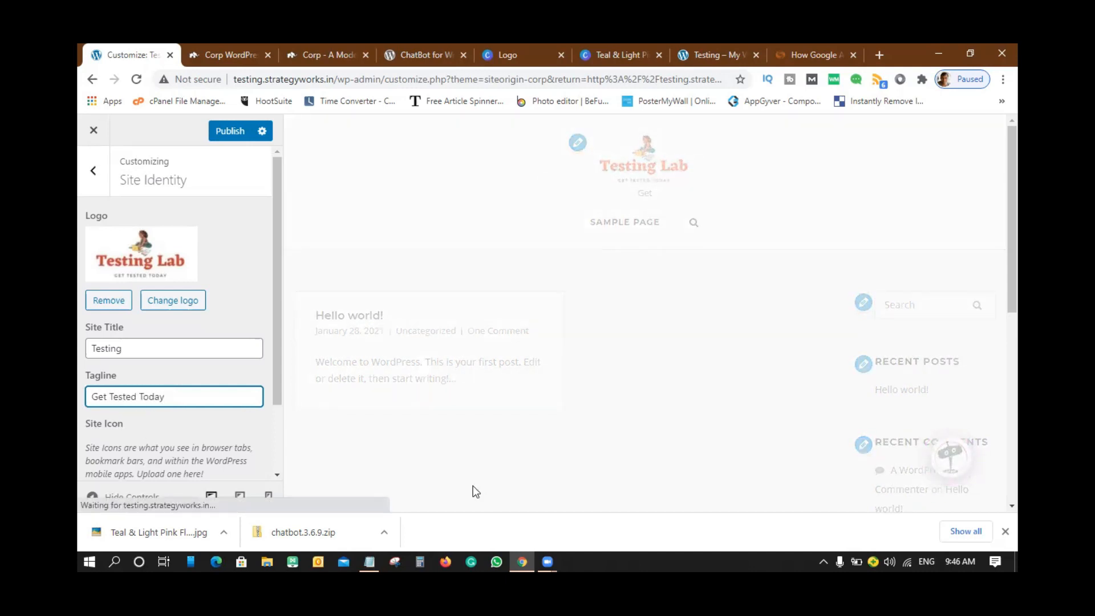
pyautogui.write('!')
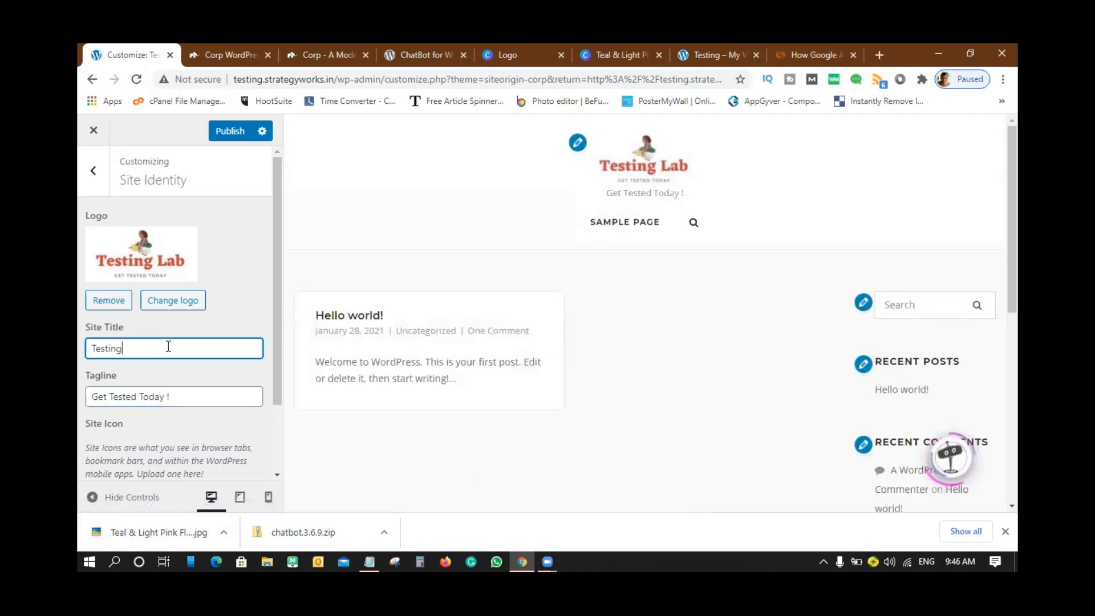
pyautogui.moveTo(121, 348); pyautogui.dragTo(87, 353)
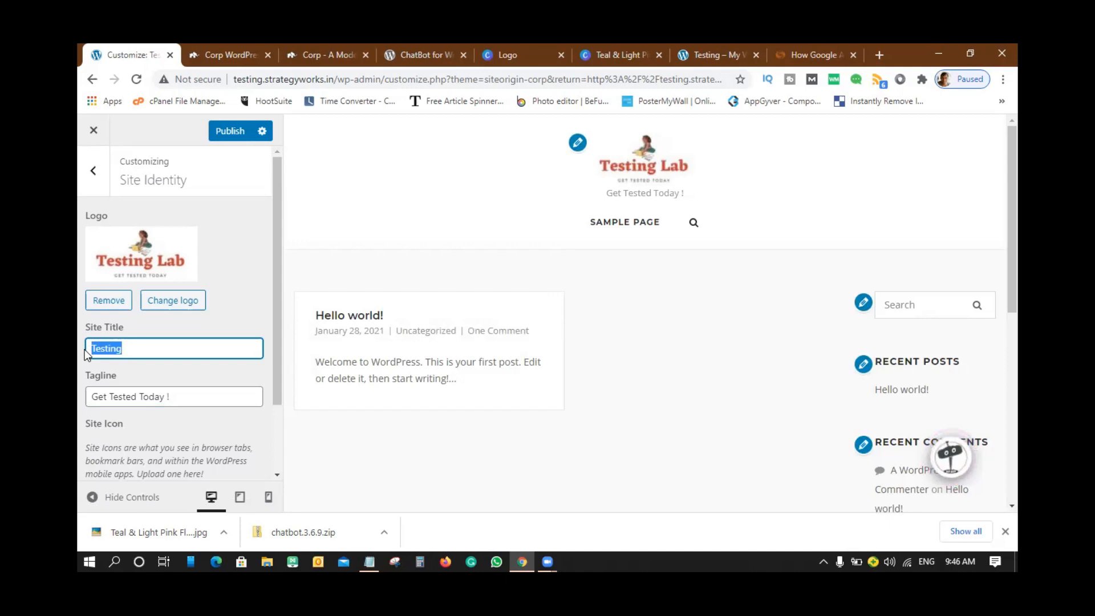
pyautogui.write('Testing Lab')
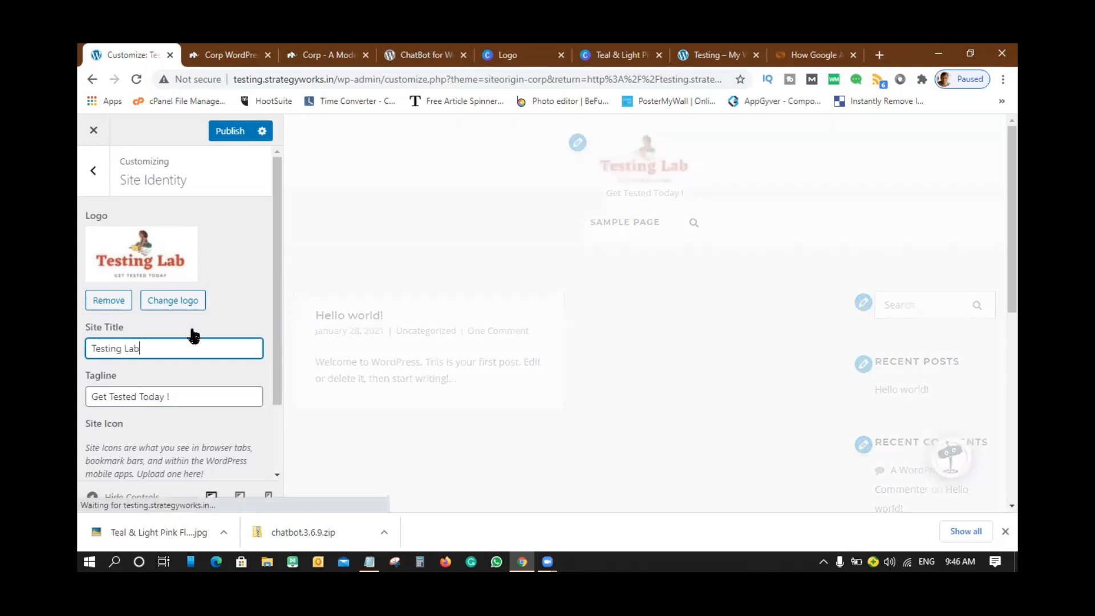
pyautogui.click(231, 303)
pyautogui.scroll(-2, 201, 327)
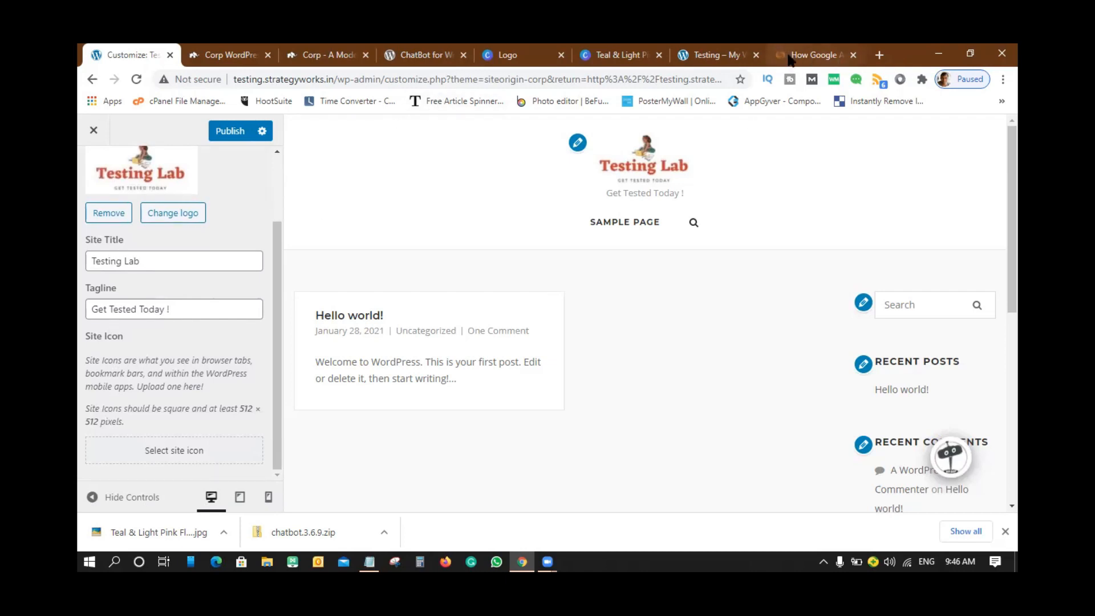
pyautogui.moveTo(793, 52)
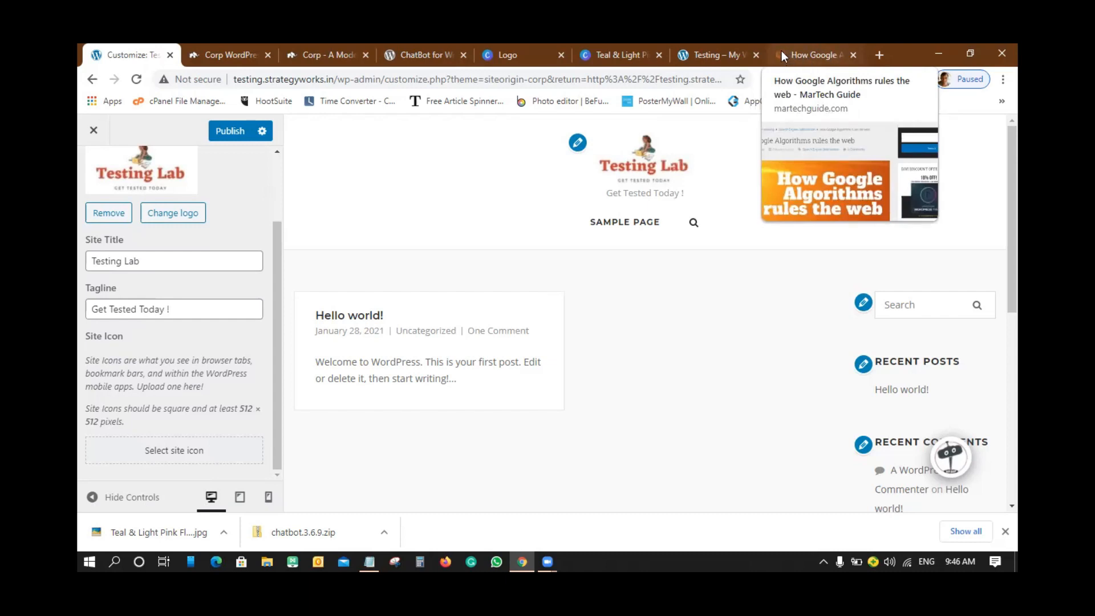
pyautogui.moveTo(710, 59)
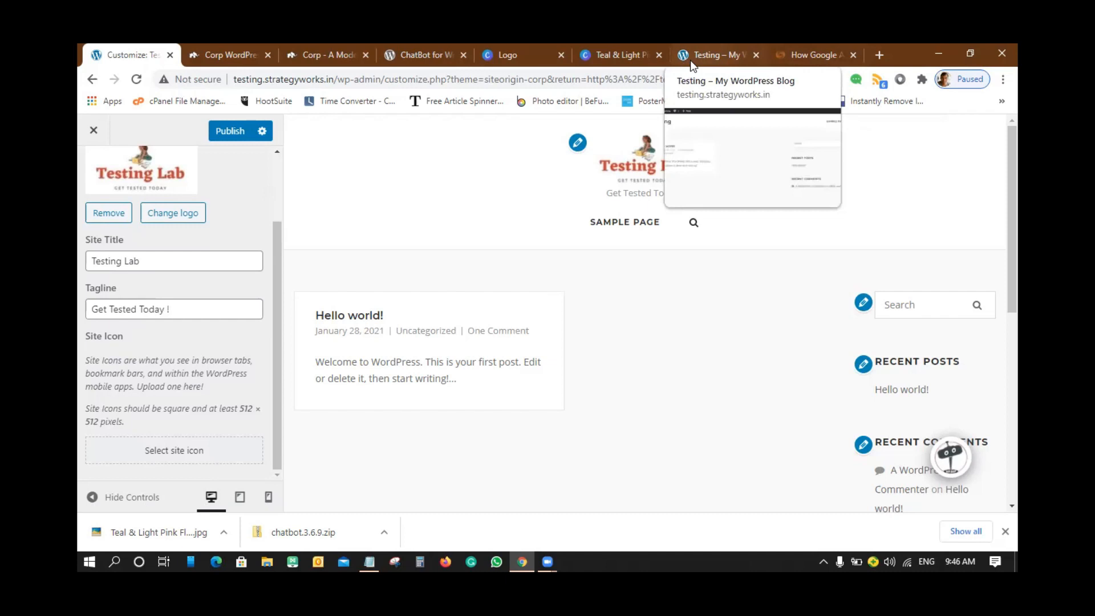
pyautogui.moveTo(644, 59)
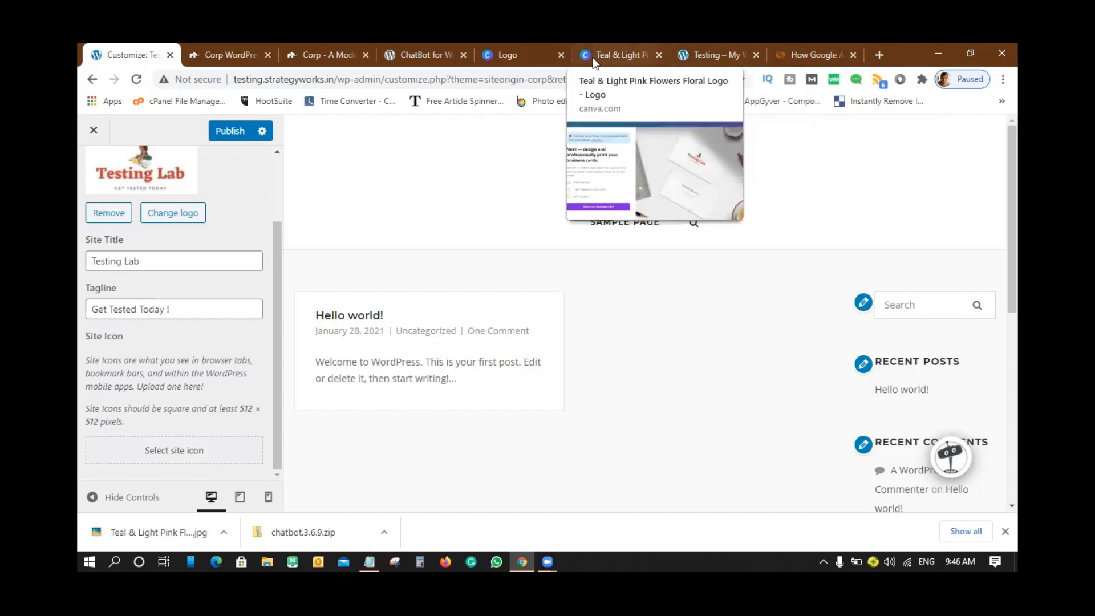
pyautogui.moveTo(489, 57)
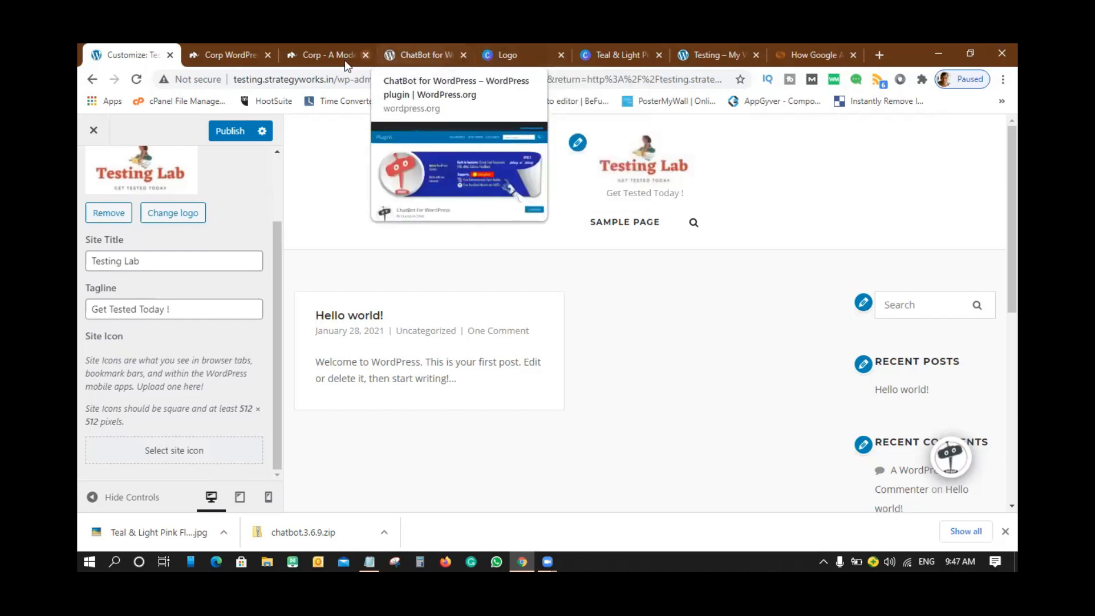
pyautogui.moveTo(286, 68)
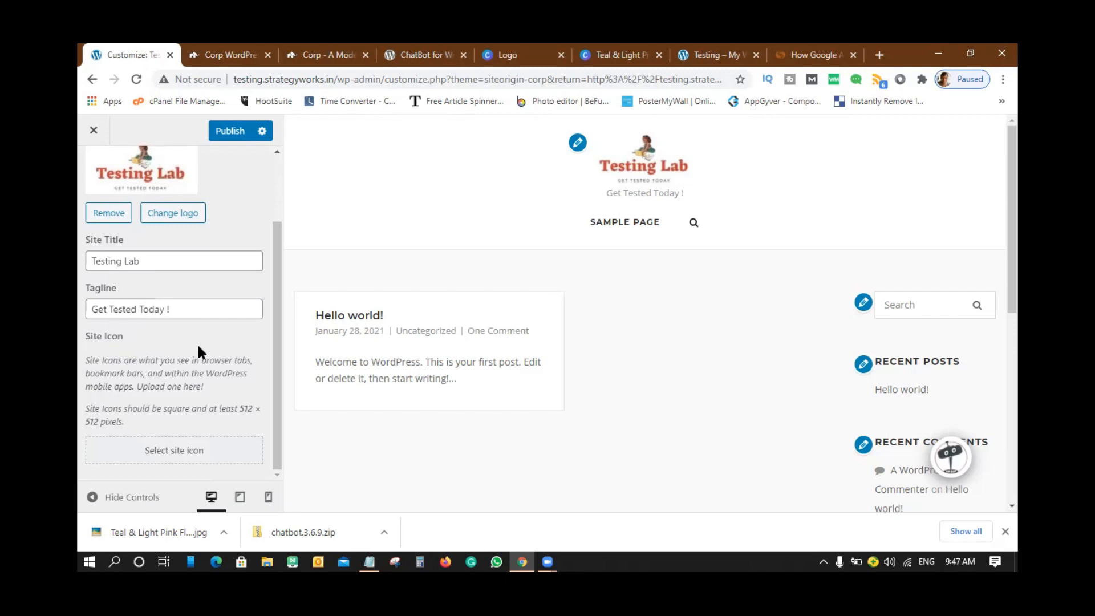
# - Add the line 'favicon--- .ico extension' to the wordpress topics notes, then minimize Notepad
pyautogui.click(371, 555)
pyautogui.press('Down')
pyautogui.press('Down')
pyautogui.press('Down')
pyautogui.write('favicon--- .')
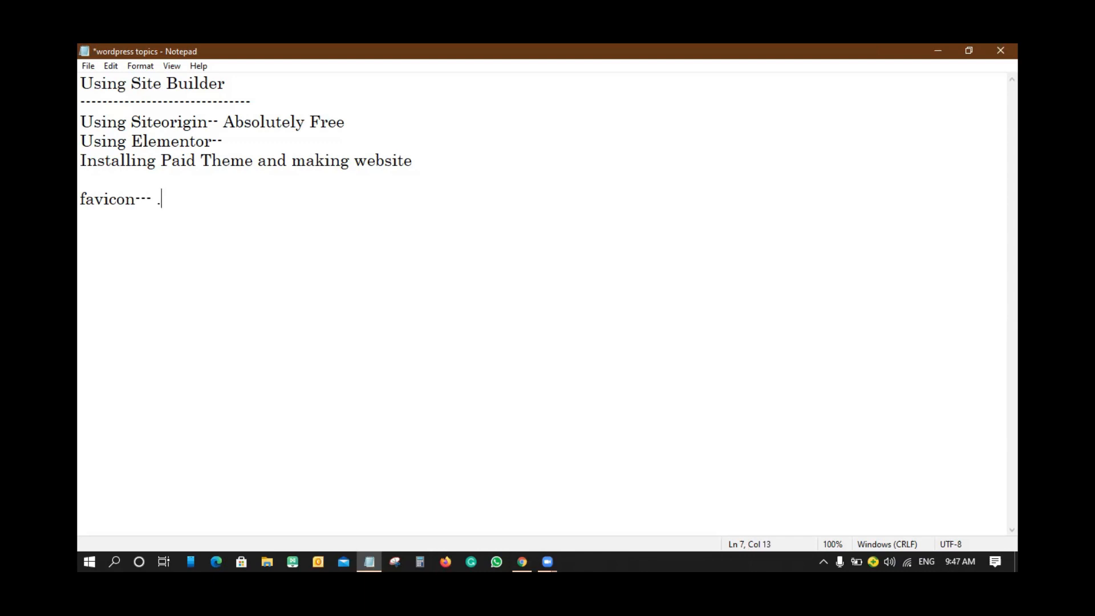
pyautogui.write('ico extenson')
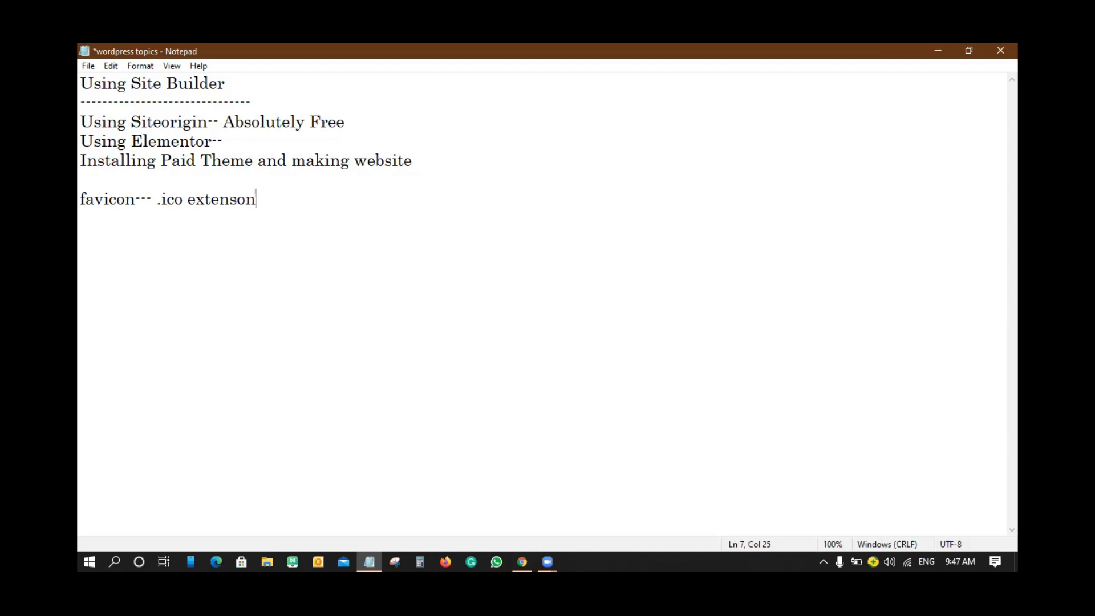
pyautogui.press('BackSpace')
pyautogui.press('BackSpace')
pyautogui.press('BackSpace')
pyautogui.write('sion')
pyautogui.click(938, 50)
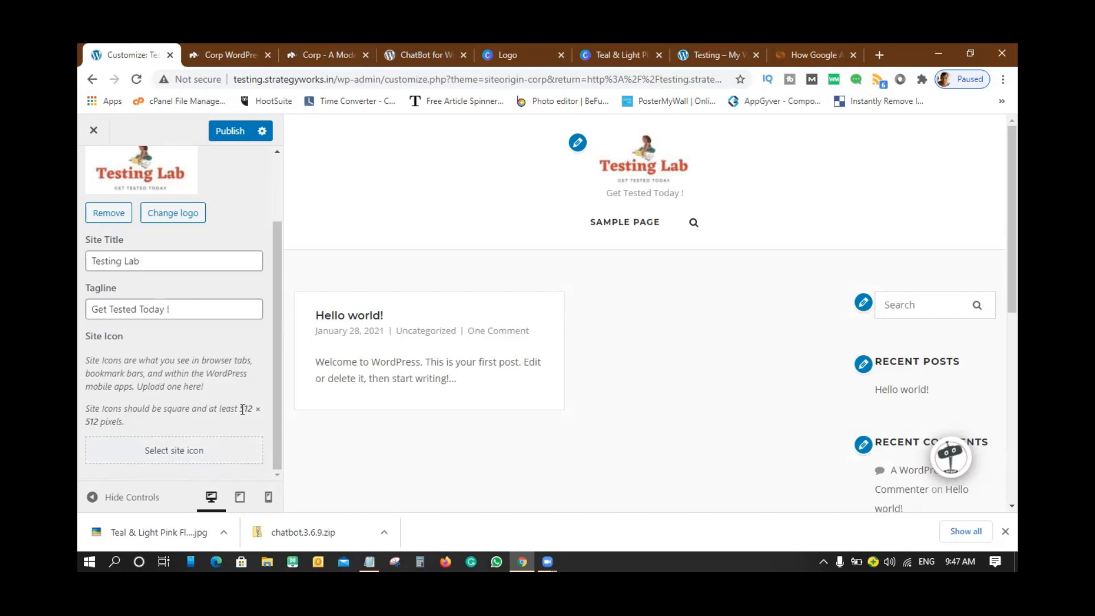
pyautogui.moveTo(241, 409); pyautogui.dragTo(125, 428)
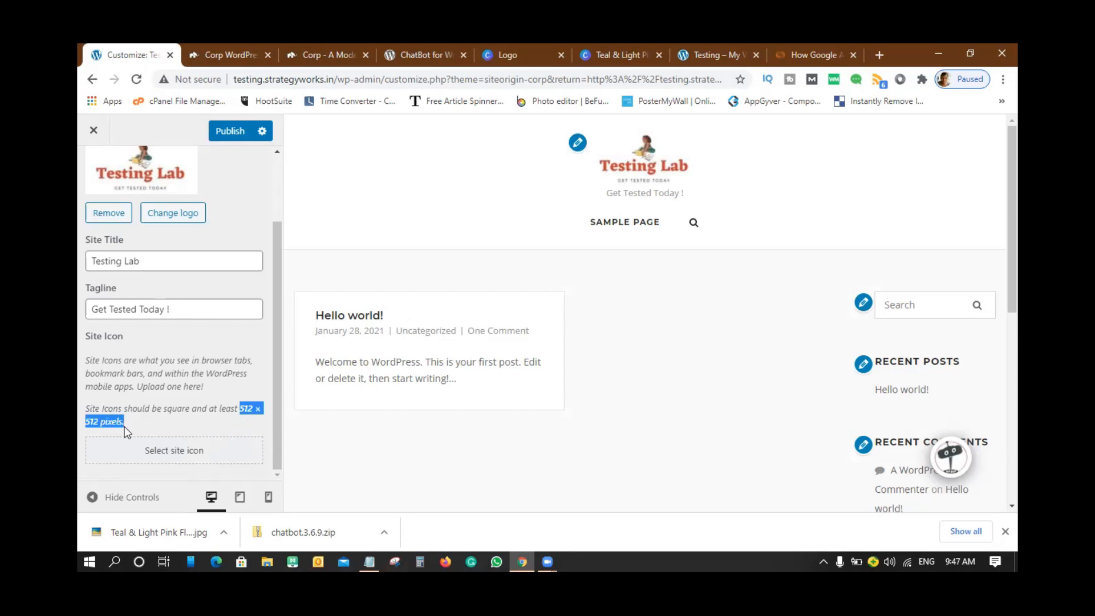
pyautogui.click(166, 452)
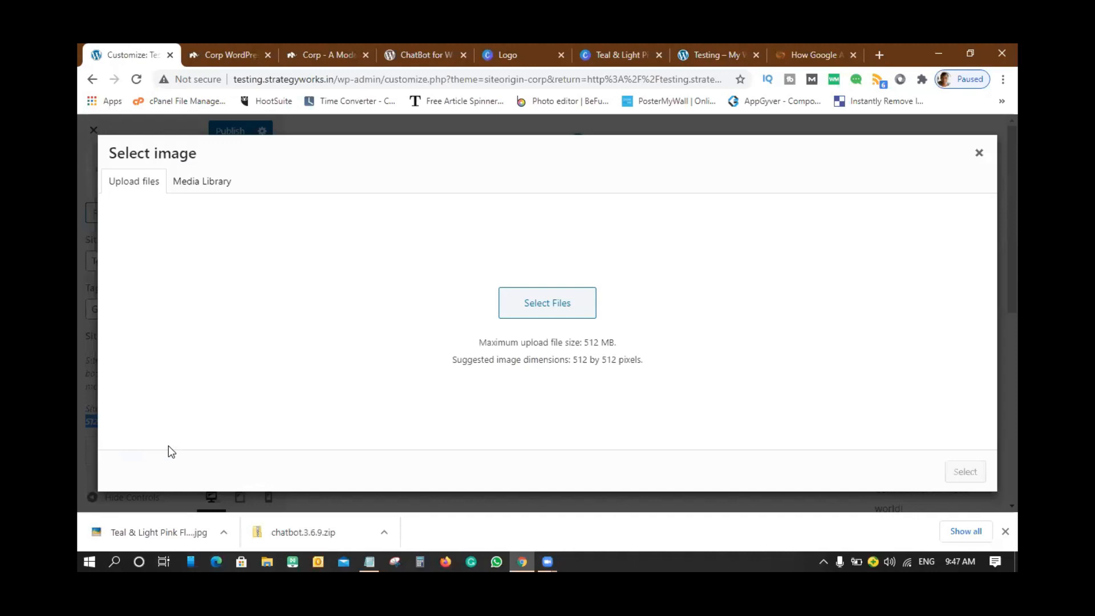
pyautogui.click(205, 180)
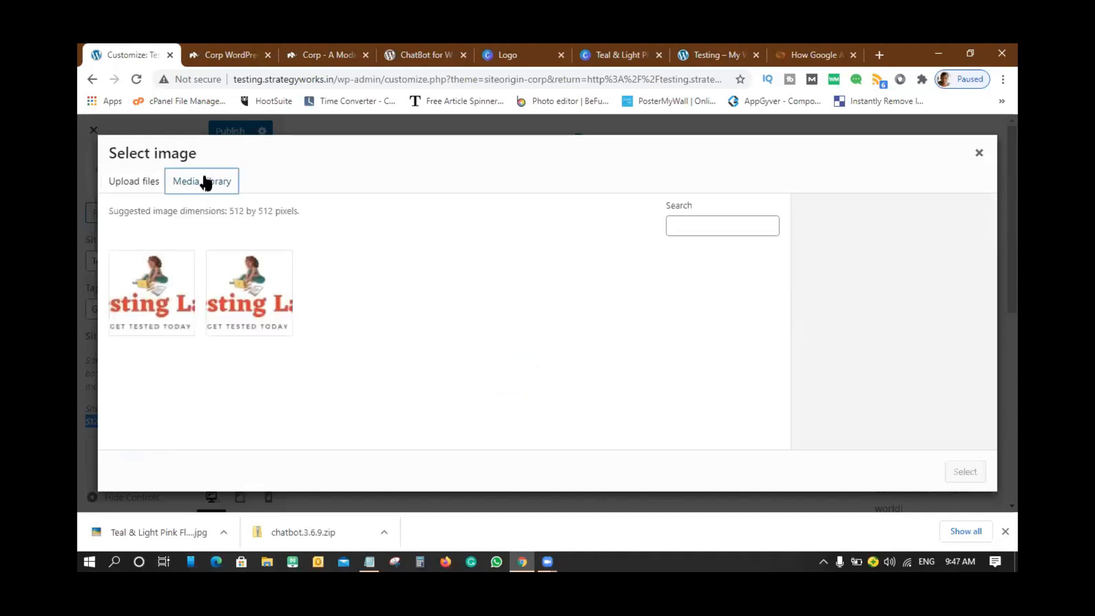
pyautogui.click(168, 290)
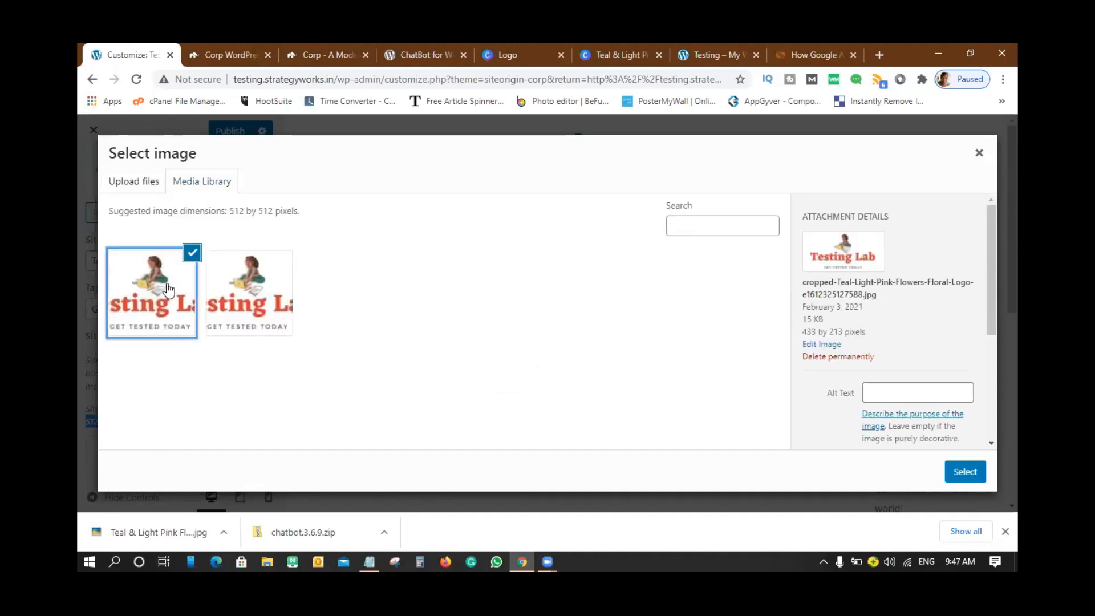
pyautogui.click(966, 474)
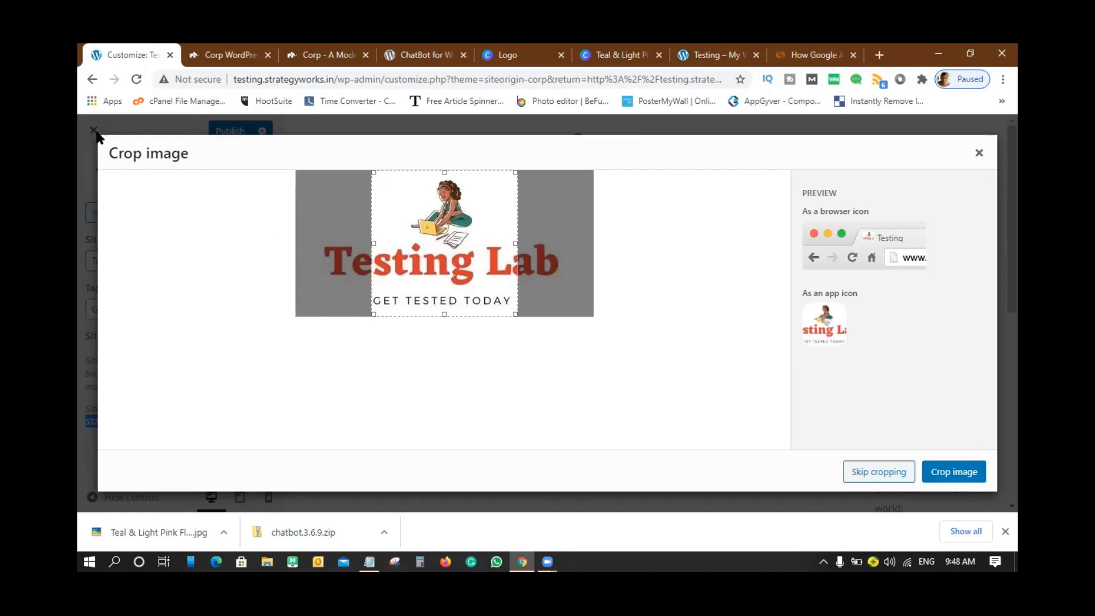
pyautogui.click(978, 152)
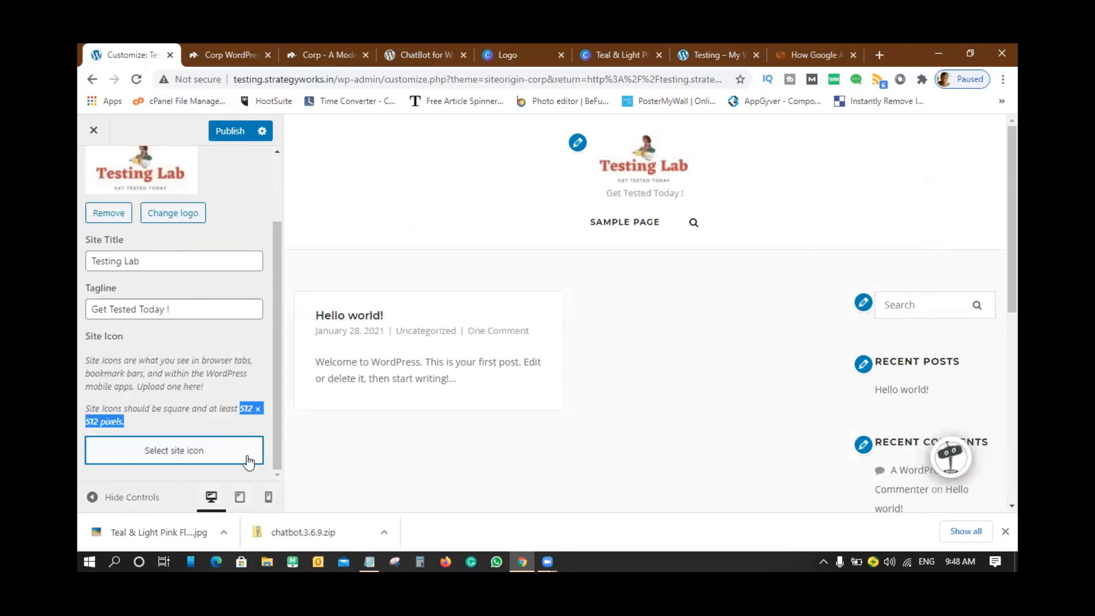
# - Upload the Teal & Light Pink Flowers Floral Logo and crop it square as the site icon
pyautogui.click(194, 454)
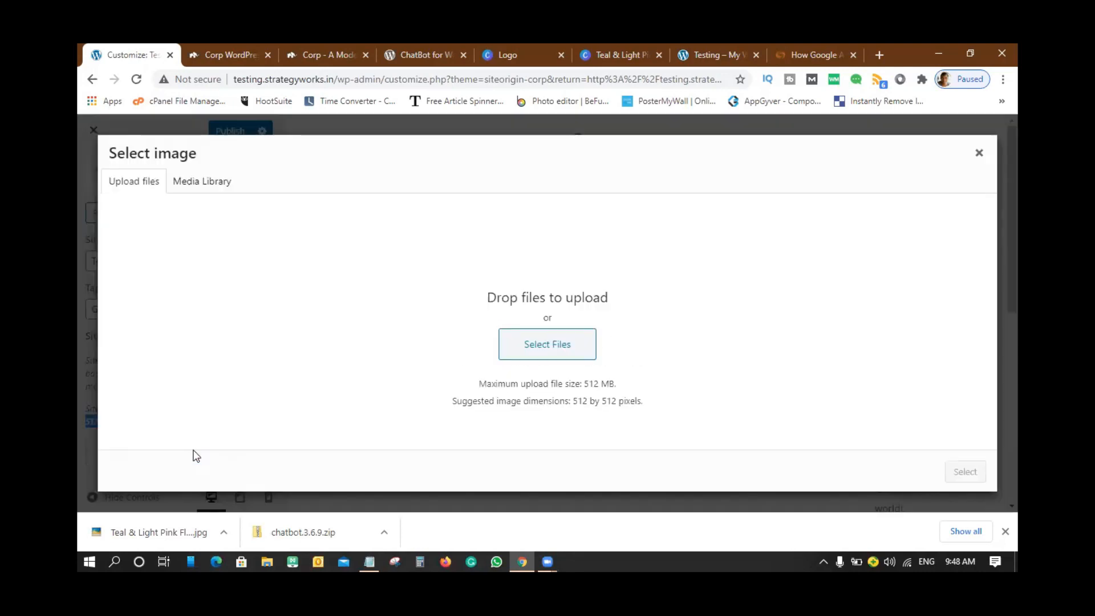
pyautogui.click(202, 183)
pyautogui.click(117, 186)
pyautogui.click(564, 352)
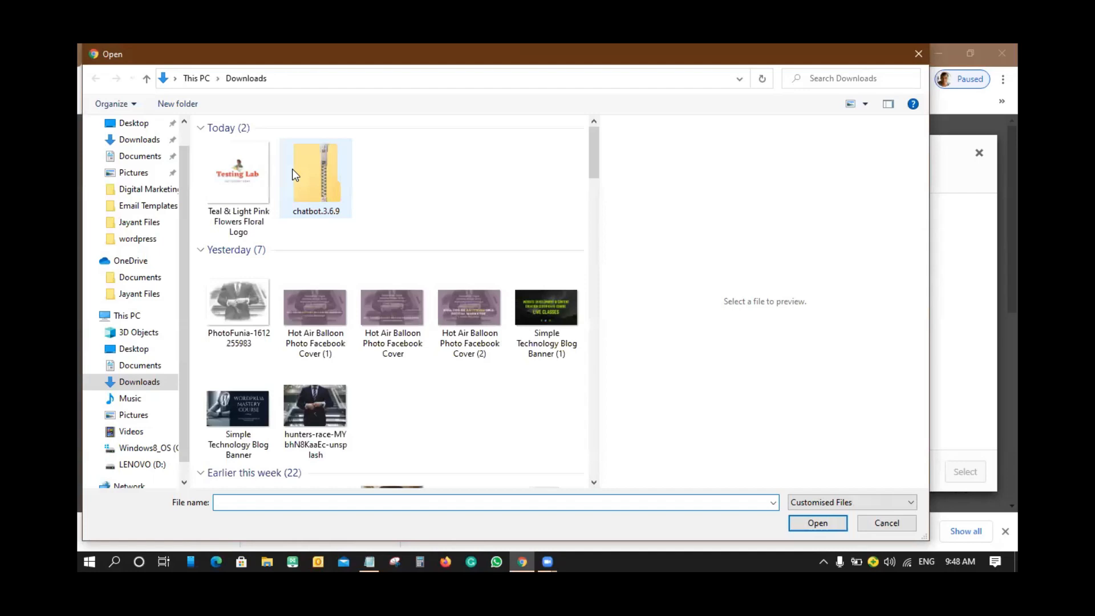
pyautogui.click(228, 173)
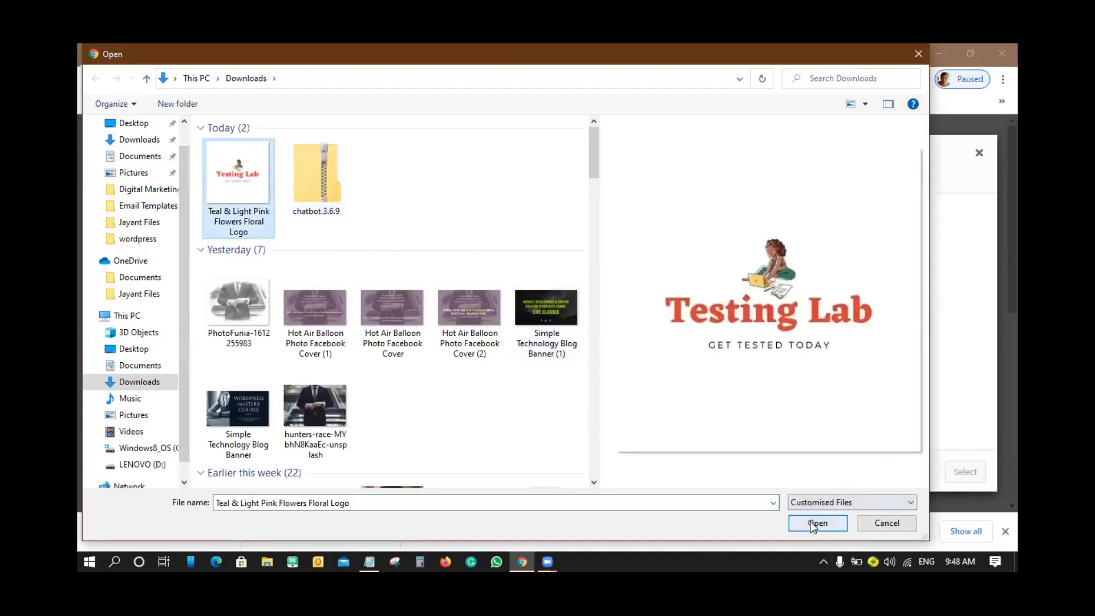
pyautogui.click(817, 523)
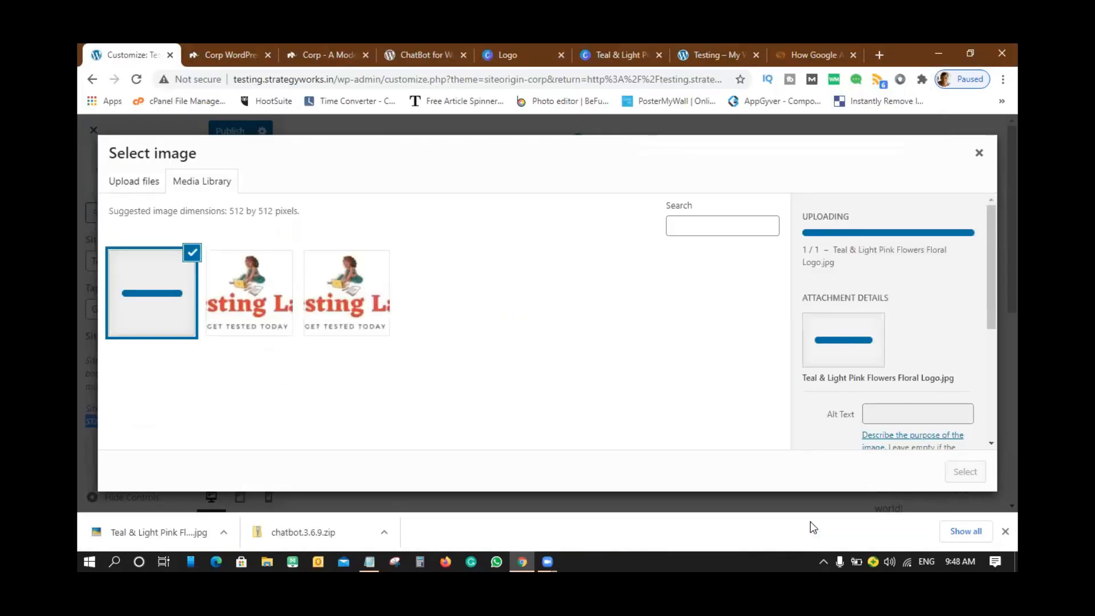
pyautogui.click(966, 474)
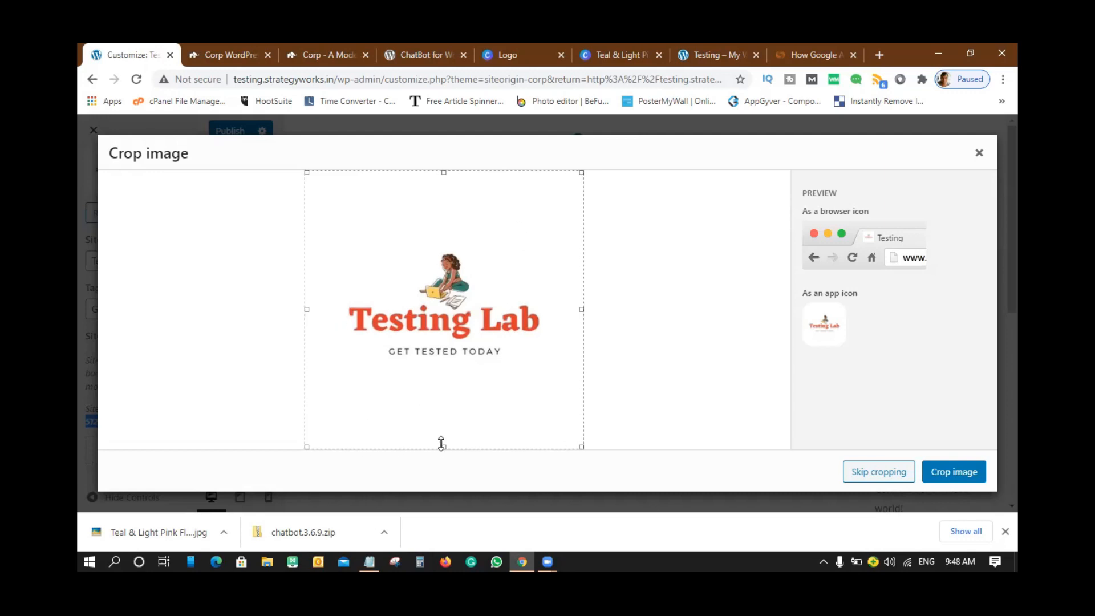
pyautogui.click(948, 474)
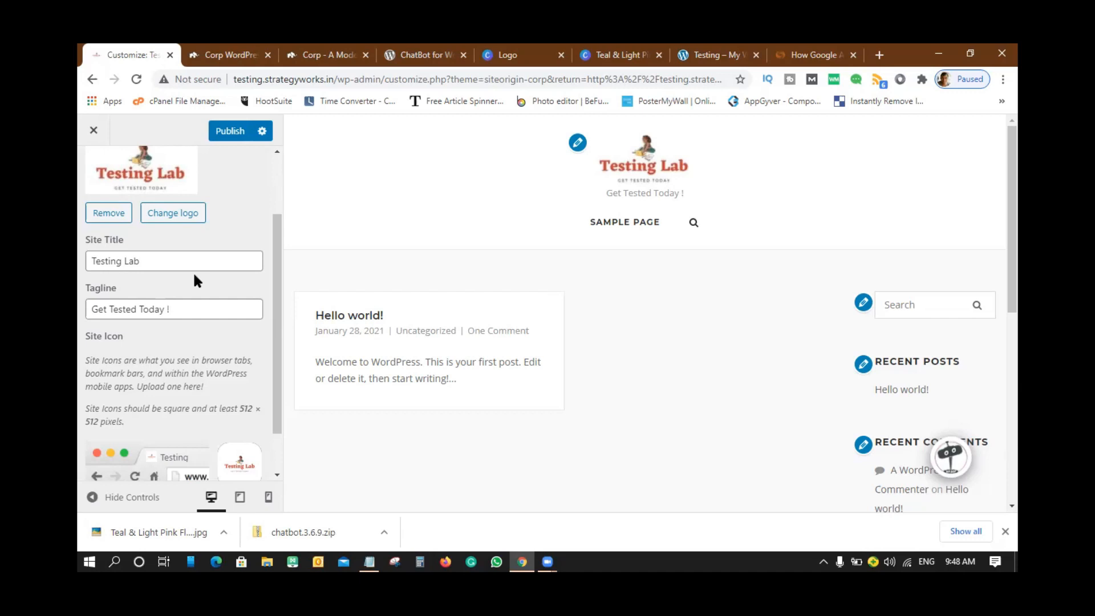
# - Publish the Site Identity changes and go back to the top-level Customizer sections
pyautogui.scroll(-1, 201, 430)
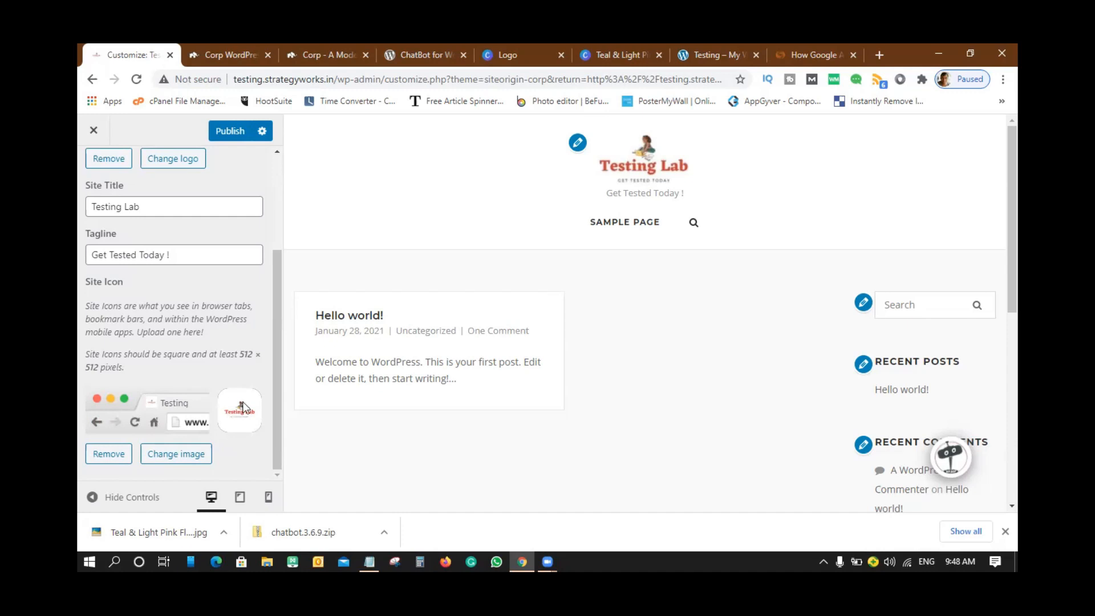
pyautogui.scroll(3, 234, 402)
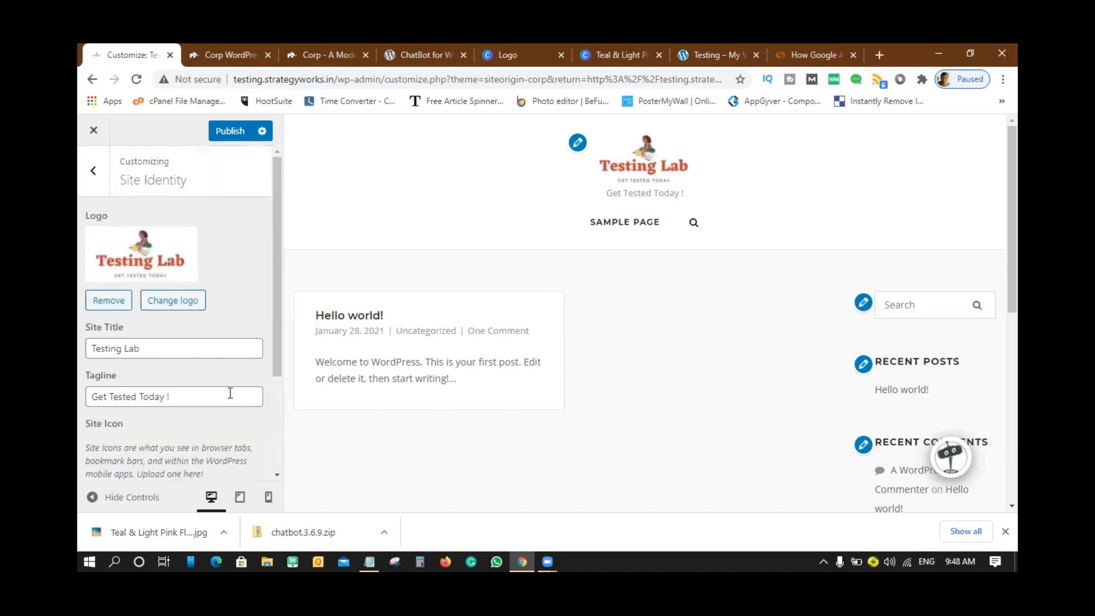
pyautogui.scroll(-1, 222, 387)
pyautogui.scroll(1, 223, 388)
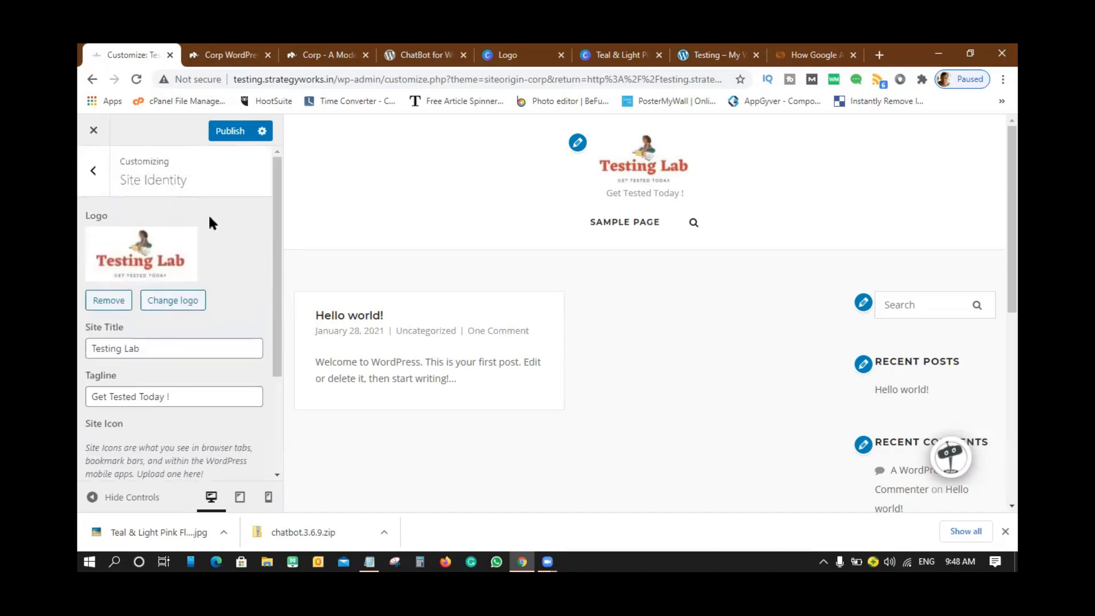
pyautogui.click(228, 131)
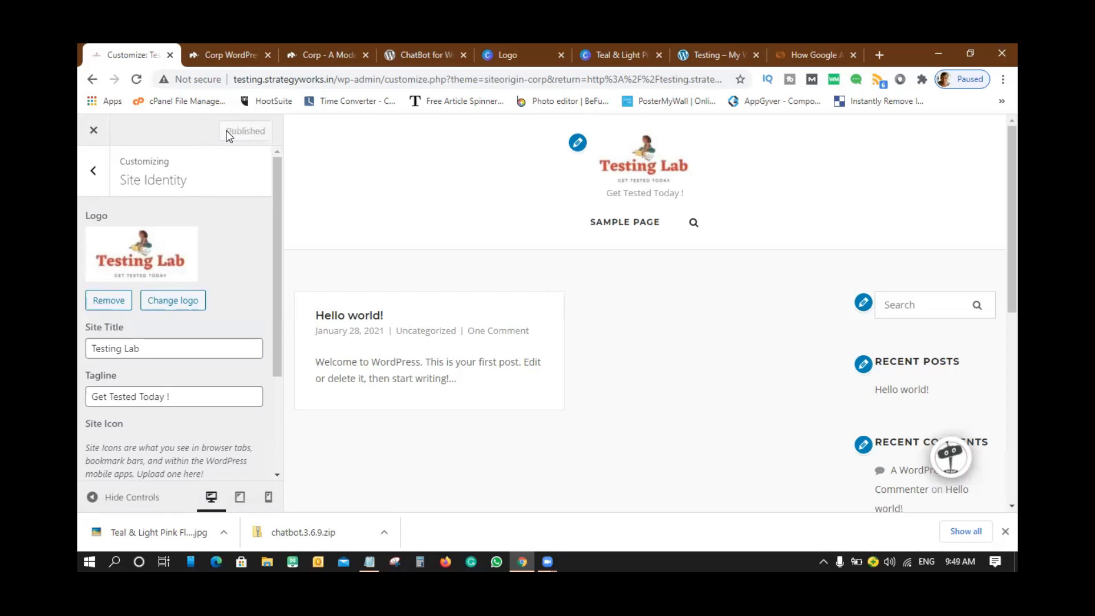
pyautogui.click(94, 173)
pyautogui.scroll(-1, 180, 247)
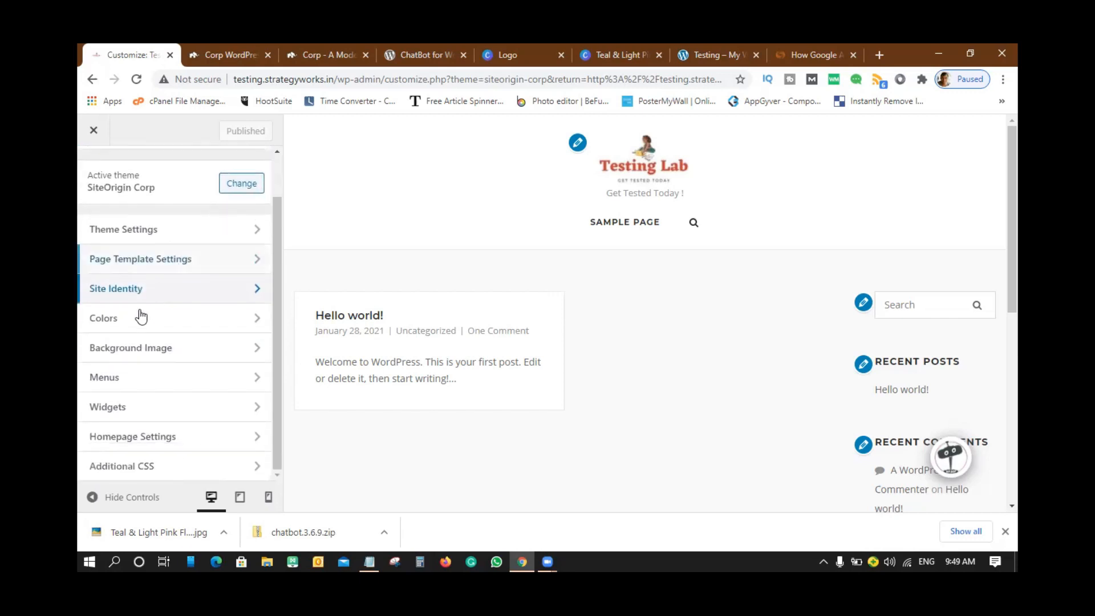
pyautogui.click(135, 324)
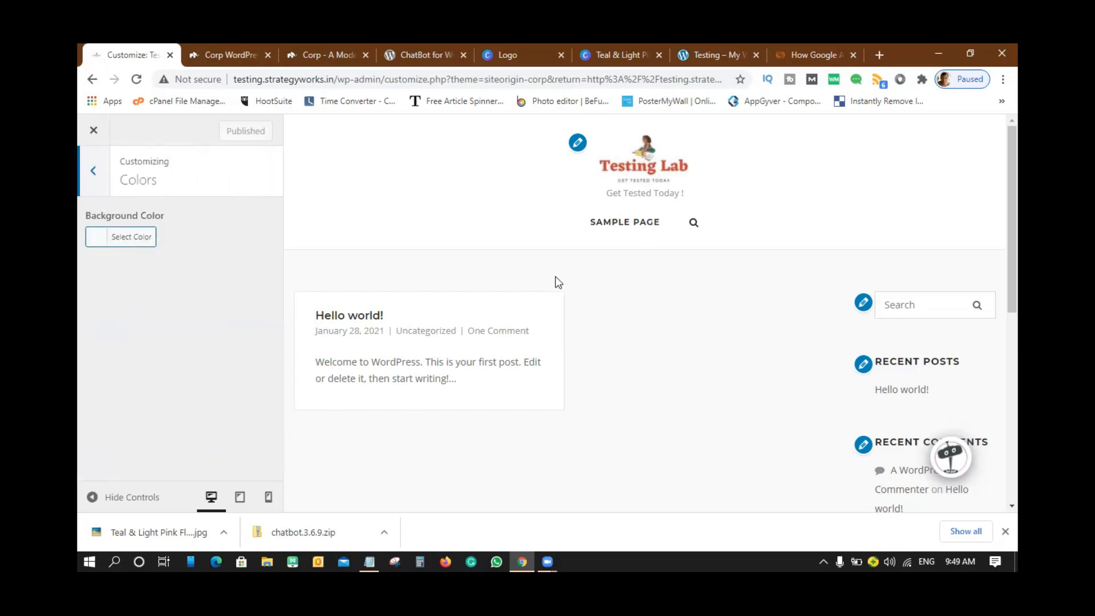
pyautogui.click(104, 244)
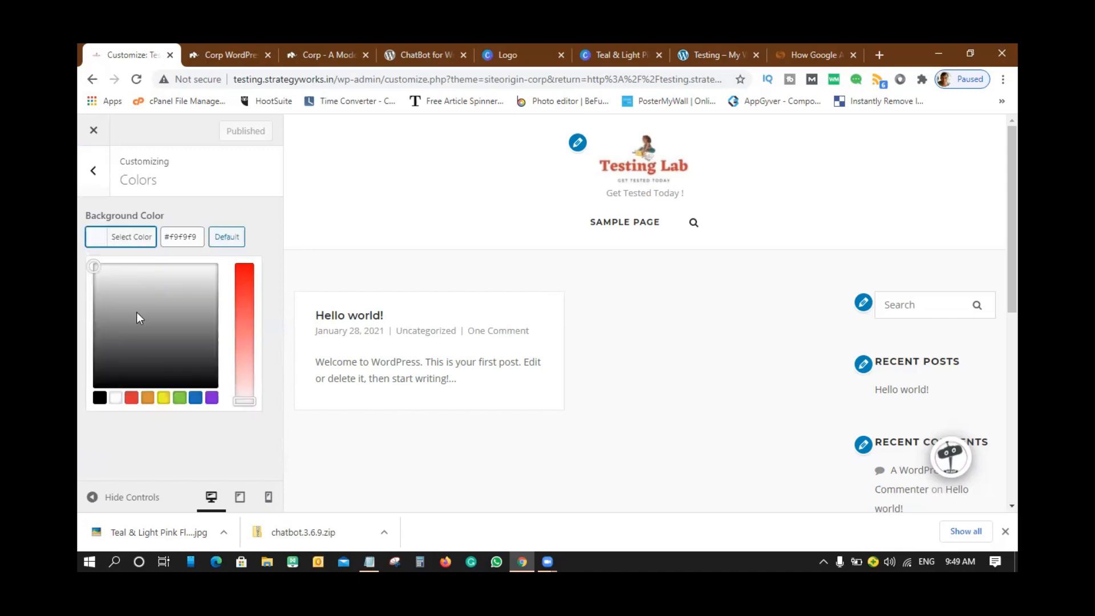
pyautogui.click(142, 337)
pyautogui.click(169, 359)
pyautogui.click(183, 291)
pyautogui.click(129, 315)
pyautogui.click(141, 347)
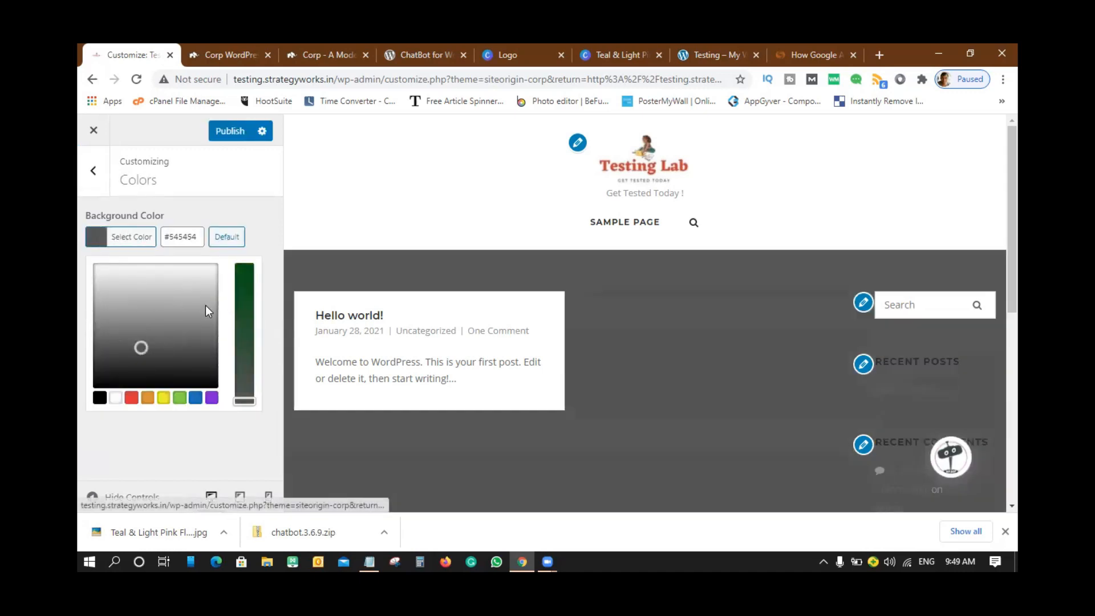
pyautogui.click(134, 400)
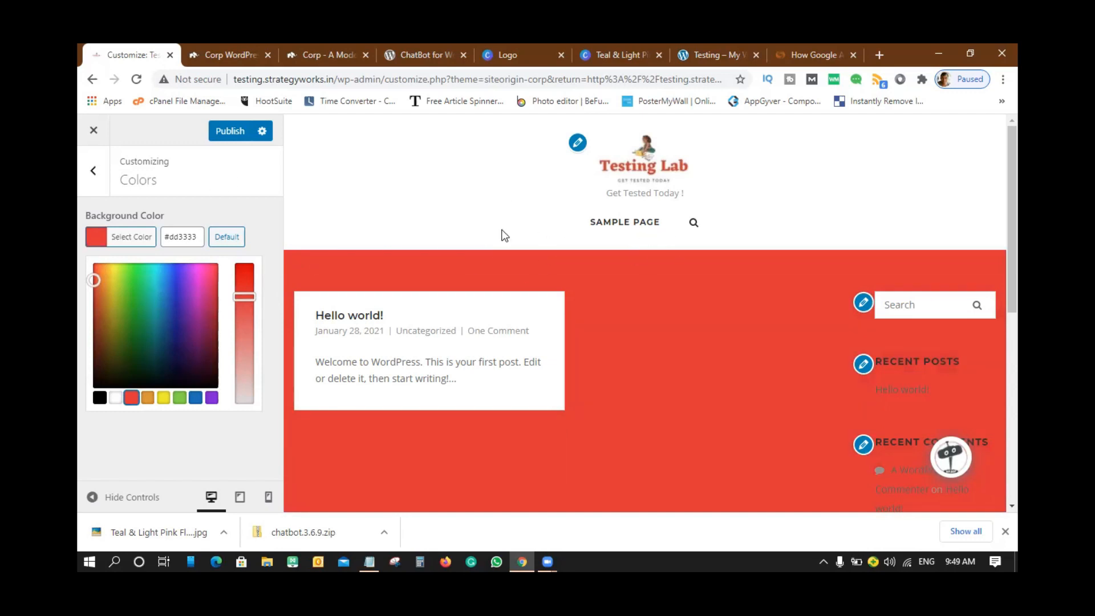
pyautogui.click(228, 238)
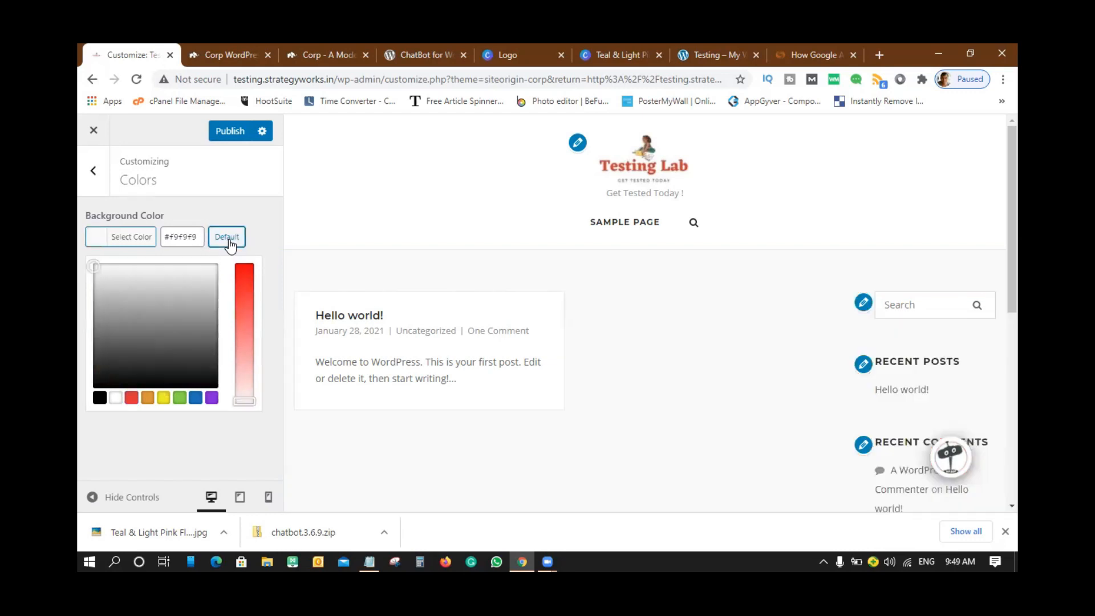
pyautogui.click(93, 173)
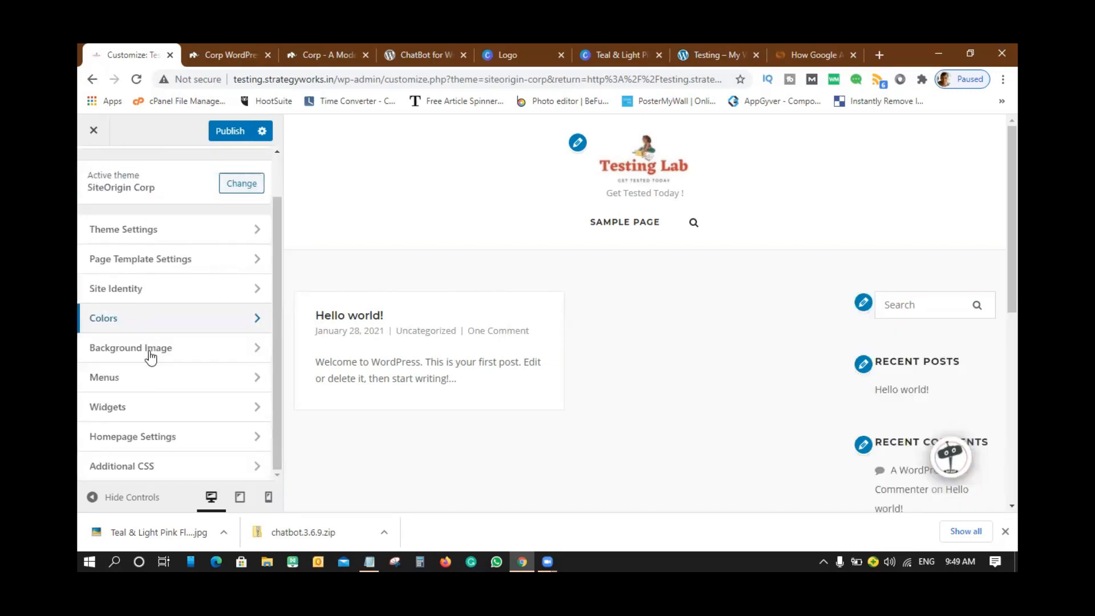
# - Upload the ray-hennessy-iJLKLJzT1A4-unsplash eagle photo and use it as the Background Image
pyautogui.click(150, 355)
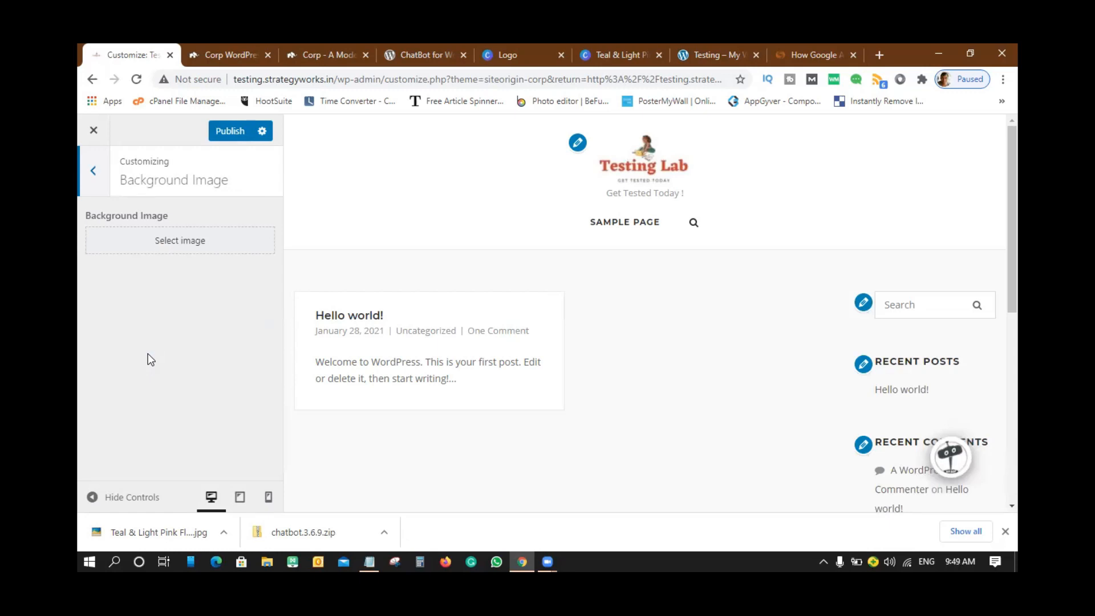
pyautogui.click(187, 239)
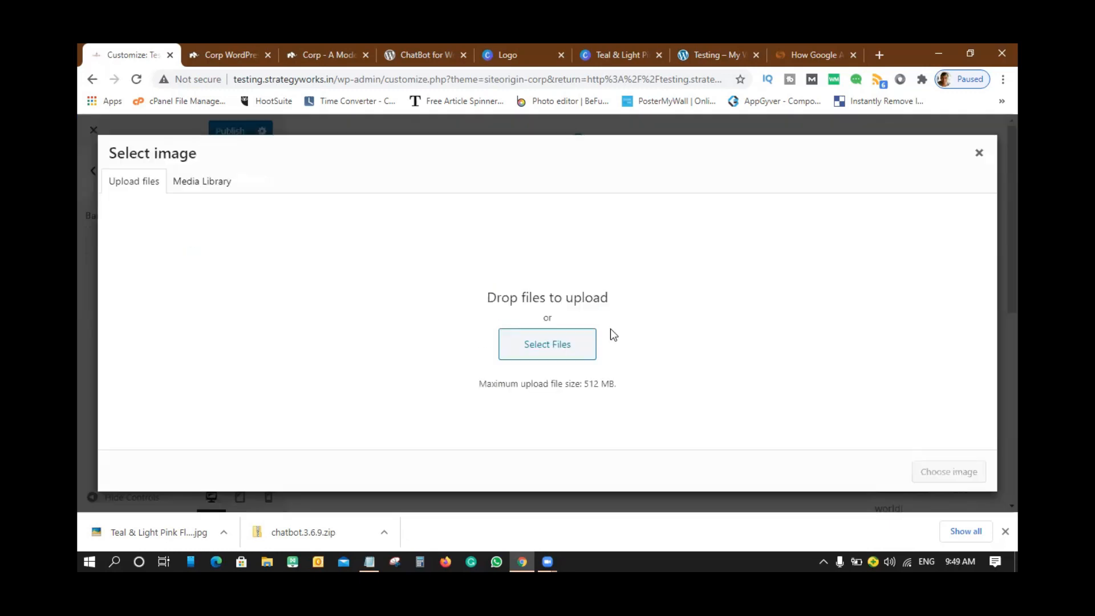
pyautogui.click(562, 345)
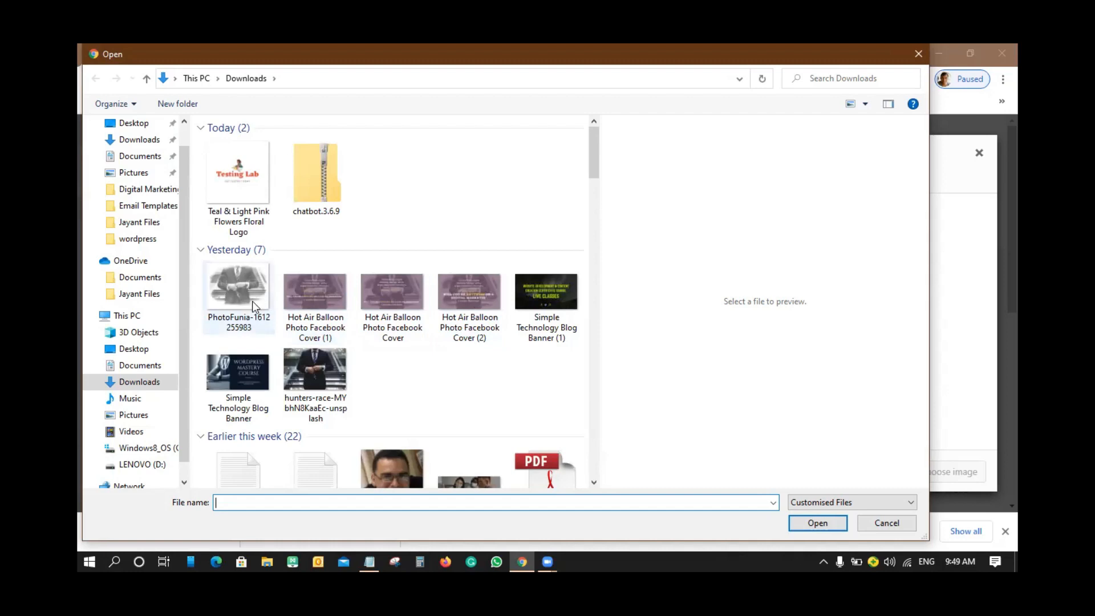
pyautogui.scroll(-8, 458, 343)
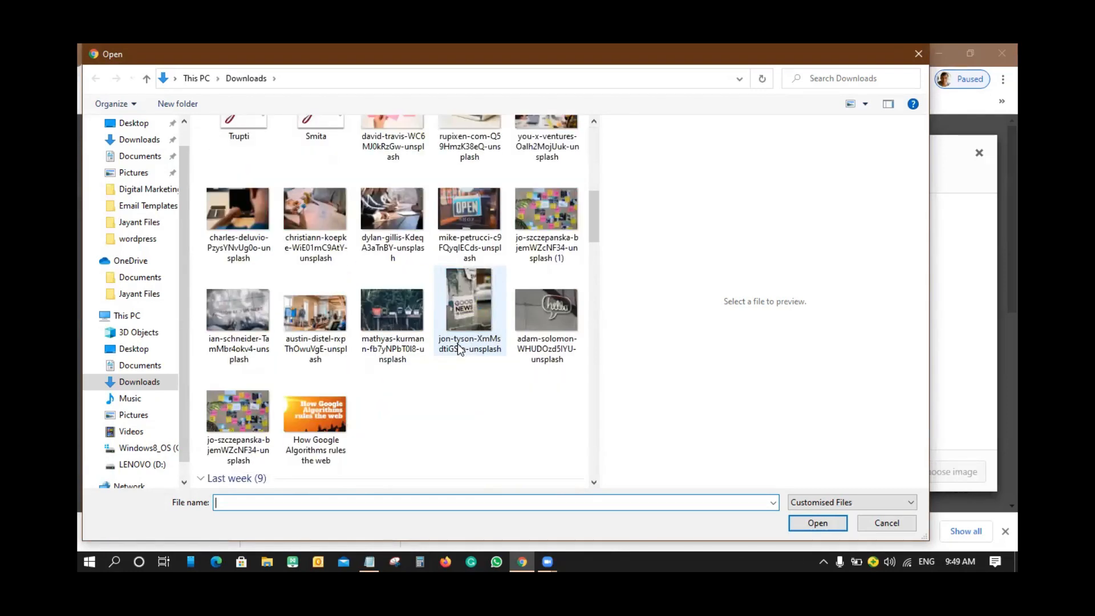
pyautogui.scroll(-4, 460, 350)
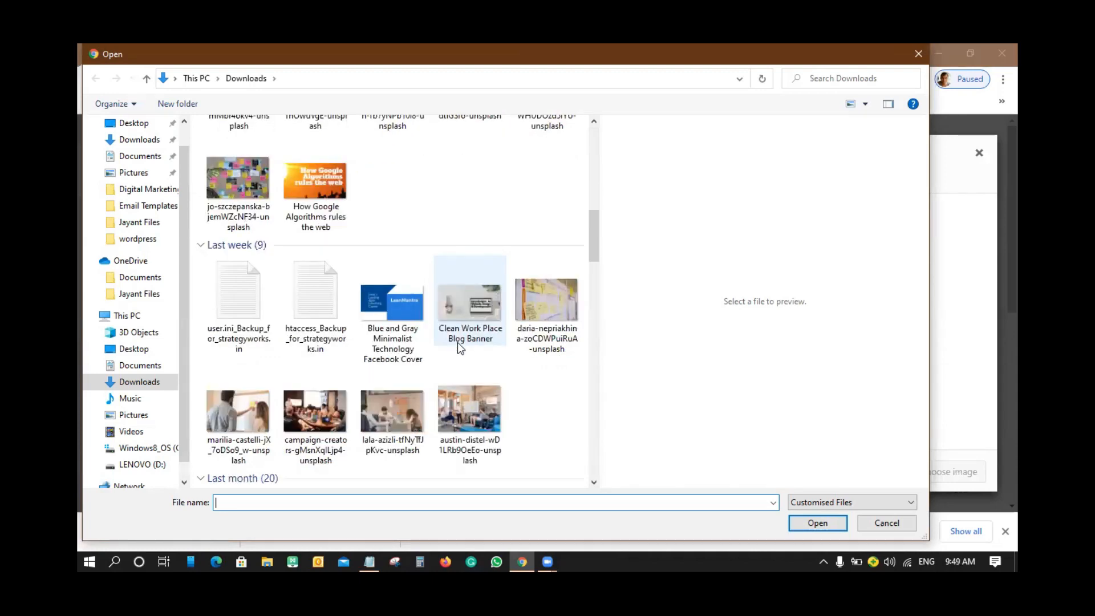
pyautogui.scroll(-10, 457, 344)
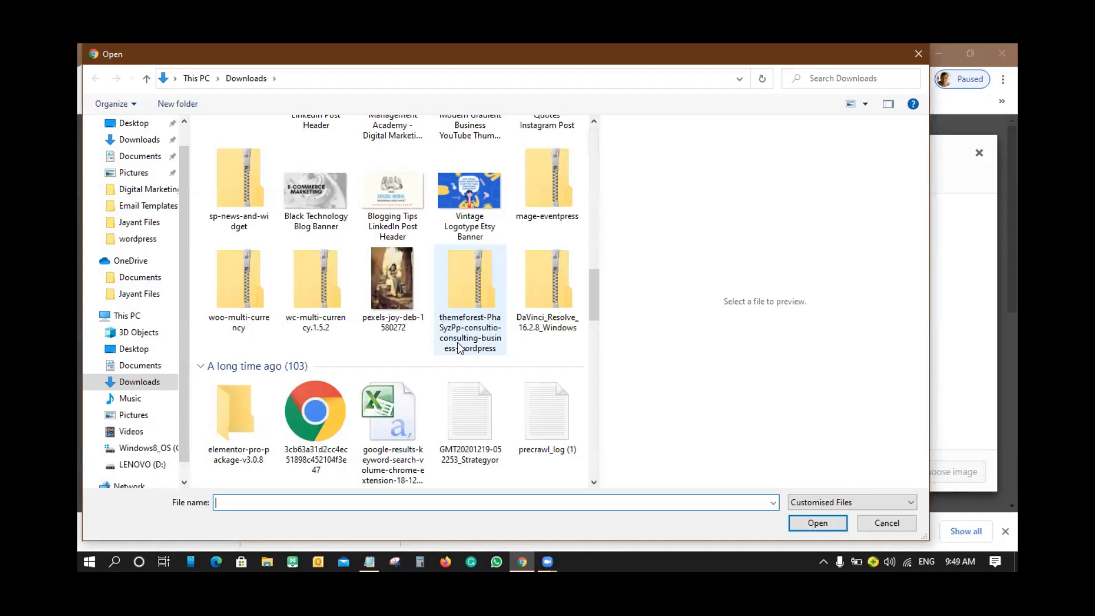
pyautogui.scroll(-6, 460, 346)
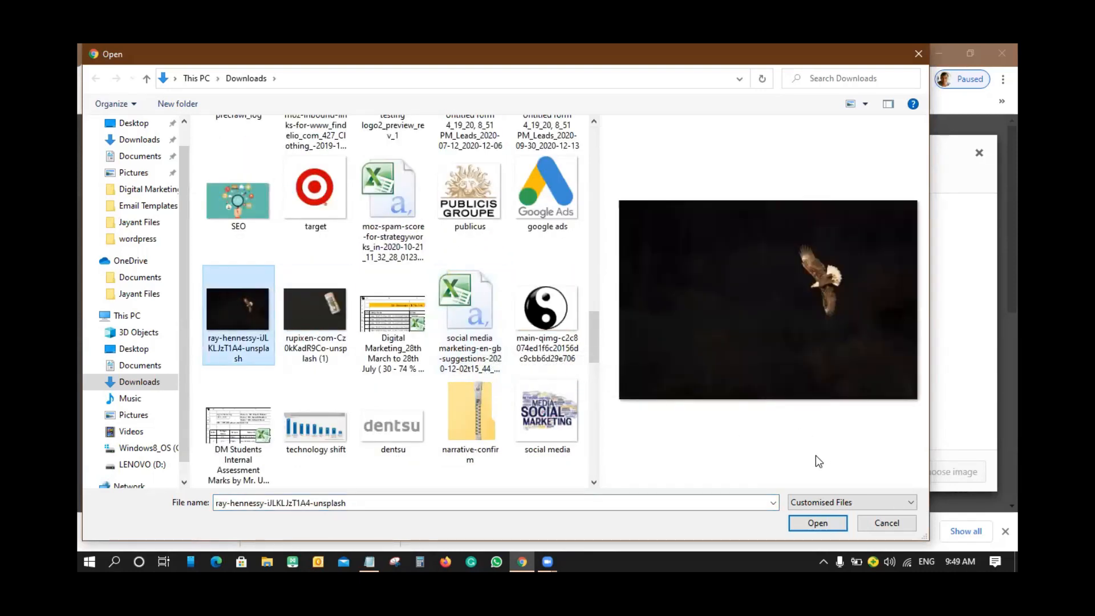
pyautogui.click(812, 515)
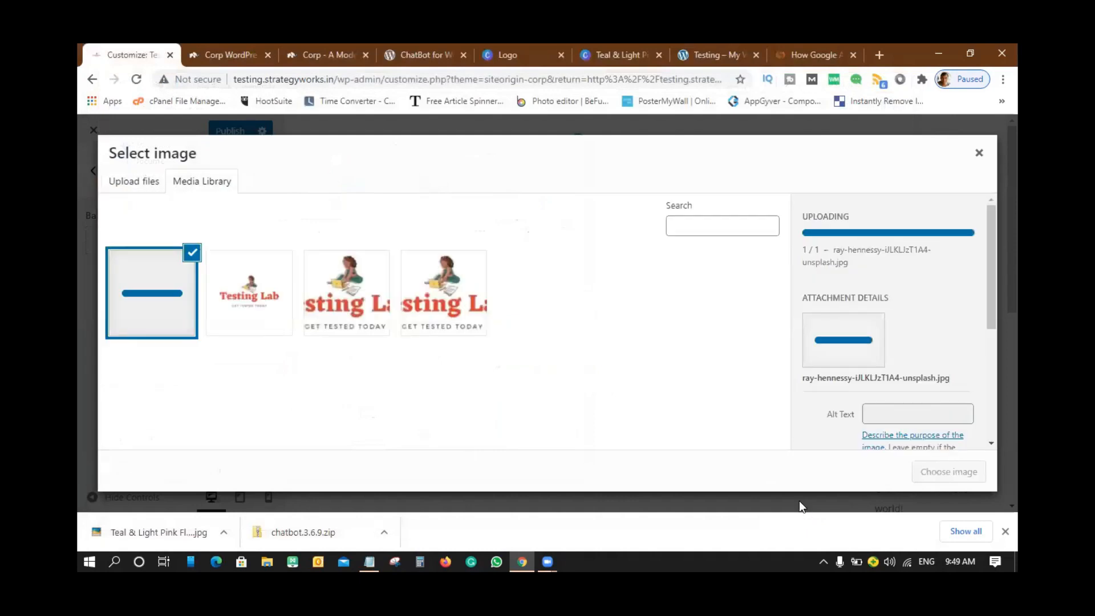
pyautogui.click(924, 472)
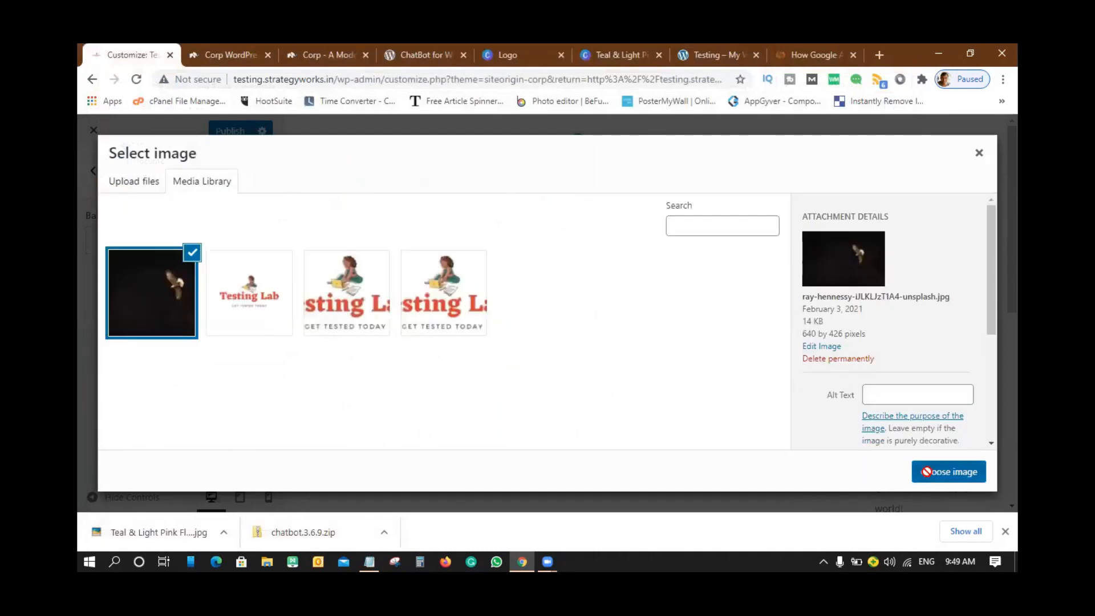
pyautogui.scroll(-5, 709, 348)
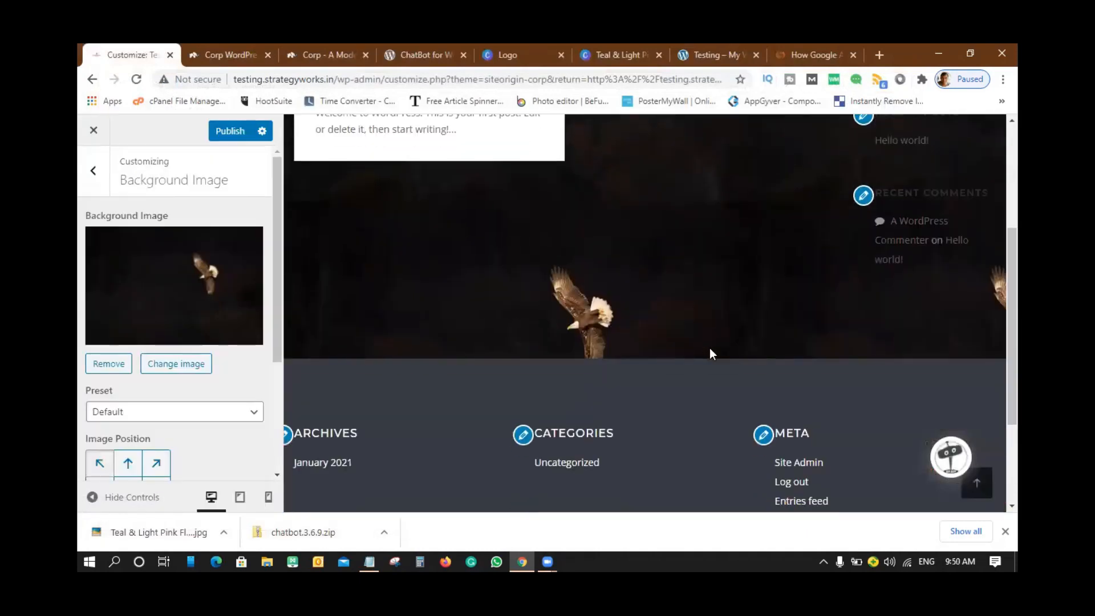
# - Try the Fill Screen, Fit to Screen and Repeat background presets on the eagle image
pyautogui.scroll(-1, 710, 354)
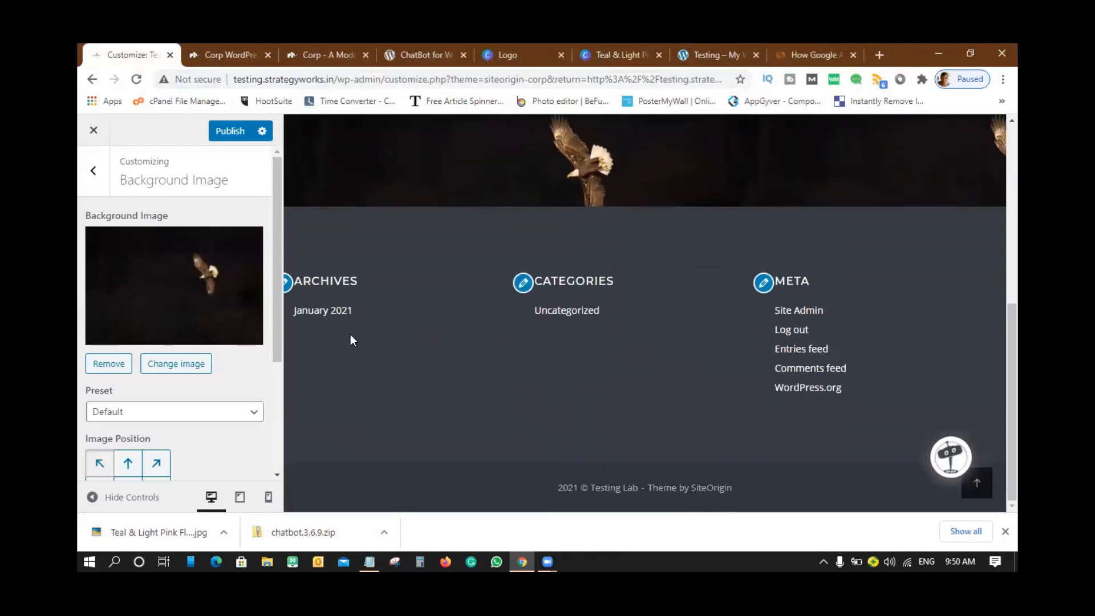
pyautogui.click(193, 417)
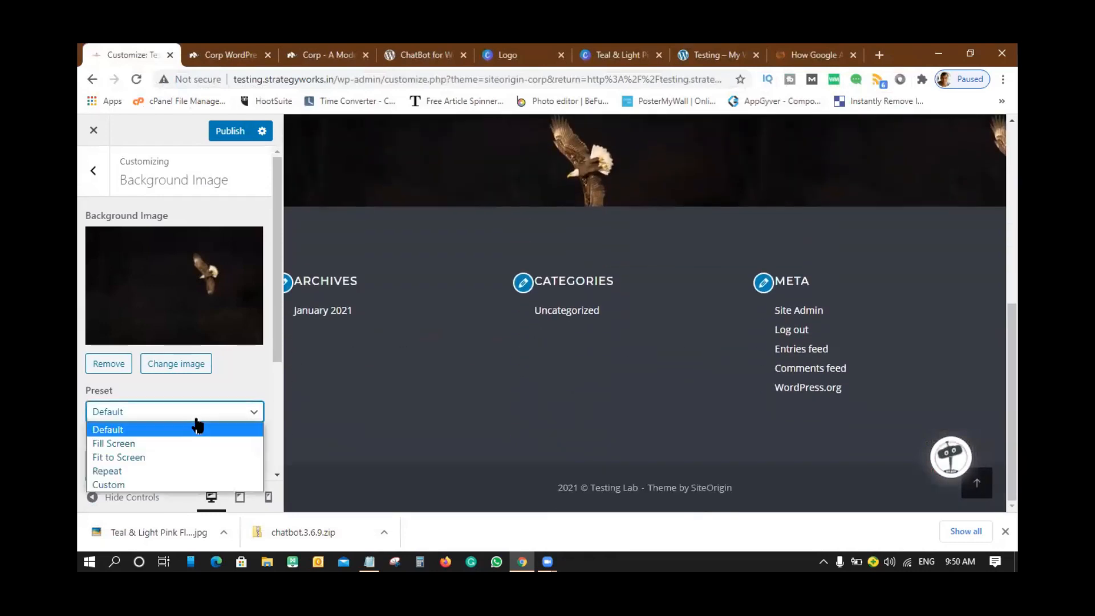
pyautogui.click(147, 439)
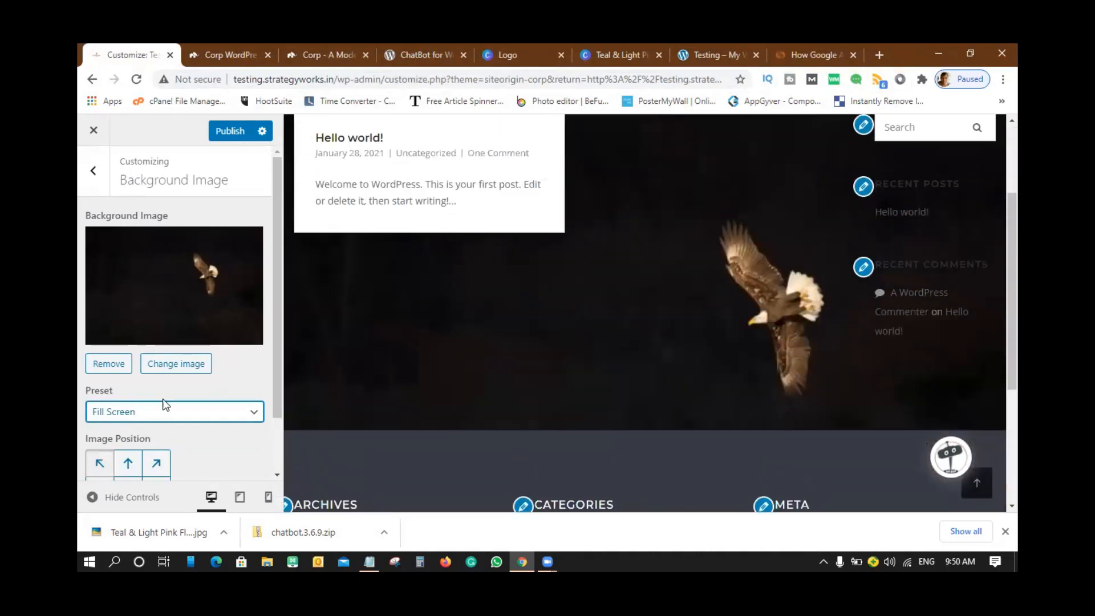
pyautogui.click(164, 410)
pyautogui.click(131, 457)
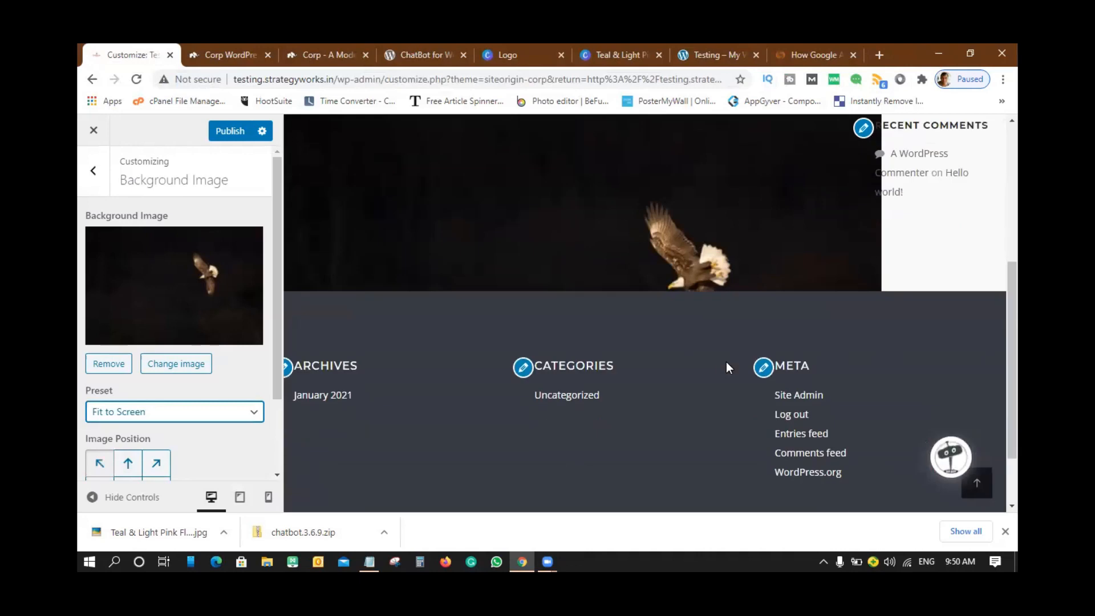
pyautogui.scroll(-2, 219, 435)
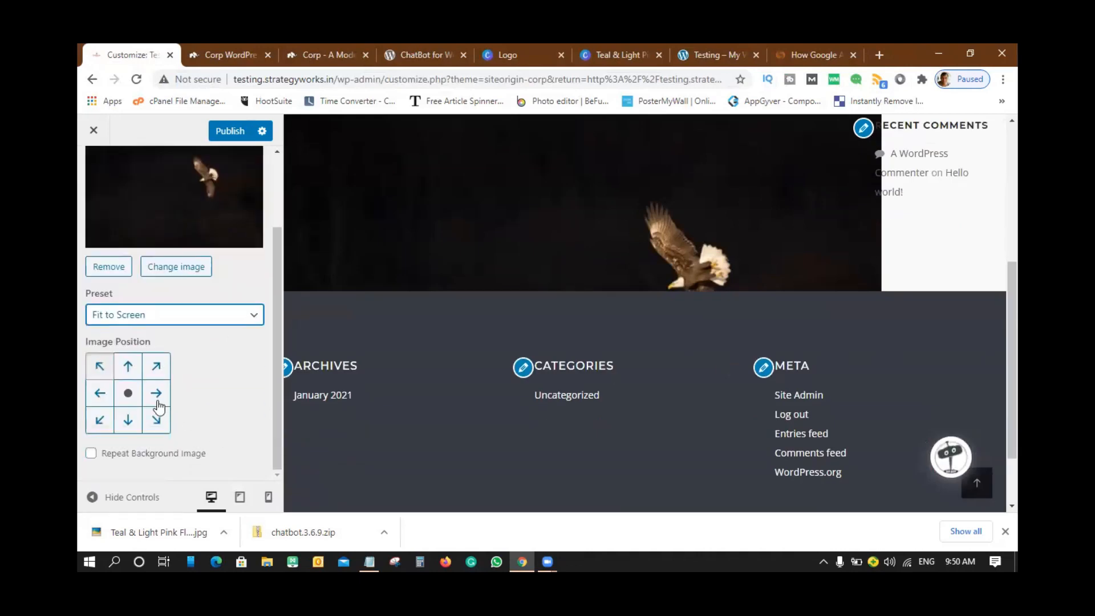
pyautogui.scroll(2, 159, 407)
pyautogui.click(164, 384)
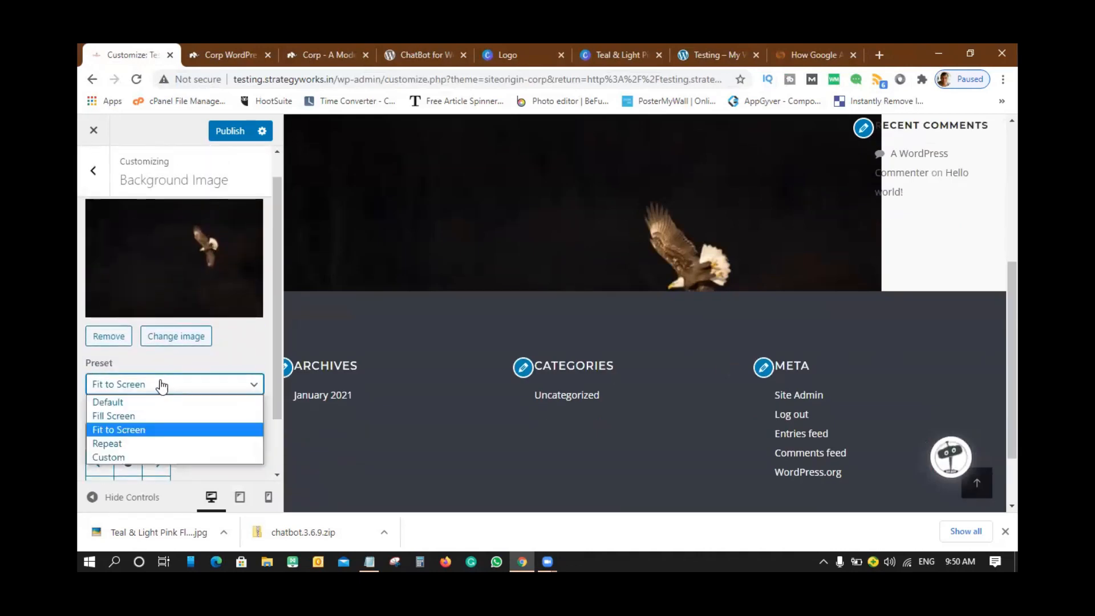
pyautogui.click(122, 444)
# - Try the Custom and Default presets, then settle on Fill Screen
pyautogui.scroll(1, 737, 334)
pyautogui.scroll(-6, 737, 333)
pyautogui.scroll(4, 737, 333)
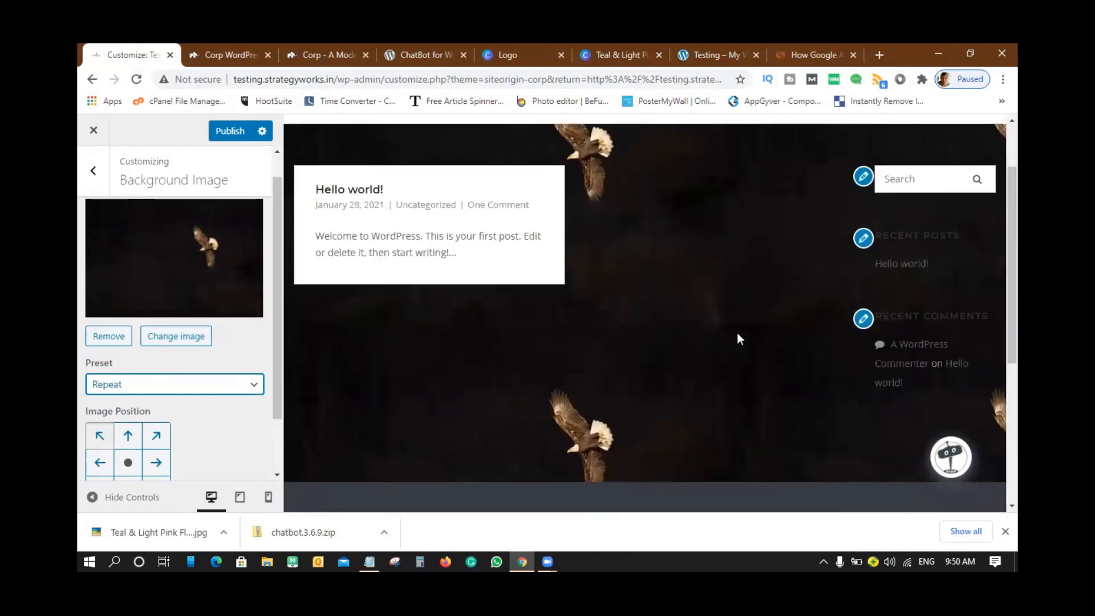
pyautogui.click(176, 385)
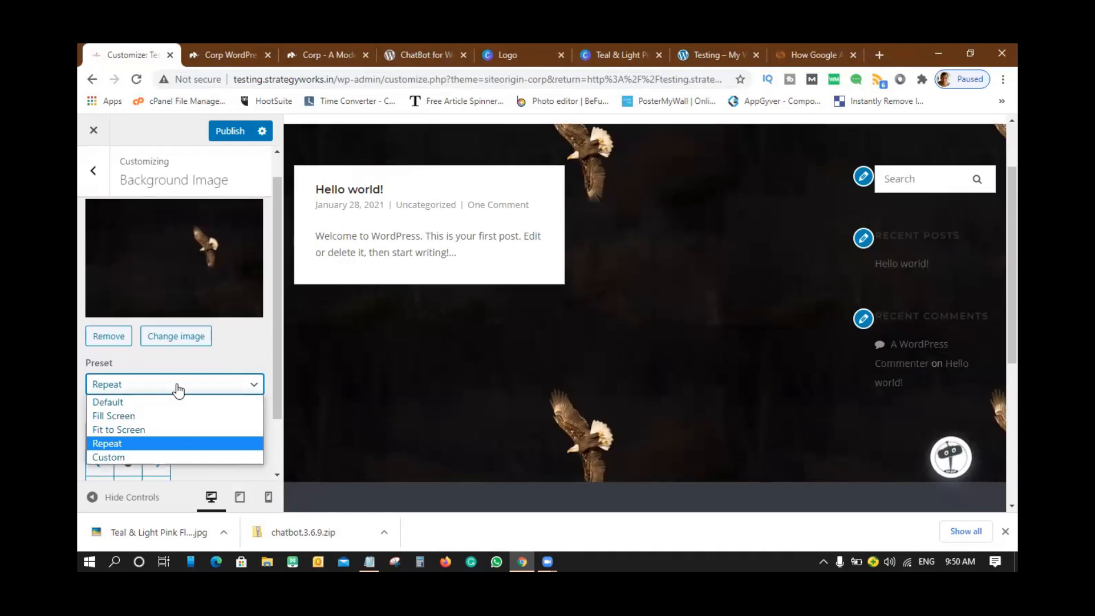
pyautogui.click(122, 458)
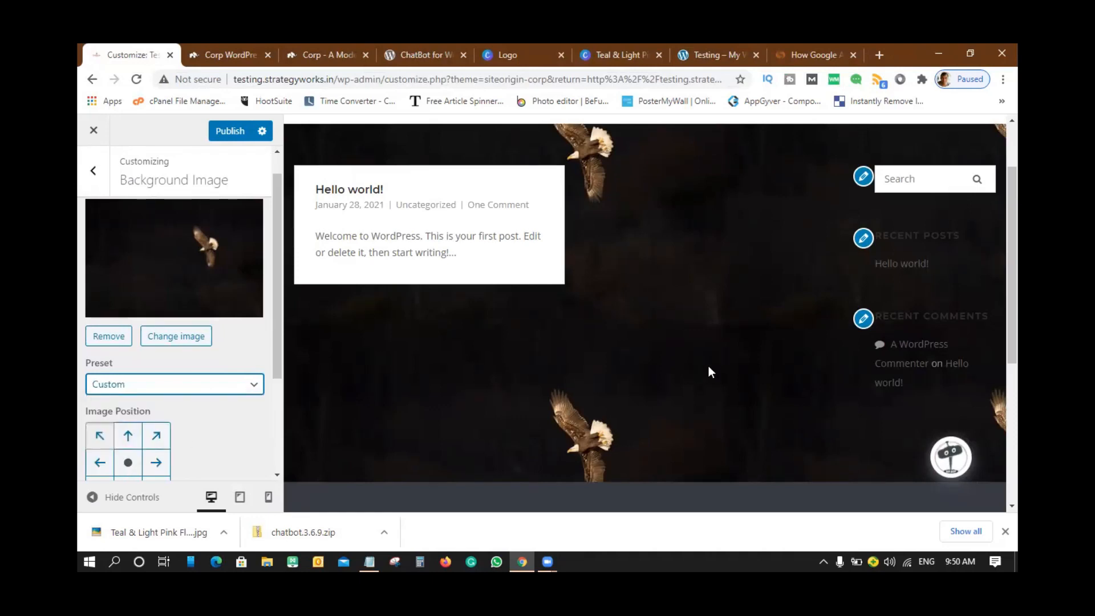
pyautogui.click(189, 386)
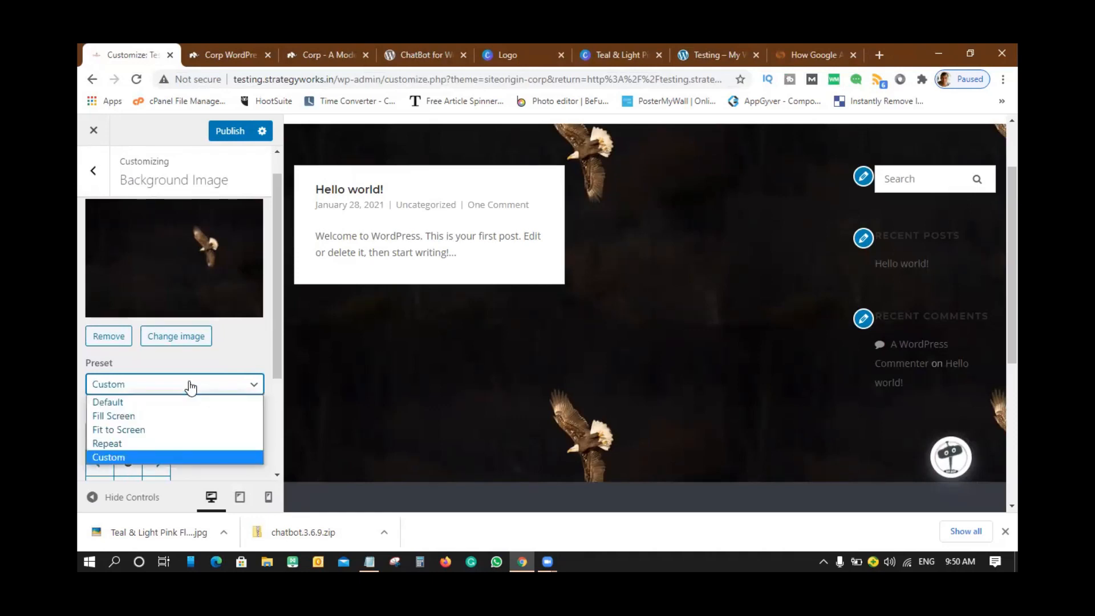
pyautogui.click(140, 401)
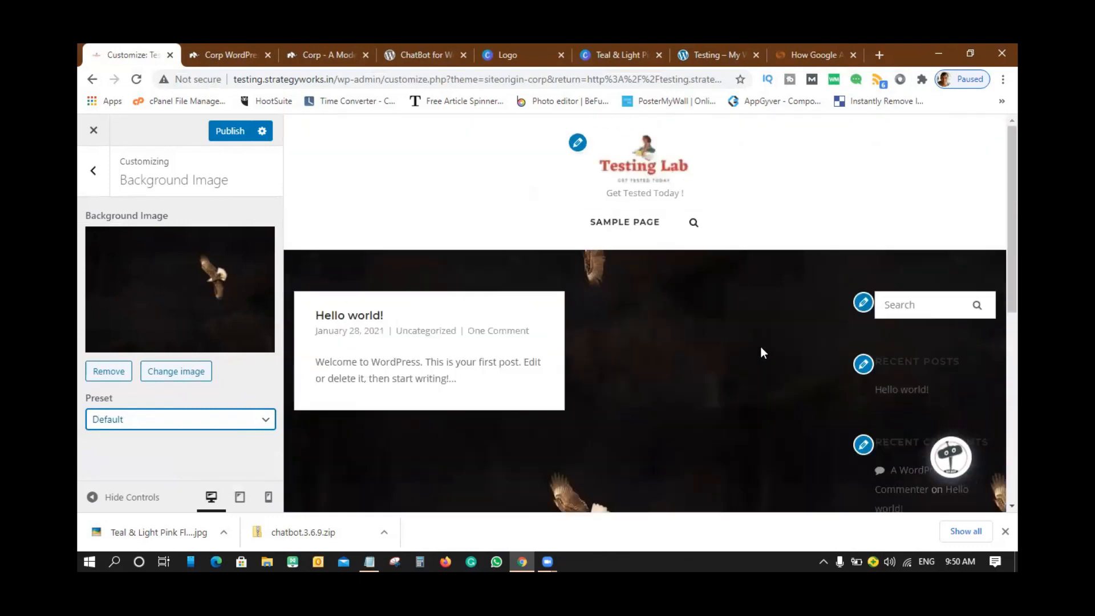
pyautogui.click(147, 425)
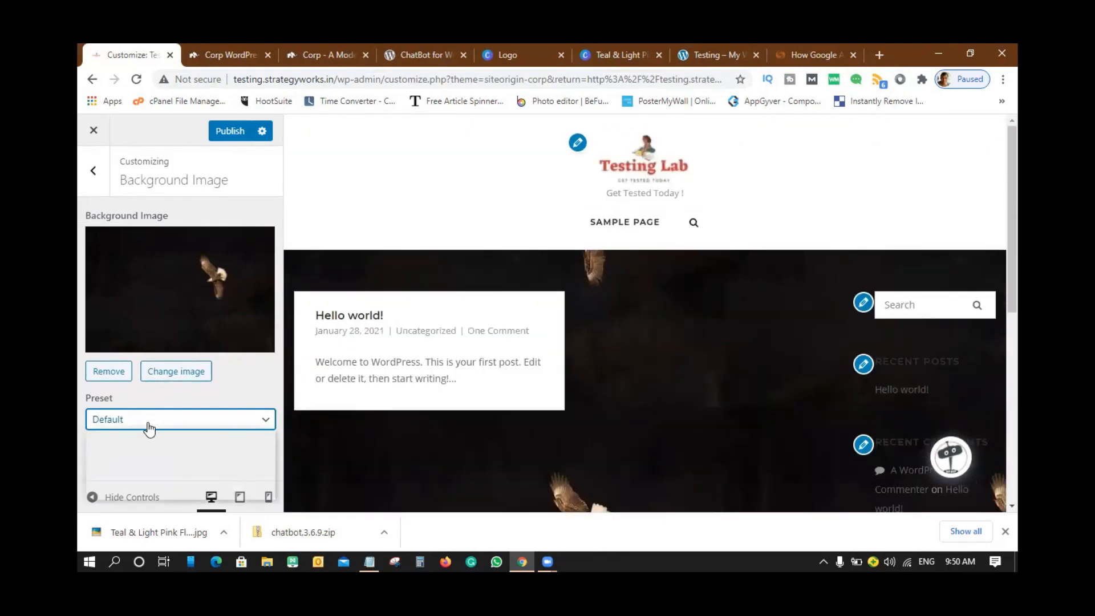
pyautogui.click(120, 455)
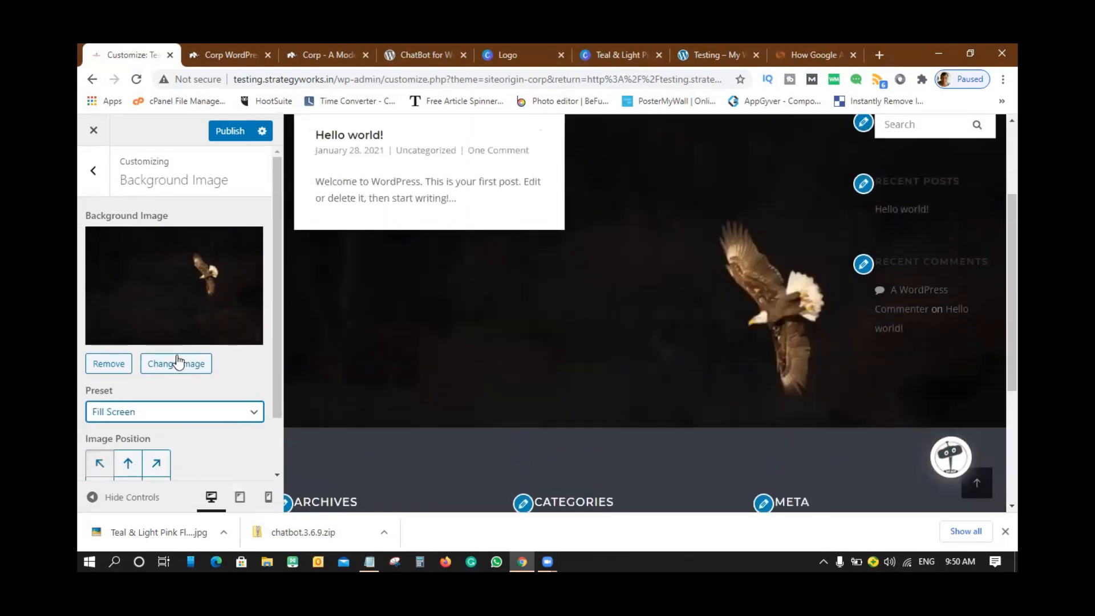
# - Try the background image at top, right, left, bottom and bottom-right positions, finishing centred
pyautogui.scroll(-2, 176, 362)
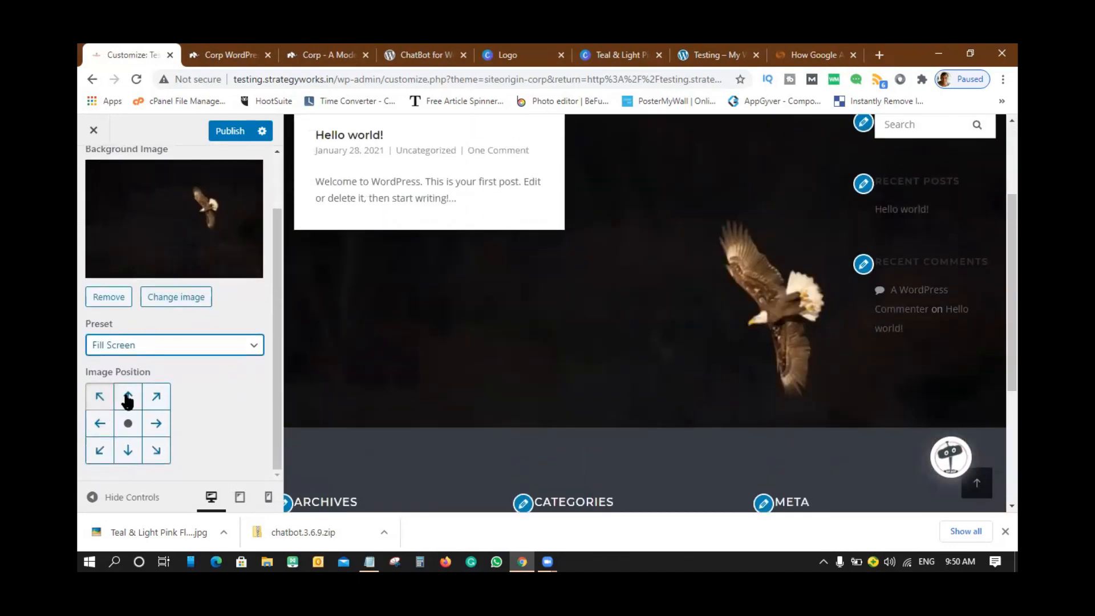
pyautogui.click(128, 400)
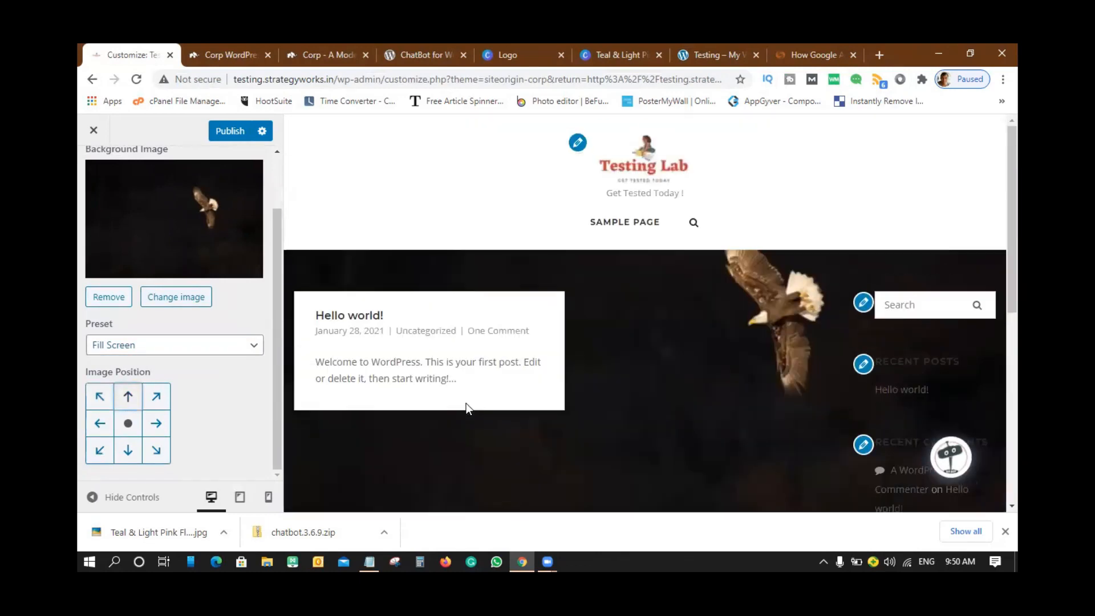
pyautogui.scroll(-5, 467, 409)
pyautogui.click(154, 423)
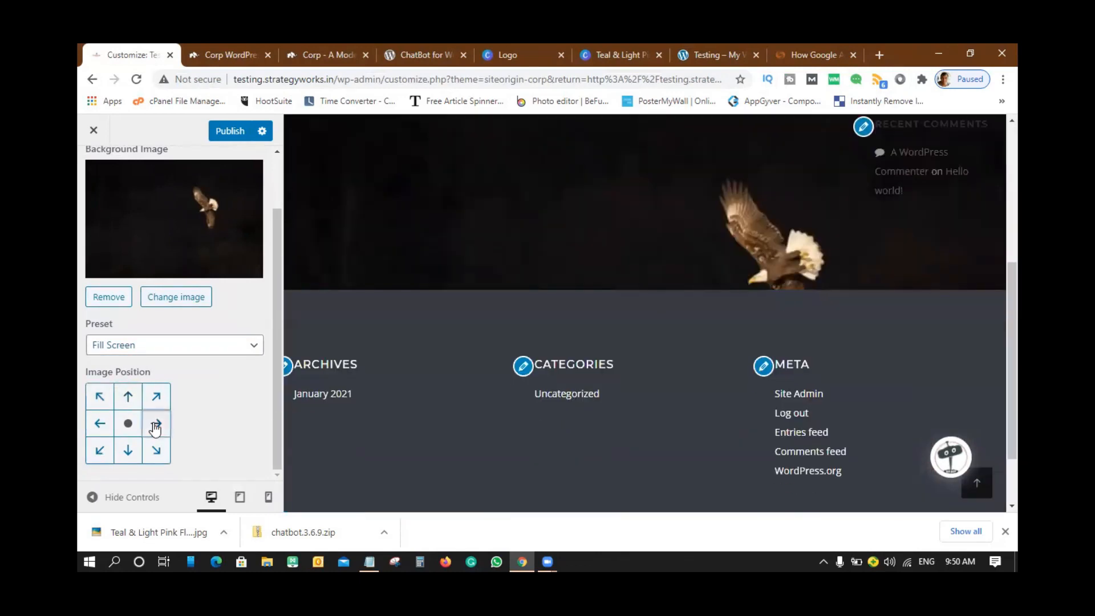
pyautogui.click(101, 423)
pyautogui.click(129, 452)
pyautogui.click(157, 457)
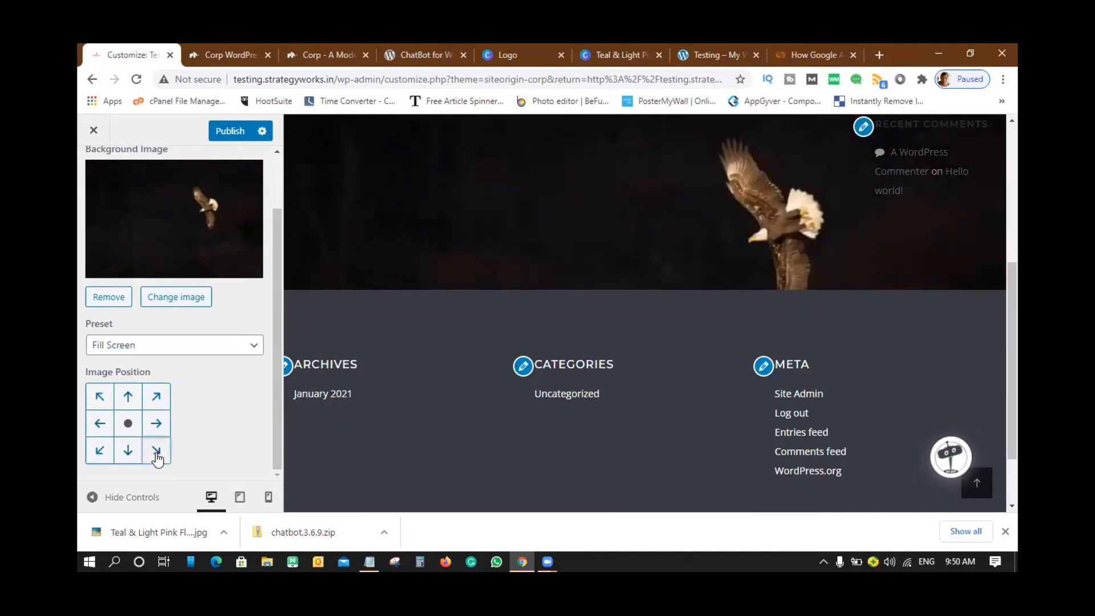
pyautogui.click(128, 423)
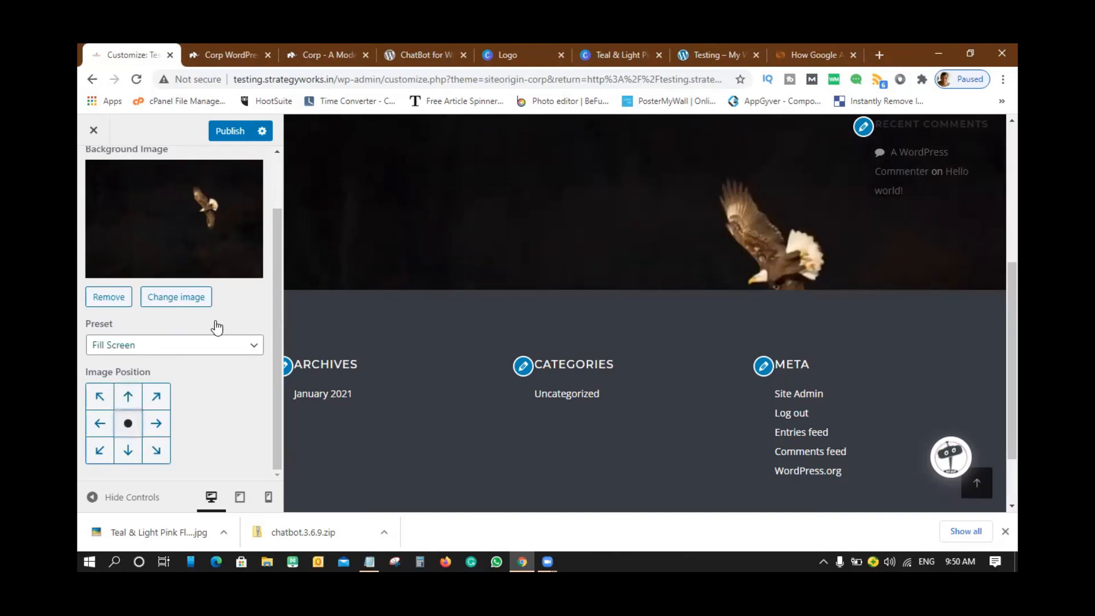
# - Remove the eagle photo from the Background Image setting
pyautogui.scroll(2, 233, 390)
pyautogui.scroll(8, 618, 294)
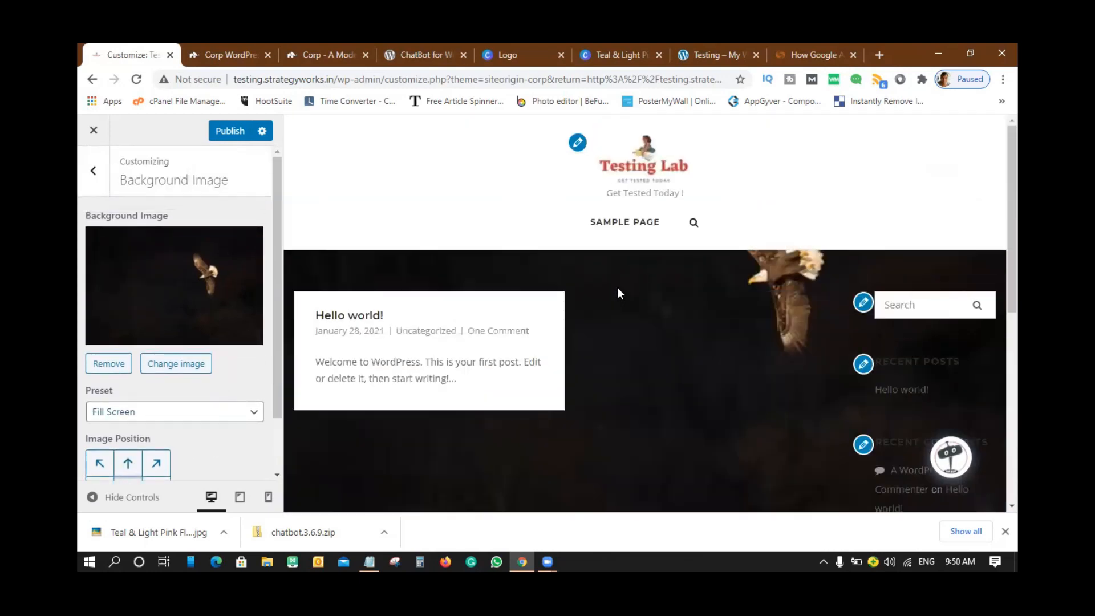
pyautogui.scroll(-4, 617, 294)
pyautogui.scroll(2, 617, 294)
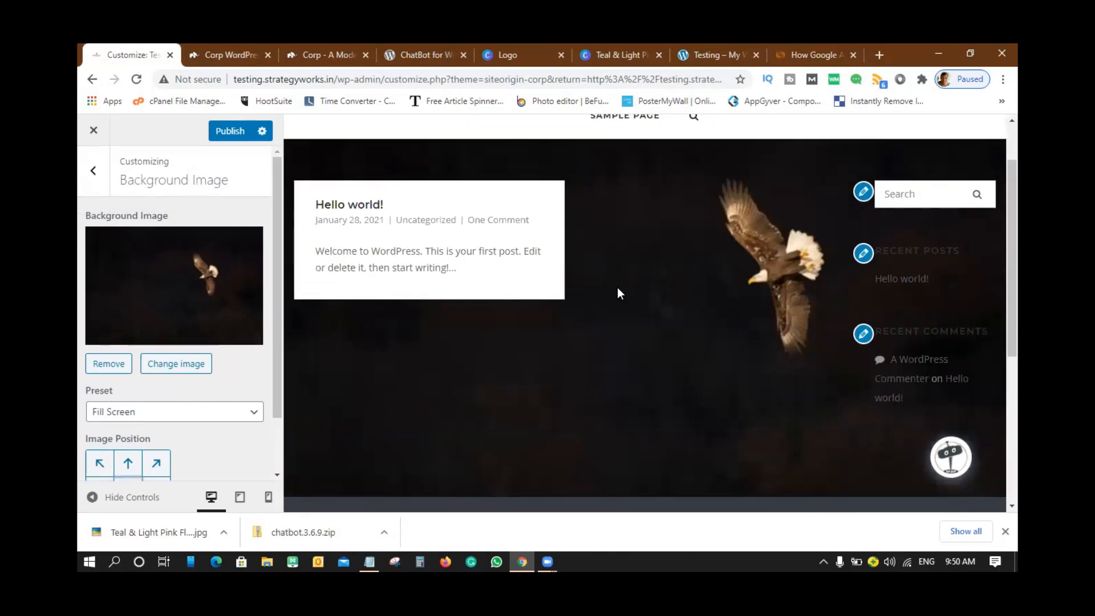
pyautogui.click(102, 367)
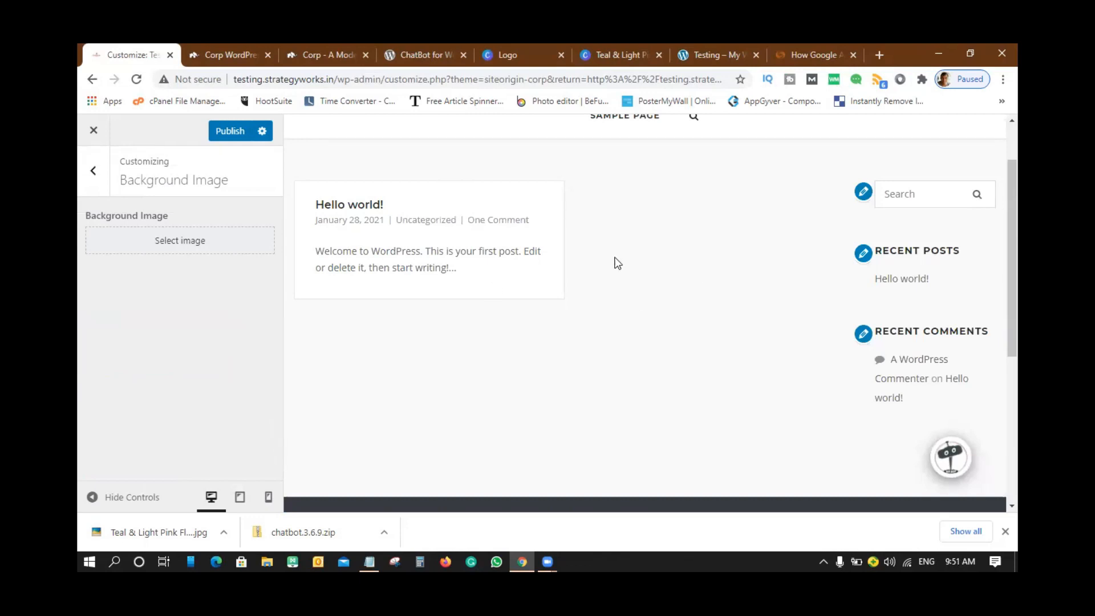
# - Look at the Customizer's Menus settings
pyautogui.click(93, 171)
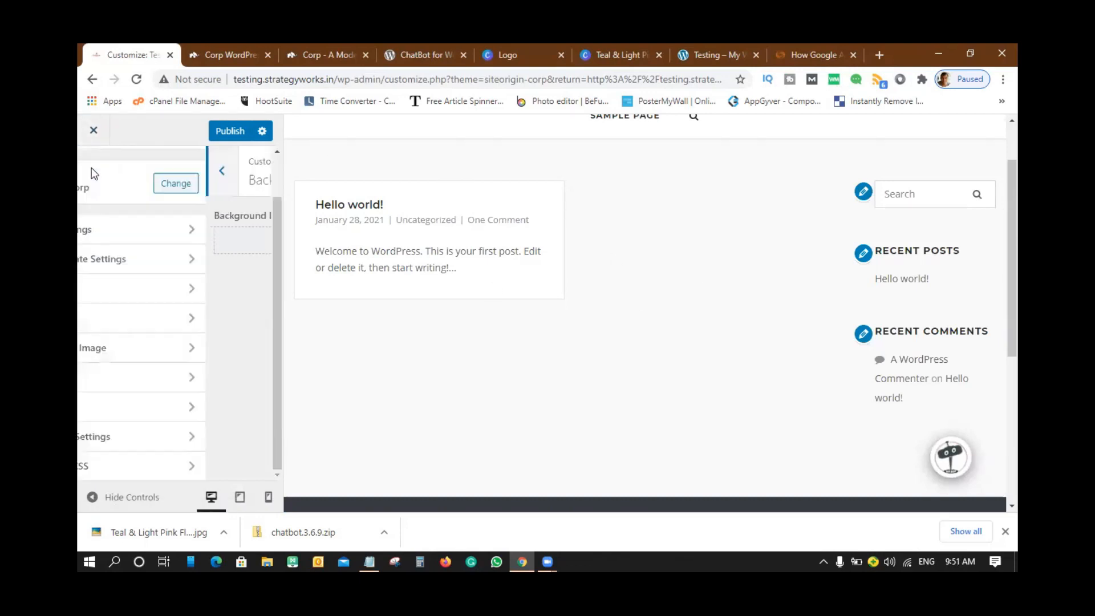
pyautogui.click(127, 377)
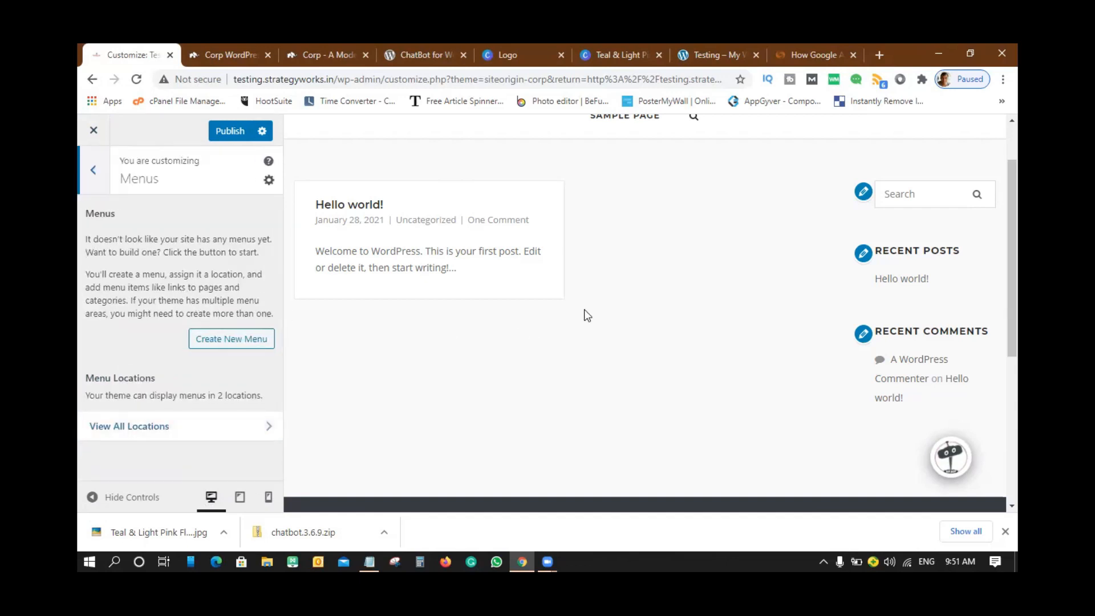
pyautogui.scroll(2, 584, 309)
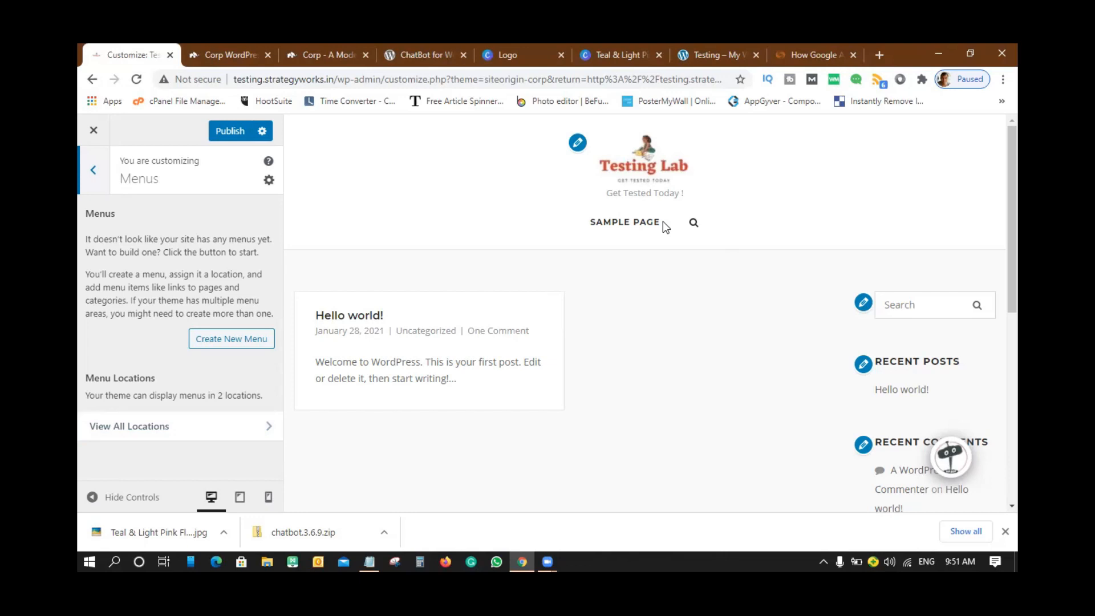
# - Go back to the main sections and open Widgets to view the Sidebar and Footer areas
pyautogui.click(92, 171)
pyautogui.click(144, 406)
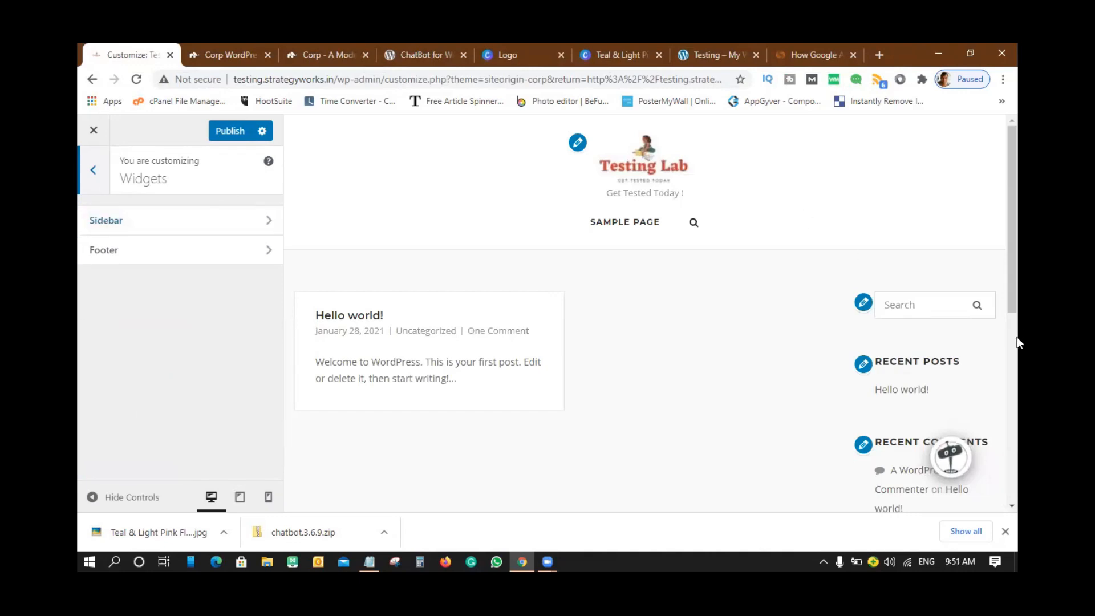
pyautogui.scroll(-4, 942, 305)
pyautogui.scroll(4, 937, 209)
pyautogui.scroll(-3, 950, 331)
pyautogui.scroll(2, 942, 218)
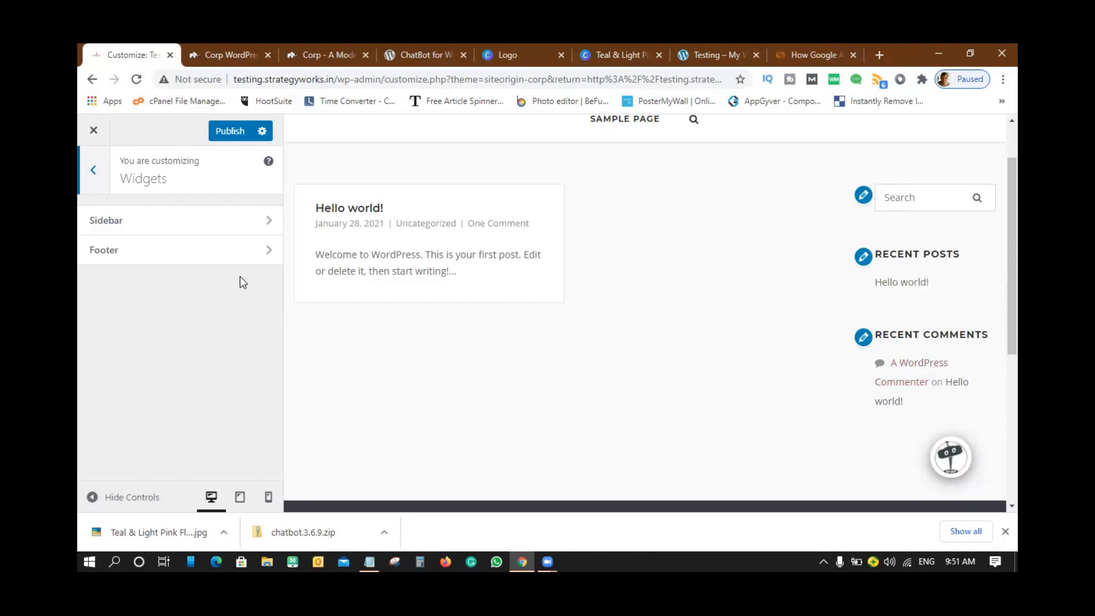
# - Delete the Recent Comments, Recent Posts and Search widgets from the Sidebar area
pyautogui.click(270, 221)
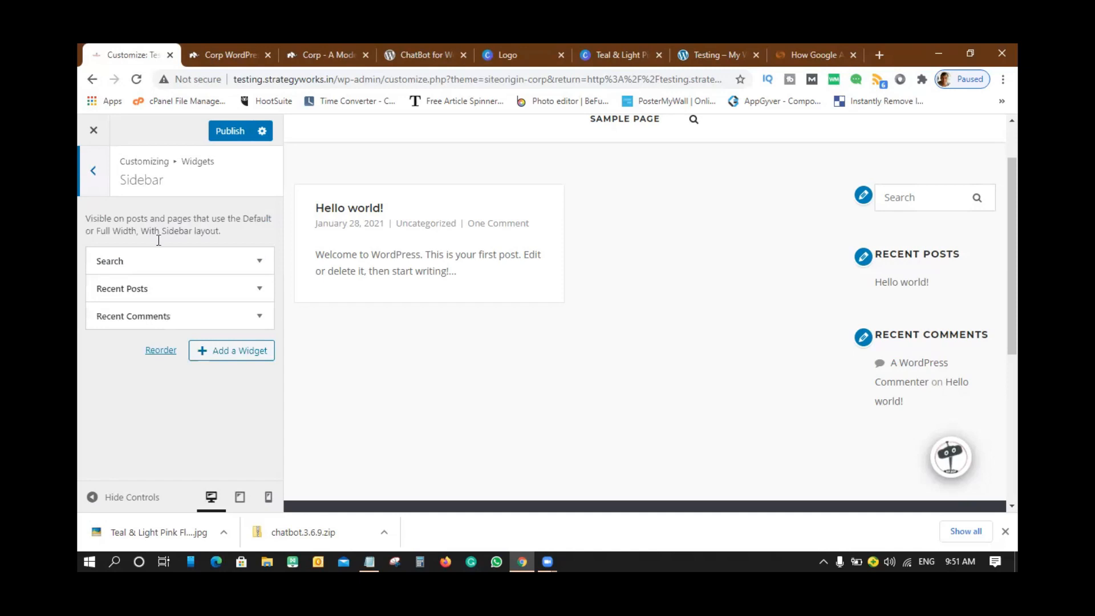
pyautogui.click(259, 316)
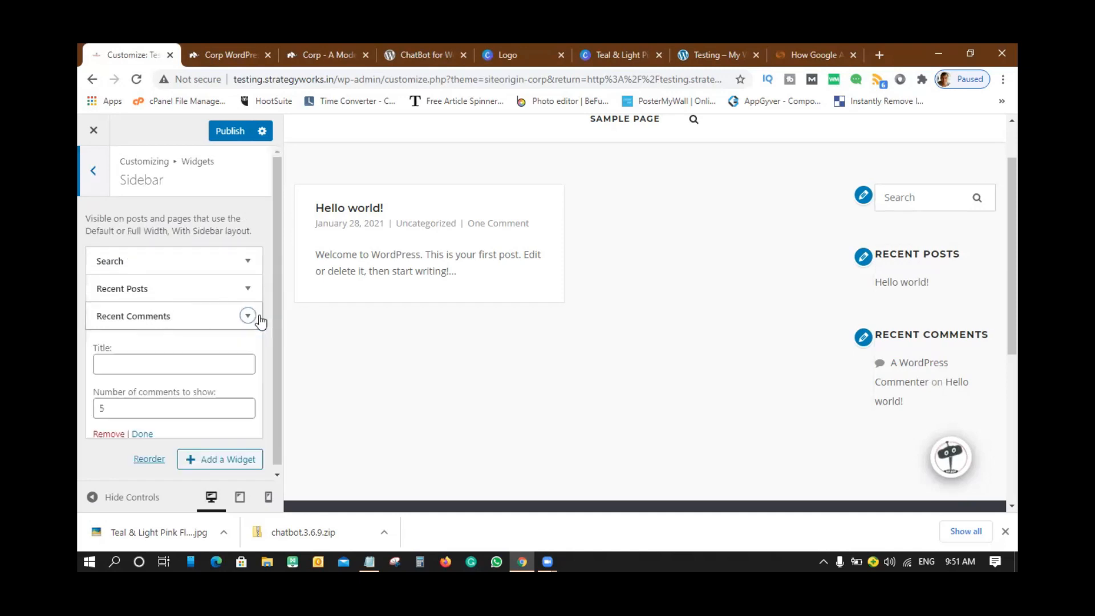
pyautogui.click(108, 435)
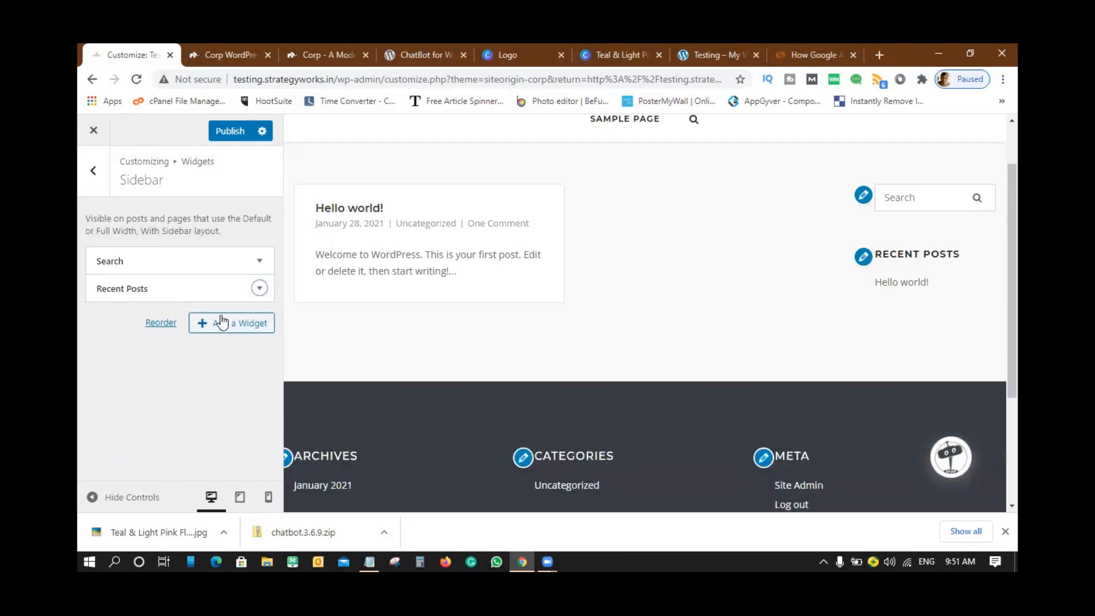
pyautogui.click(260, 288)
pyautogui.click(113, 431)
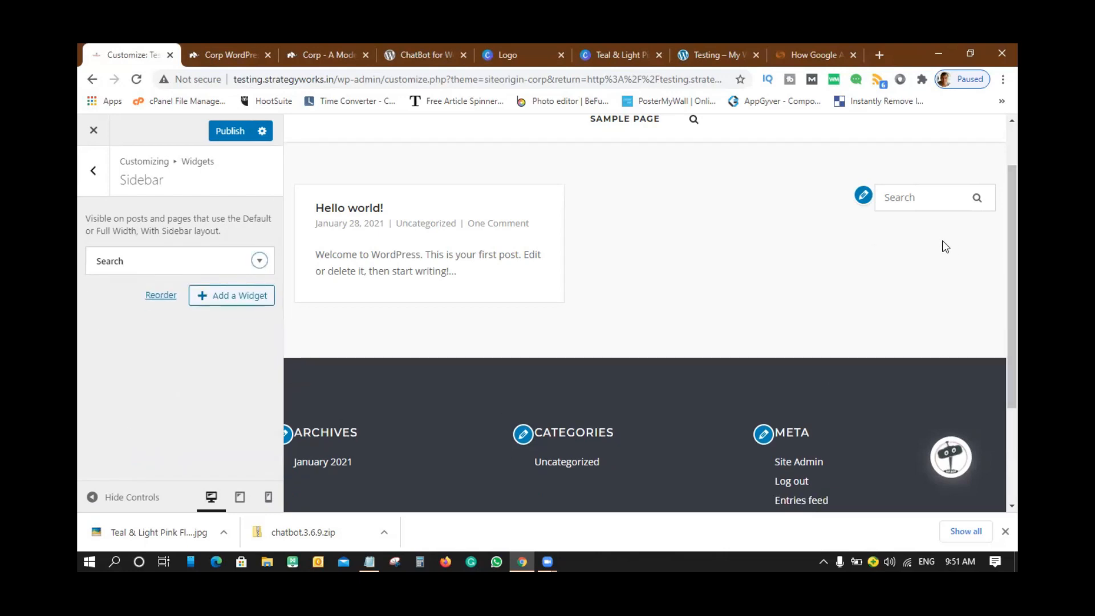
pyautogui.scroll(2, 945, 246)
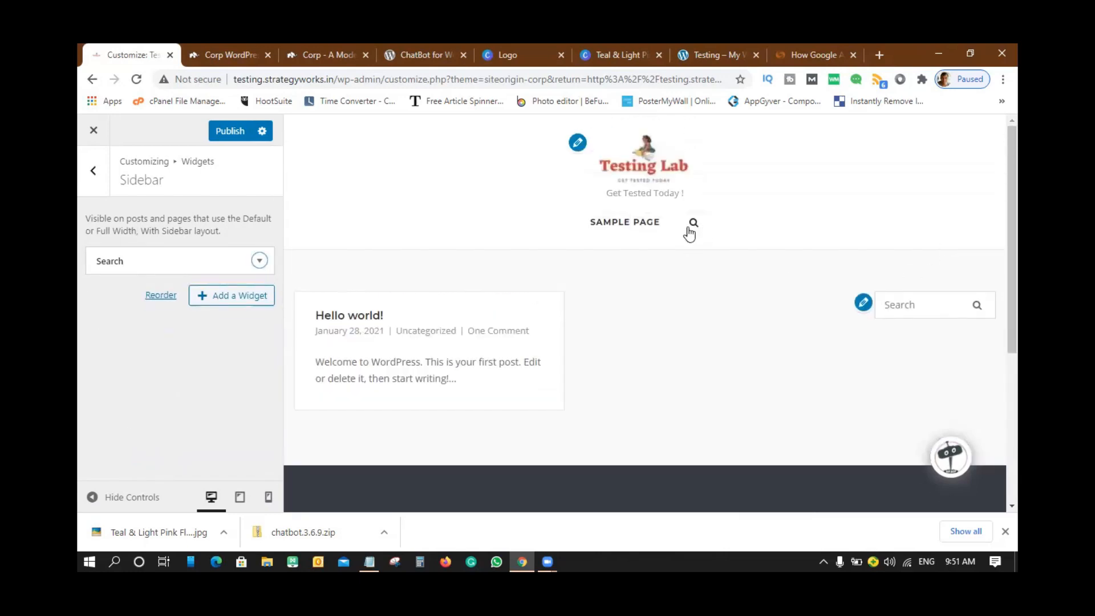
pyautogui.click(260, 261)
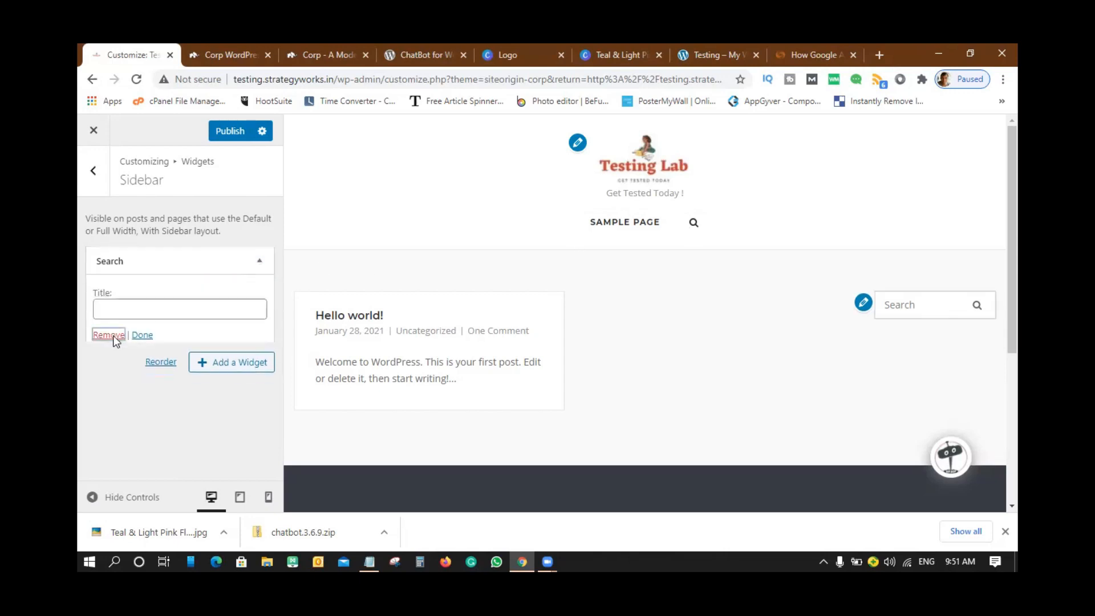
pyautogui.click(110, 336)
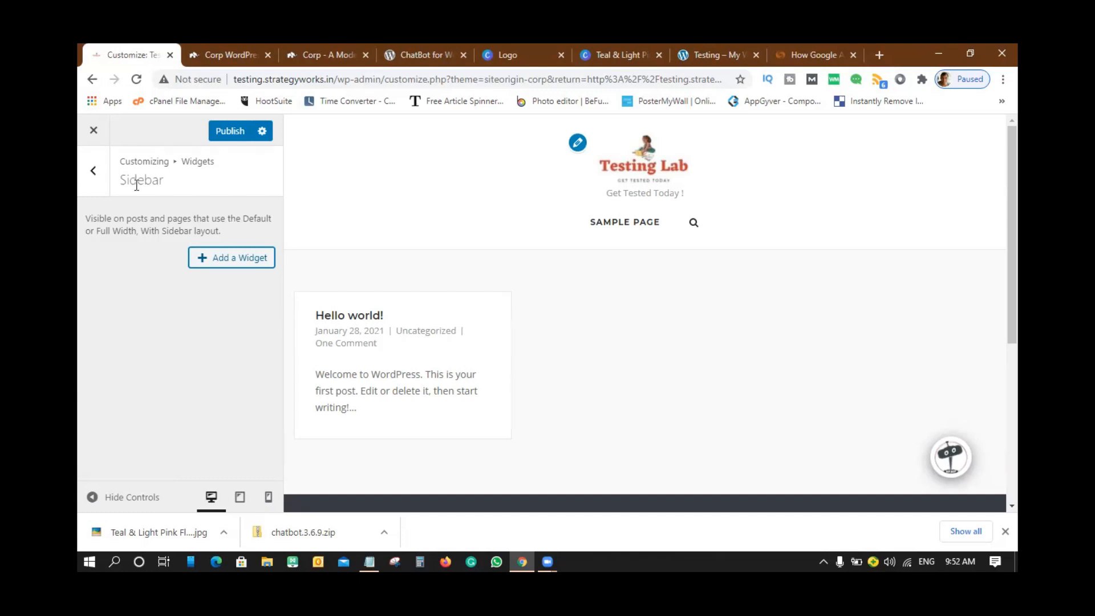
pyautogui.click(93, 171)
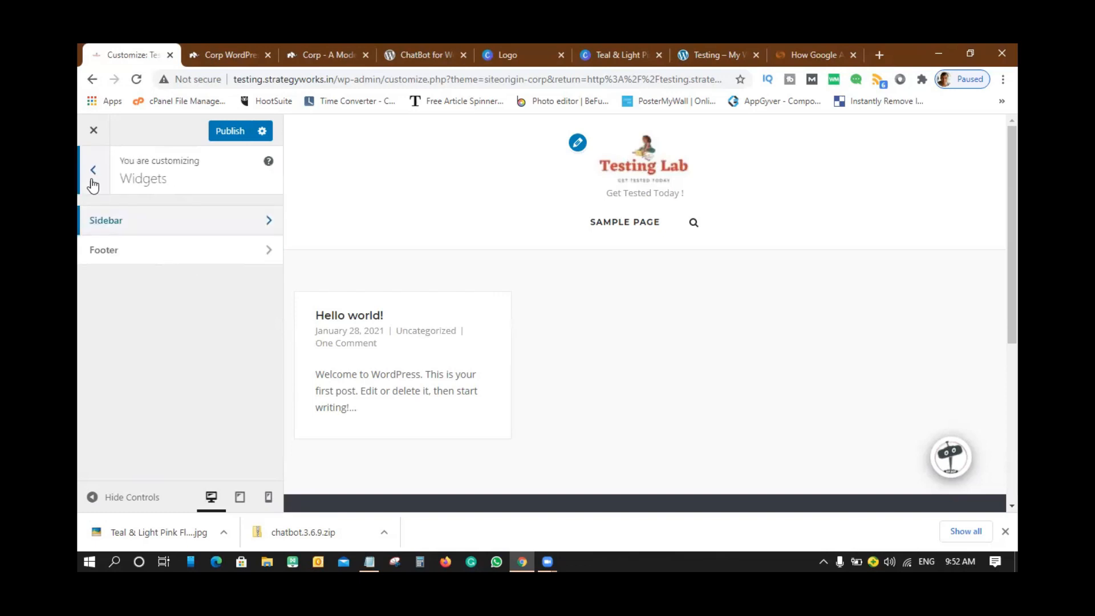
# - In the Footer area, retitle the Archives widget to 'Address'
pyautogui.click(120, 250)
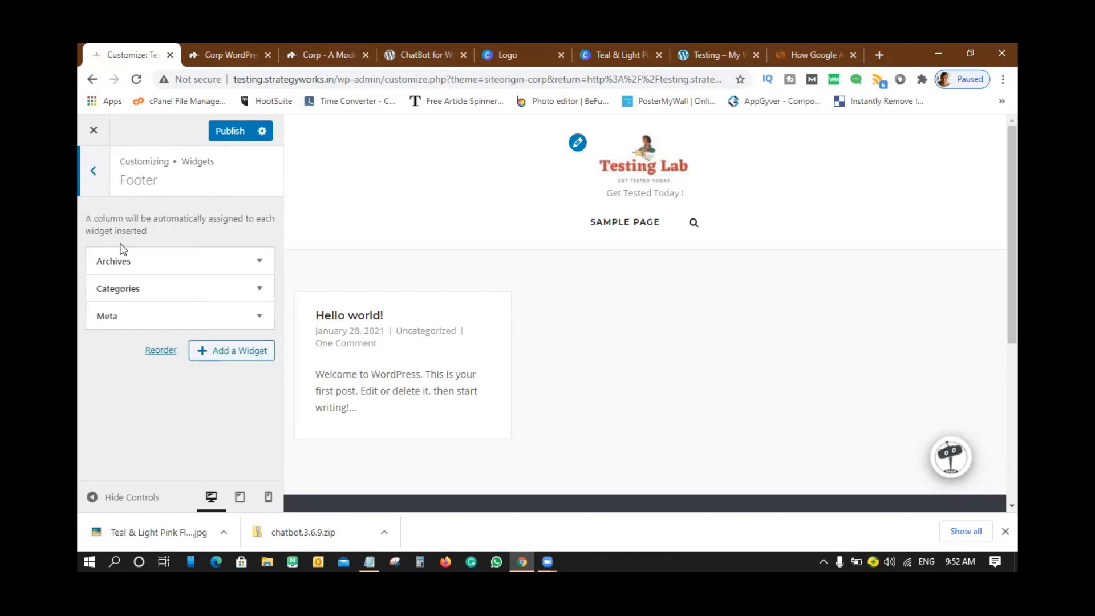
pyautogui.scroll(-5, 784, 320)
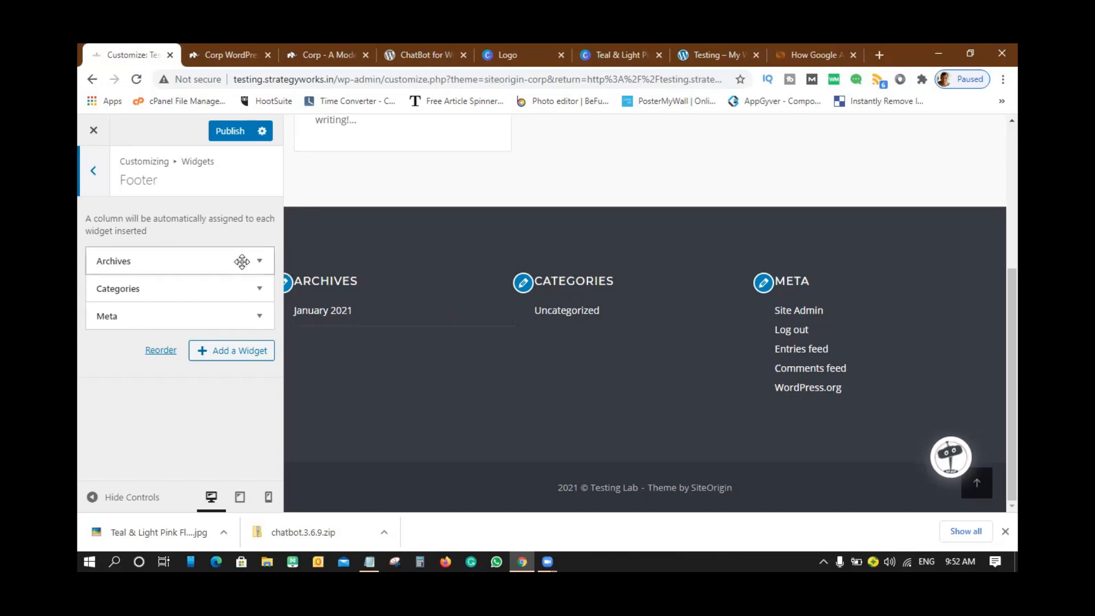
pyautogui.click(260, 261)
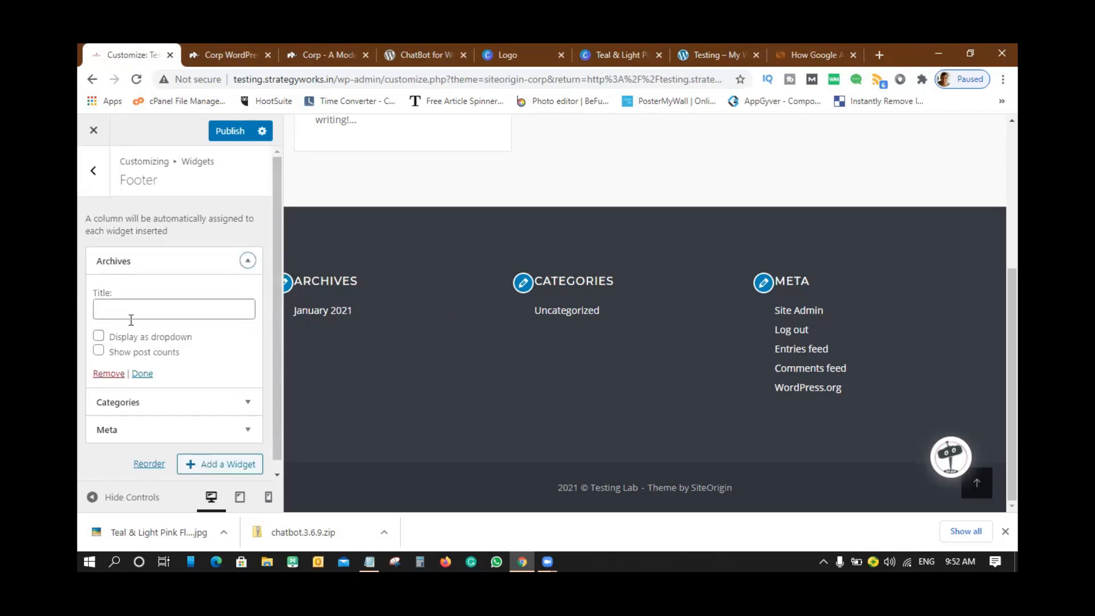
pyautogui.click(188, 315)
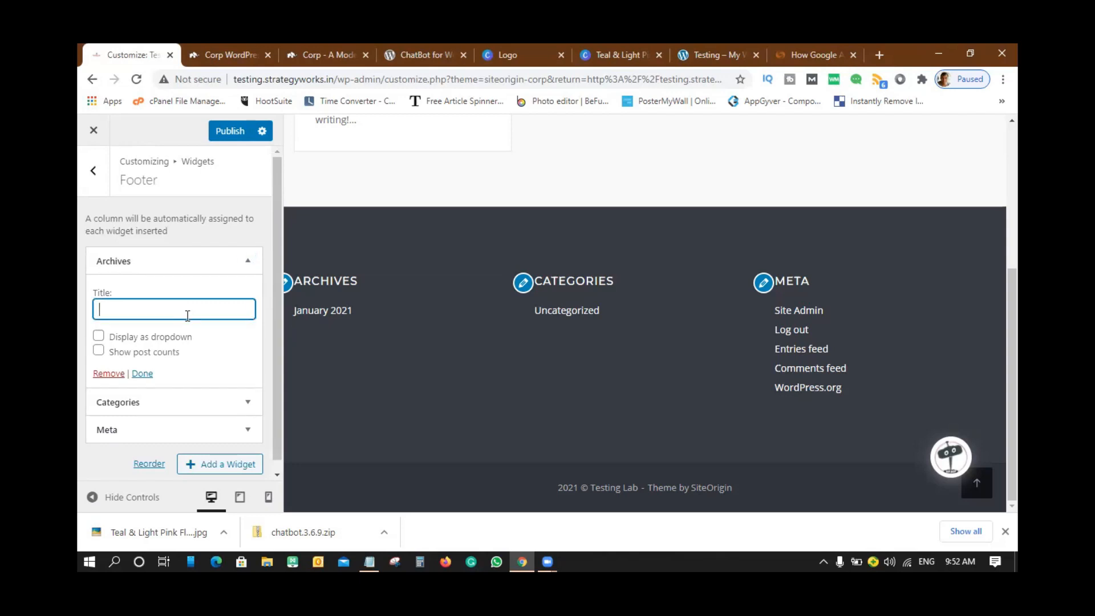
pyautogui.write('Address')
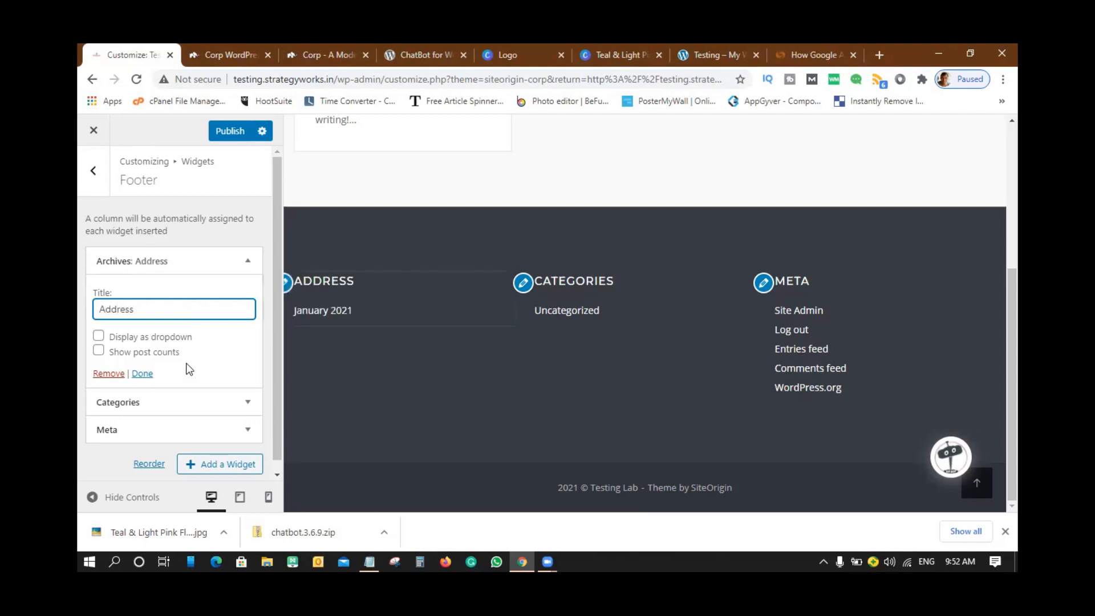
# - Retitle the Categories widget to 'Important Links'
pyautogui.scroll(-1, 216, 359)
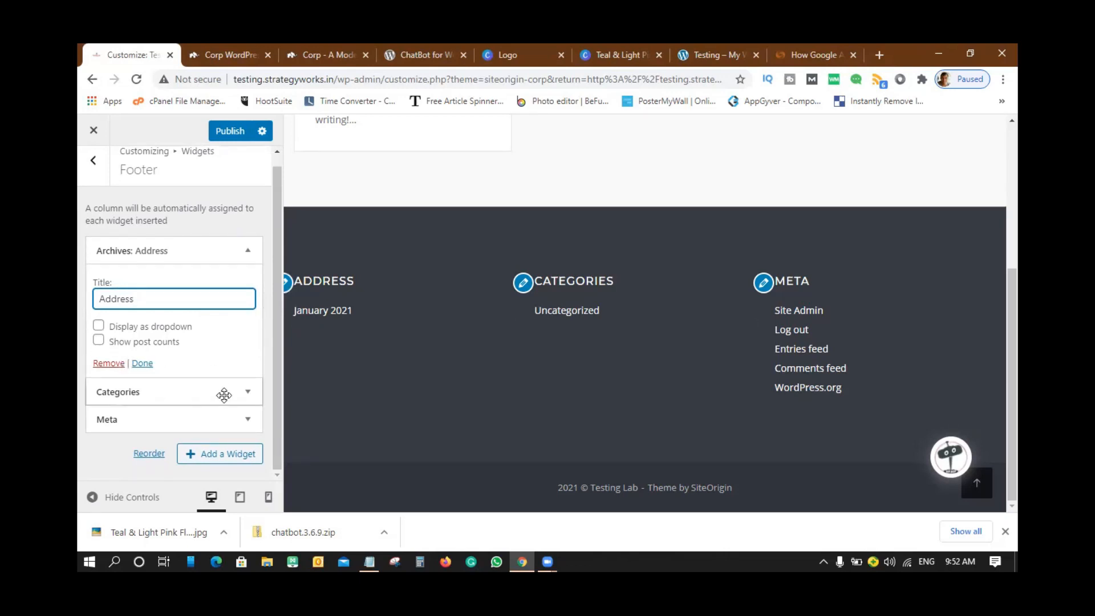
pyautogui.click(245, 392)
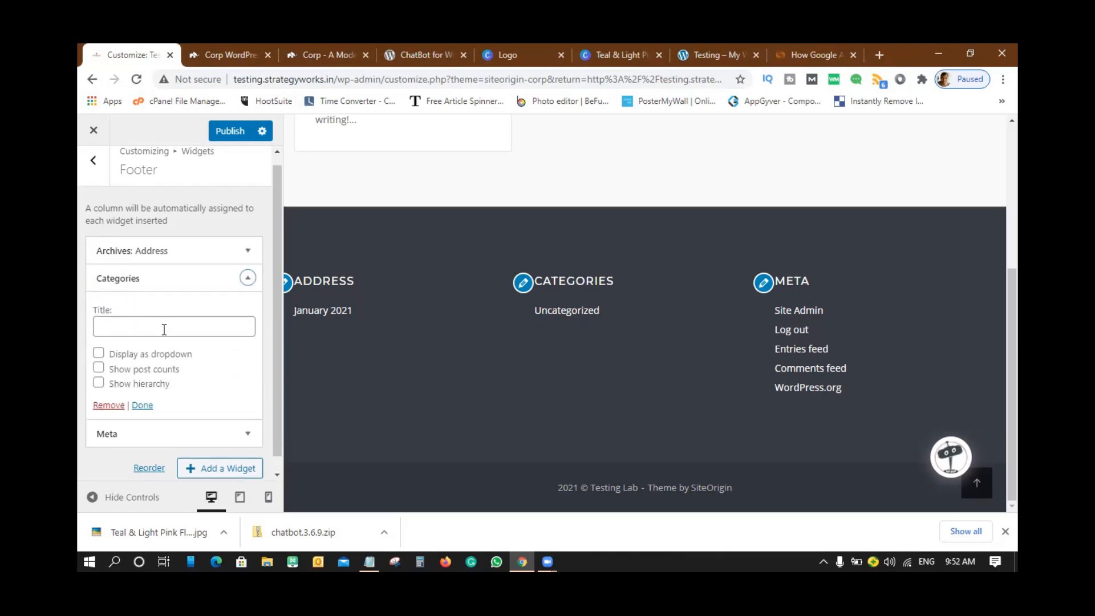
pyautogui.click(164, 330)
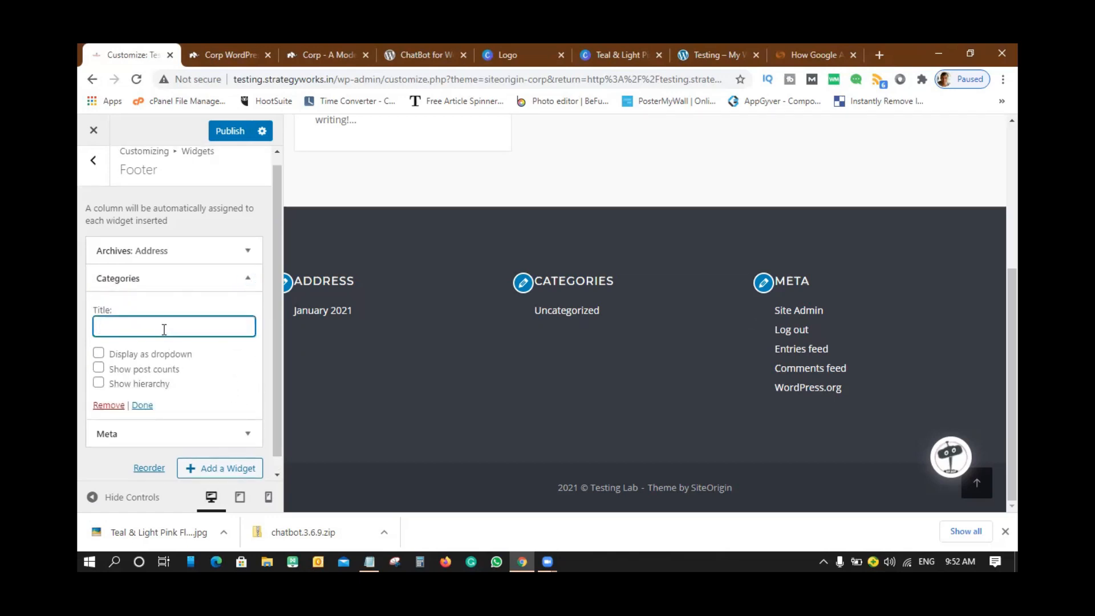
pyautogui.write('Important ')
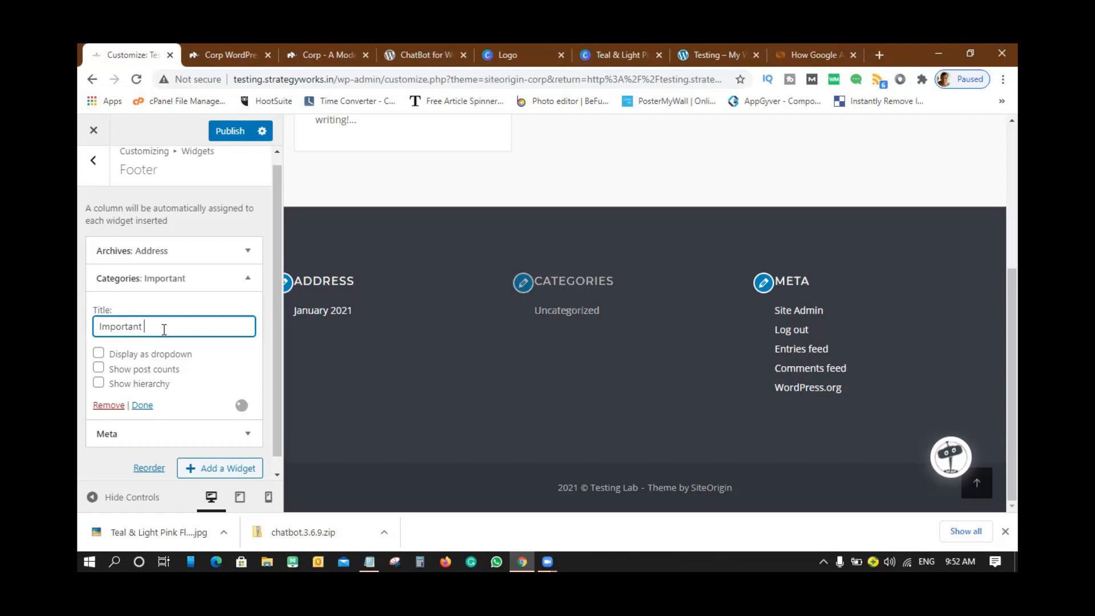
pyautogui.write('Links')
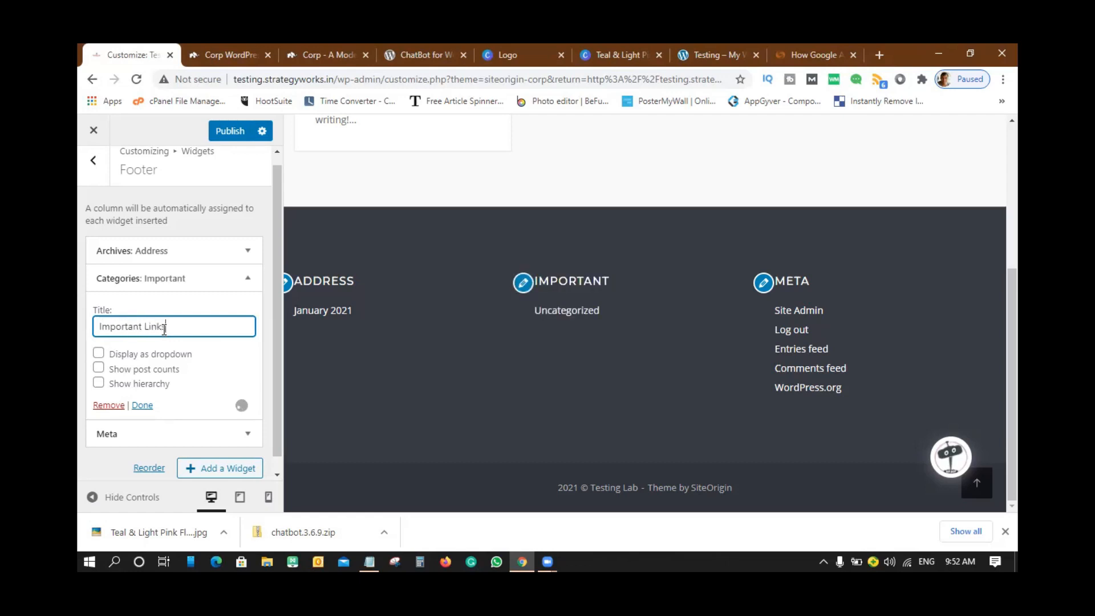
pyautogui.click(142, 405)
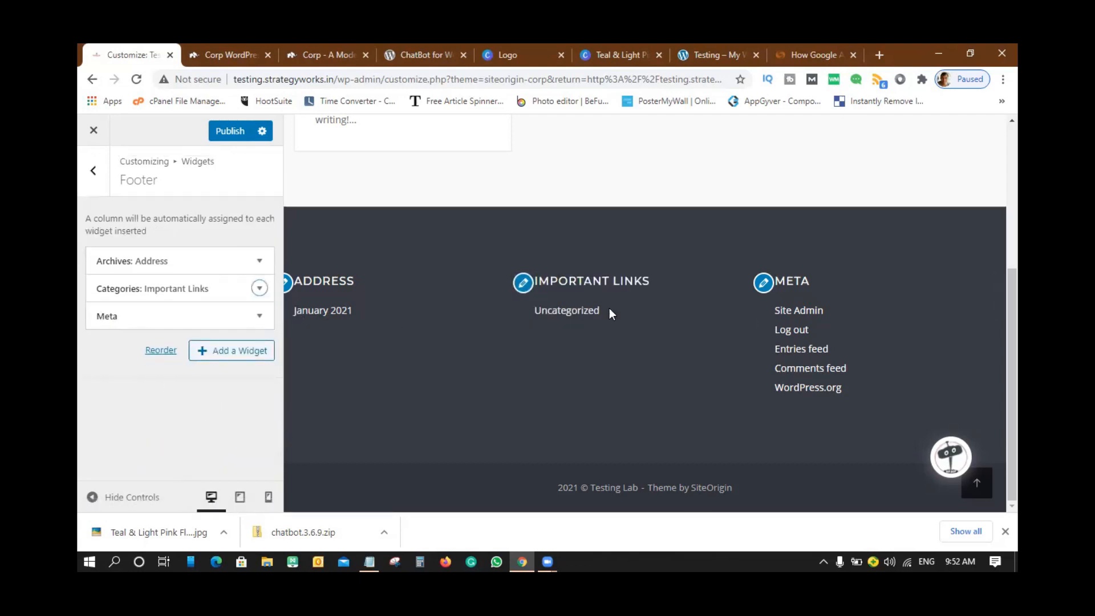
pyautogui.click(260, 316)
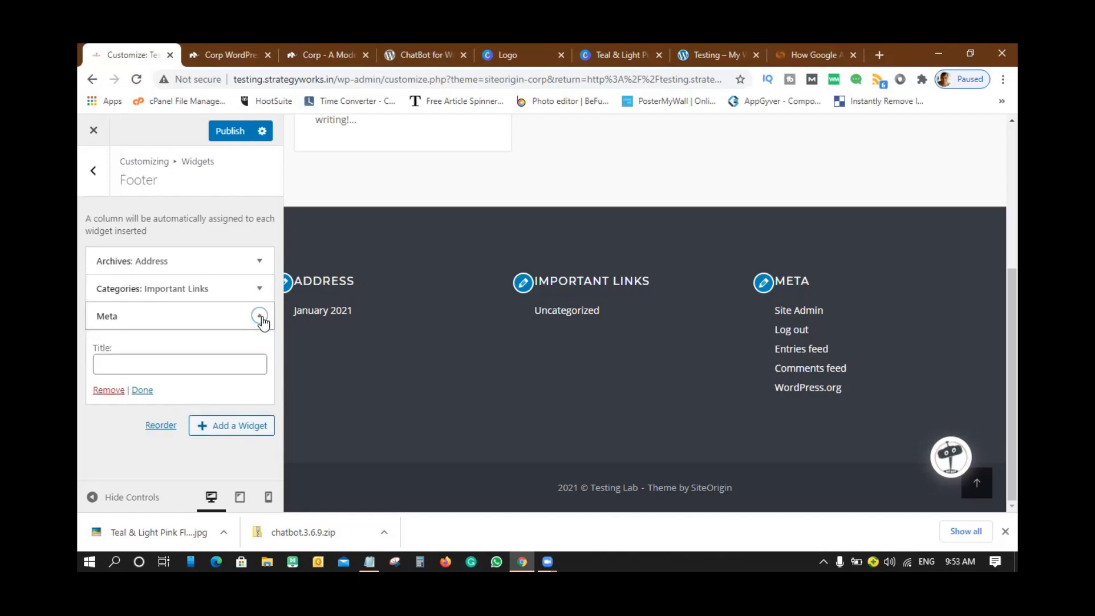
# - Replace the footer's Meta widget with a Gallery widget titled 'Our Work'
pyautogui.click(105, 390)
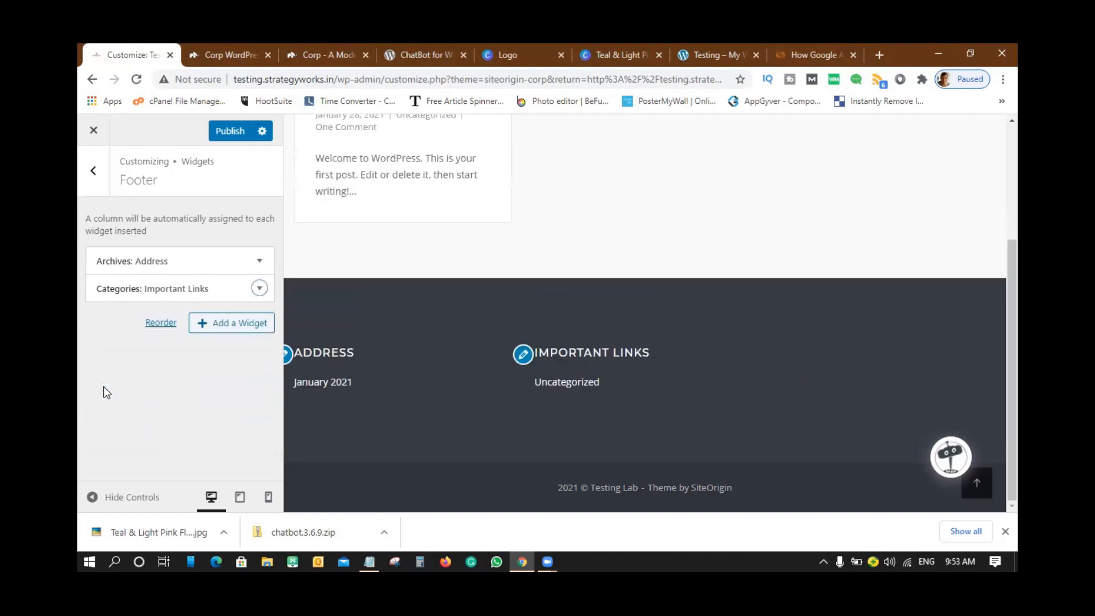
pyautogui.click(236, 324)
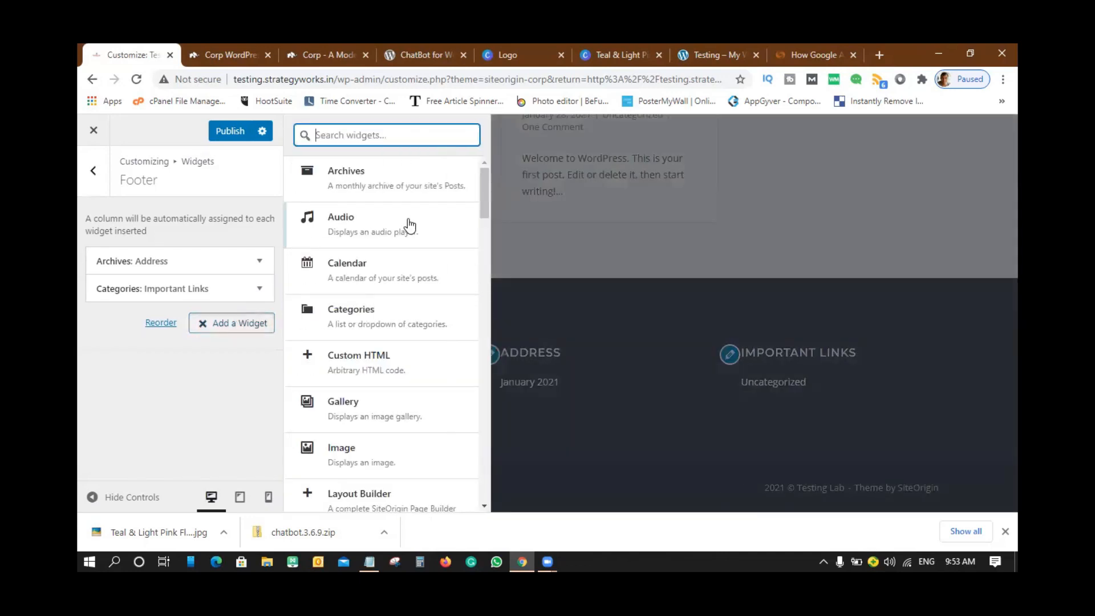
pyautogui.scroll(-4, 382, 218)
pyautogui.scroll(4, 374, 252)
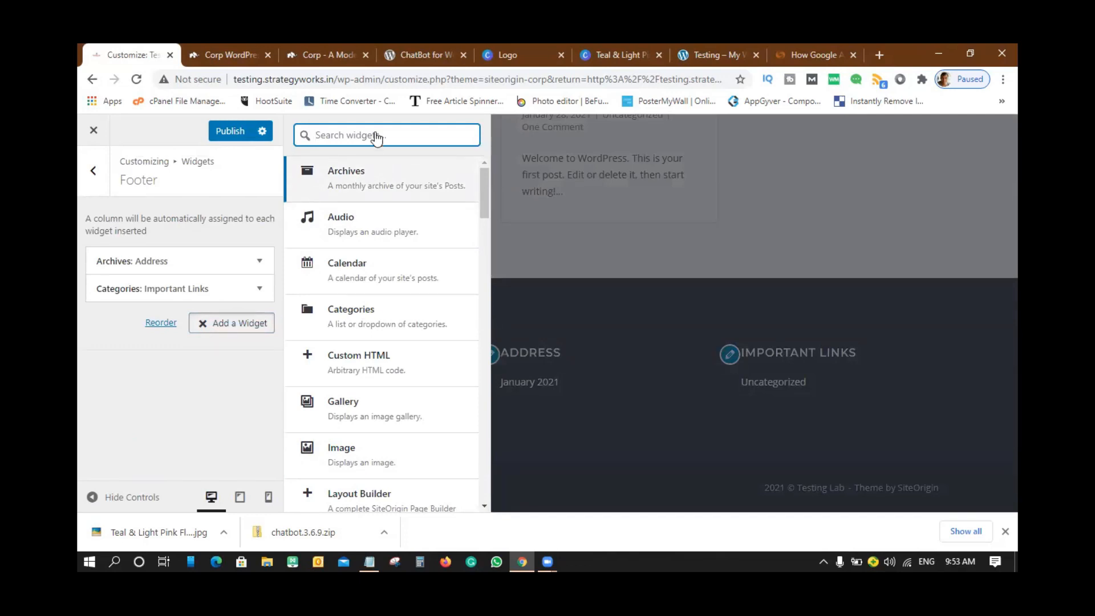
pyautogui.click(350, 402)
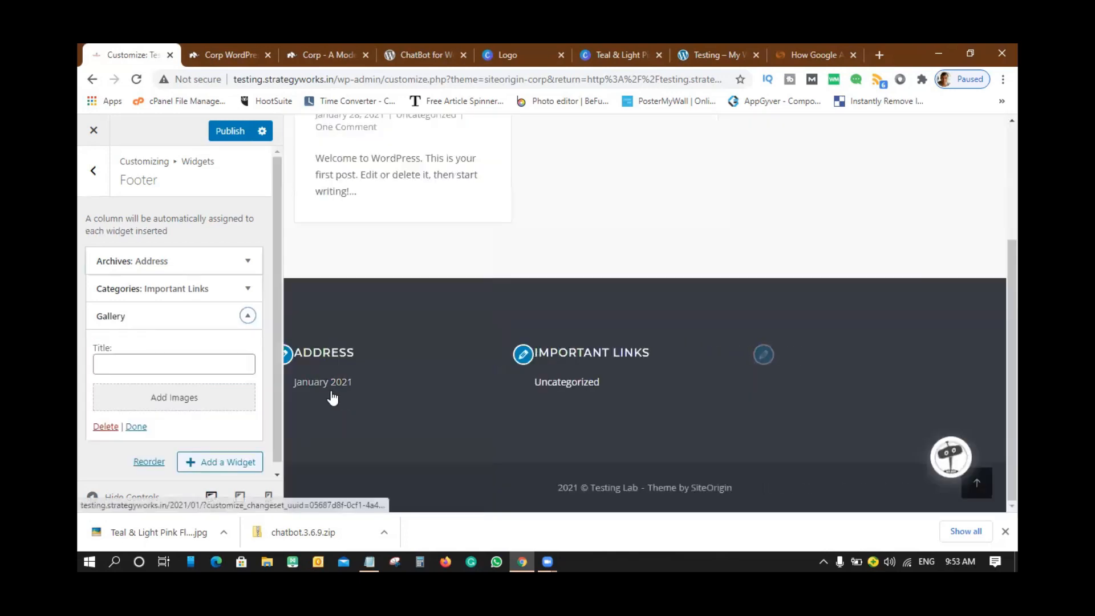
pyautogui.click(184, 364)
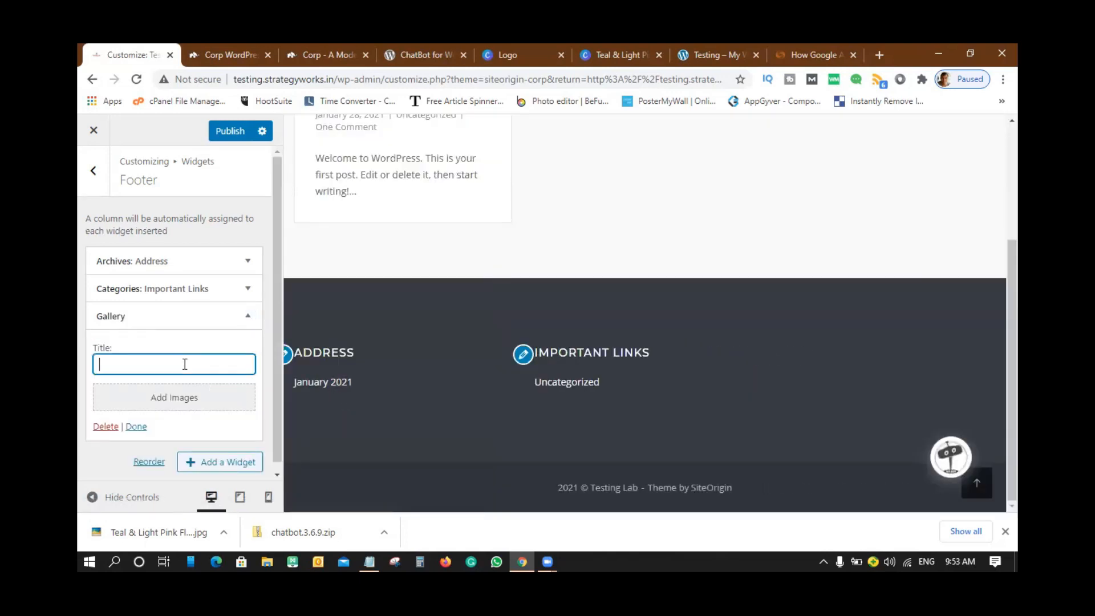
pyautogui.write('Our ')
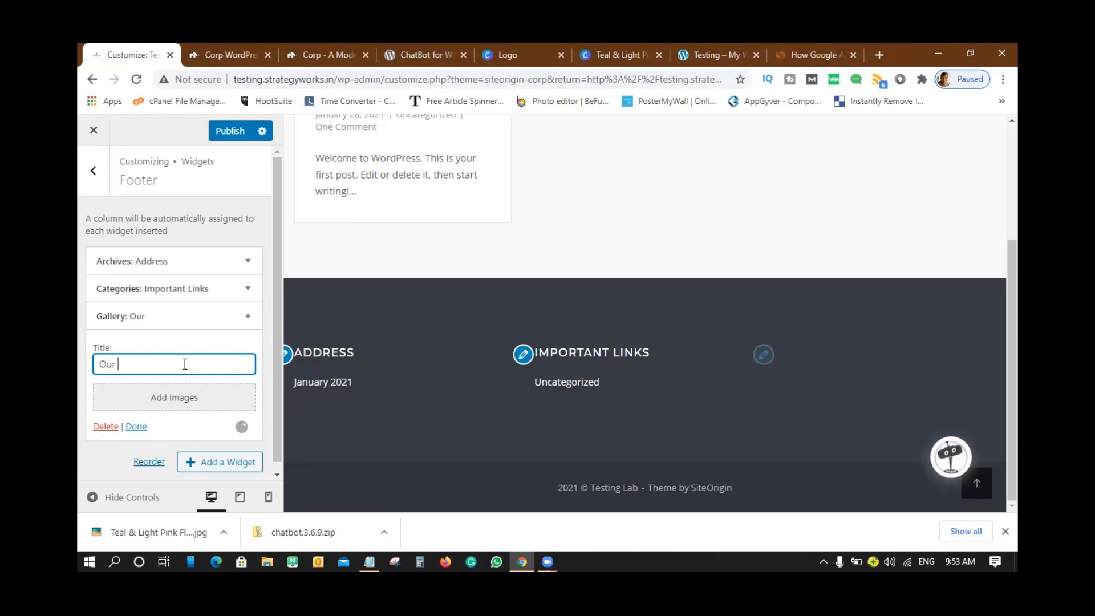
pyautogui.write('Work')
pyautogui.click(179, 399)
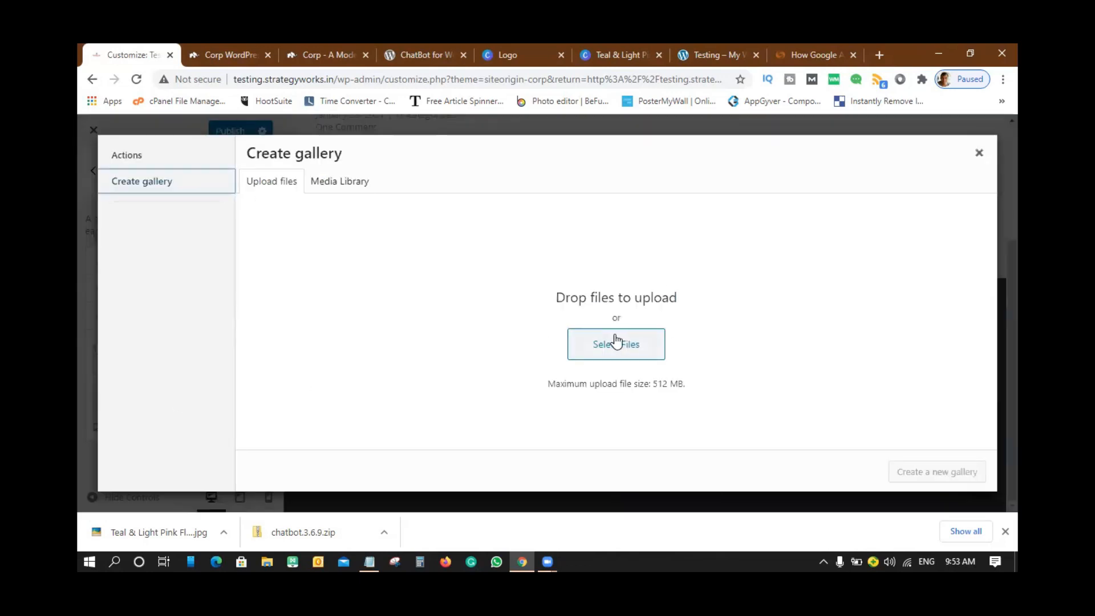
# - Build the Our Work gallery from the dark bird photo and Testing Lab logo in the Media Library
pyautogui.click(339, 181)
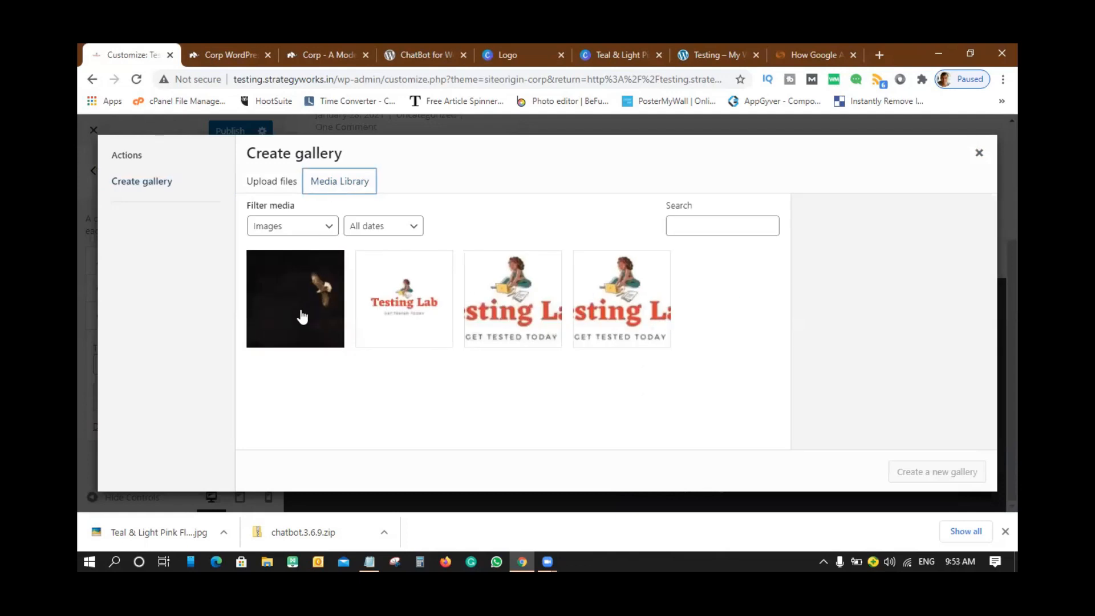
pyautogui.click(302, 315)
pyautogui.click(408, 294)
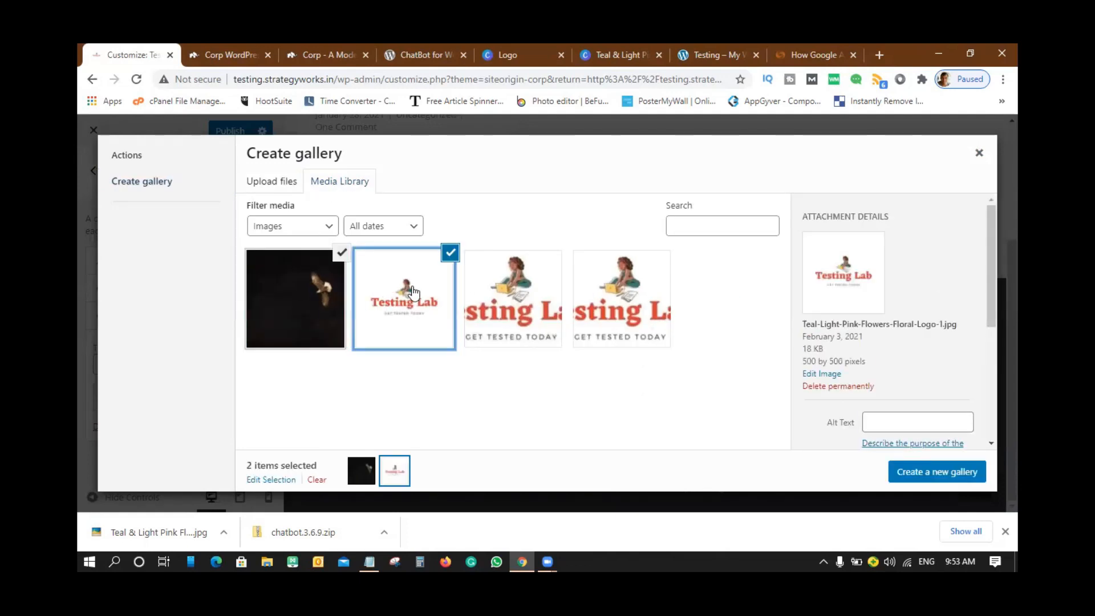
pyautogui.click(944, 474)
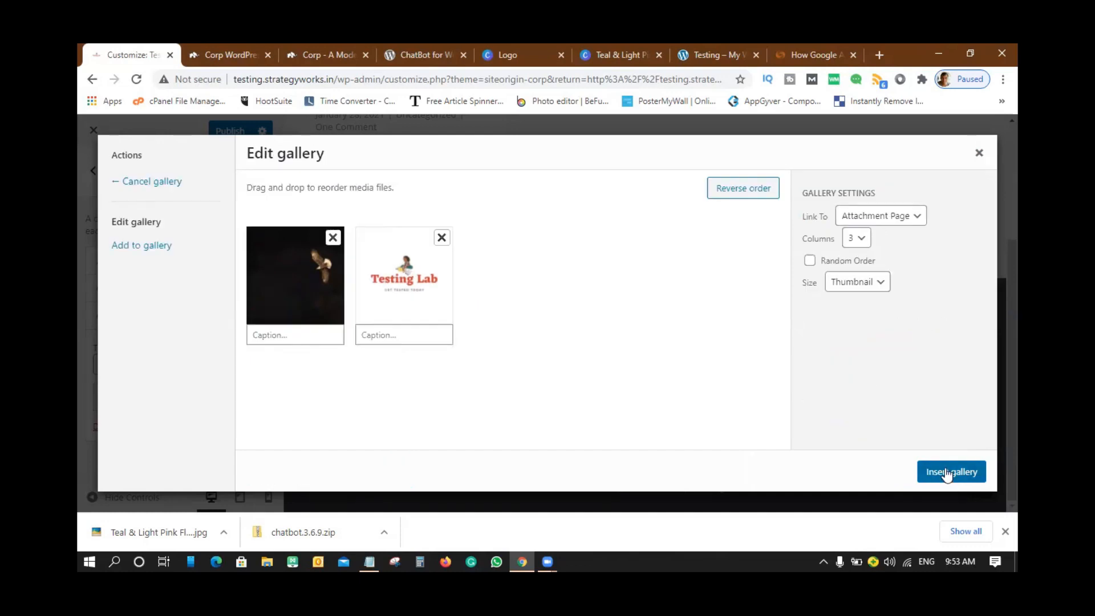
pyautogui.click(946, 474)
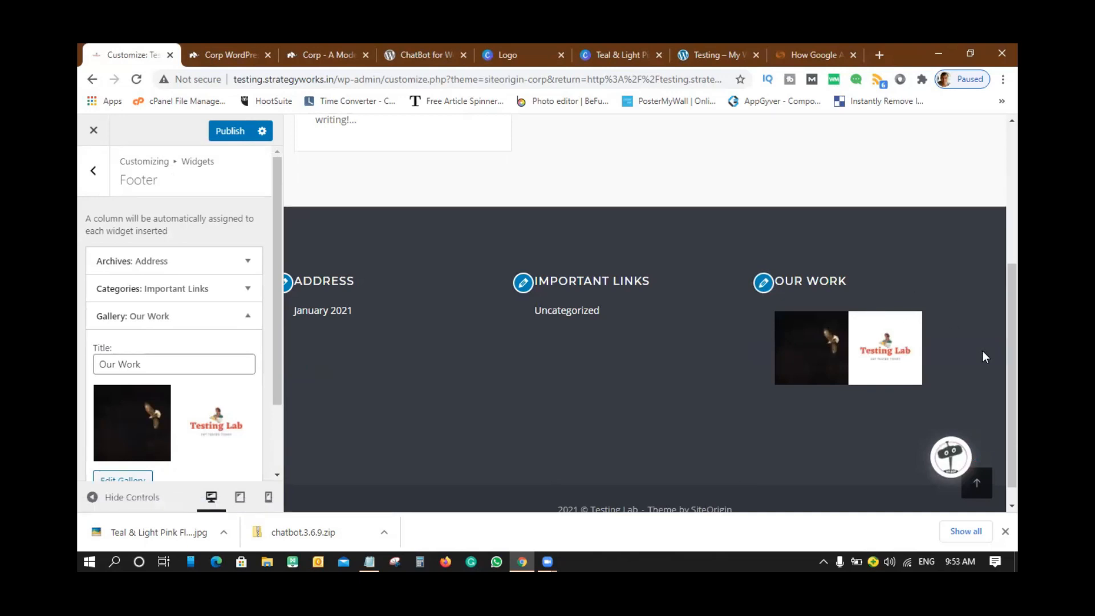
# - Publish the footer widget changes
pyautogui.scroll(-3, 196, 282)
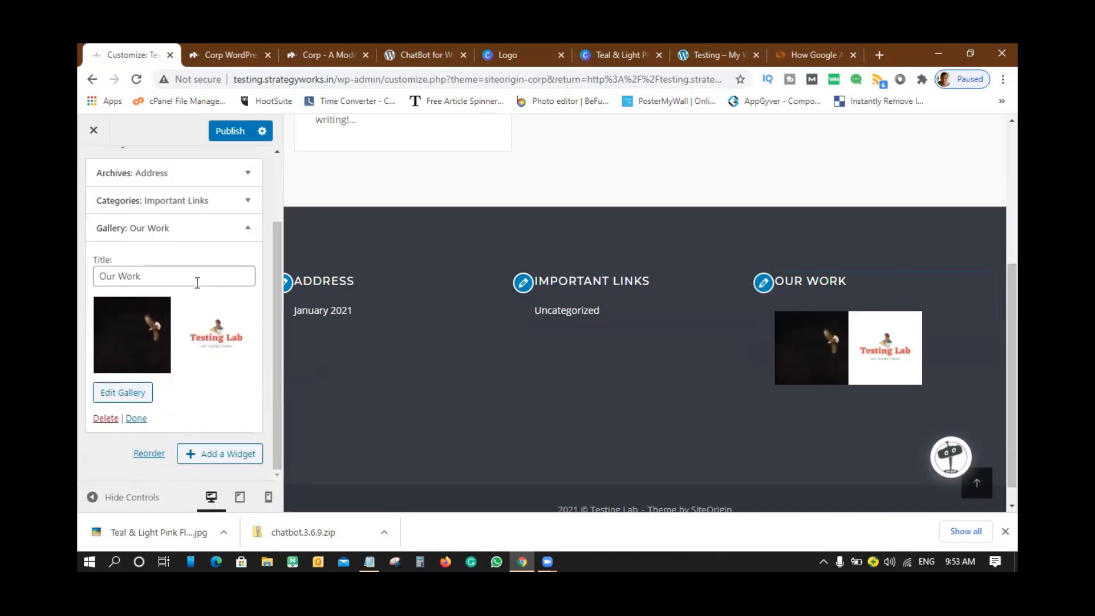
pyautogui.scroll(3, 196, 277)
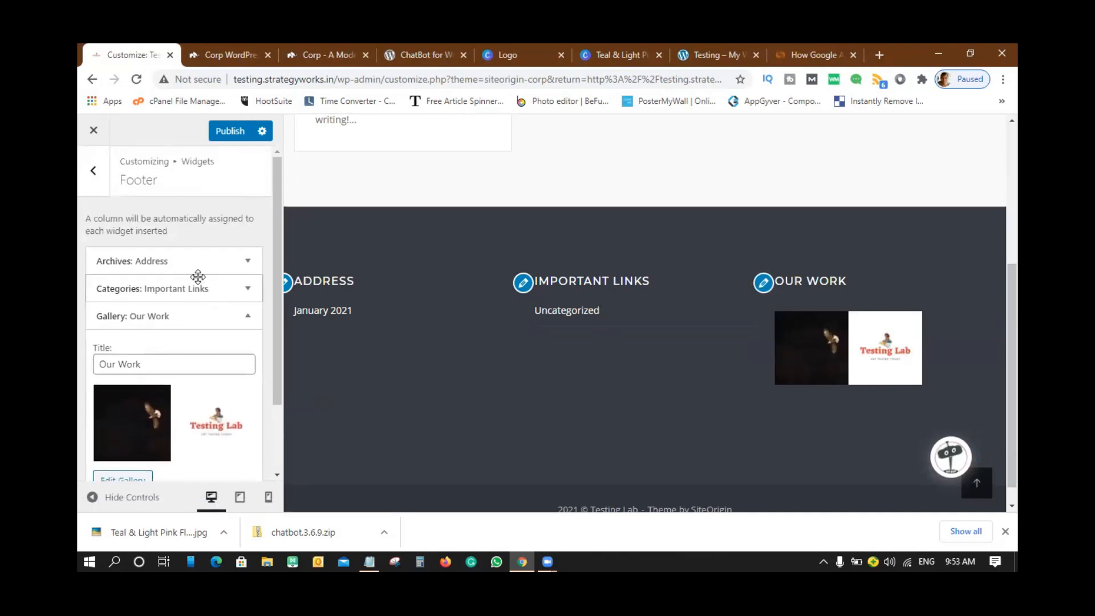
pyautogui.click(231, 136)
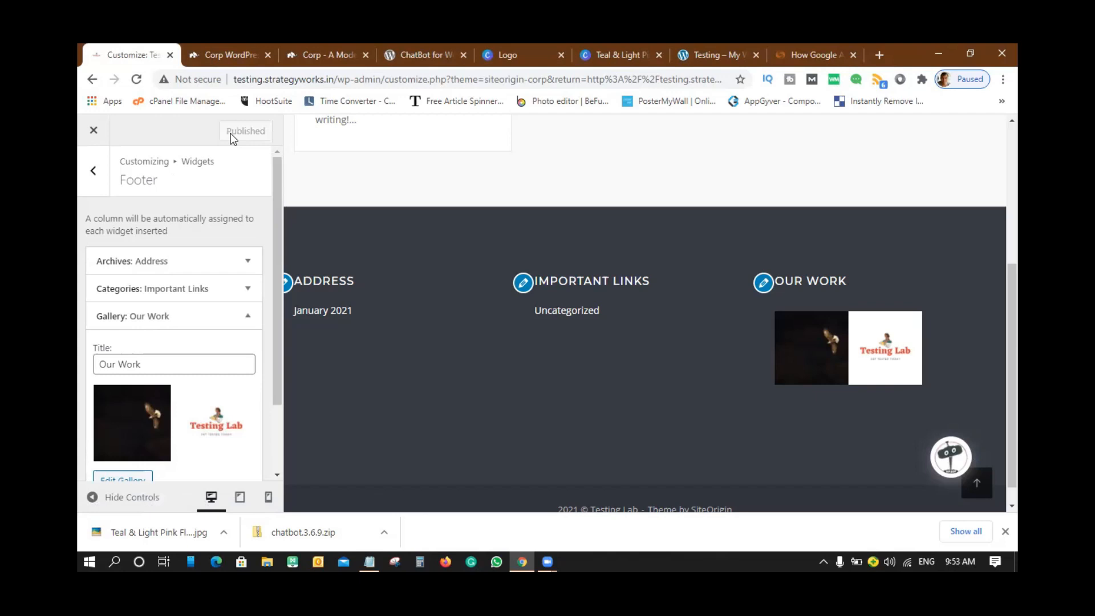
pyautogui.click(94, 174)
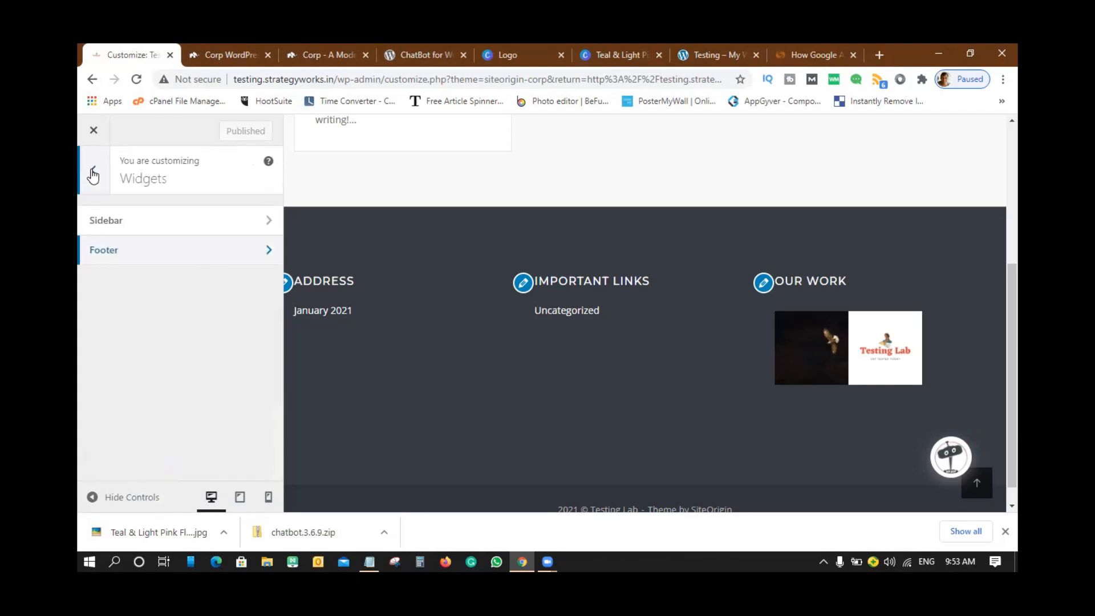
# - Try a static homepage in Homepage Settings, then revert to Your latest posts
pyautogui.click(94, 174)
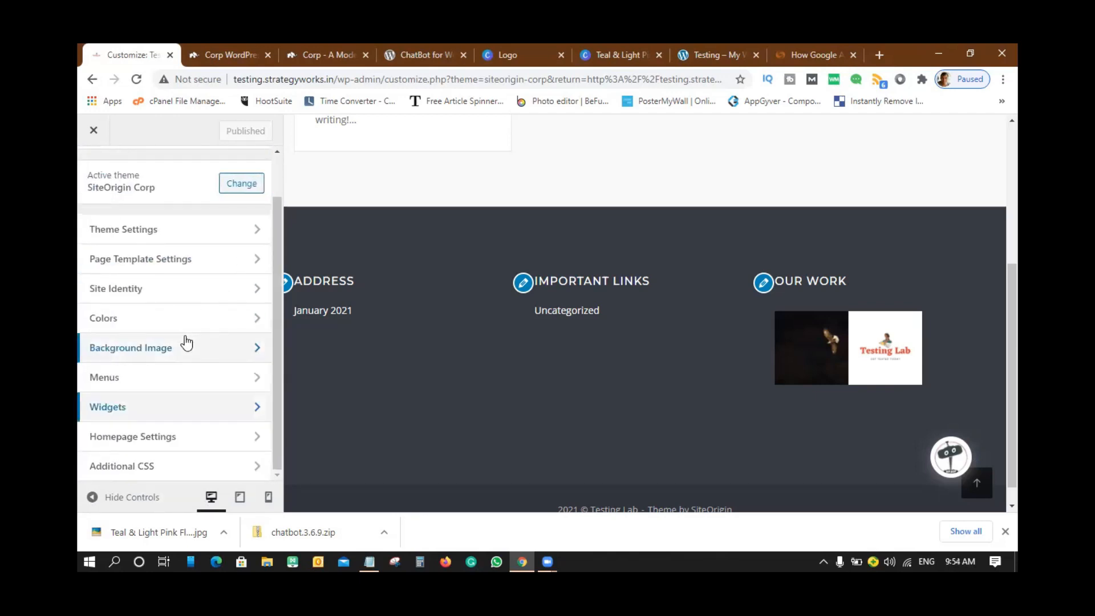
pyautogui.click(152, 438)
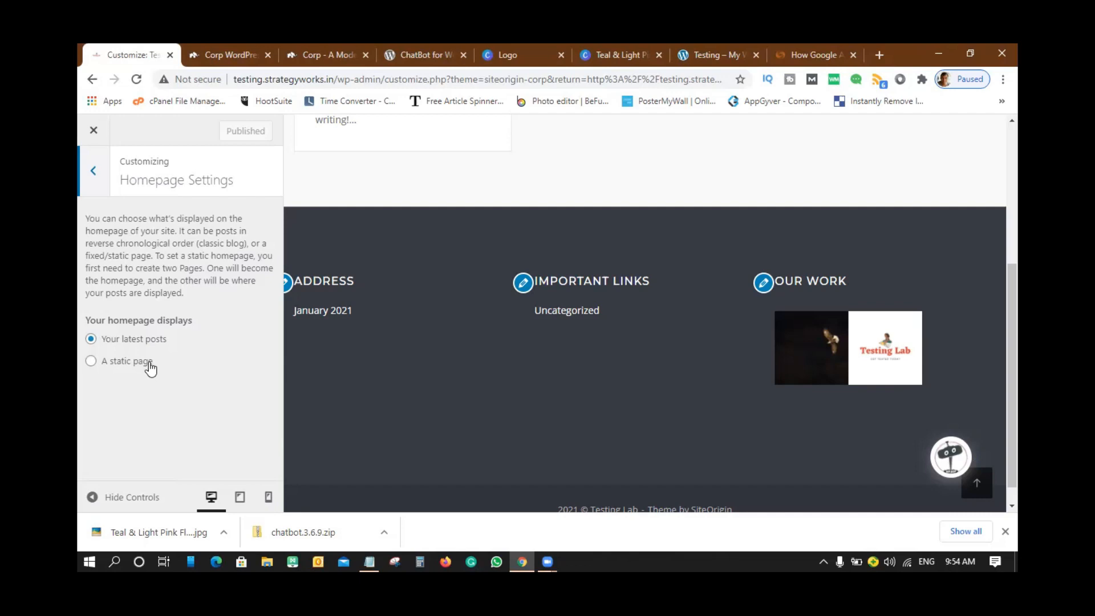
pyautogui.scroll(5, 521, 350)
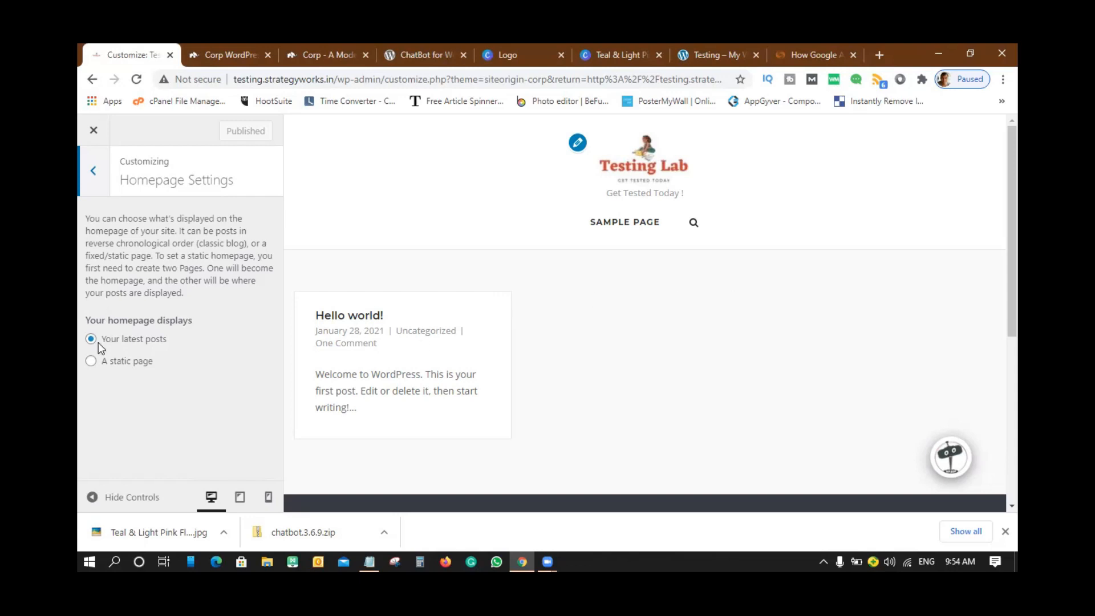
pyautogui.click(91, 362)
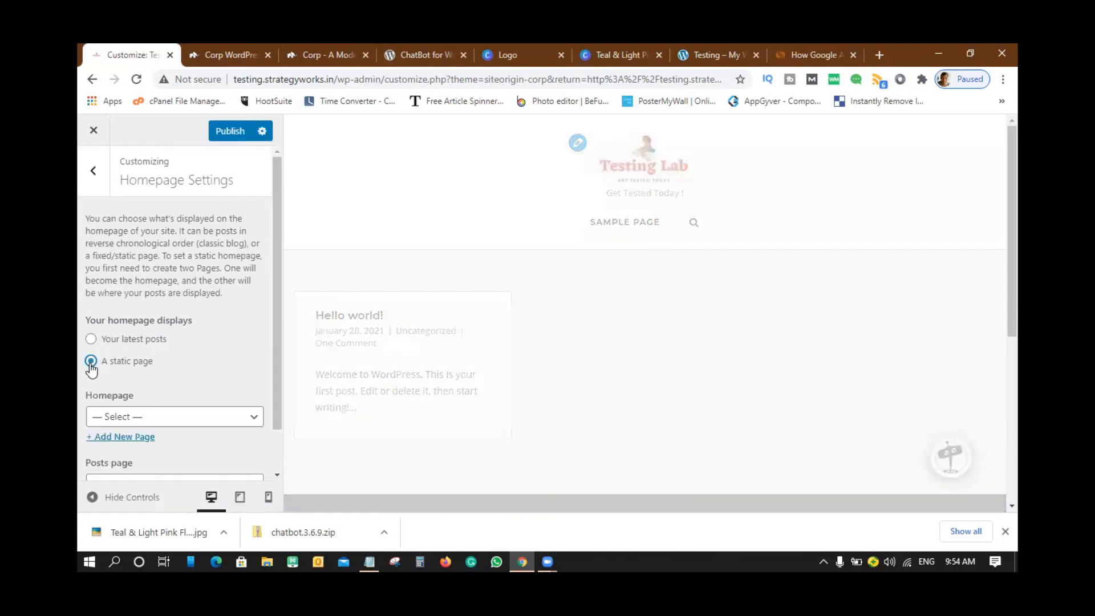
pyautogui.scroll(-1, 237, 345)
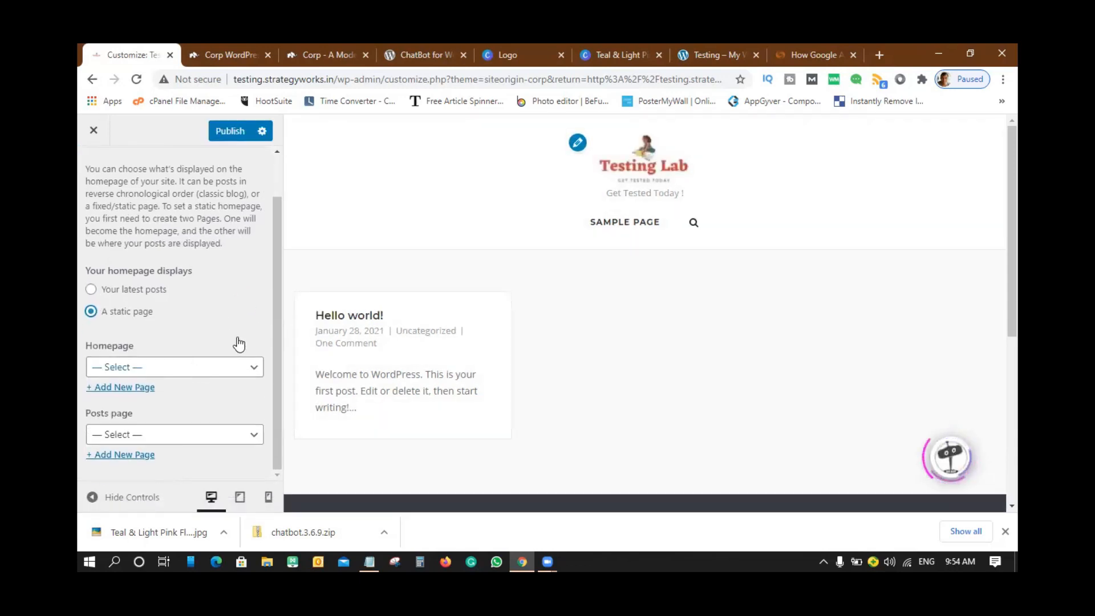
pyautogui.click(192, 368)
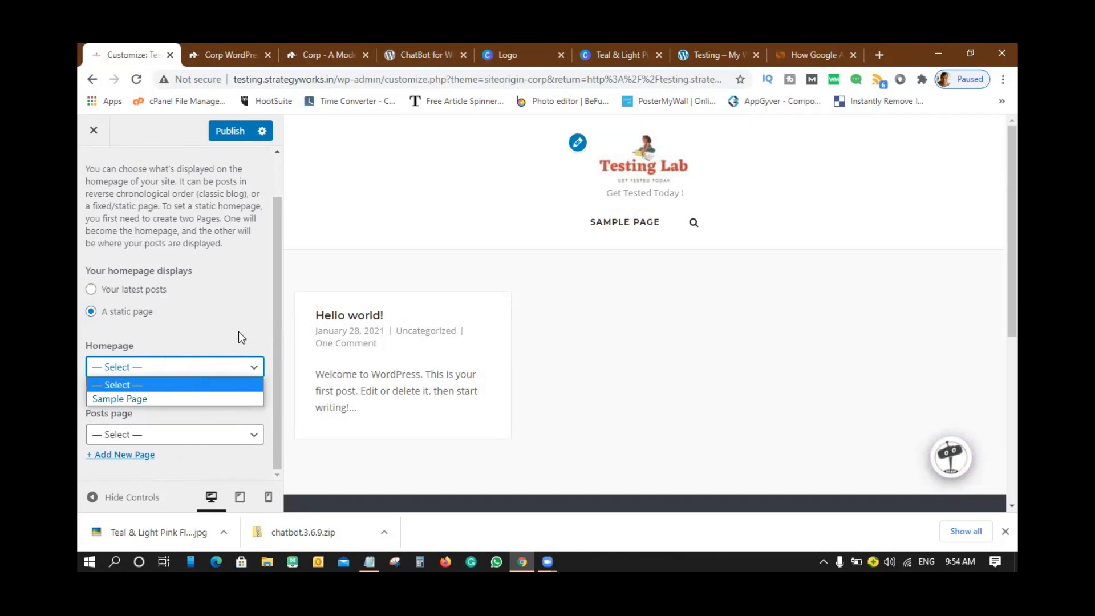
pyautogui.click(228, 306)
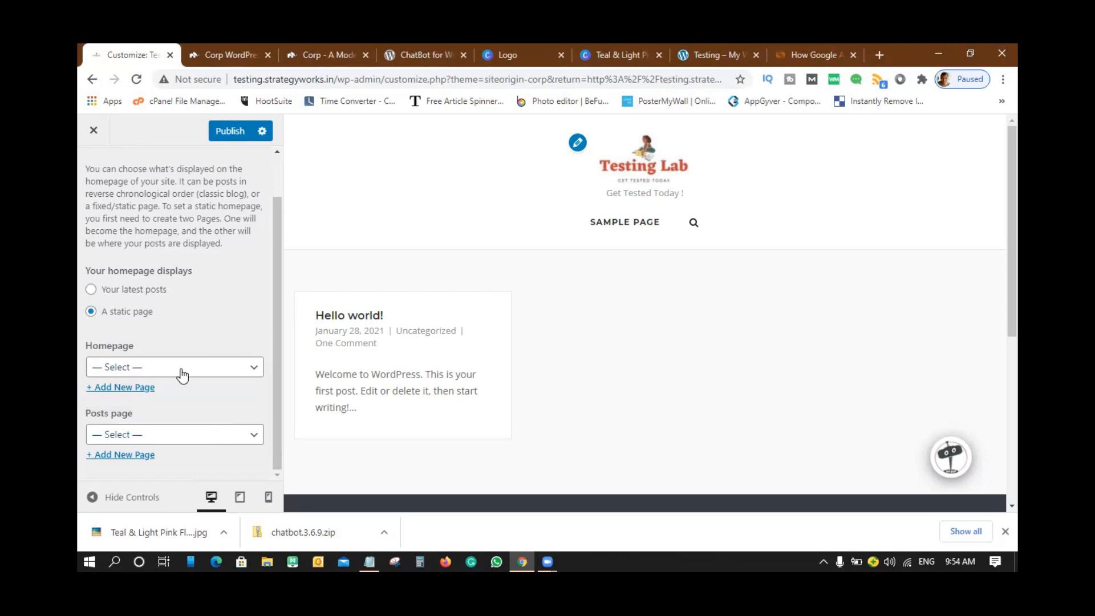
pyautogui.click(122, 290)
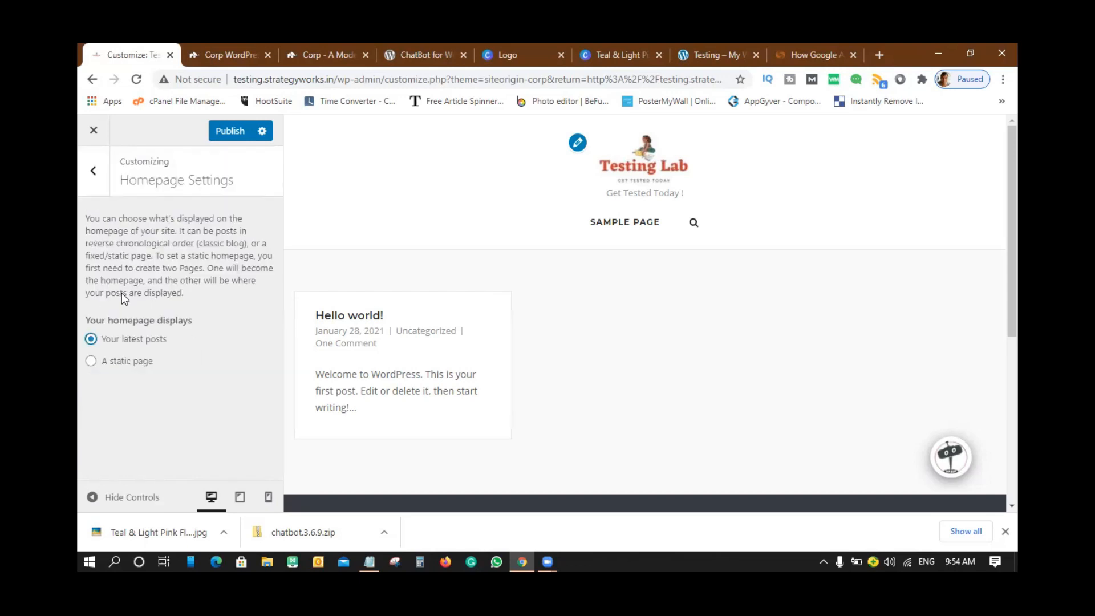
pyautogui.click(93, 175)
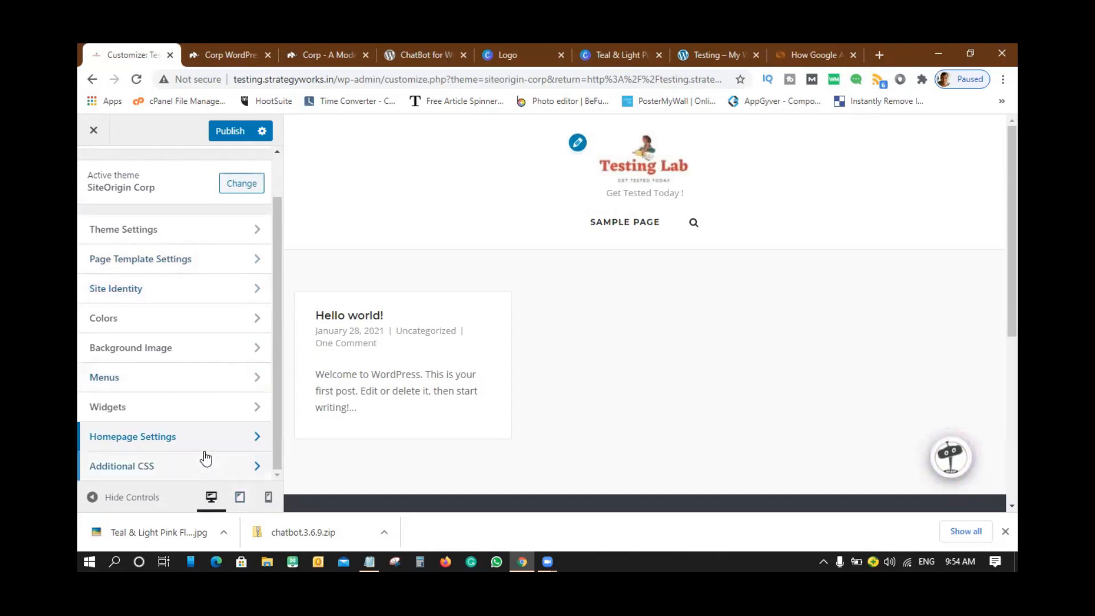
# - Publish the customizations and close the Customizer to the Themes page
pyautogui.click(141, 473)
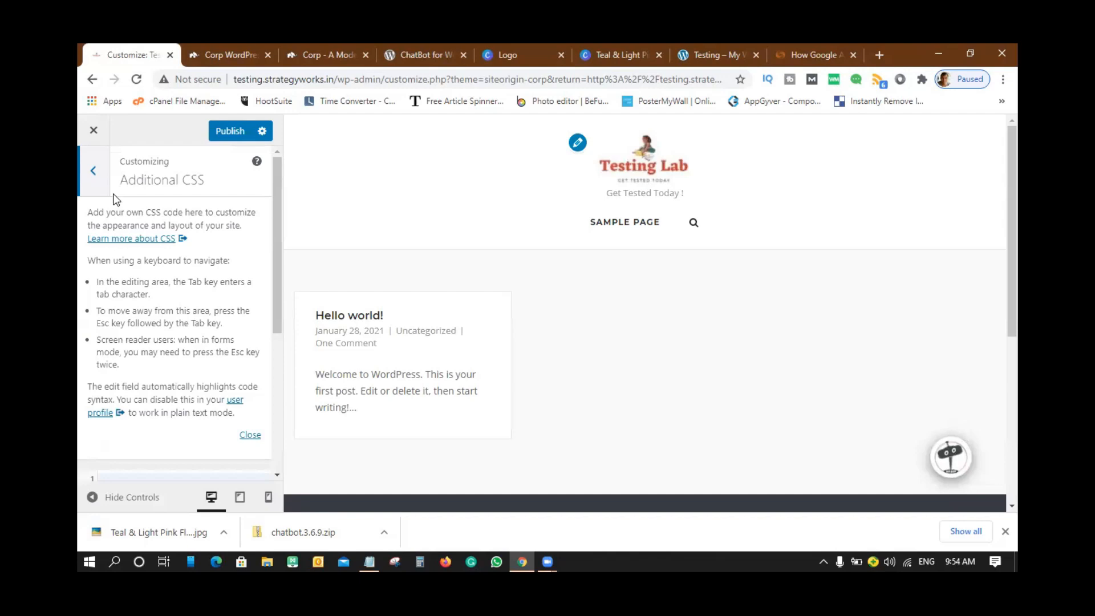
pyautogui.click(94, 171)
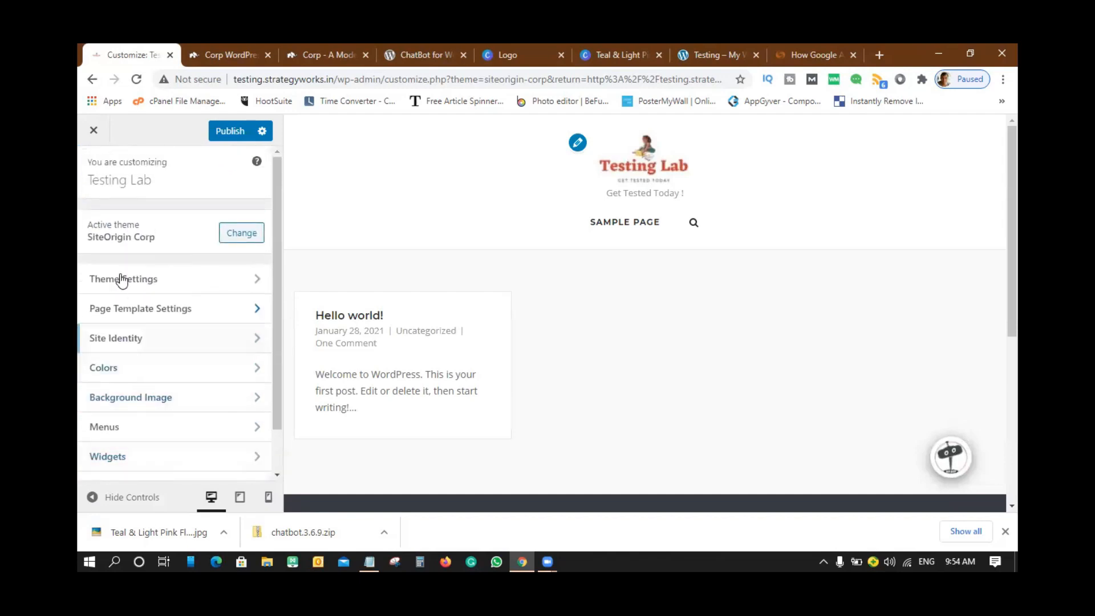
pyautogui.scroll(-1, 178, 289)
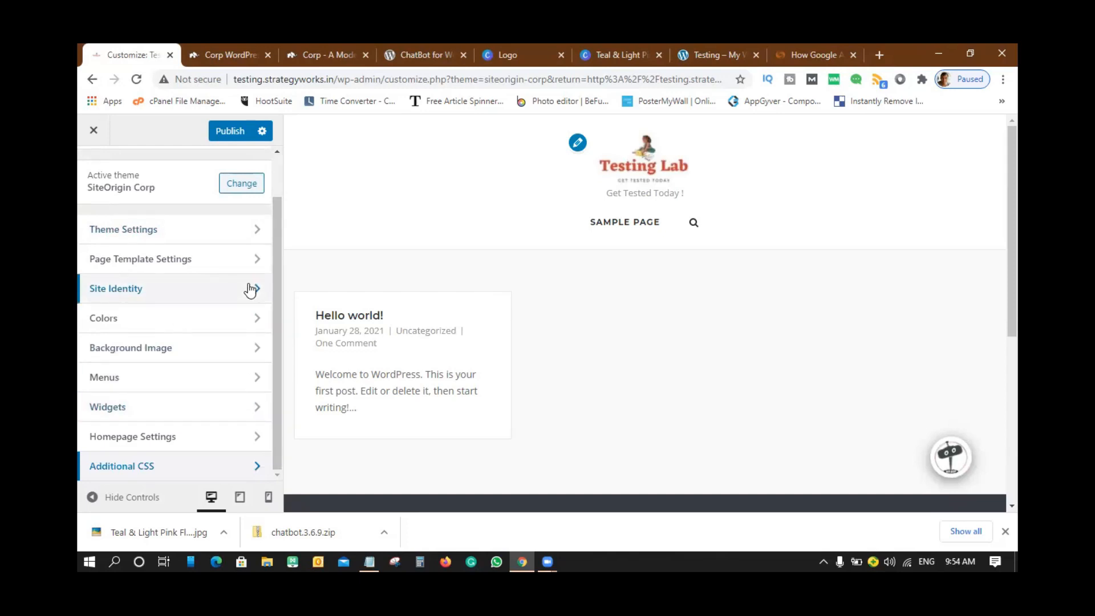
pyautogui.click(223, 137)
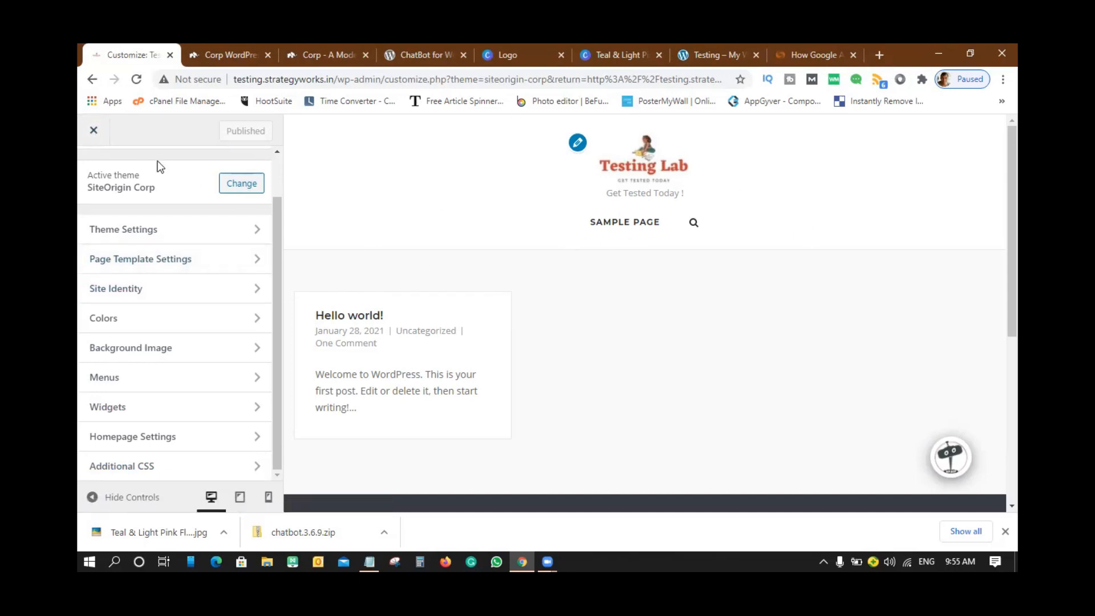
pyautogui.click(91, 131)
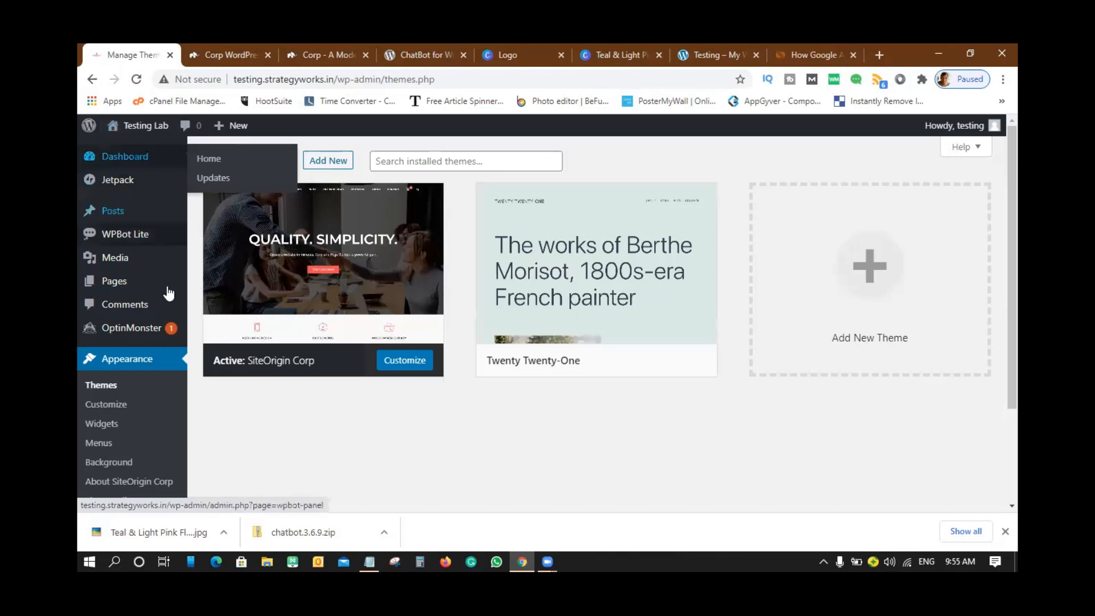
# - Bring the Notepad 'wordpress topics' notes window to the front
pyautogui.moveTo(115, 284)
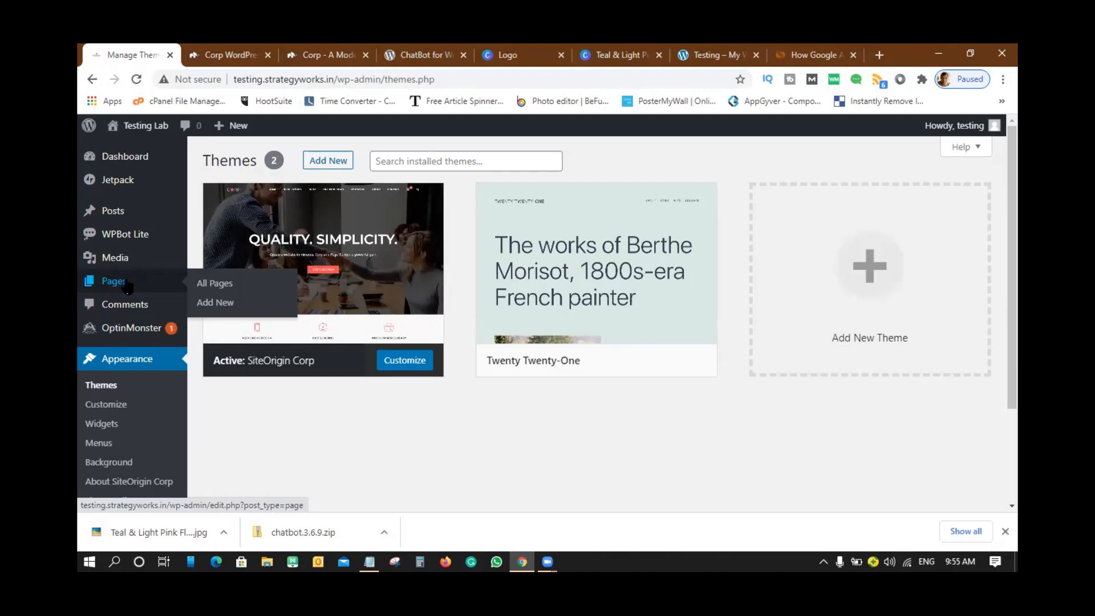
pyautogui.click(369, 562)
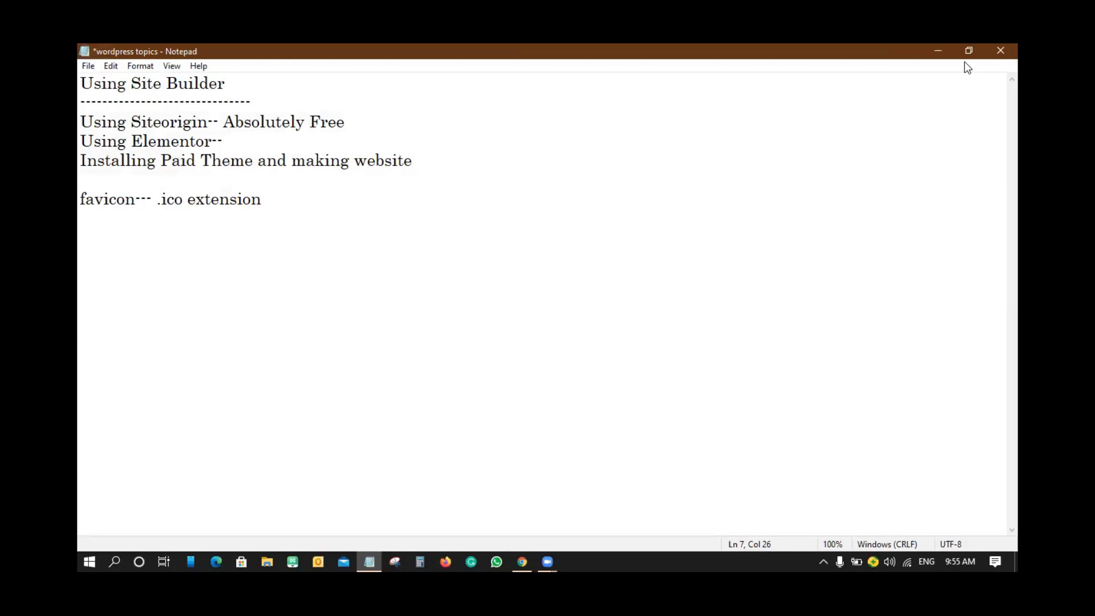
# - Add notes 'if writing a blog post---go to POSTs' and 'if want to make a page( home, about us,)-- pages'
pyautogui.press('super+Down')
pyautogui.press('Return')
pyautogui.press('Return')
pyautogui.write('if wri')
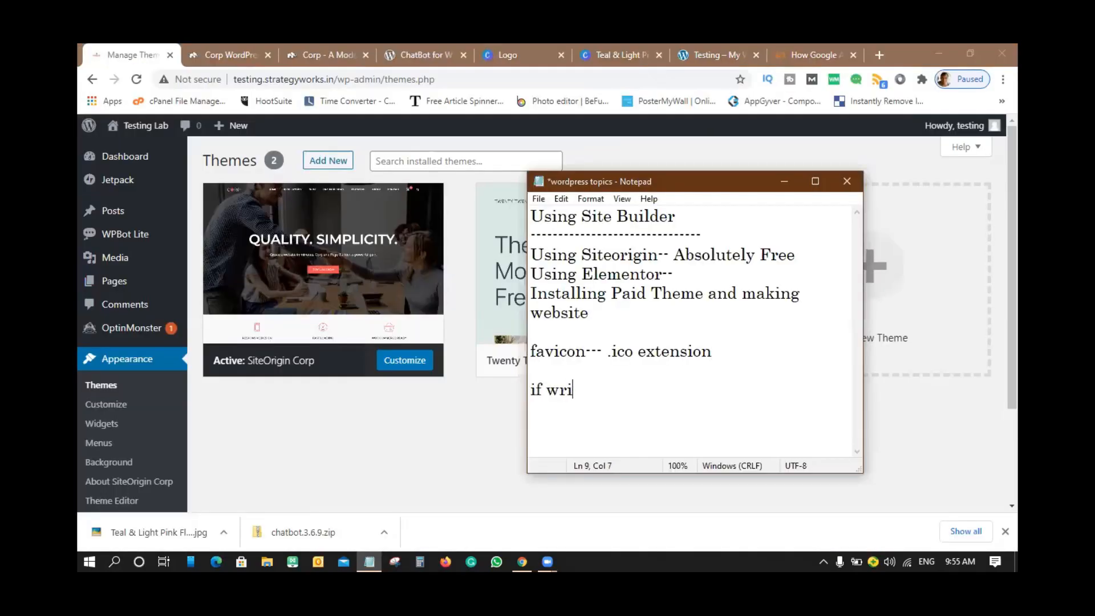
pyautogui.write('ting a blog')
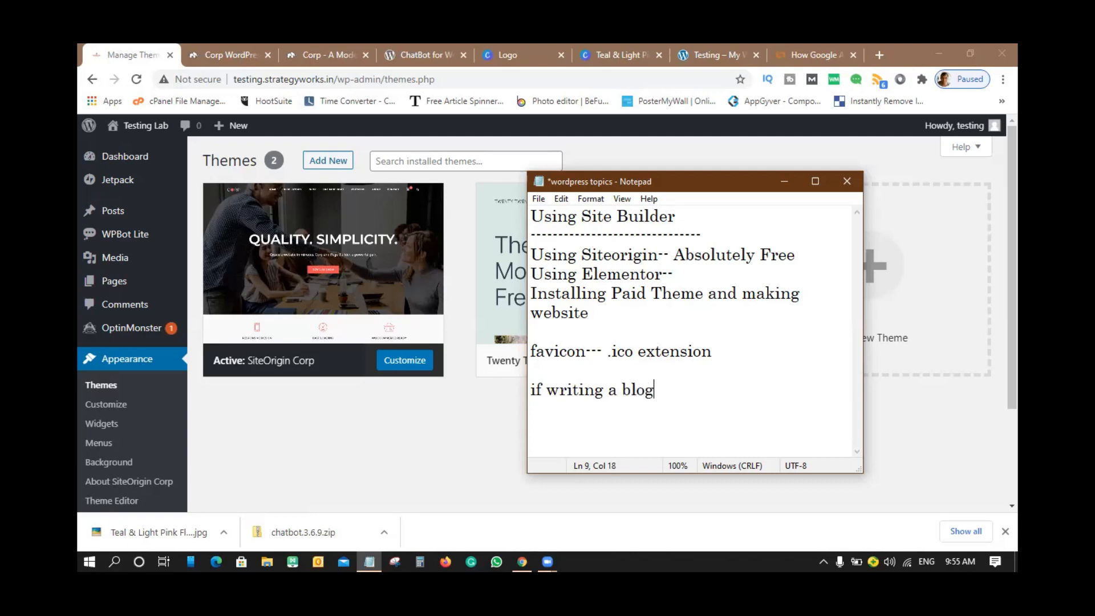
pyautogui.write(' post---go to POST')
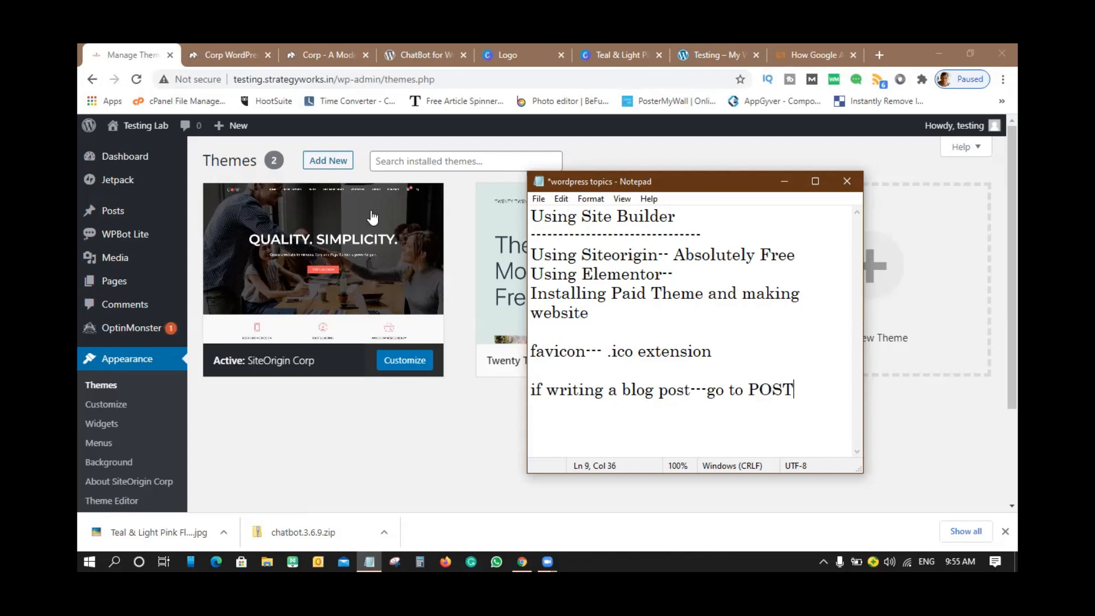
pyautogui.write('s')
pyautogui.press('Return')
pyautogui.press('Return')
pyautogui.write('if want to make a page( home, about us,')
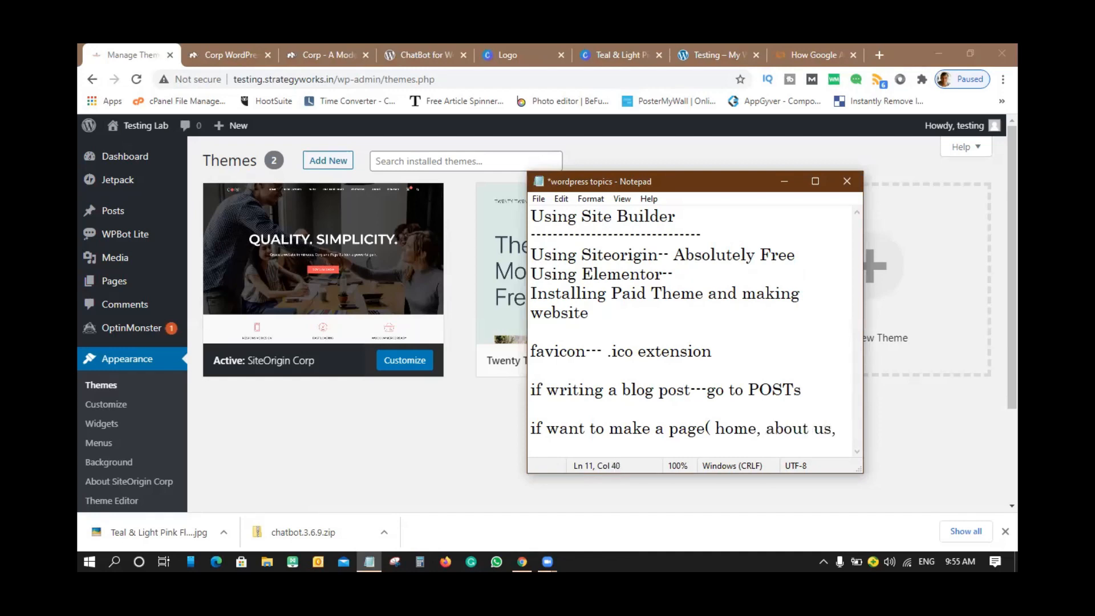
pyautogui.write(')-- pages')
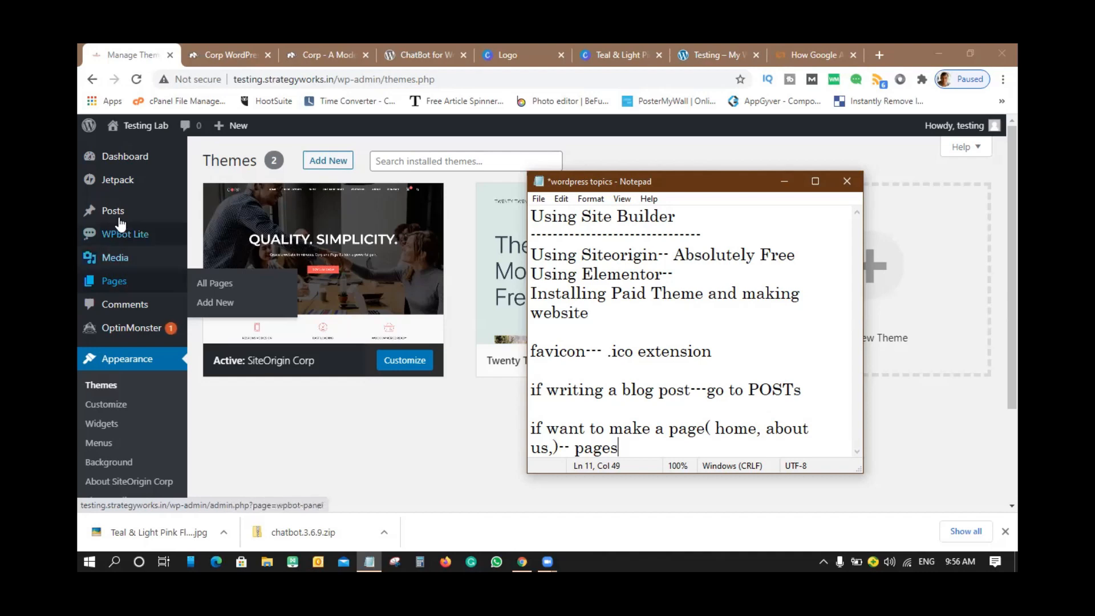
pyautogui.moveTo(122, 213)
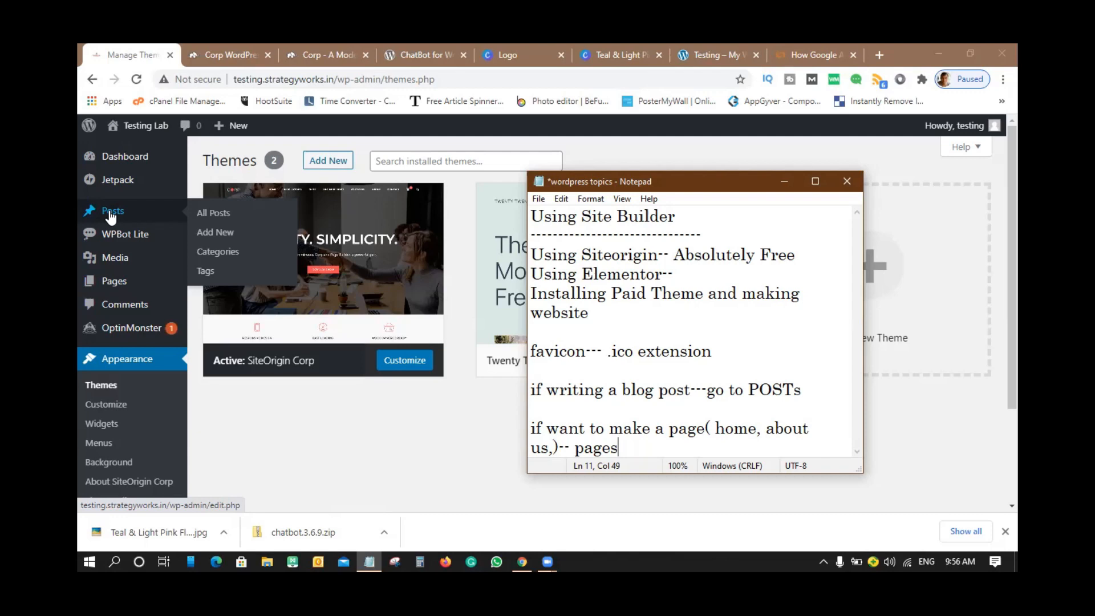
# - Trash the Sample Page from All Pages, then bring the Notepad topic notes back
pyautogui.click(785, 183)
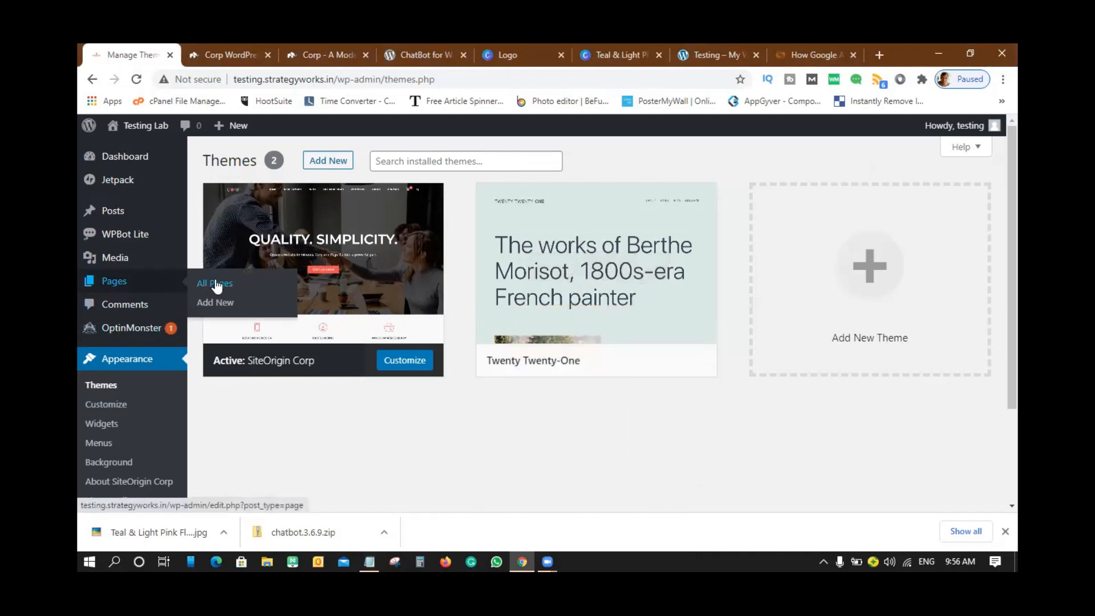
pyautogui.click(217, 284)
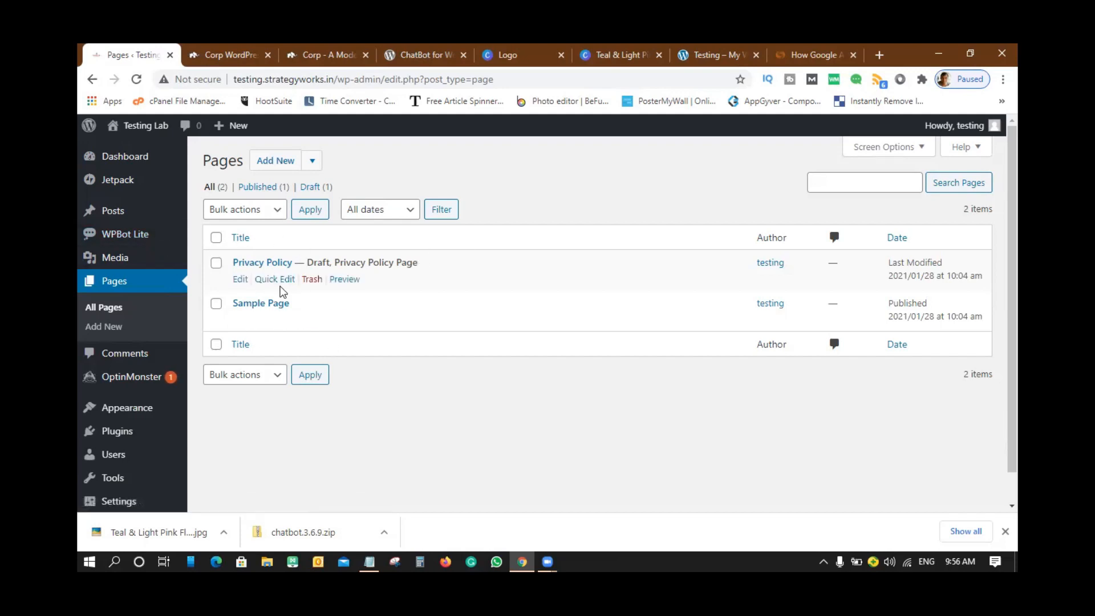
pyautogui.click(216, 307)
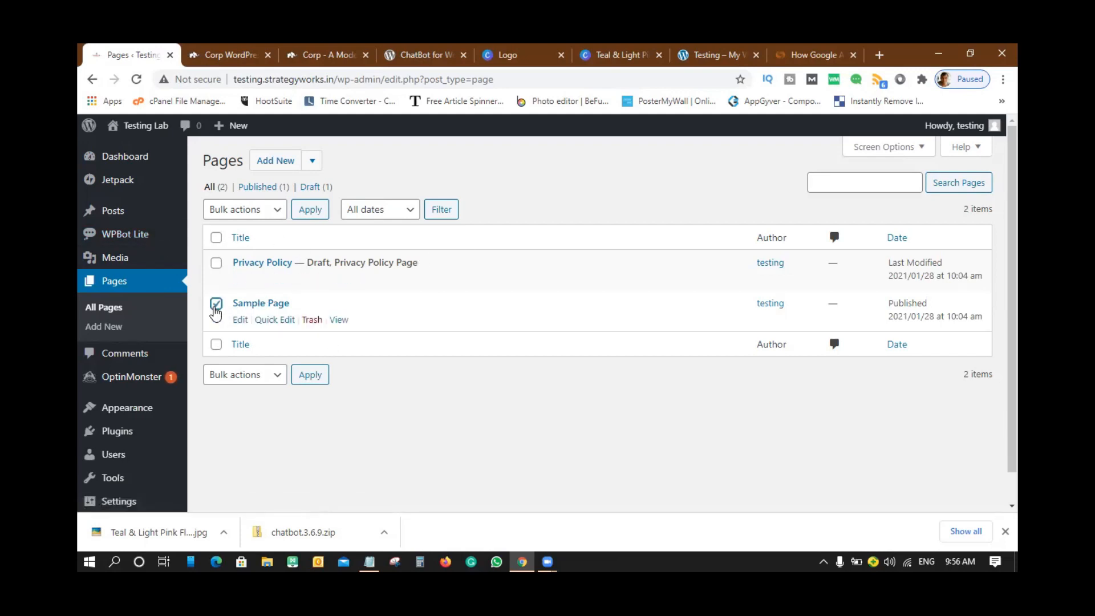
pyautogui.click(312, 321)
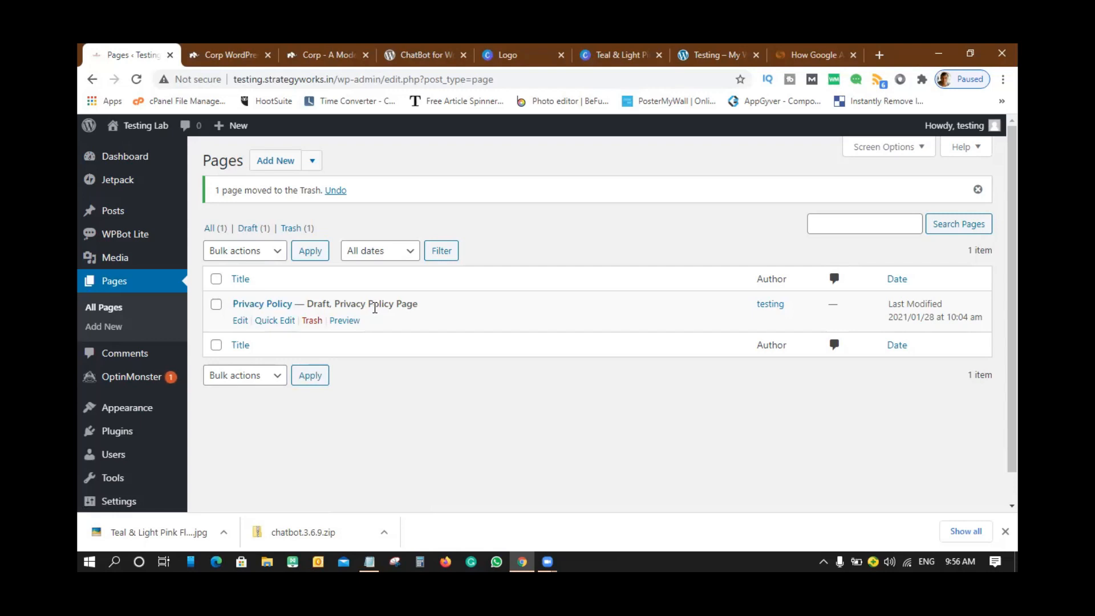
pyautogui.click(369, 562)
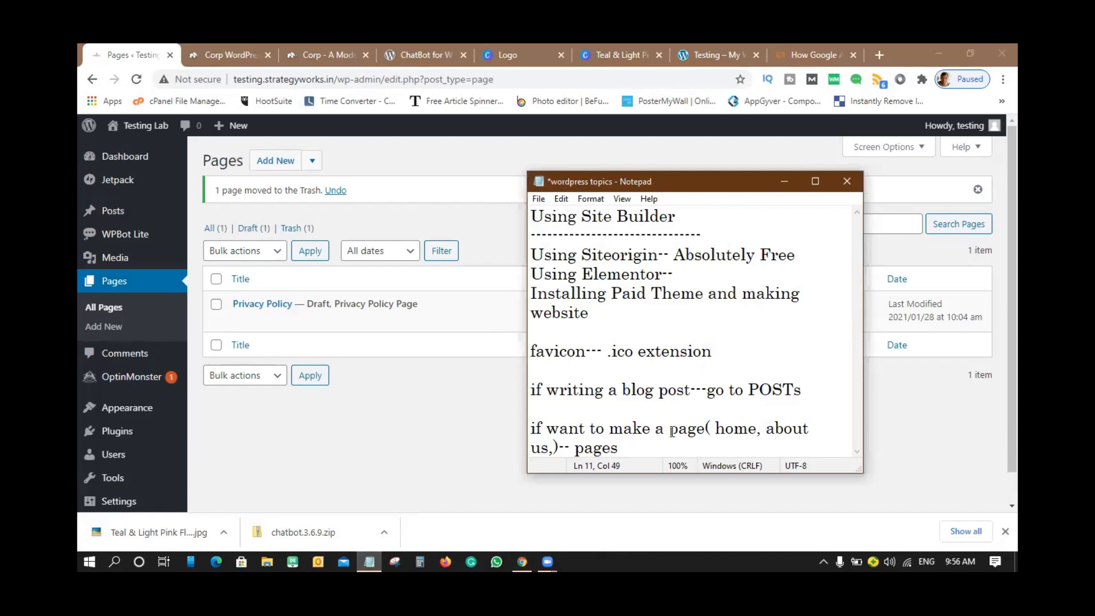
# - Add 'privacy policy' and 'term & conditions page' as new lines in the notes
pyautogui.press('Return')
pyautogui.press('Return')
pyautogui.press('Return')
pyautogui.press('Return')
pyautogui.press('Return')
pyautogui.press('Return')
pyautogui.press('Return')
pyautogui.press('Return')
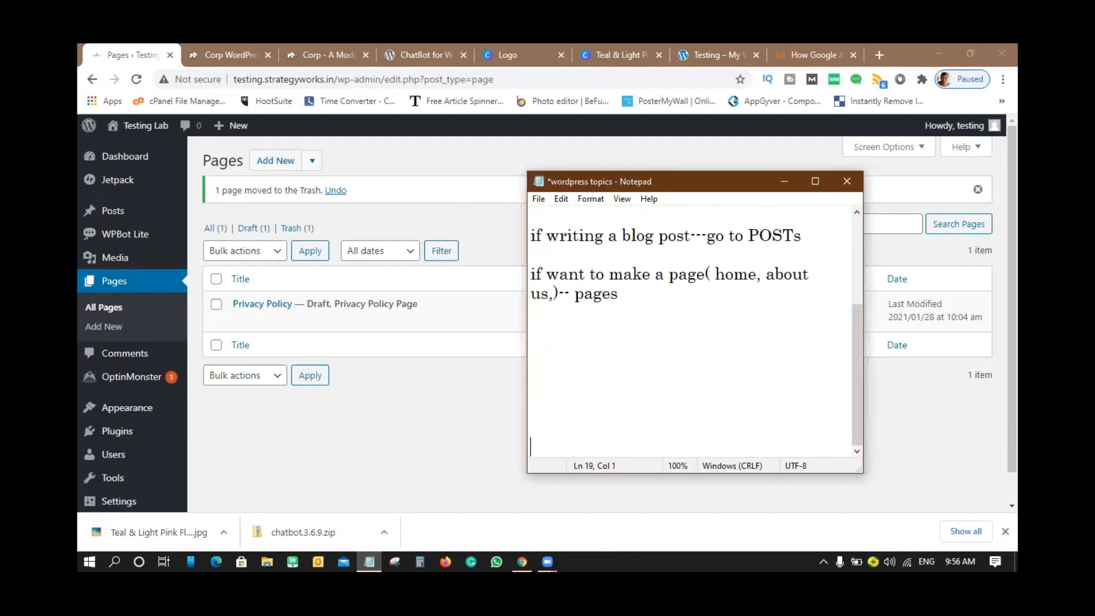
pyautogui.click(569, 343)
pyautogui.write('privacy policy')
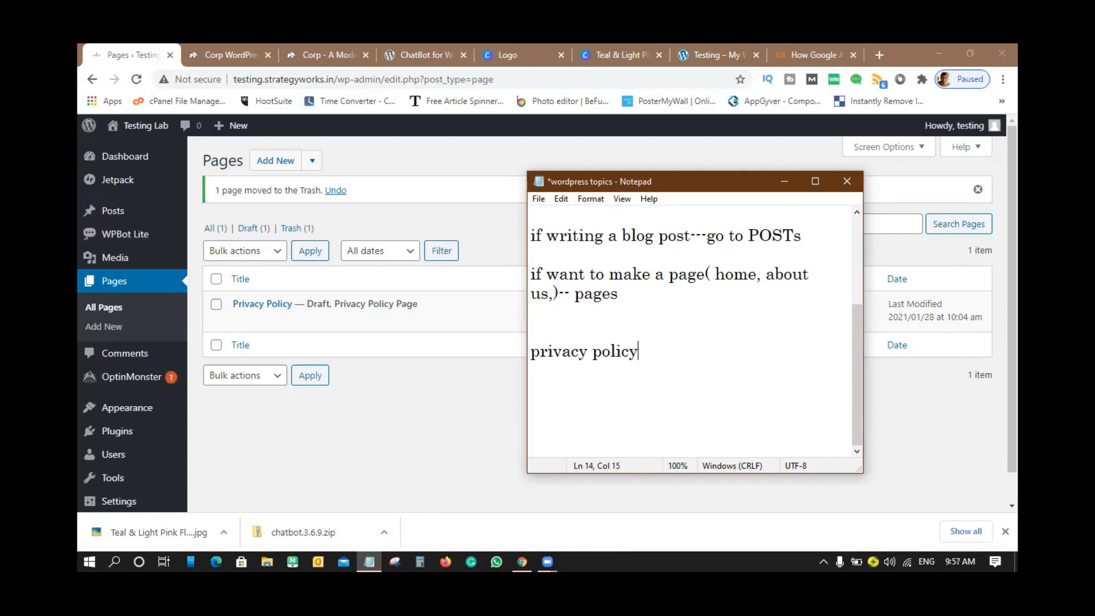
pyautogui.press('Return')
pyautogui.write('term & co')
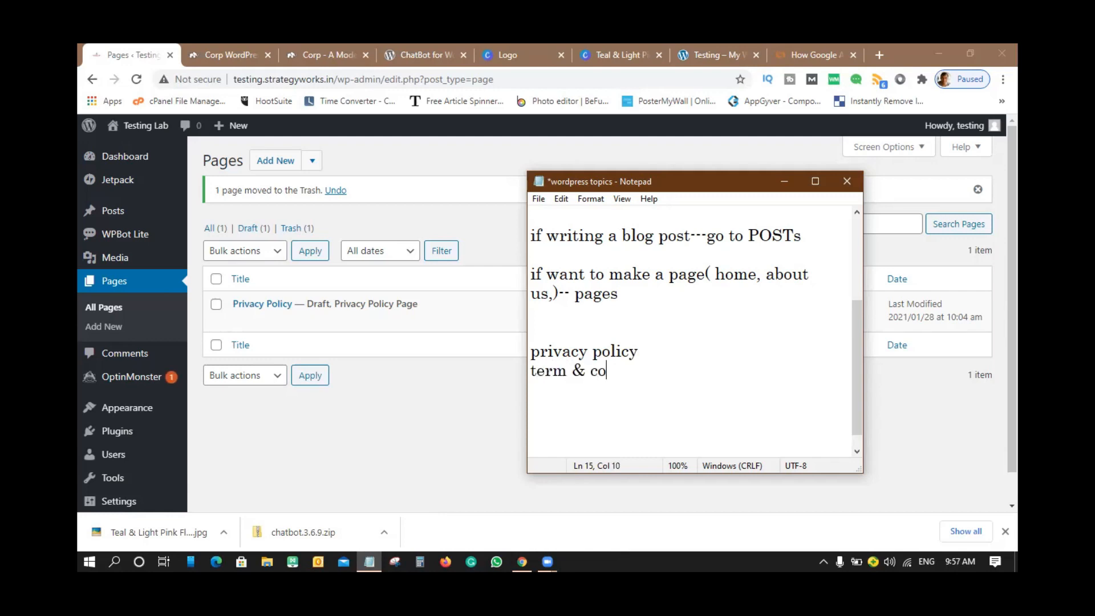
pyautogui.write('nditions page')
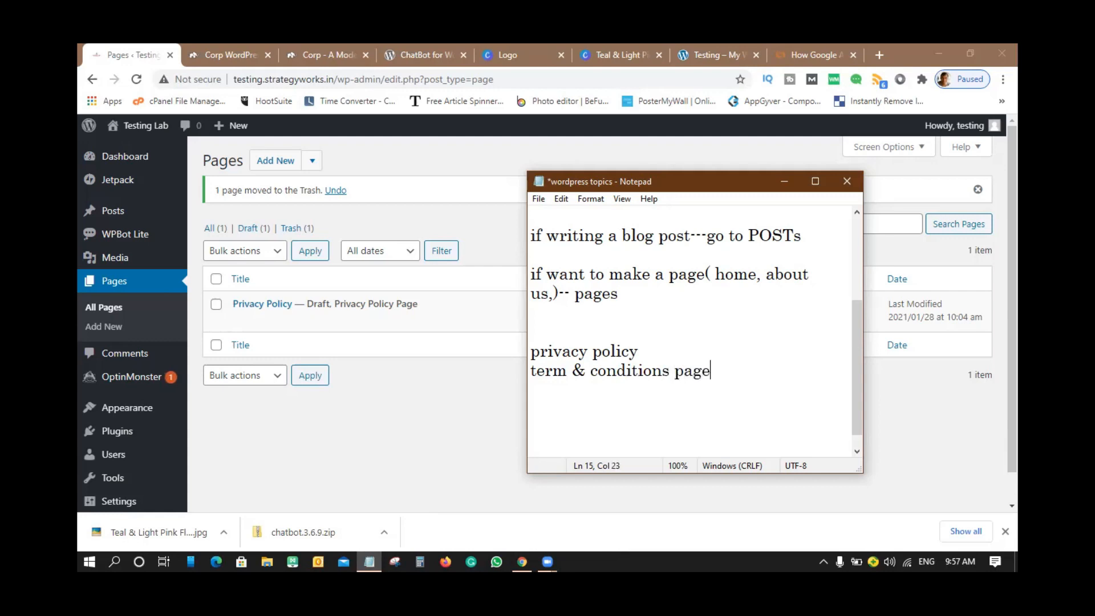
pyautogui.press('Return')
# - Open the draft Privacy Policy page in the block editor and dismiss the welcome guide
pyautogui.click(424, 401)
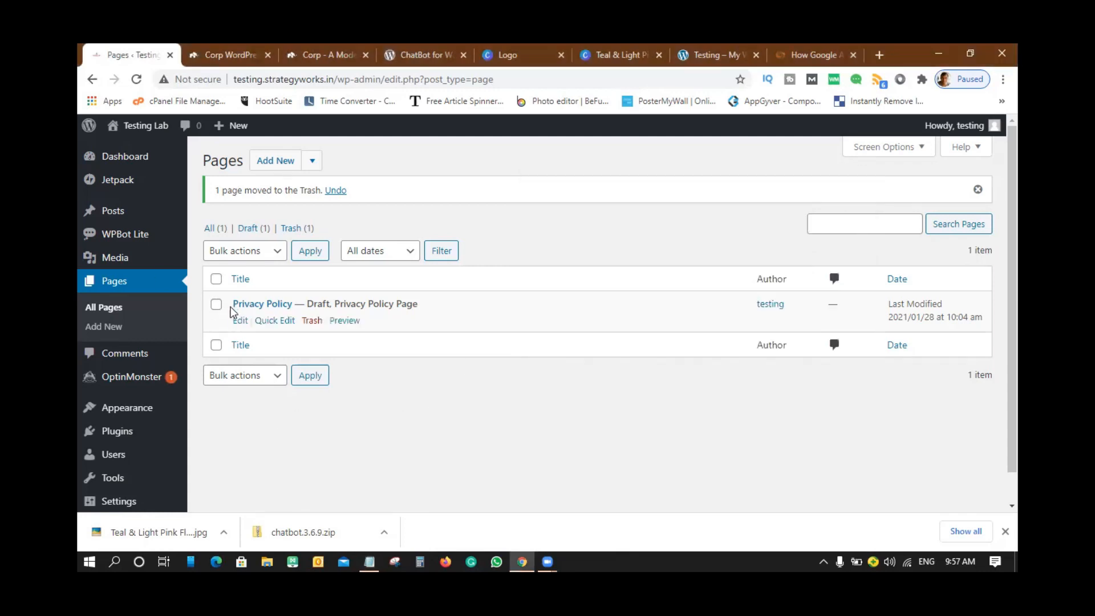
pyautogui.click(237, 323)
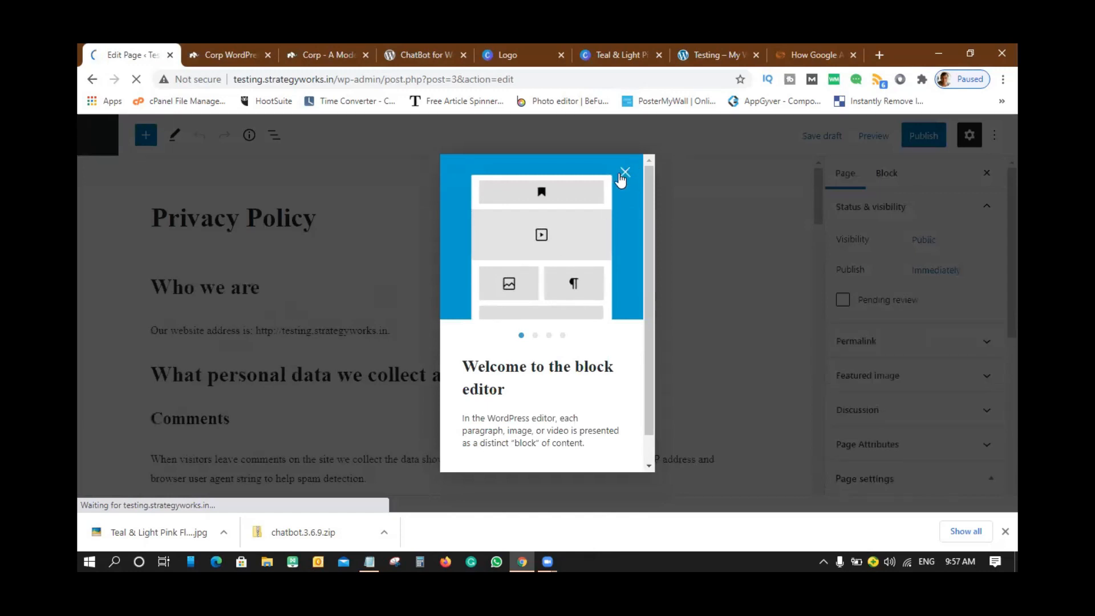
pyautogui.click(627, 171)
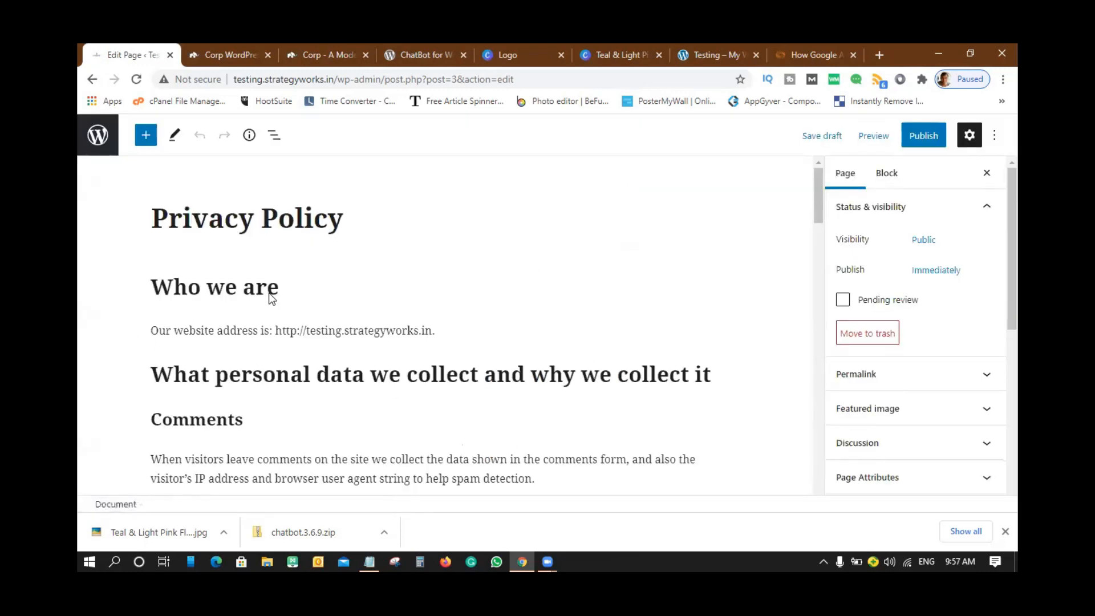
# - Scroll through the Privacy Policy's default sections, then open a new blank browser tab
pyautogui.scroll(-10, 451, 383)
pyautogui.scroll(-10, 453, 383)
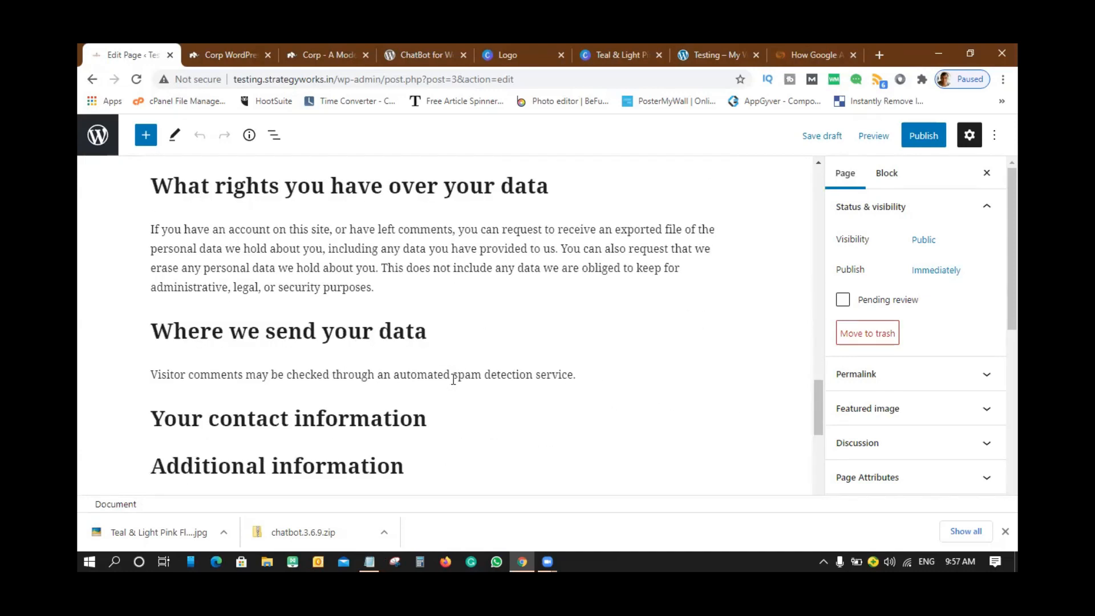
pyautogui.scroll(20, 454, 379)
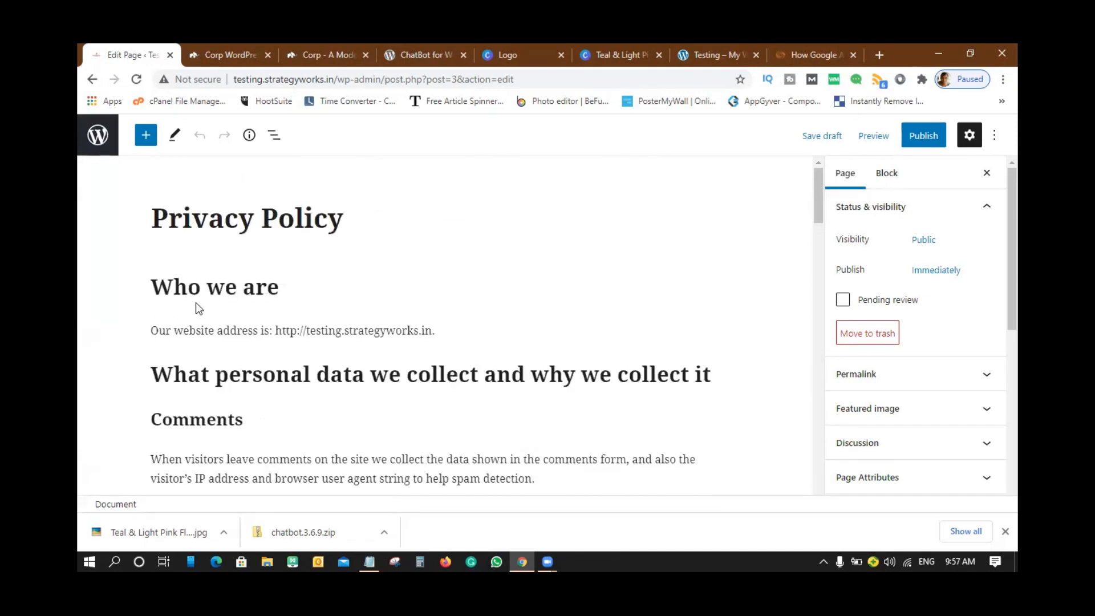
pyautogui.scroll(-2, 189, 291)
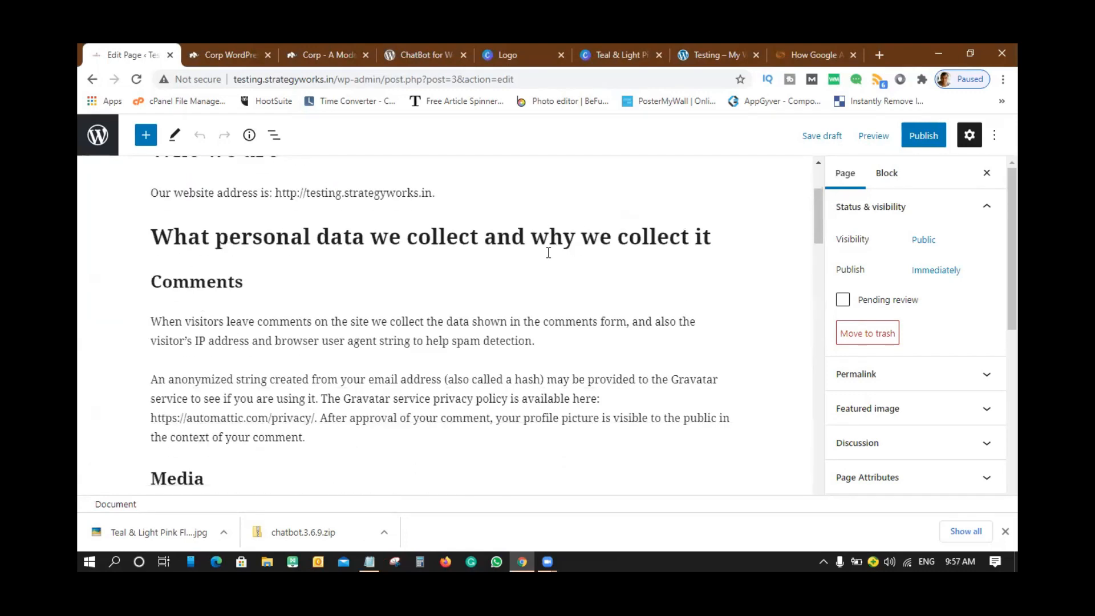
pyautogui.scroll(-2, 399, 360)
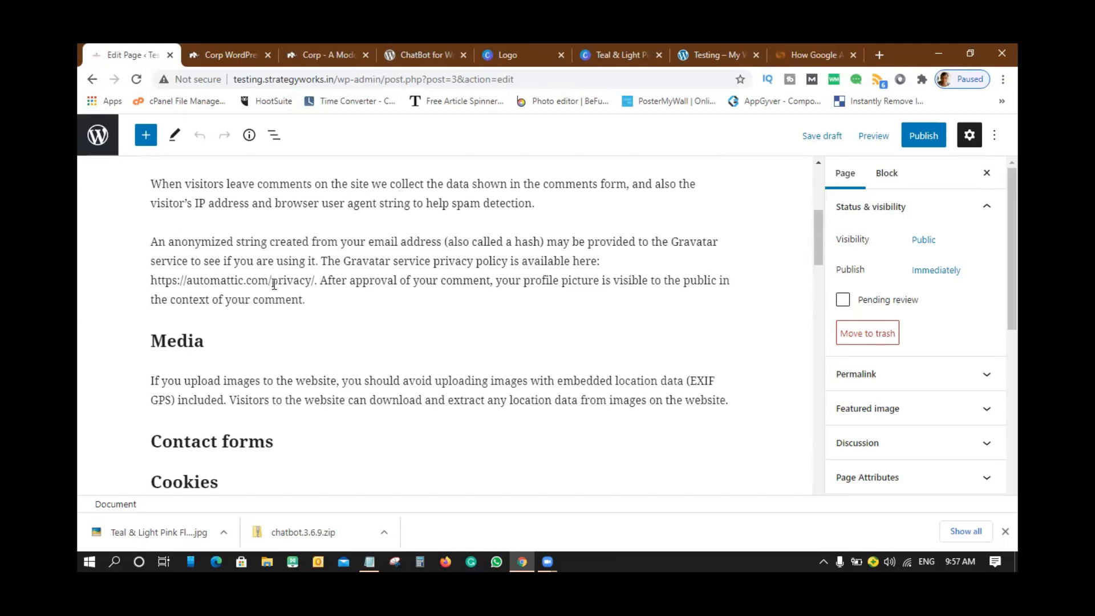
pyautogui.scroll(-4, 323, 306)
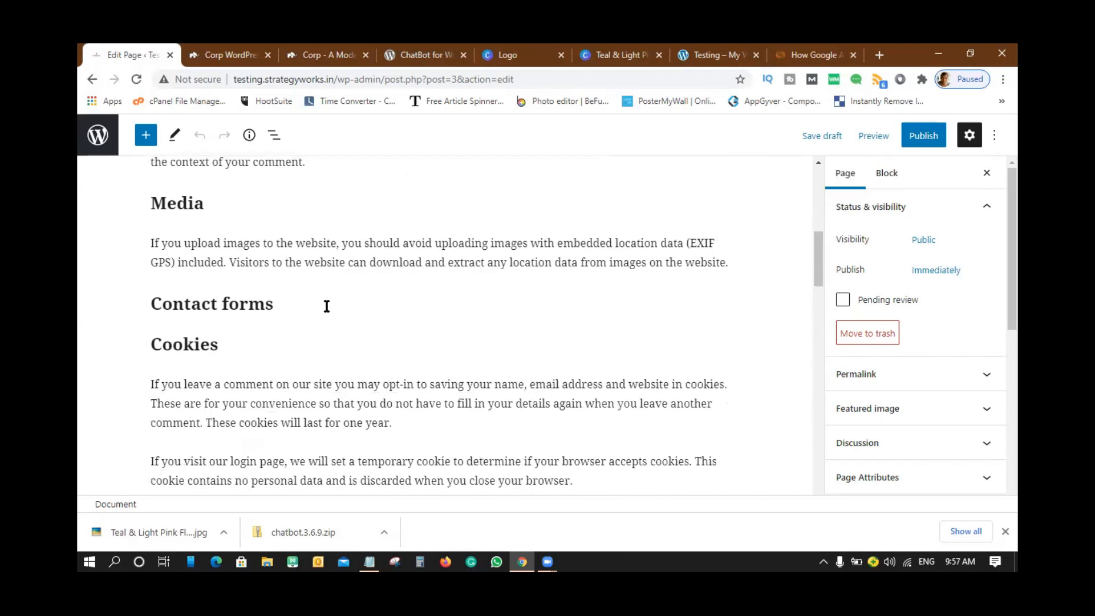
pyautogui.scroll(-5, 313, 310)
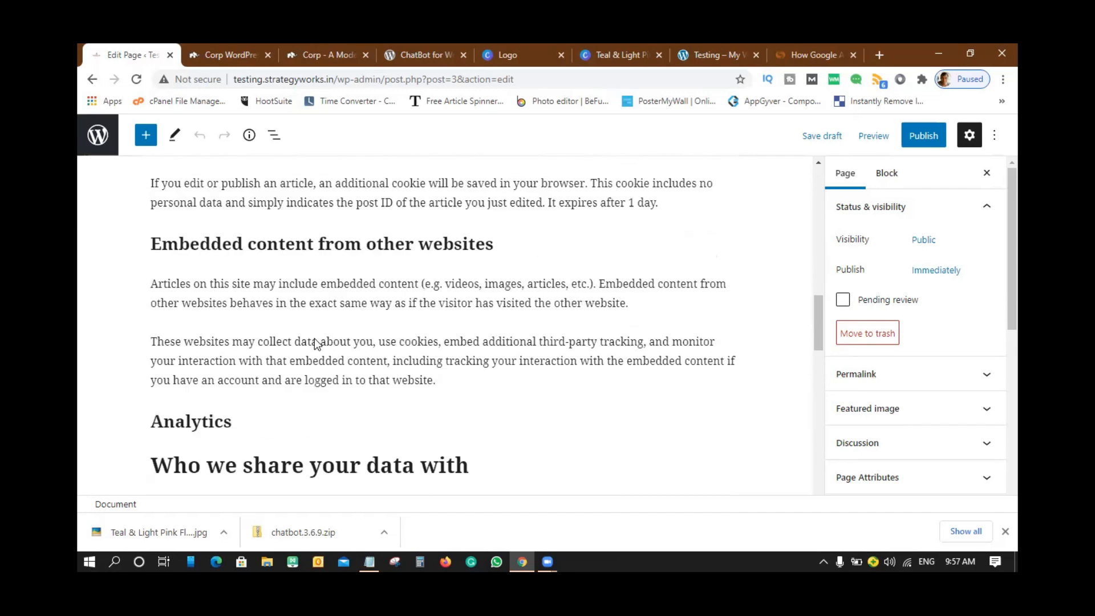
pyautogui.scroll(-4, 316, 337)
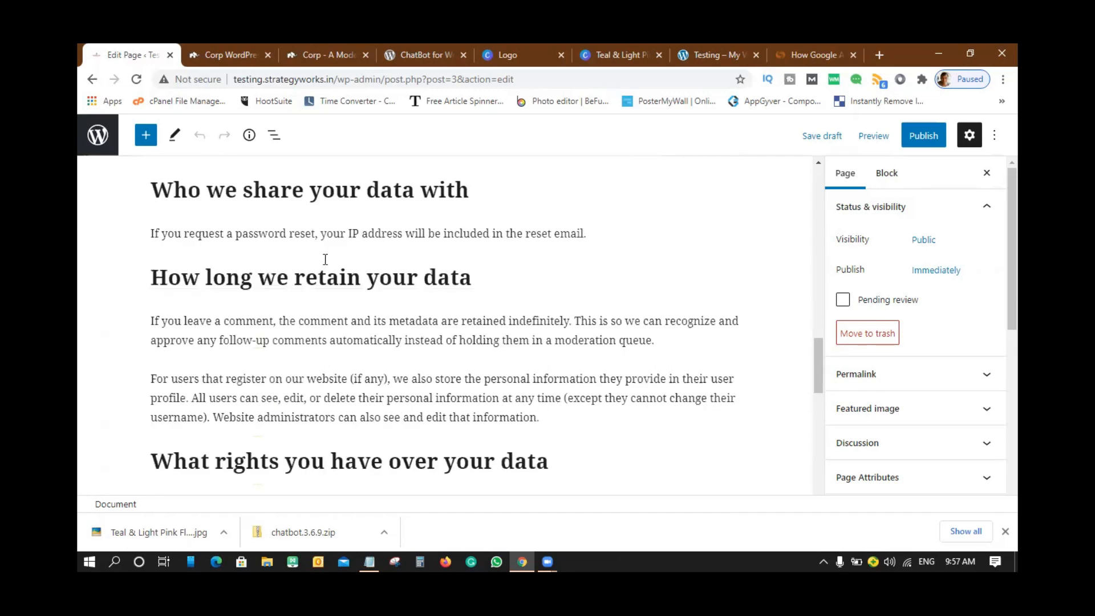
pyautogui.scroll(-9, 353, 273)
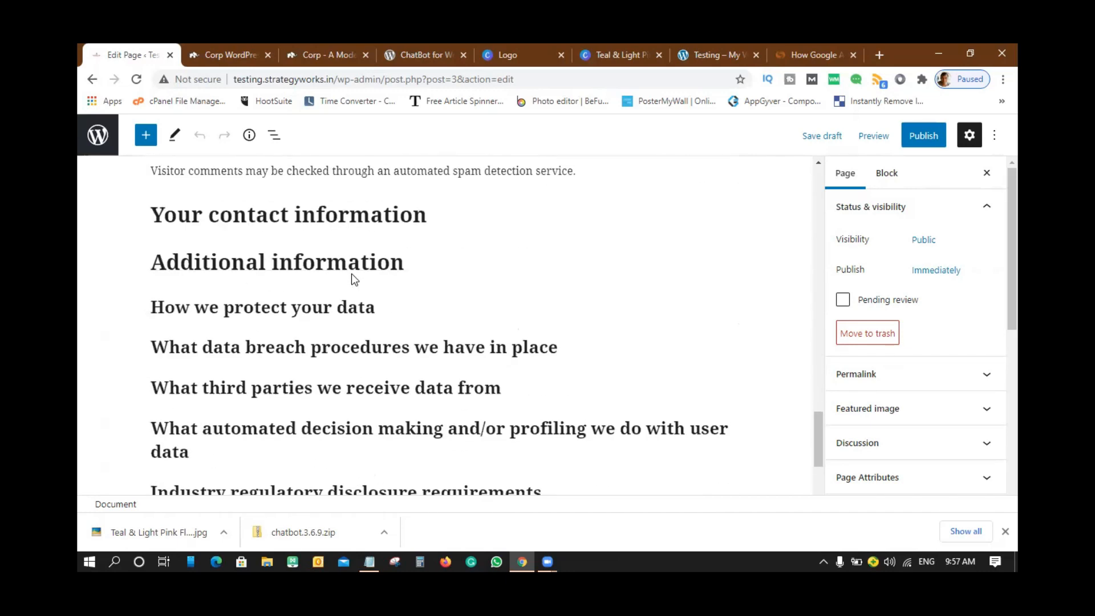
pyautogui.scroll(-3, 353, 273)
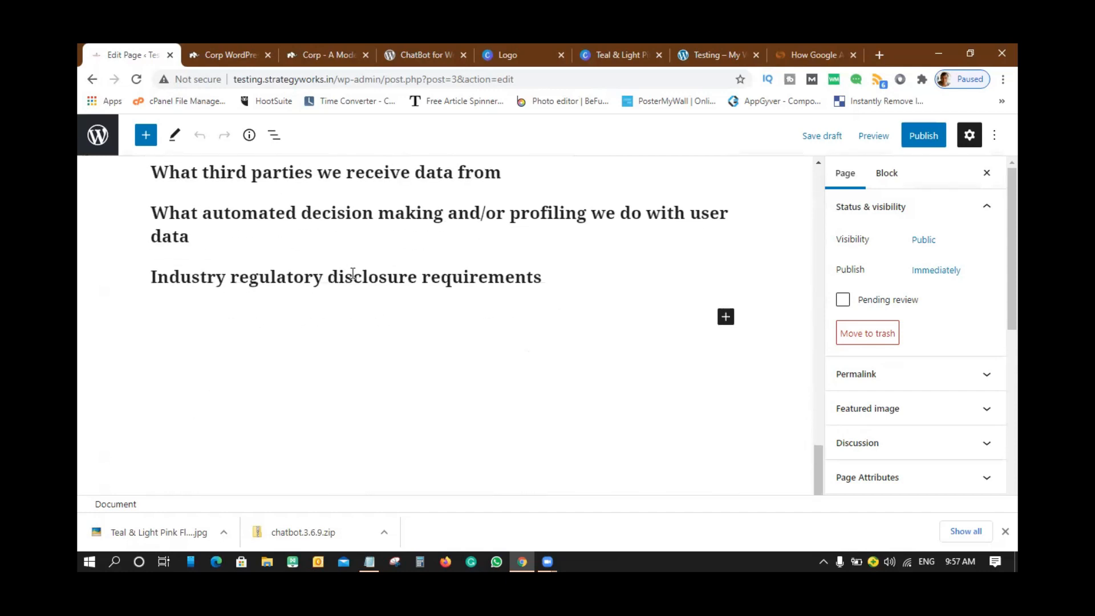
pyautogui.scroll(20, 352, 273)
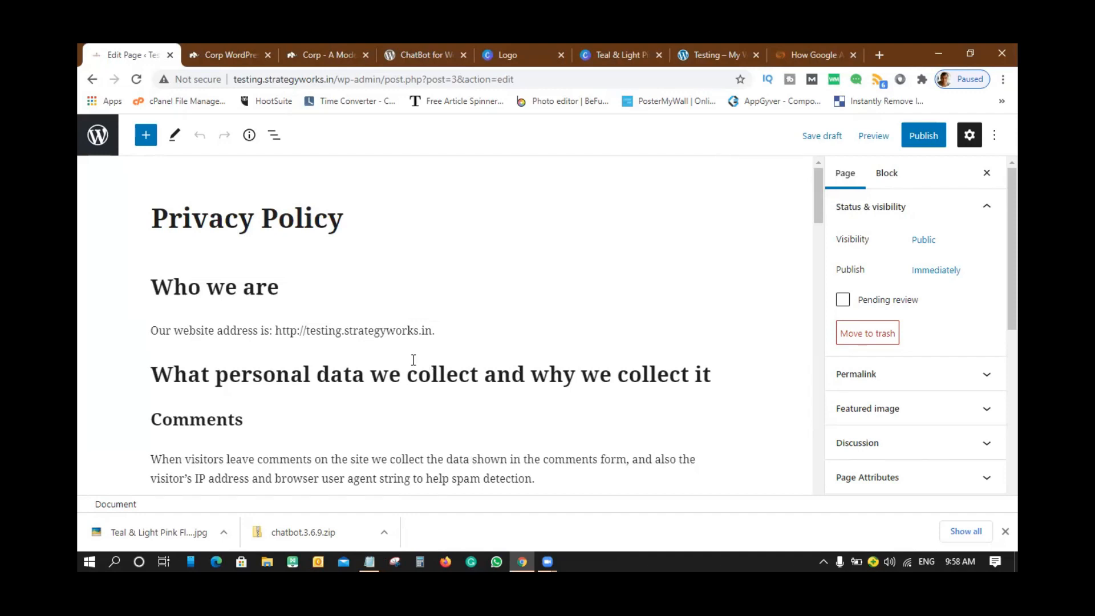
pyautogui.scroll(-6, 413, 359)
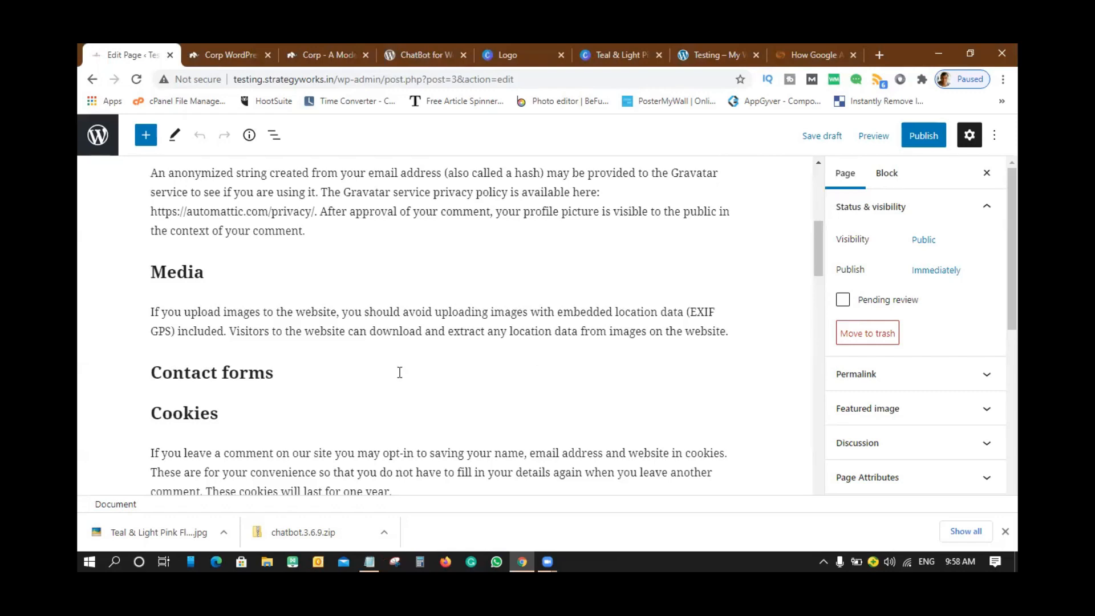
pyautogui.scroll(1, 606, 294)
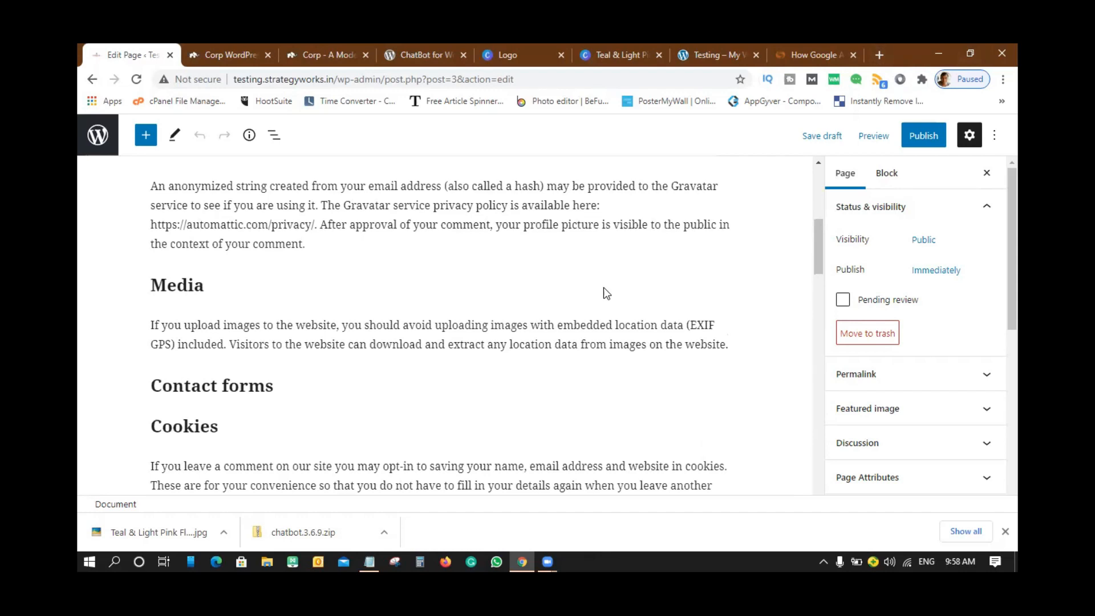
pyautogui.scroll(6, 606, 294)
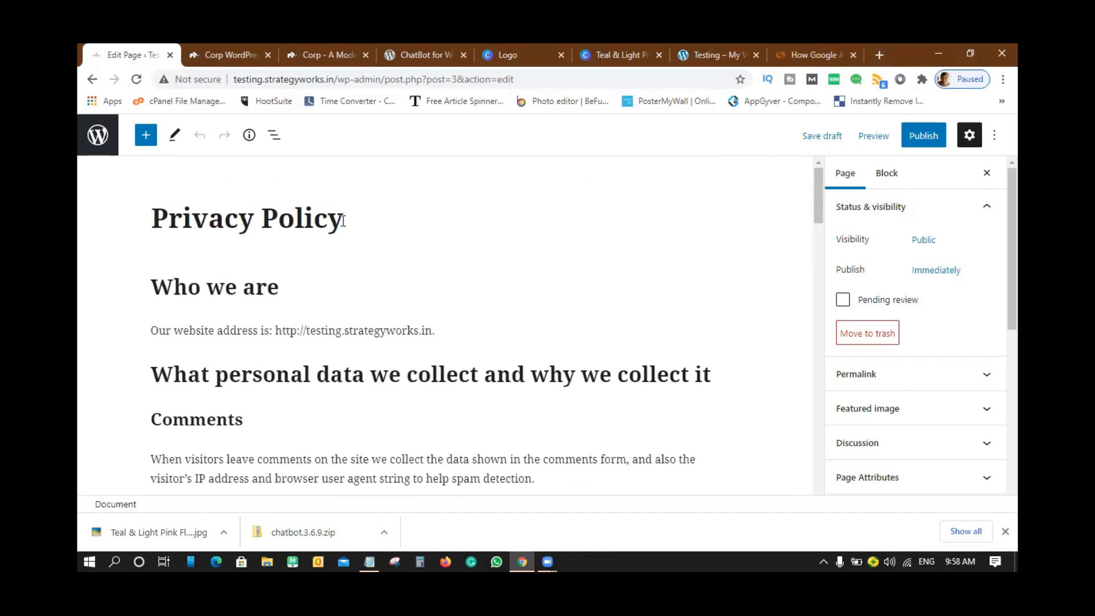
pyautogui.click(879, 55)
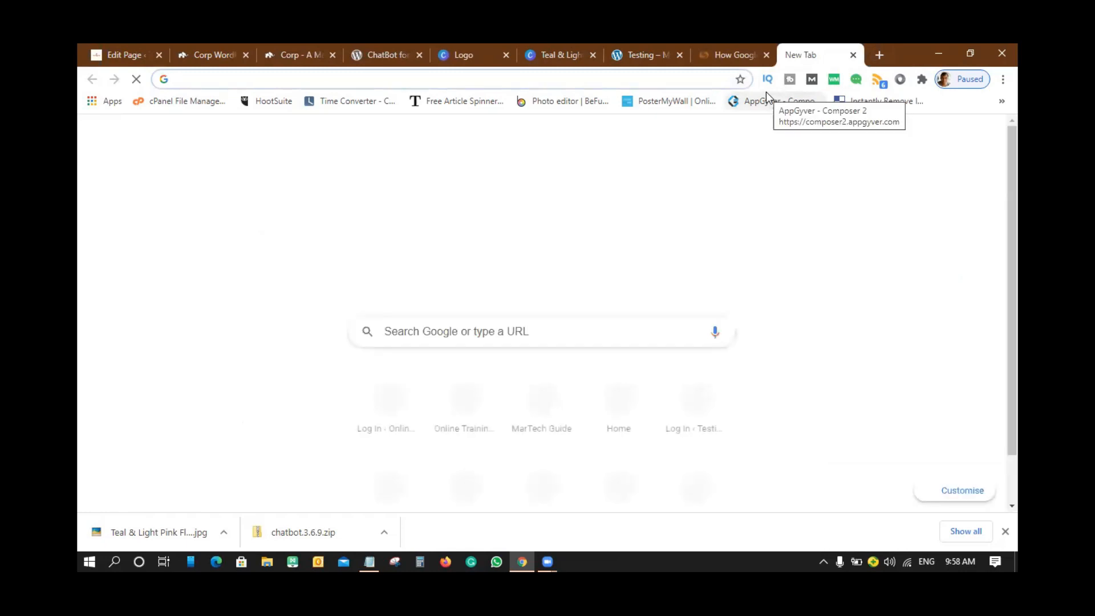
# - Search Google for 'privacy policy generator' and scroll through the results
pyautogui.write('priva')
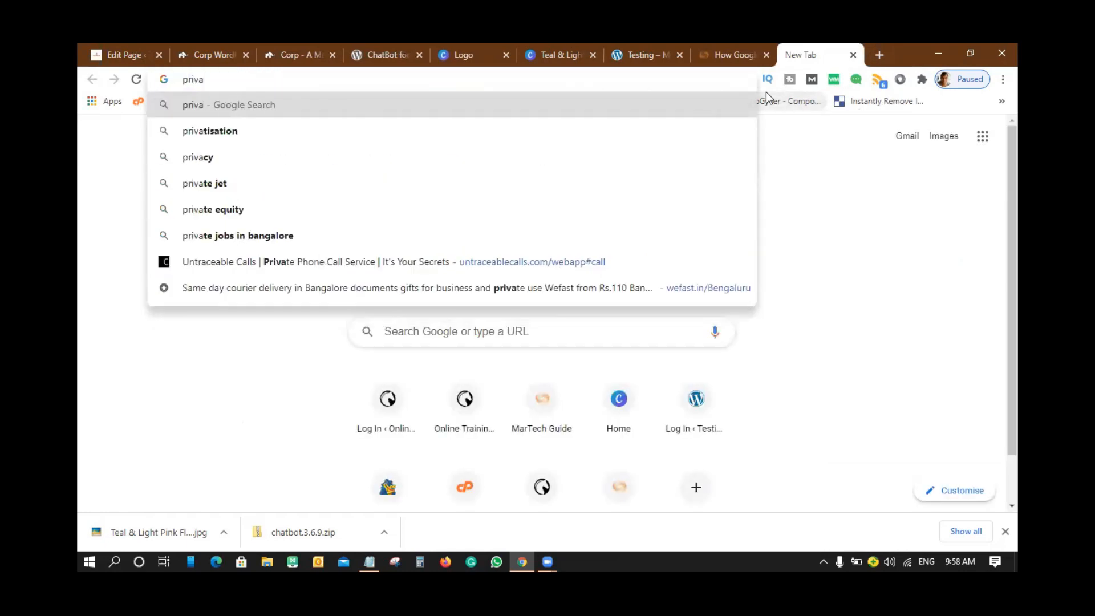
pyautogui.press('BackSpace')
pyautogui.press('BackSpace')
pyautogui.press('BackSpace')
pyautogui.write('ivacy policy')
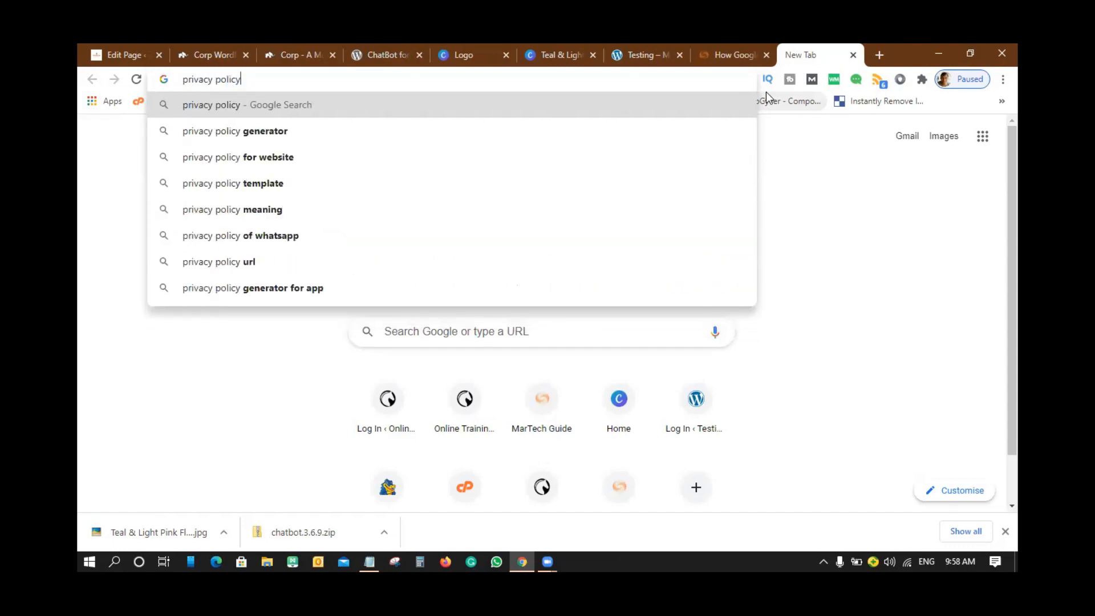
pyautogui.press('Down')
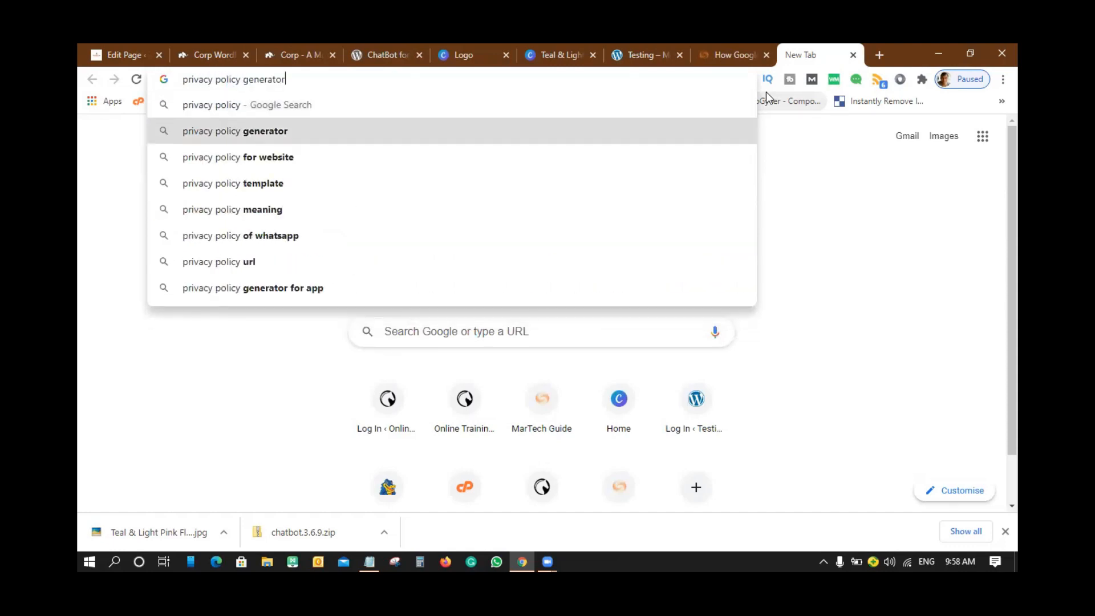
pyautogui.press('Return')
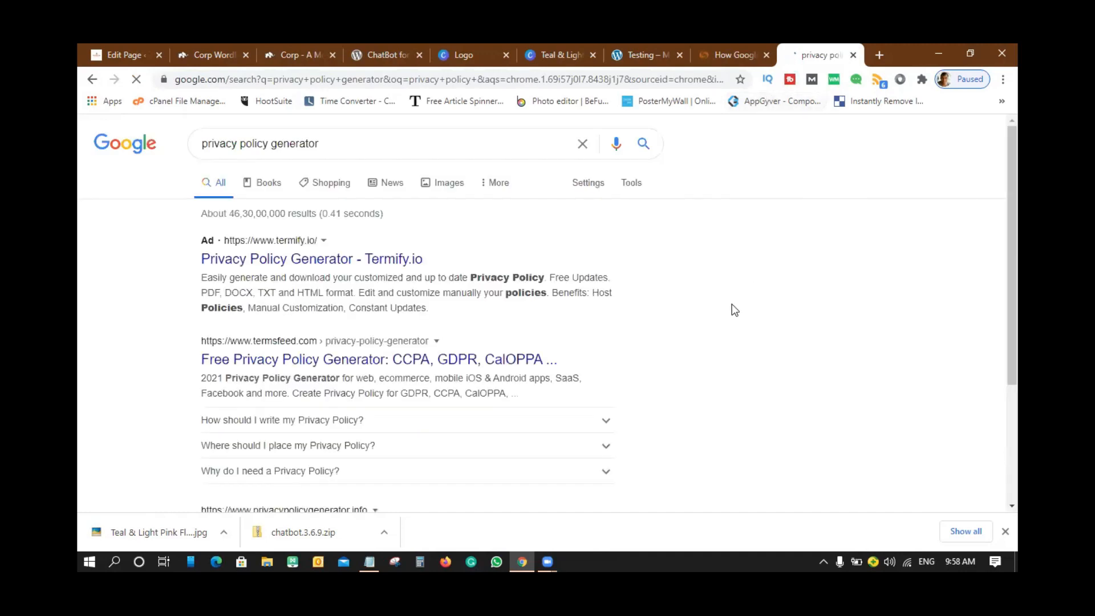
pyautogui.scroll(-2, 678, 296)
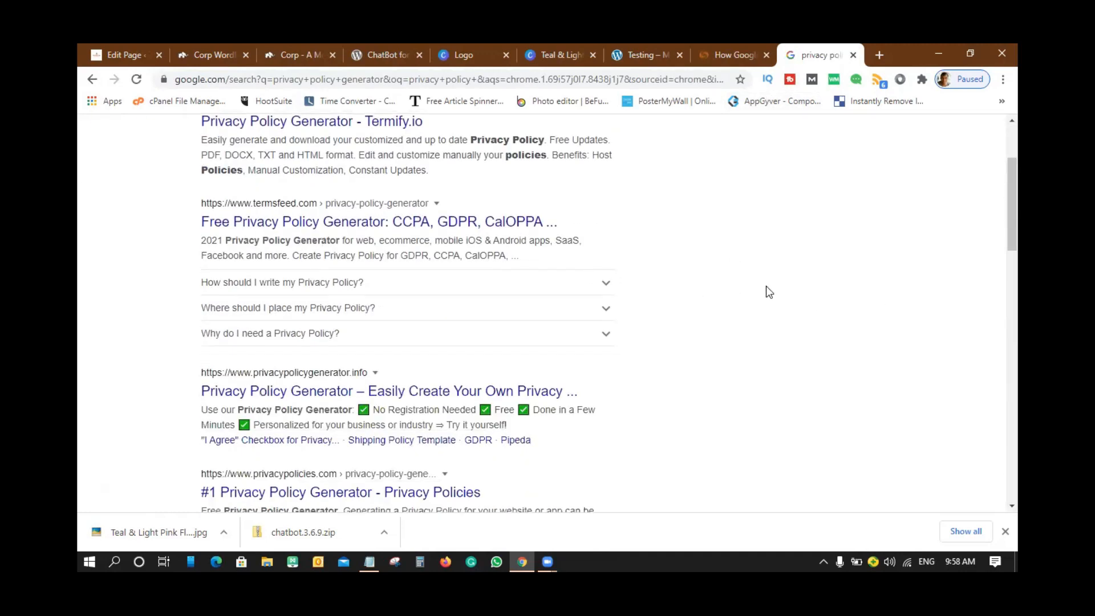
pyautogui.scroll(-1, 765, 285)
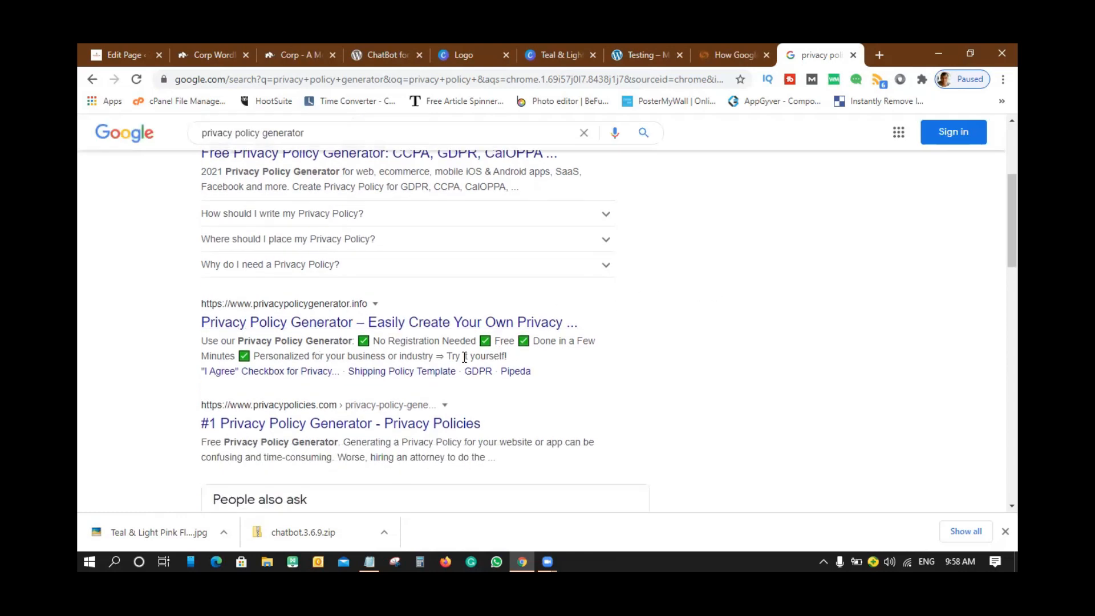
pyautogui.scroll(-2, 465, 357)
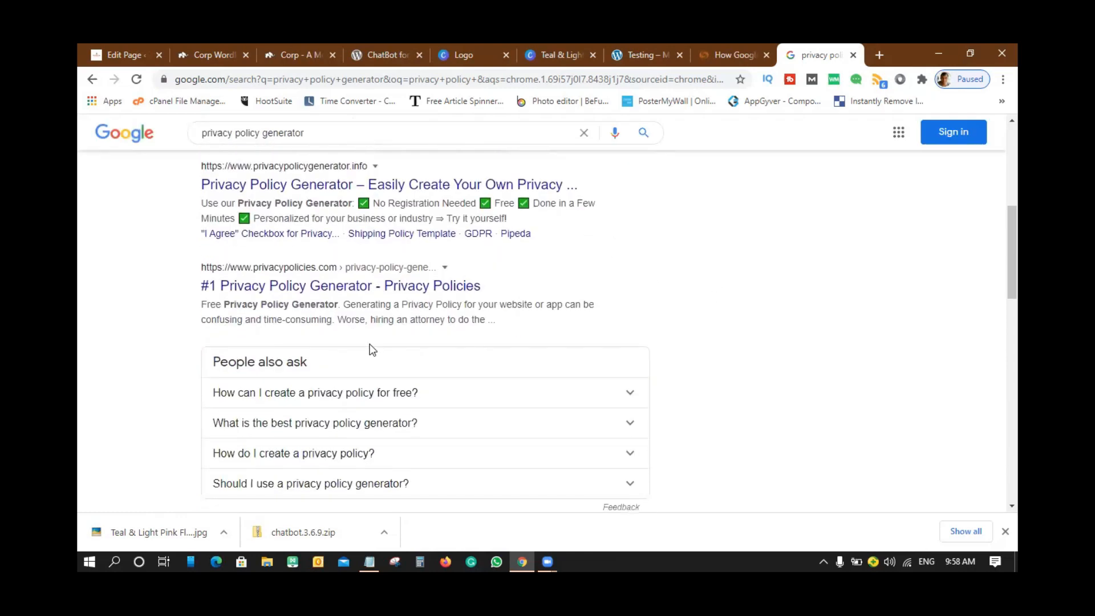
# - Open the privacypolicygenerator.info result and look over its form
pyautogui.click(332, 185)
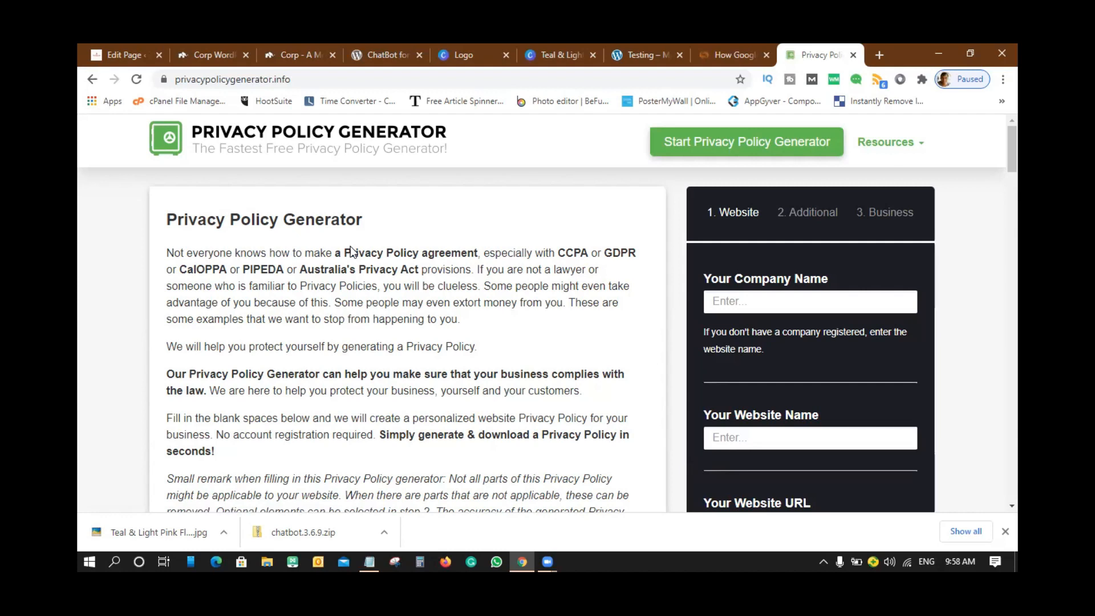
pyautogui.scroll(-2, 876, 259)
pyautogui.scroll(2, 876, 259)
pyautogui.scroll(-1, 819, 257)
pyautogui.scroll(-3, 817, 271)
pyautogui.scroll(1, 817, 276)
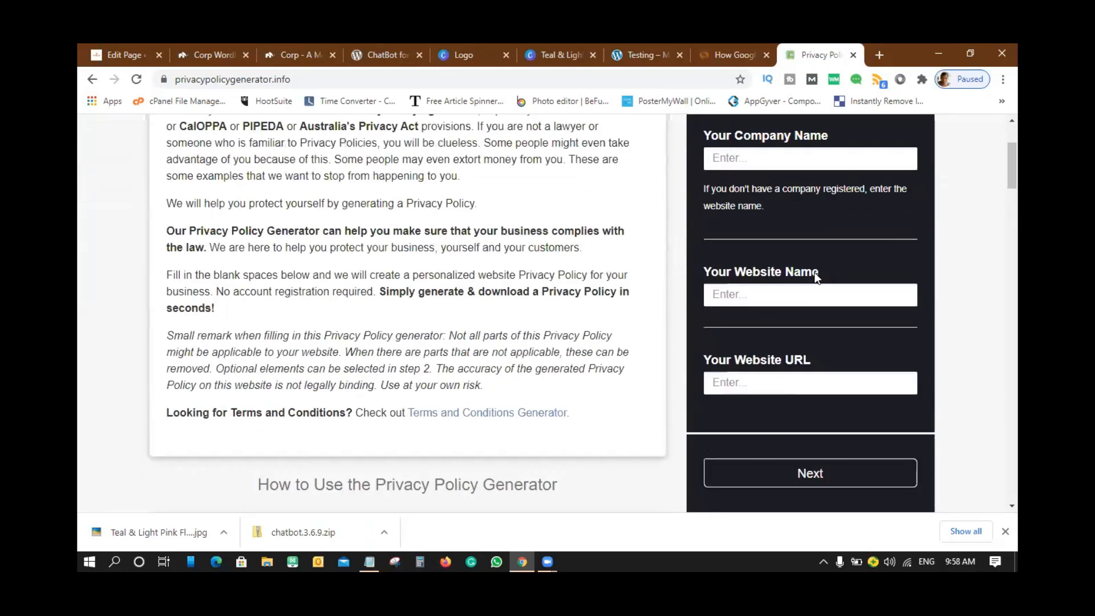
pyautogui.scroll(1, 820, 203)
pyautogui.scroll(1, 819, 202)
# - Enter company name Strategyworks and website name 'testing Labs'
pyautogui.click(777, 296)
pyautogui.write('Strategyworks')
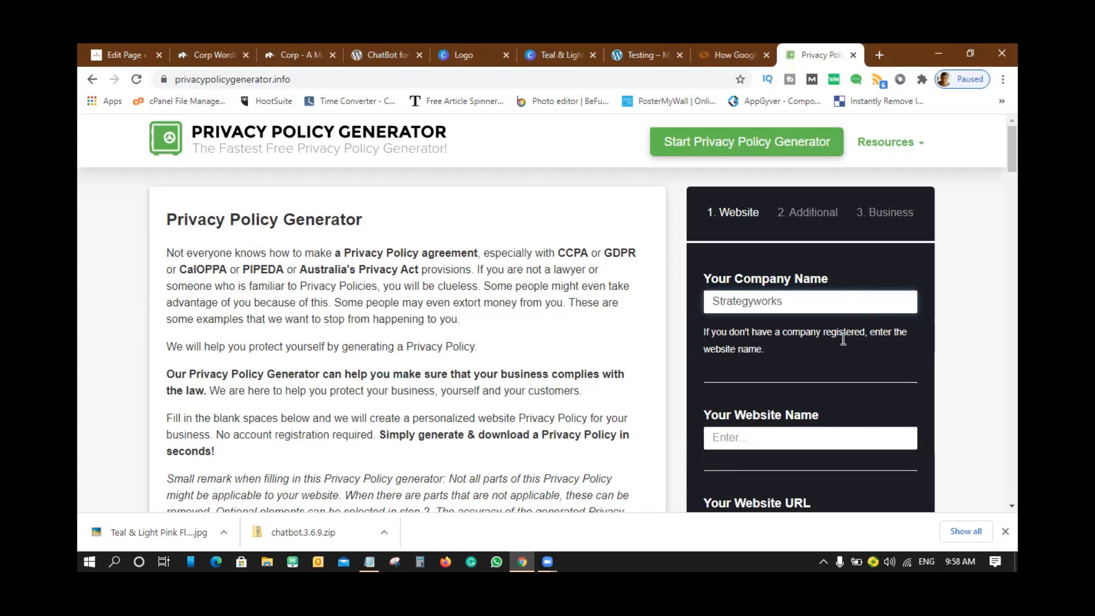
pyautogui.scroll(-2, 782, 311)
pyautogui.write('tes')
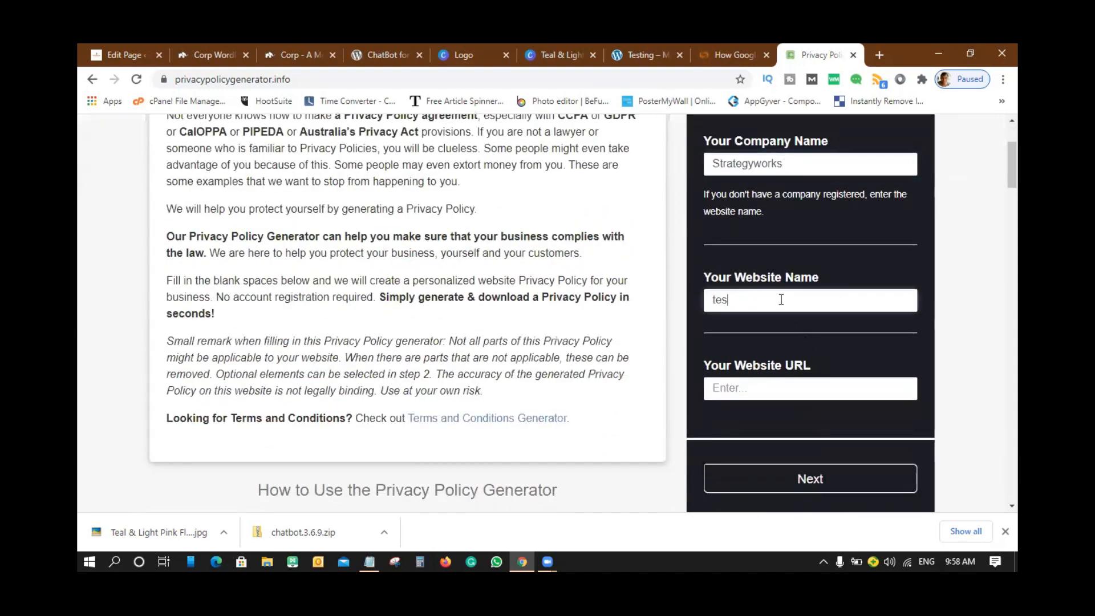
pyautogui.write('ting.strateyworks')
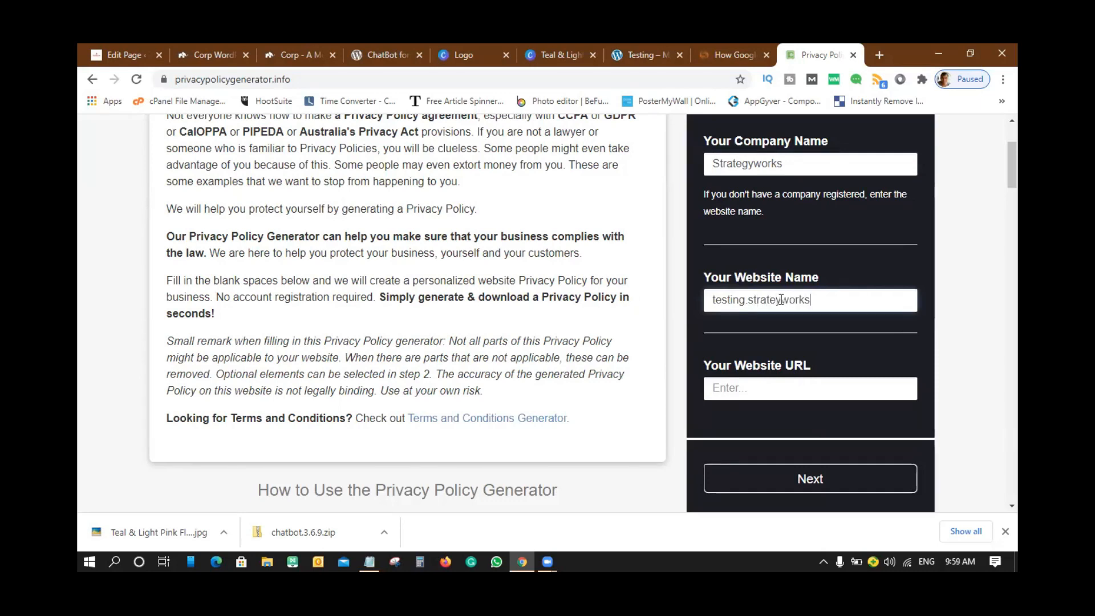
pyautogui.write('.in')
pyautogui.scroll(-2, 824, 299)
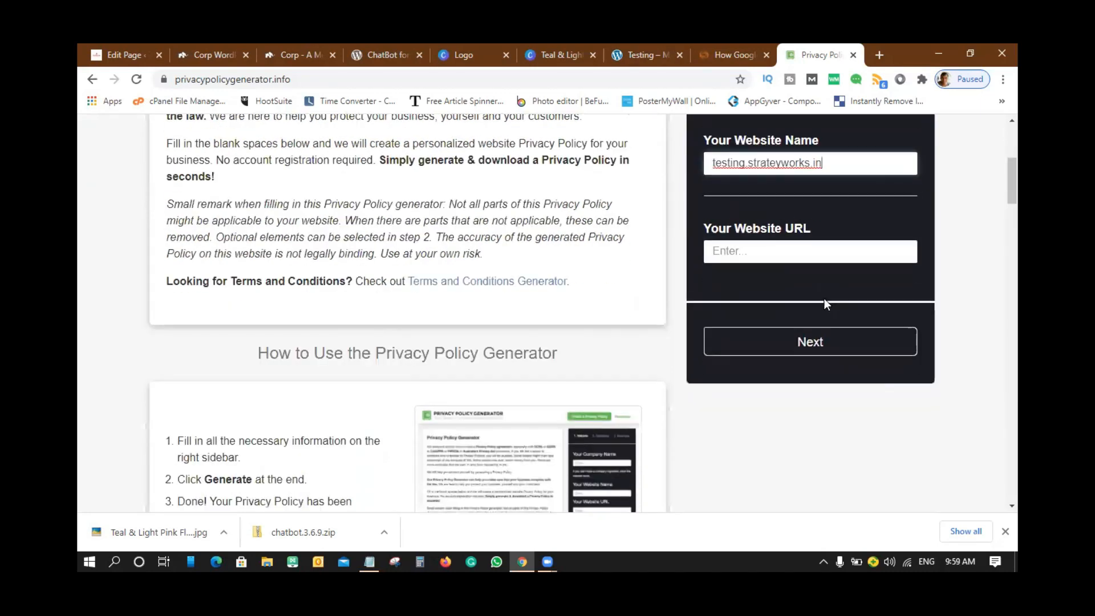
pyautogui.click(757, 255)
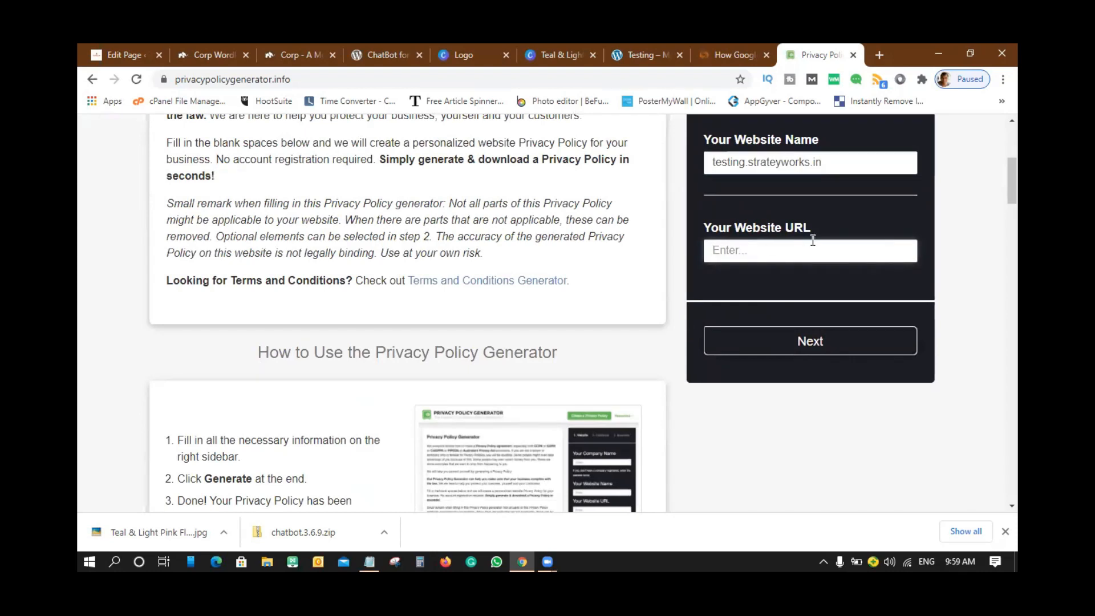
pyautogui.scroll(1, 812, 240)
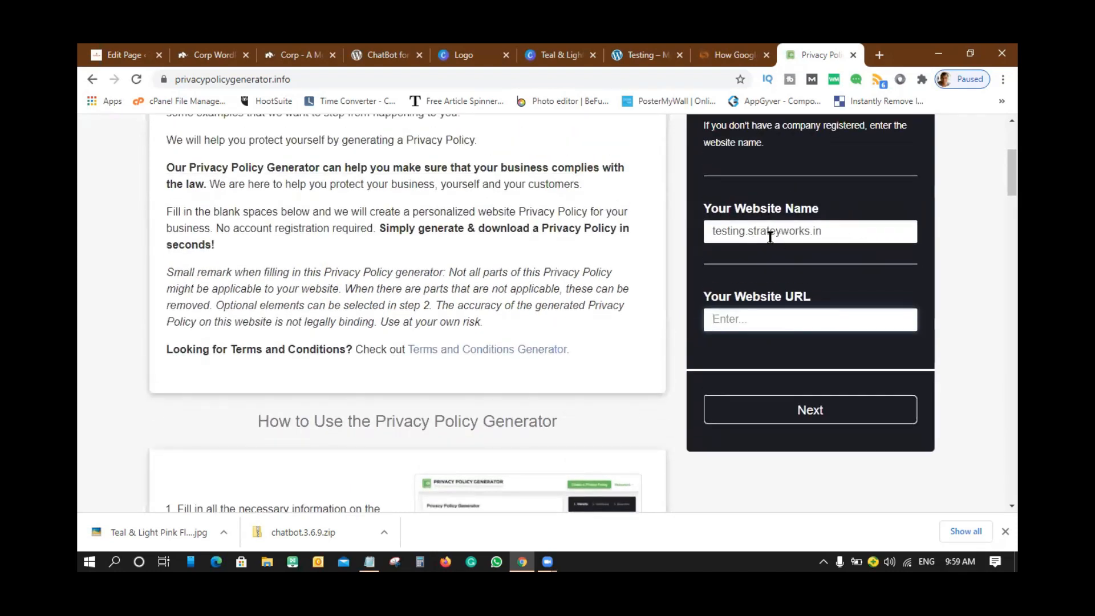
pyautogui.moveTo(745, 233); pyautogui.dragTo(899, 224)
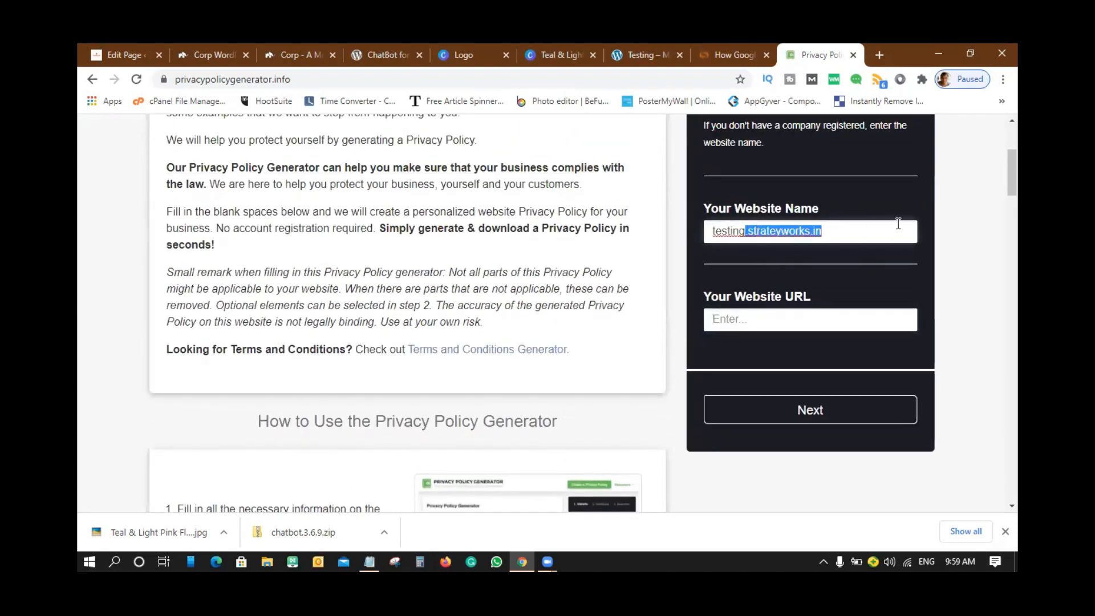
pyautogui.write('Labs')
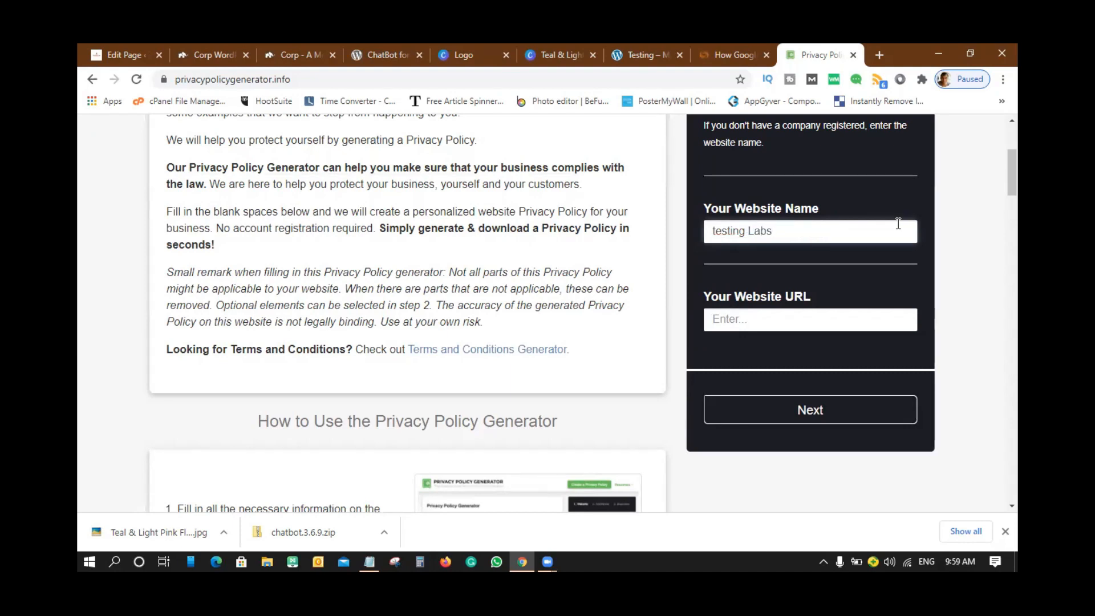
# - Copy the site URL from the WordPress tab into Website URL and continue
pyautogui.click(122, 55)
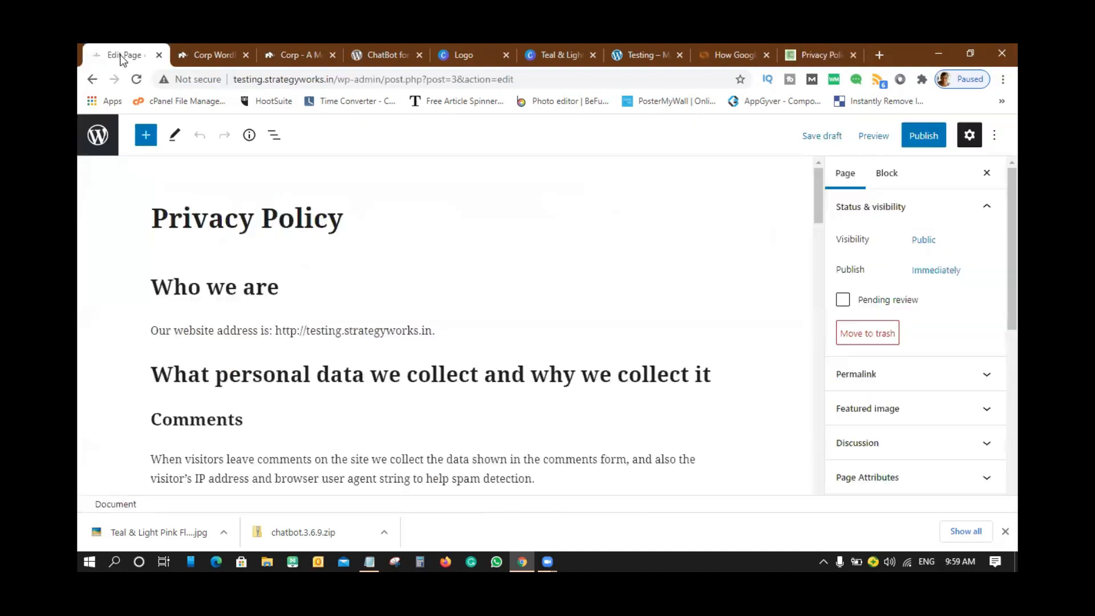
pyautogui.moveTo(333, 80); pyautogui.dragTo(238, 93)
pyautogui.hotkey('ctrl', 'c')
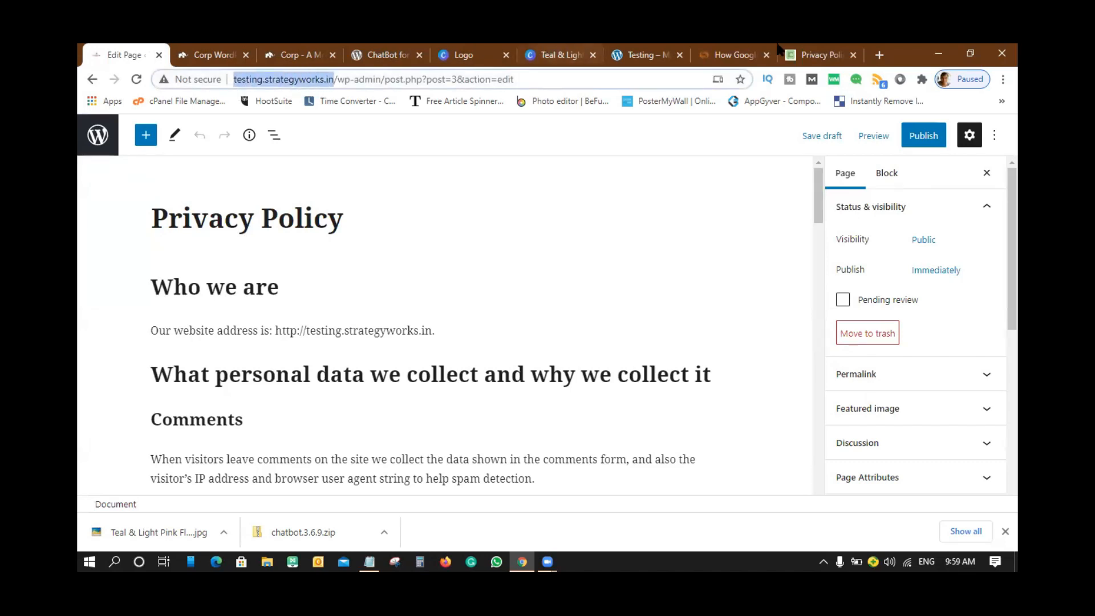
pyautogui.click(804, 54)
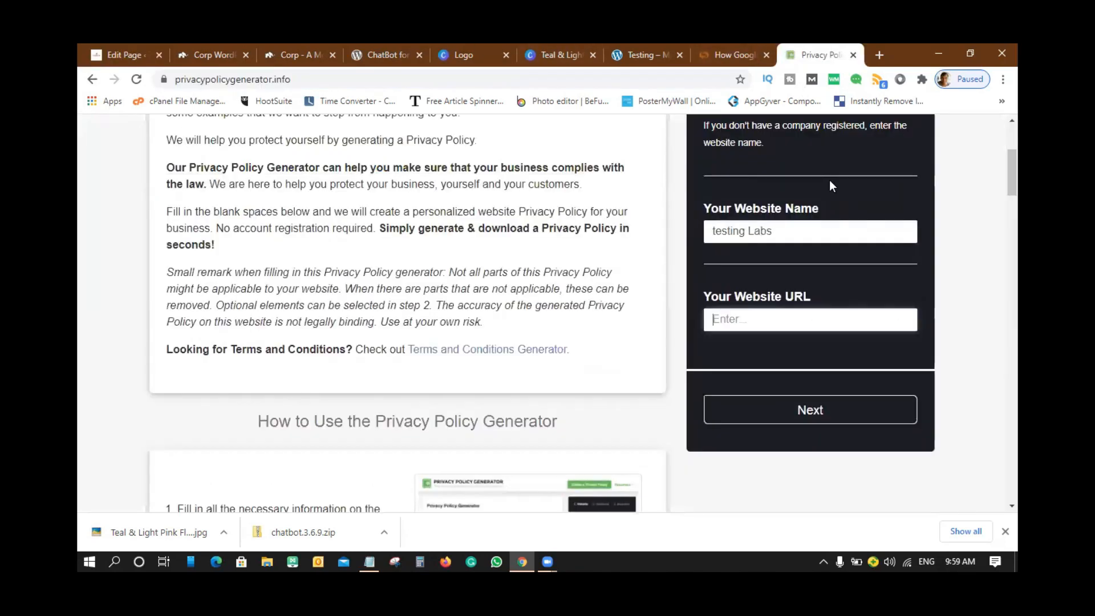
pyautogui.click(760, 327)
pyautogui.hotkey('ctrl', 'v')
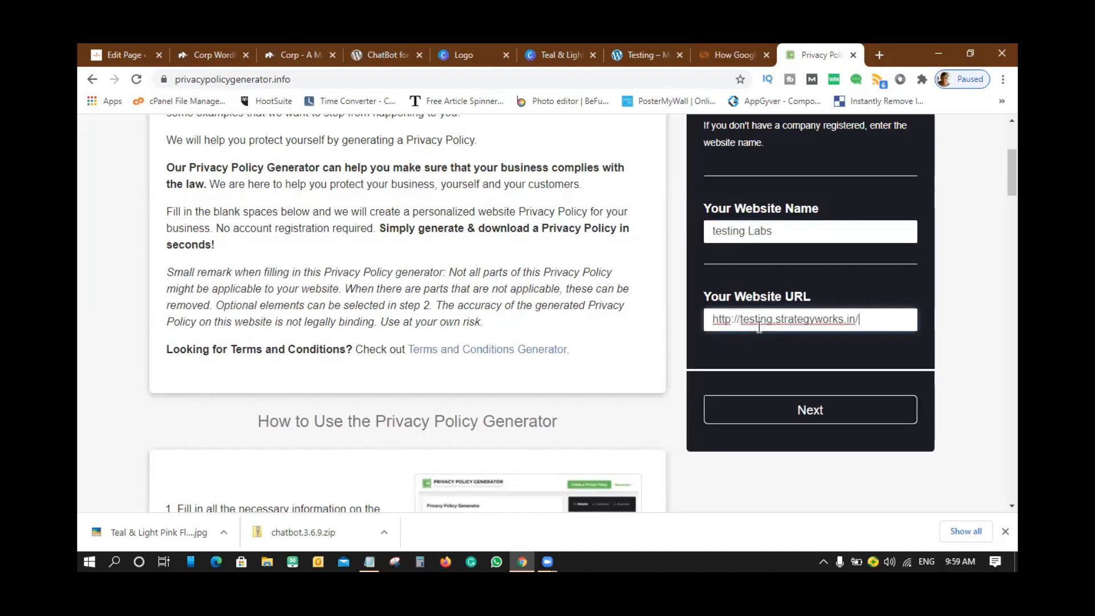
pyautogui.click(817, 409)
# - Answer Yes to cookies and Google AdSense, then advance to Business details
pyautogui.scroll(1, 822, 348)
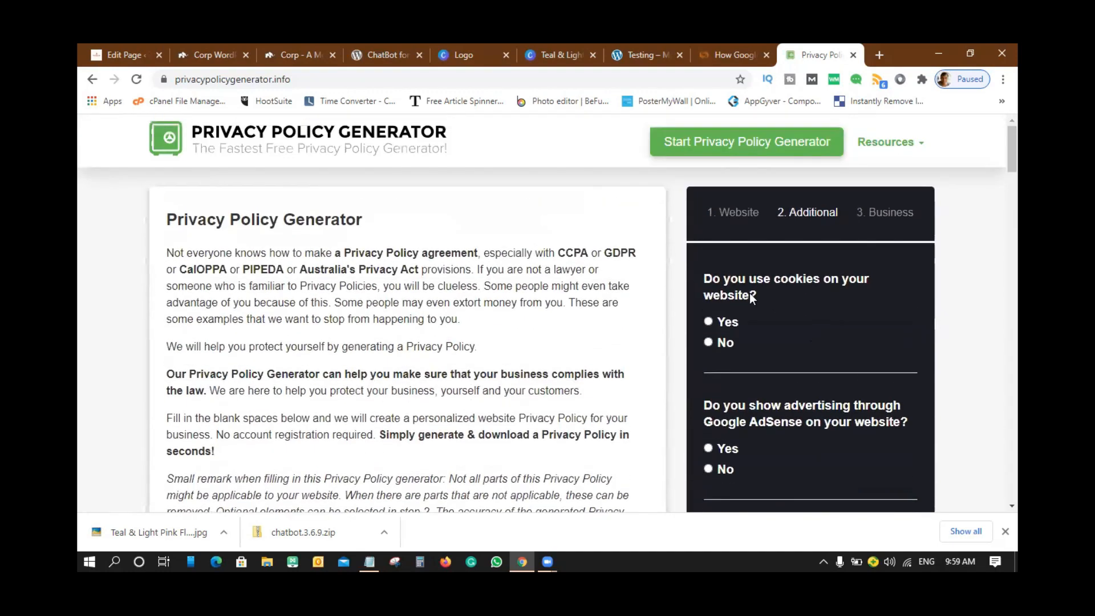
pyautogui.click(708, 323)
pyautogui.scroll(-2, 835, 316)
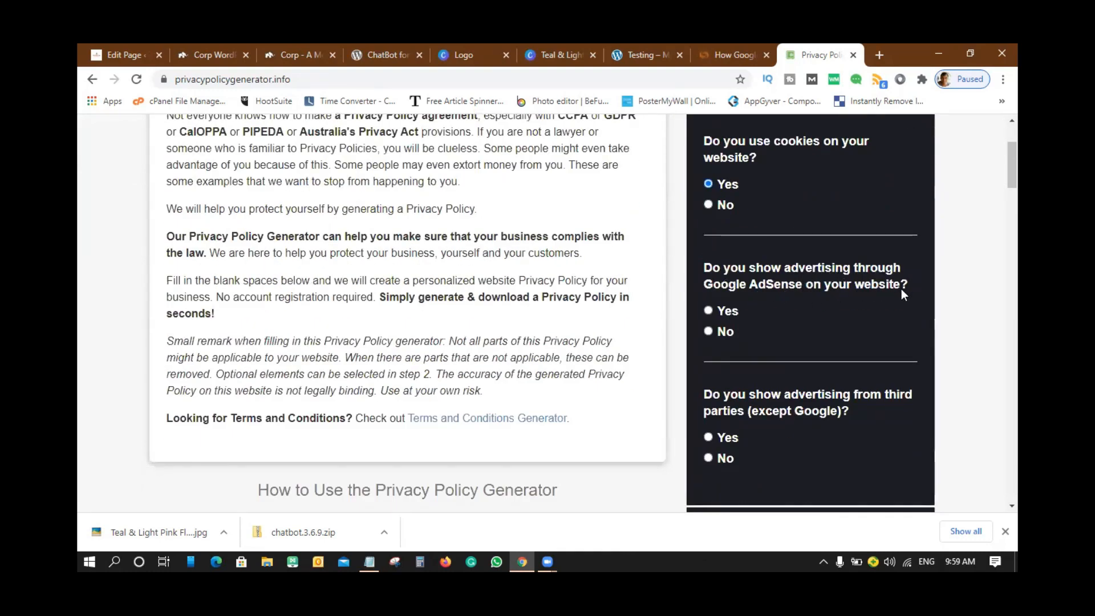
pyautogui.click(707, 310)
pyautogui.scroll(-2, 843, 315)
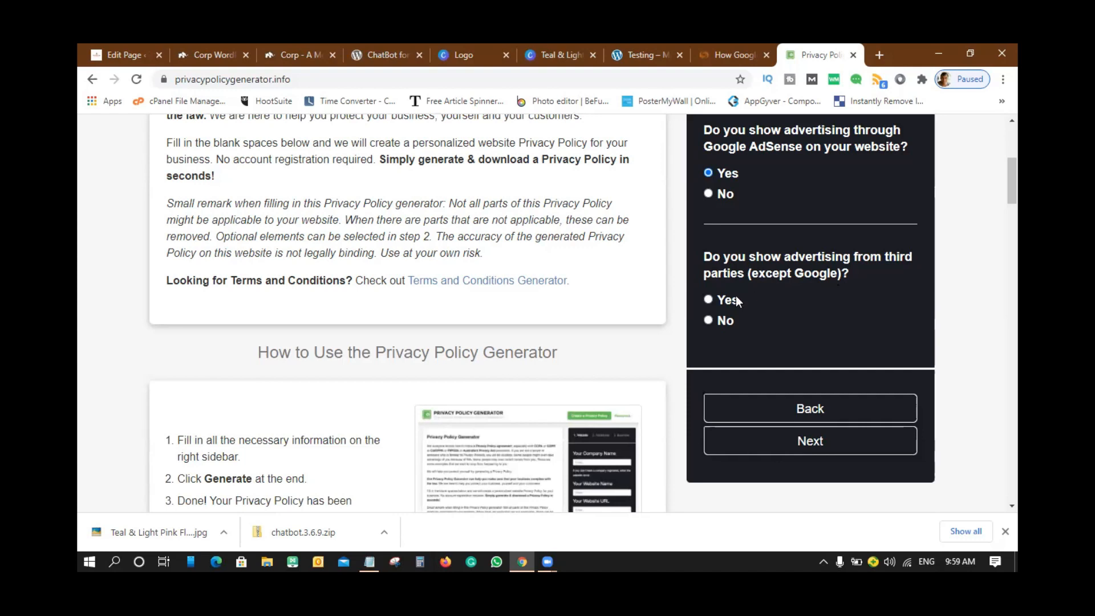
pyautogui.click(819, 446)
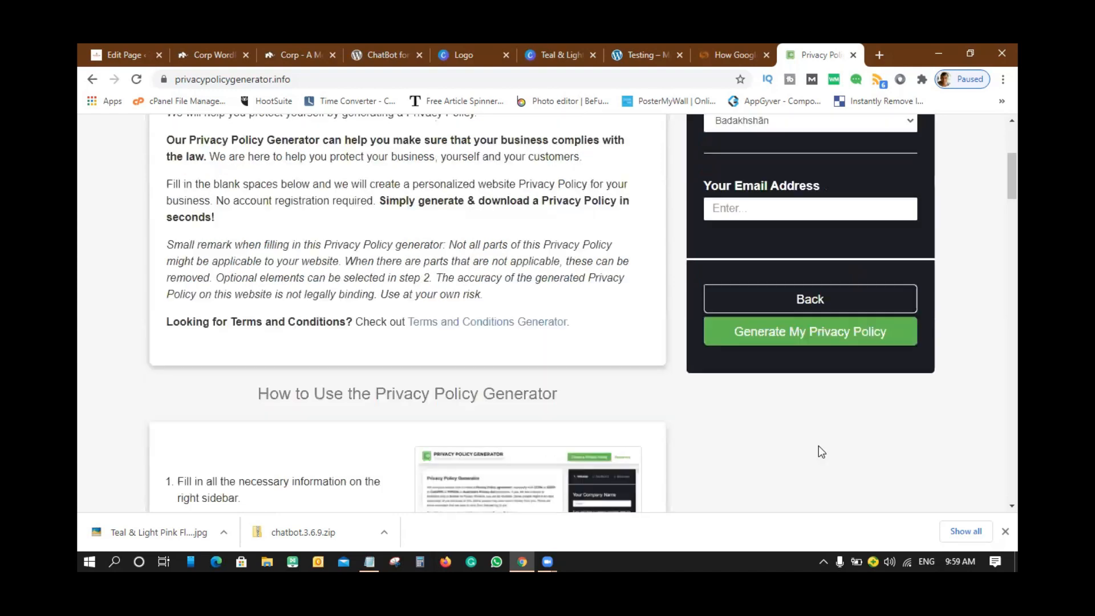
# - Choose India and Karnataka, enter the contact e-mail, and generate the privacy policy
pyautogui.scroll(1, 821, 258)
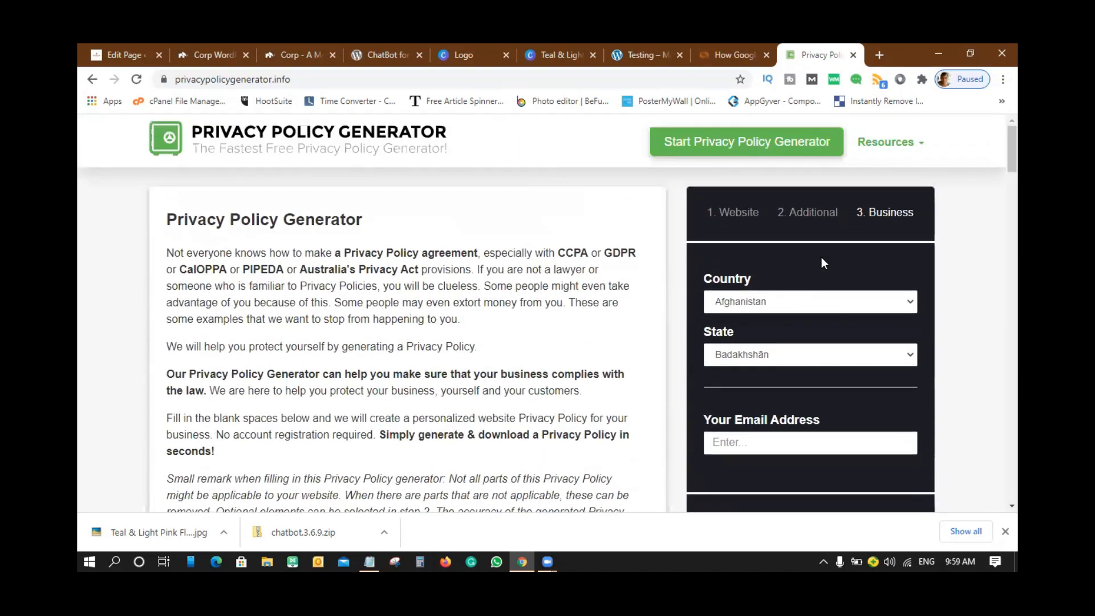
pyautogui.click(788, 301)
pyautogui.write('in')
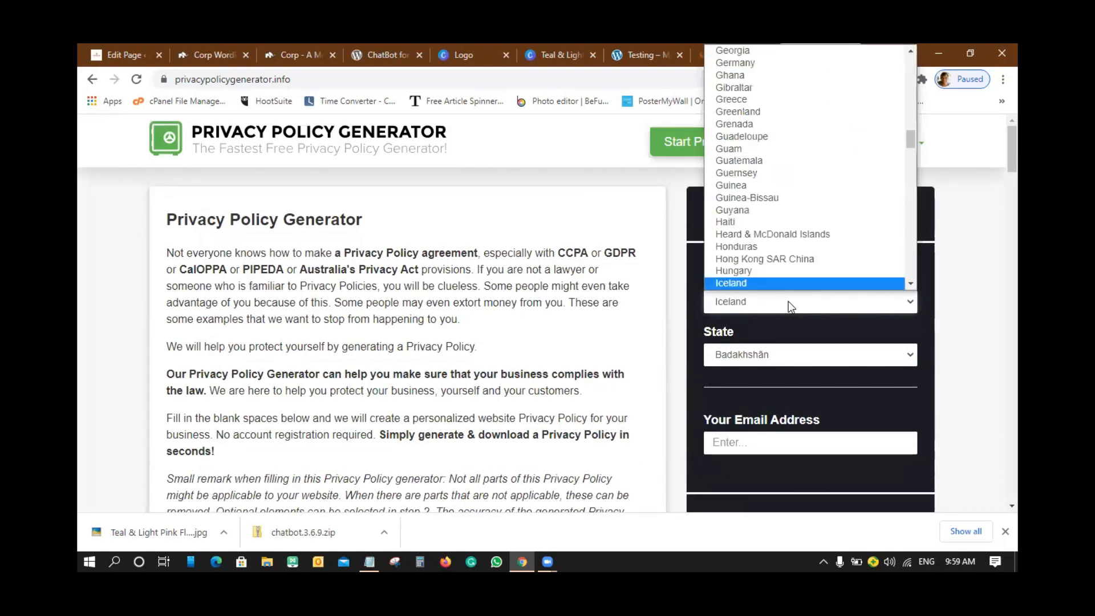
pyautogui.click(749, 284)
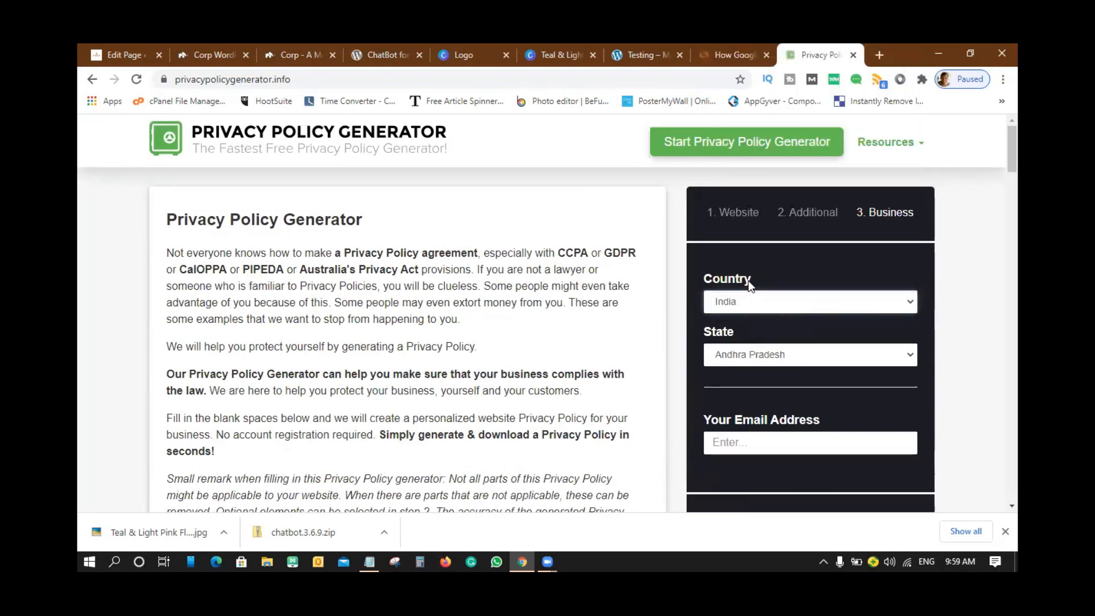
pyautogui.click(828, 358)
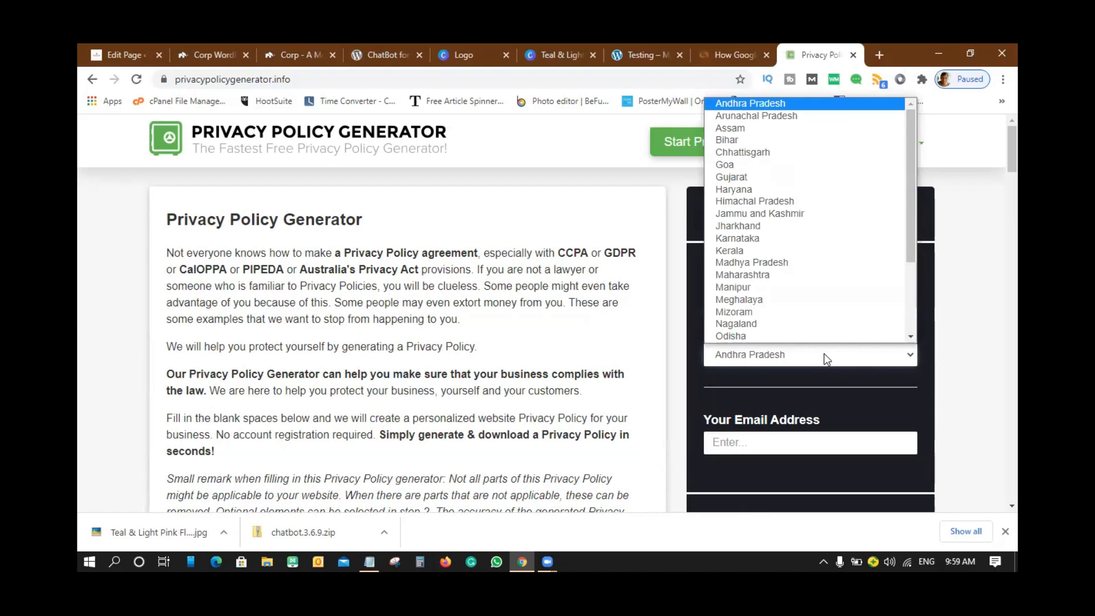
pyautogui.write('ka')
pyautogui.scroll(-1, 807, 337)
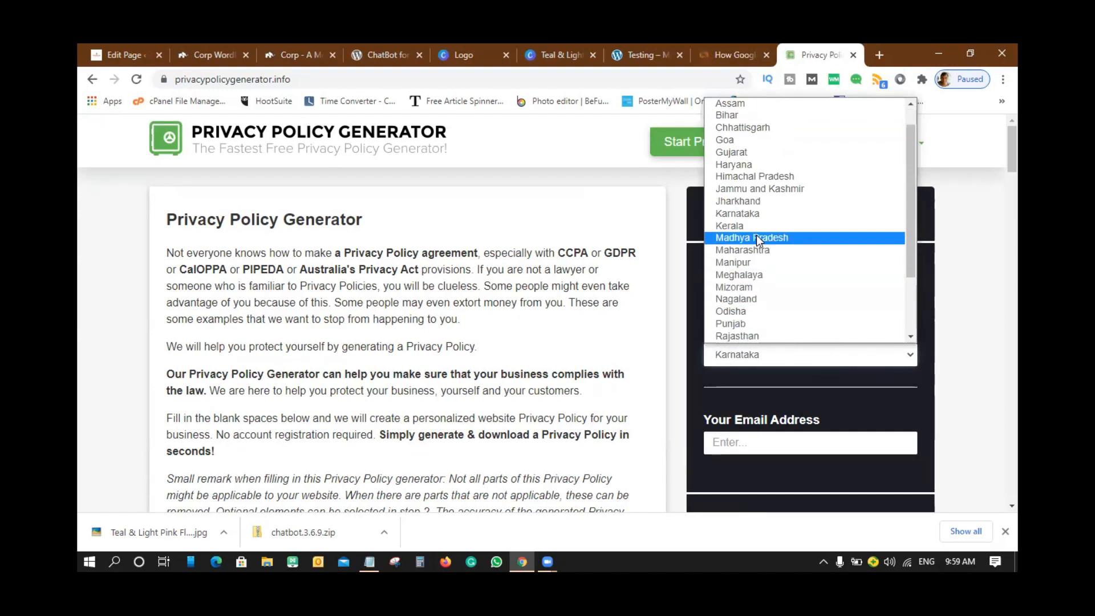
pyautogui.click(744, 211)
pyautogui.scroll(-1, 836, 421)
pyautogui.click(769, 374)
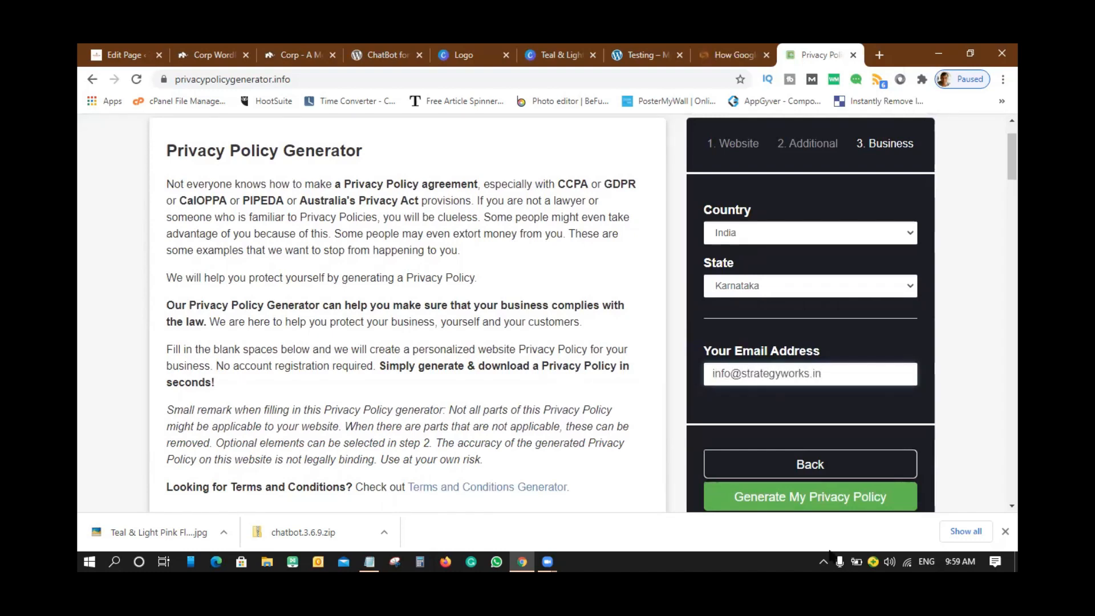
pyautogui.click(797, 498)
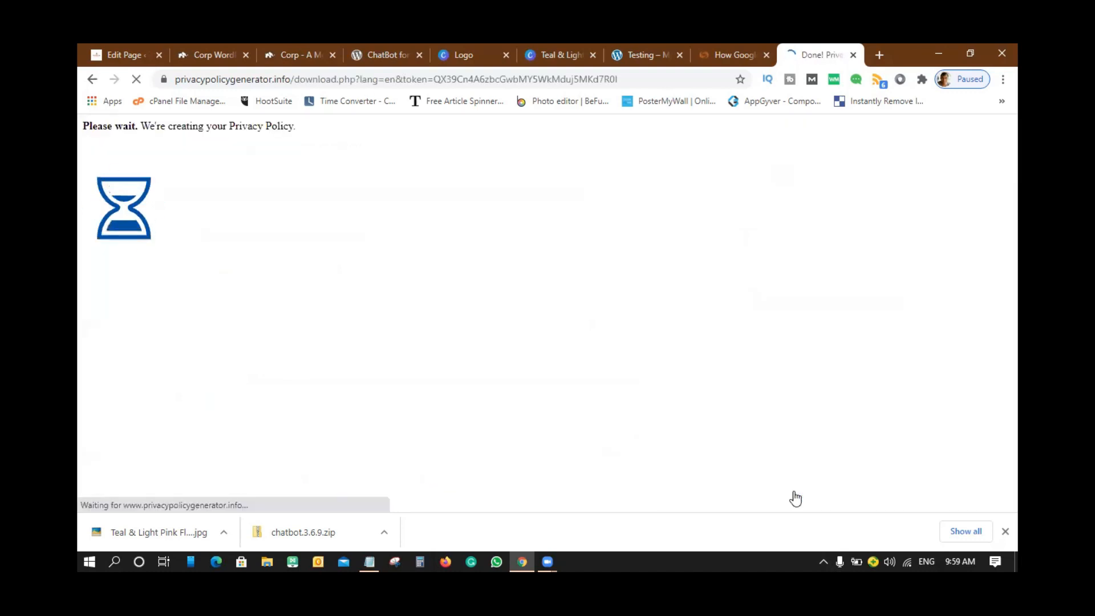
# - Copy the finished Strategyworks policy text to the clipboard and return to the WordPress tab
pyautogui.scroll(-5, 796, 499)
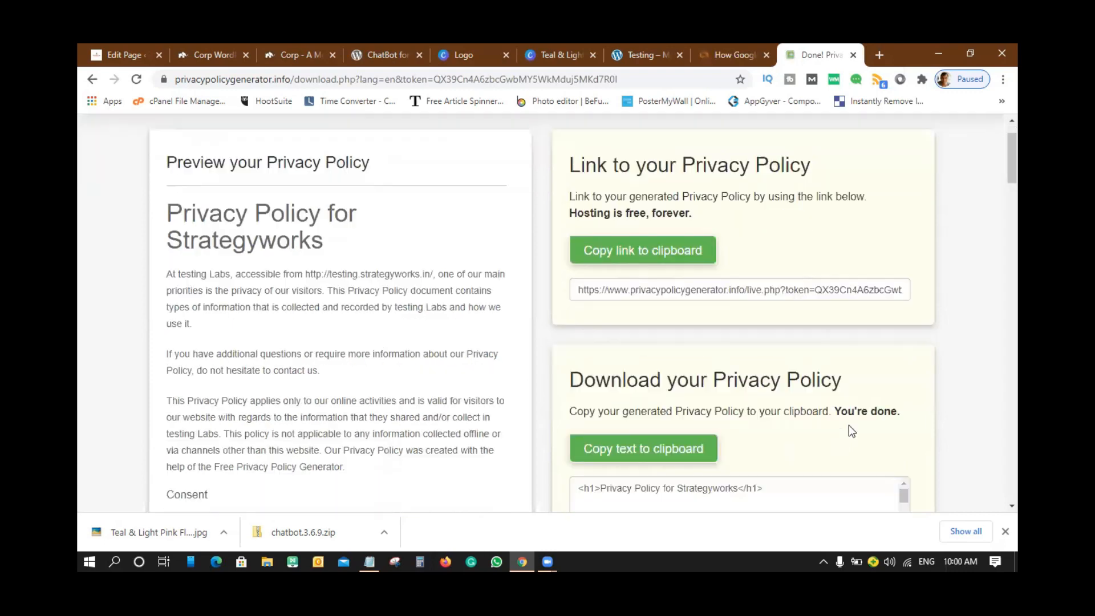
pyautogui.scroll(4, 734, 251)
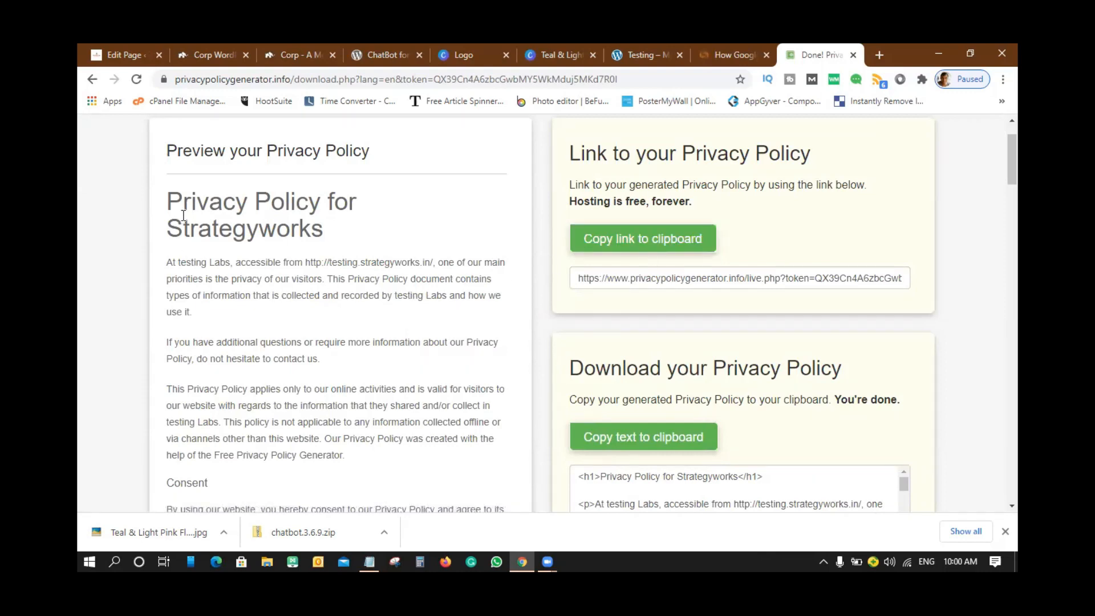
pyautogui.scroll(-10, 221, 236)
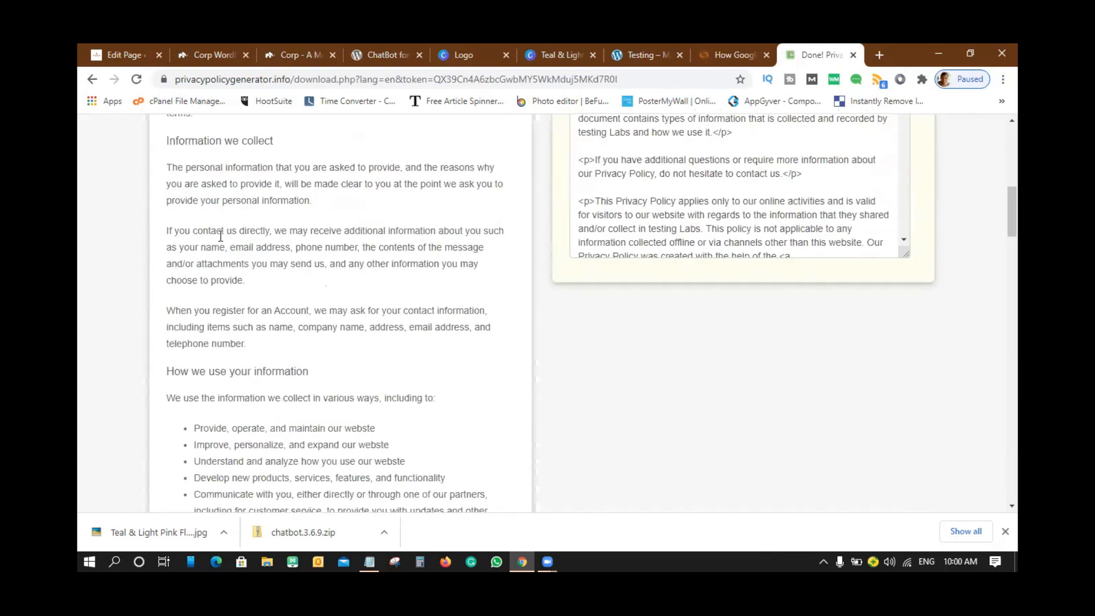
pyautogui.scroll(10, 261, 288)
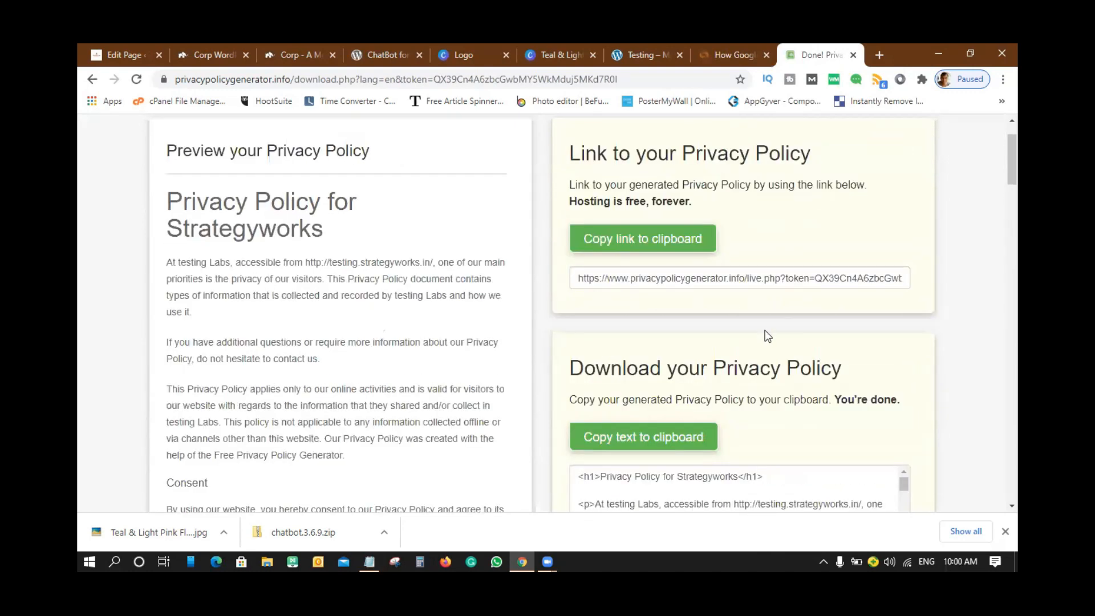
pyautogui.scroll(-2, 765, 335)
pyautogui.click(639, 306)
pyautogui.scroll(-1, 810, 300)
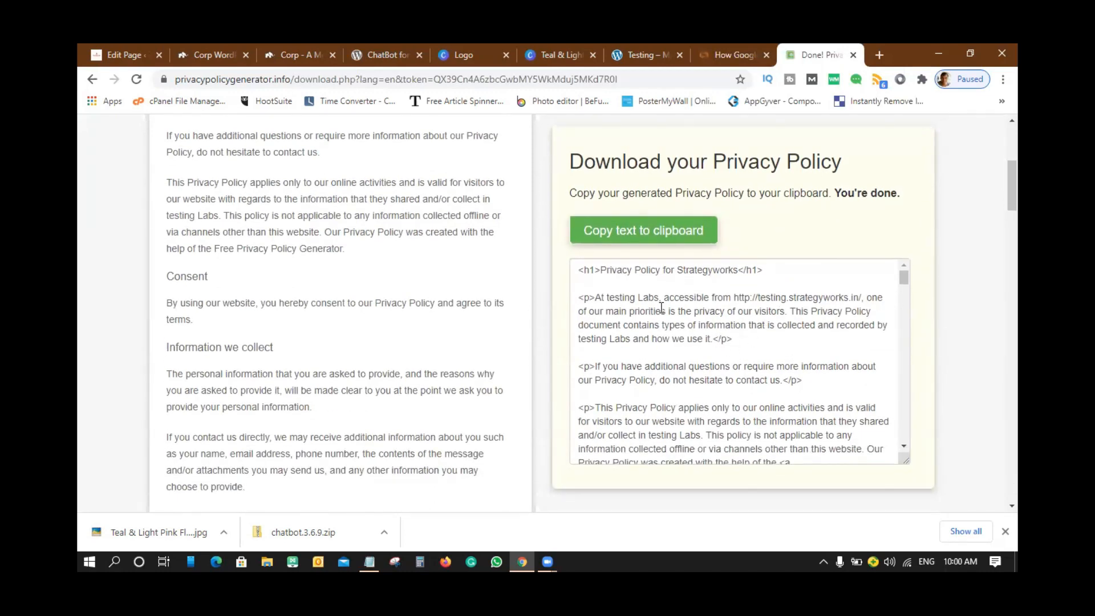
pyautogui.moveTo(576, 264); pyautogui.dragTo(867, 394)
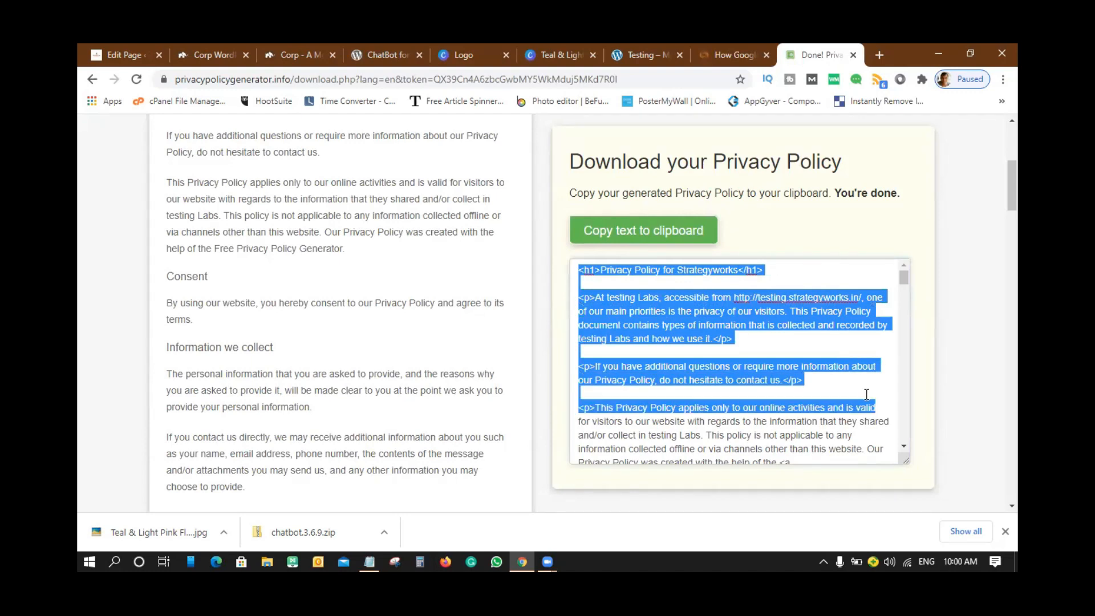
pyautogui.click(632, 231)
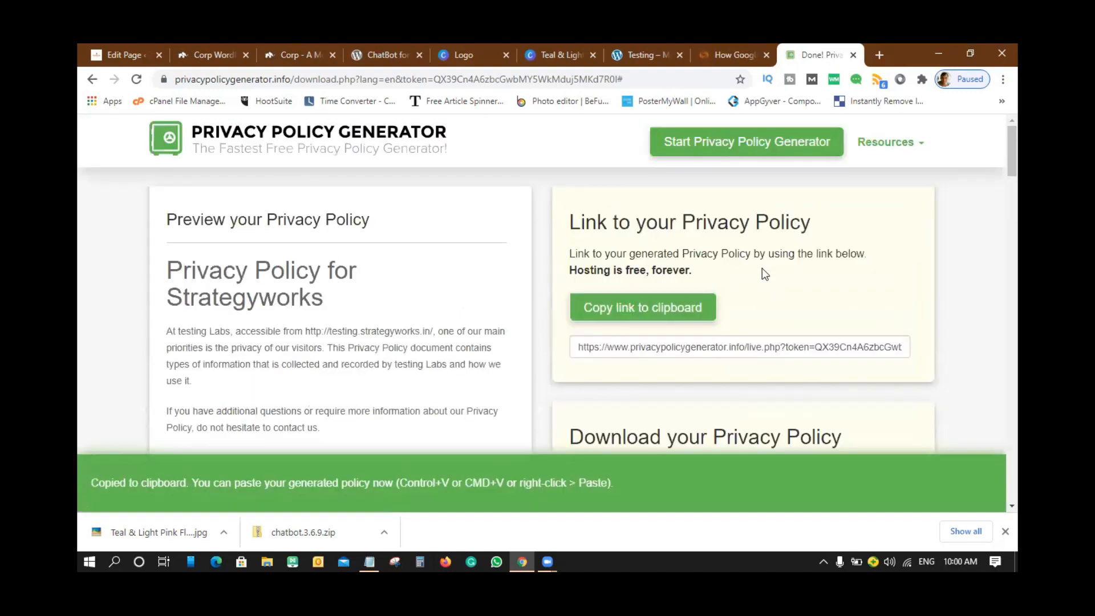
pyautogui.click(129, 52)
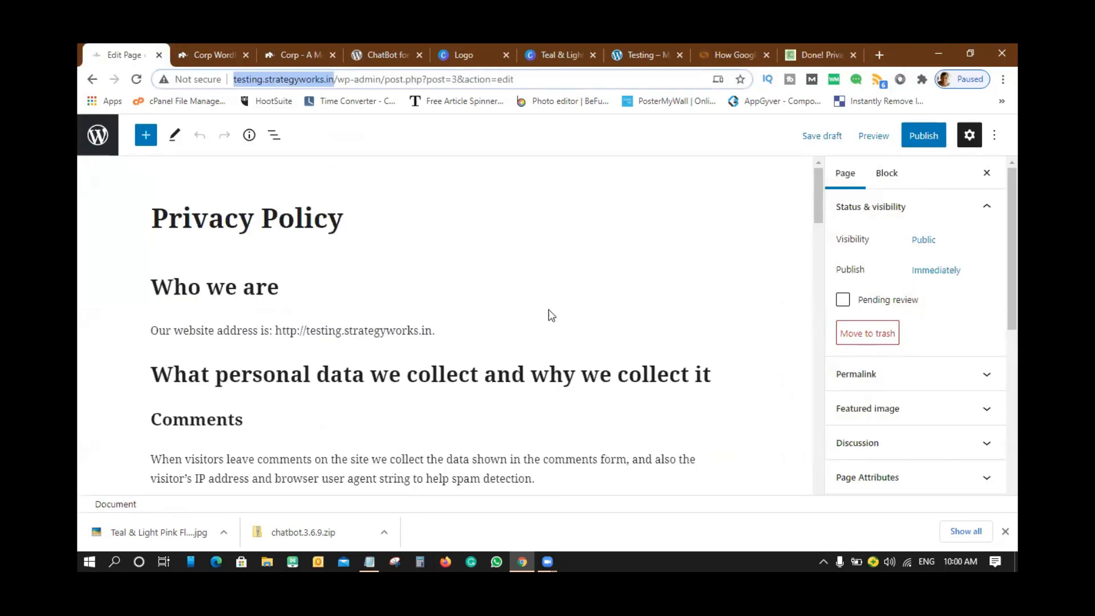
# - Click into the Who we are heading and show the page settings sidebar
pyautogui.scroll(-3, 727, 277)
pyautogui.scroll(3, 727, 278)
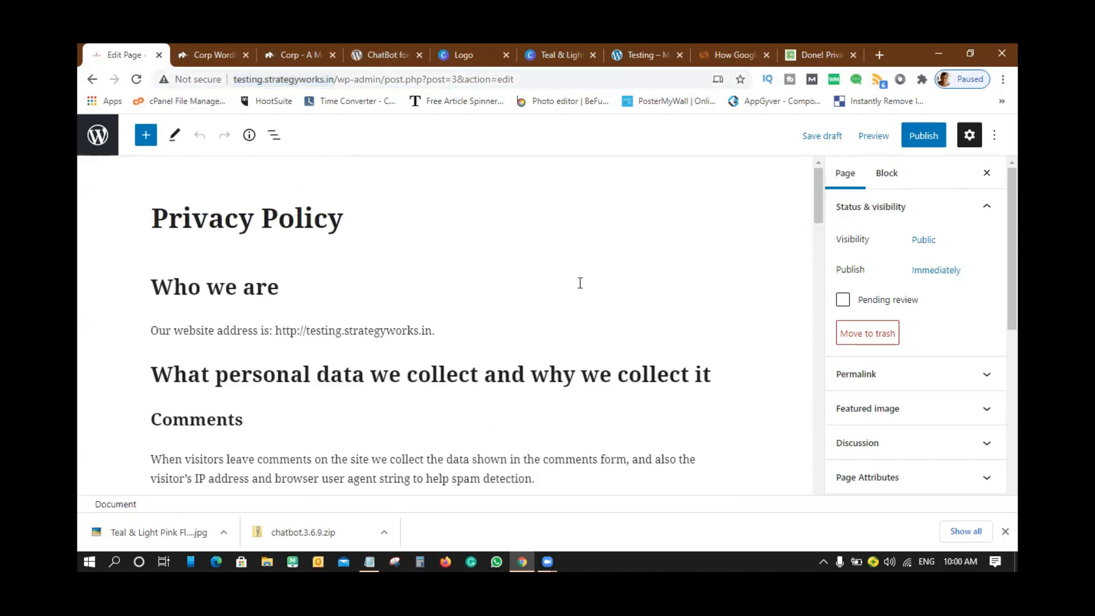
pyautogui.click(328, 321)
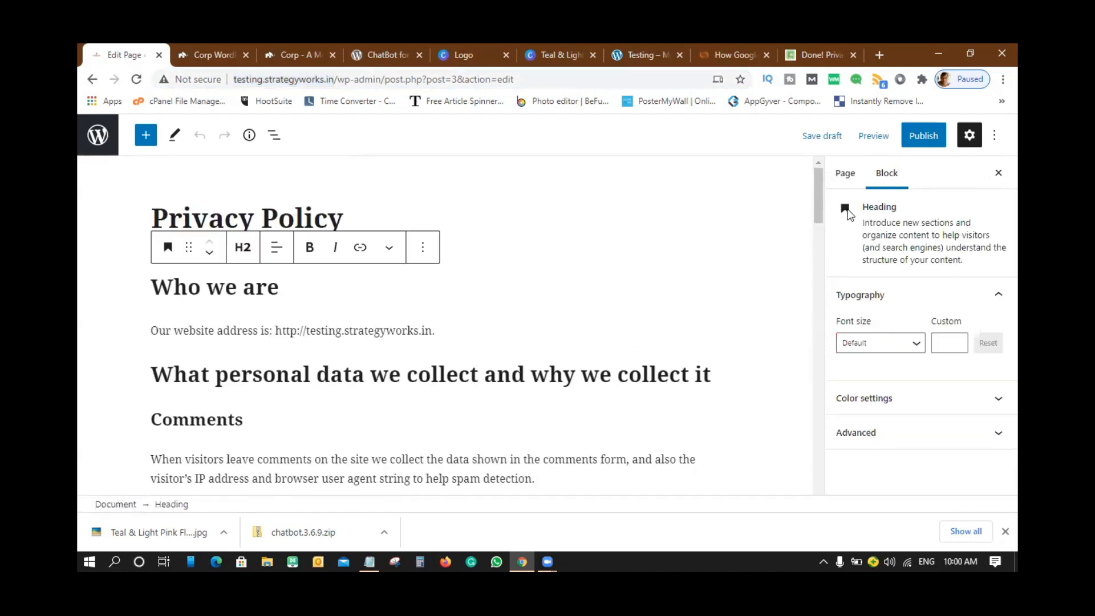
pyautogui.click(847, 175)
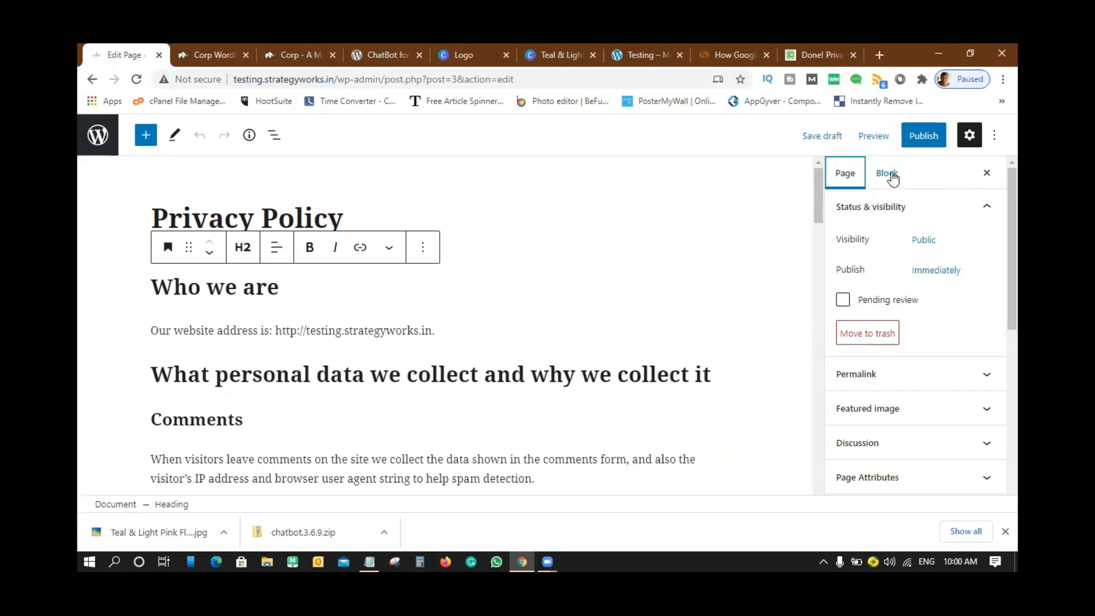
pyautogui.scroll(-10, 575, 332)
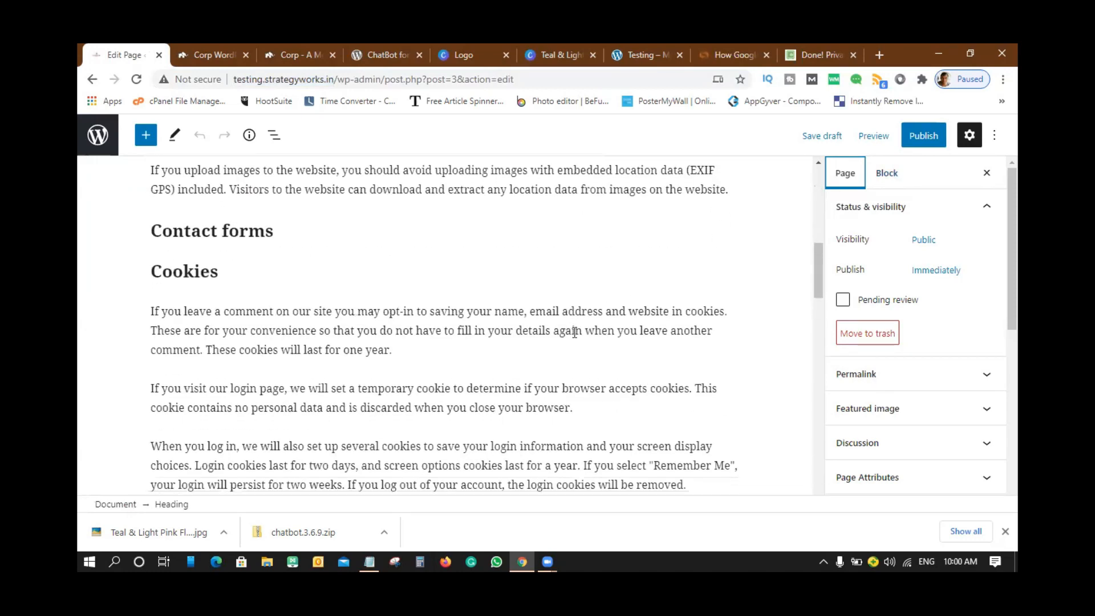
pyautogui.scroll(-10, 575, 332)
pyautogui.scroll(15, 575, 332)
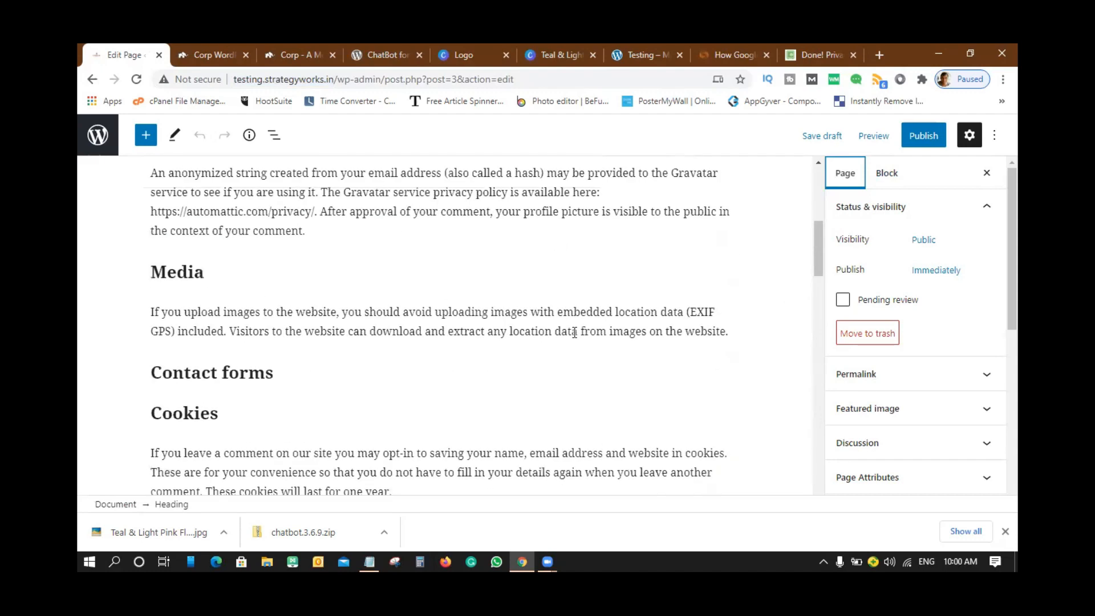
pyautogui.scroll(10, 576, 332)
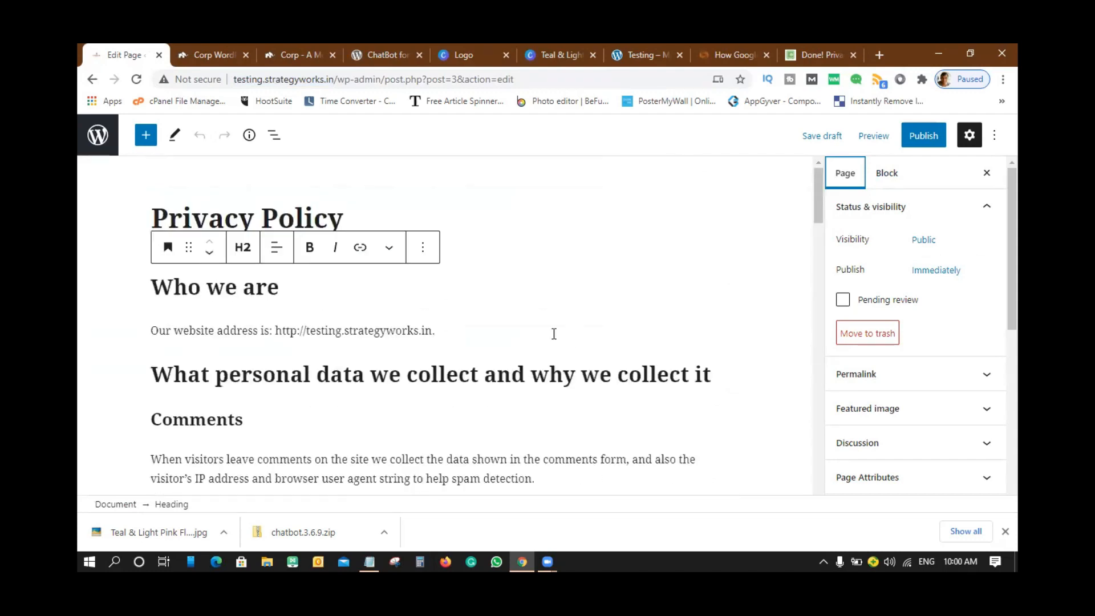
# - Select the default policy blocks from Who we are down through Additional information
pyautogui.click(561, 324)
pyautogui.hotkey('ctrl', 'a')
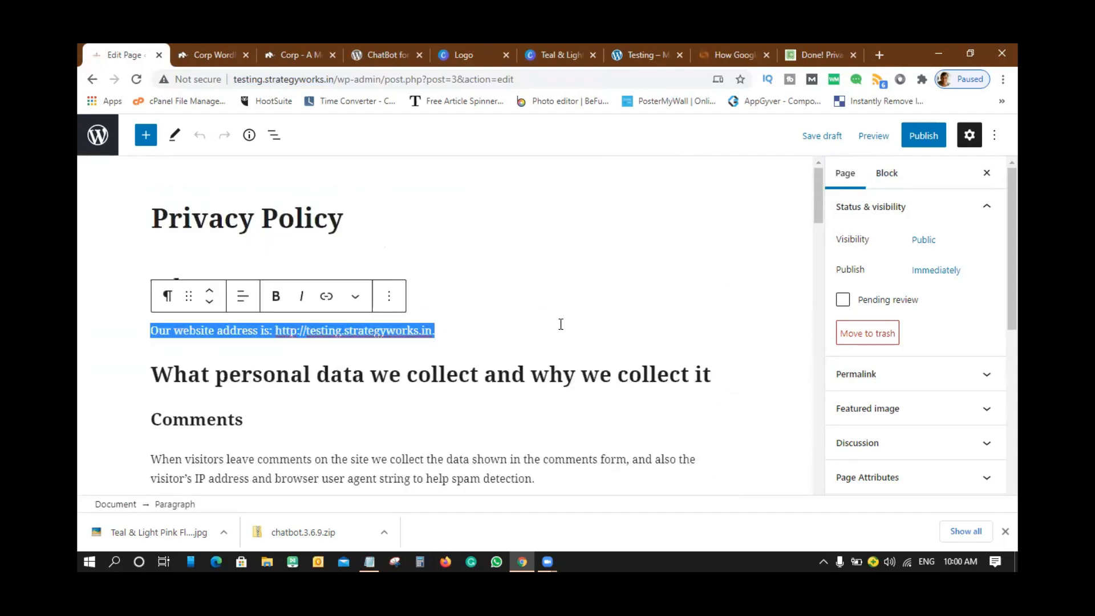
pyautogui.click(723, 420)
pyautogui.click(315, 208)
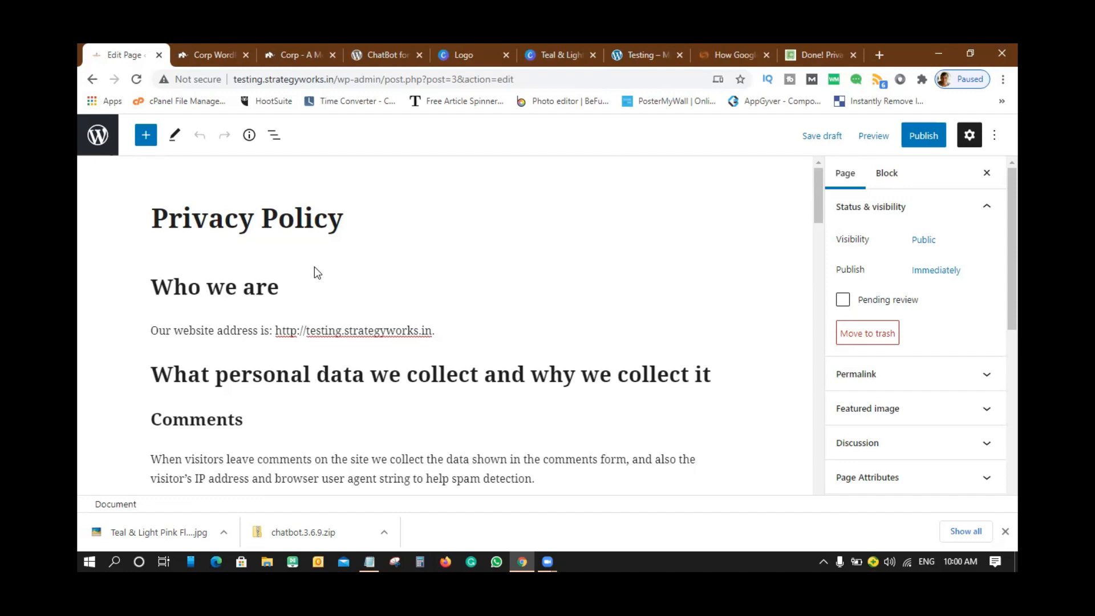
pyautogui.click(160, 282)
pyautogui.moveTo(439, 392); pyautogui.dragTo(469, 449)
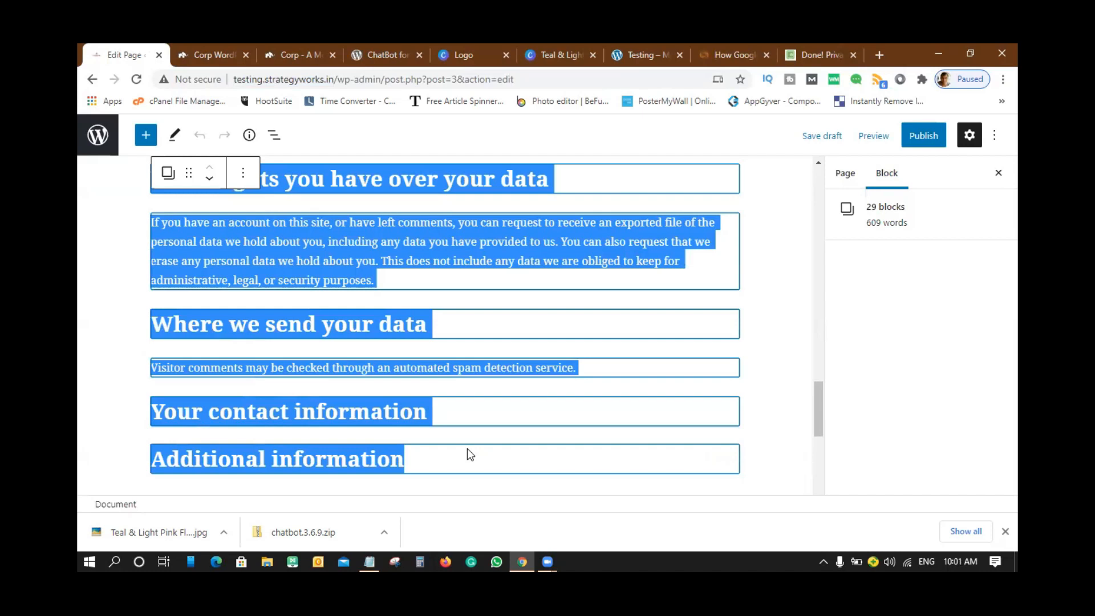
# - Delete the selected default blocks and the five leftover headings
pyautogui.press('Delete')
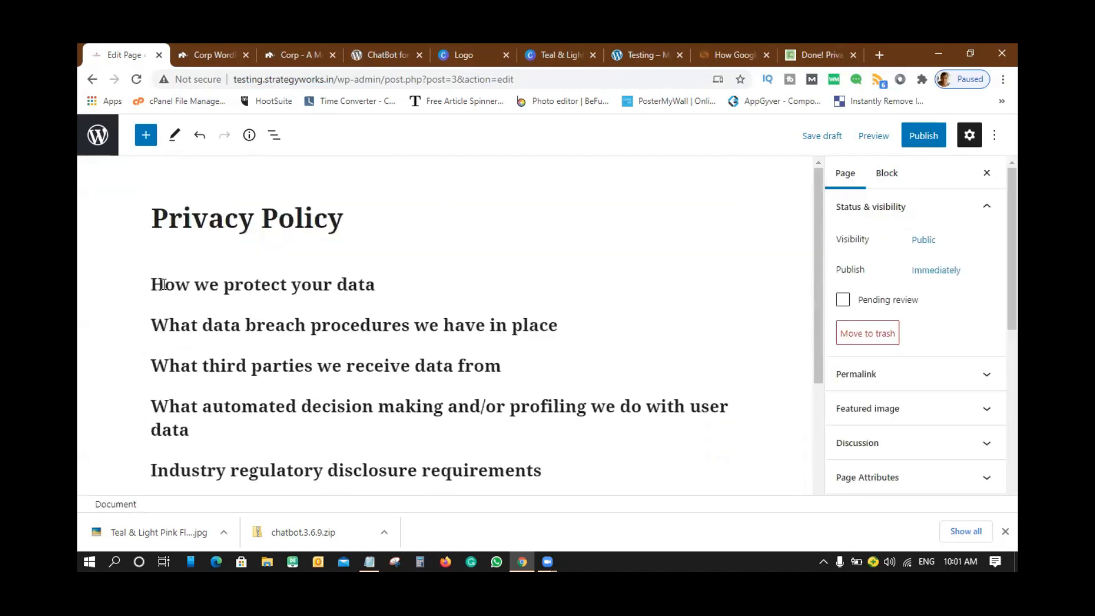
pyautogui.click(155, 284)
pyautogui.hotkey('ctrl', 'a')
pyautogui.hotkey('ctrl', 'a')
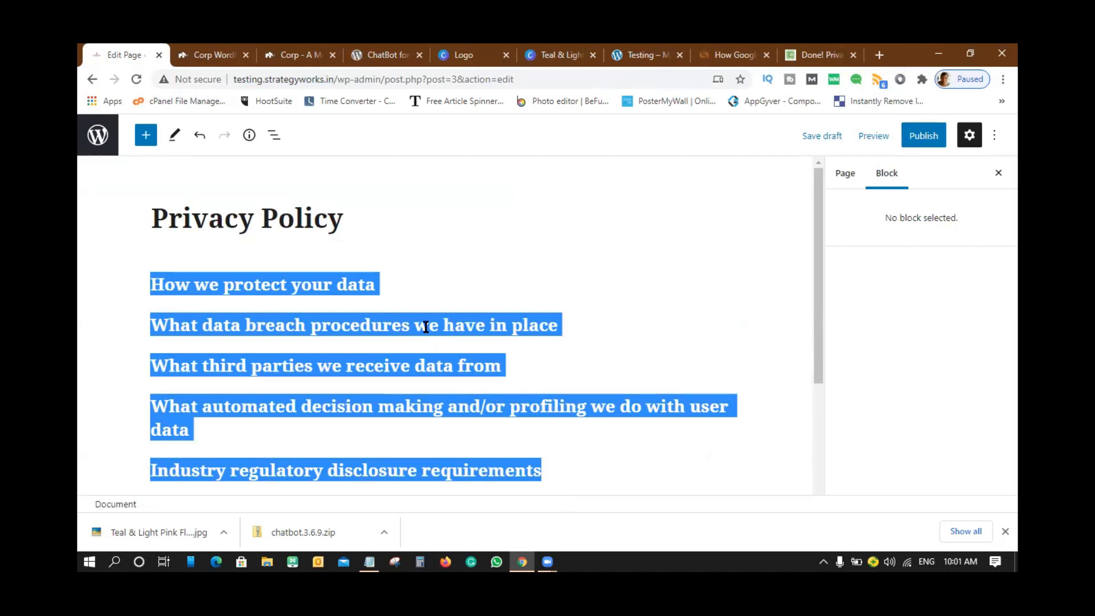
pyautogui.click(521, 308)
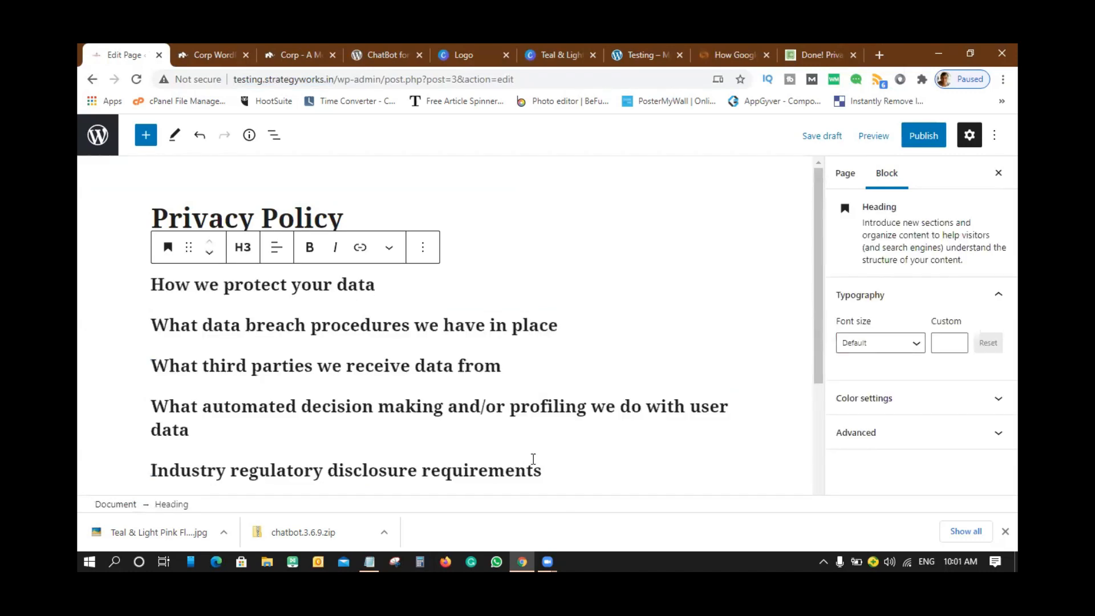
pyautogui.moveTo(543, 472); pyautogui.dragTo(148, 292)
pyautogui.press('BackSpace')
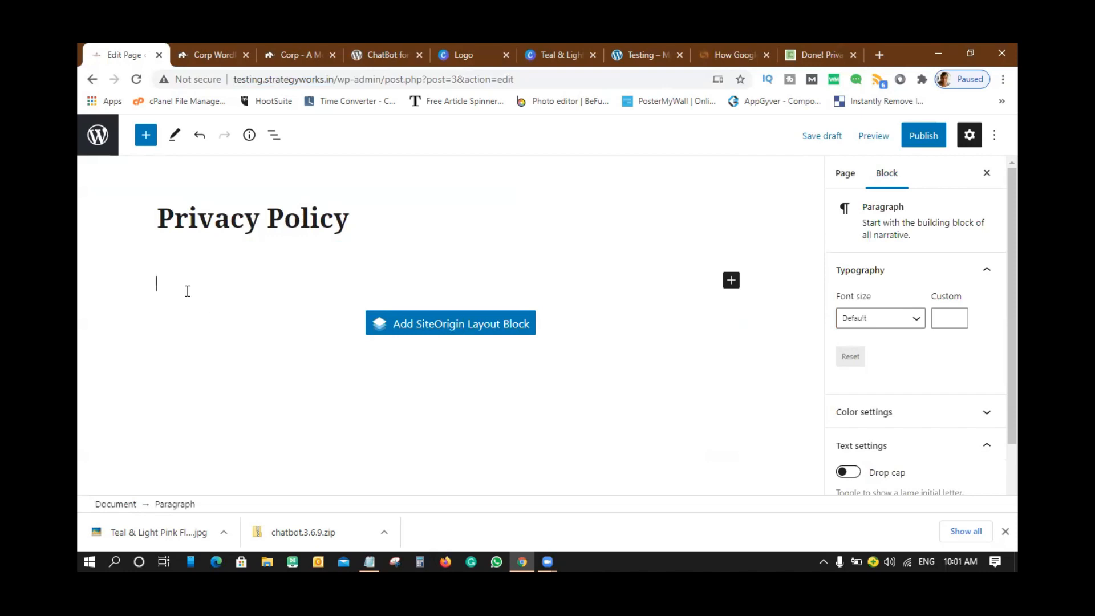
# - Copy the generated policy again and paste it into the empty page body
pyautogui.click(821, 55)
pyautogui.scroll(-4, 621, 285)
pyautogui.click(628, 231)
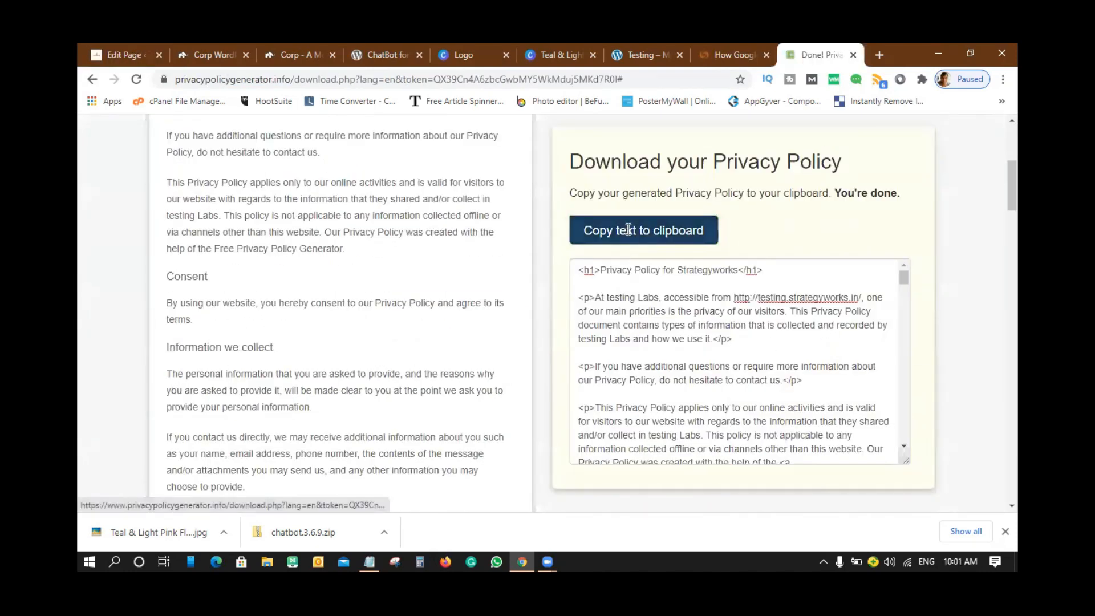
pyautogui.click(111, 57)
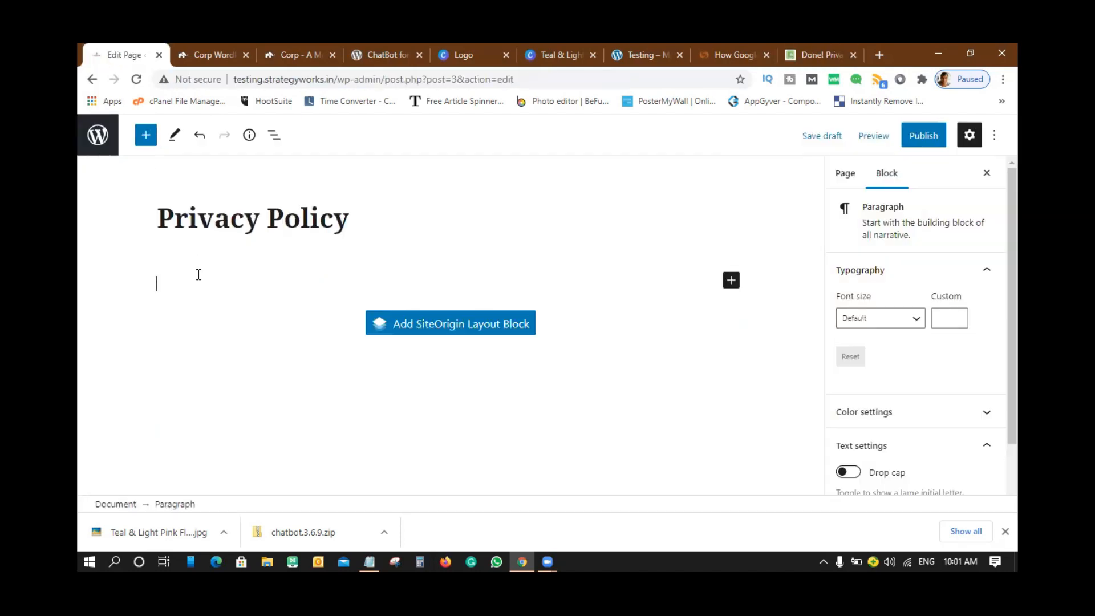
pyautogui.hotkey('ctrl', 'v')
pyautogui.scroll(15, 514, 334)
pyautogui.scroll(20, 514, 333)
pyautogui.scroll(5, 514, 334)
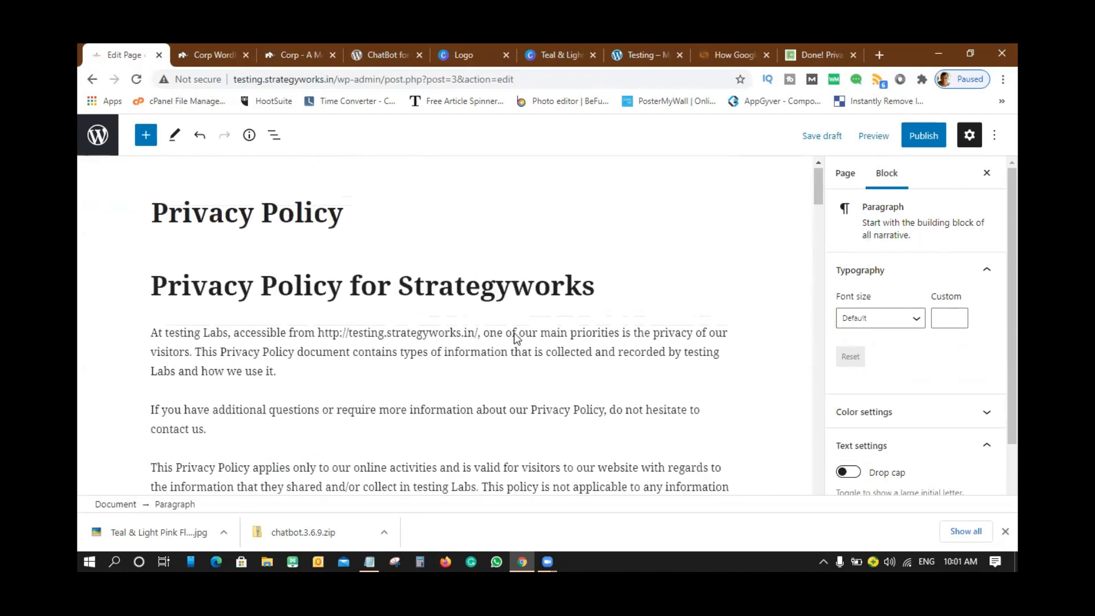
# - Retitle the page 'Privacy Policy for Strategyworks' and clear the duplicate heading text
pyautogui.click(362, 213)
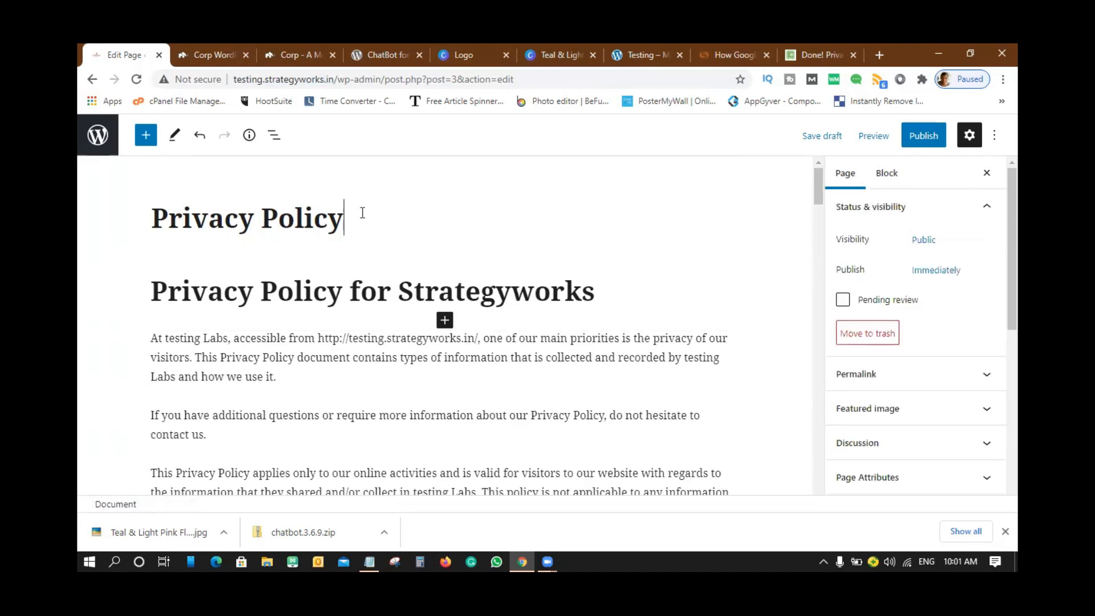
pyautogui.press('BackSpace')
pyautogui.press('BackSpace')
pyautogui.press('BackSpace')
pyautogui.press('BackSpace')
pyautogui.press('BackSpace')
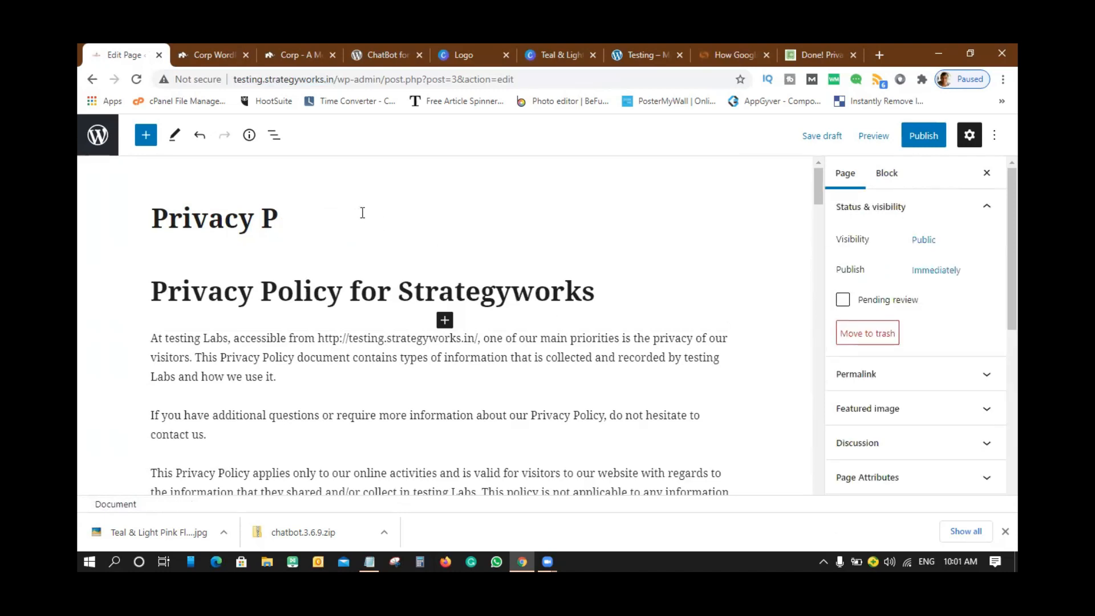
pyautogui.press('BackSpace')
pyautogui.press('BackSpace')
pyautogui.press('BackSpace')
pyautogui.press('BackSpace')
pyautogui.press('BackSpace')
pyautogui.press('BackSpace')
pyautogui.press('BackSpace')
pyautogui.press('BackSpace')
pyautogui.press('BackSpace')
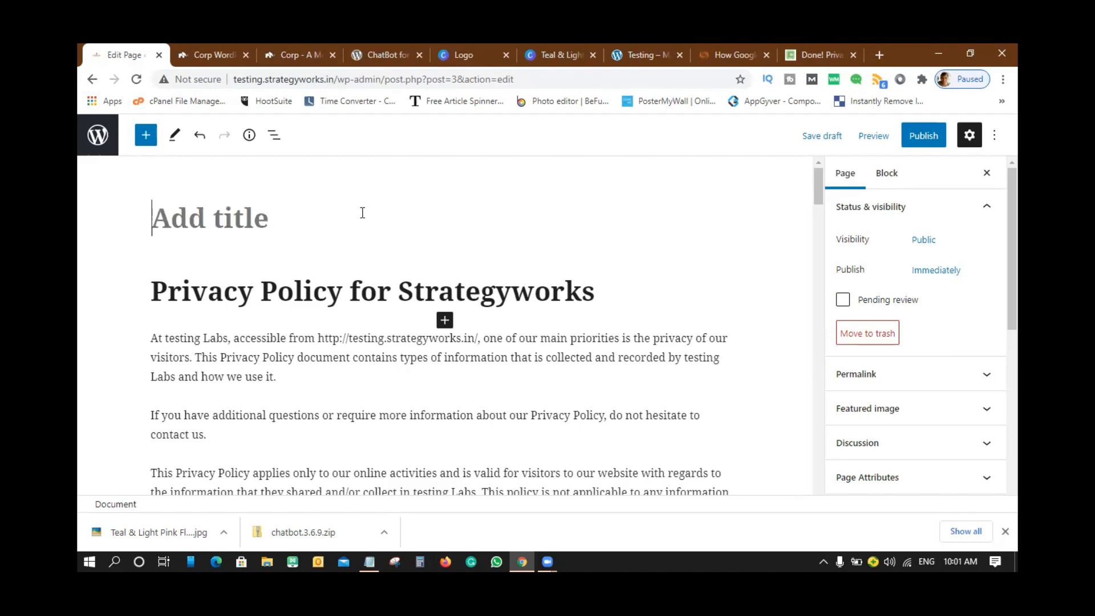
pyautogui.moveTo(596, 289); pyautogui.dragTo(143, 292)
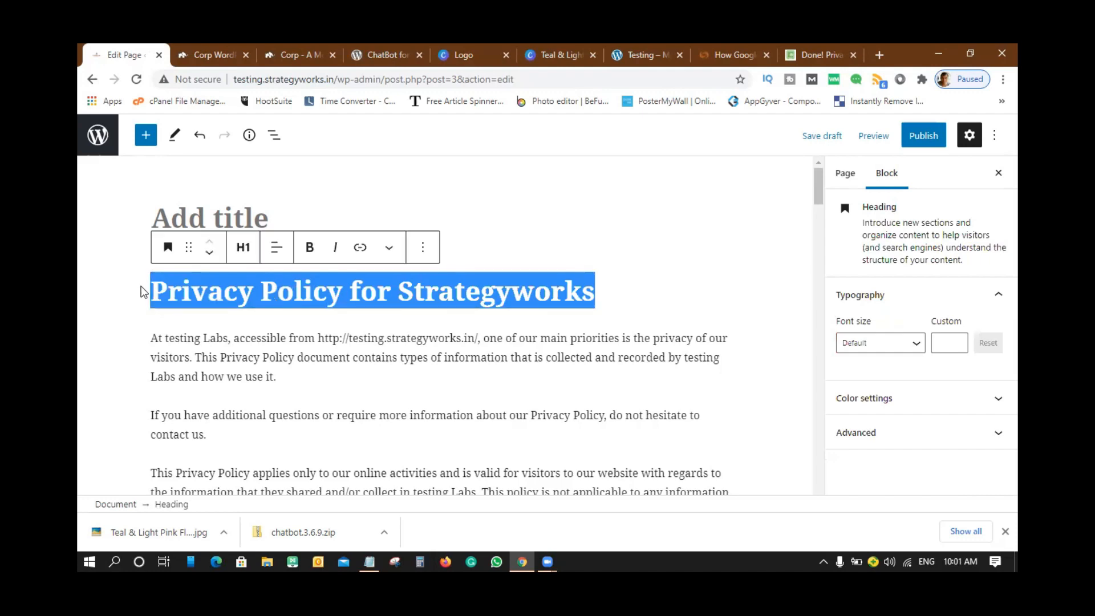
pyautogui.press('BackSpace')
pyautogui.click(201, 218)
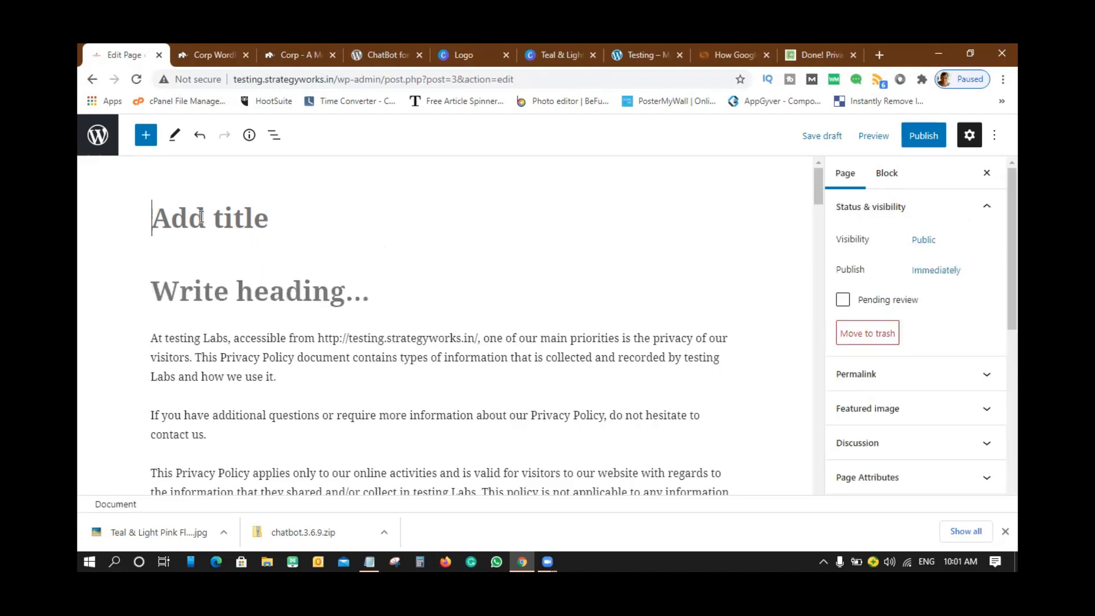
pyautogui.hotkey('ctrl', 'v')
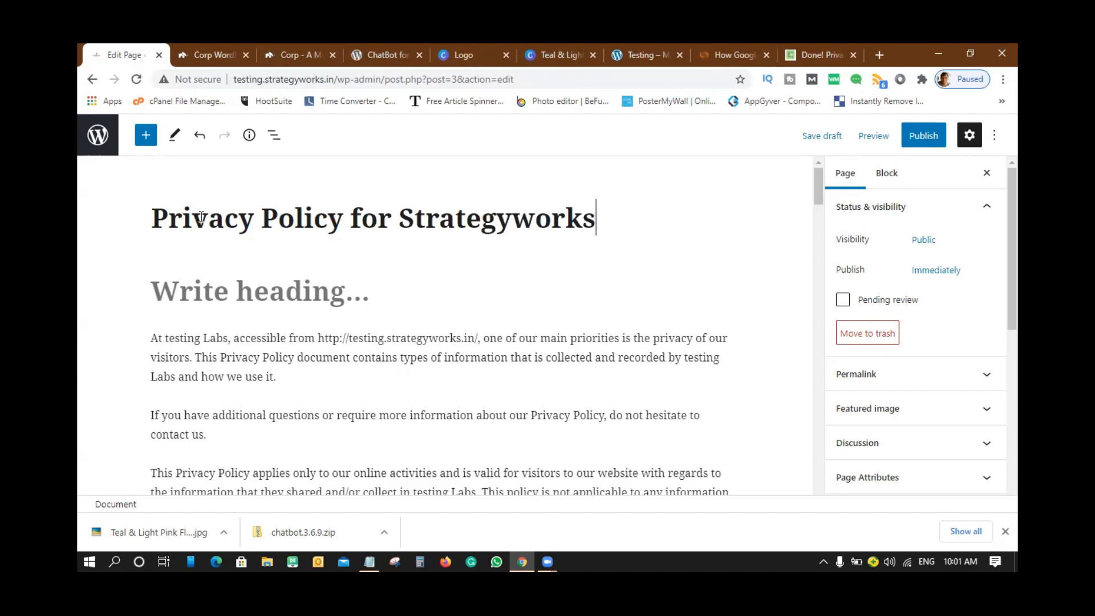
# - Type 'Privacy Policy' into the empty heading and select the Free Privacy Policy Generator link text
pyautogui.click(198, 292)
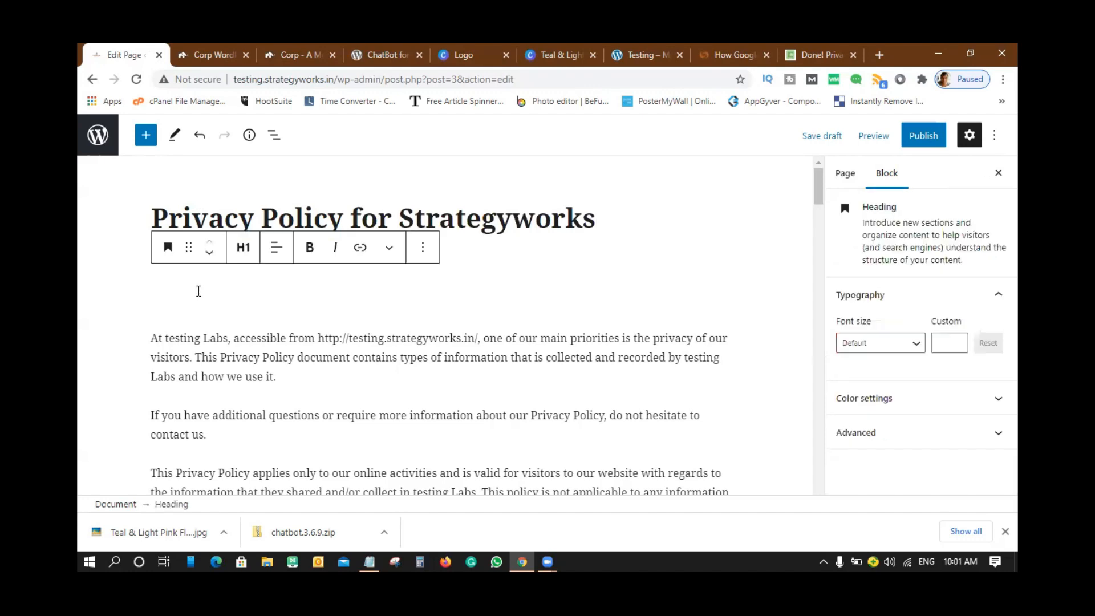
pyautogui.click(199, 302)
pyautogui.write('Privacy')
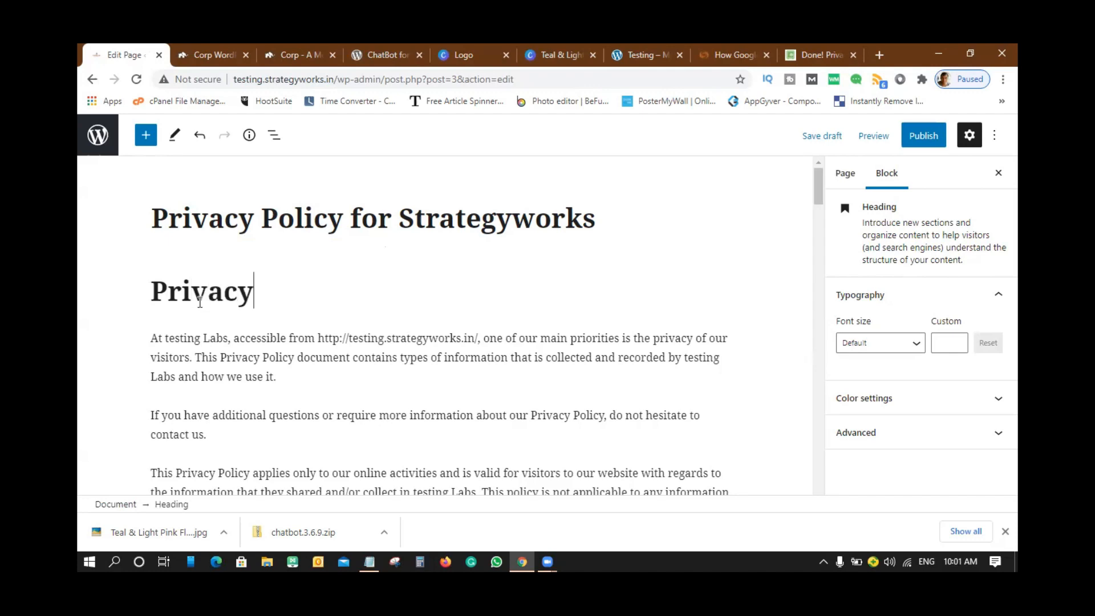
pyautogui.write(' Policy')
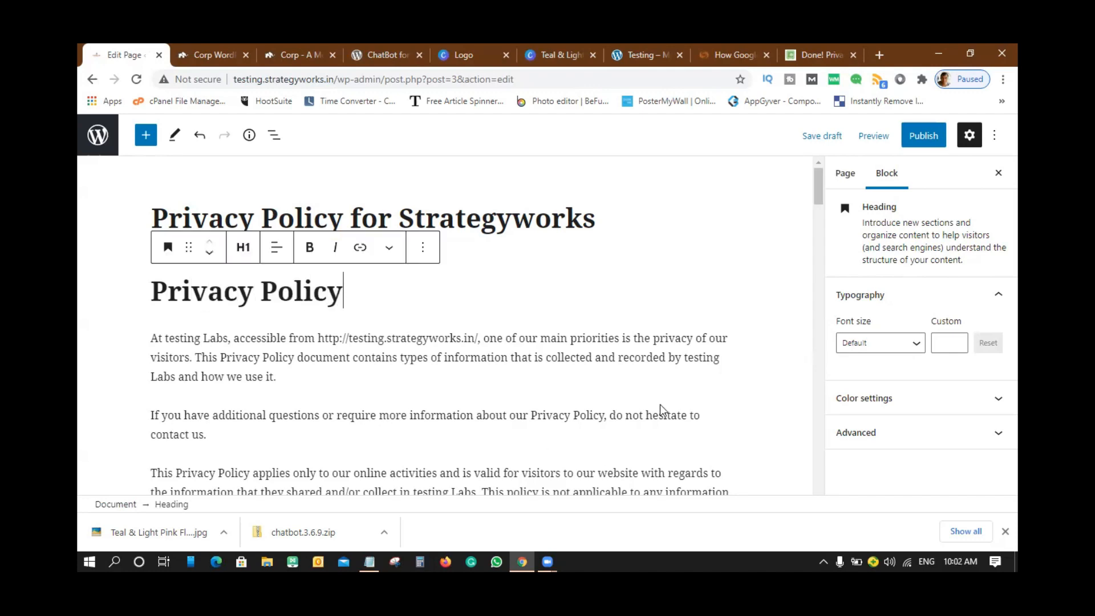
pyautogui.scroll(-3, 659, 405)
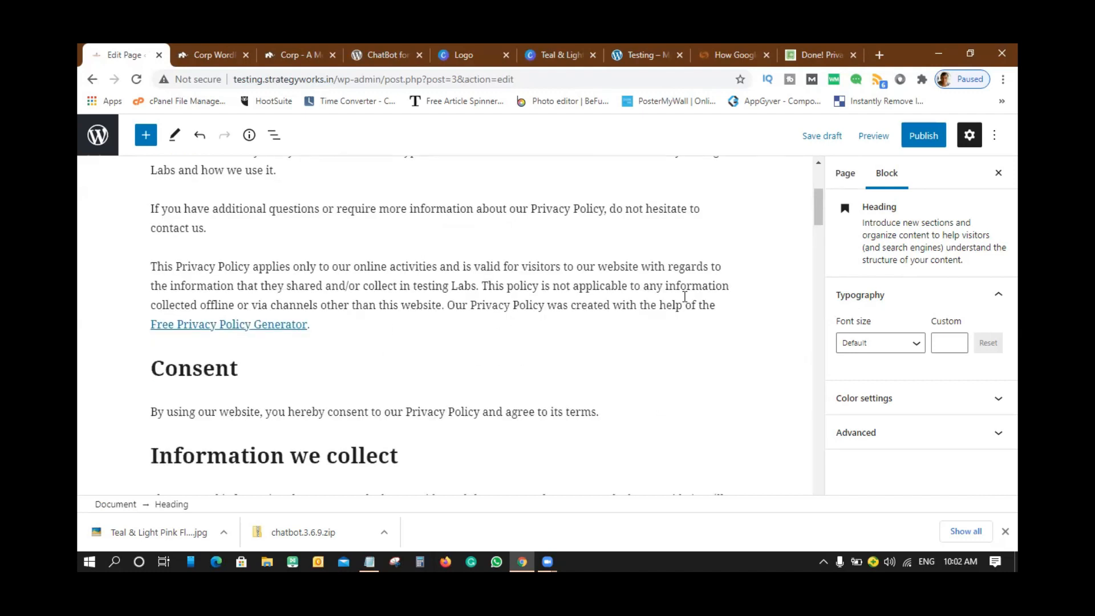
pyautogui.moveTo(276, 323); pyautogui.dragTo(152, 330)
# - Delete the 'Free Privacy Policy Generator.' link and its credit sentence, then review the remaining policy
pyautogui.press('BackSpace')
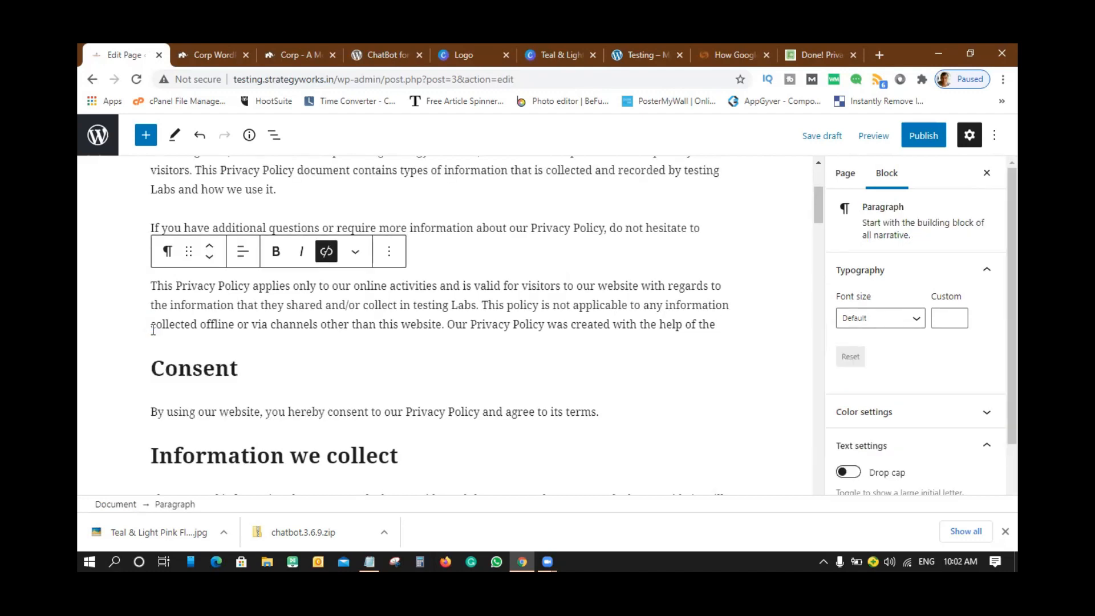
pyautogui.moveTo(448, 324); pyautogui.dragTo(717, 322)
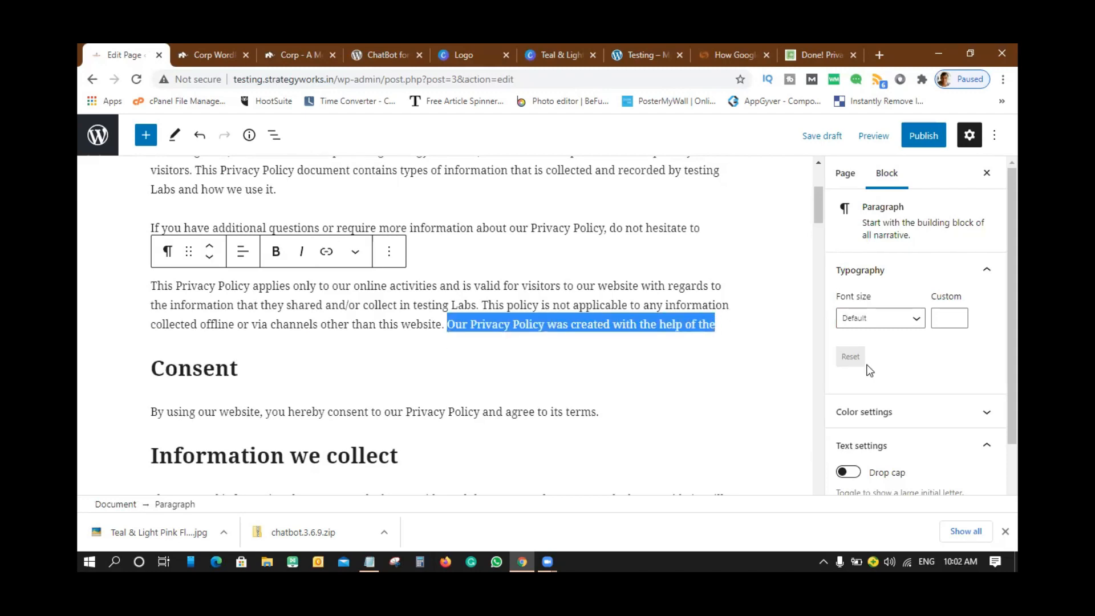
pyautogui.press('BackSpace')
pyautogui.scroll(-1, 500, 417)
pyautogui.scroll(-10, 499, 419)
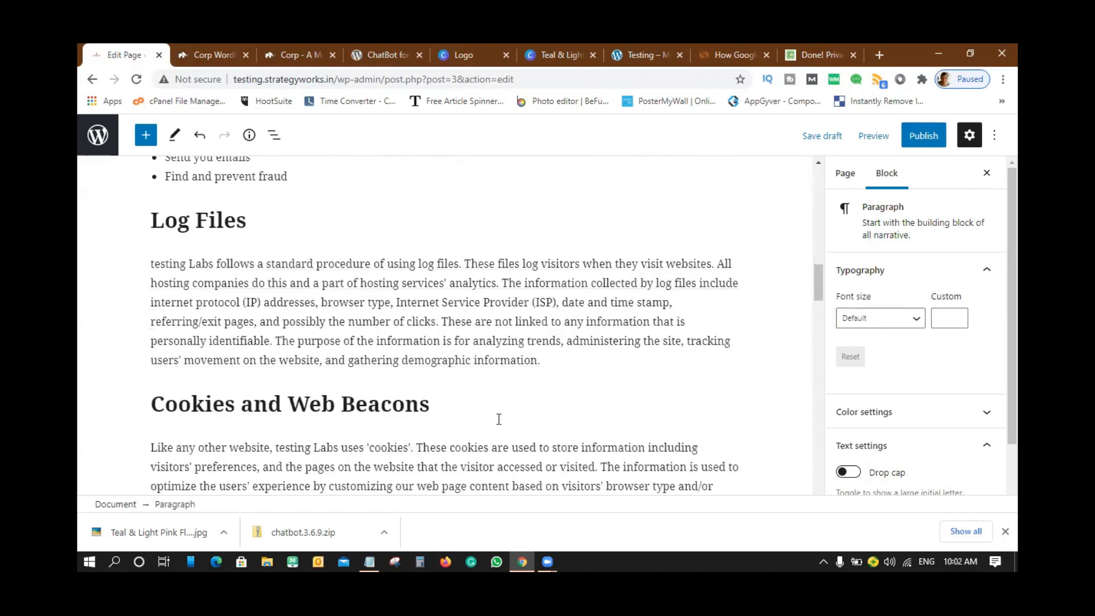
pyautogui.scroll(-5, 500, 422)
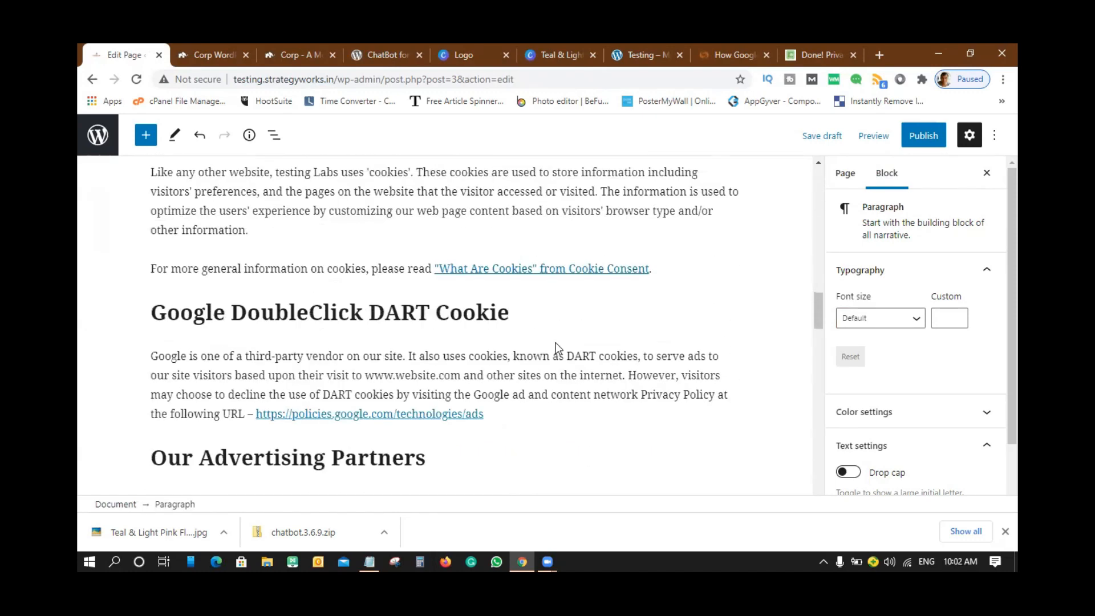
pyautogui.scroll(-3, 620, 270)
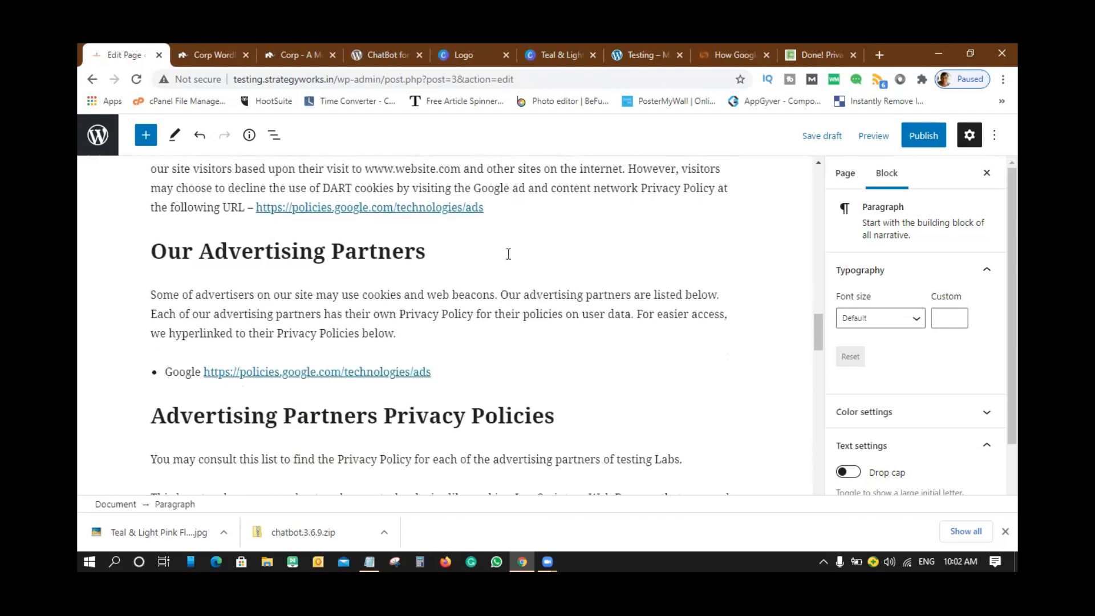
pyautogui.scroll(-18, 508, 254)
pyautogui.scroll(-10, 518, 254)
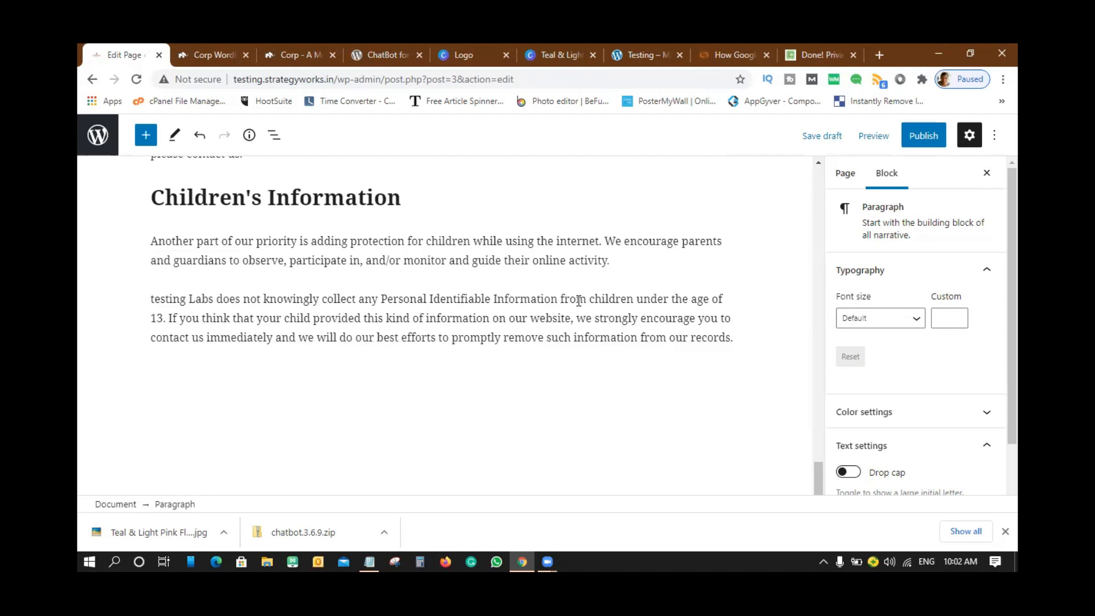
pyautogui.scroll(20, 578, 301)
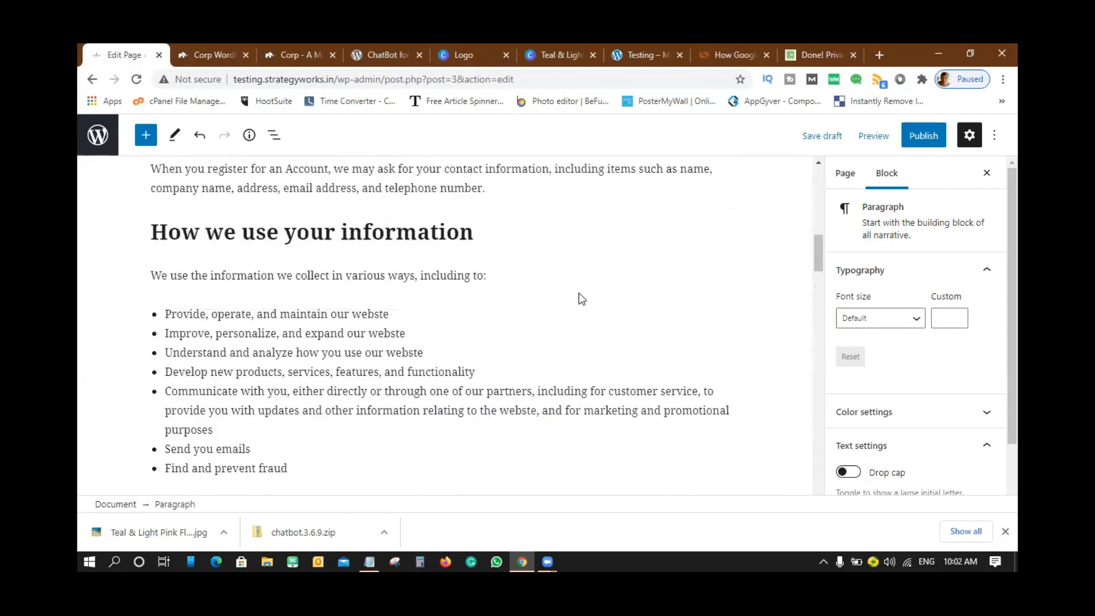
pyautogui.scroll(10, 579, 276)
pyautogui.scroll(-3, 738, 348)
pyautogui.scroll(-2, 616, 378)
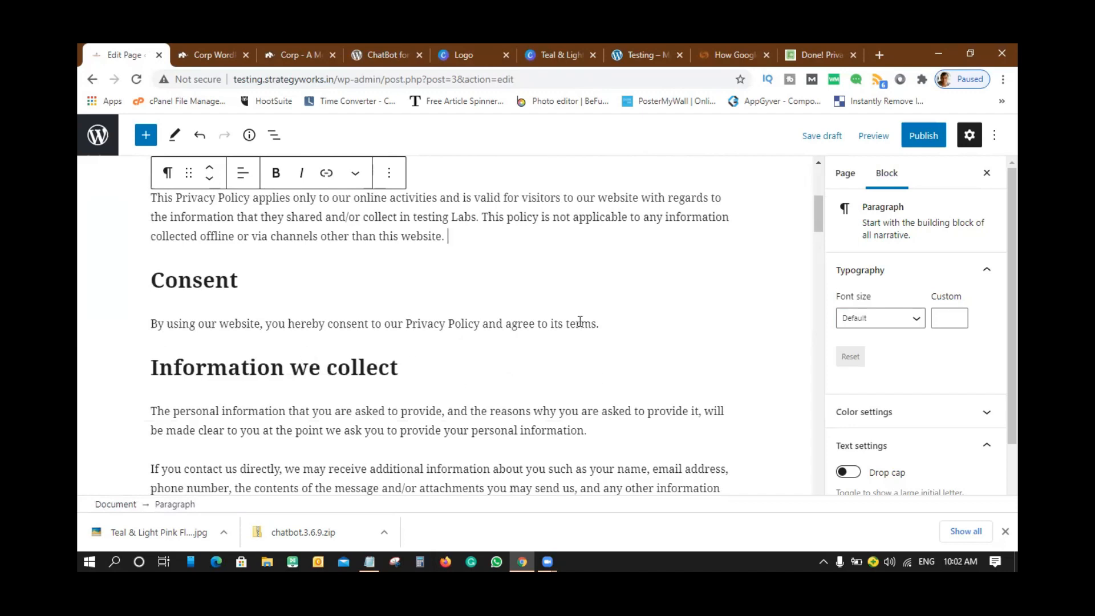
pyautogui.scroll(-3, 580, 321)
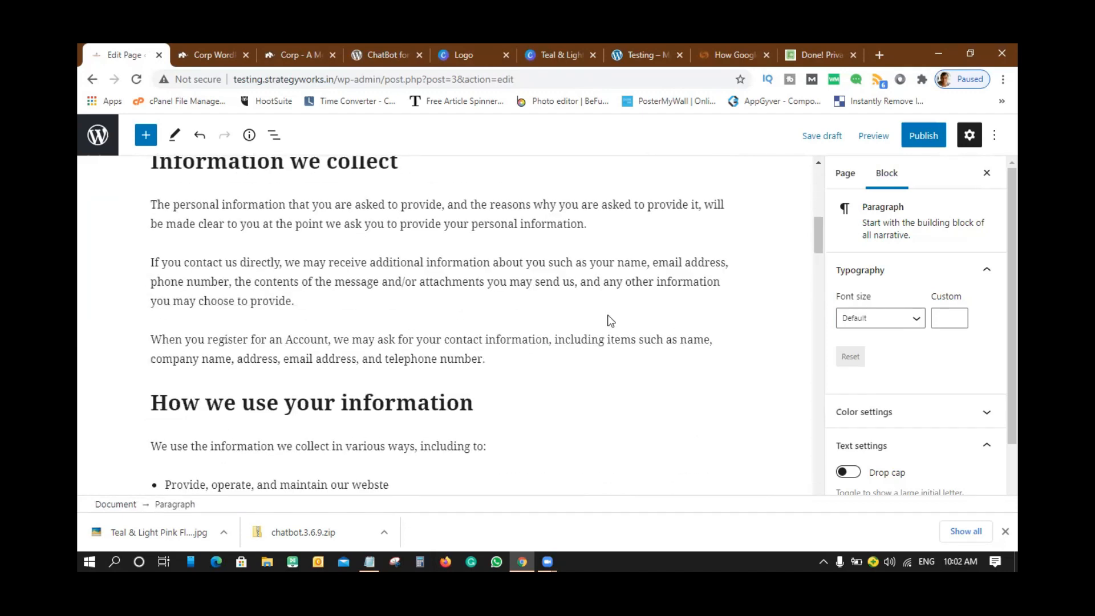
# - Preview the privacy policy page in a new tab, then close the preview
pyautogui.click(874, 139)
pyautogui.click(777, 264)
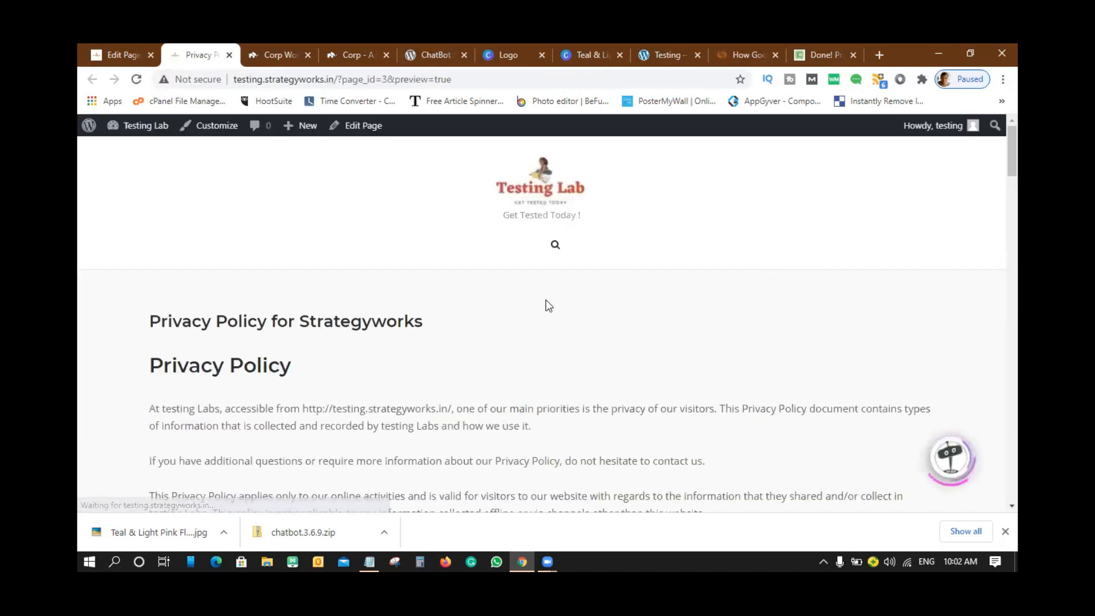
pyautogui.scroll(-10, 599, 274)
pyautogui.scroll(-15, 597, 283)
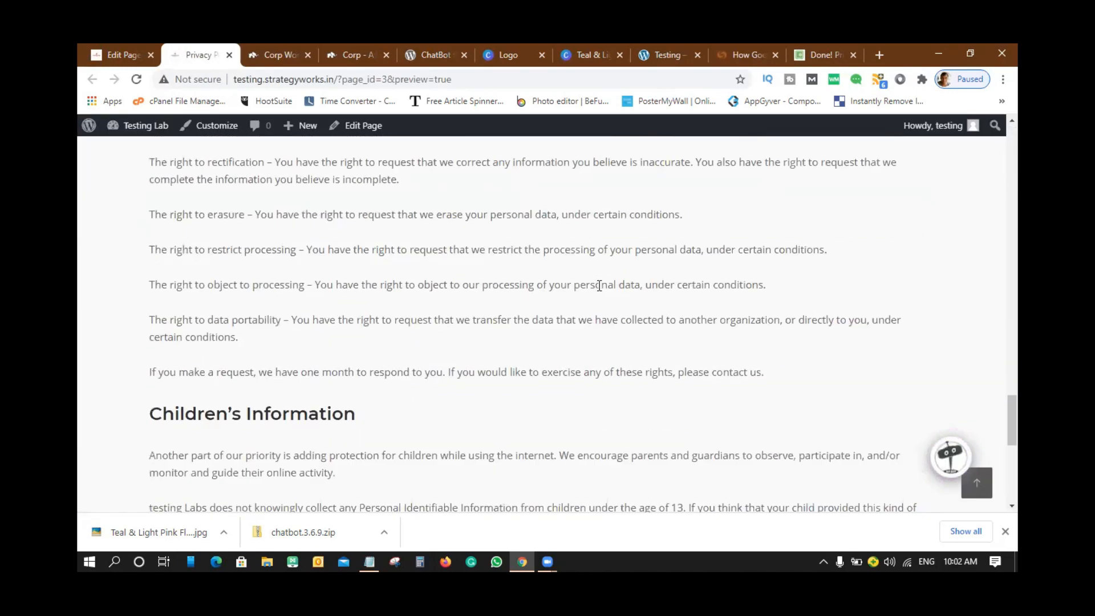
pyautogui.scroll(10, 599, 285)
pyautogui.scroll(15, 599, 286)
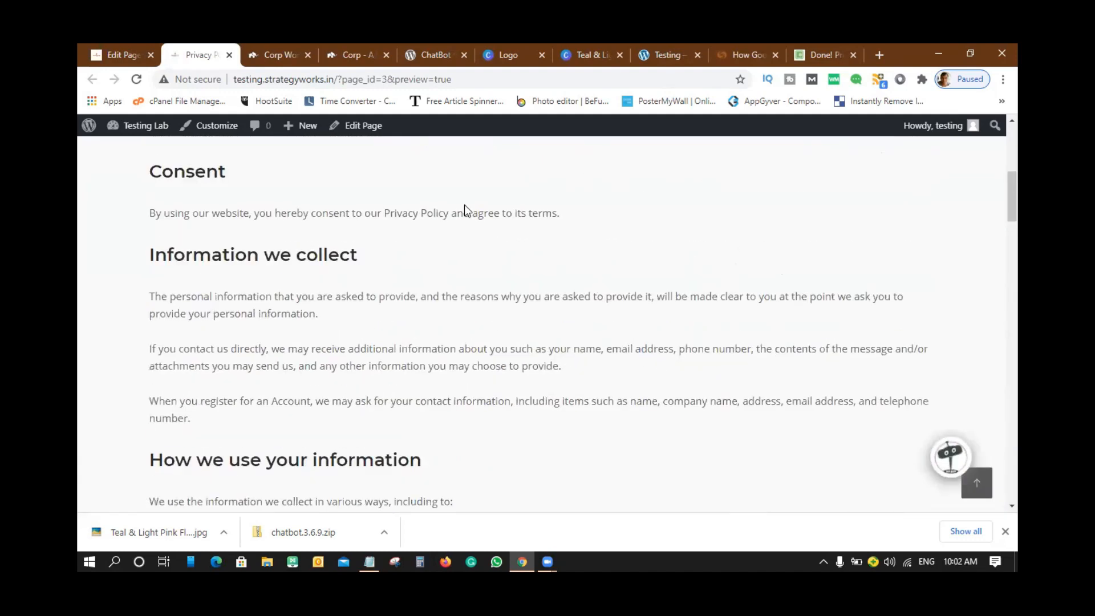
pyautogui.click(229, 55)
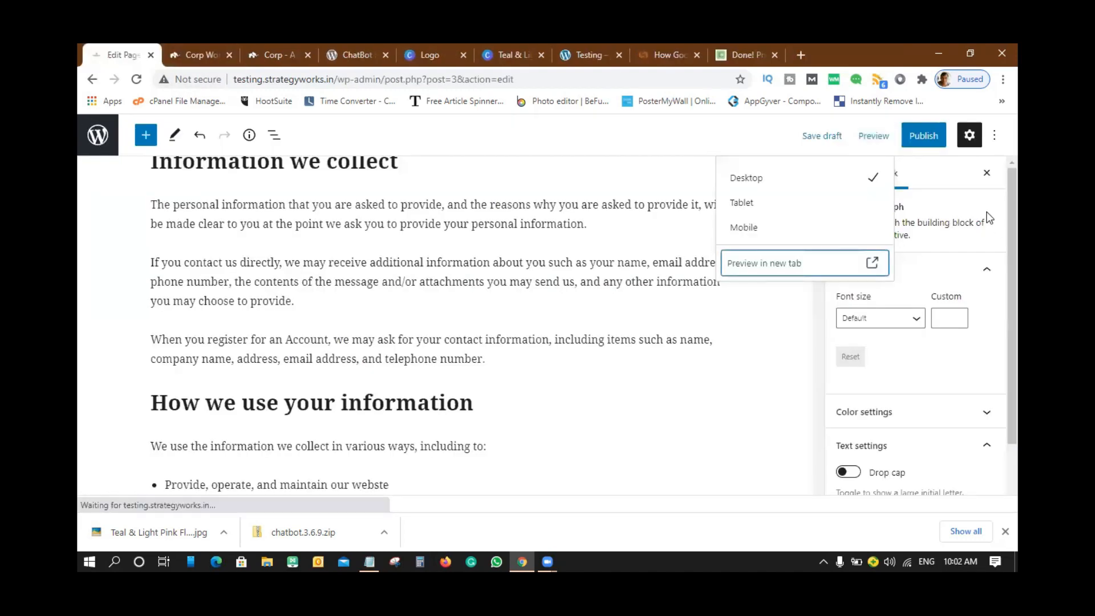
# - Publish Privacy Policy for Strategyworks and go to the published page
pyautogui.click(926, 137)
pyautogui.click(888, 134)
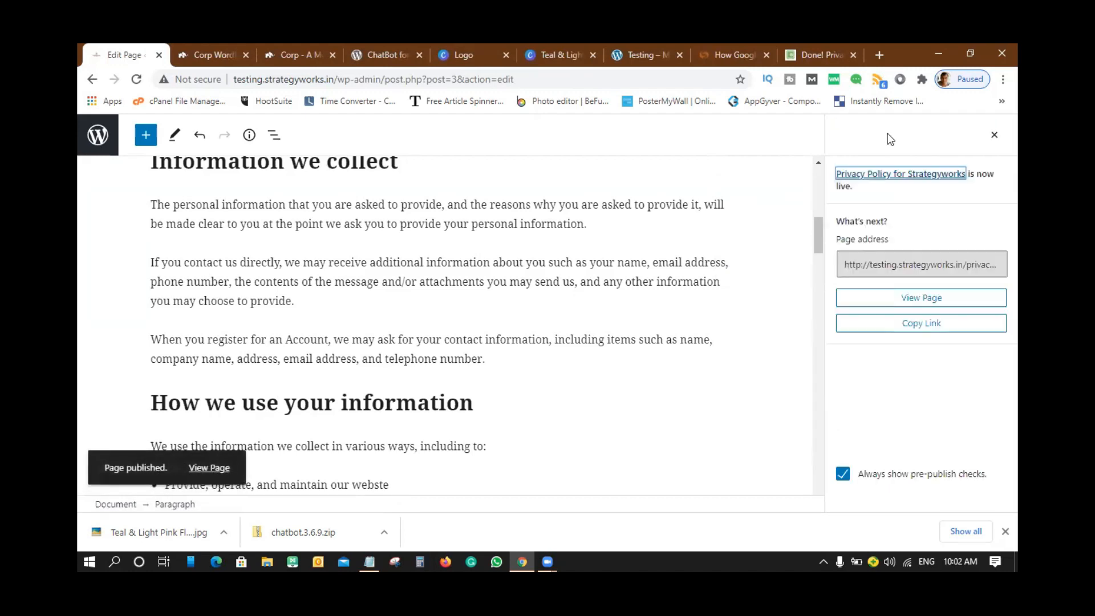
pyautogui.click(210, 467)
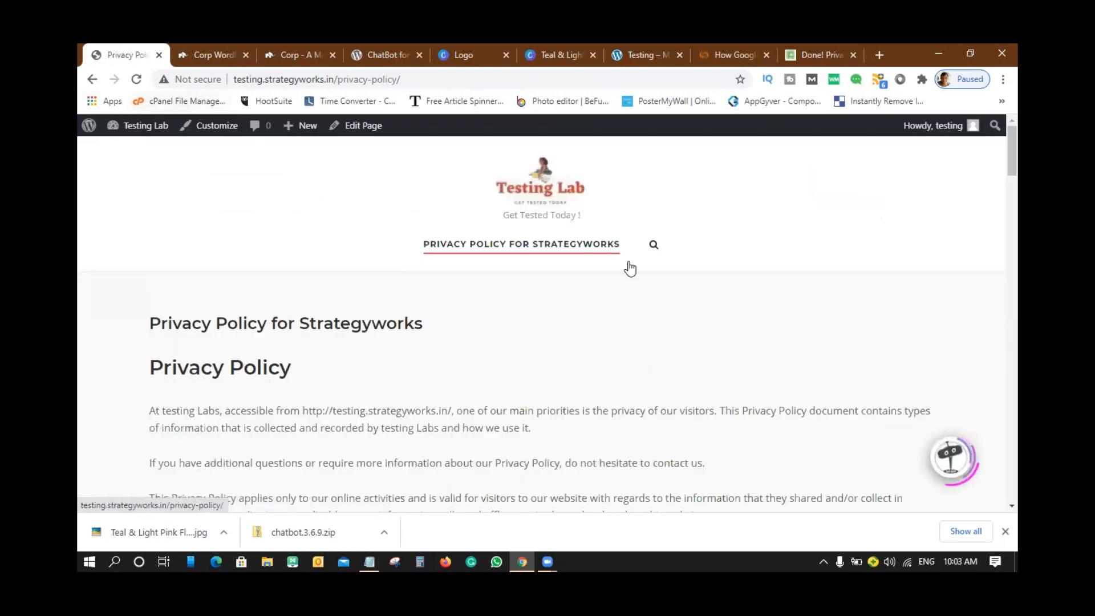
# - Review the live Privacy Policy page at /privacy-policy/, then select its path in the address bar
pyautogui.scroll(-3, 625, 294)
pyautogui.scroll(-20, 626, 292)
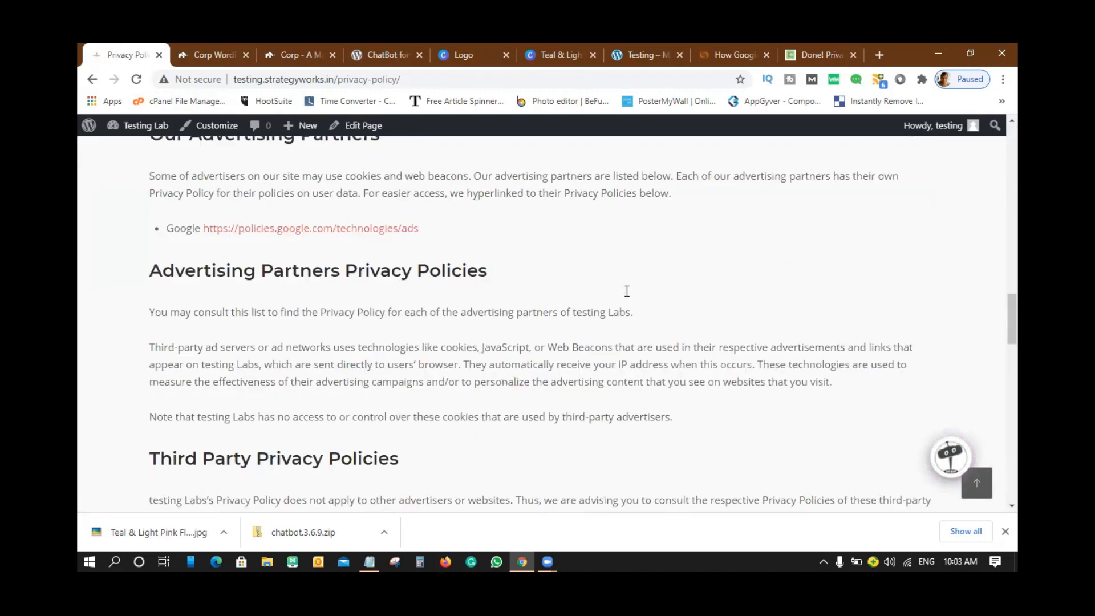
pyautogui.scroll(20, 638, 234)
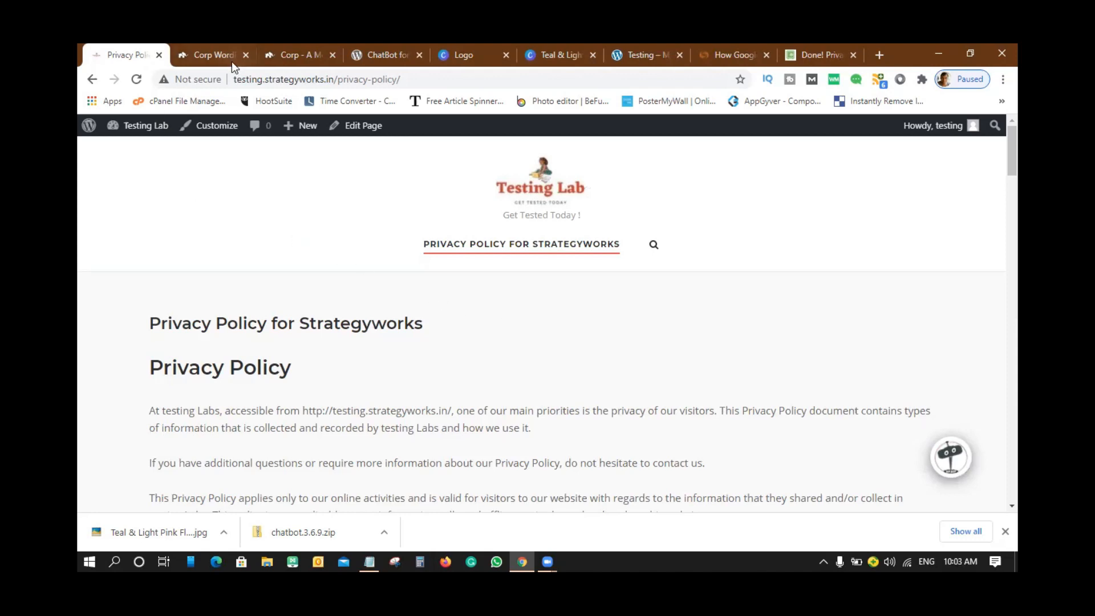
pyautogui.moveTo(232, 67)
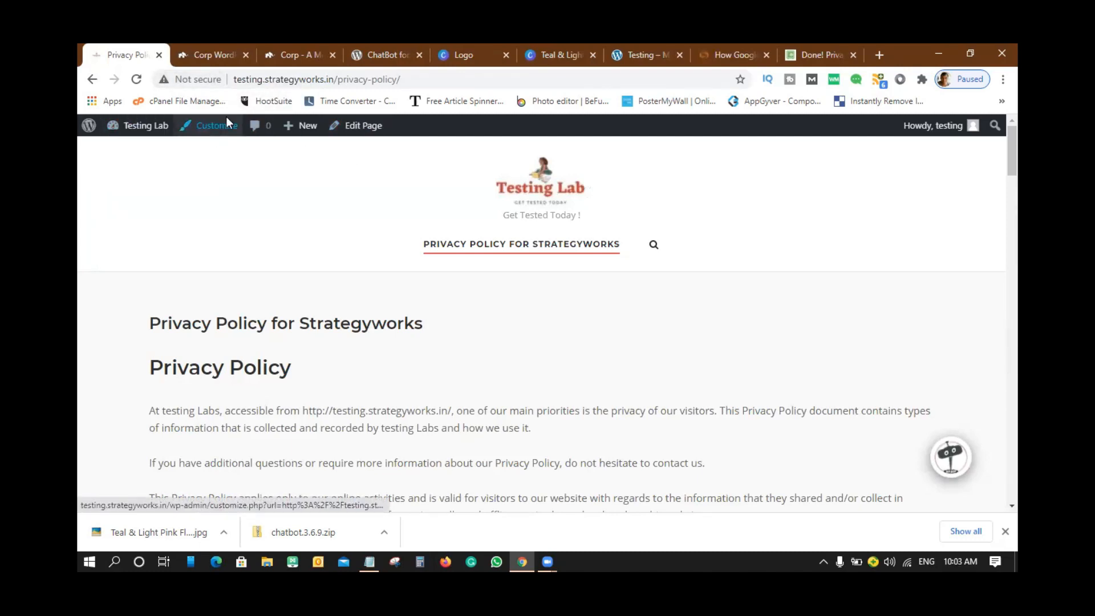
pyautogui.moveTo(334, 80); pyautogui.dragTo(863, 47)
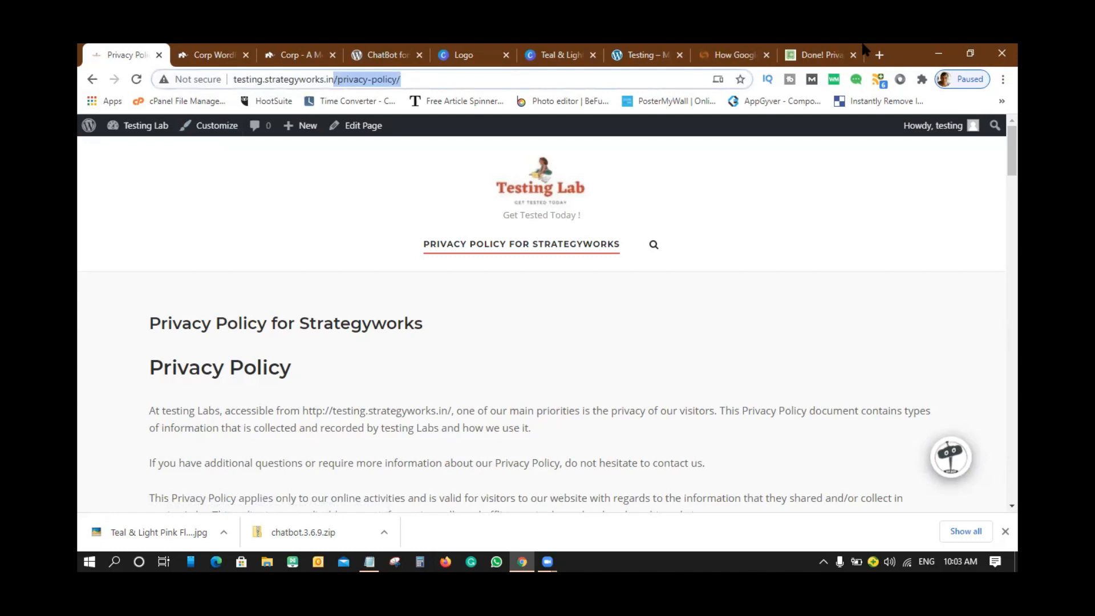
# - Replace the address path with /wp-admin/ to reach the site's admin dashboard
pyautogui.press('BackSpace')
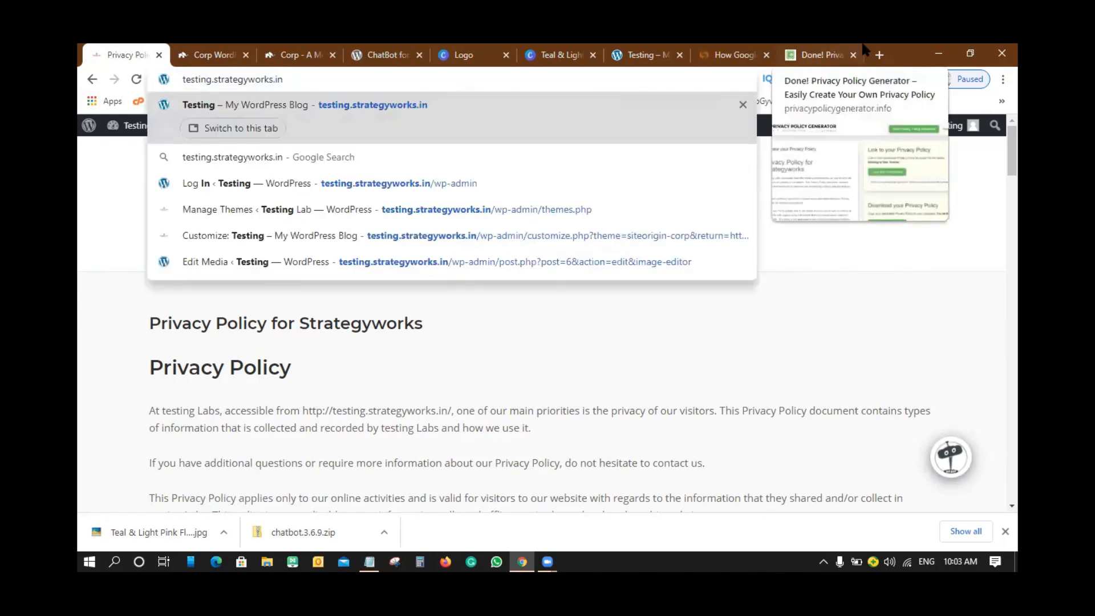
pyautogui.write('/wp')
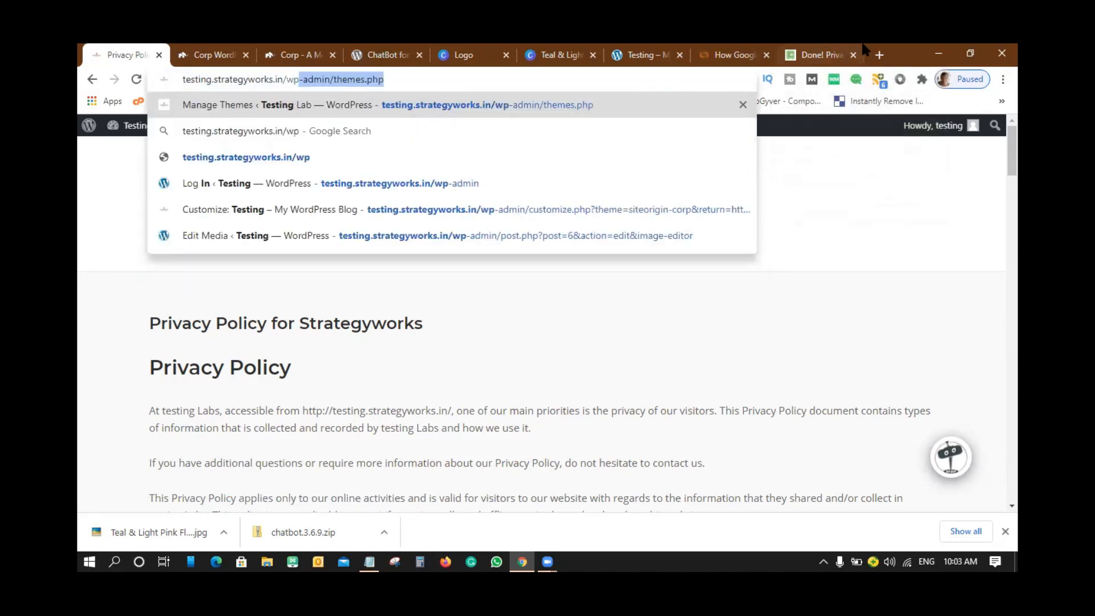
pyautogui.write('-admin/t')
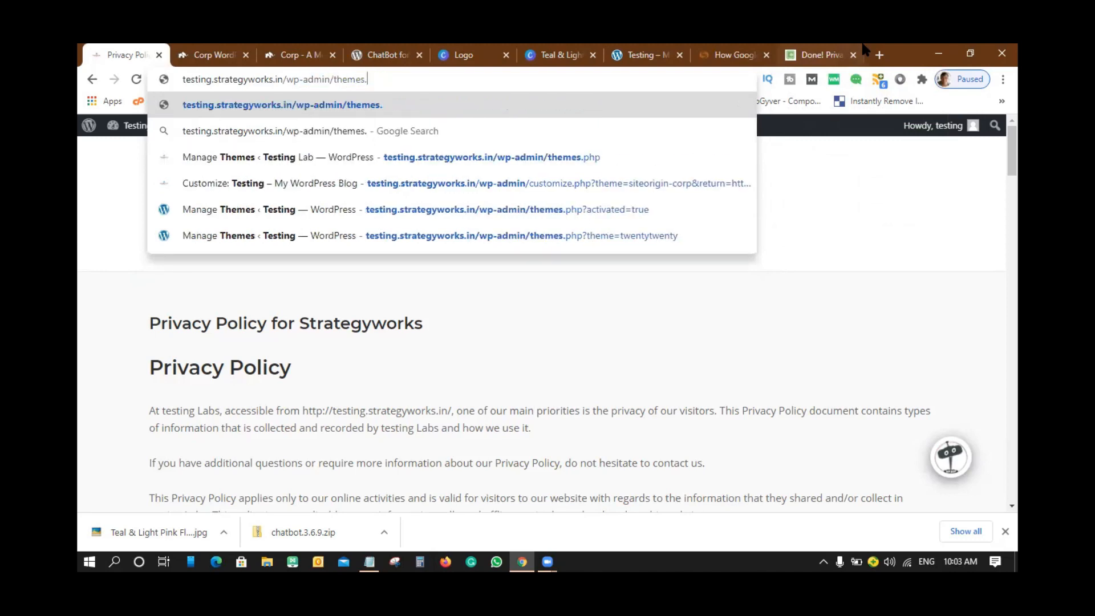
pyautogui.press('BackSpace')
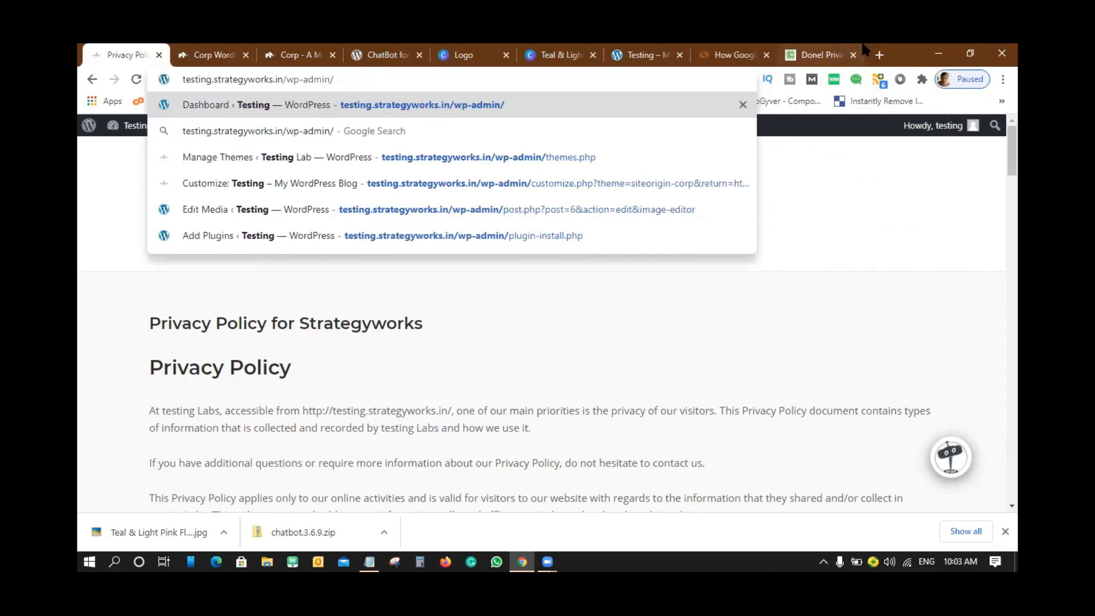
pyautogui.press('Return')
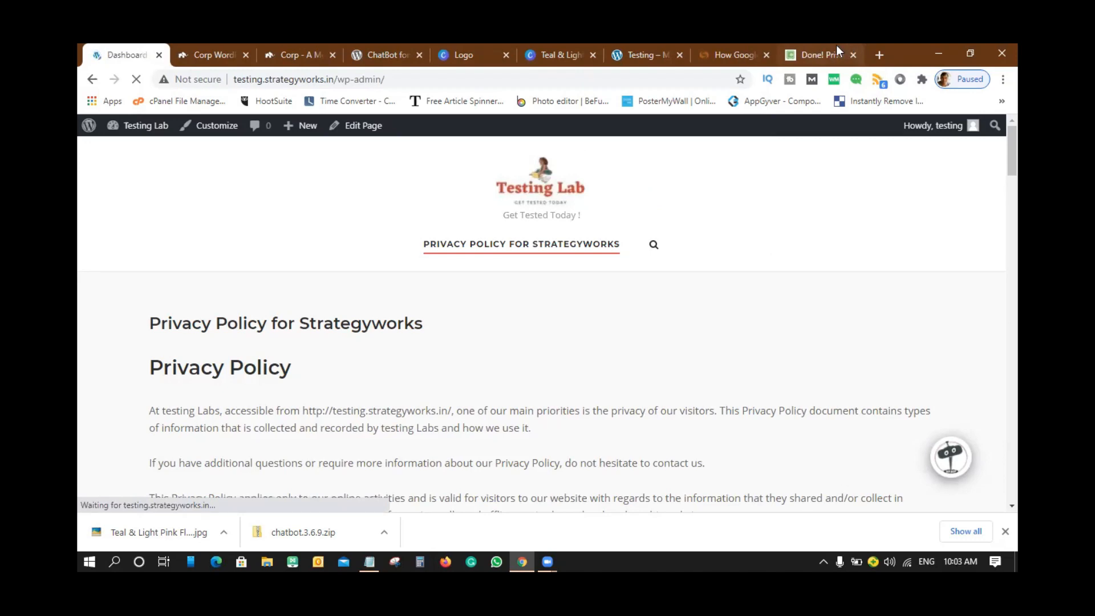
# - Close the unneeded browser tabs, including Testing, Logo, ChatBot and the Corp theme pages
pyautogui.click(853, 55)
pyautogui.click(853, 55)
pyautogui.click(852, 54)
pyautogui.click(853, 55)
pyautogui.click(852, 55)
pyautogui.click(731, 54)
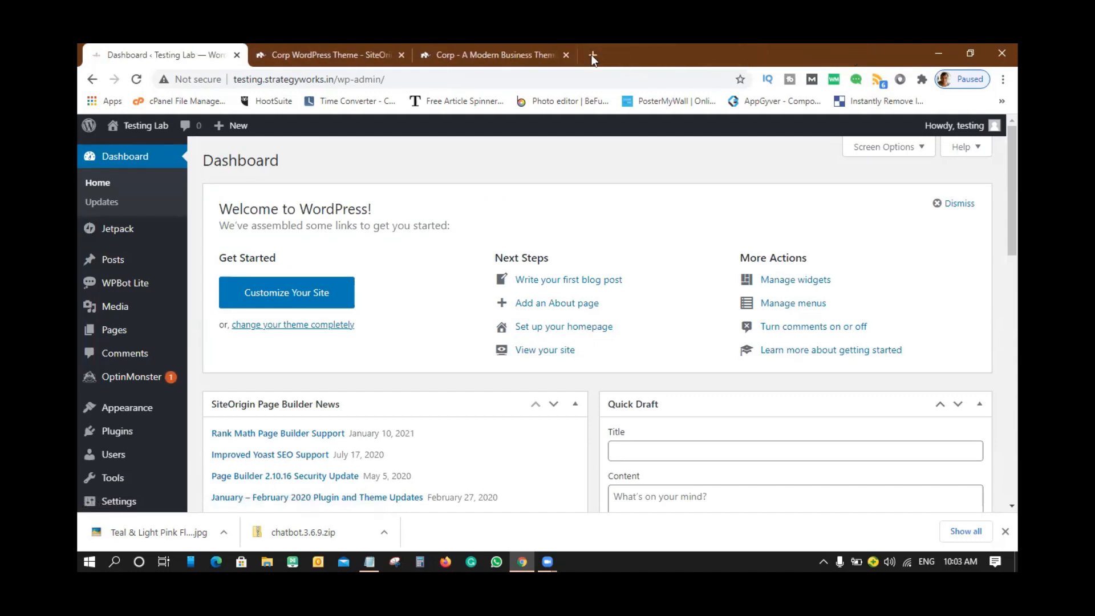
pyautogui.click(565, 55)
pyautogui.click(397, 62)
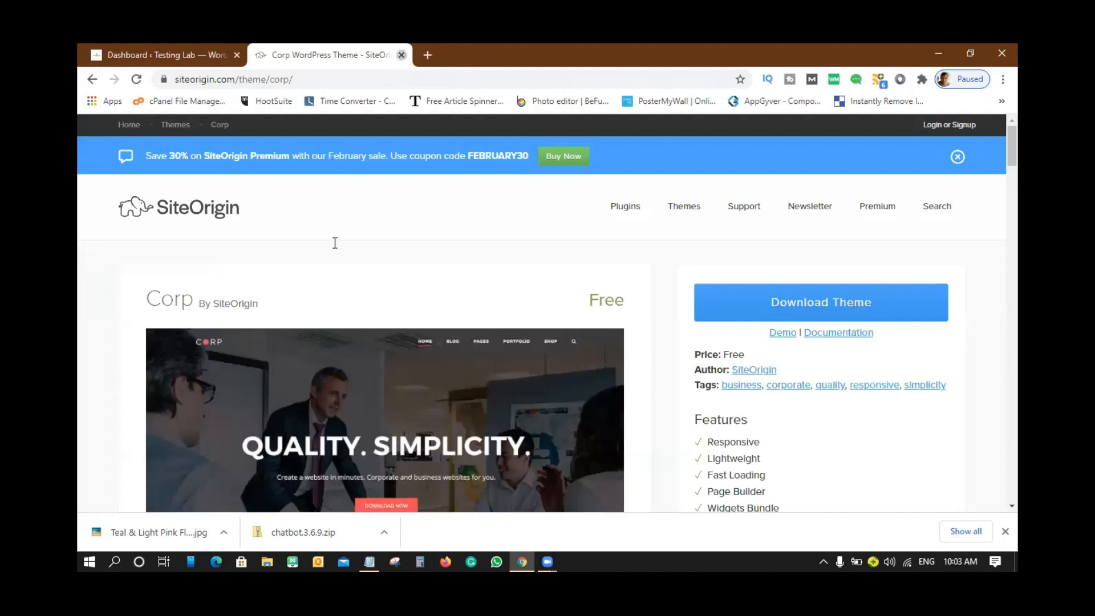
pyautogui.hotkey('ctrl', 'w')
# - Start a new page from Pages > All Pages with Add New
pyautogui.moveTo(115, 334)
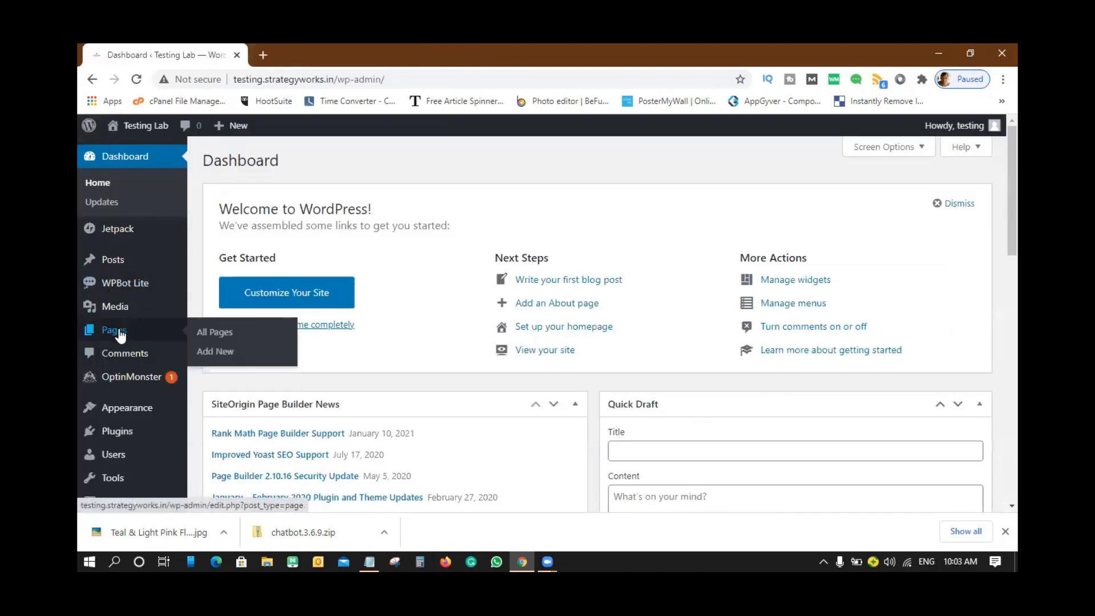
pyautogui.click(213, 337)
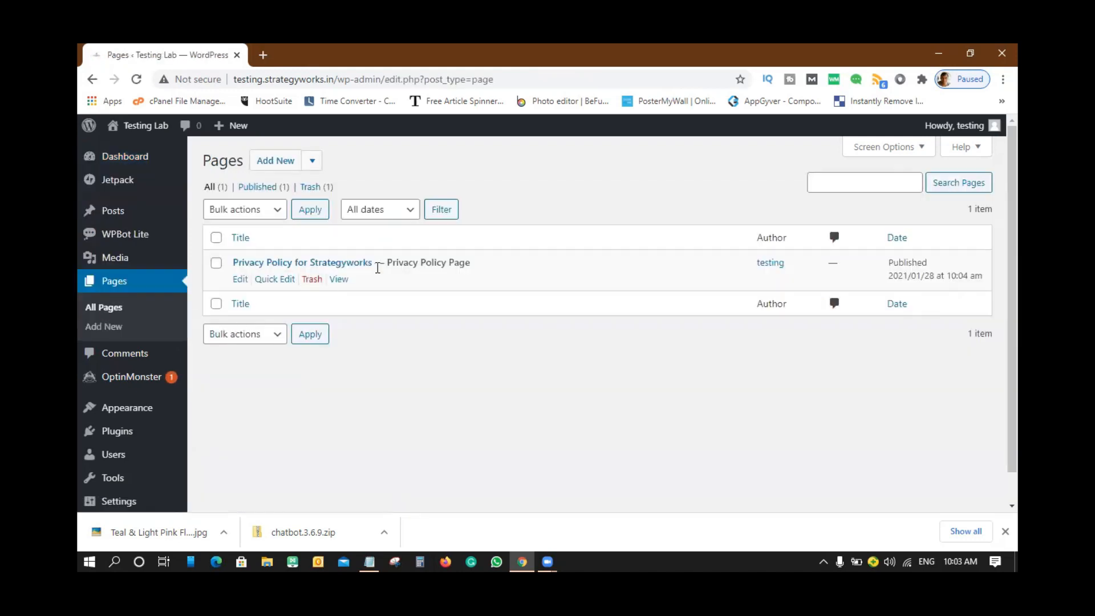
pyautogui.click(271, 165)
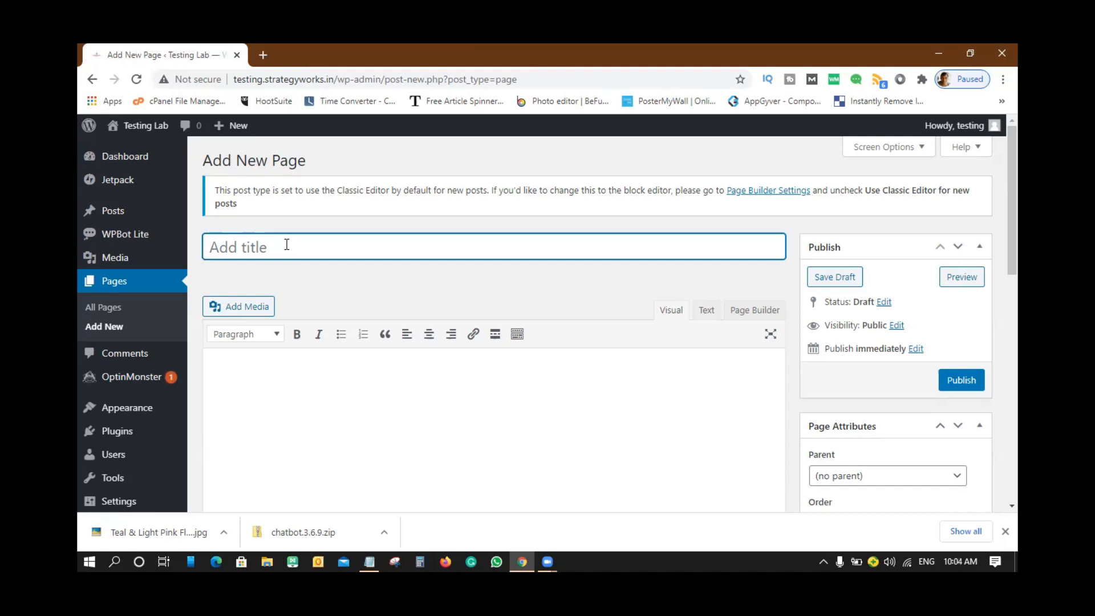
# - Title the new page 'Home' so the draft autosaves
pyautogui.write('home')
pyautogui.press('BackSpace')
pyautogui.press('BackSpace')
pyautogui.press('BackSpace')
pyautogui.press('BackSpace')
pyautogui.write('Home')
pyautogui.click(563, 286)
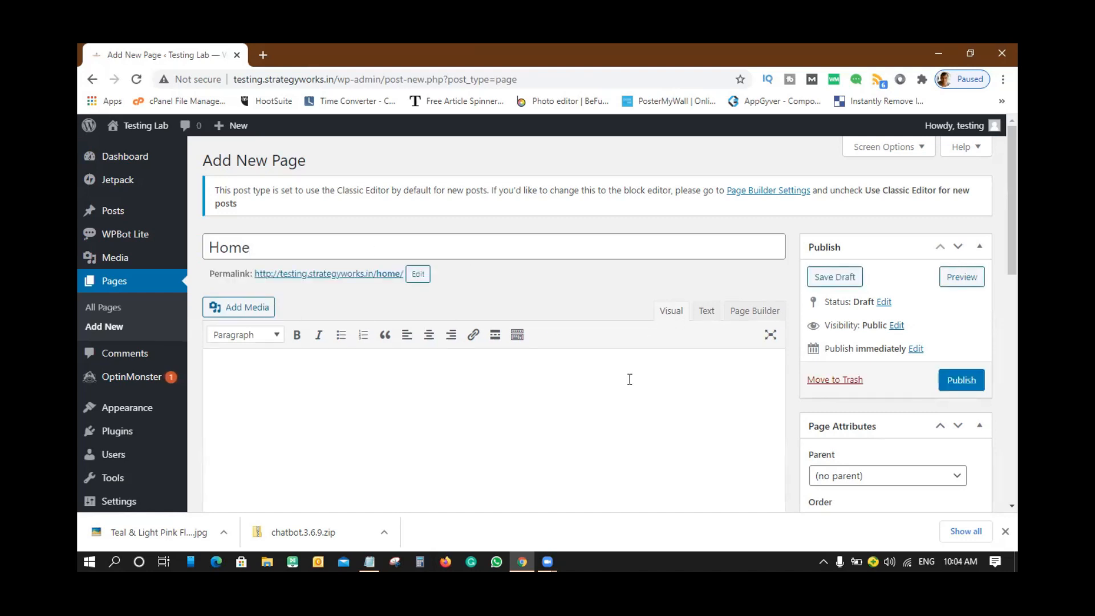
# - Switch the empty page body from the Text editor to the SiteOrigin Page Builder
pyautogui.scroll(-1, 629, 378)
pyautogui.click(416, 330)
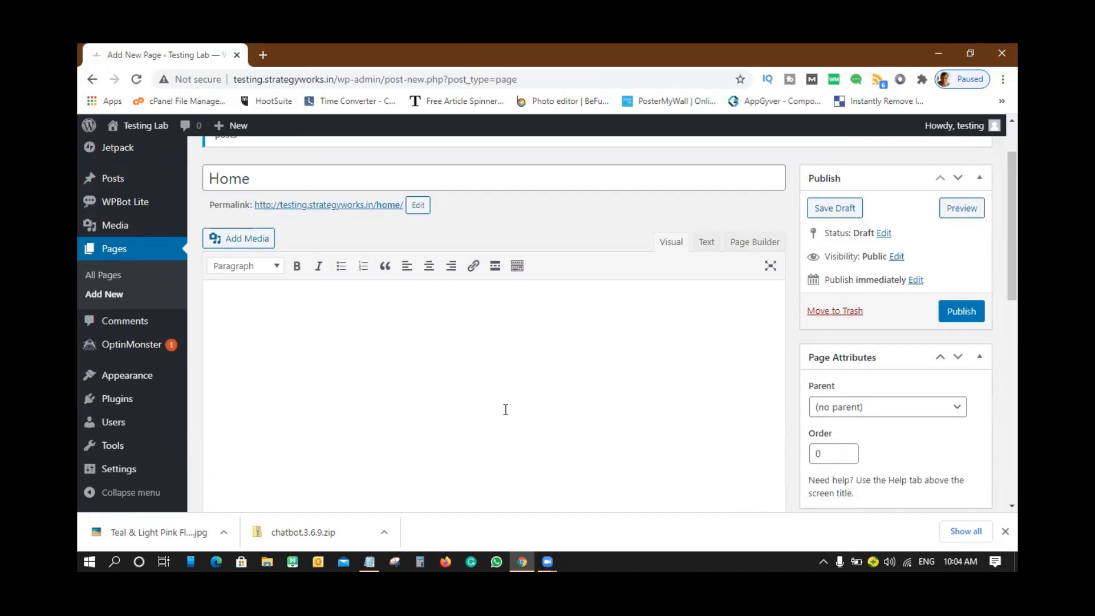
pyautogui.click(707, 243)
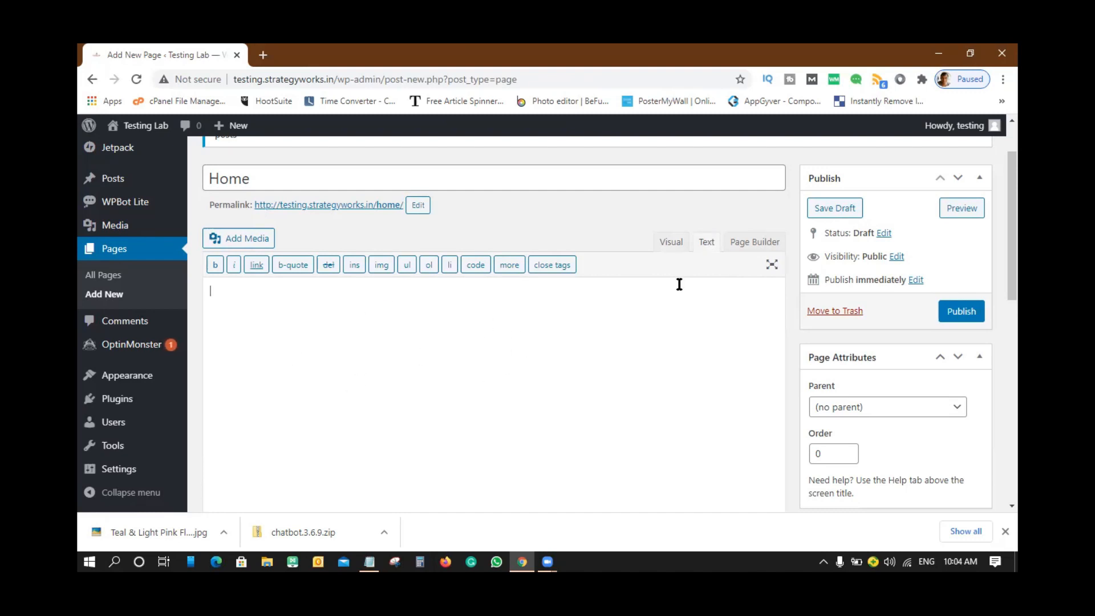
pyautogui.click(757, 249)
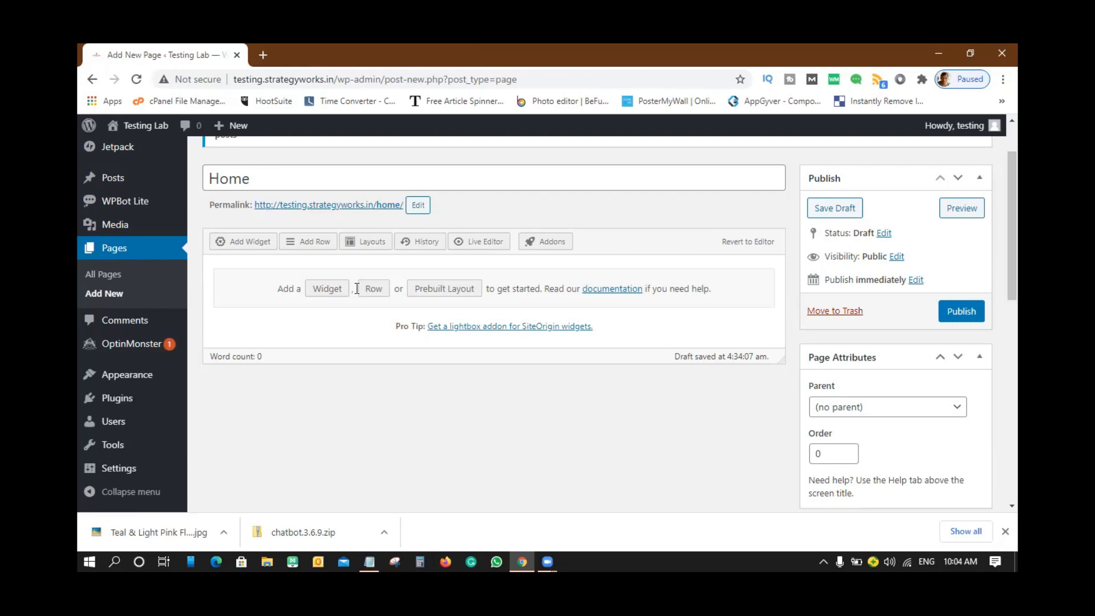
pyautogui.scroll(-5, 938, 405)
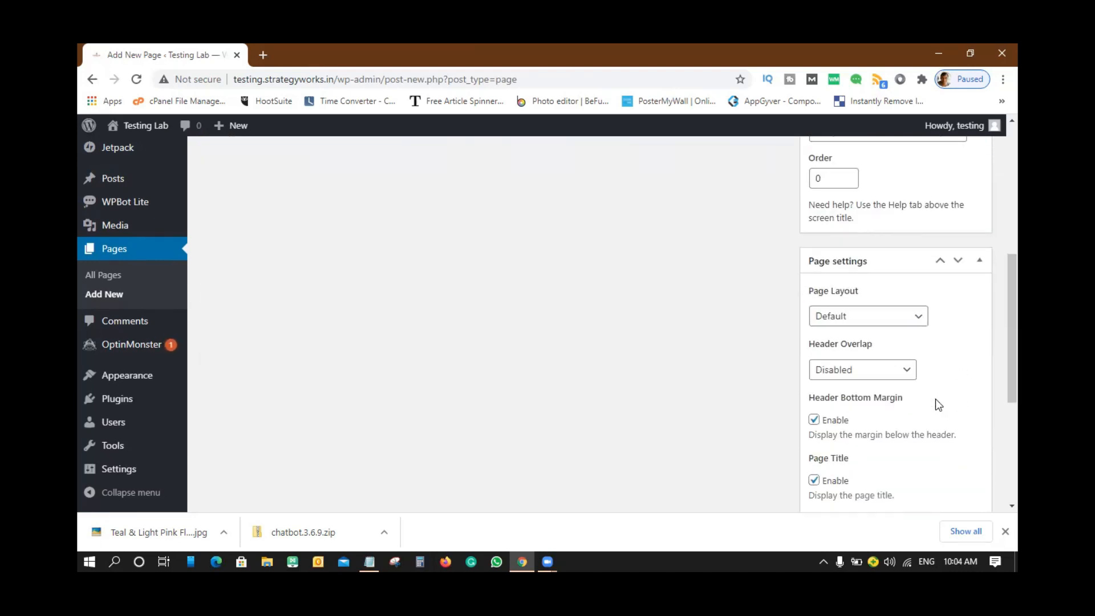
pyautogui.scroll(4, 936, 401)
pyautogui.scroll(-4, 936, 400)
pyautogui.scroll(-3, 936, 400)
pyautogui.scroll(-1, 936, 405)
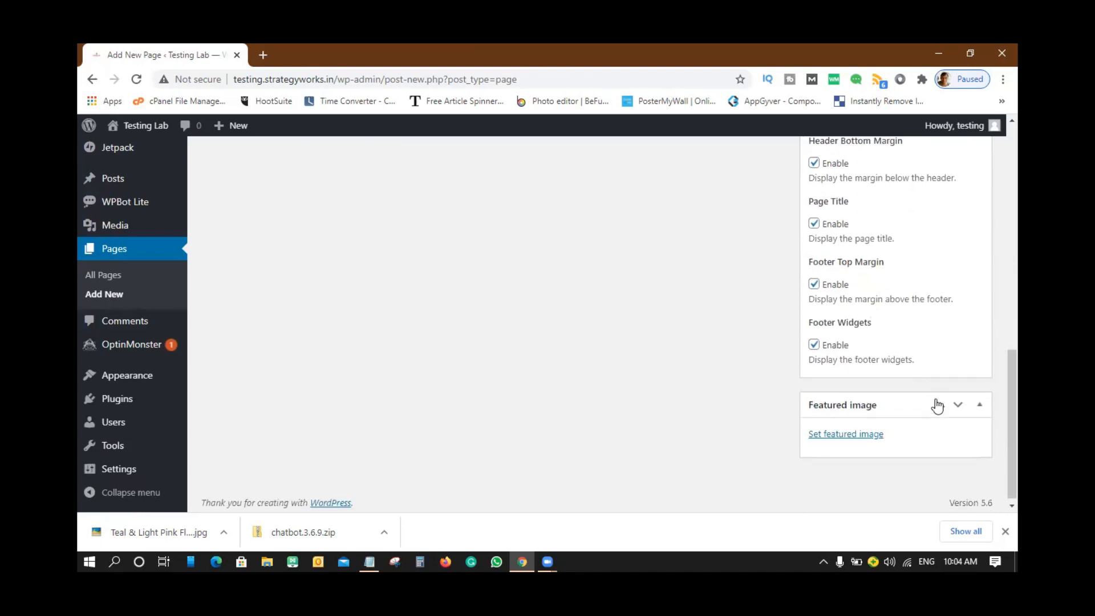
pyautogui.scroll(10, 936, 405)
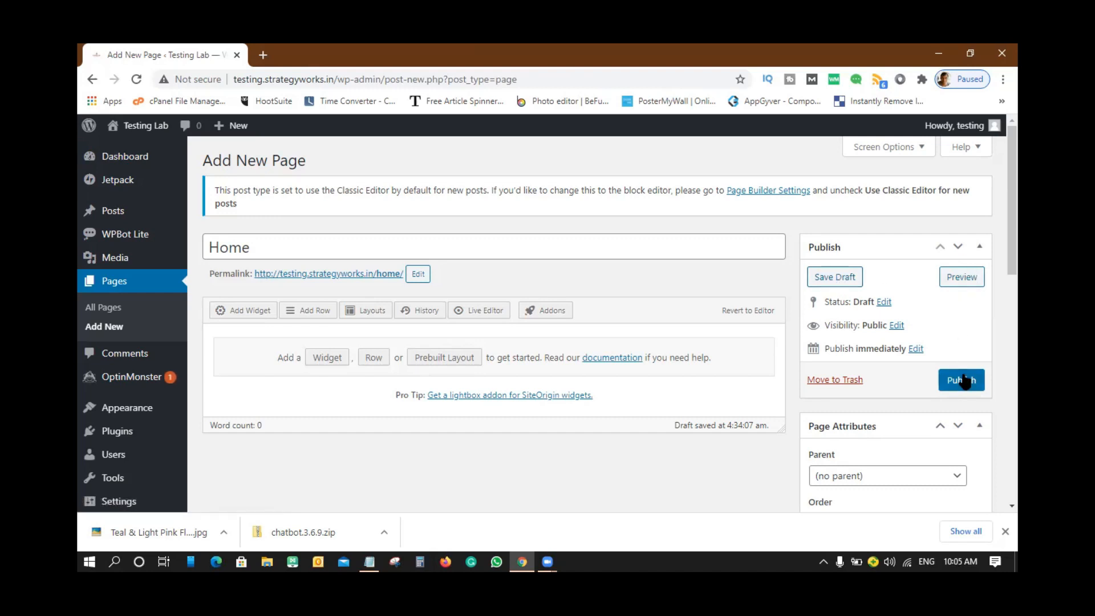
pyautogui.click(959, 279)
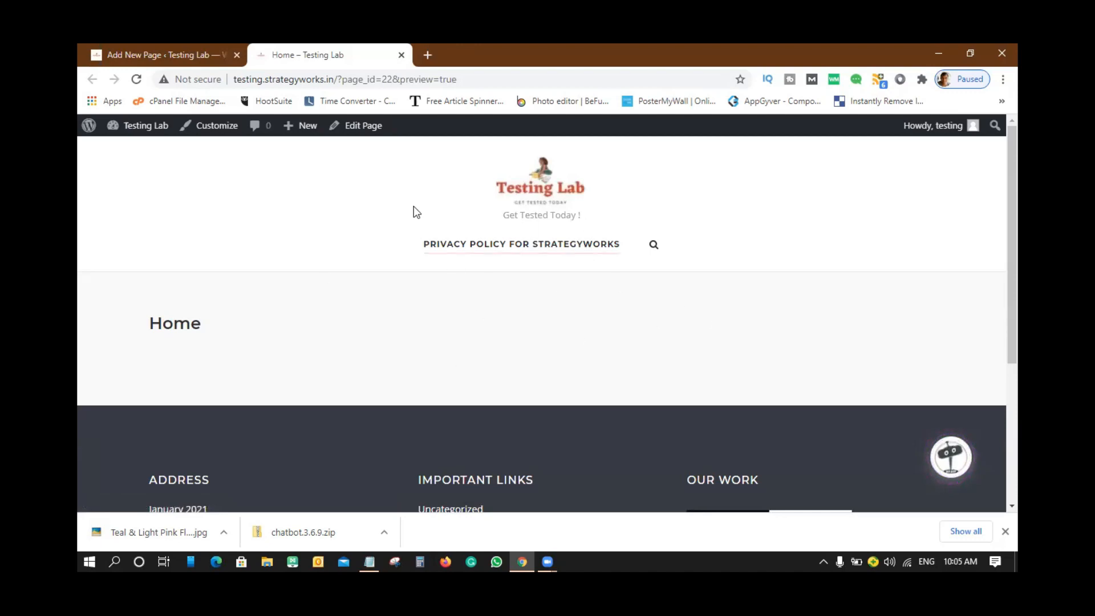
pyautogui.click(401, 55)
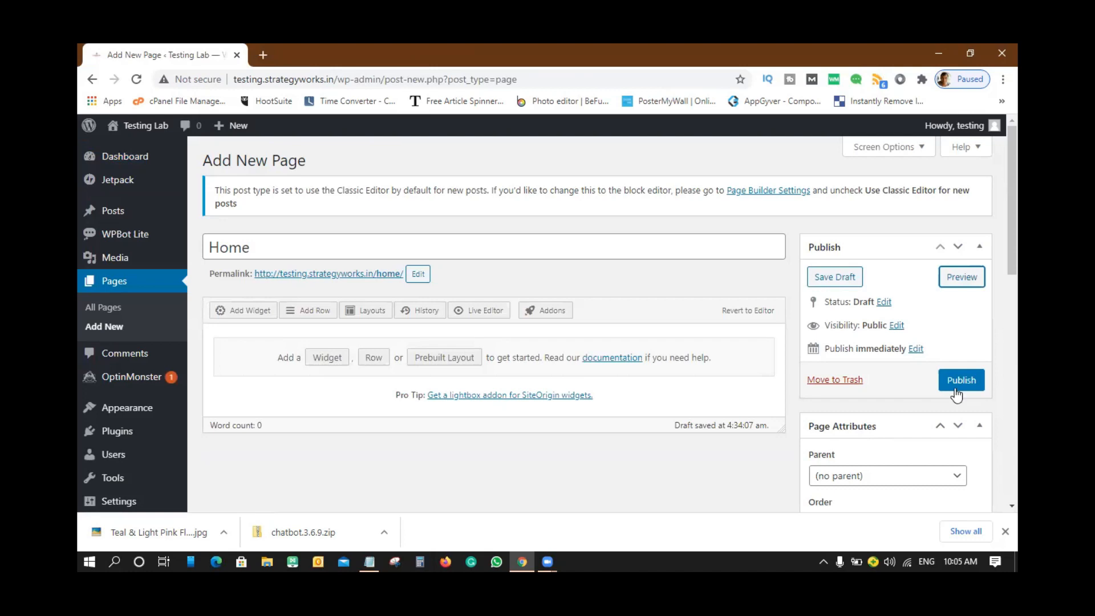
# - Open the publish date and visibility settings, try Password protected and Private, then keep Public
pyautogui.click(914, 350)
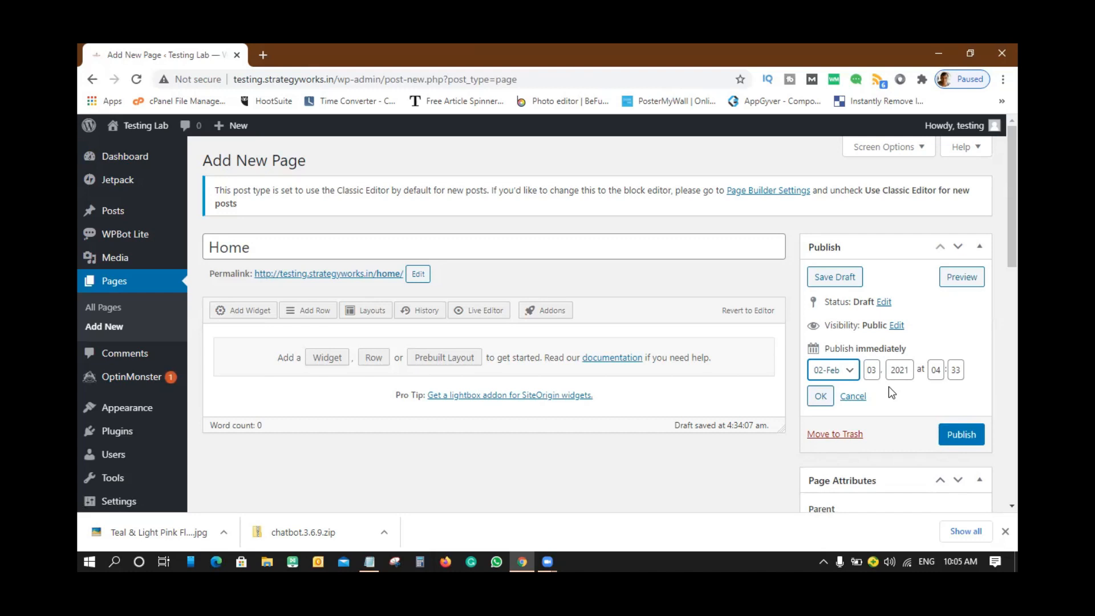
pyautogui.click(897, 325)
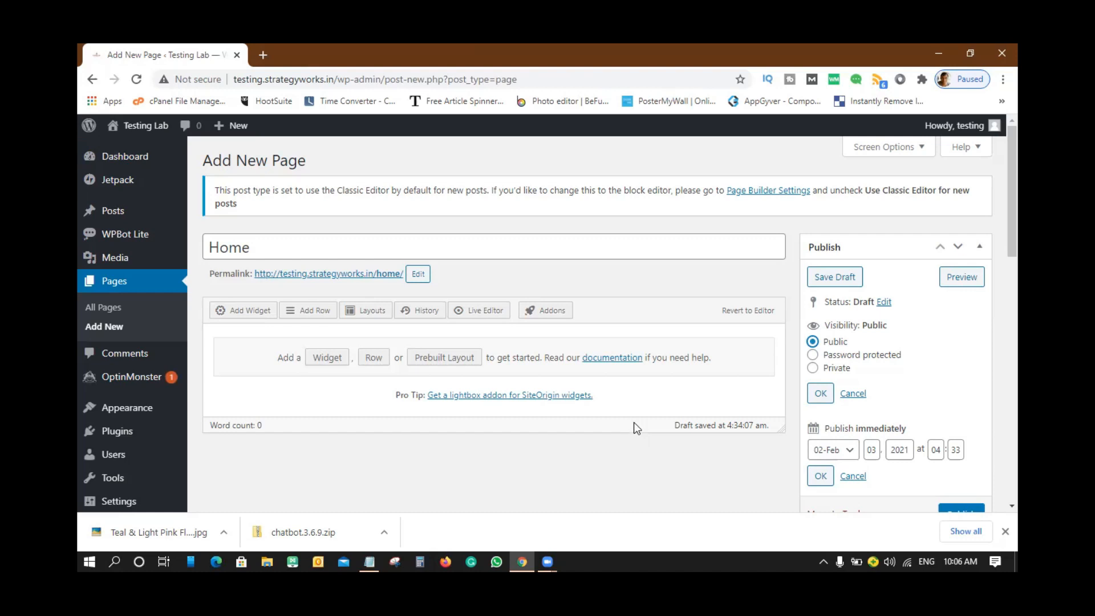
pyautogui.click(814, 355)
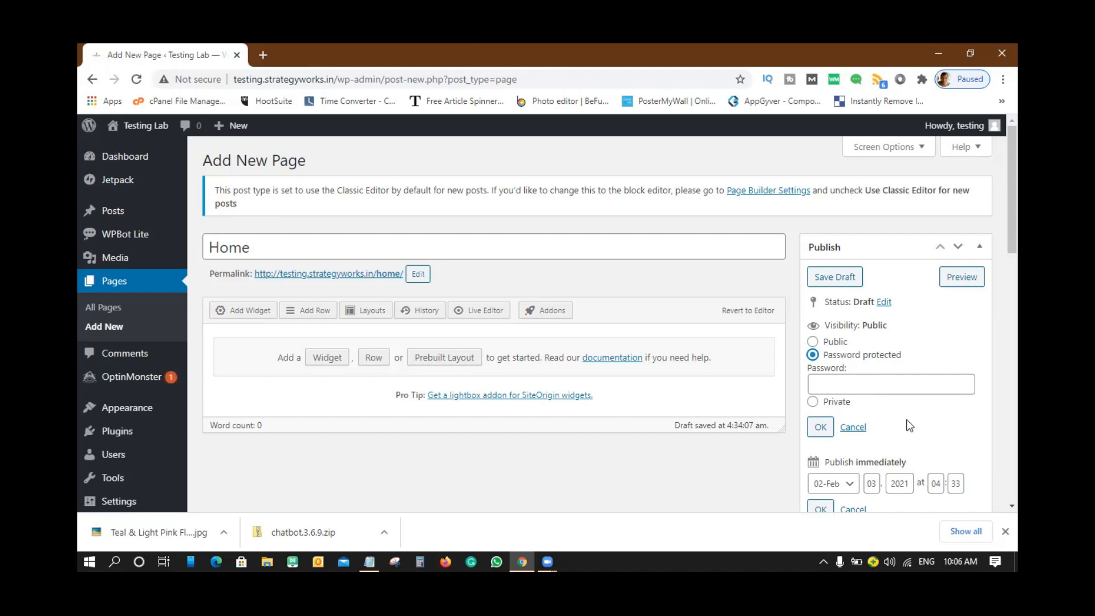
pyautogui.click(813, 401)
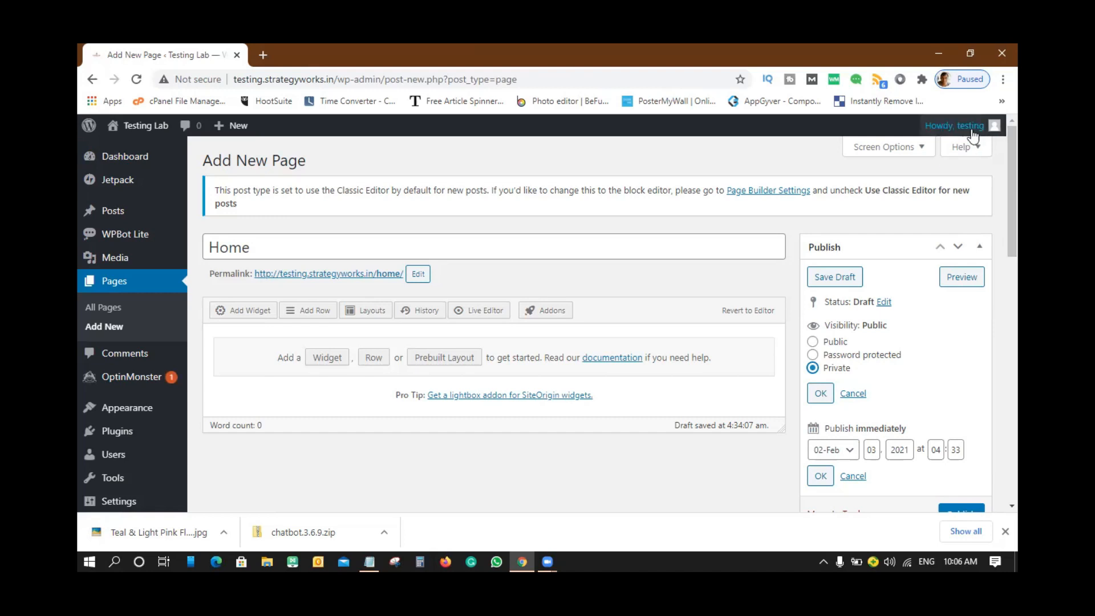
pyautogui.moveTo(973, 137)
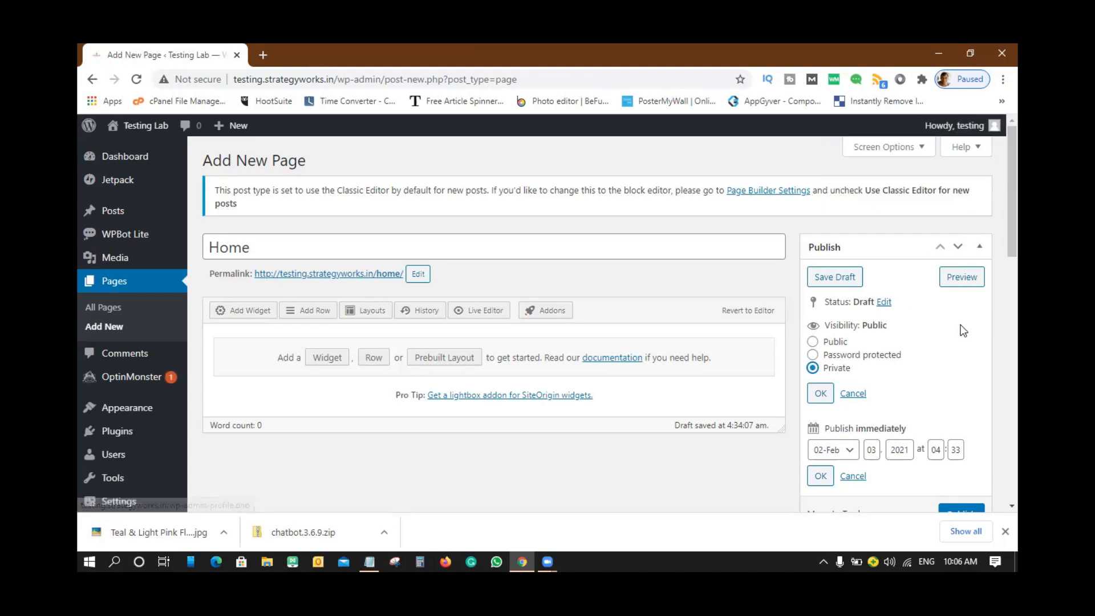
pyautogui.click(813, 342)
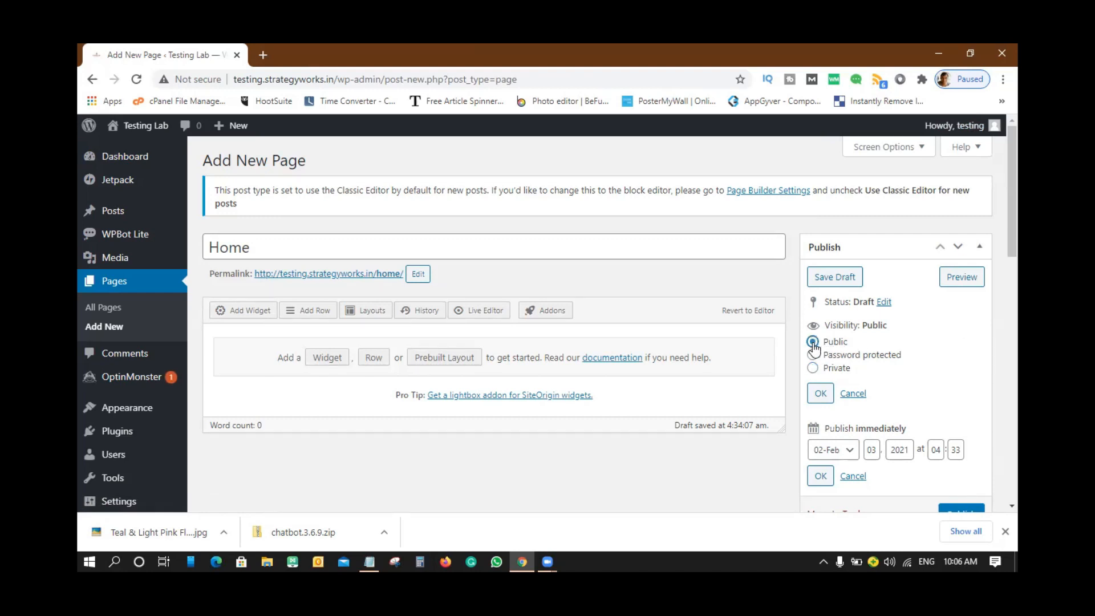
pyautogui.click(820, 394)
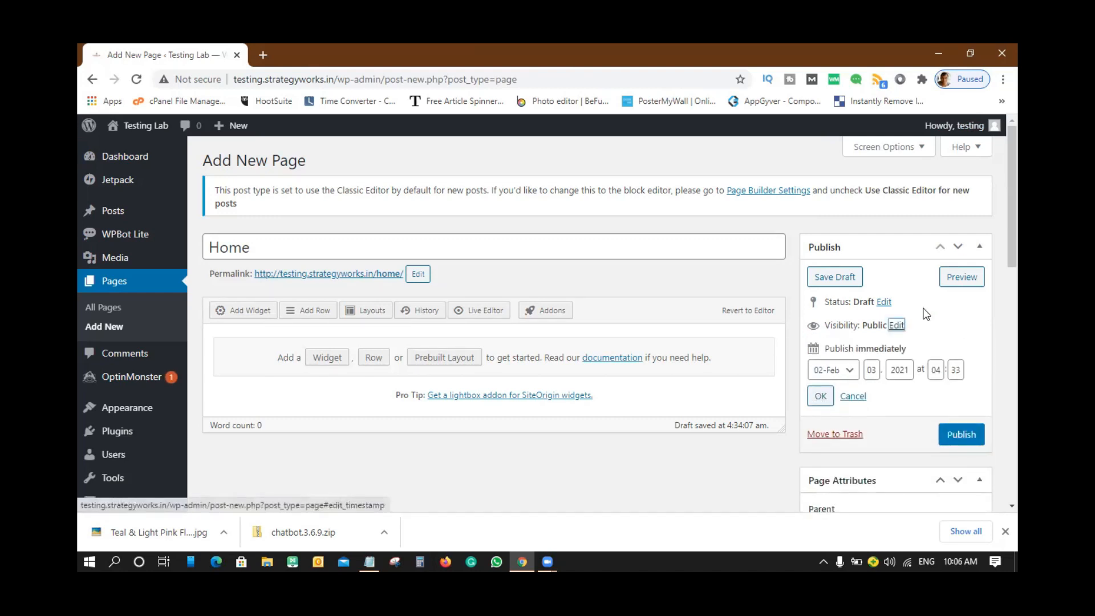
pyautogui.click(885, 303)
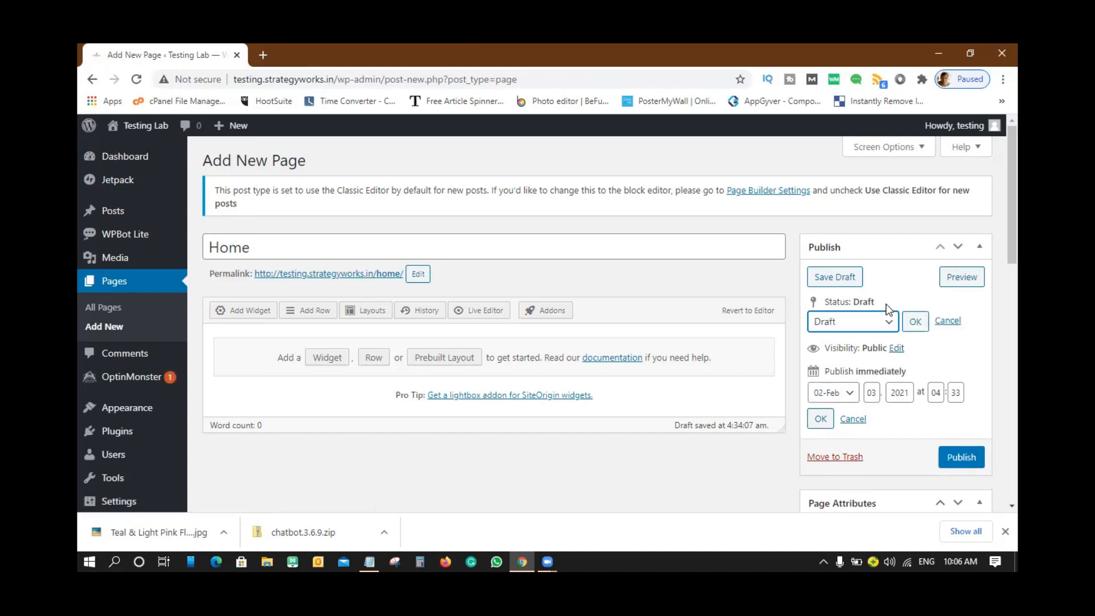
pyautogui.click(887, 326)
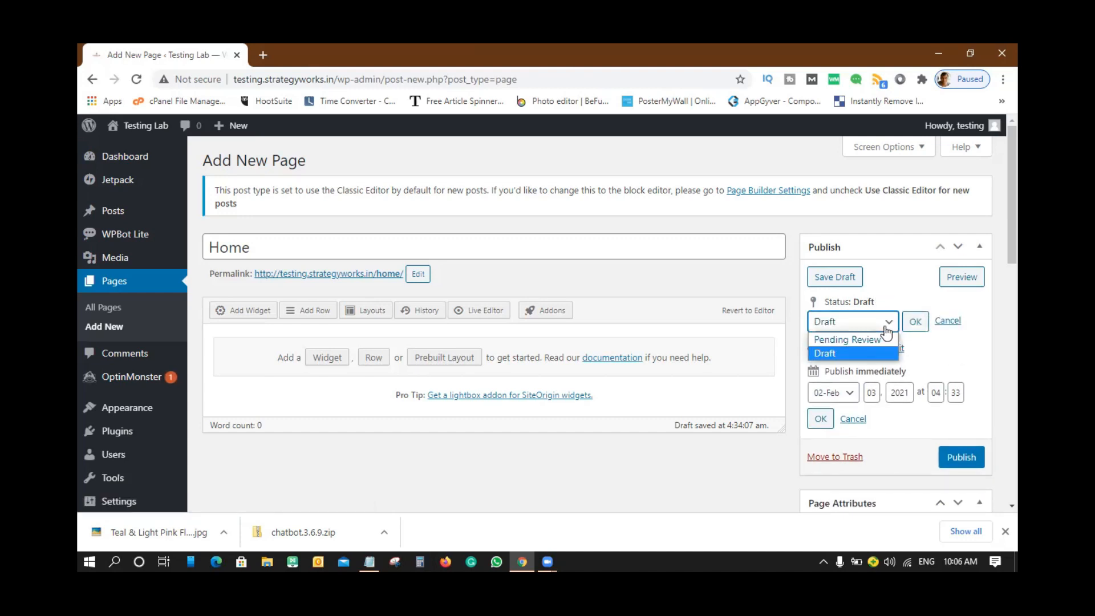
pyautogui.click(860, 341)
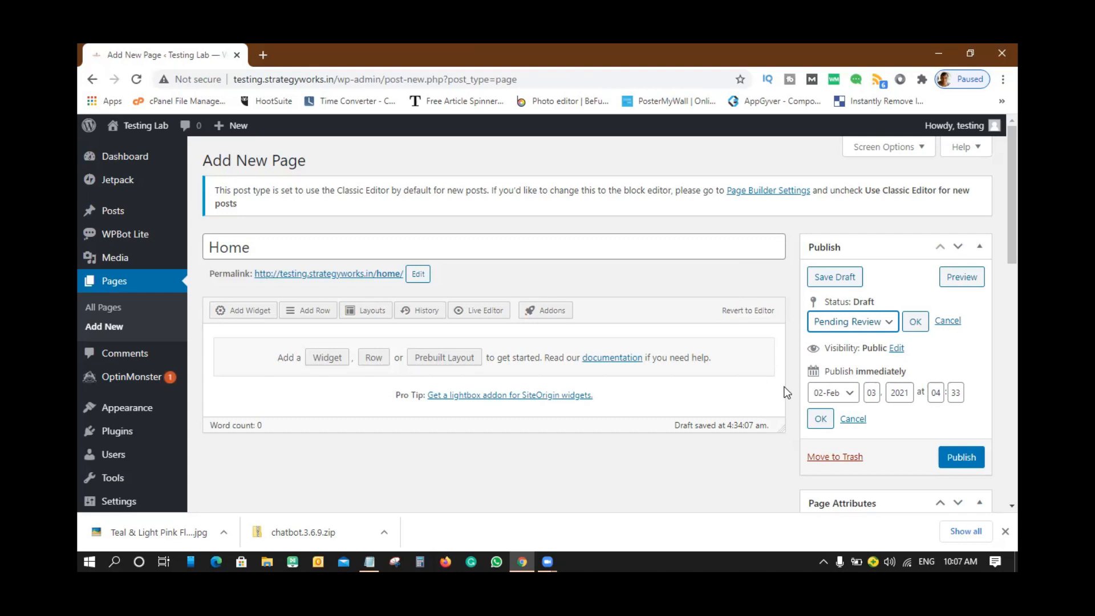
pyautogui.click(889, 324)
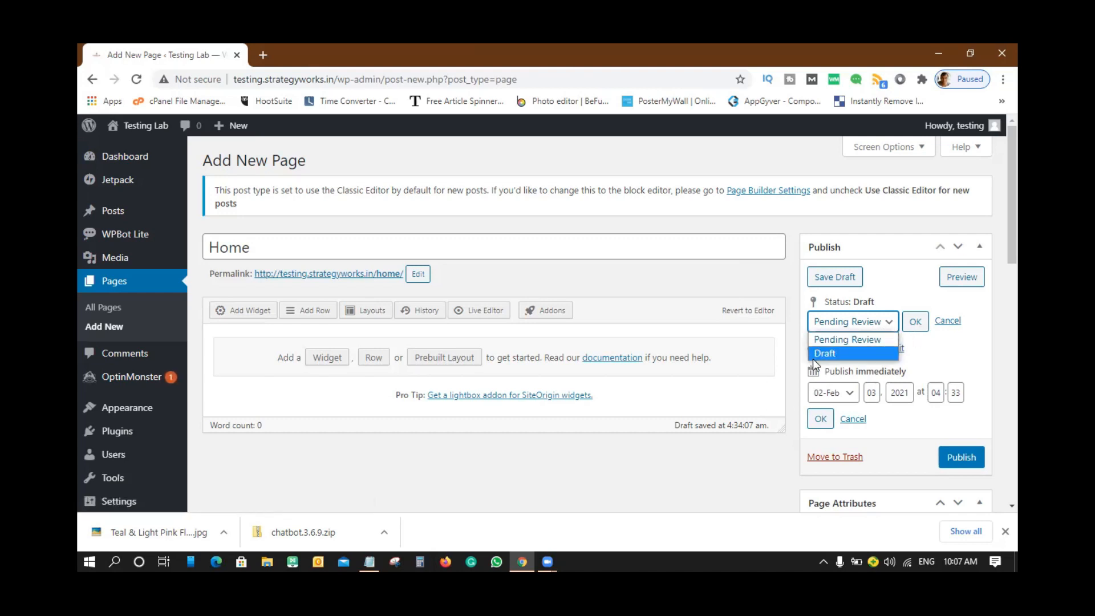
pyautogui.click(829, 354)
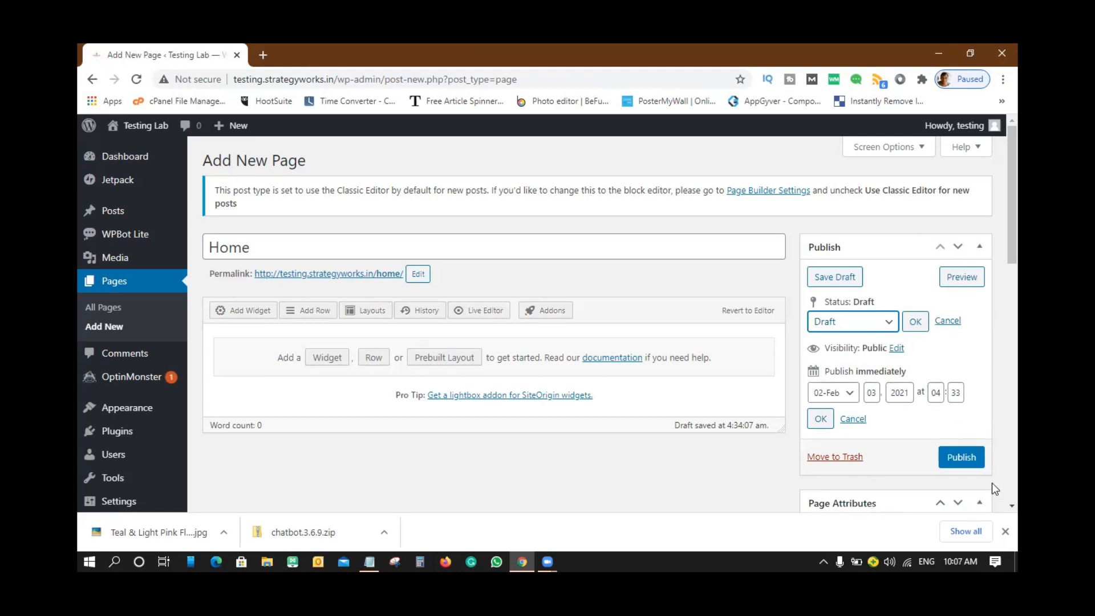
pyautogui.click(915, 322)
pyautogui.scroll(-4, 929, 348)
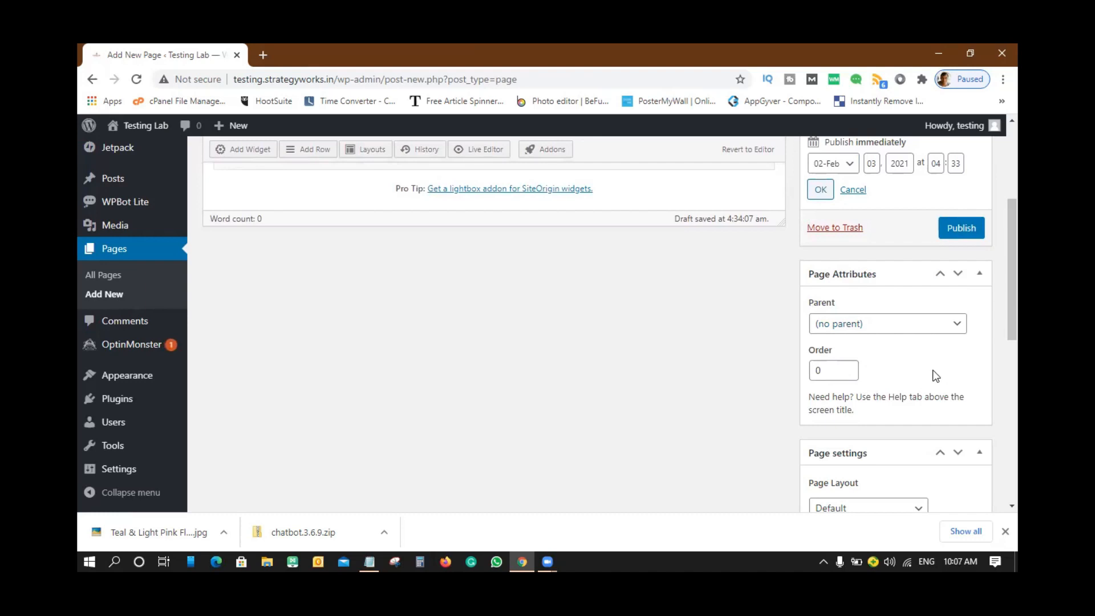
pyautogui.scroll(-3, 932, 375)
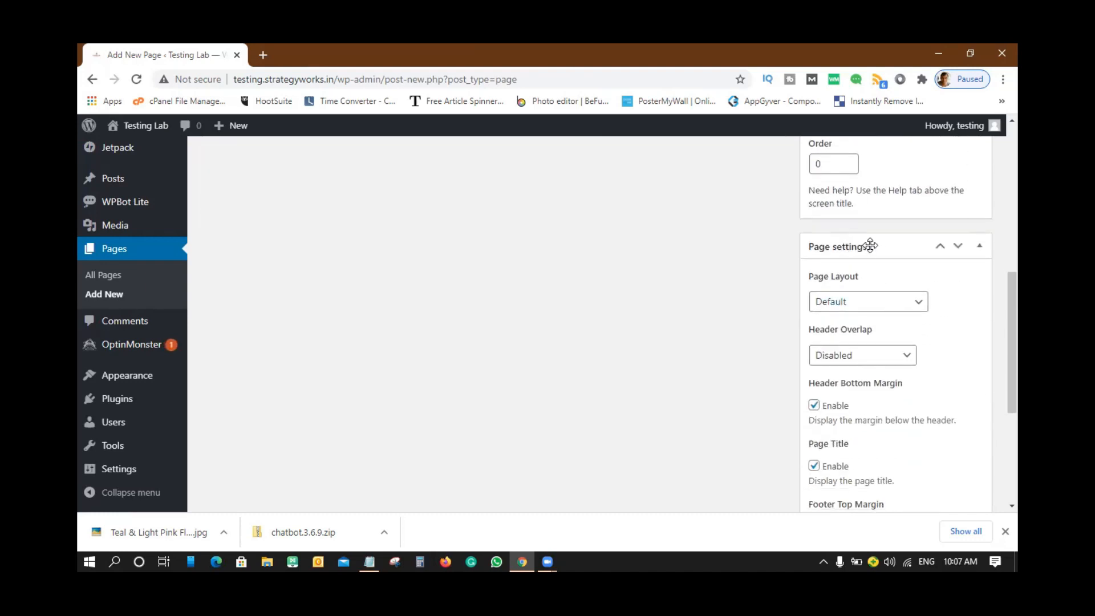
pyautogui.click(919, 304)
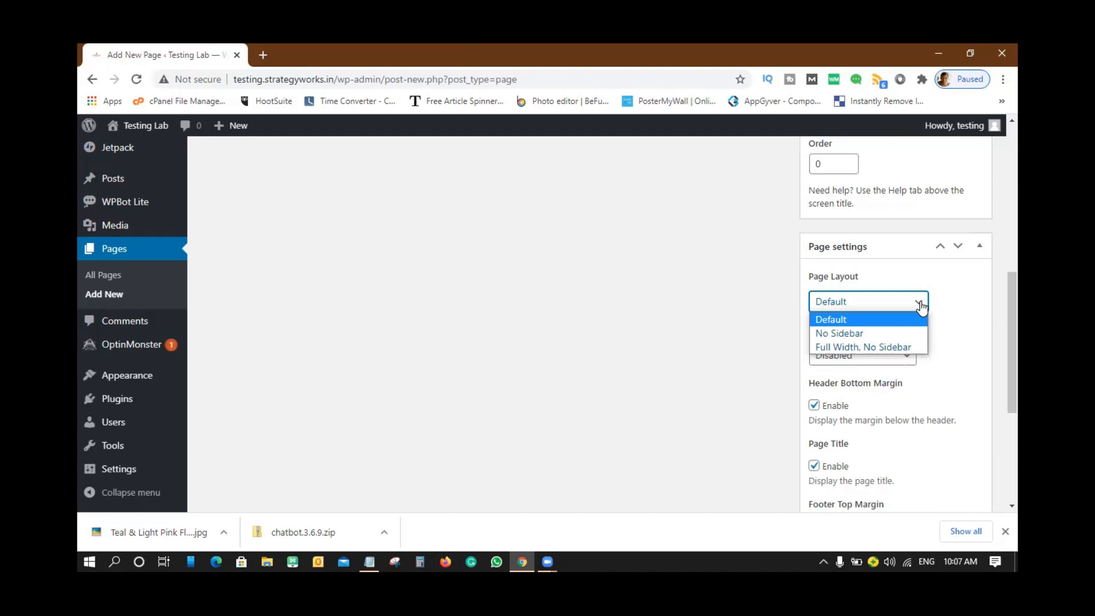
pyautogui.click(847, 320)
pyautogui.scroll(6, 975, 305)
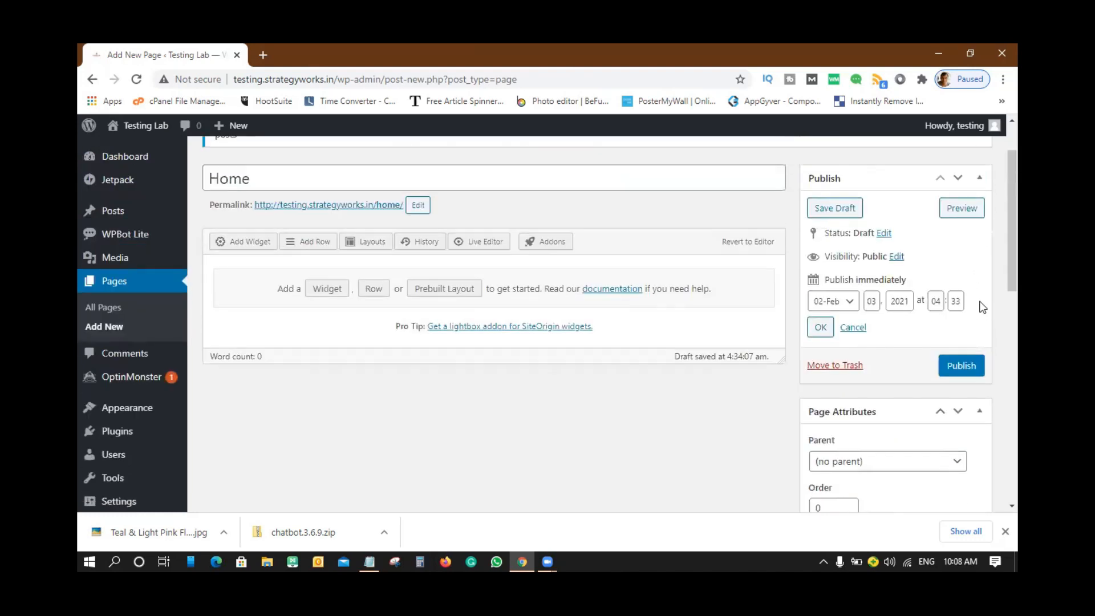
# - Preview the Home draft and return to the editor, leaving Header Overlap unchanged
pyautogui.click(963, 210)
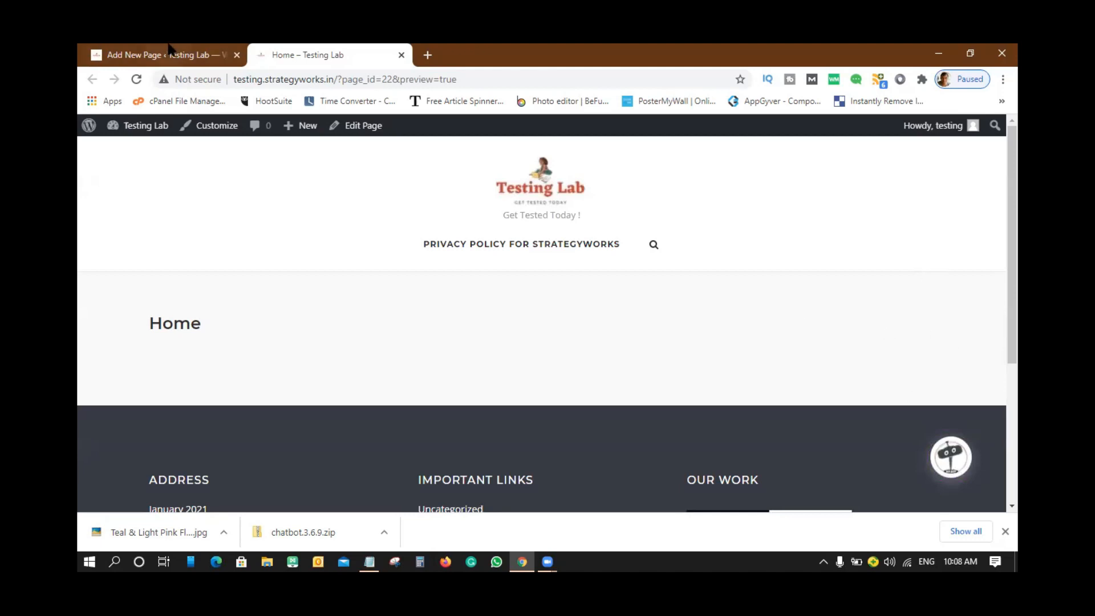
pyautogui.click(170, 50)
pyautogui.scroll(-1, 923, 448)
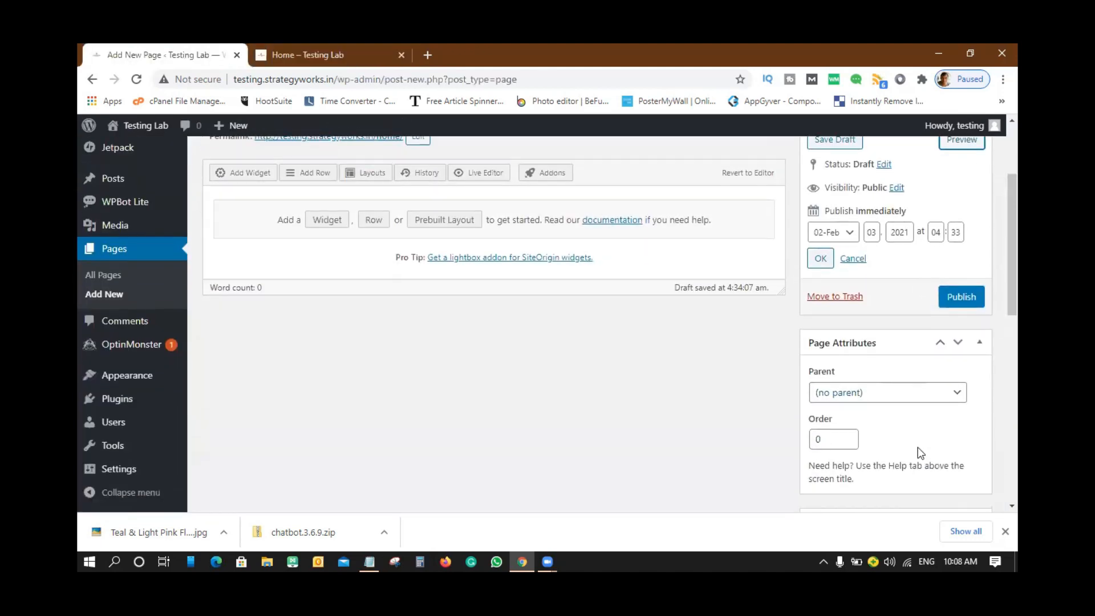
pyautogui.scroll(-5, 919, 454)
pyautogui.click(861, 358)
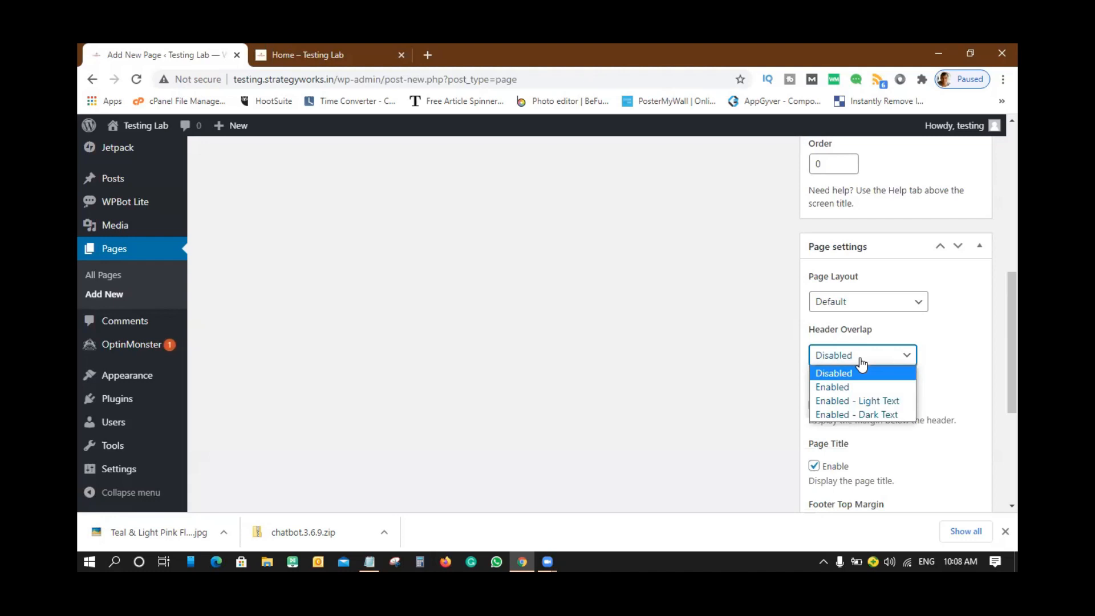
pyautogui.click(989, 338)
# - Set the Page Layout to No Sidebar and preview the draft again
pyautogui.click(888, 304)
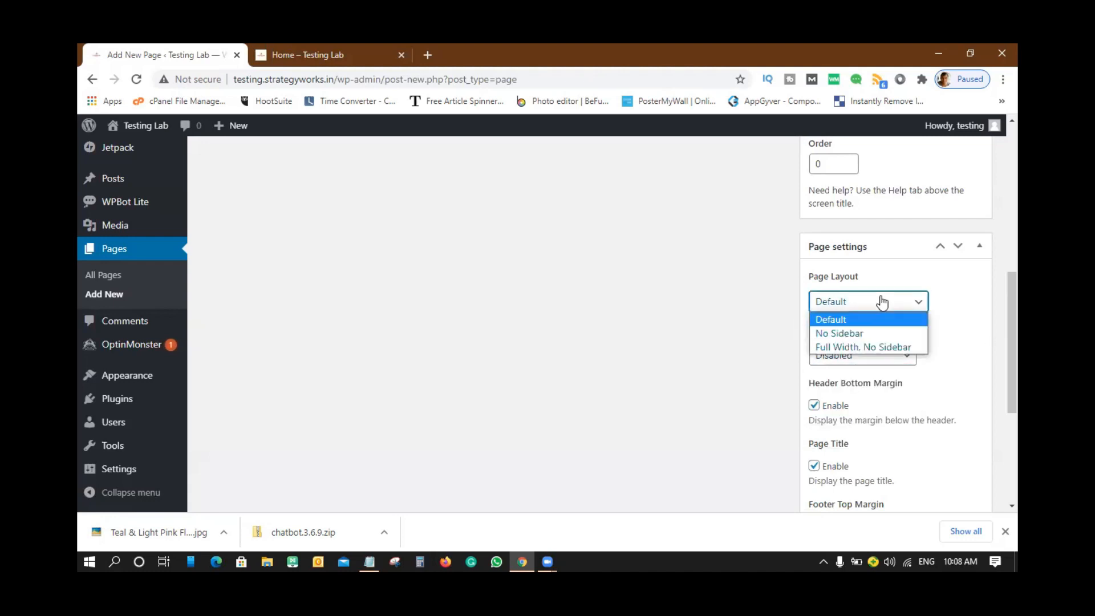
pyautogui.click(854, 336)
pyautogui.scroll(6, 939, 325)
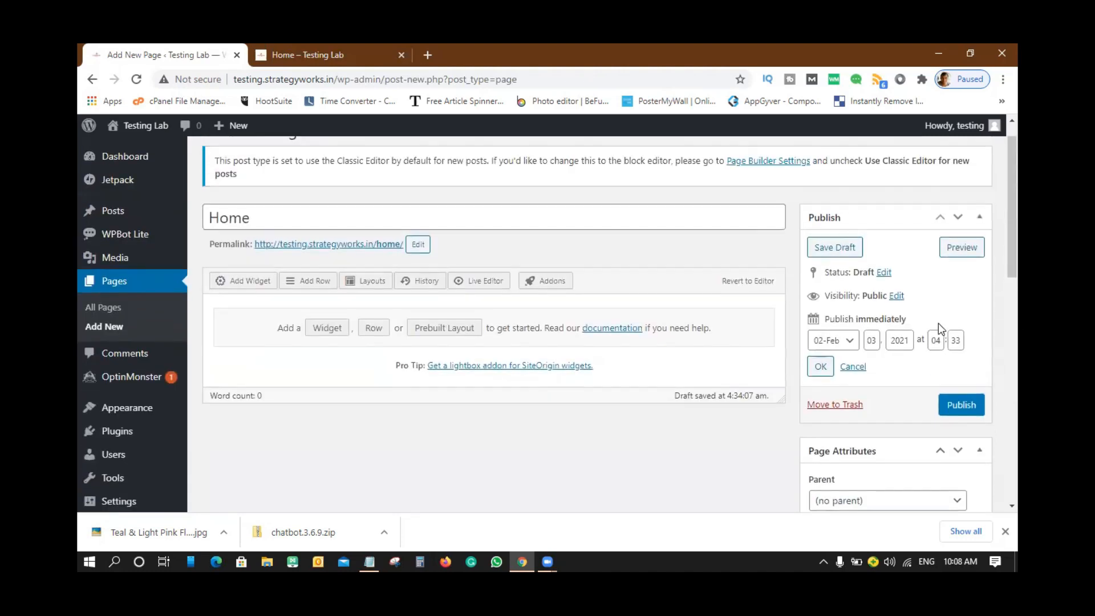
pyautogui.scroll(1, 940, 323)
pyautogui.click(961, 277)
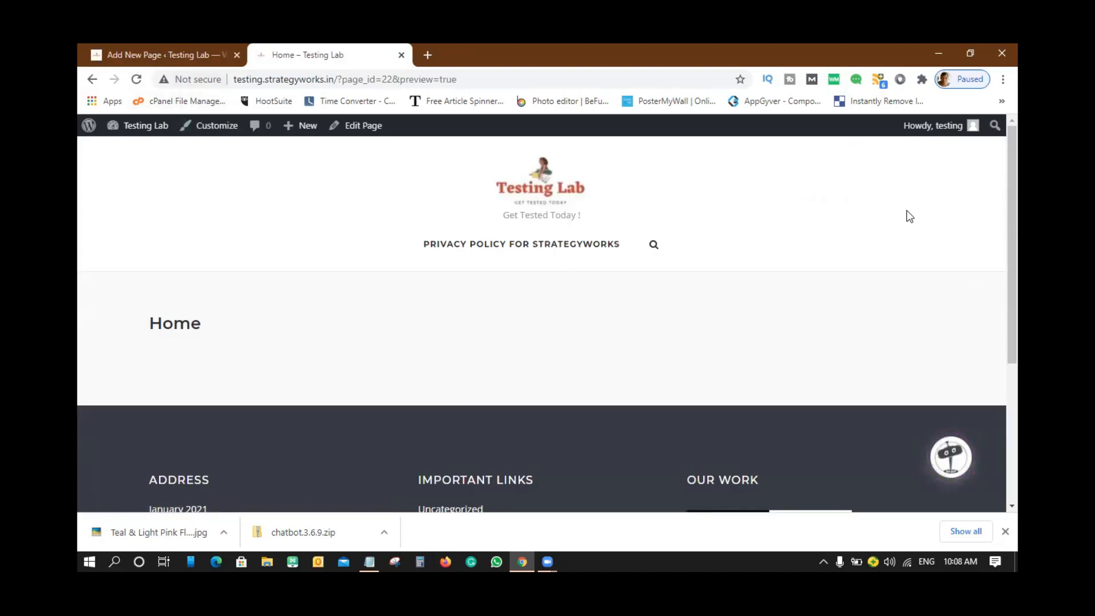
pyautogui.click(177, 50)
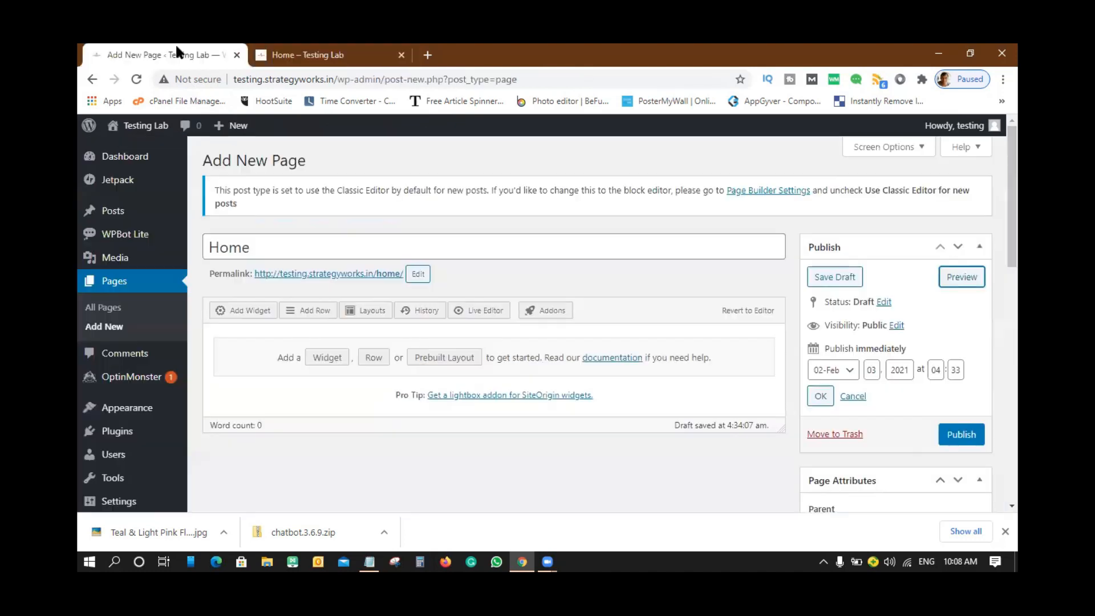
# - Set Page Layout to 'Full Width, No Sidebar' with Header Overlap Disabled, then preview the Home page
pyautogui.scroll(-8, 913, 422)
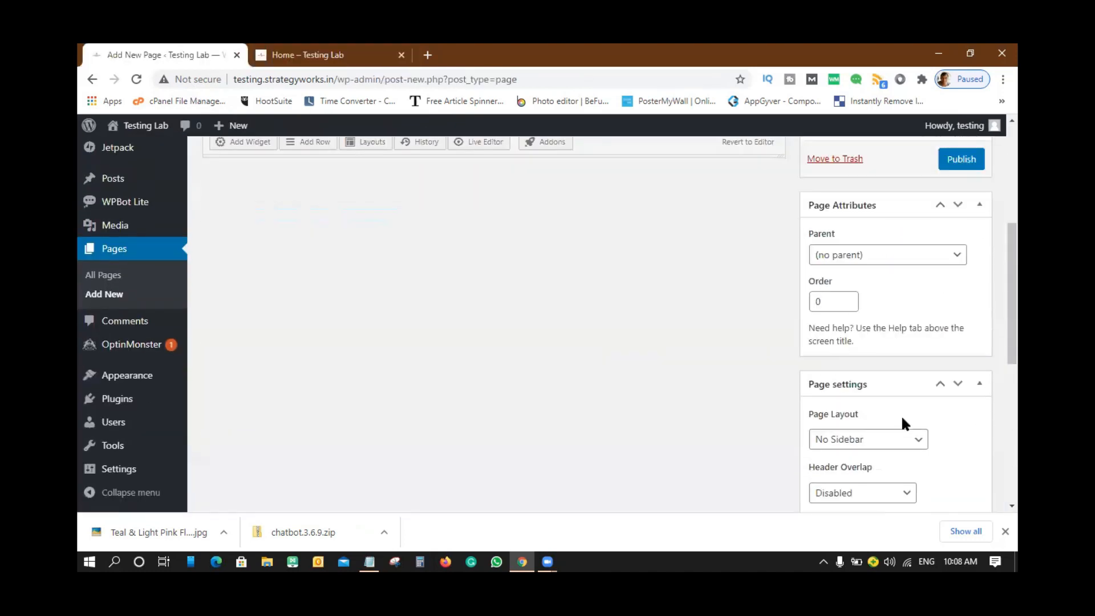
pyautogui.click(866, 234)
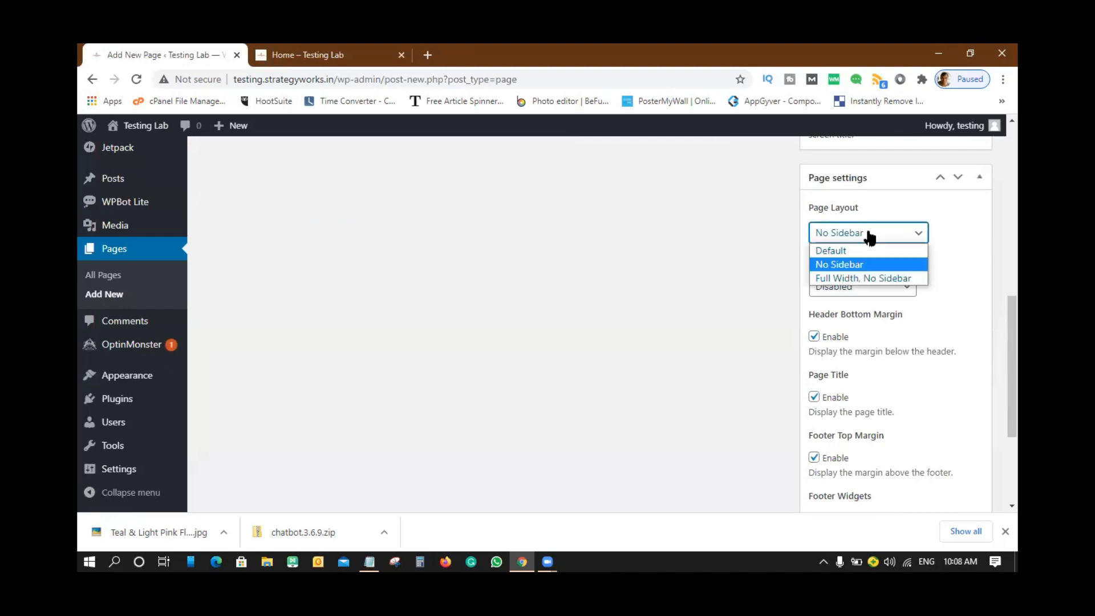
pyautogui.click(845, 277)
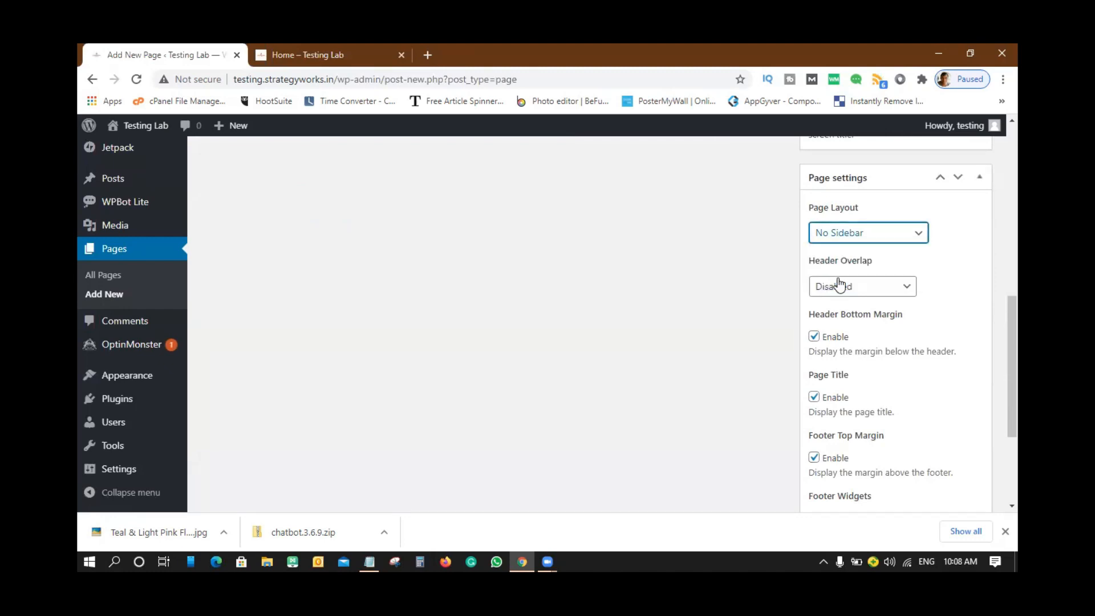
pyautogui.click(906, 287)
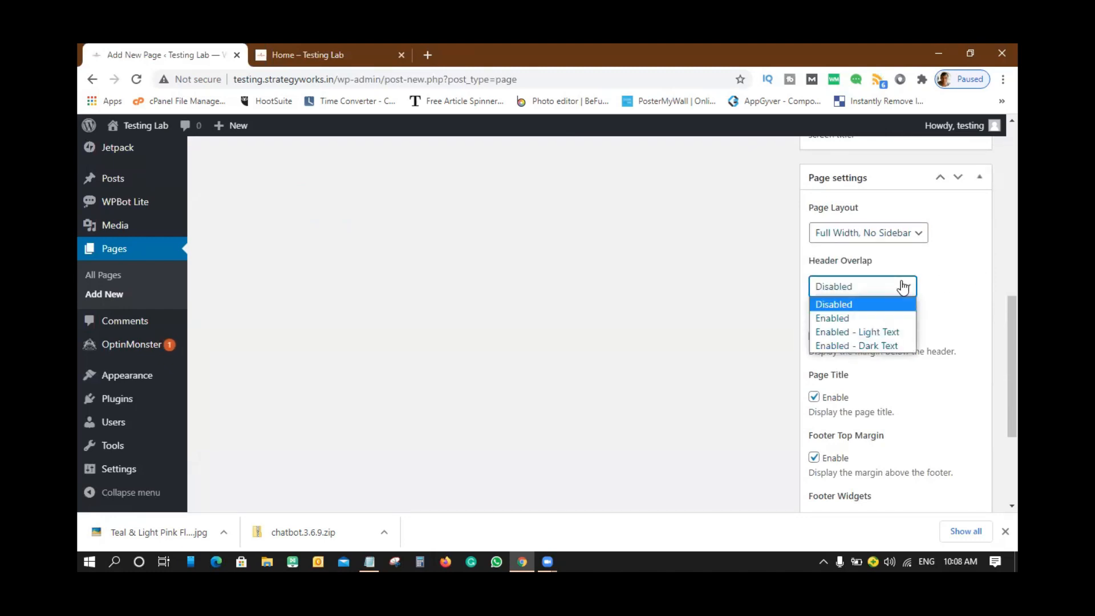
pyautogui.click(965, 283)
pyautogui.scroll(-3, 975, 277)
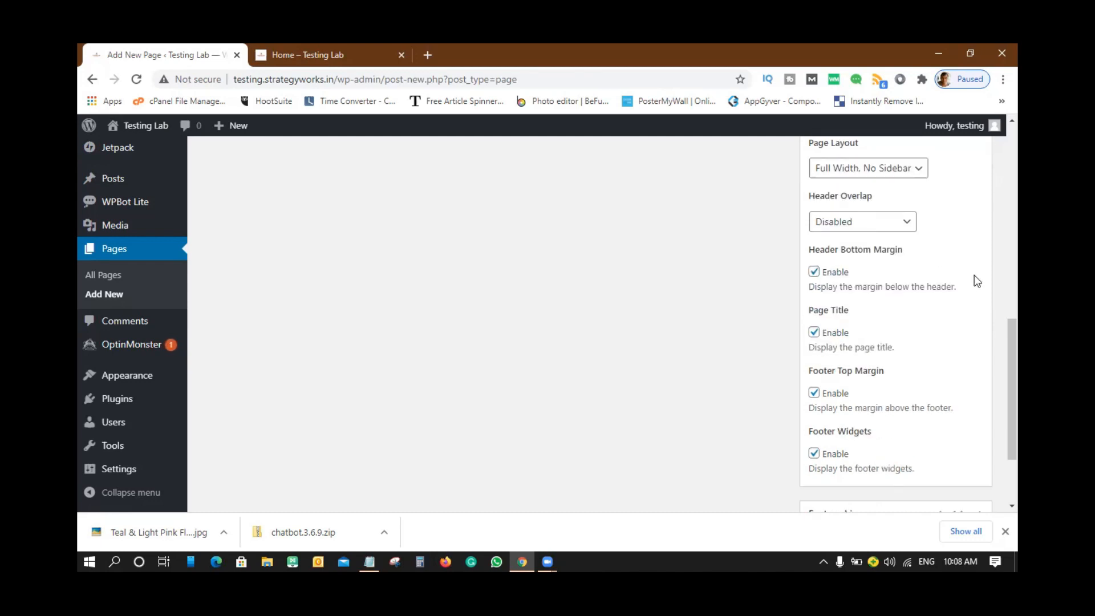
pyautogui.scroll(3, 976, 275)
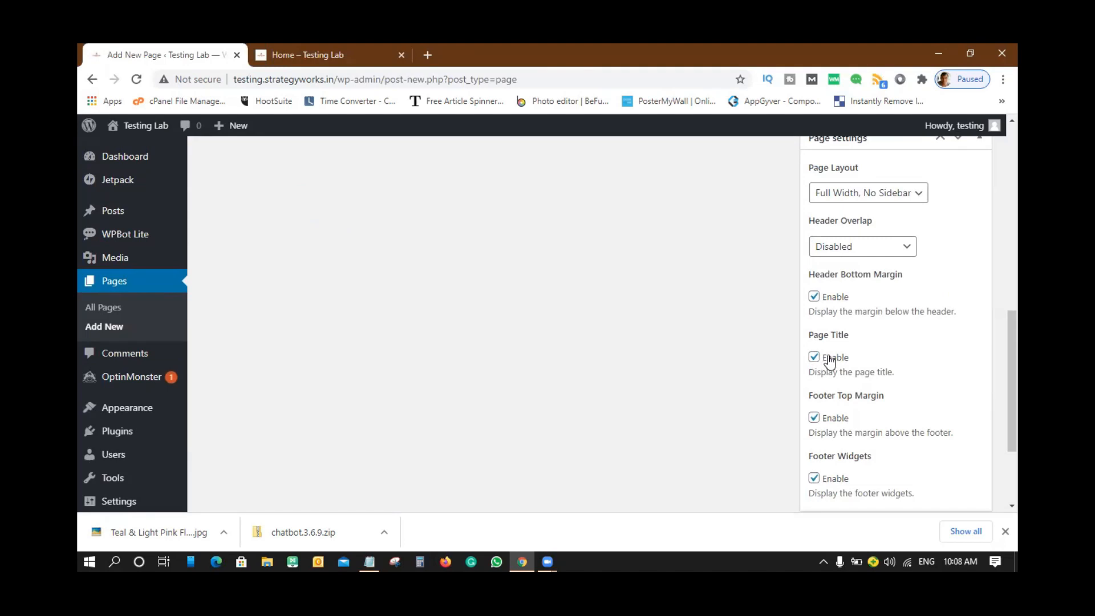
pyautogui.scroll(10, 580, 313)
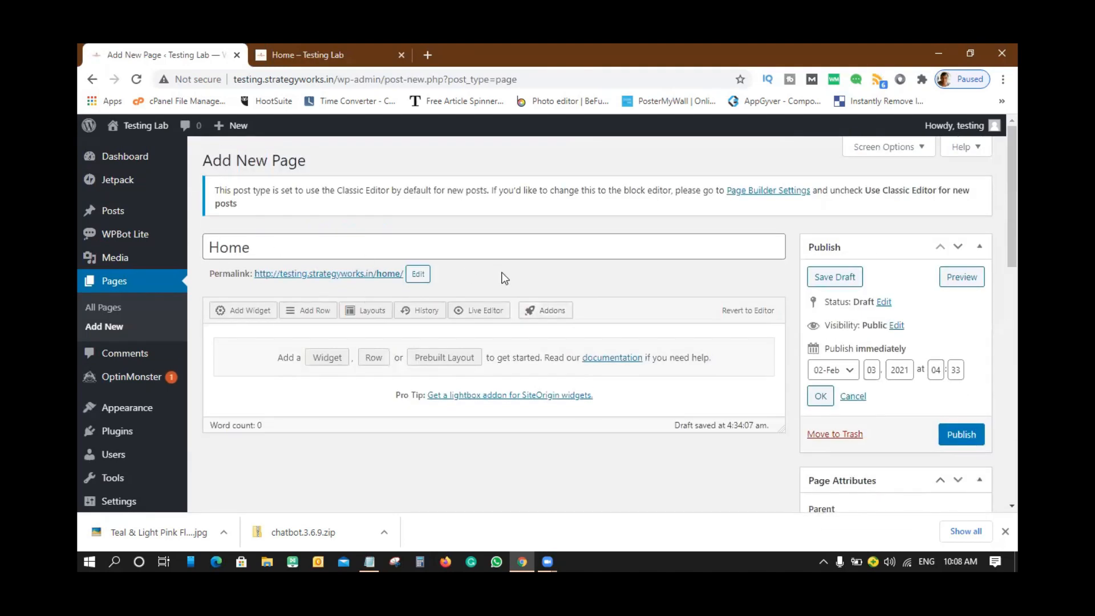
pyautogui.click(964, 277)
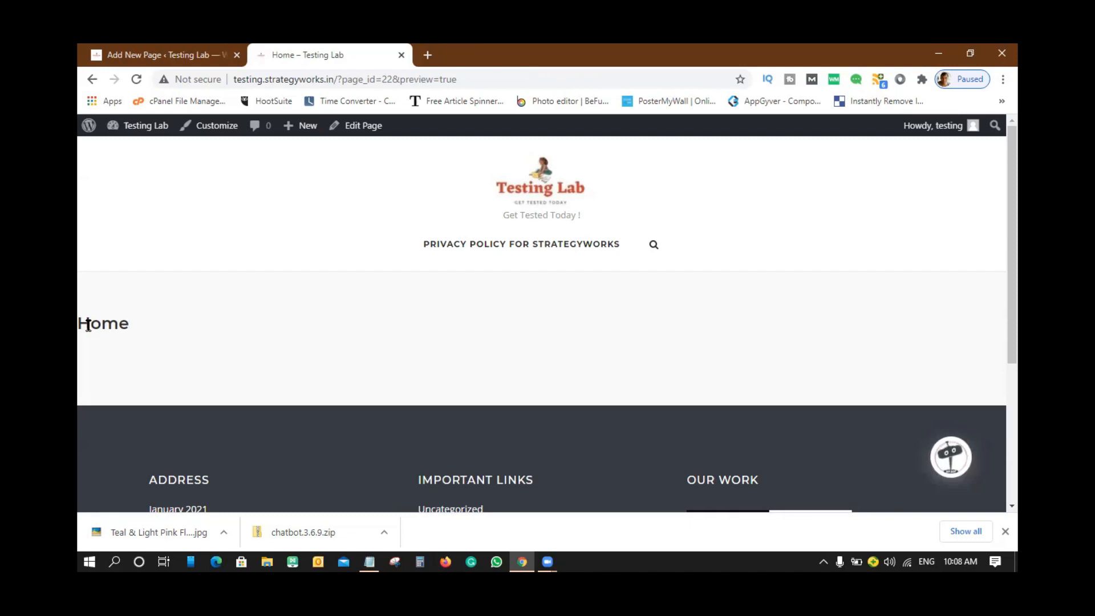
# - Uncheck the Page Title 'Enable' option and preview the Home page without its heading
pyautogui.click(147, 54)
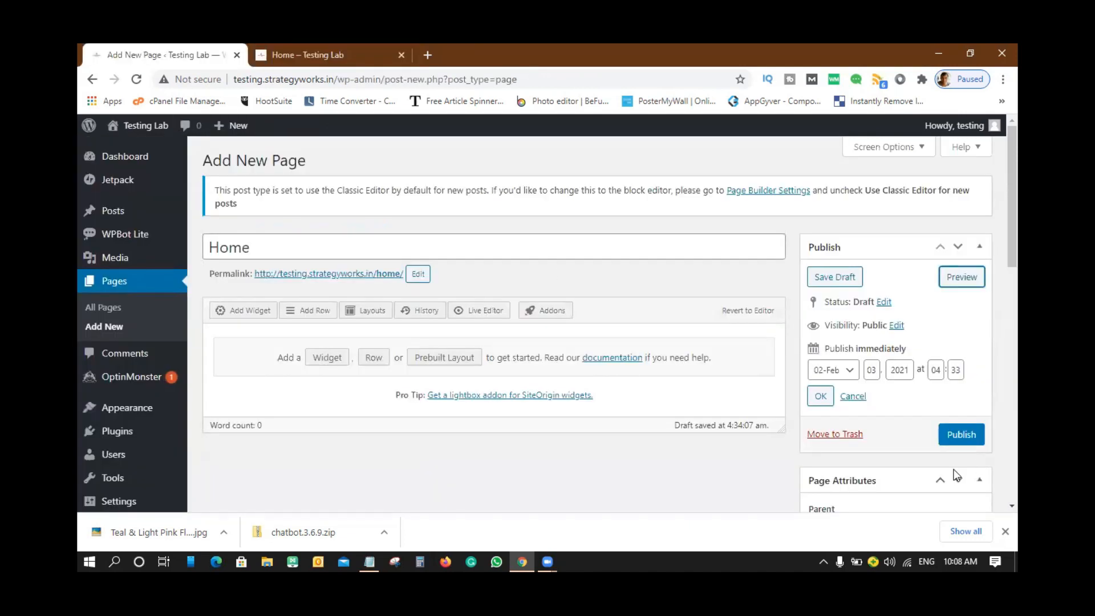
pyautogui.scroll(-5, 955, 469)
pyautogui.scroll(-3, 956, 469)
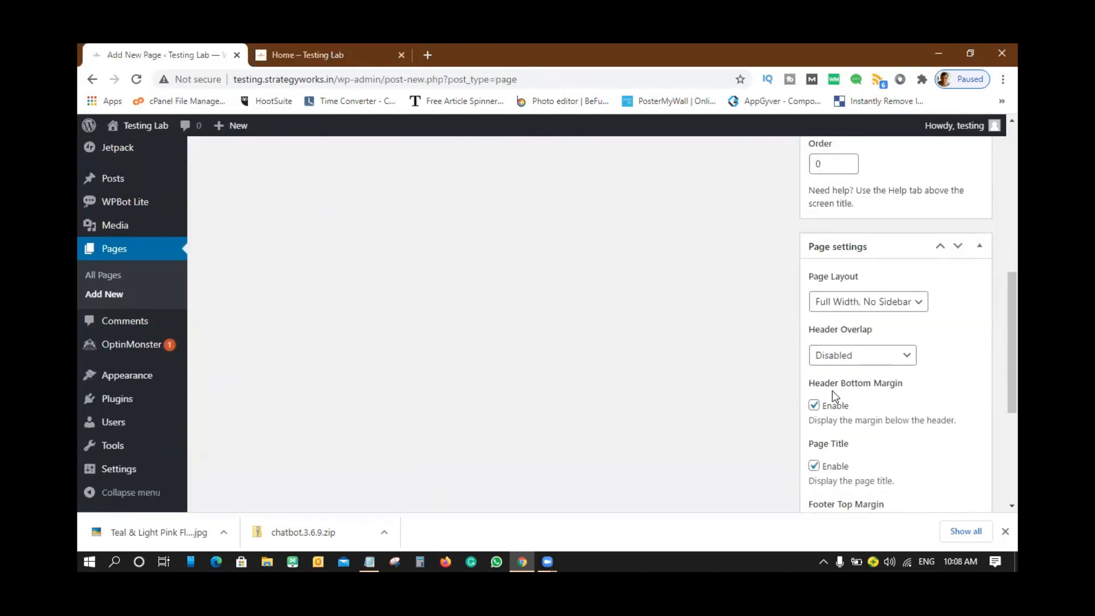
pyautogui.scroll(-1, 837, 410)
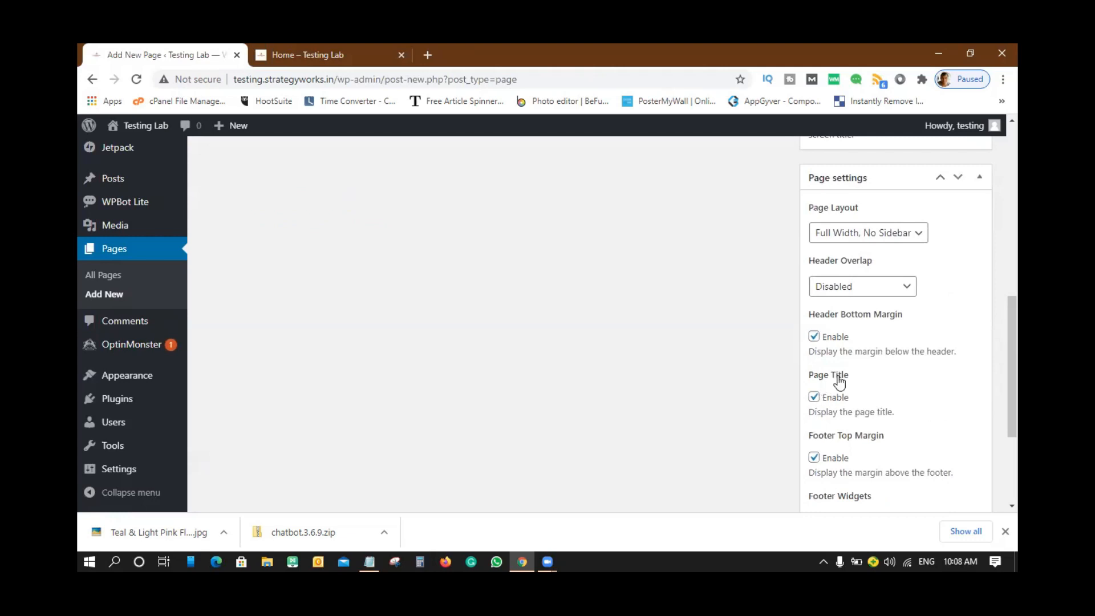
pyautogui.click(816, 401)
pyautogui.scroll(10, 941, 388)
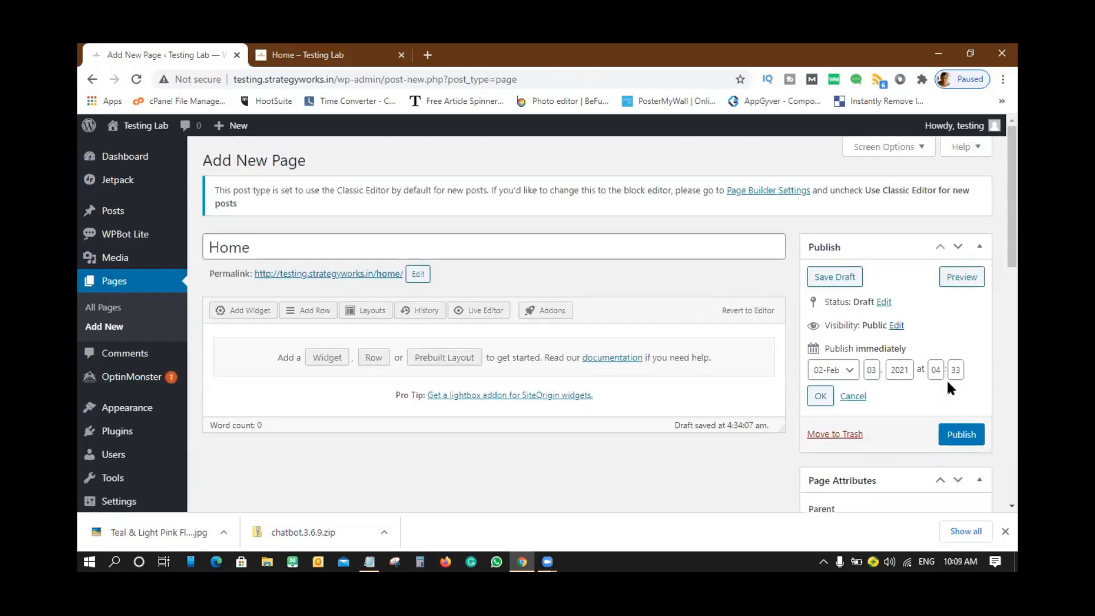
pyautogui.click(963, 277)
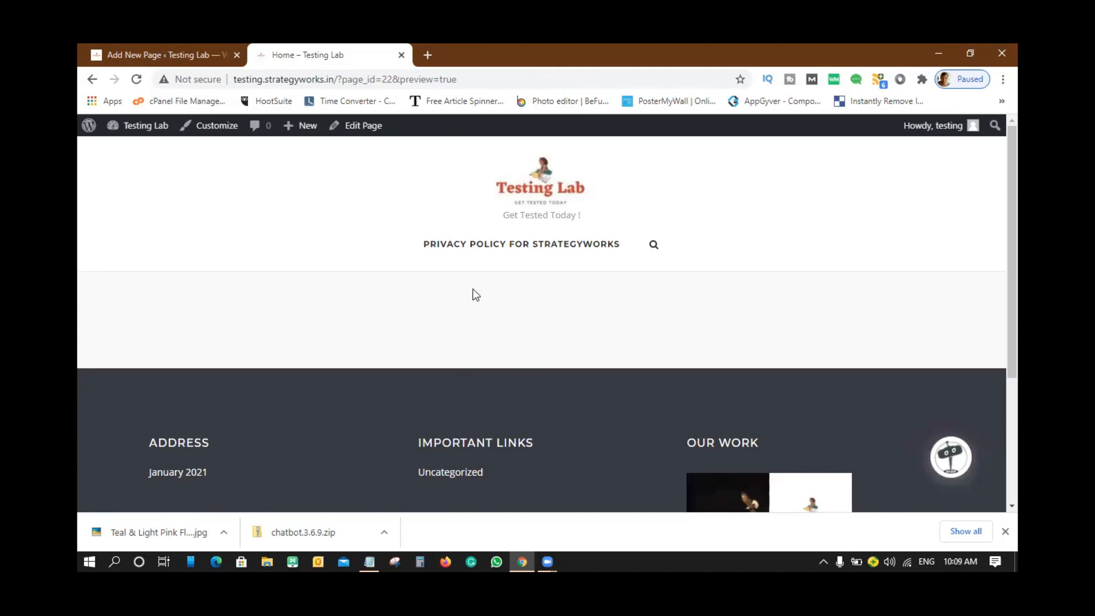
pyautogui.click(171, 55)
pyautogui.scroll(-15, 885, 469)
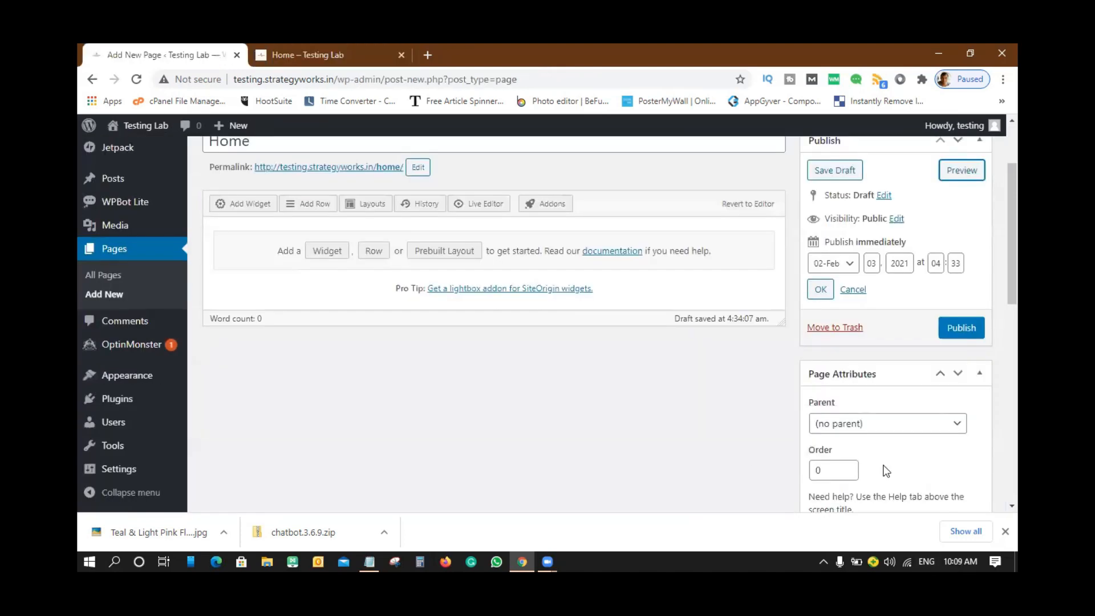
# - Re-enable the Page Title display and check the Home preview again
pyautogui.click(814, 260)
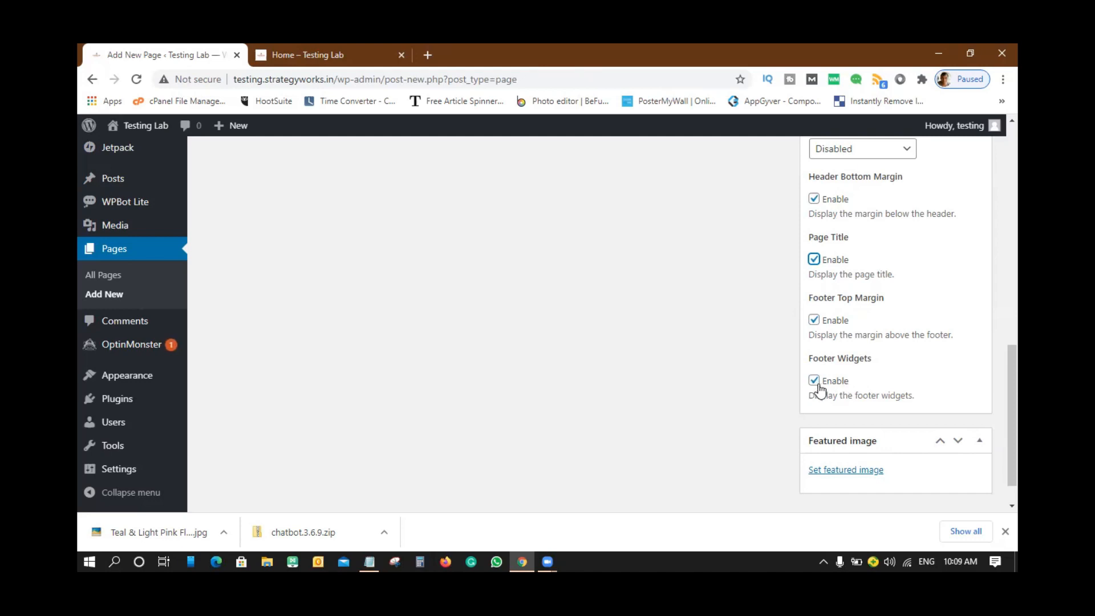
pyautogui.click(307, 61)
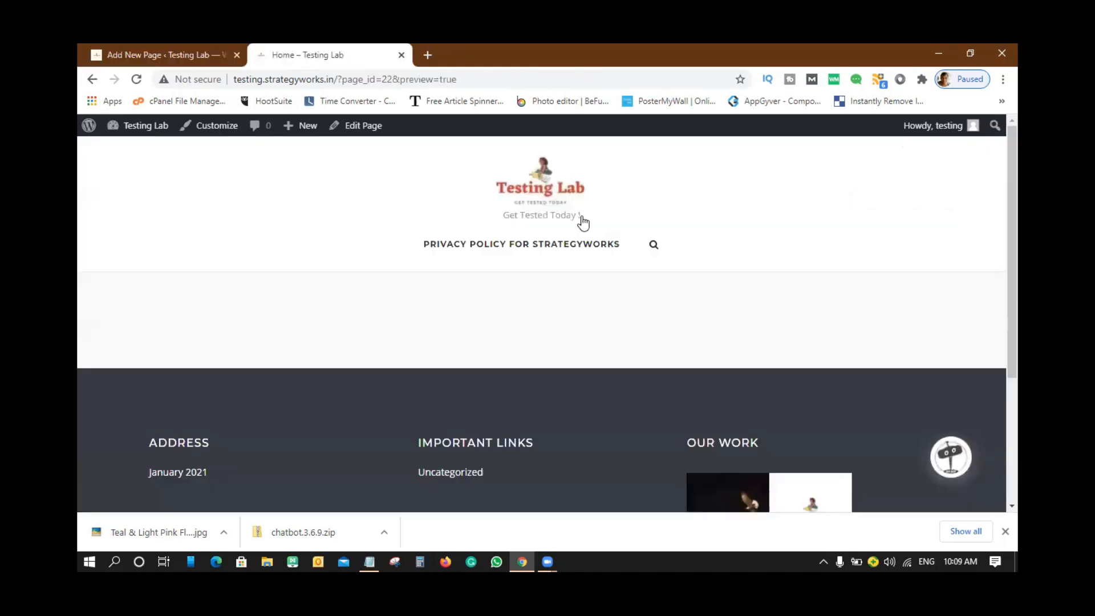
pyautogui.scroll(-4, 582, 220)
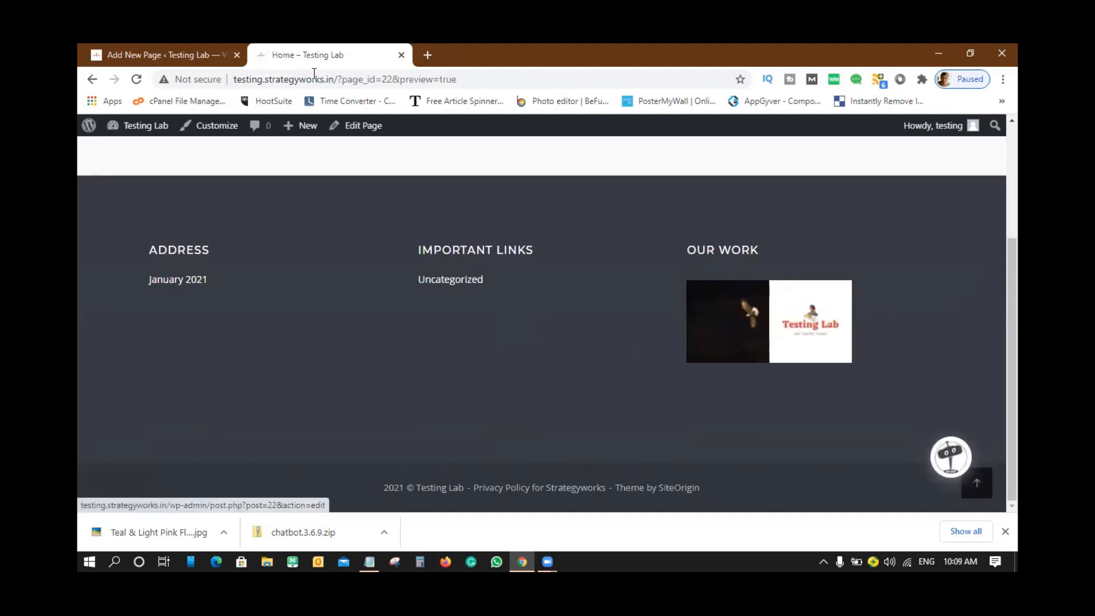
pyautogui.click(171, 55)
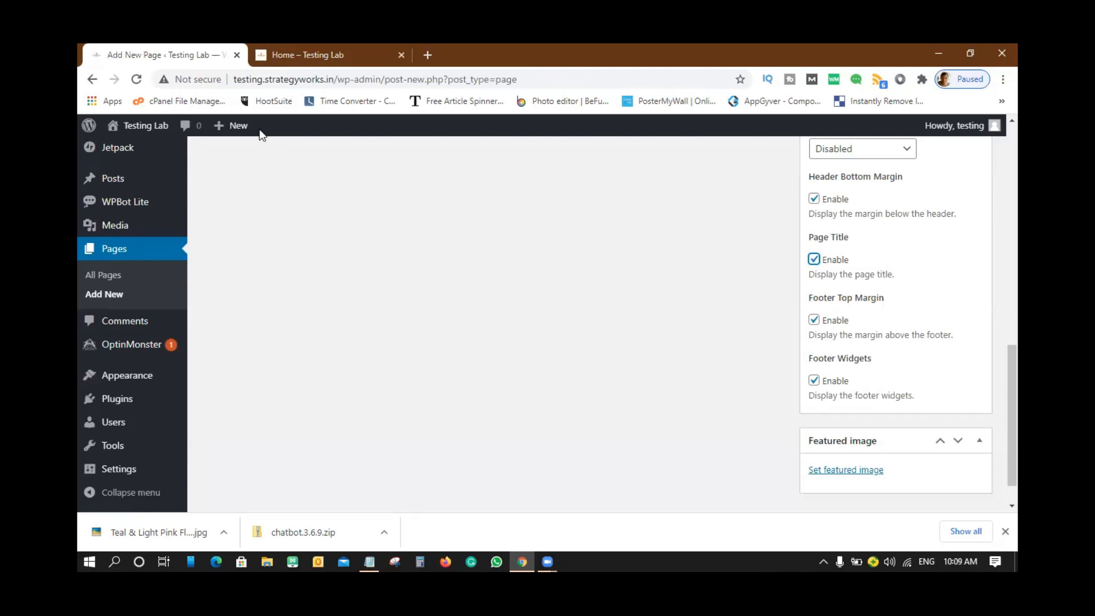
pyautogui.click(297, 55)
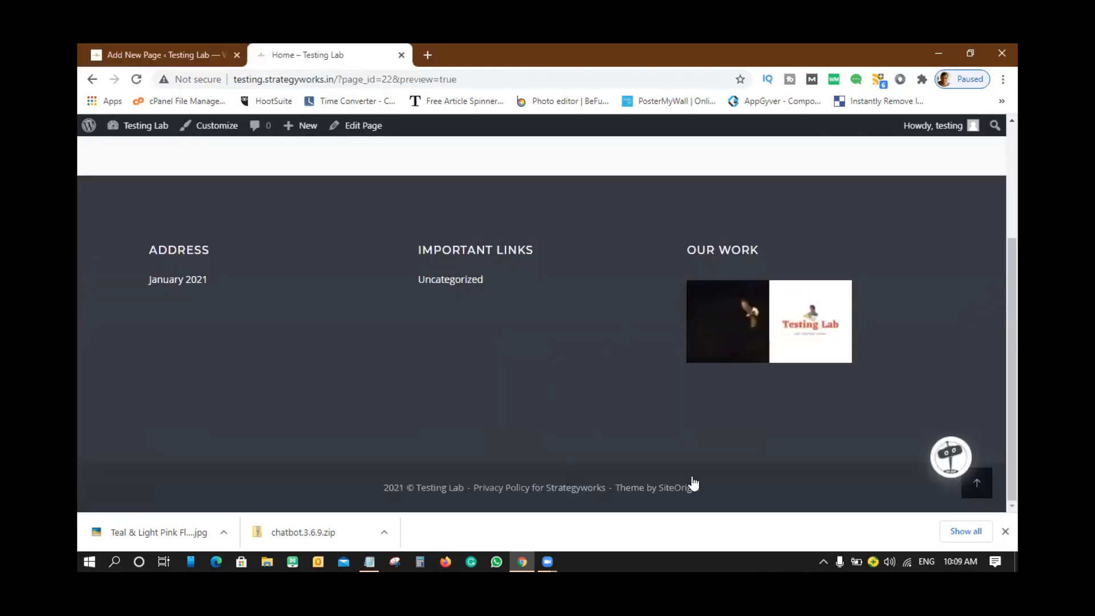
pyautogui.scroll(3, 624, 296)
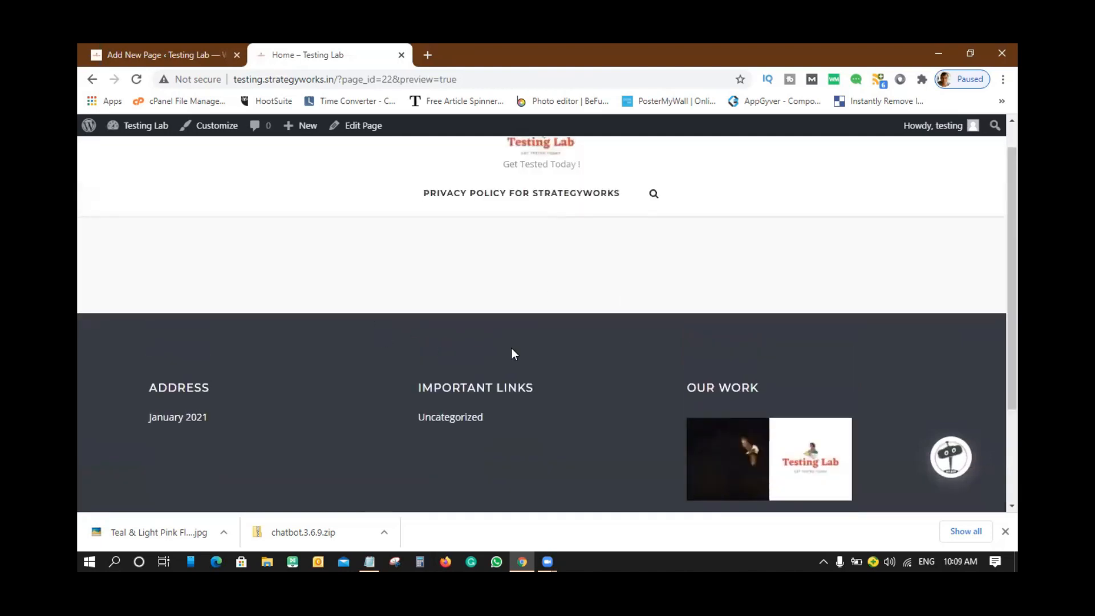
pyautogui.click(239, 65)
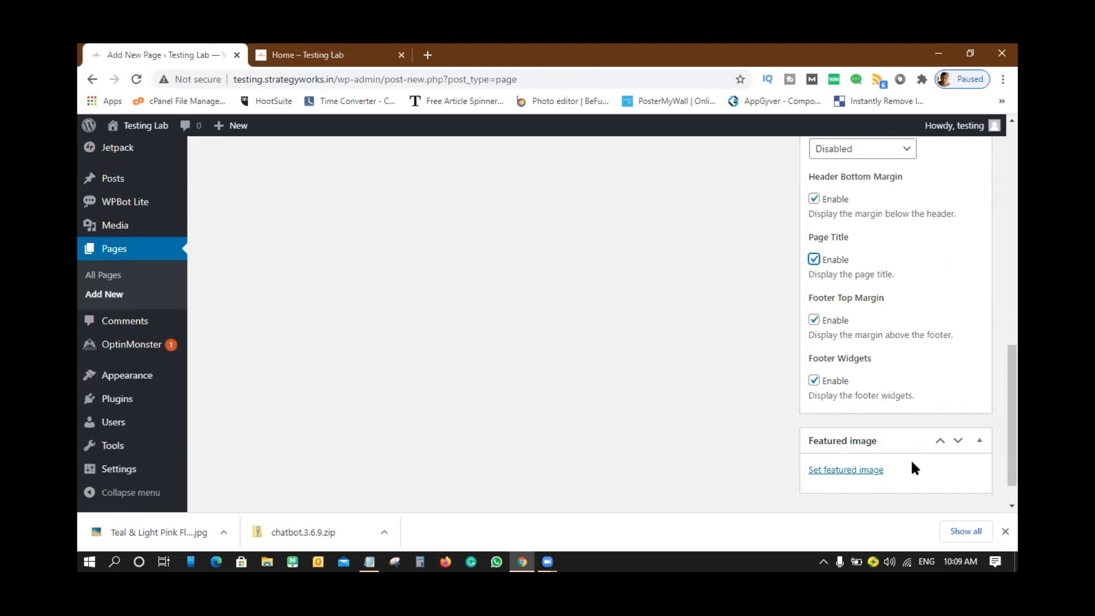
# - Open 'Set featured image' in the Featured image box of the page sidebar
pyautogui.scroll(5, 607, 376)
pyautogui.scroll(-6, 607, 376)
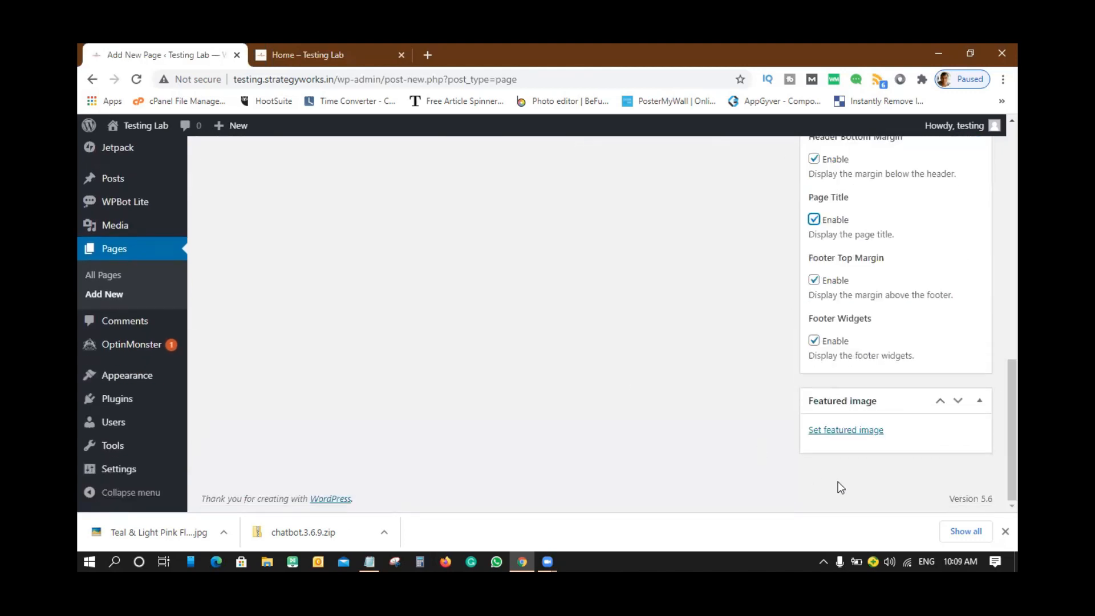
pyautogui.click(854, 434)
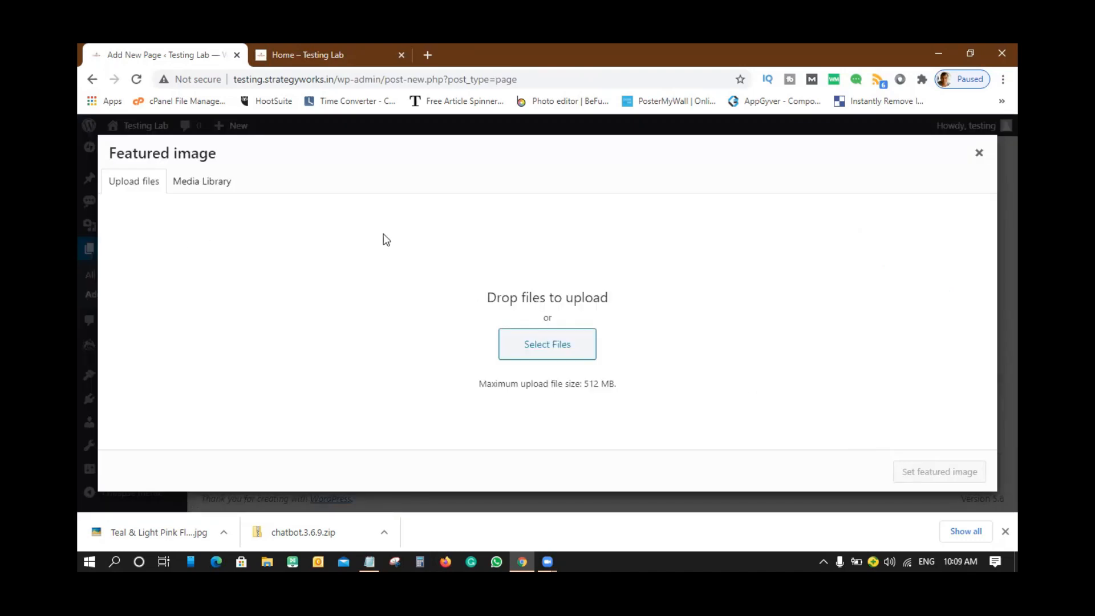
# - Make the dark eagle photo the Home page's featured image, then publish and update the page
pyautogui.click(203, 183)
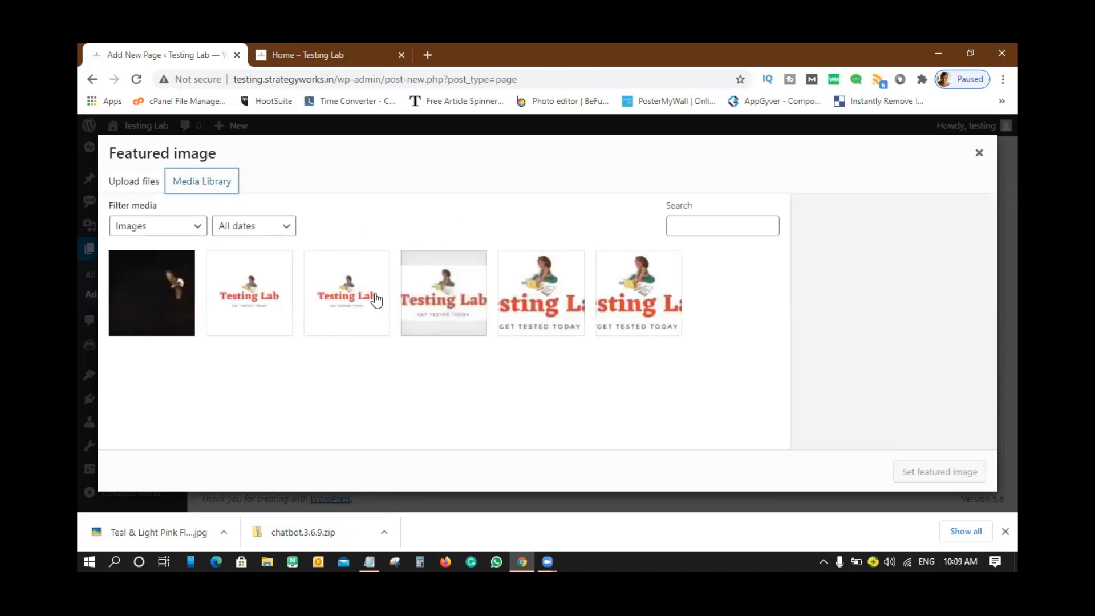
pyautogui.click(158, 298)
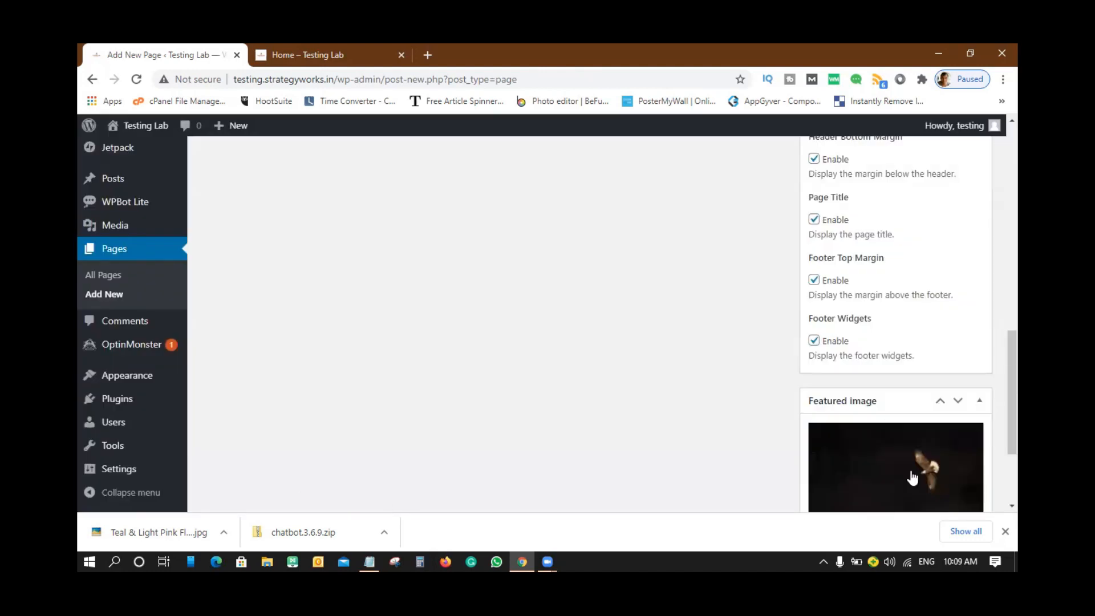
pyautogui.scroll(-2, 913, 450)
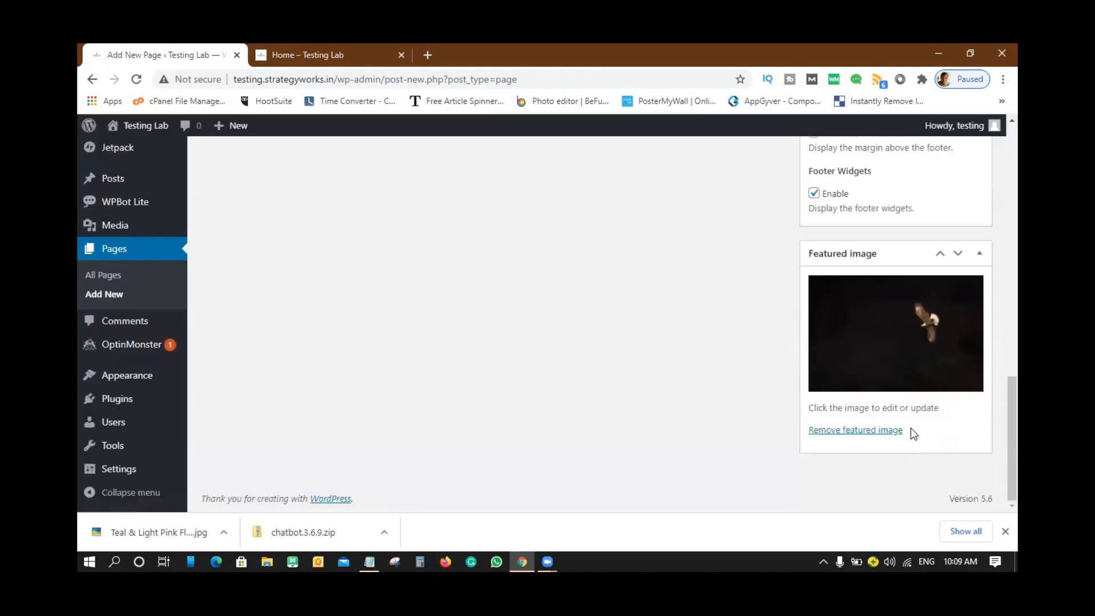
pyautogui.scroll(10, 911, 428)
pyautogui.scroll(2, 911, 426)
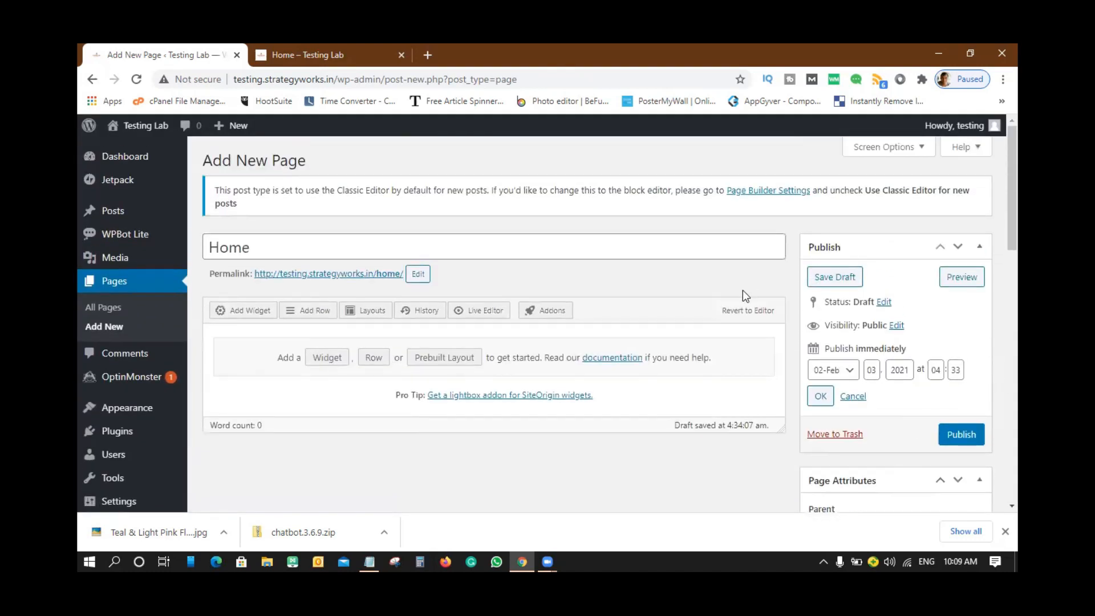
pyautogui.click(958, 435)
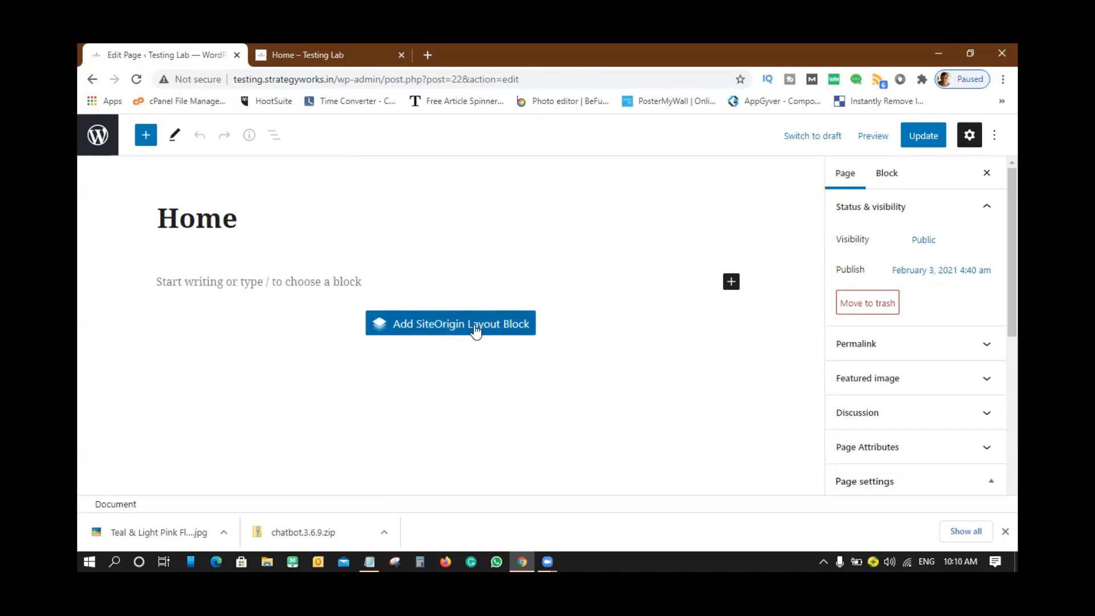
pyautogui.click(924, 135)
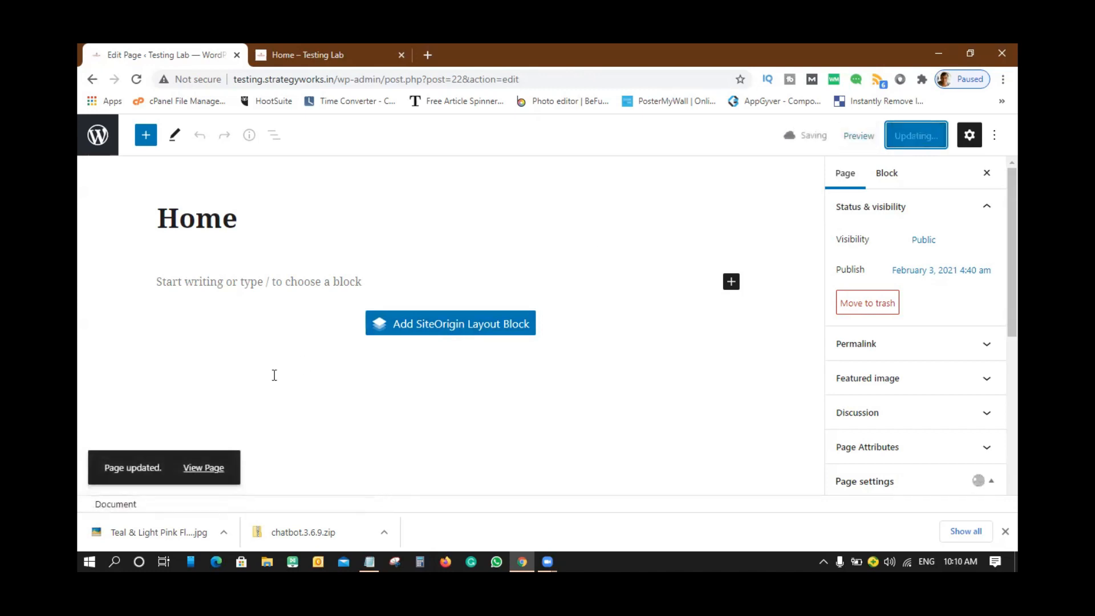
# - View the live Home page with its eagle image, then close the extra preview tab
pyautogui.click(200, 469)
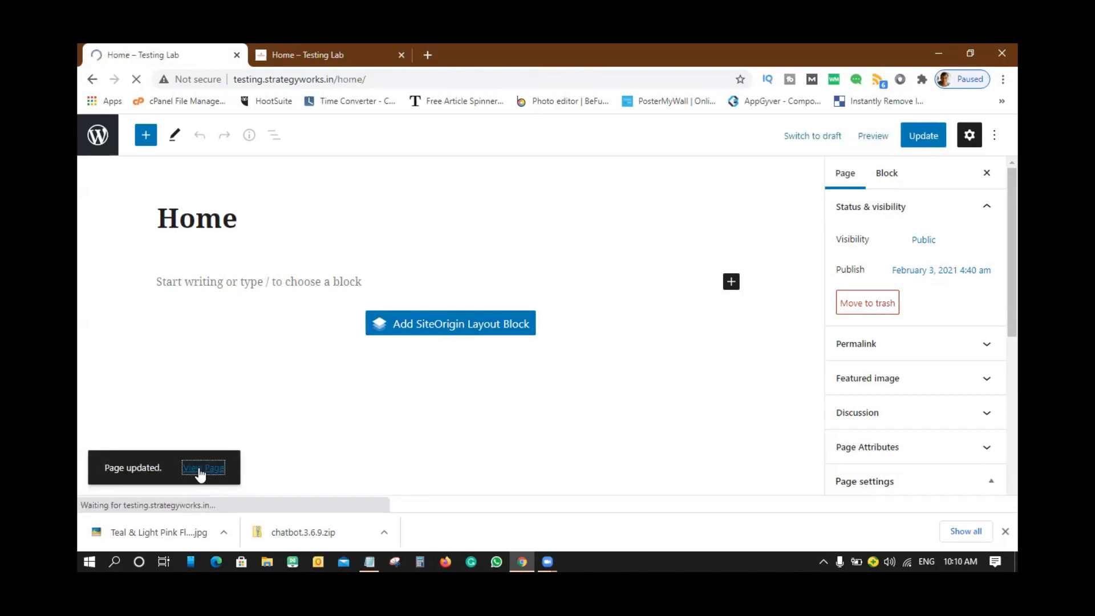
pyautogui.scroll(-5, 813, 362)
pyautogui.scroll(5, 813, 362)
pyautogui.scroll(-4, 813, 362)
pyautogui.scroll(3, 813, 363)
pyautogui.scroll(-6, 813, 362)
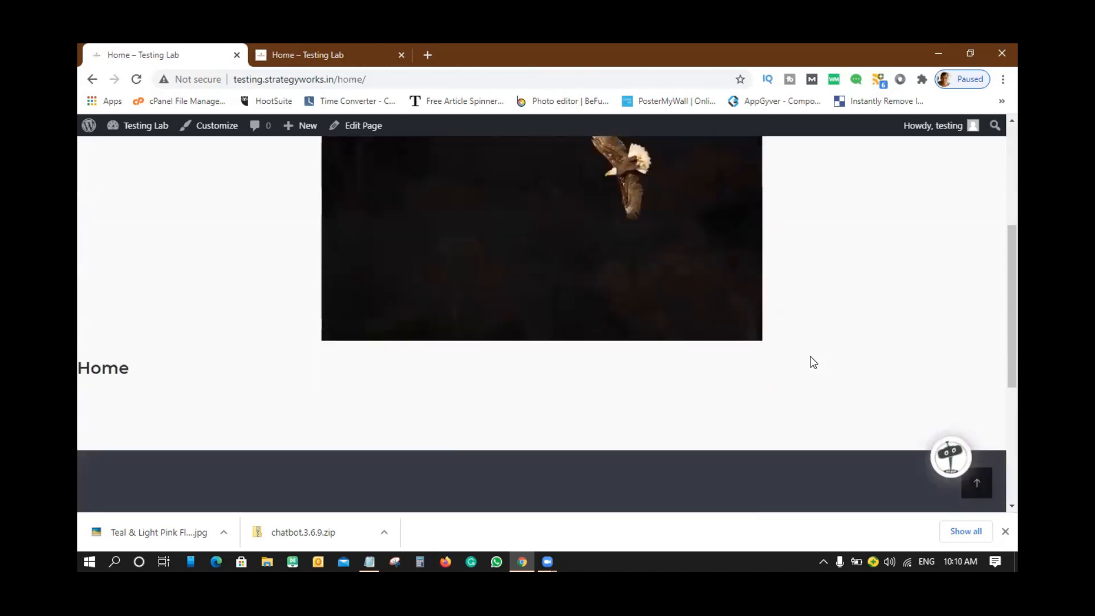
pyautogui.scroll(6, 813, 362)
pyautogui.scroll(-2, 813, 362)
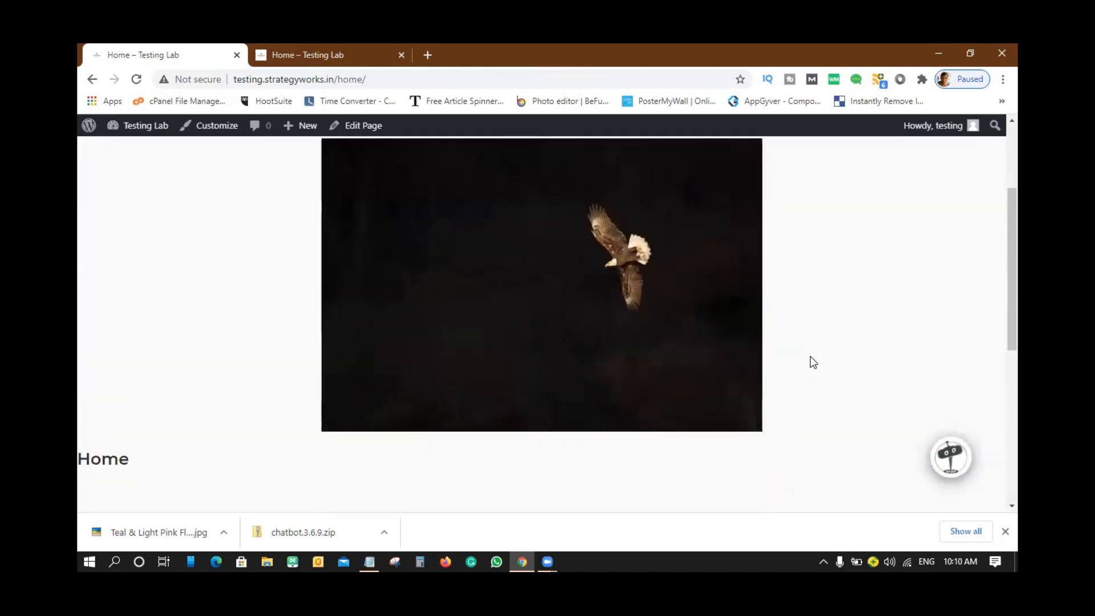
pyautogui.scroll(2, 813, 362)
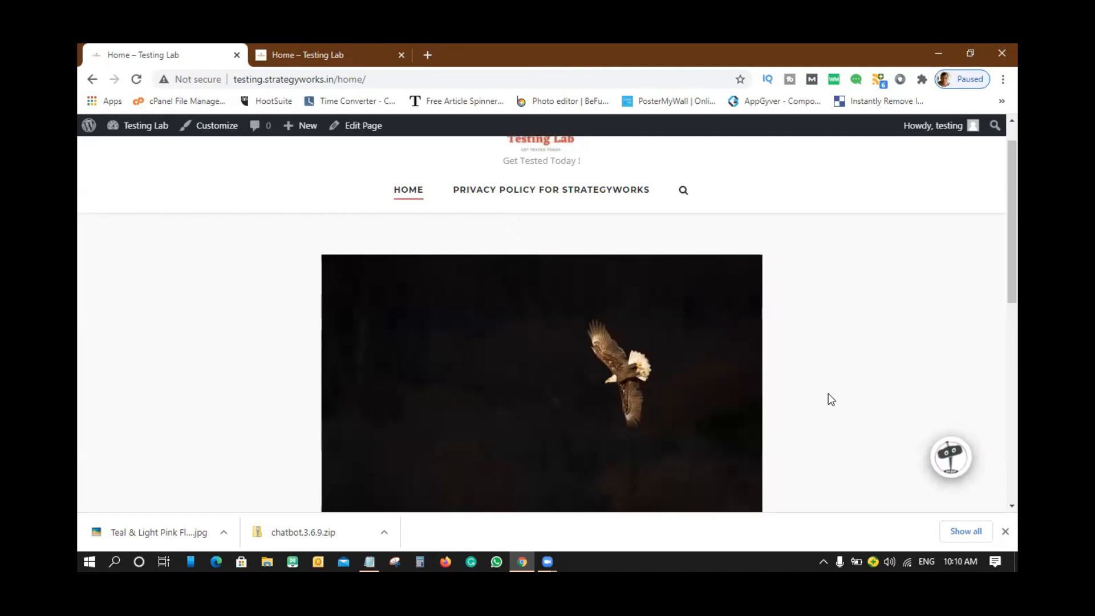
pyautogui.scroll(-5, 832, 399)
pyautogui.scroll(3, 829, 394)
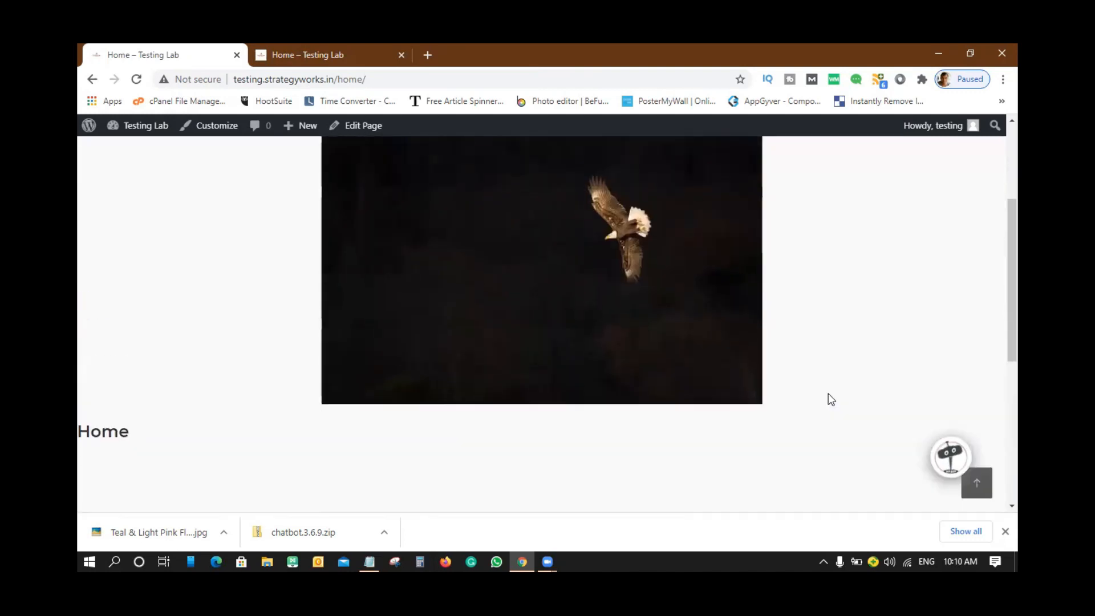
pyautogui.scroll(2, 831, 399)
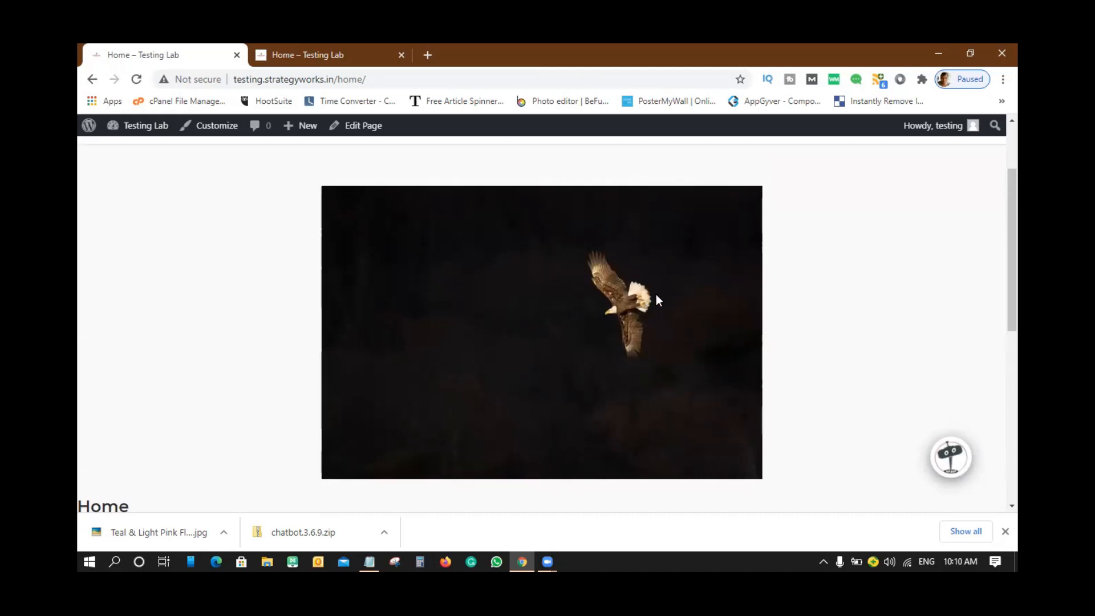
pyautogui.click(333, 55)
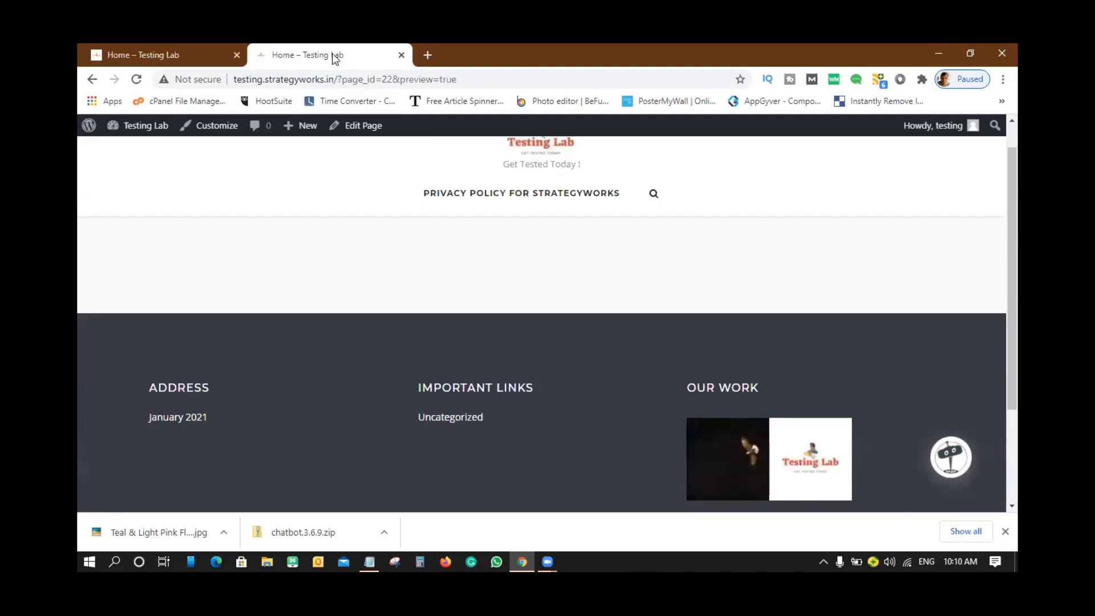
pyautogui.click(401, 56)
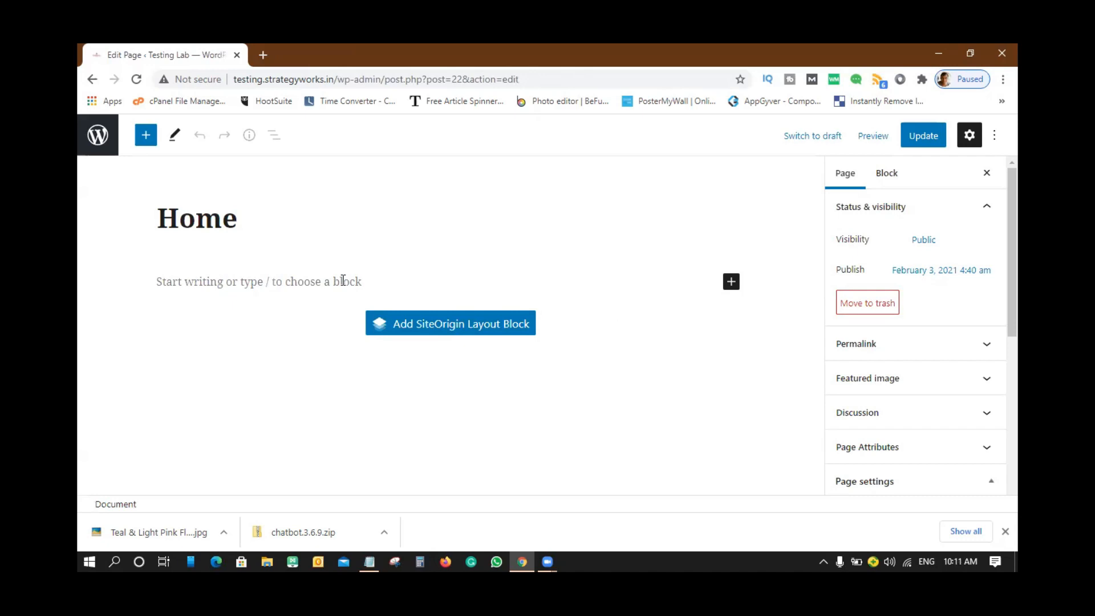
# - Insert a SiteOrigin layout block and browse the Widgets Bundle widgets without adding one
pyautogui.click(459, 331)
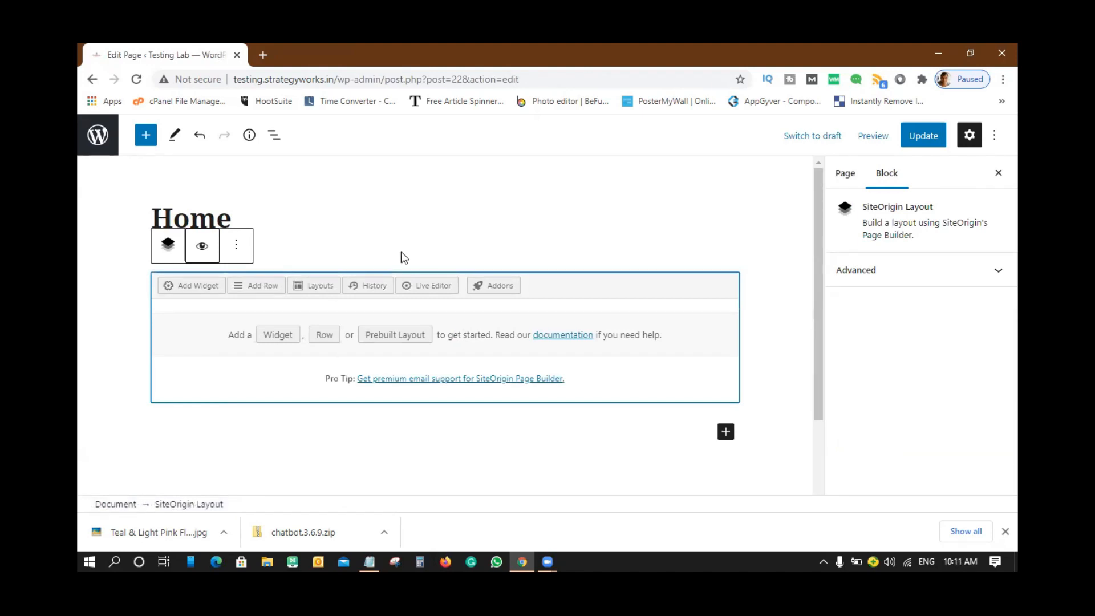
pyautogui.click(191, 286)
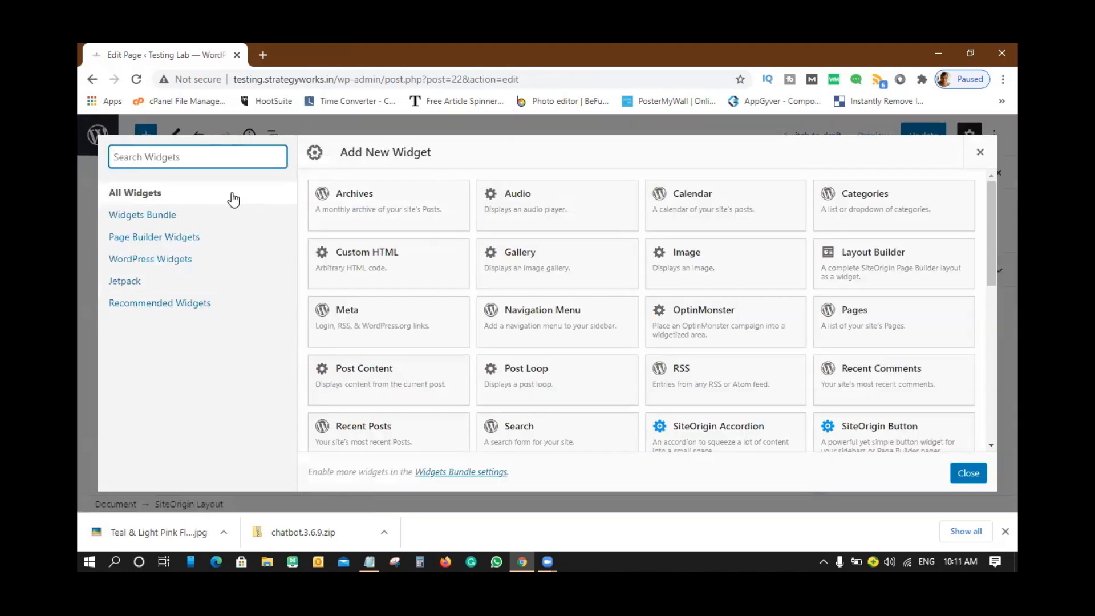
pyautogui.click(152, 215)
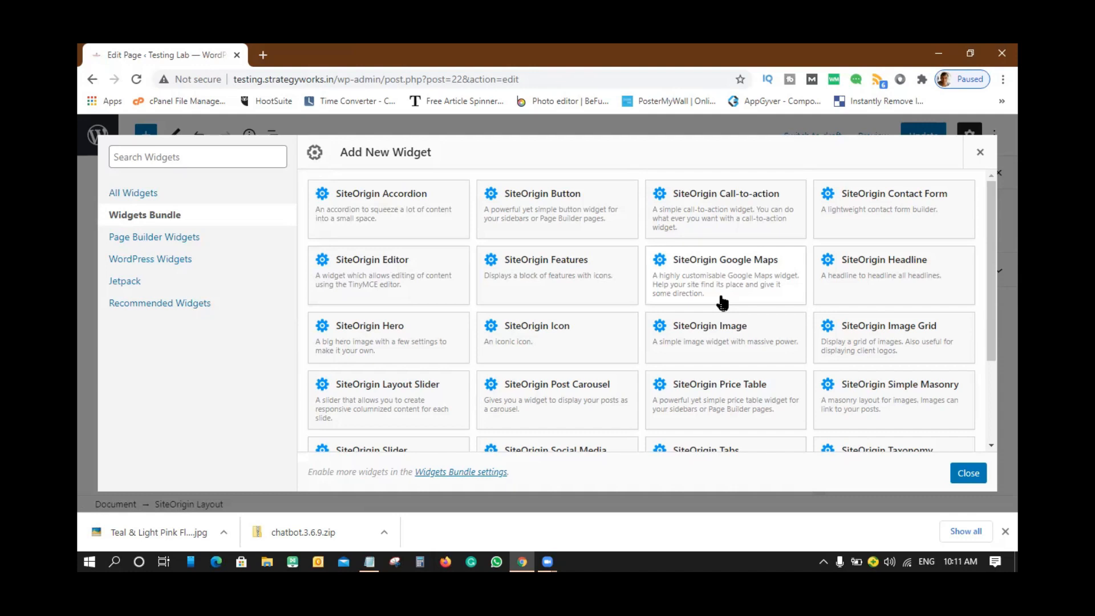
pyautogui.click(980, 154)
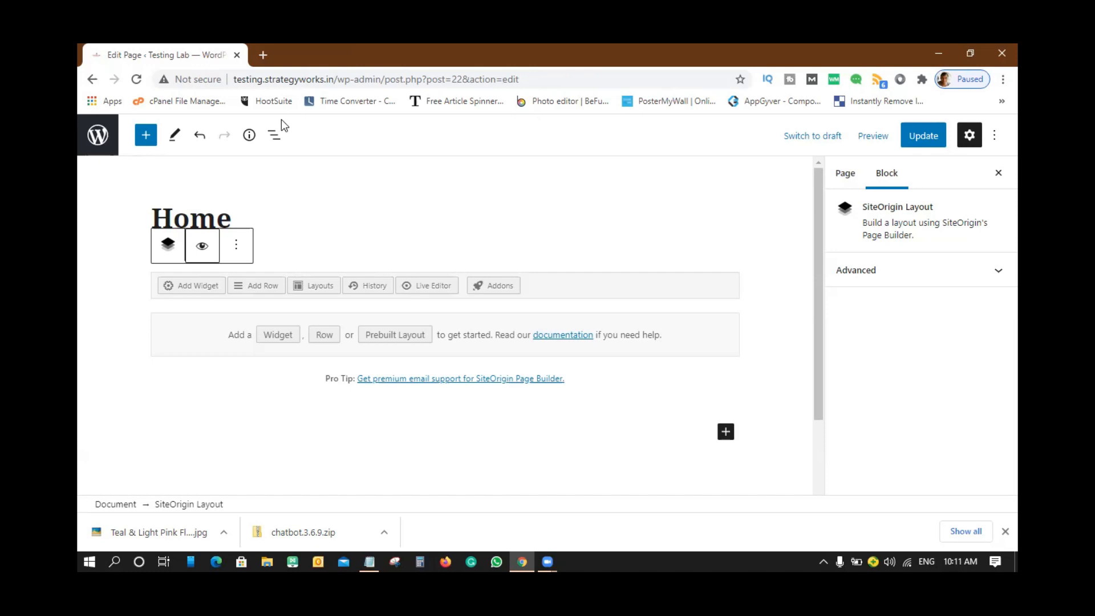
# - Launch Paint, enlarge the blank canvas, and draw a tall outer rectangle
pyautogui.press('super')
pyautogui.write('paint')
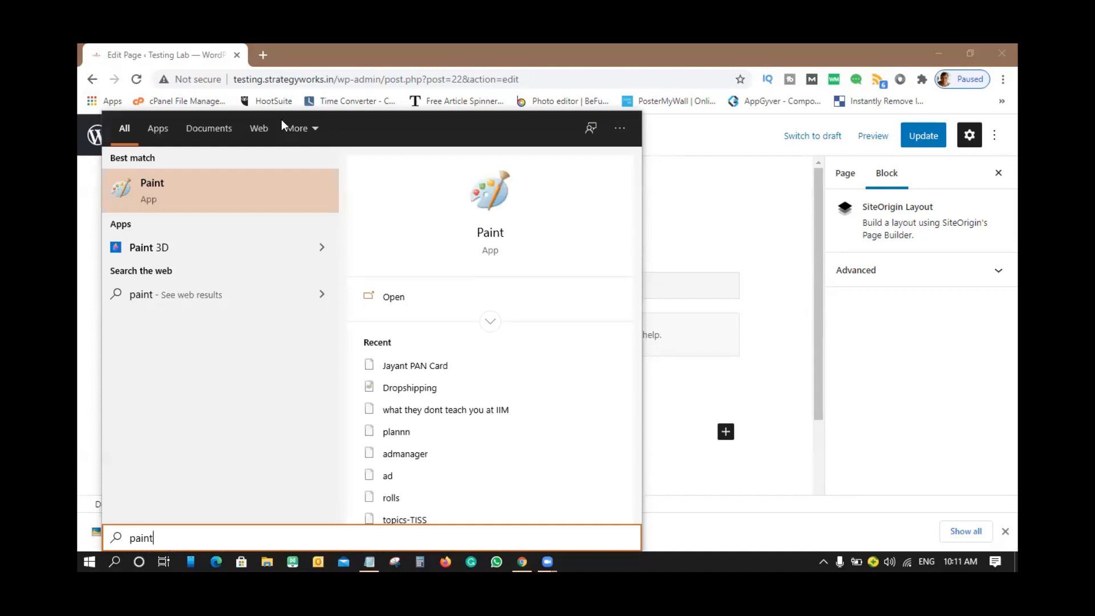
pyautogui.press('Return')
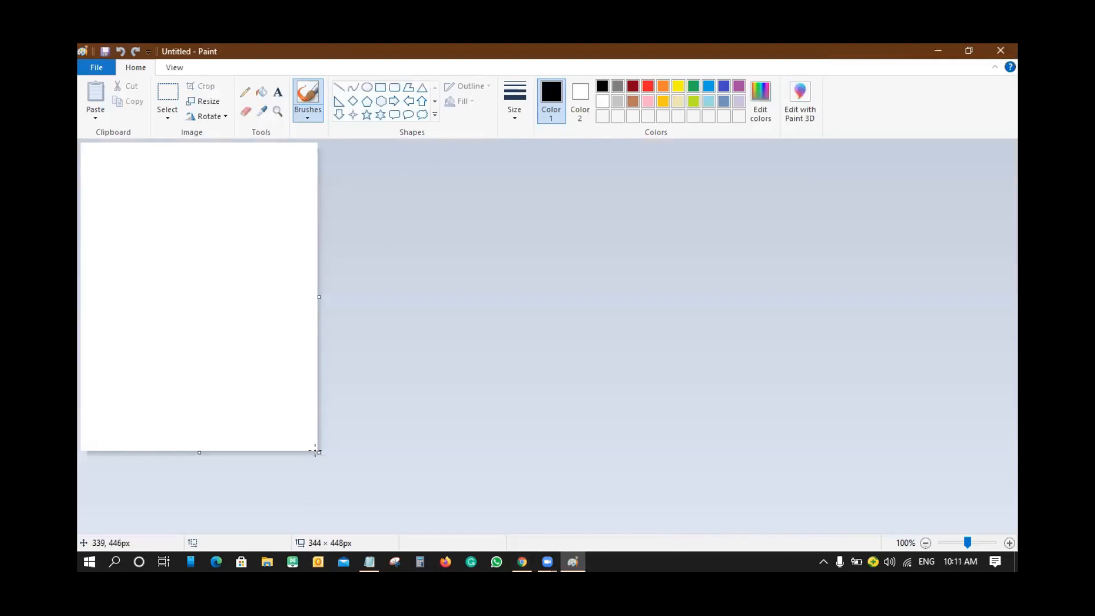
pyautogui.moveTo(319, 453); pyautogui.dragTo(1024, 521)
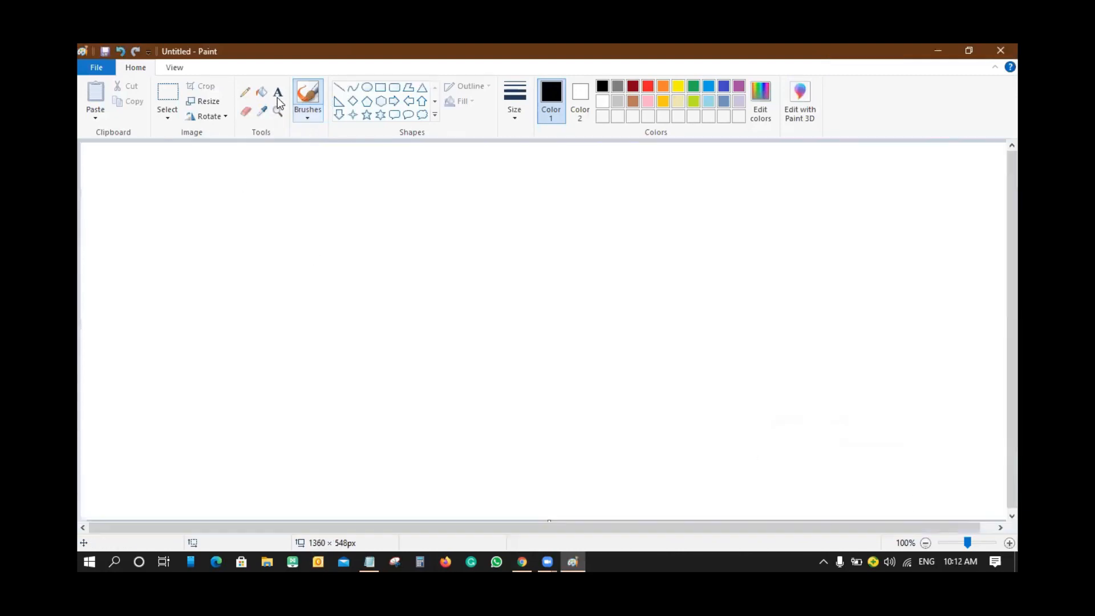
pyautogui.click(381, 87)
pyautogui.moveTo(444, 199)
pyautogui.mouseDown()
pyautogui.moveTo(509, 225)
pyautogui.moveTo(656, 442)
pyautogui.moveTo(642, 471)
pyautogui.mouseUp()
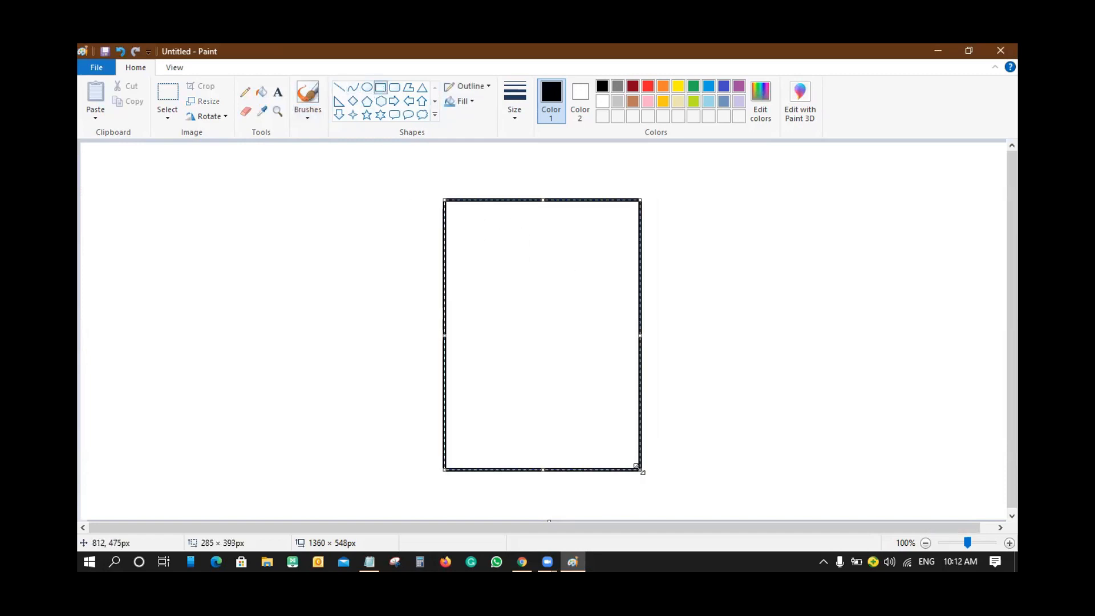
# - Divide the rectangle into rows and columns with straight lines, then close Paint
pyautogui.click(339, 87)
pyautogui.moveTo(445, 251)
pyautogui.mouseDown()
pyautogui.moveTo(639, 252)
pyautogui.moveTo(688, 191)
pyautogui.mouseUp()
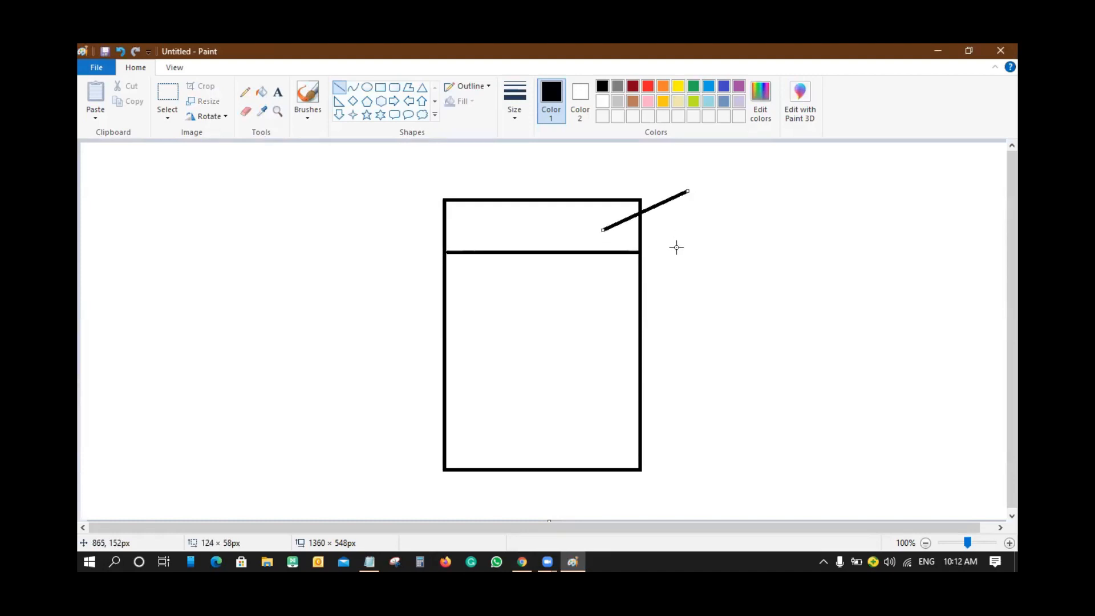
pyautogui.moveTo(446, 314); pyautogui.dragTo(639, 313)
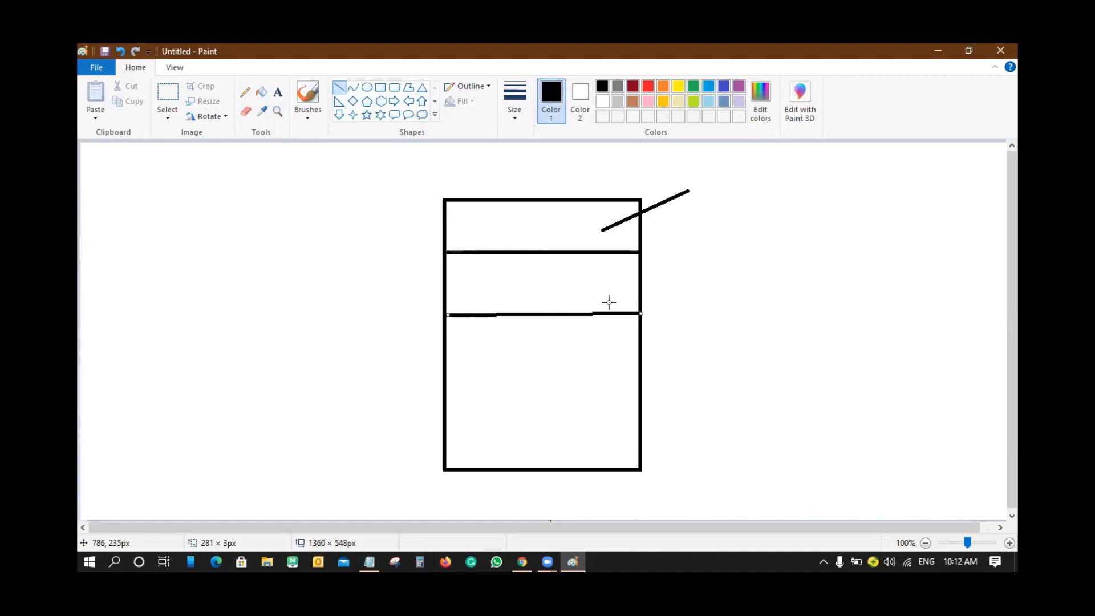
pyautogui.moveTo(502, 253); pyautogui.dragTo(506, 314)
pyautogui.moveTo(573, 254); pyautogui.dragTo(576, 314)
pyautogui.moveTo(446, 365); pyautogui.dragTo(635, 362)
pyautogui.moveTo(541, 317); pyautogui.dragTo(547, 361)
pyautogui.moveTo(449, 419); pyautogui.dragTo(643, 419)
pyautogui.moveTo(514, 368); pyautogui.dragTo(519, 420)
pyautogui.moveTo(588, 363); pyautogui.dragTo(587, 427)
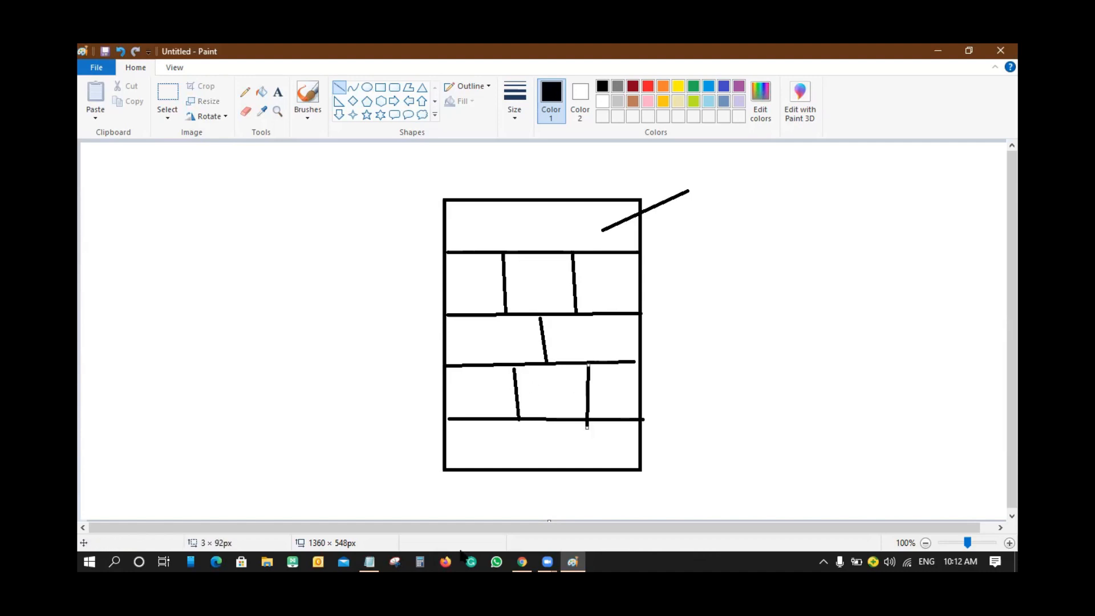
pyautogui.click(1001, 52)
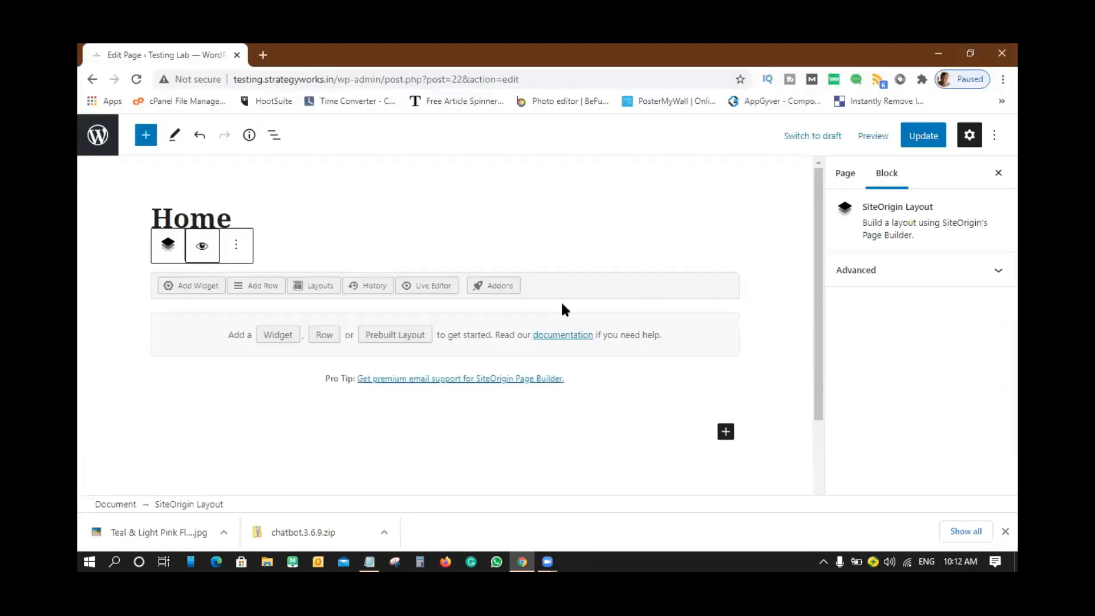
# - Start a new row and settle on two columns after trying three and five
pyautogui.click(246, 292)
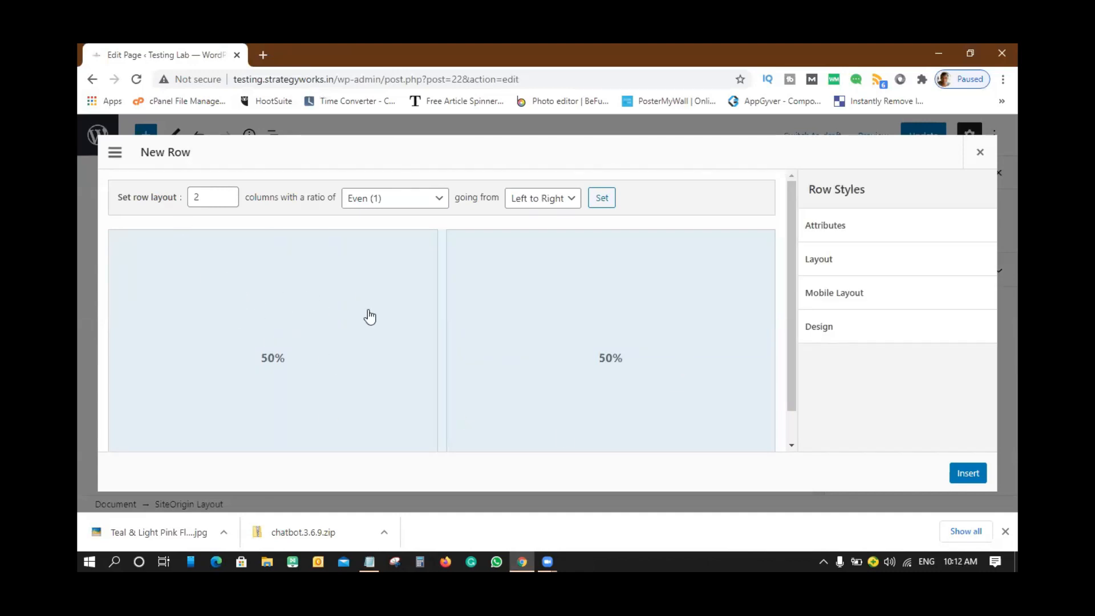
pyautogui.click(228, 197)
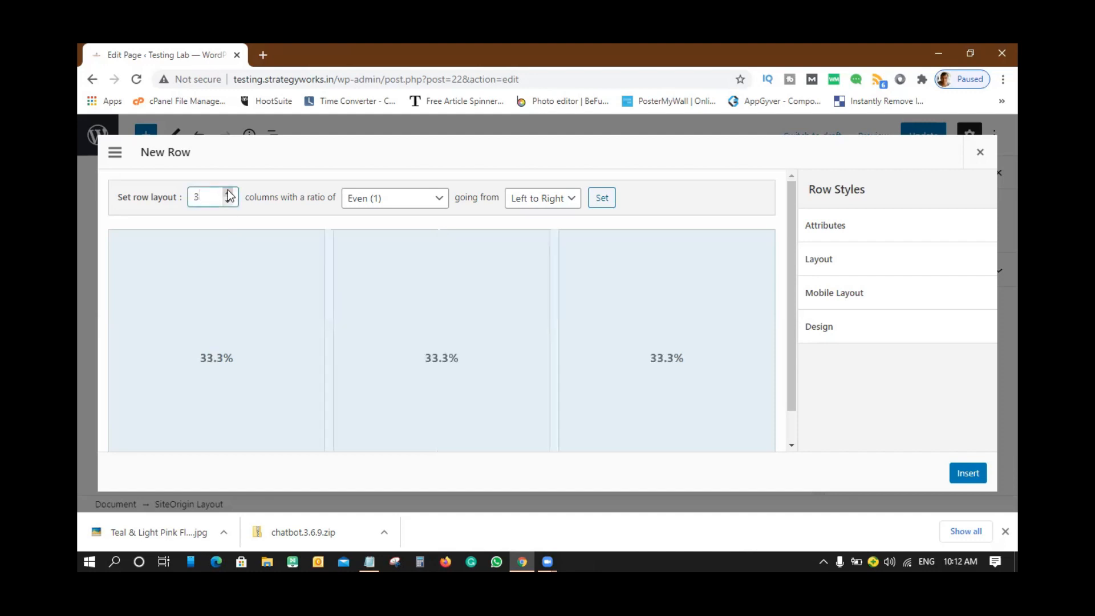
pyautogui.click(228, 193)
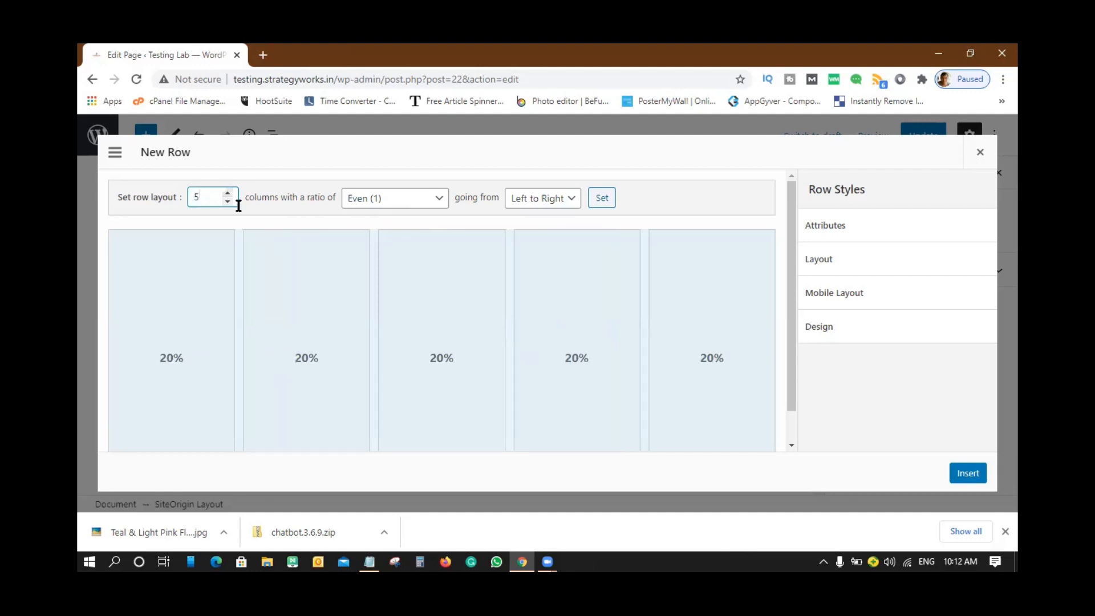
pyautogui.click(228, 203)
pyautogui.click(228, 204)
pyautogui.click(228, 203)
pyautogui.click(228, 194)
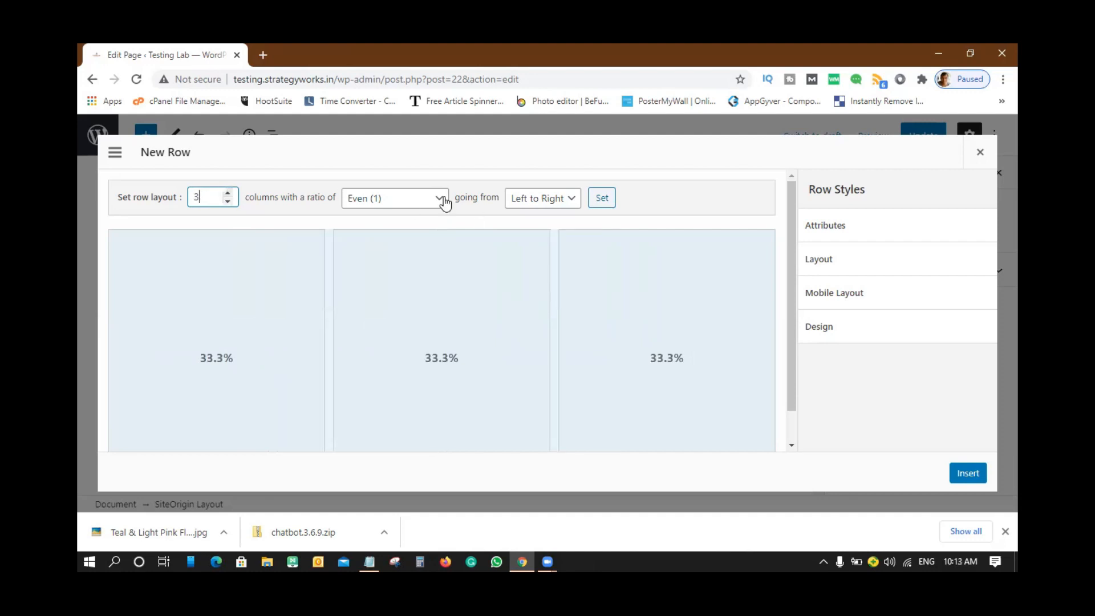
pyautogui.click(228, 202)
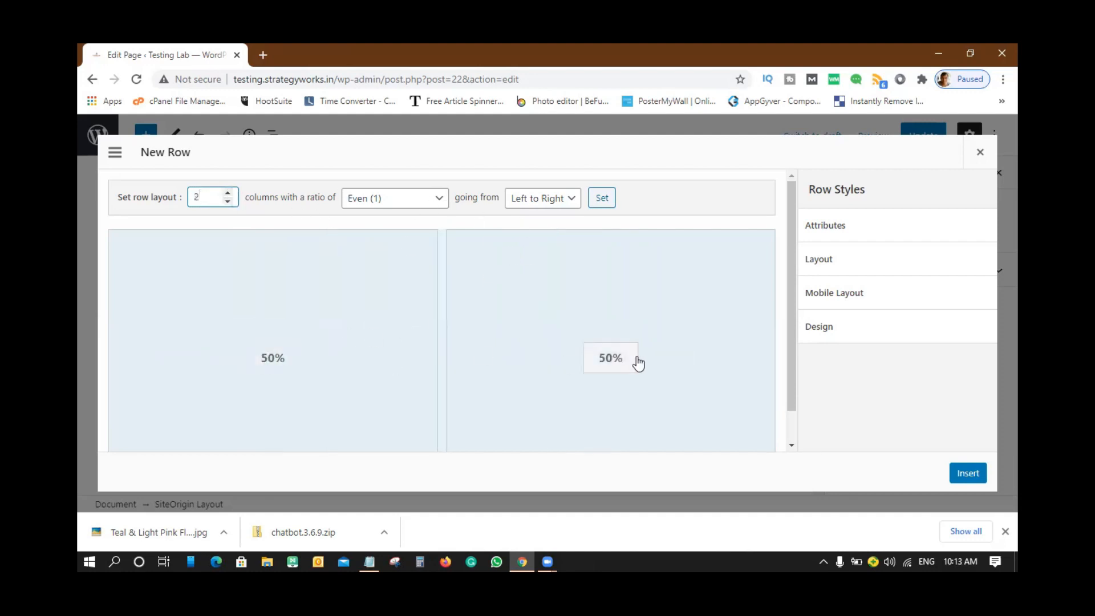
# - Try Golden, Thirds and Halves ratios, then insert the row with an even split
pyautogui.click(439, 200)
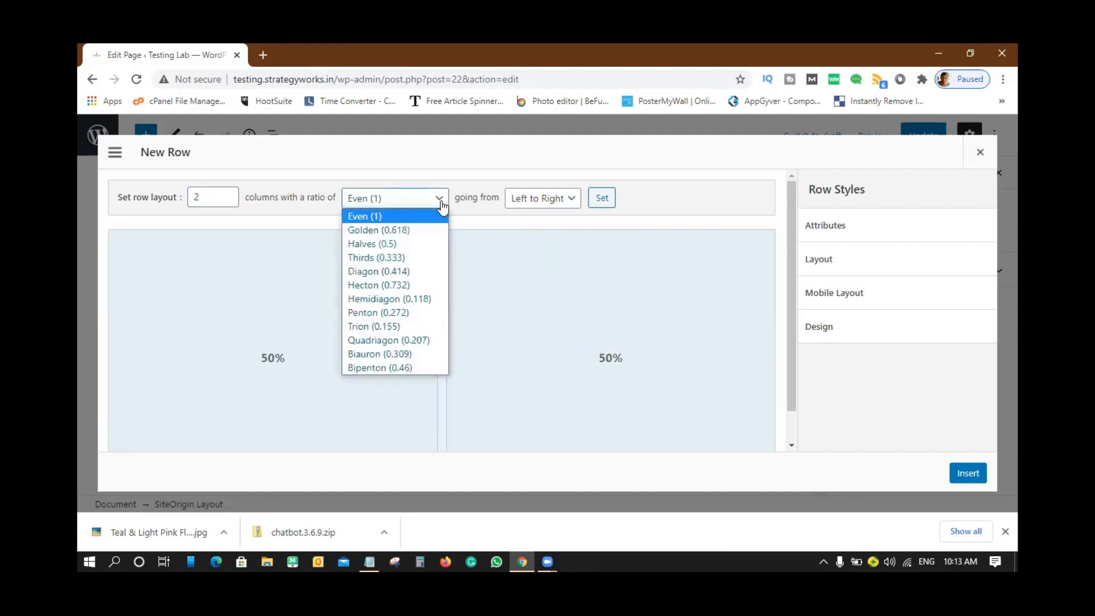
pyautogui.click(390, 229)
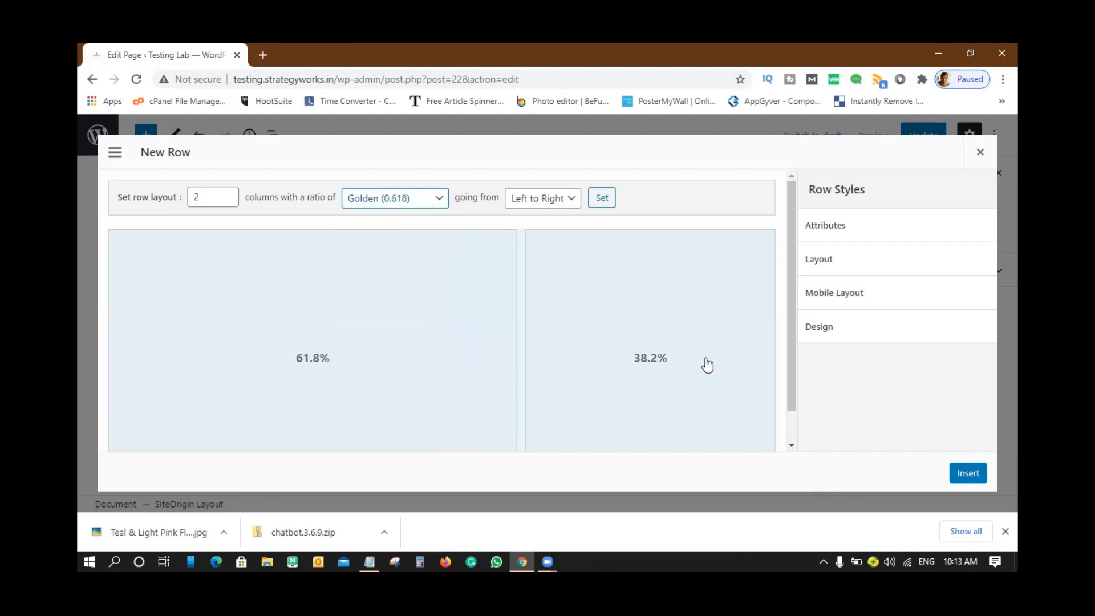
pyautogui.click(441, 200)
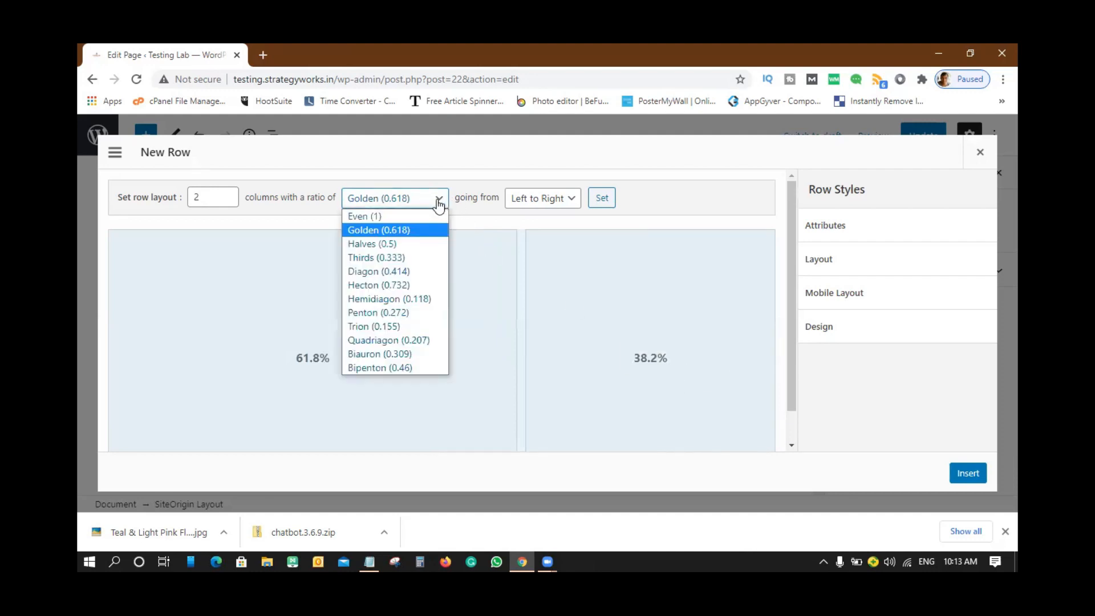
pyautogui.click(392, 259)
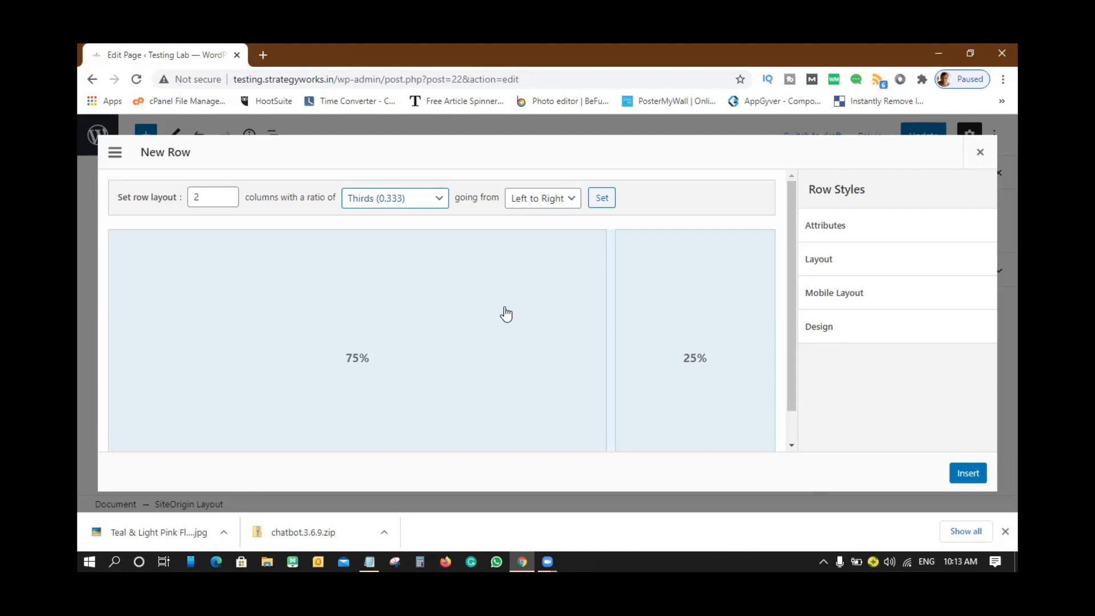
pyautogui.click(446, 209)
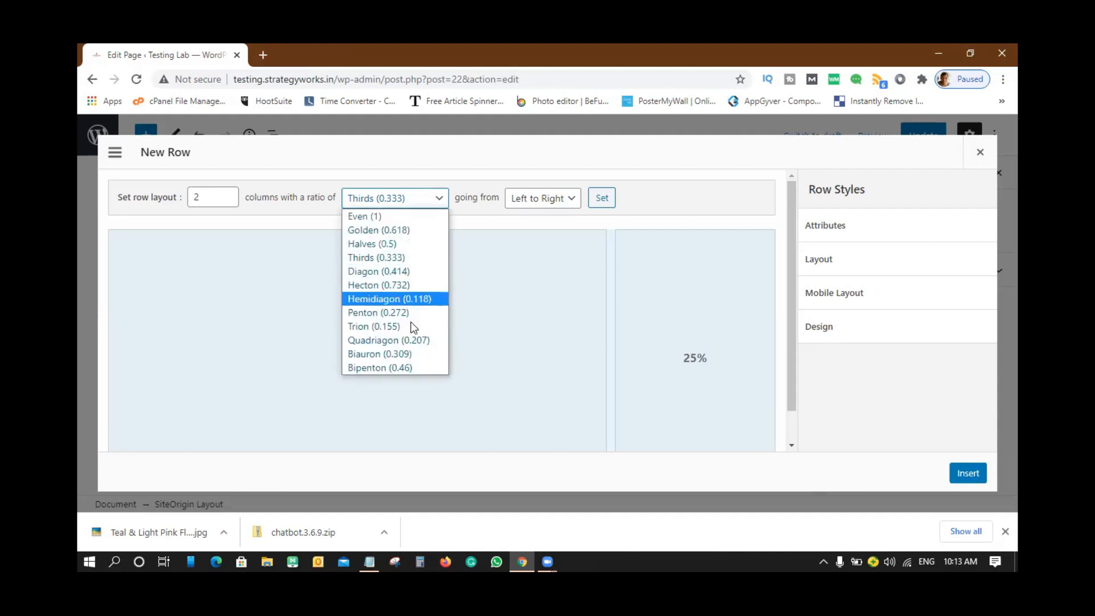
pyautogui.click(379, 247)
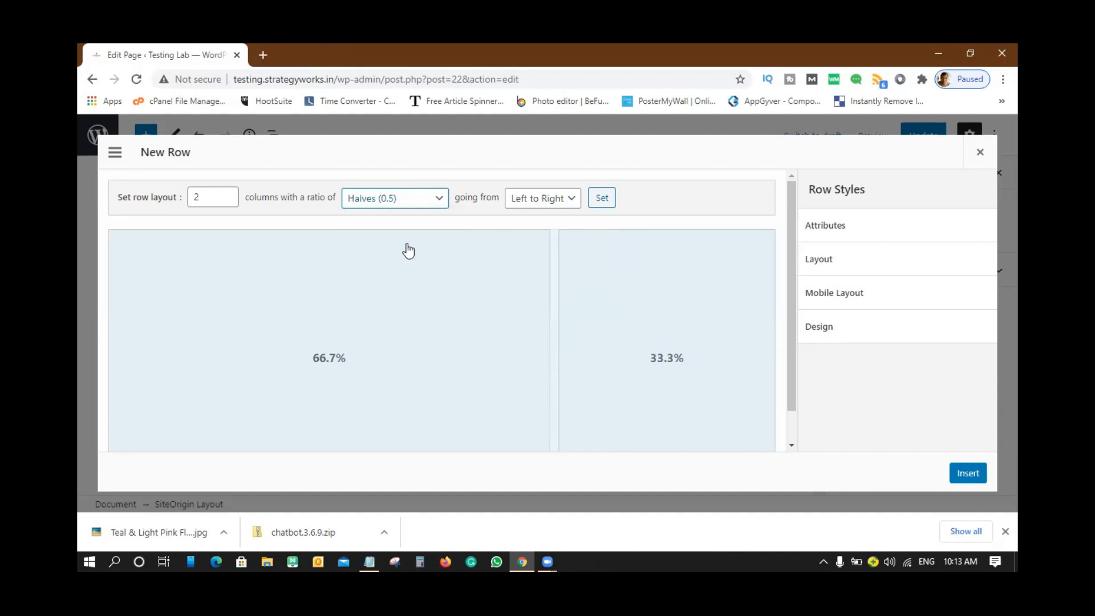
pyautogui.click(428, 201)
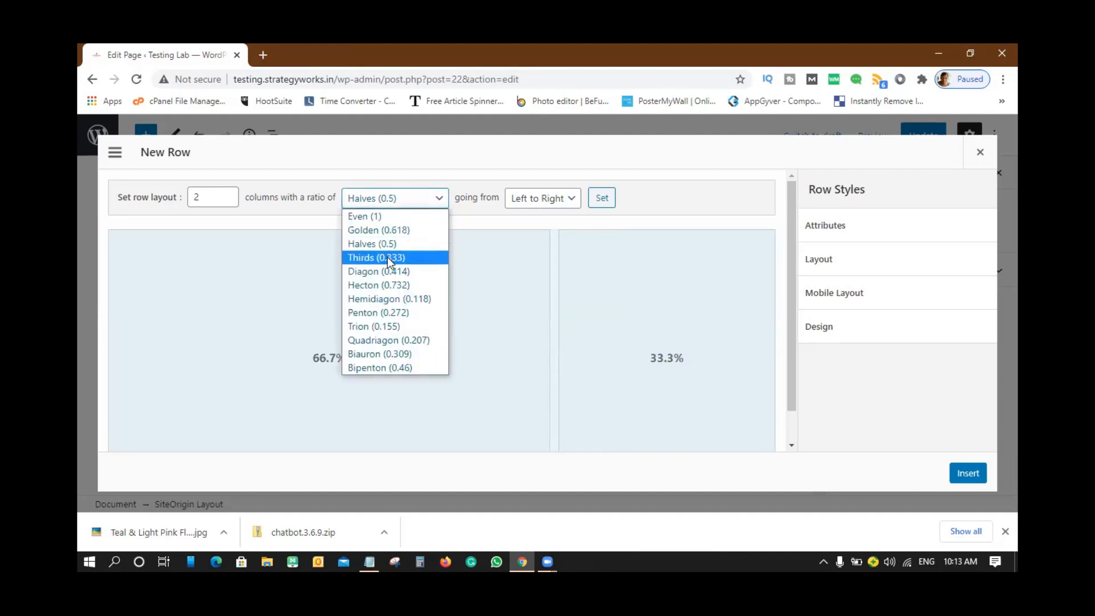
pyautogui.click(365, 217)
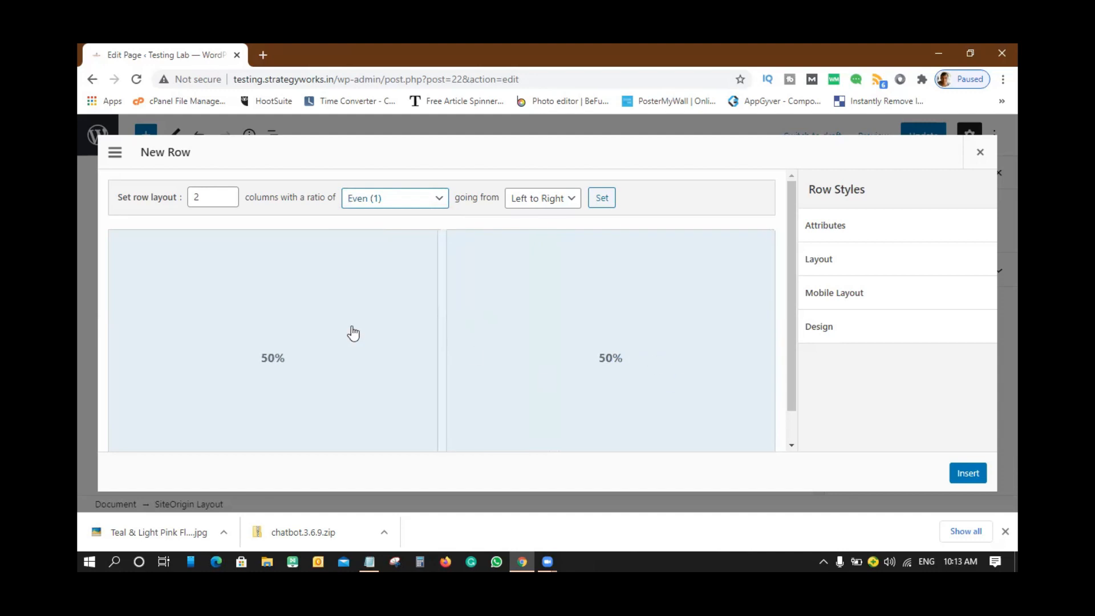
pyautogui.click(967, 477)
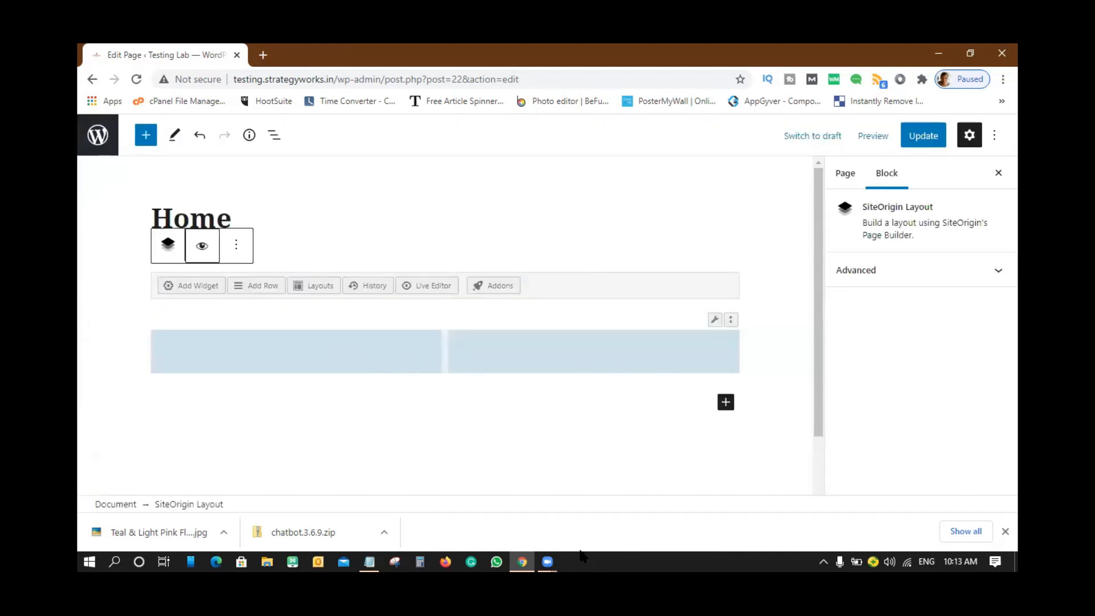
# - Select the row's left column, opening and closing the row settings without changes
pyautogui.click(259, 356)
pyautogui.moveTo(178, 285); pyautogui.dragTo(235, 354)
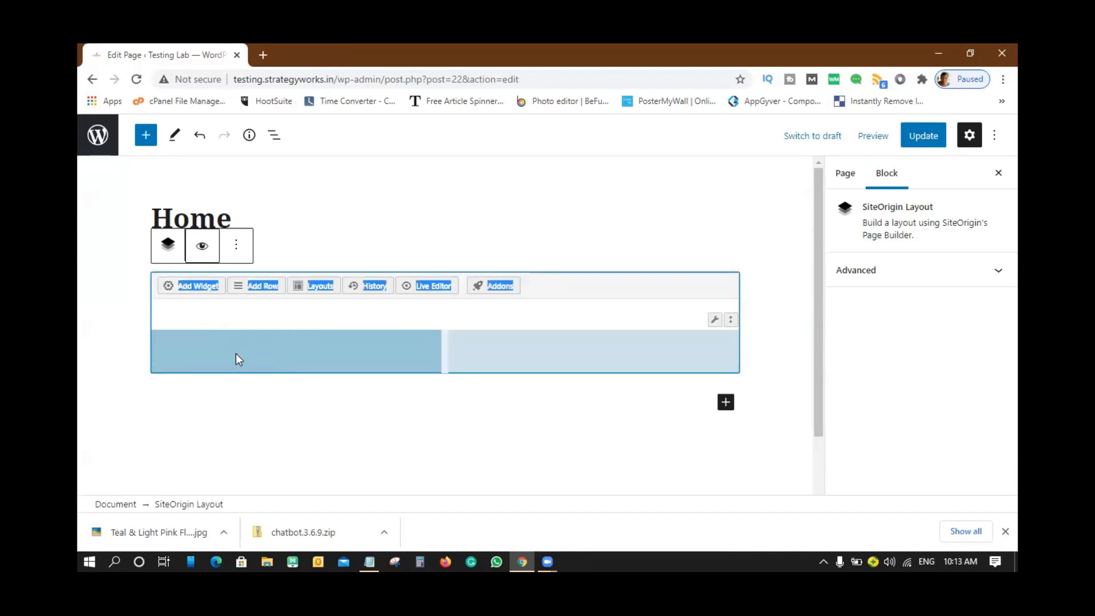
pyautogui.click(238, 354)
pyautogui.click(357, 357)
pyautogui.click(593, 308)
pyautogui.moveTo(733, 318)
pyautogui.click(683, 347)
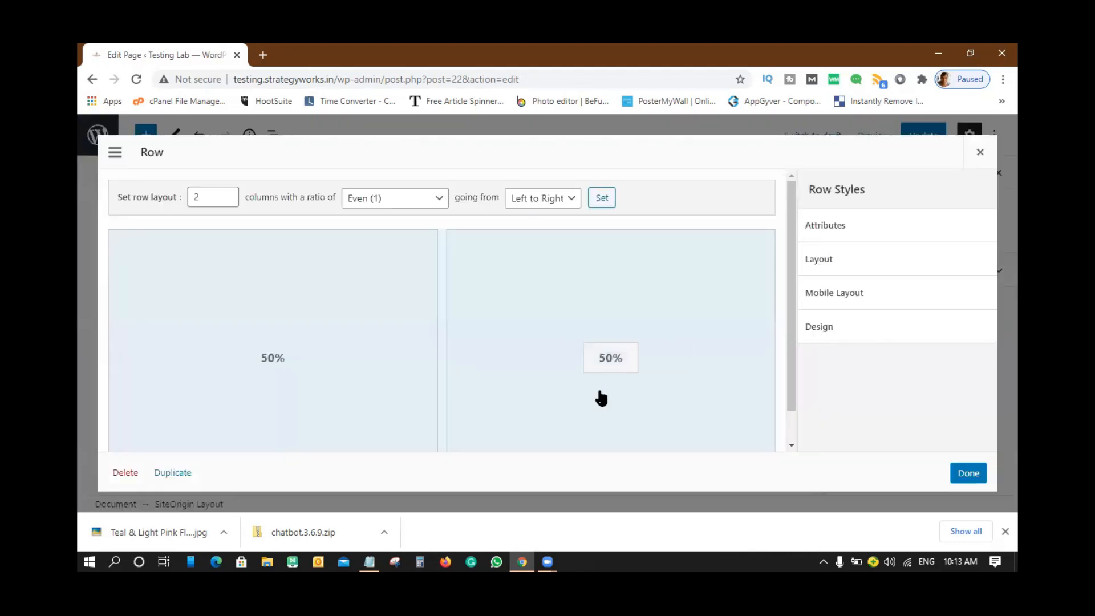
pyautogui.click(980, 152)
pyautogui.click(285, 352)
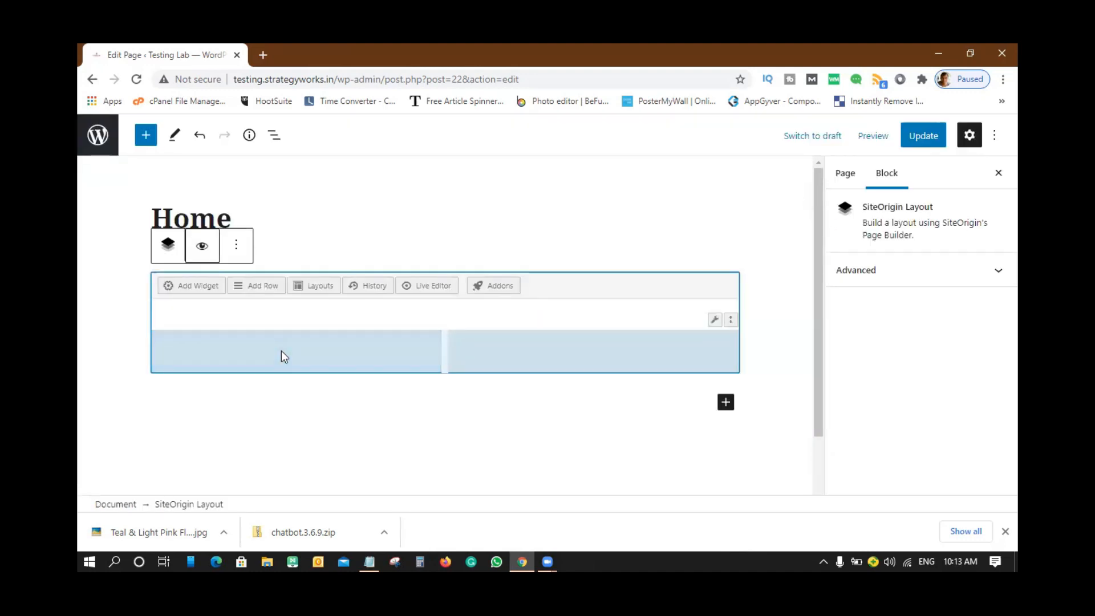
# - Add a SiteOrigin Editor widget to the row's left column
pyautogui.click(208, 292)
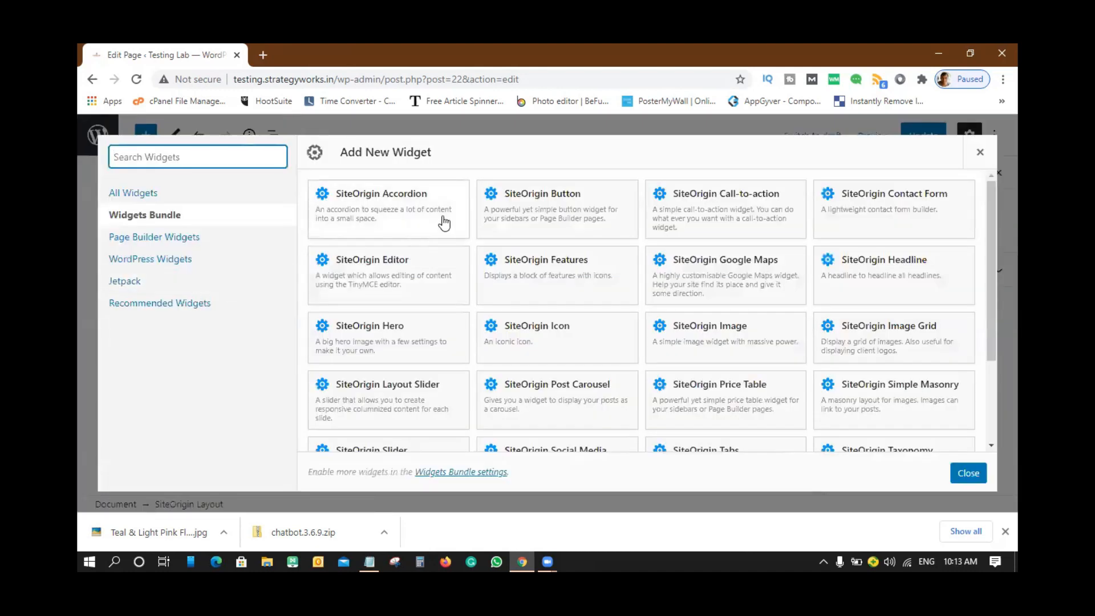
pyautogui.click(411, 271)
pyautogui.click(411, 270)
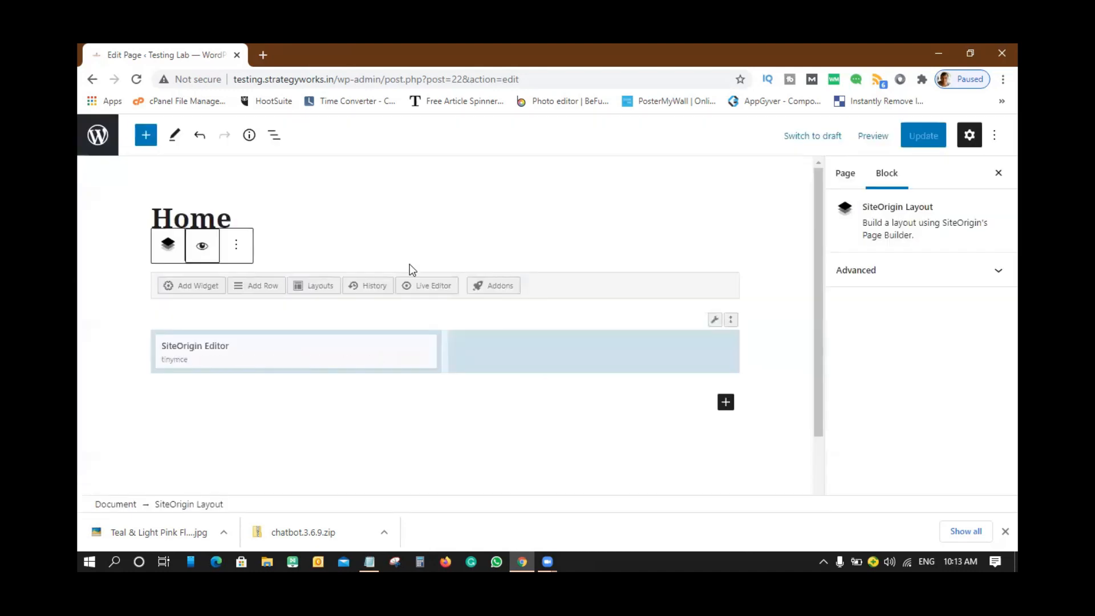
# - Add a SiteOrigin Image widget to the right column
pyautogui.moveTo(286, 359)
pyautogui.click(582, 360)
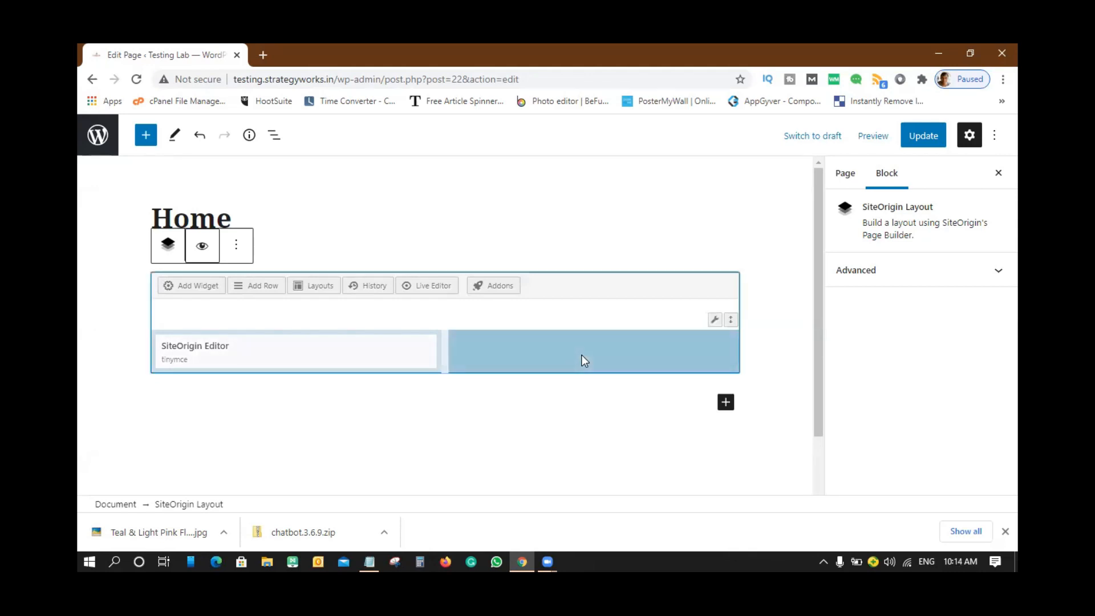
pyautogui.click(186, 287)
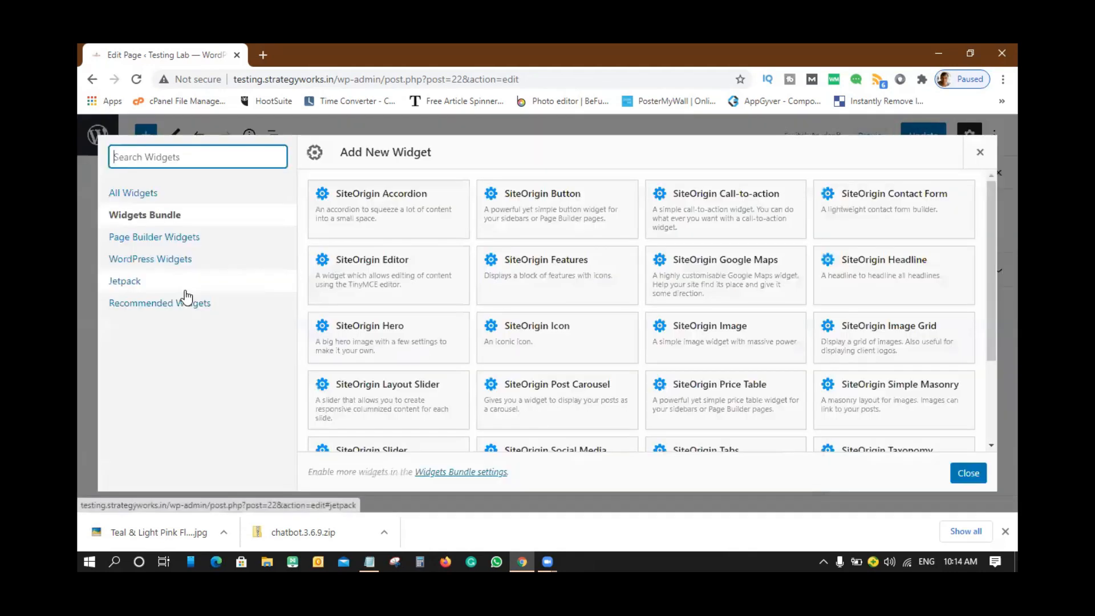
pyautogui.click(735, 334)
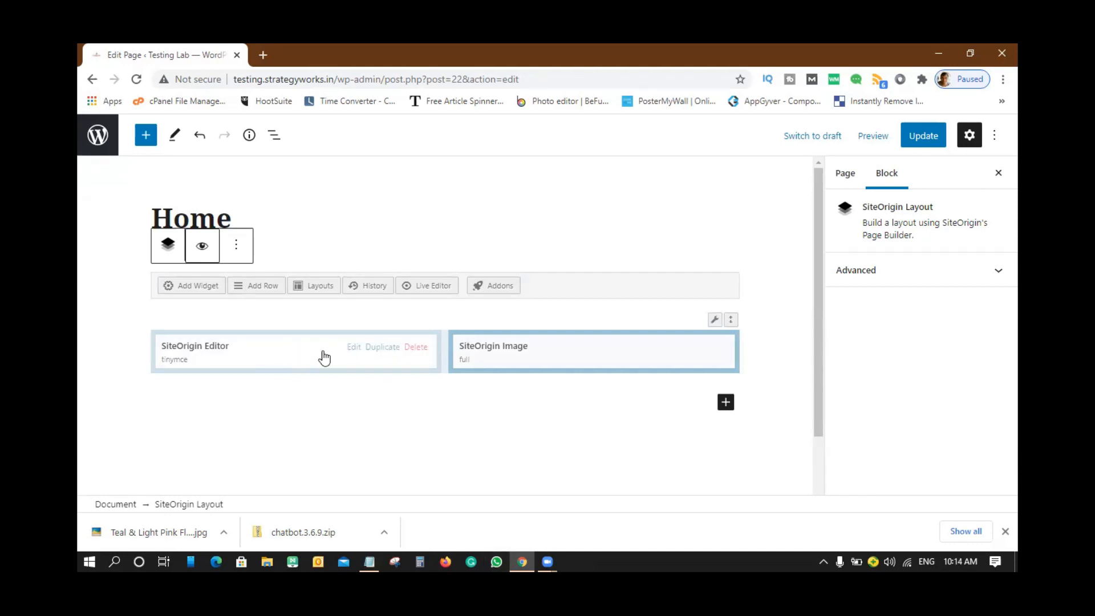
# - Title the SiteOrigin Editor widget 'About Testing Lab', then start a new tab typing 'loremip'
pyautogui.click(187, 351)
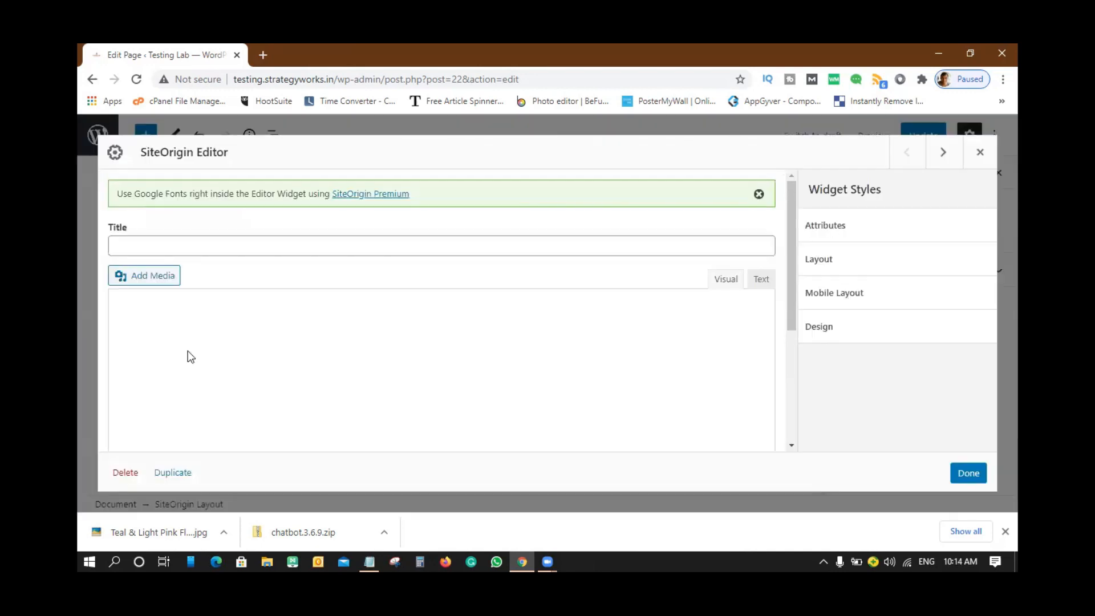
pyautogui.click(176, 246)
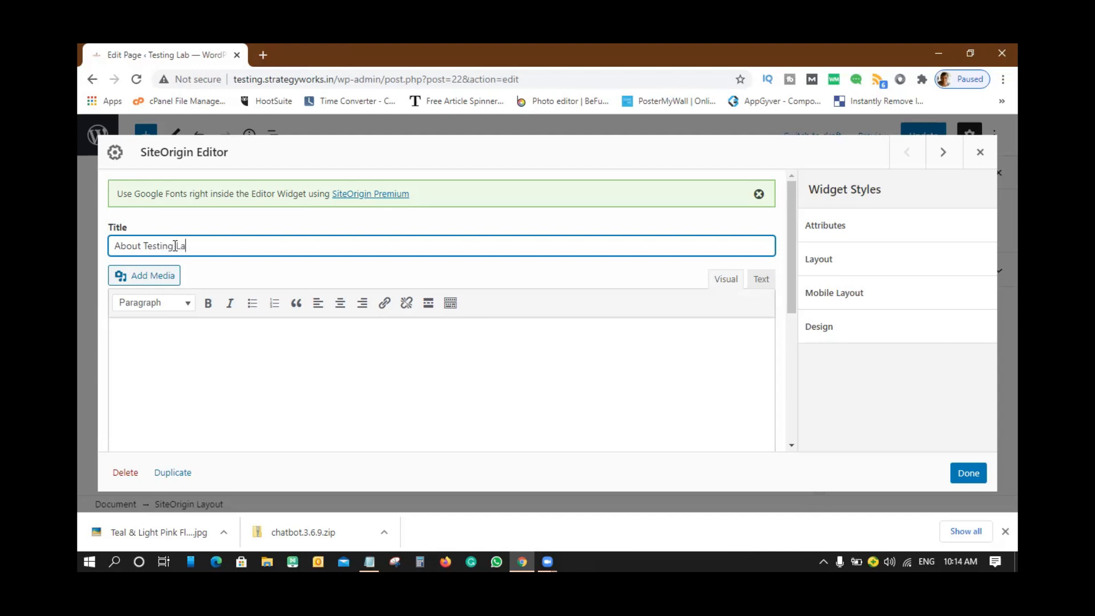
pyautogui.click(211, 372)
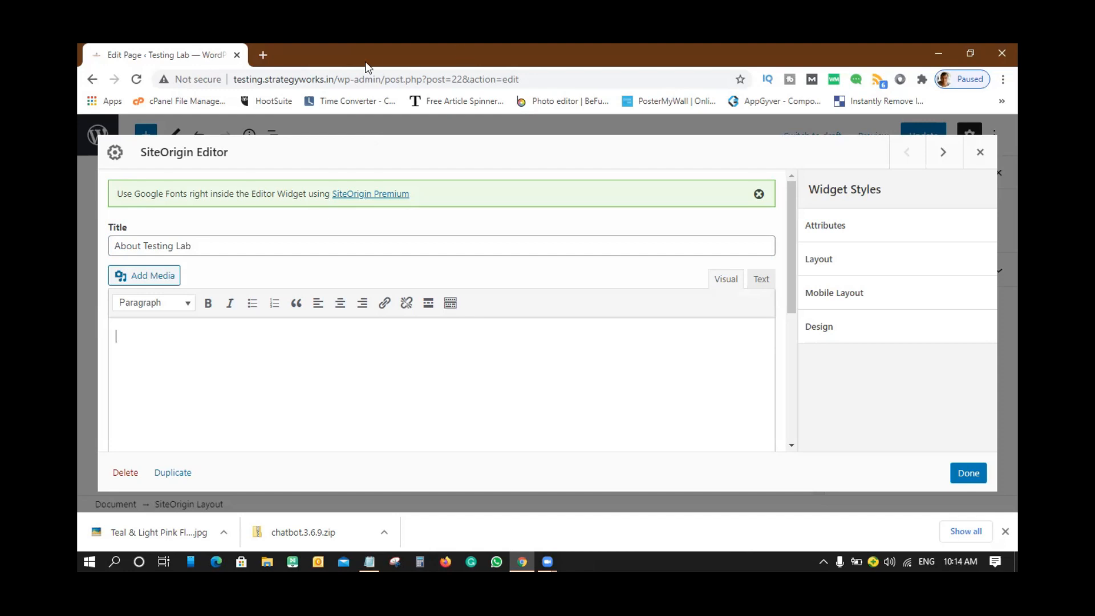
pyautogui.click(262, 55)
pyautogui.write('lore')
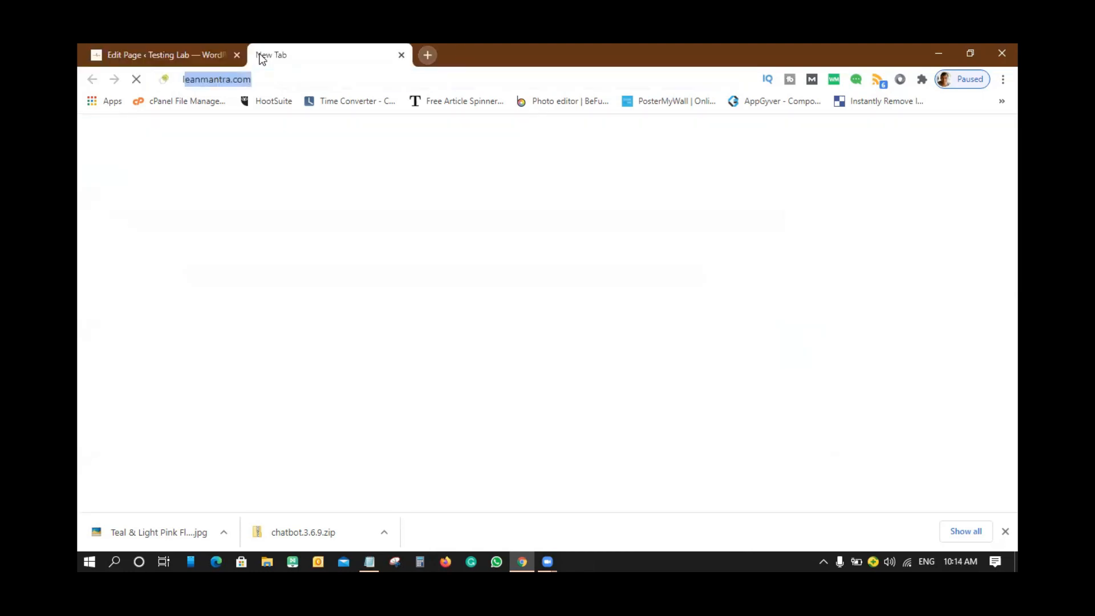
pyautogui.write('mip')
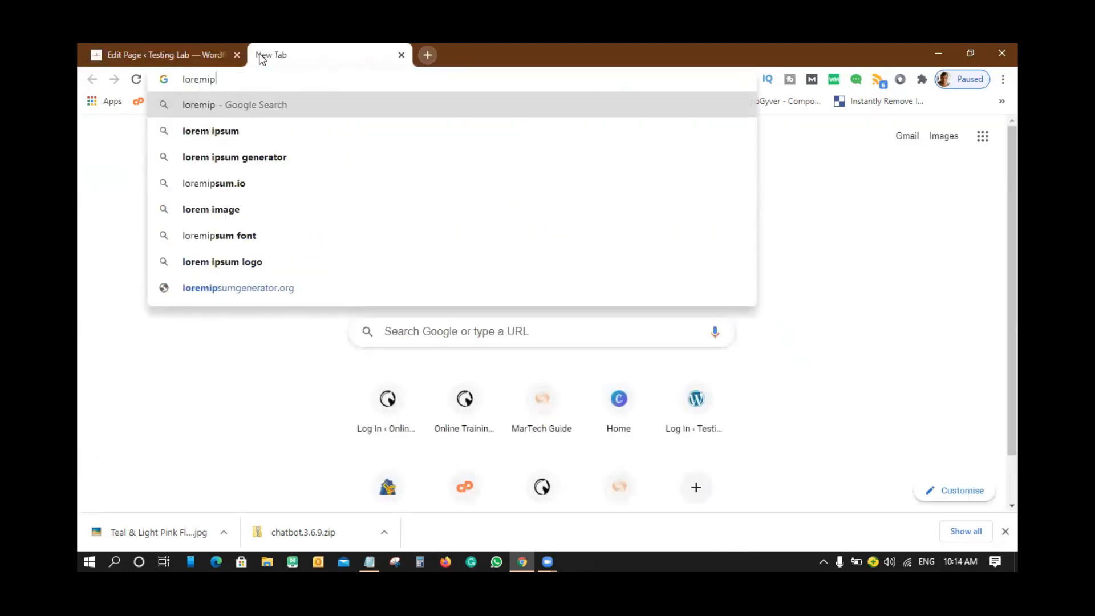
# - Search for a lorem ipsum generator, open lipsum.com, and select the 'What is Lorem Ipsum?' paragraph
pyautogui.press('Down')
pyautogui.press('Down')
pyautogui.press('Down')
pyautogui.press('Up')
pyautogui.press('Return')
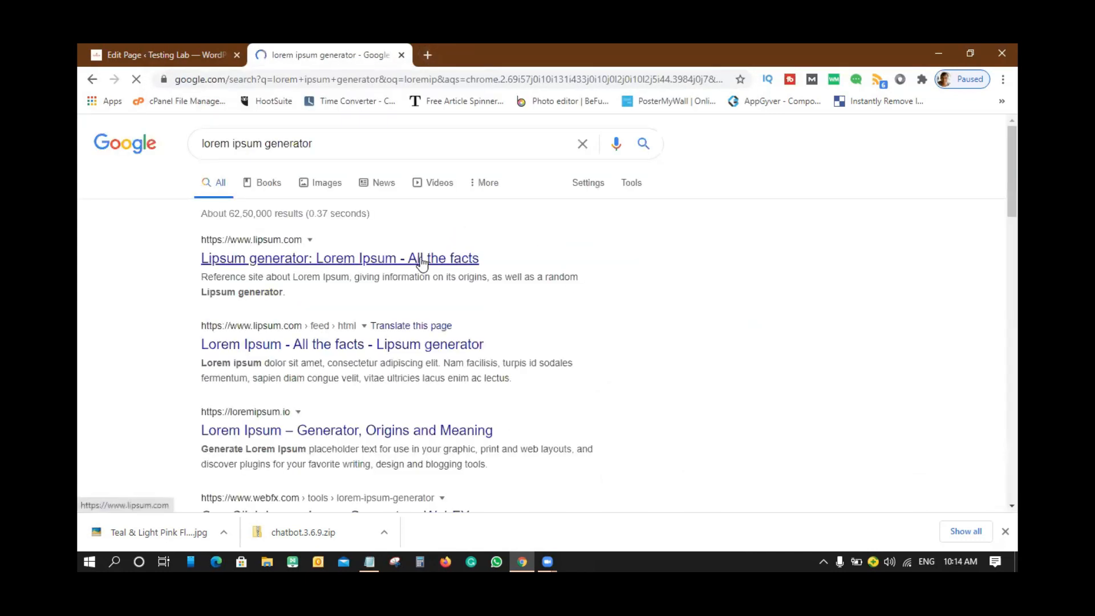
pyautogui.click(418, 259)
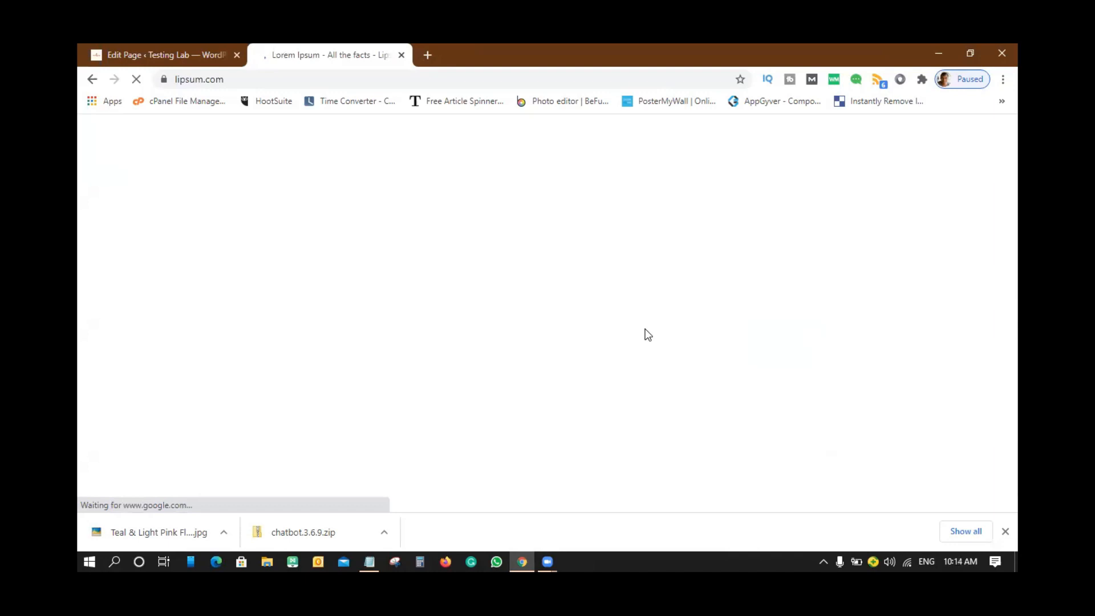
pyautogui.scroll(-2, 423, 331)
pyautogui.scroll(-1, 411, 338)
pyautogui.moveTo(231, 204); pyautogui.dragTo(524, 317)
pyautogui.hotkey('ctrl', 'c')
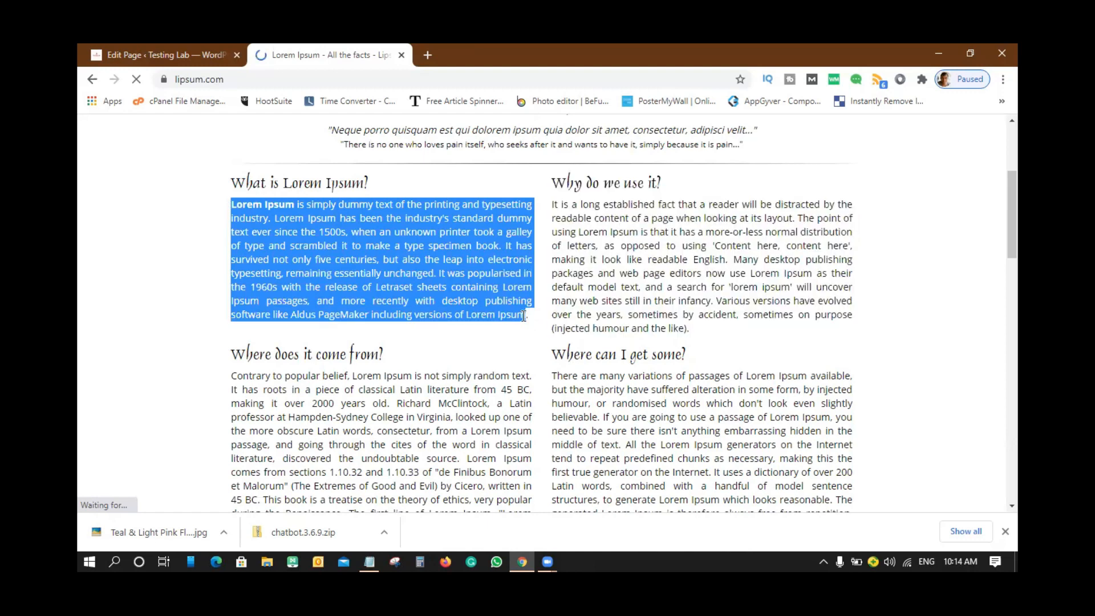
# - Paste the Lorem Ipsum paragraph into the About Testing Lab widget and finish editing it
pyautogui.click(183, 57)
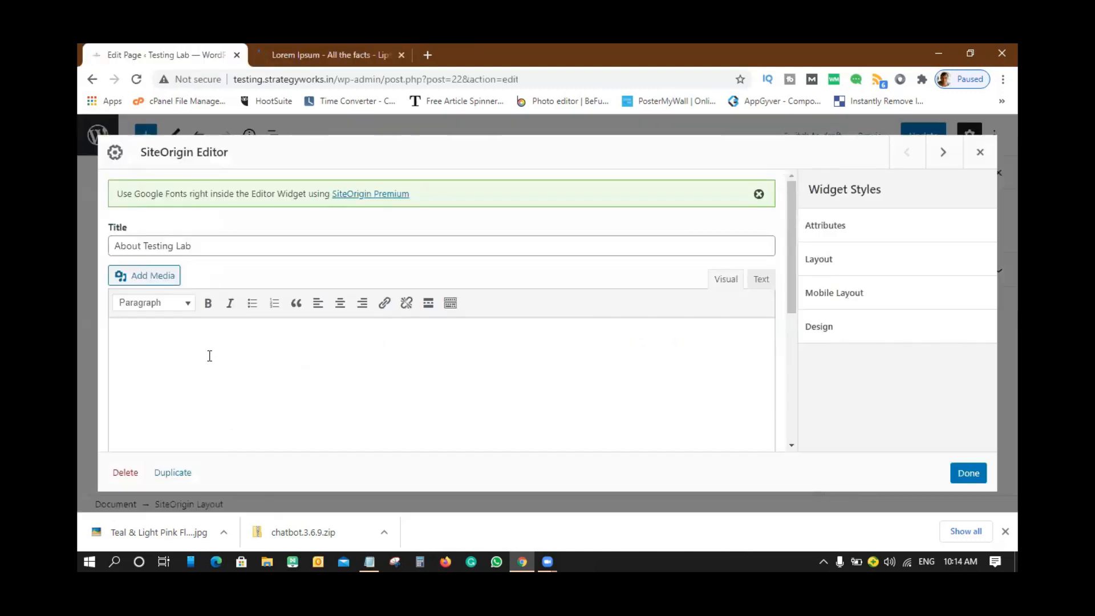
pyautogui.hotkey('ctrl', 'v')
pyautogui.scroll(-6, 497, 396)
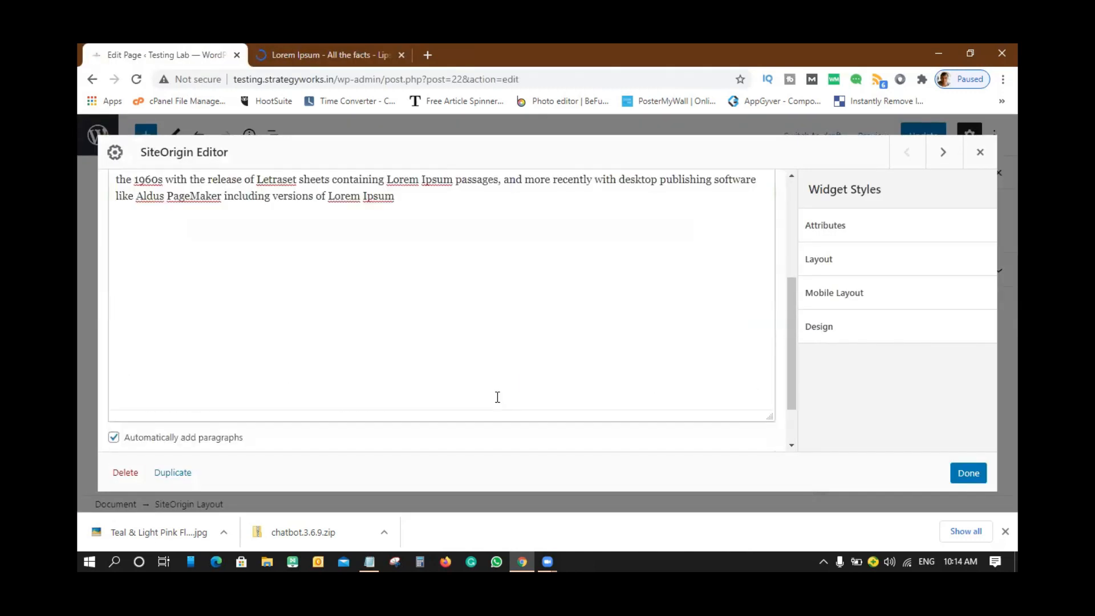
pyautogui.click(968, 474)
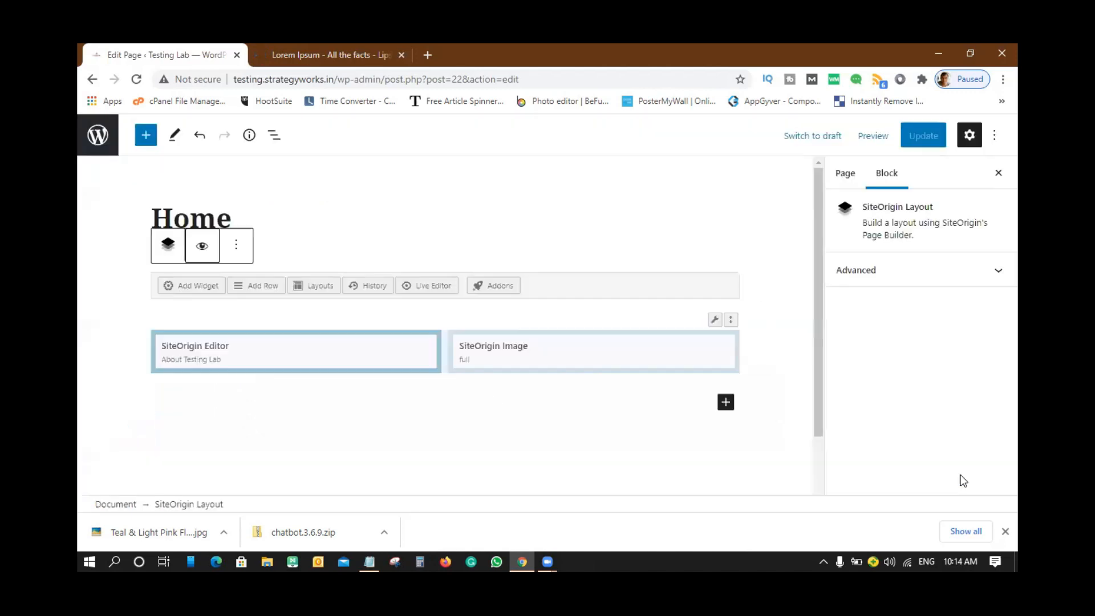
# - Upload Hot-Air-Balloon-Photo-Facebook-Cover-1.jpg and set it as the image widget's media
pyautogui.moveTo(504, 349)
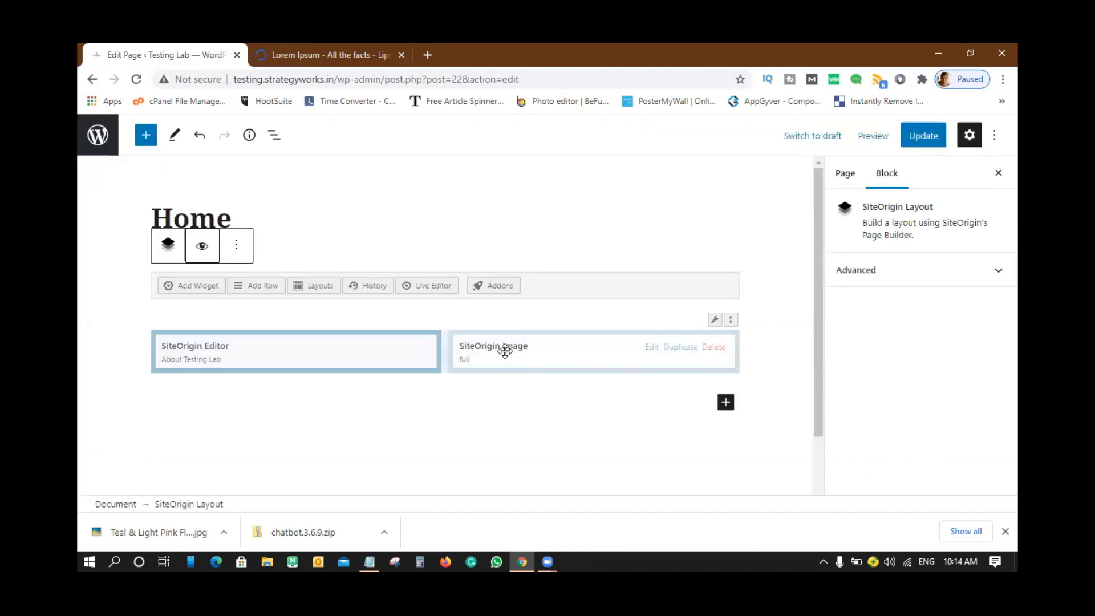
pyautogui.click(522, 348)
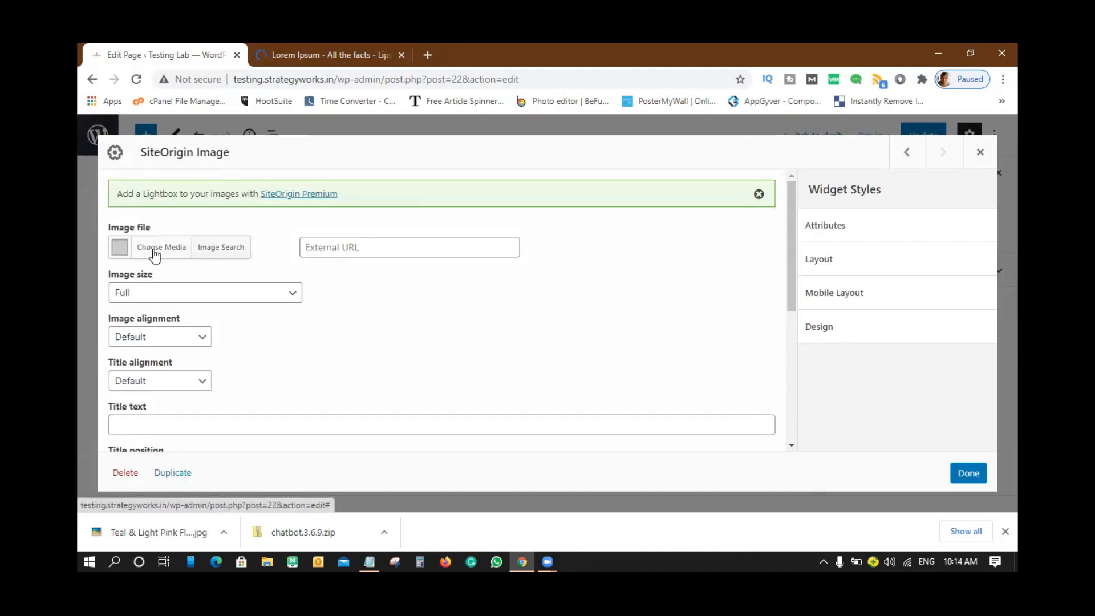
pyautogui.click(154, 251)
pyautogui.click(546, 345)
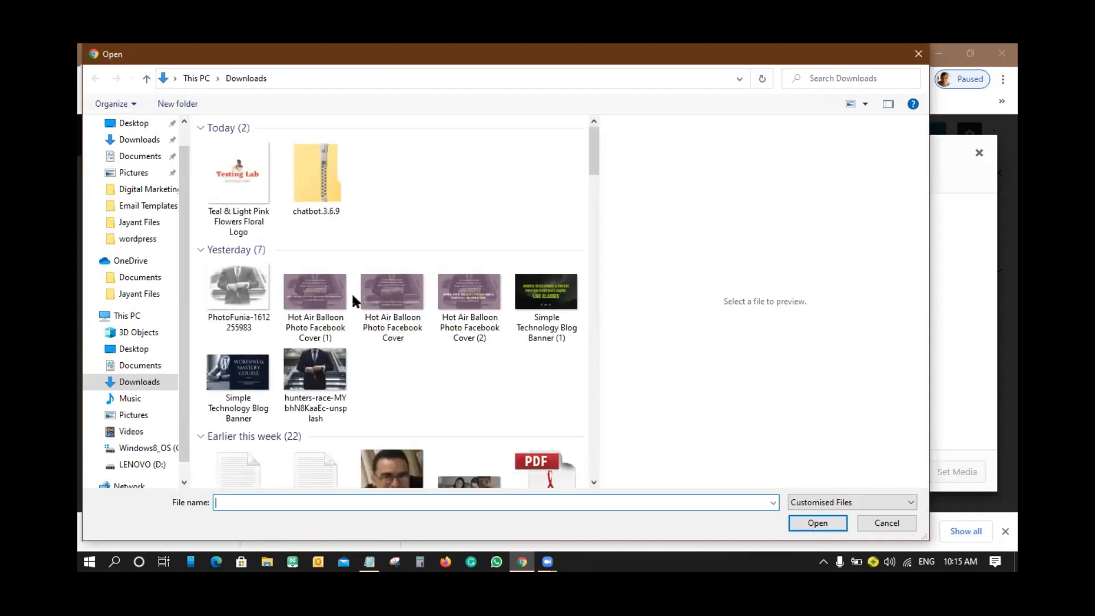
pyautogui.click(333, 292)
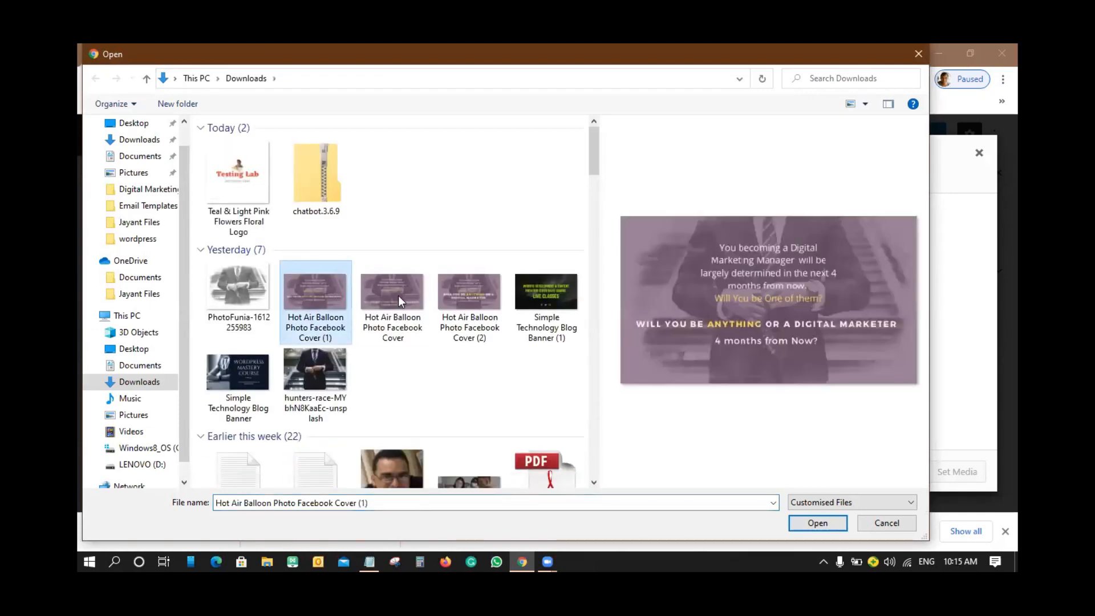
pyautogui.click(814, 520)
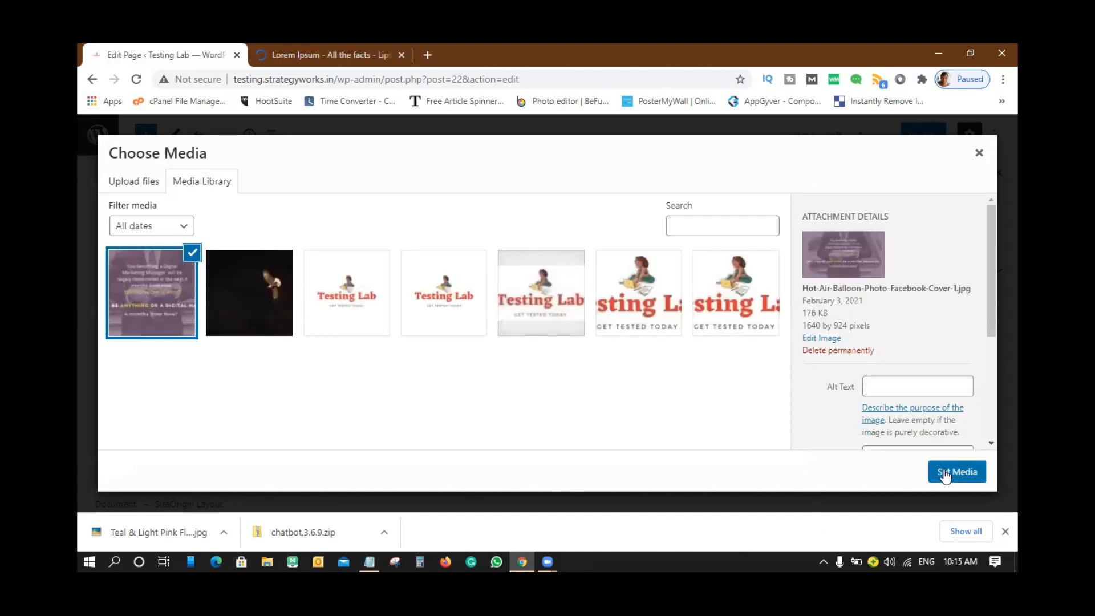
pyautogui.click(944, 471)
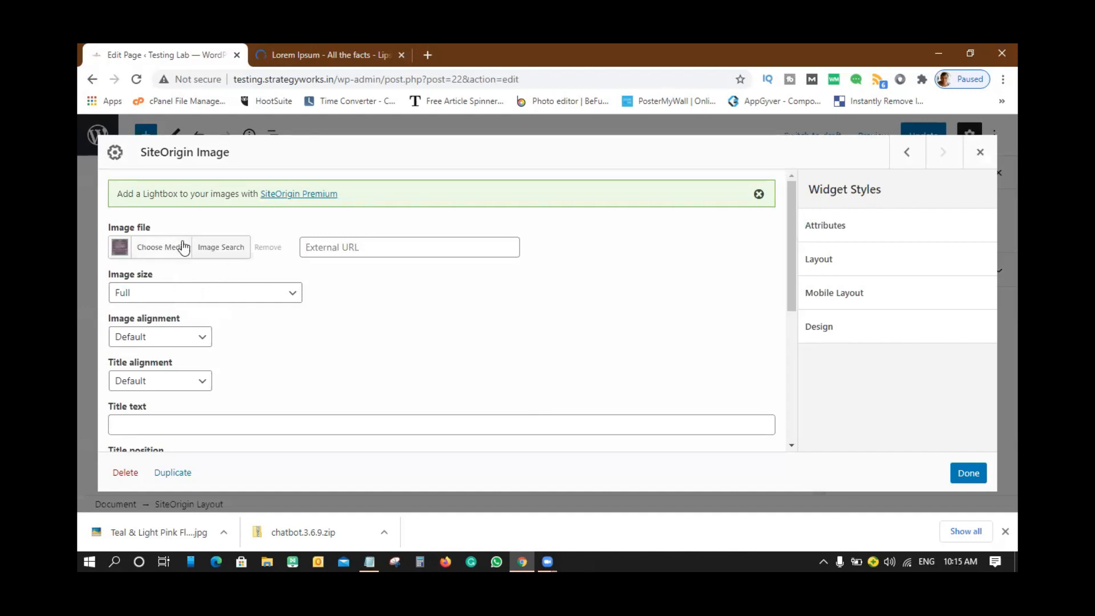
# - Centre the balloon image and save the image widget settings
pyautogui.click(181, 337)
pyautogui.click(139, 395)
pyautogui.scroll(-3, 257, 362)
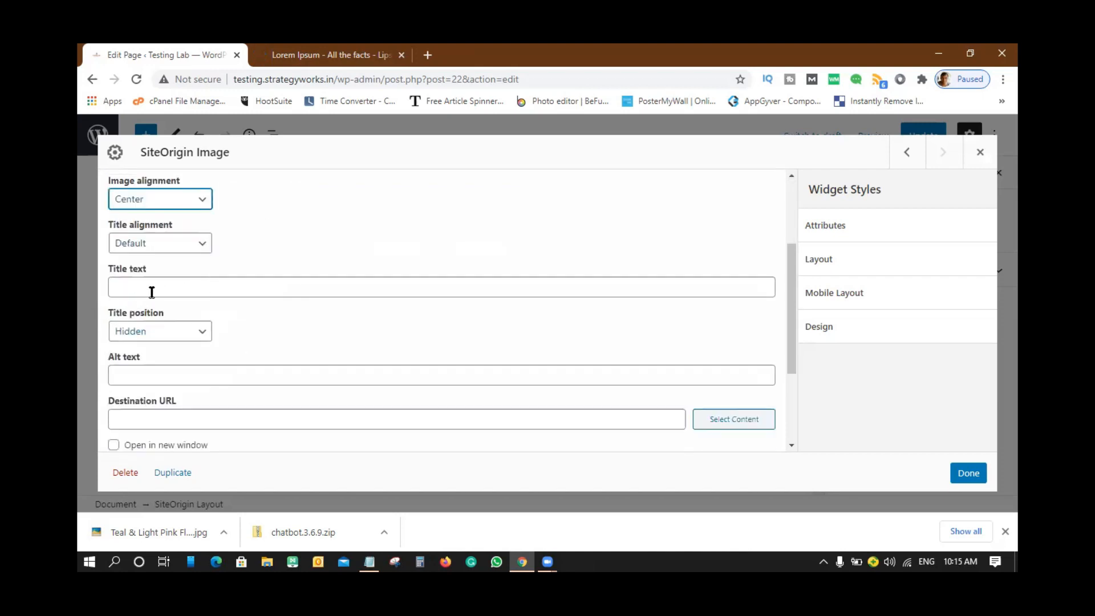
pyautogui.scroll(-3, 244, 314)
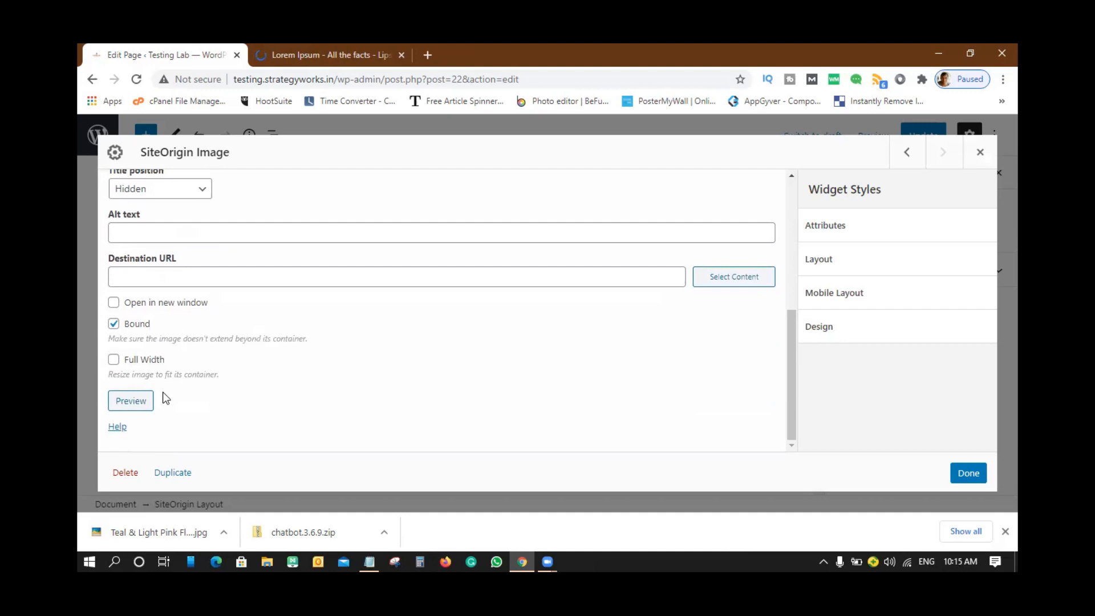
pyautogui.click(958, 474)
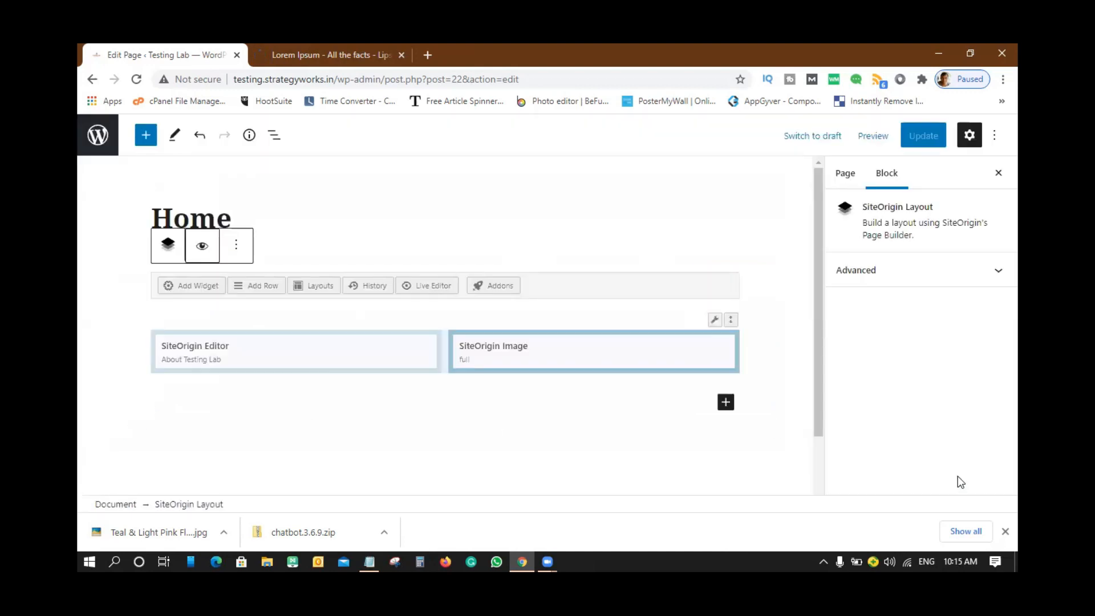
pyautogui.click(873, 137)
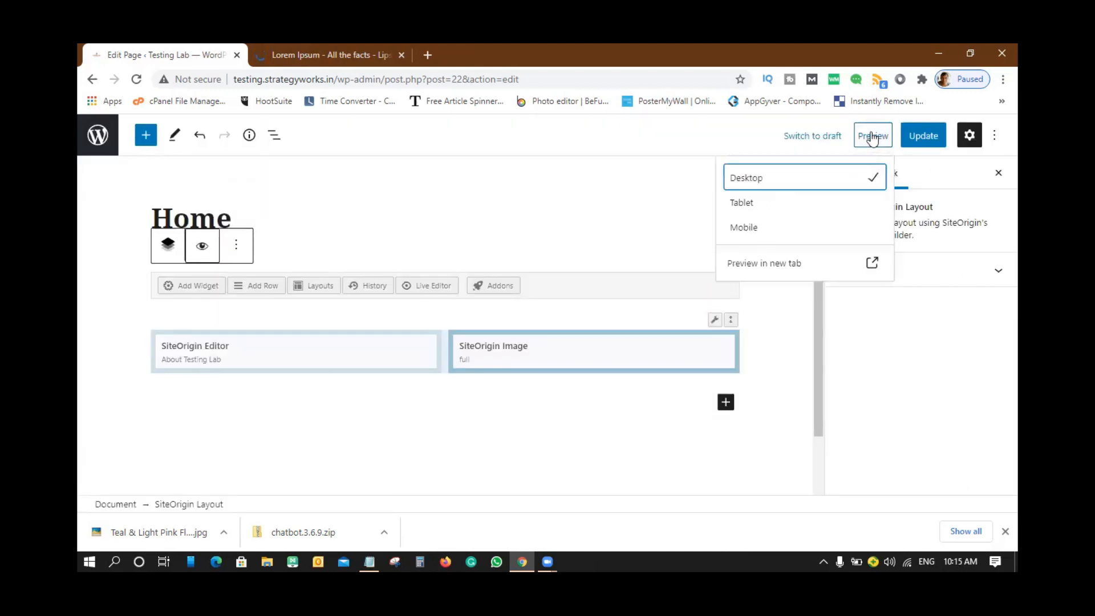
pyautogui.click(745, 274)
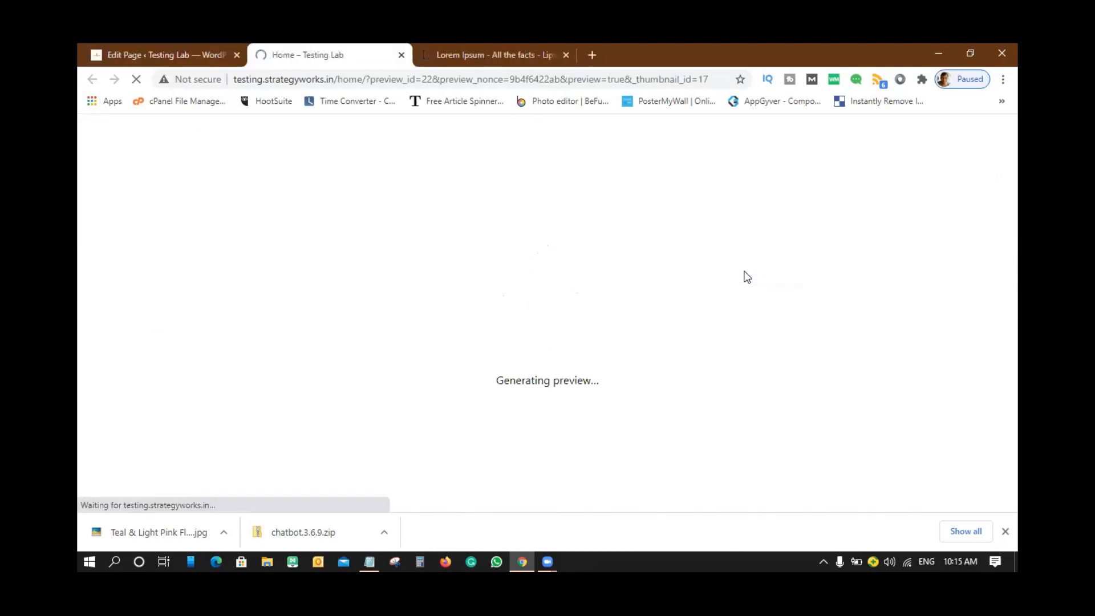
pyautogui.scroll(-5, 746, 277)
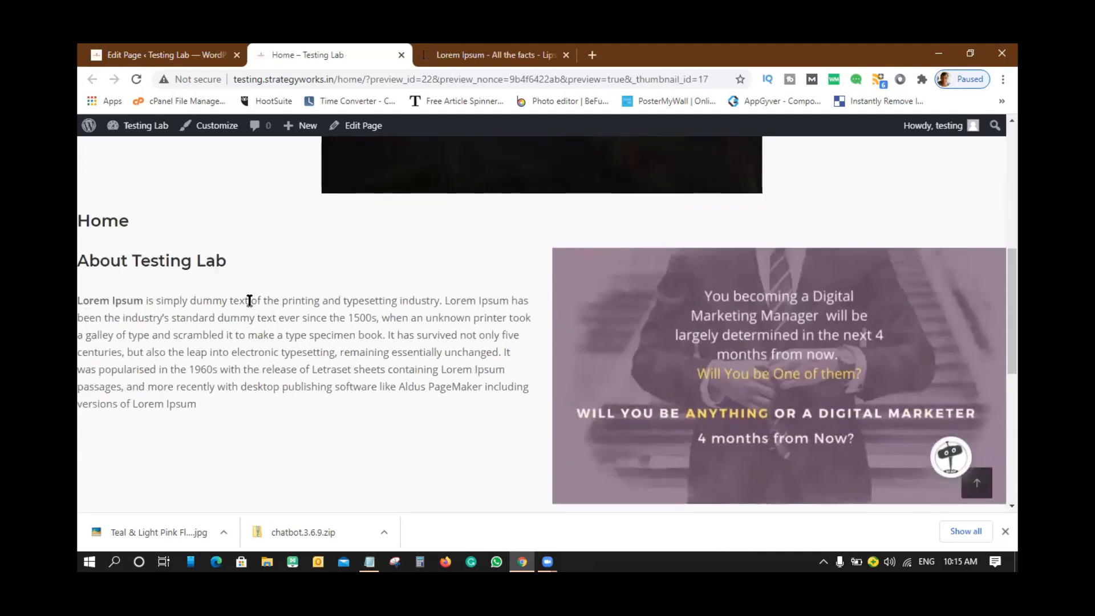
pyautogui.scroll(-3, 799, 297)
pyautogui.scroll(2, 790, 283)
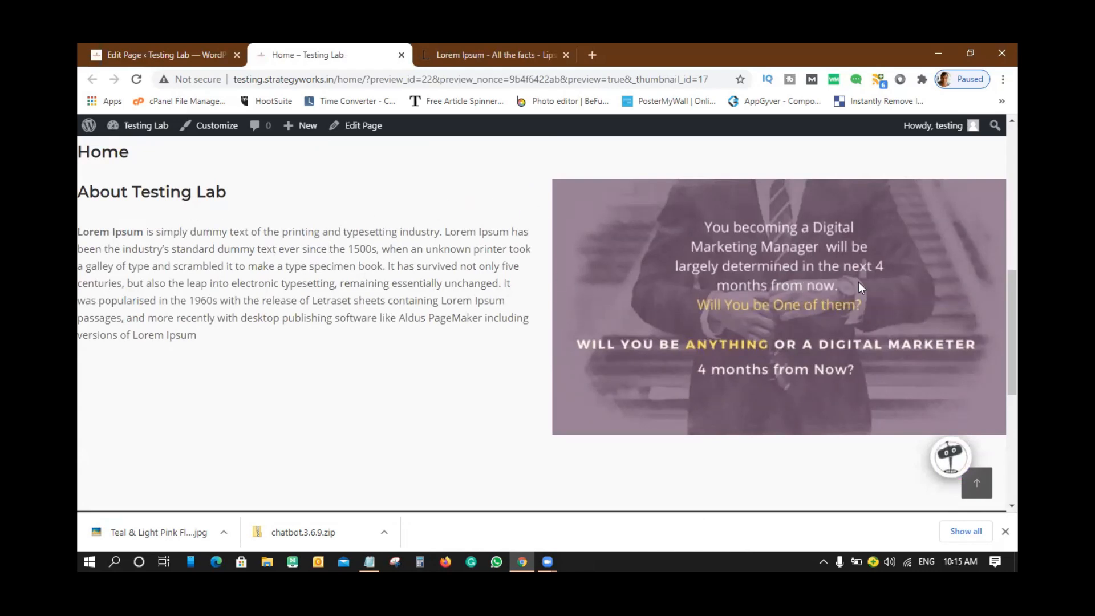
pyautogui.scroll(3, 858, 281)
pyautogui.scroll(-10, 690, 329)
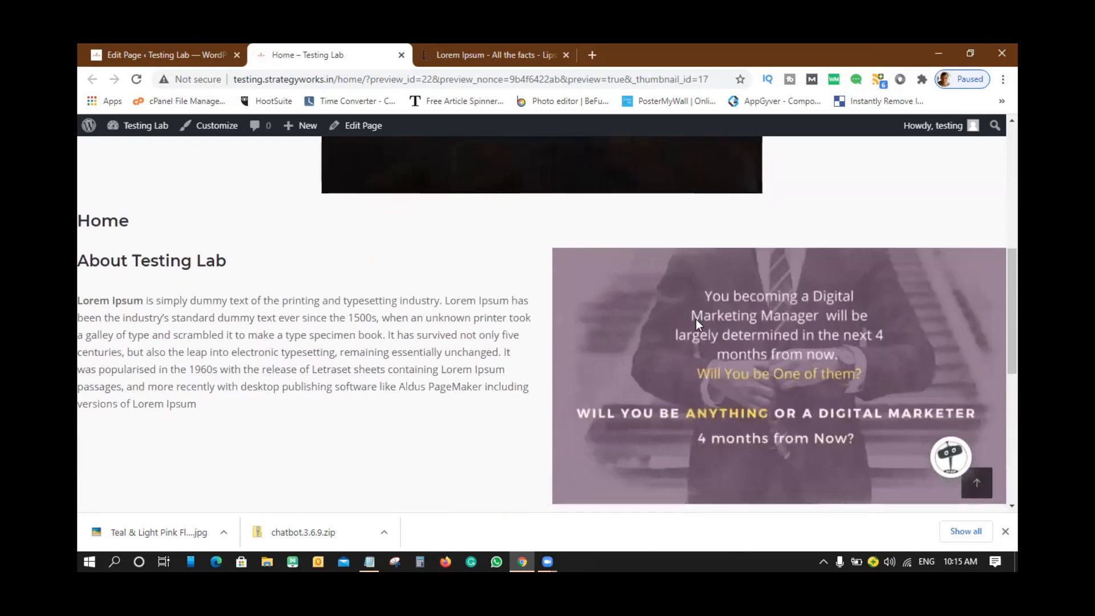
pyautogui.scroll(5, 696, 319)
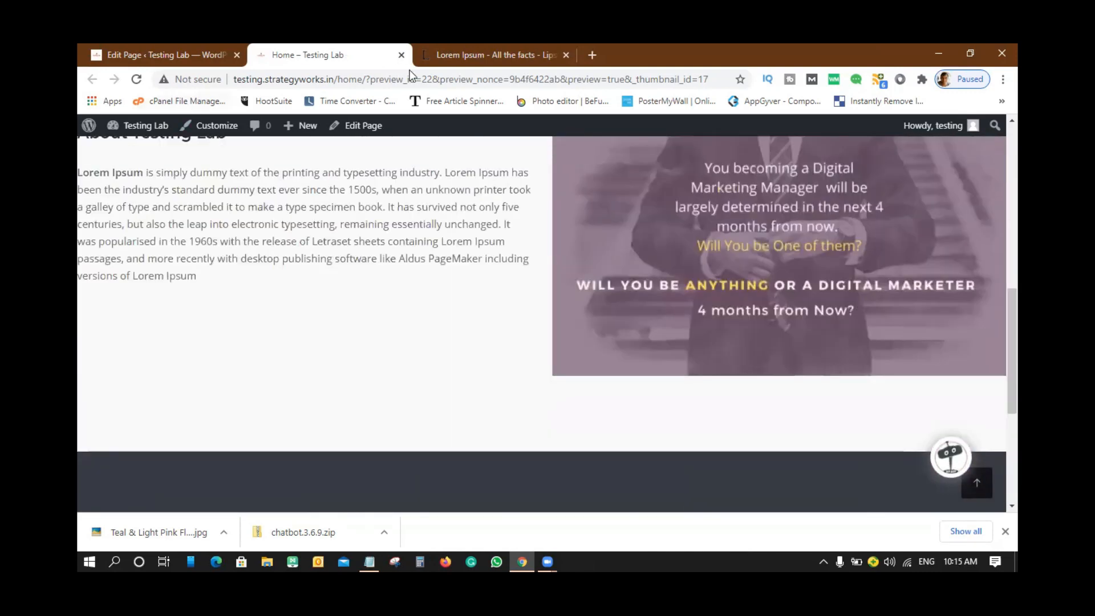
pyautogui.click(401, 55)
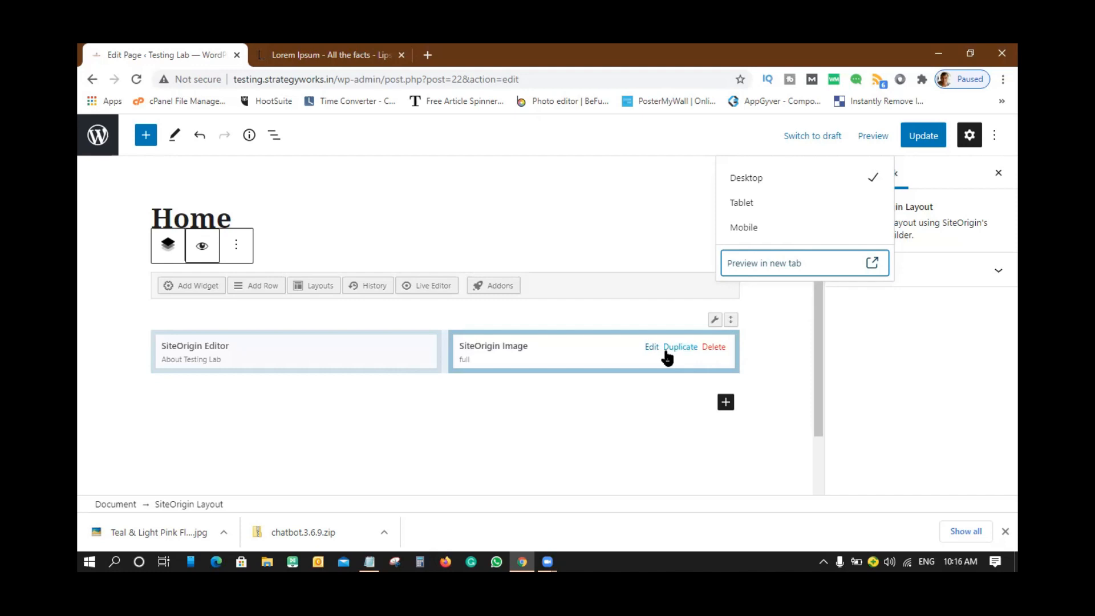
# - Delete the row holding the About Testing Lab text and image widgets
pyautogui.moveTo(716, 321)
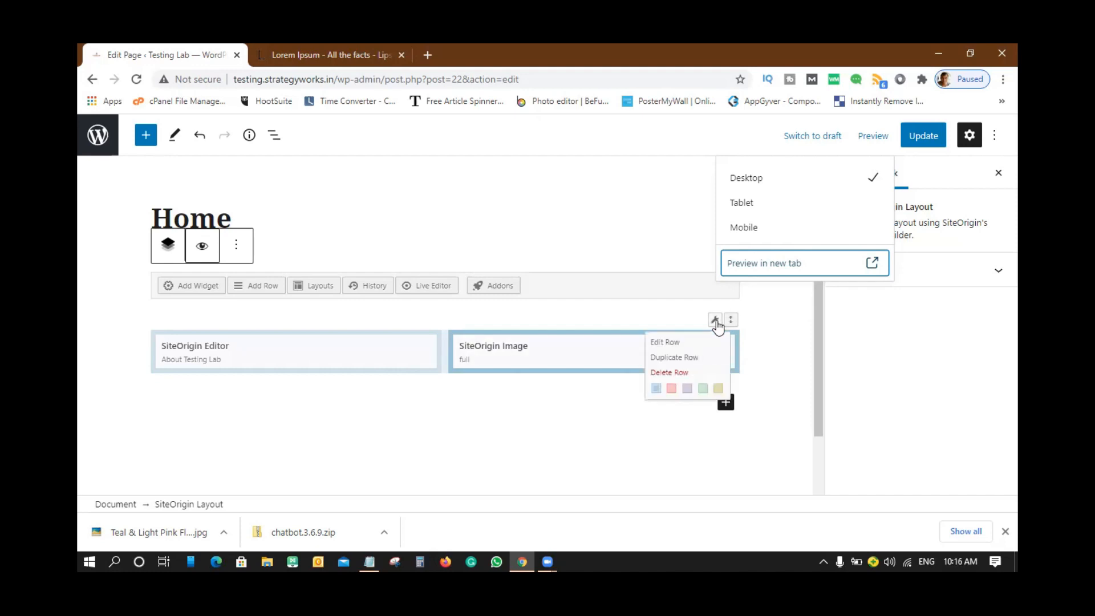
pyautogui.click(675, 373)
pyautogui.click(676, 375)
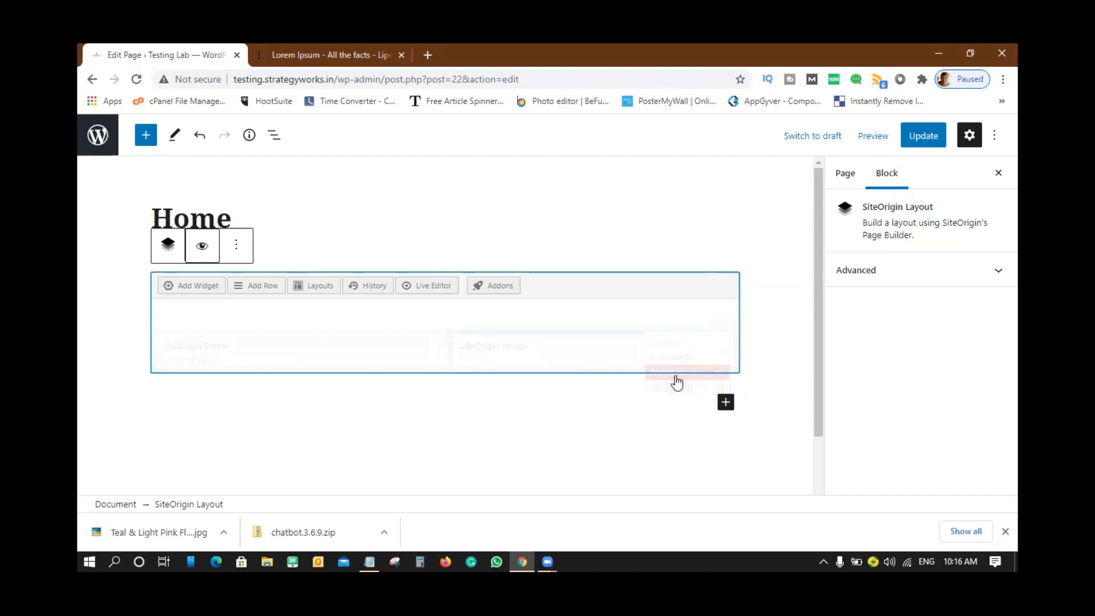
pyautogui.click(471, 433)
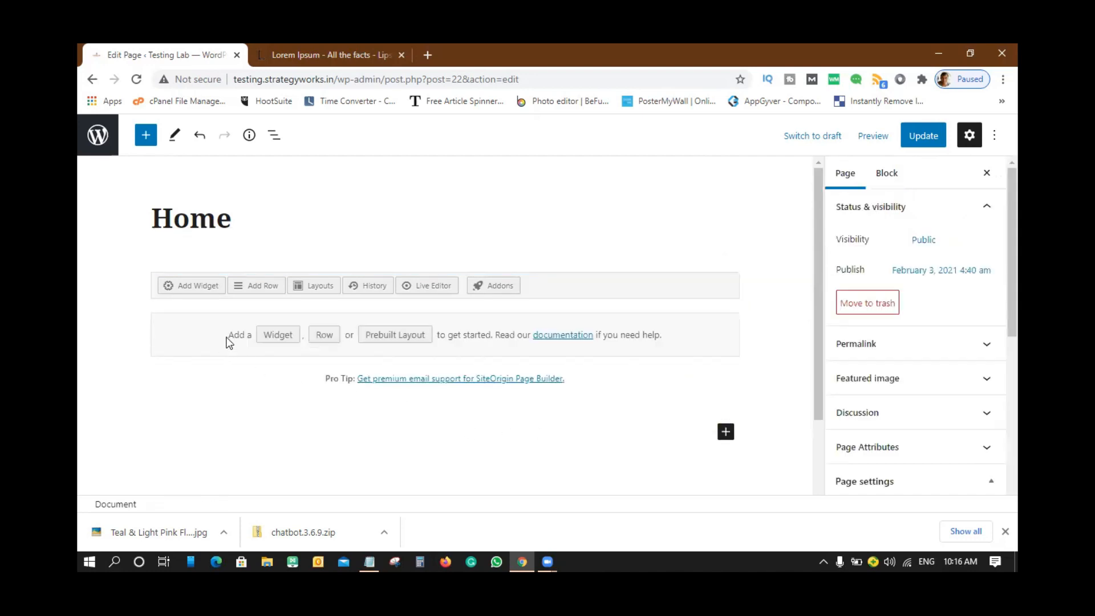
# - Browse the prebuilt layouts without inserting one, then preview the empty page in the Live Editor
pyautogui.click(318, 286)
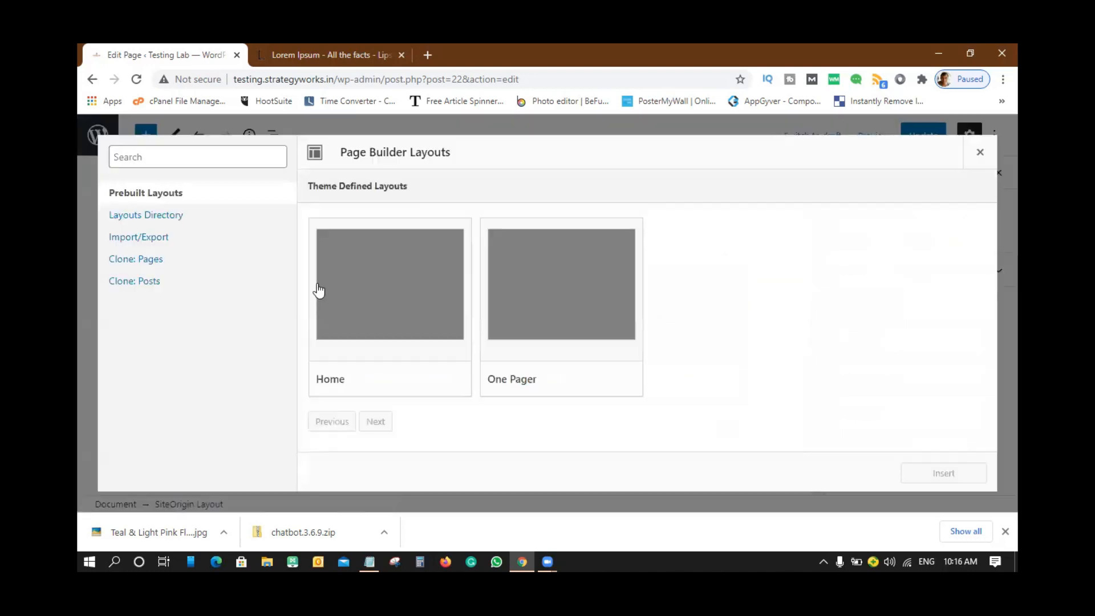
pyautogui.click(980, 151)
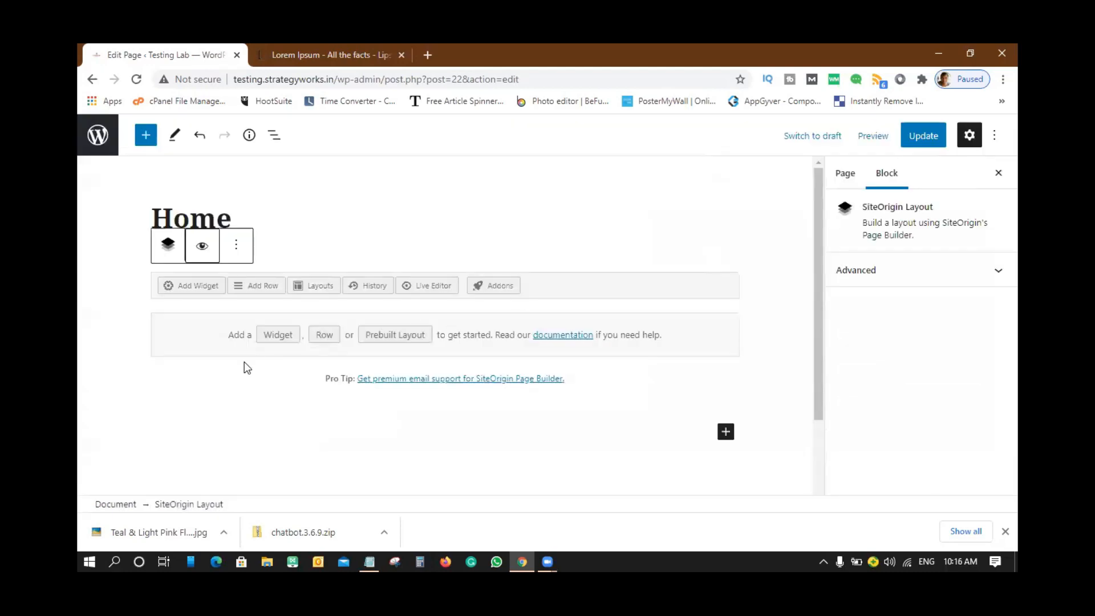
pyautogui.click(425, 288)
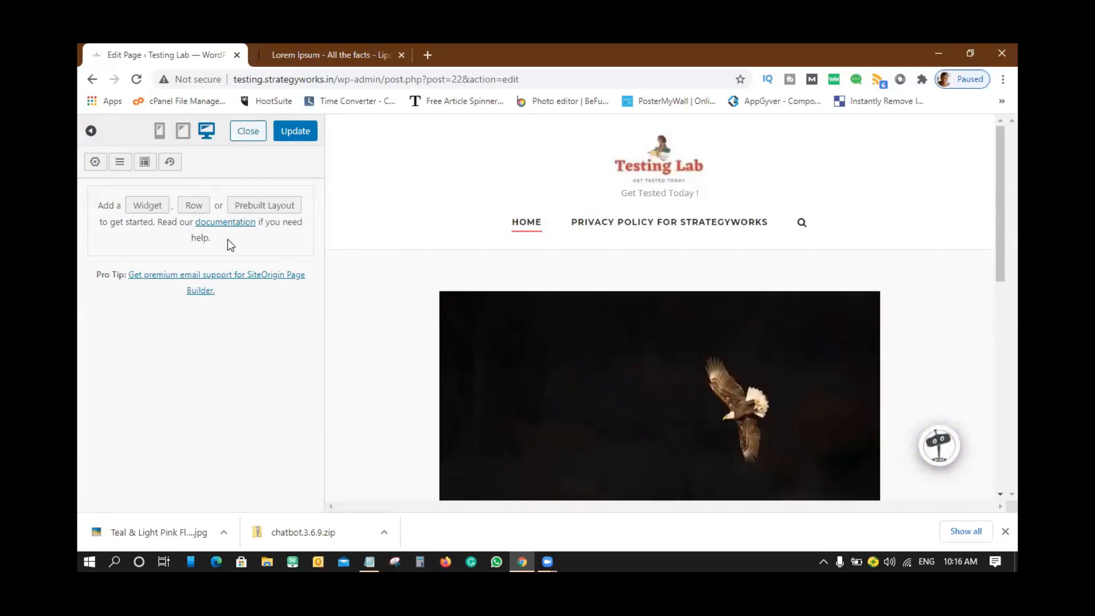
pyautogui.scroll(-3, 799, 323)
pyautogui.scroll(3, 792, 320)
pyautogui.scroll(-3, 792, 320)
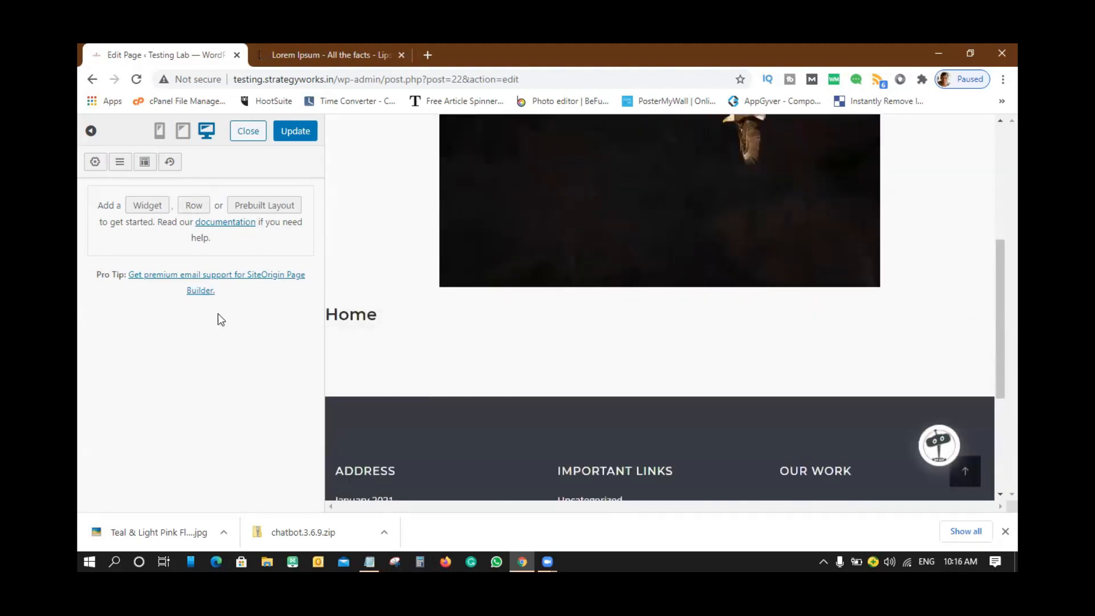
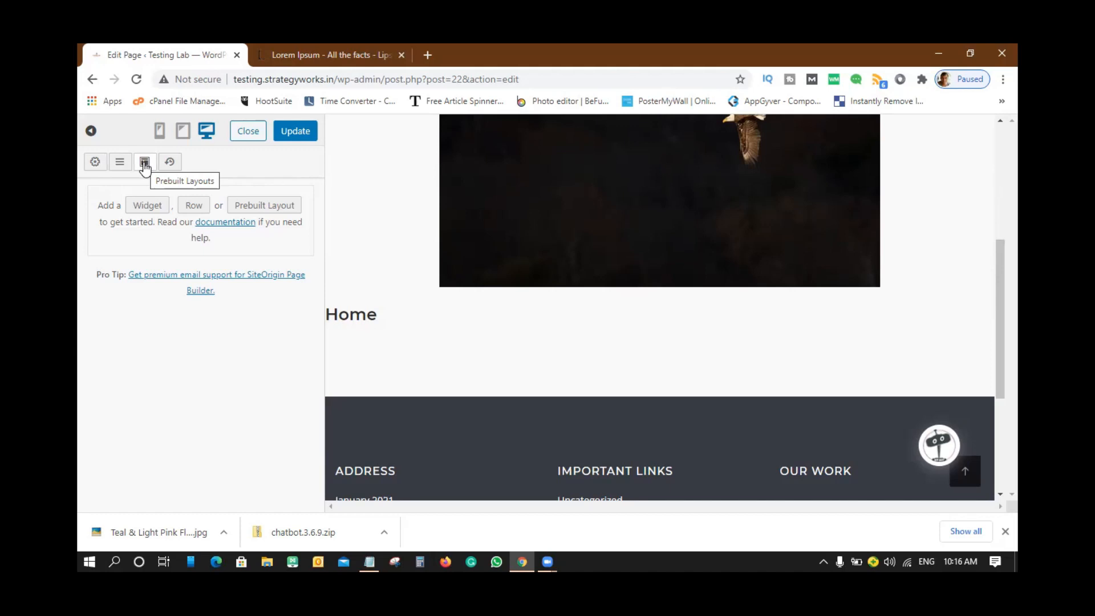
# - Open the Prebuilt Layouts dialog at the Layouts Directory section
pyautogui.click(145, 164)
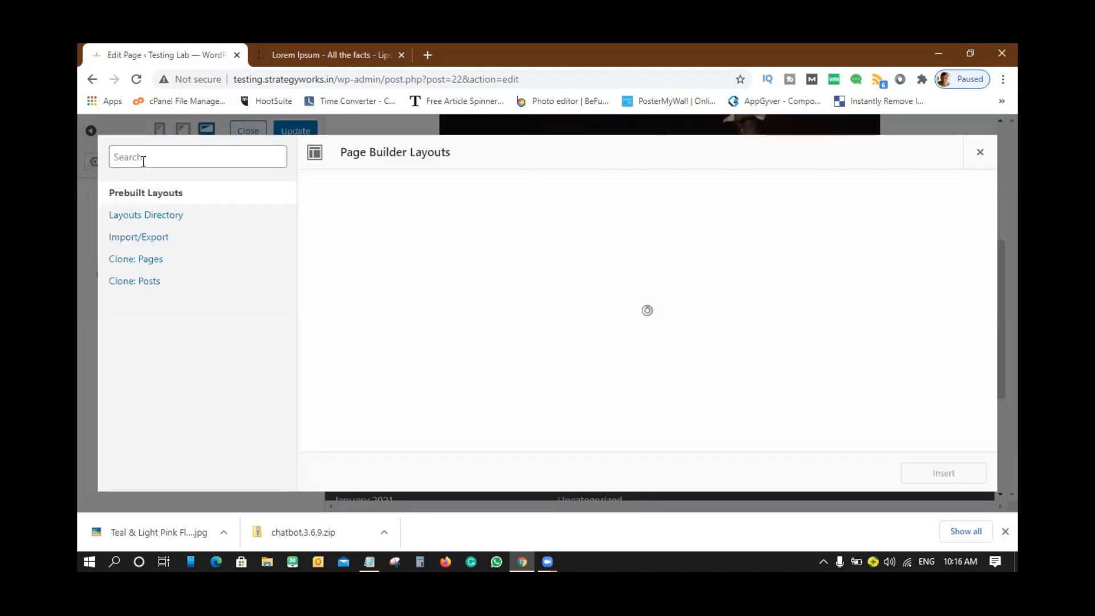
pyautogui.click(154, 219)
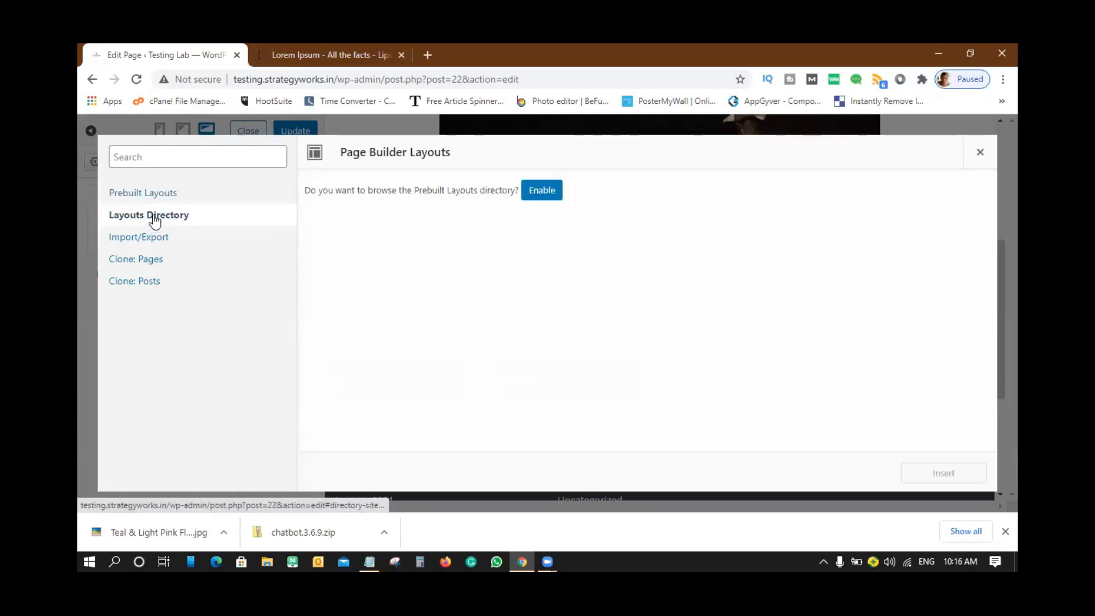
# - Enable the Layouts Directory and browse its first page of layouts
pyautogui.click(547, 189)
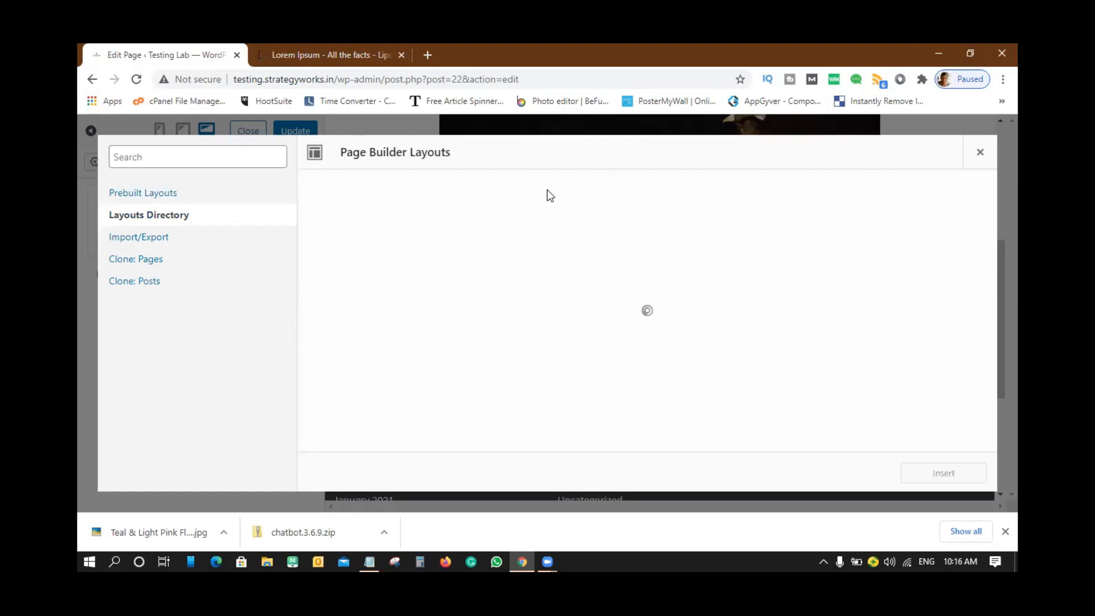
pyautogui.scroll(-10, 741, 284)
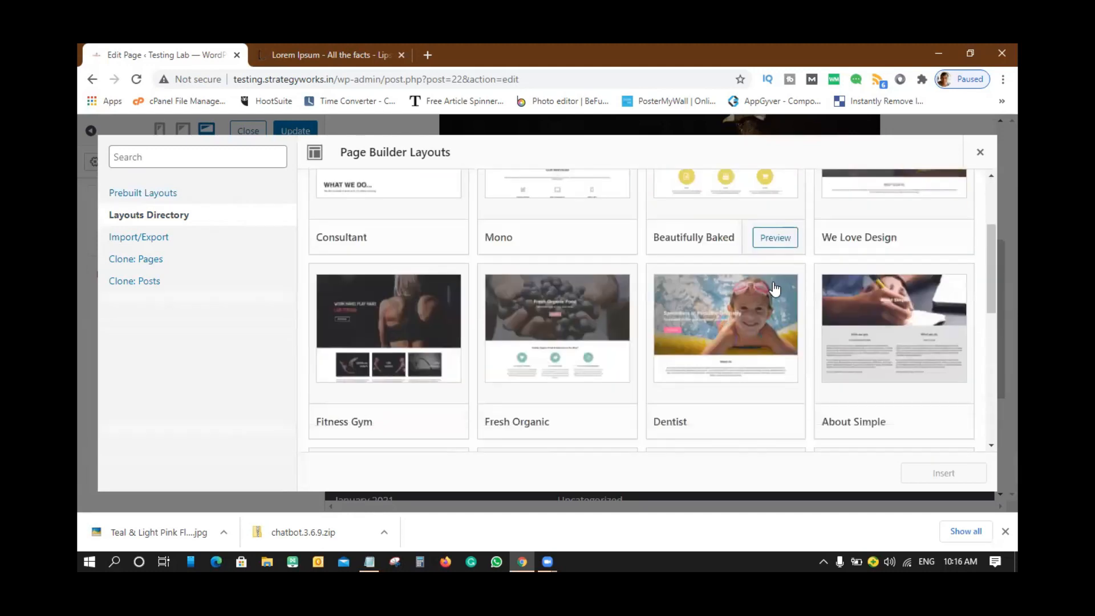
pyautogui.scroll(10, 774, 290)
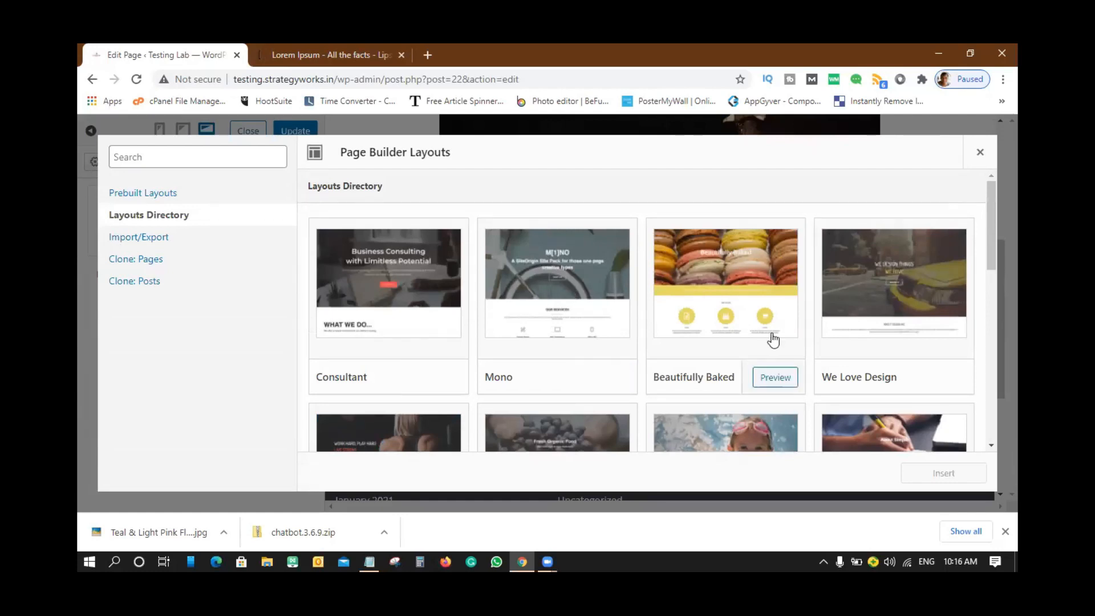
pyautogui.scroll(-3, 653, 310)
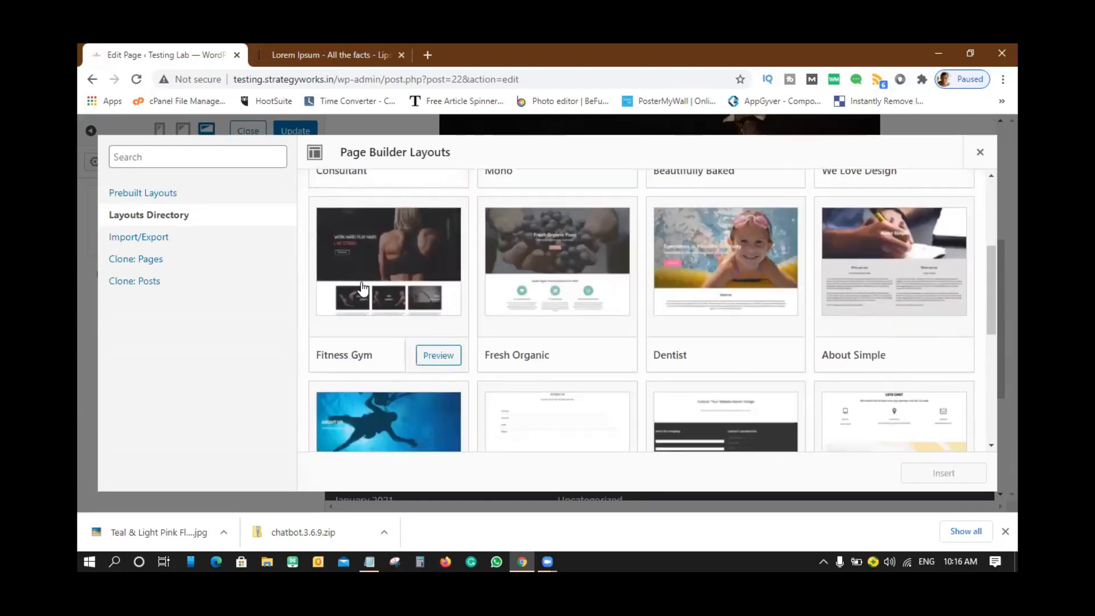
pyautogui.scroll(-1, 896, 290)
pyautogui.scroll(-4, 762, 325)
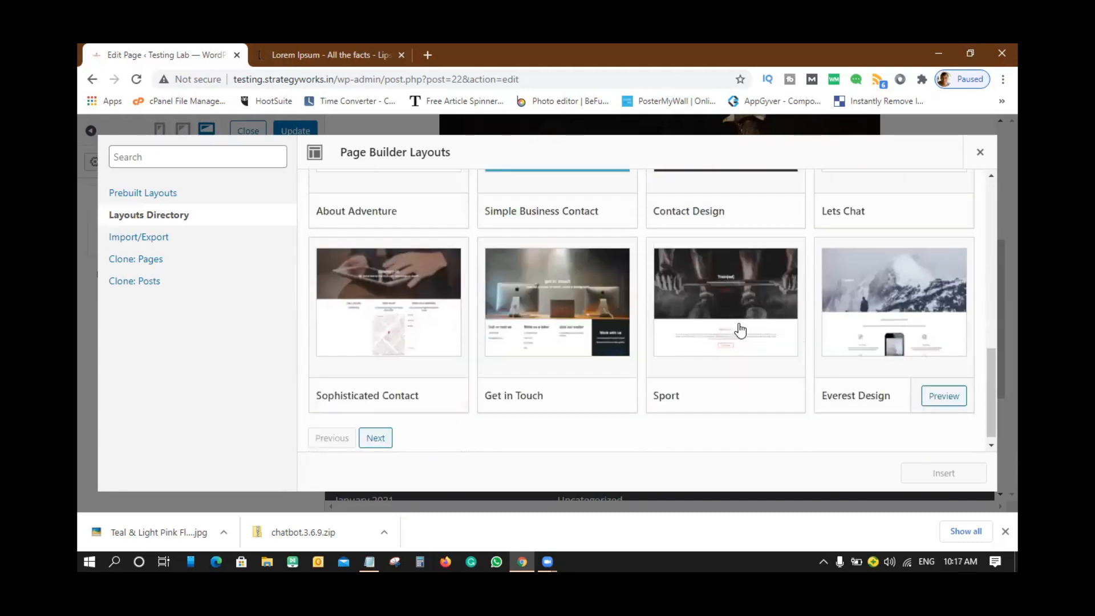
# - Load the next page of layouts, starting with Refined Design, Staggered, Little Shop and Cafe Style
pyautogui.click(374, 438)
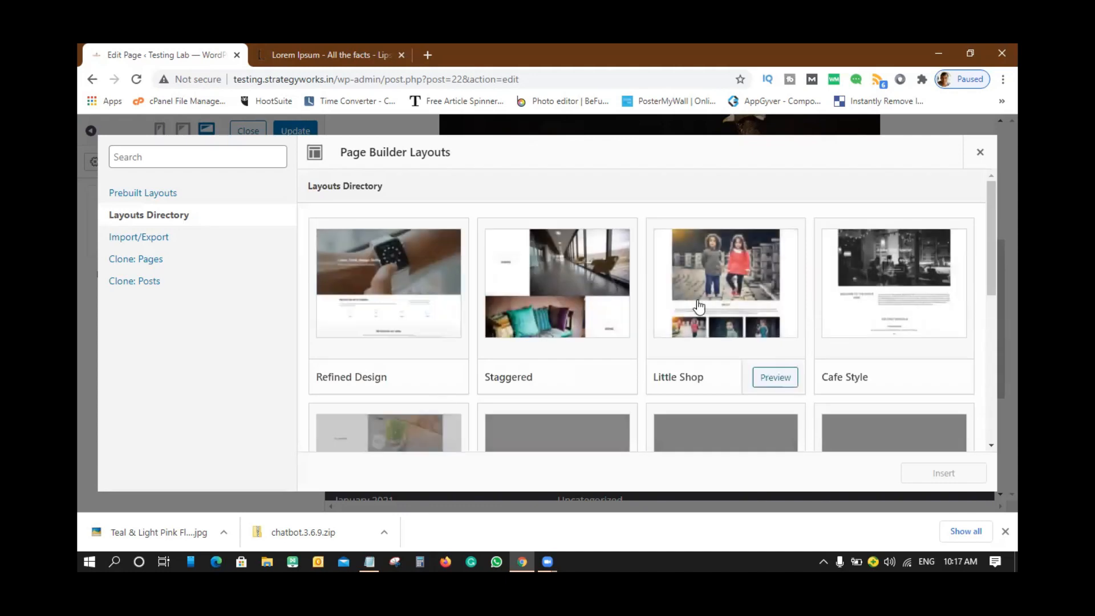
pyautogui.scroll(-3, 876, 324)
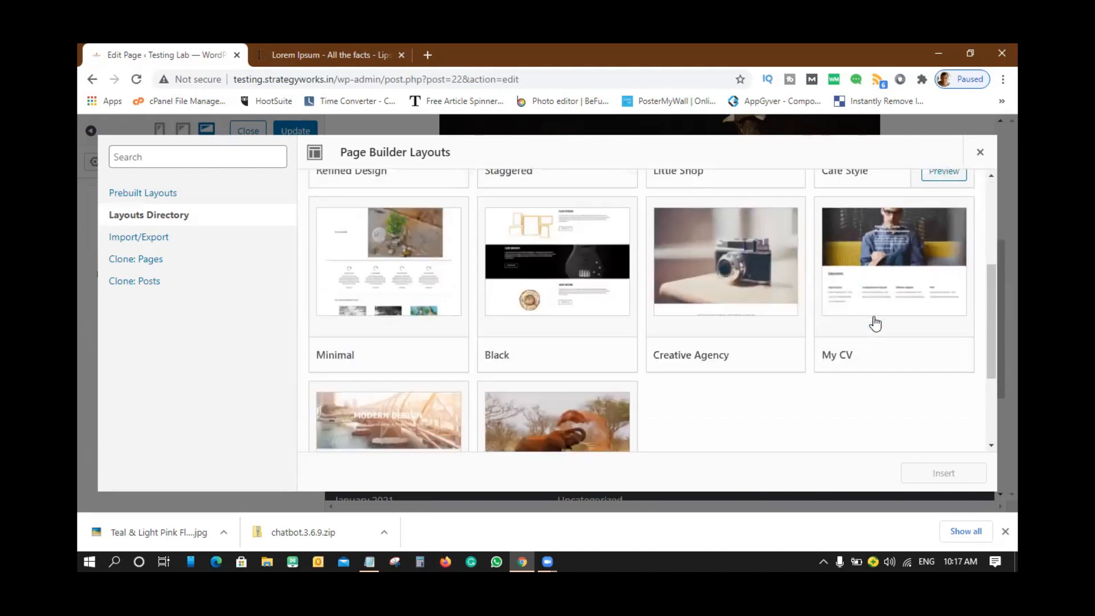
pyautogui.scroll(-3, 874, 322)
pyautogui.scroll(4, 874, 321)
pyautogui.scroll(1, 876, 322)
pyautogui.scroll(-2, 875, 320)
pyautogui.scroll(2, 875, 320)
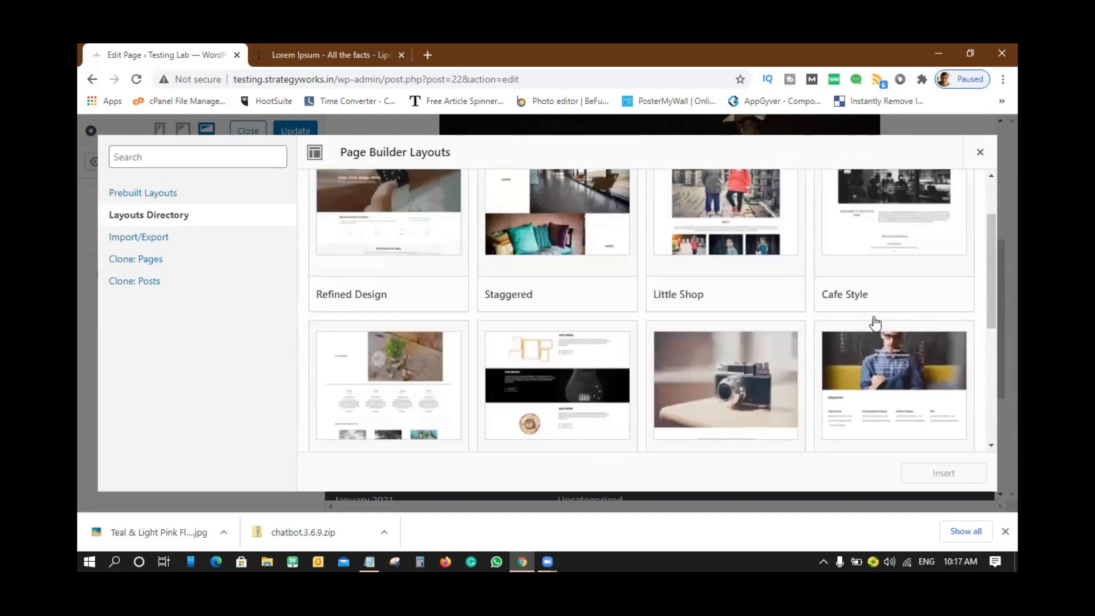
pyautogui.scroll(1, 875, 323)
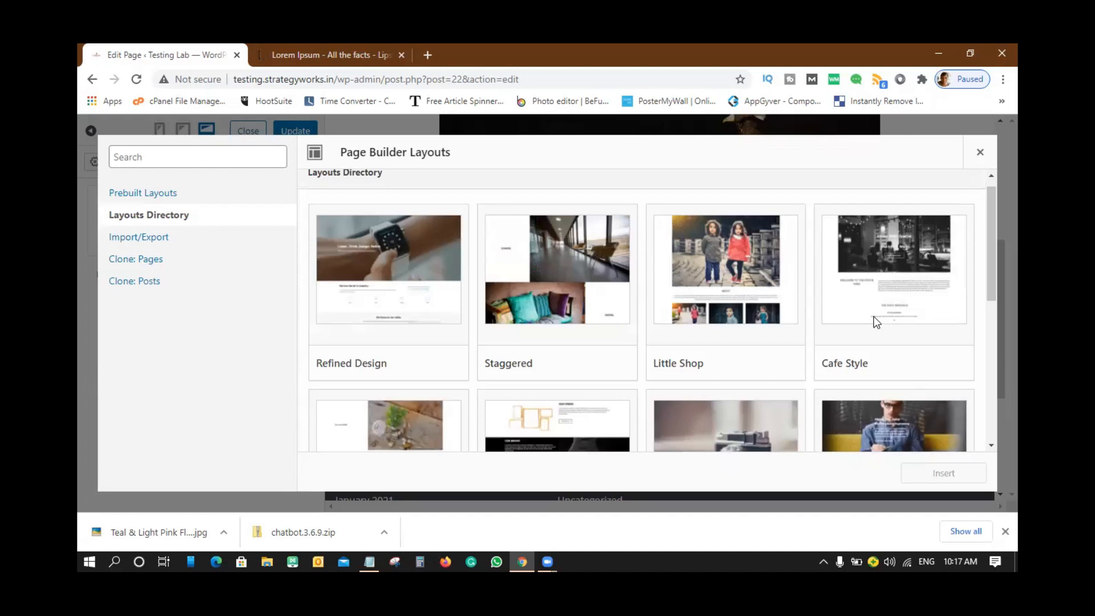
pyautogui.scroll(-4, 518, 318)
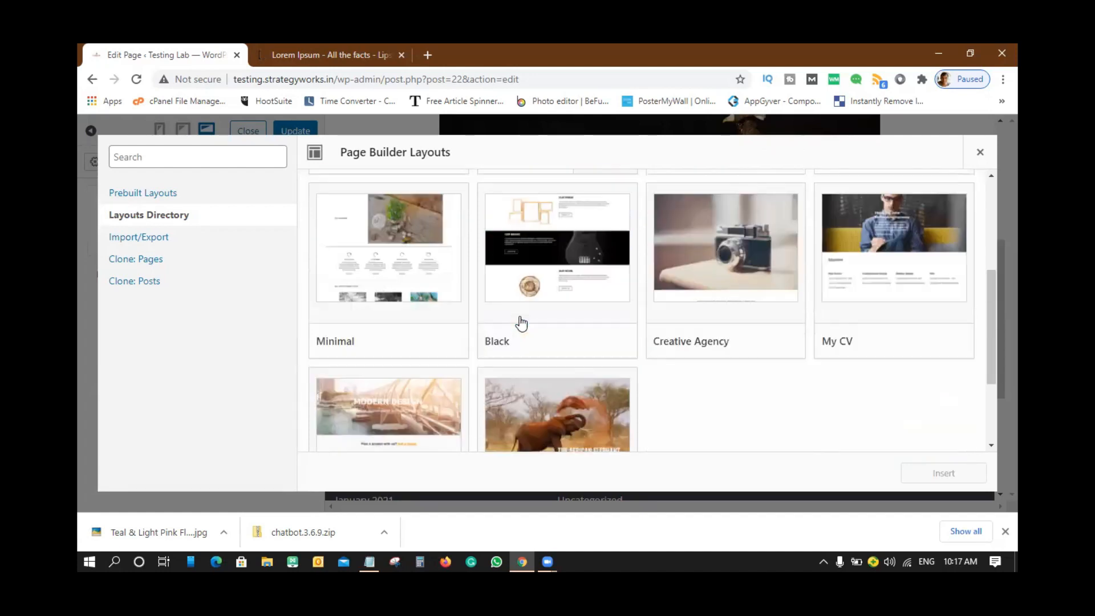
pyautogui.scroll(4, 521, 322)
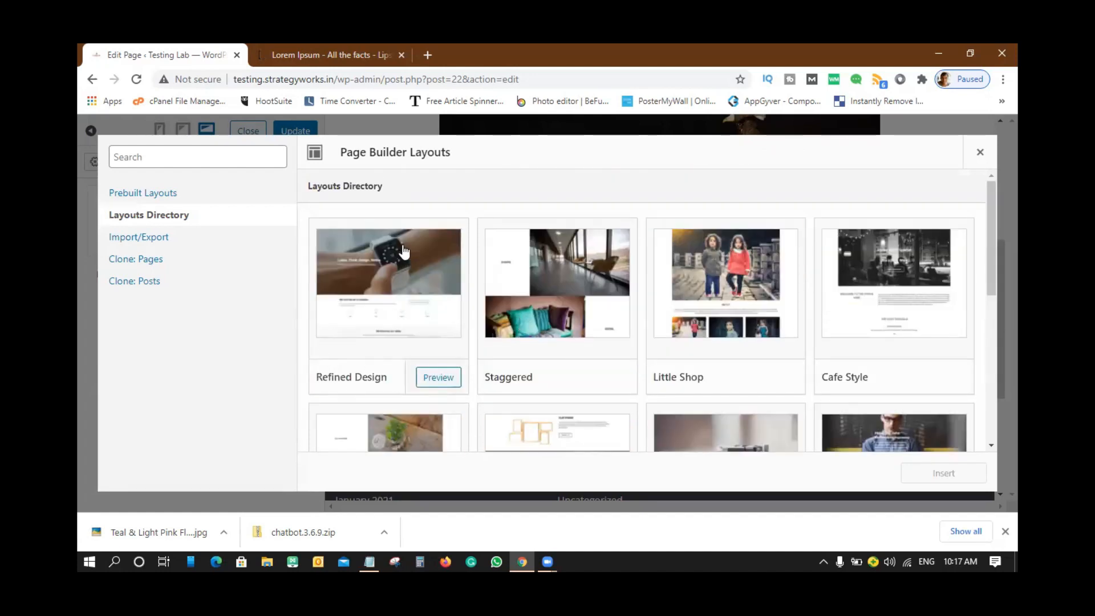
pyautogui.moveTo(383, 280)
# - Preview the Refined Design layout in a new tab, then close that preview tab
pyautogui.click(436, 379)
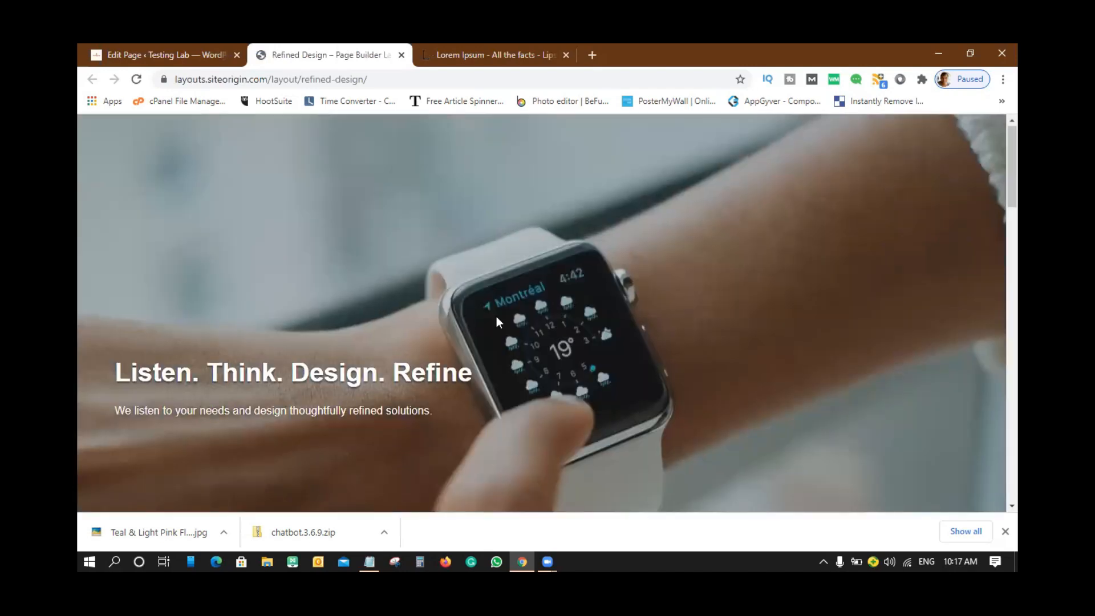
pyautogui.scroll(-6, 496, 321)
pyautogui.scroll(-3, 496, 322)
pyautogui.scroll(-9, 496, 323)
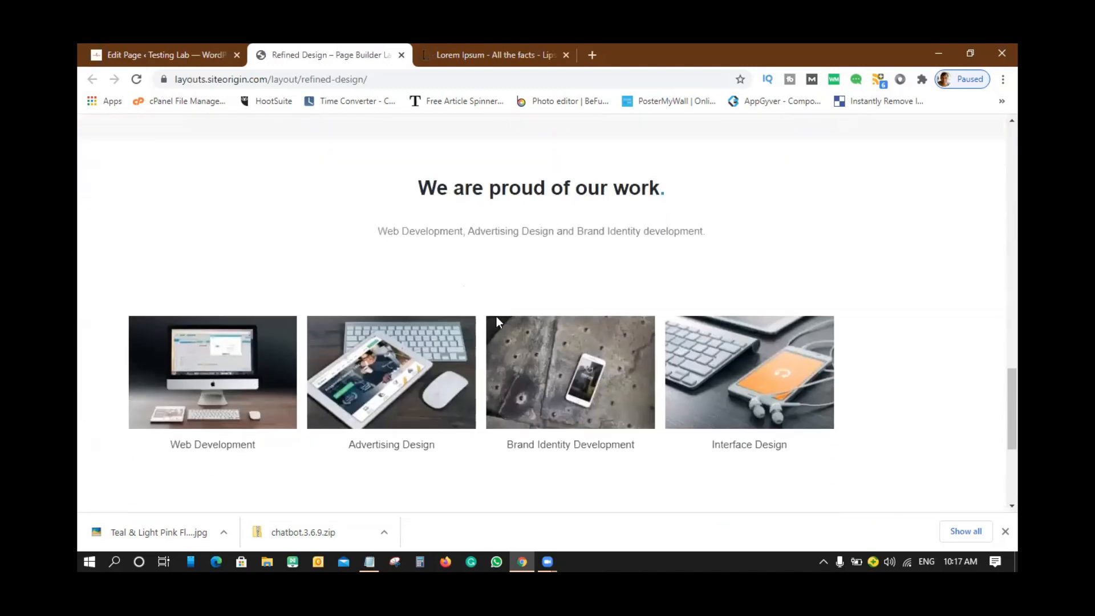
pyautogui.scroll(-5, 497, 322)
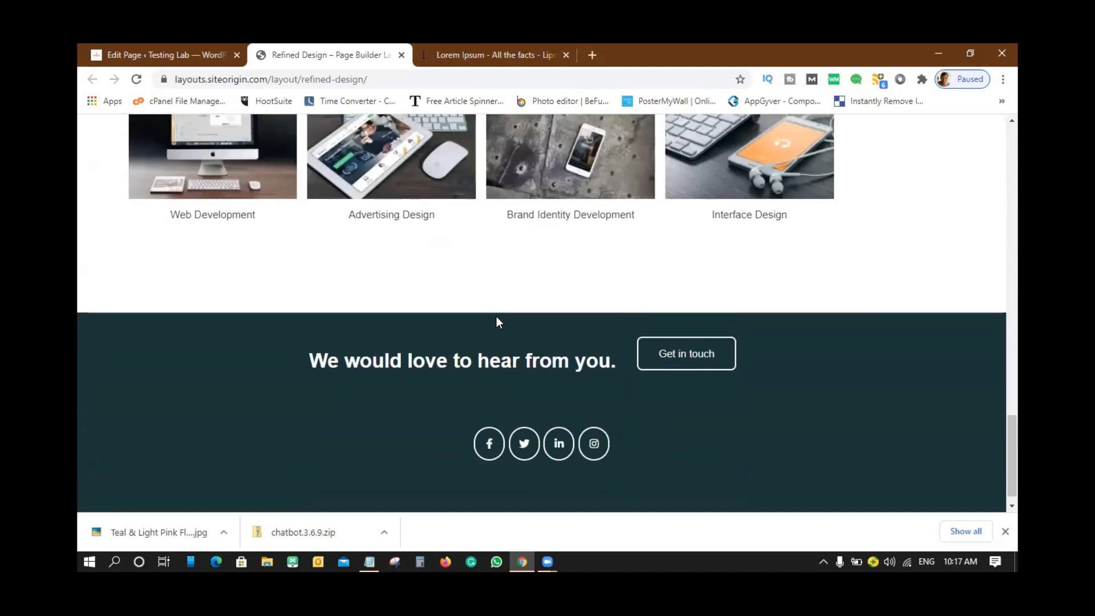
pyautogui.scroll(20, 496, 322)
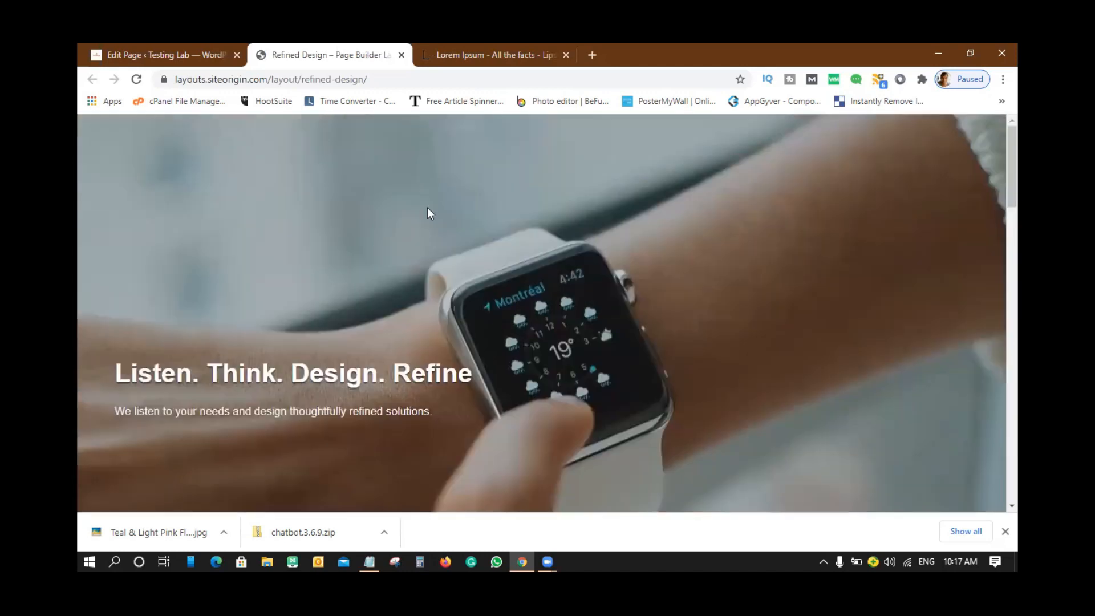
pyautogui.click(402, 55)
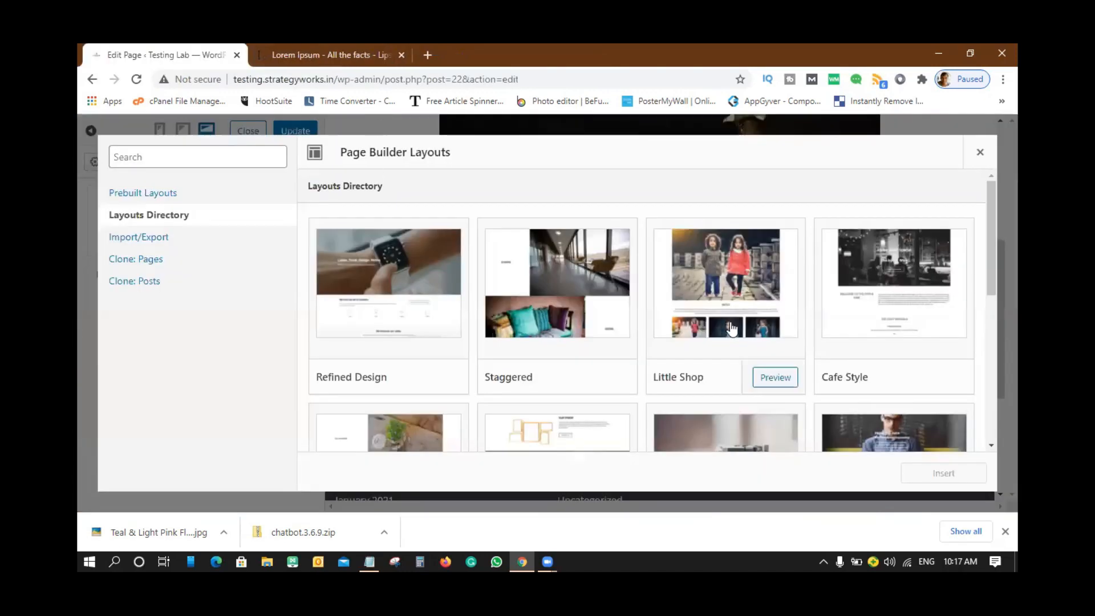
# - Go back to the previous directory page and preview the Consultant layout in a new tab
pyautogui.scroll(-3, 733, 325)
pyautogui.scroll(3, 733, 325)
pyautogui.scroll(-6, 732, 324)
pyautogui.scroll(5, 732, 322)
pyautogui.scroll(-5, 732, 321)
pyautogui.click(336, 432)
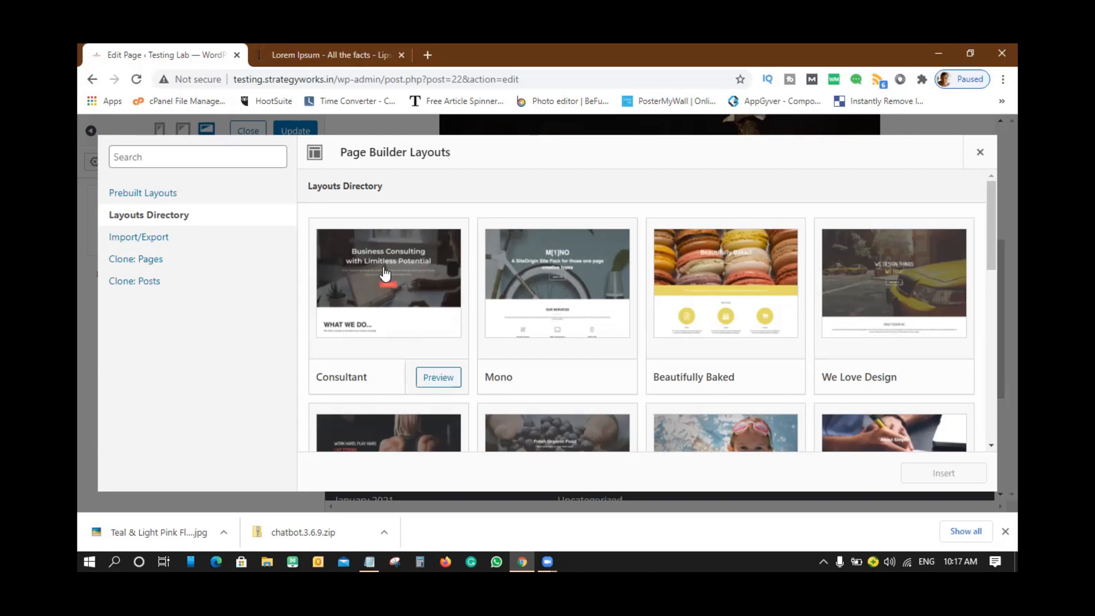
pyautogui.click(438, 377)
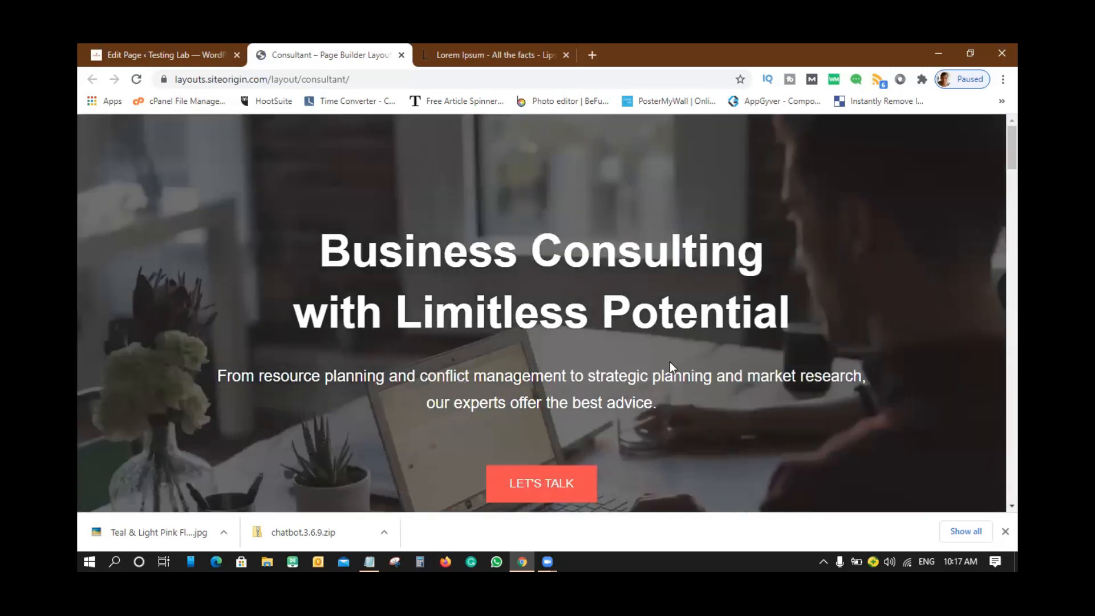
# - Scroll the Consultant preview from the Business Consulting hero down to the contact form
pyautogui.scroll(-3, 670, 365)
pyautogui.scroll(-6, 618, 367)
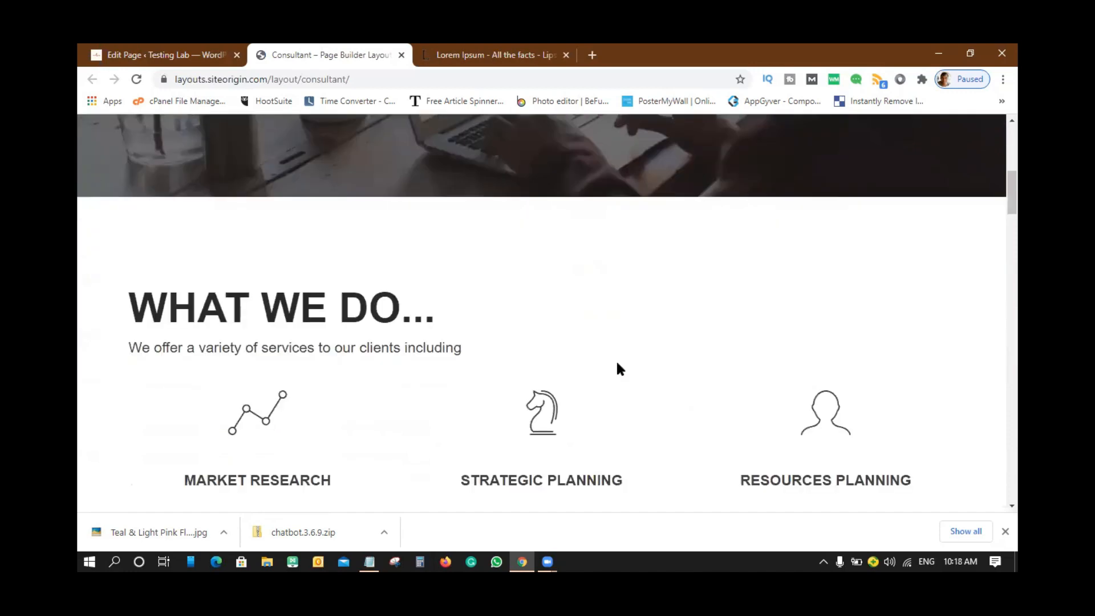
pyautogui.scroll(-3, 570, 368)
pyautogui.scroll(-3, 570, 370)
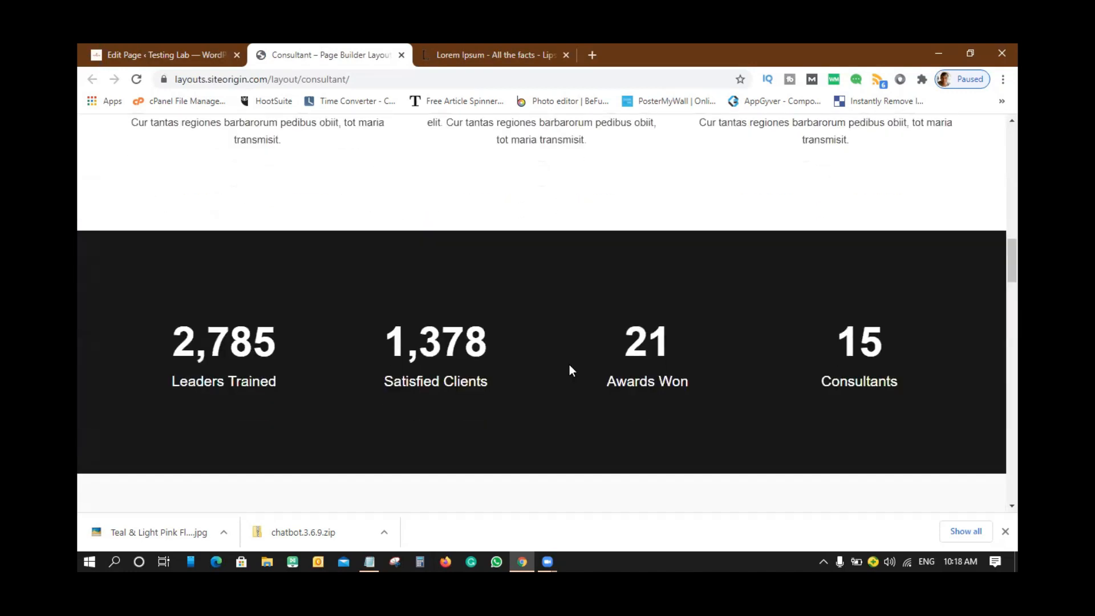
pyautogui.scroll(-3, 742, 385)
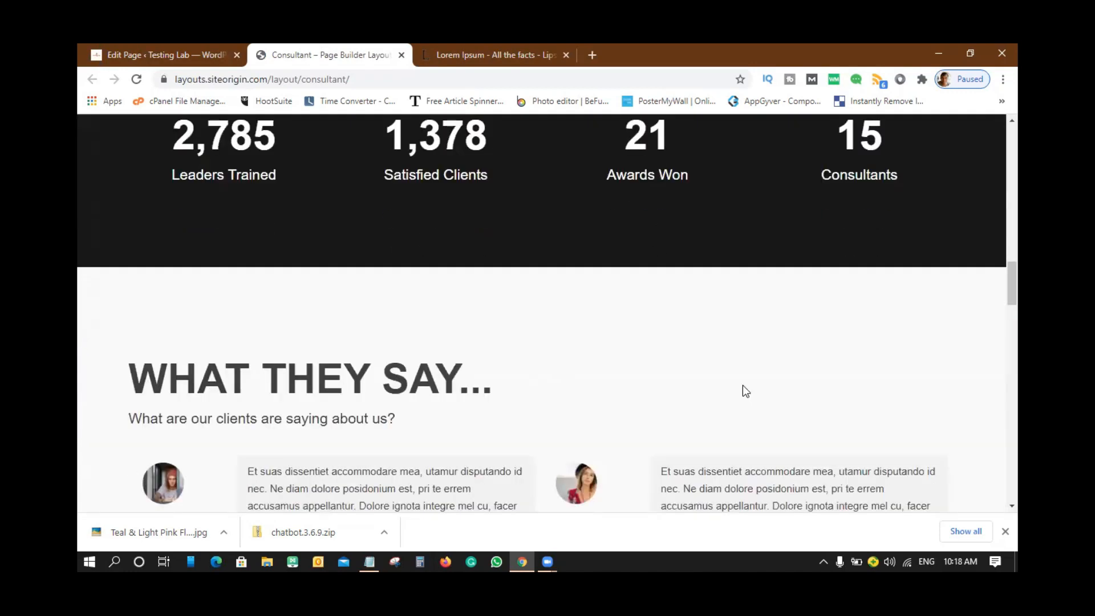
pyautogui.scroll(-2, 743, 385)
pyautogui.scroll(-7, 378, 389)
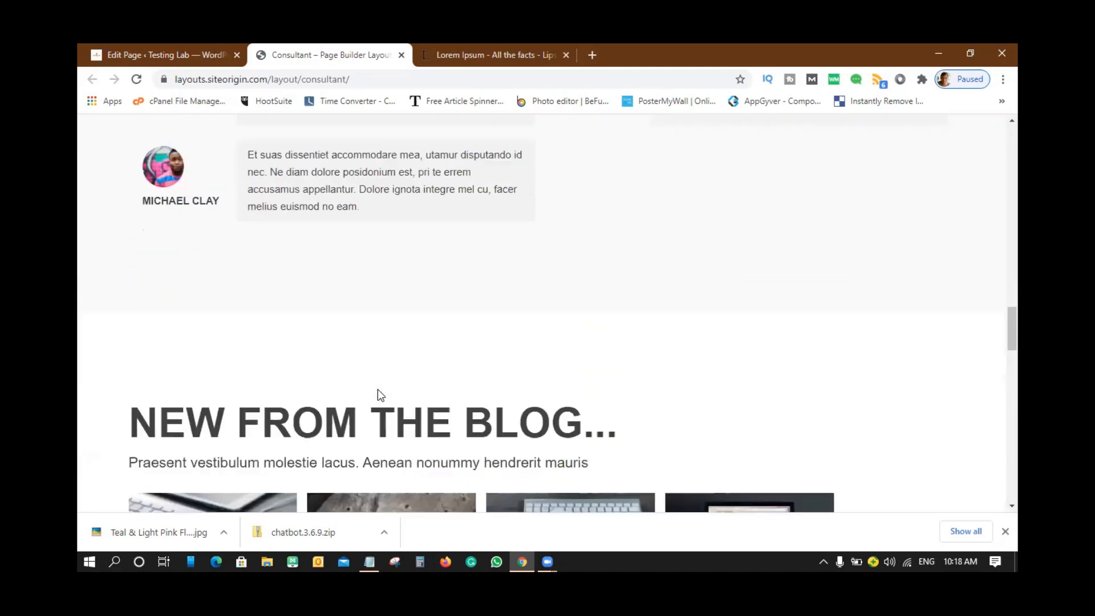
pyautogui.scroll(-10, 506, 332)
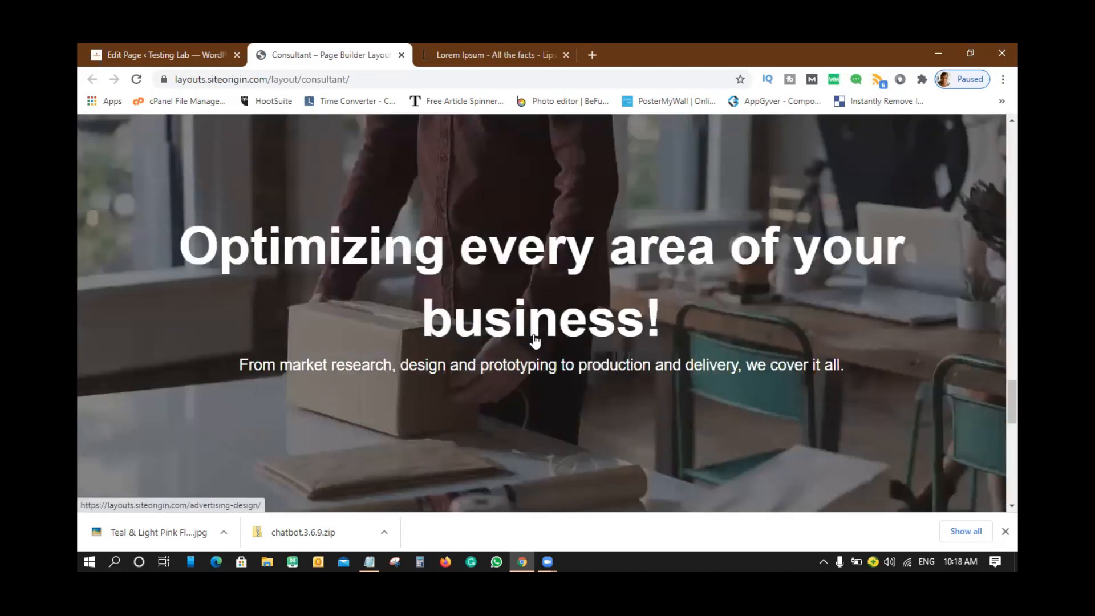
pyautogui.scroll(-6, 543, 333)
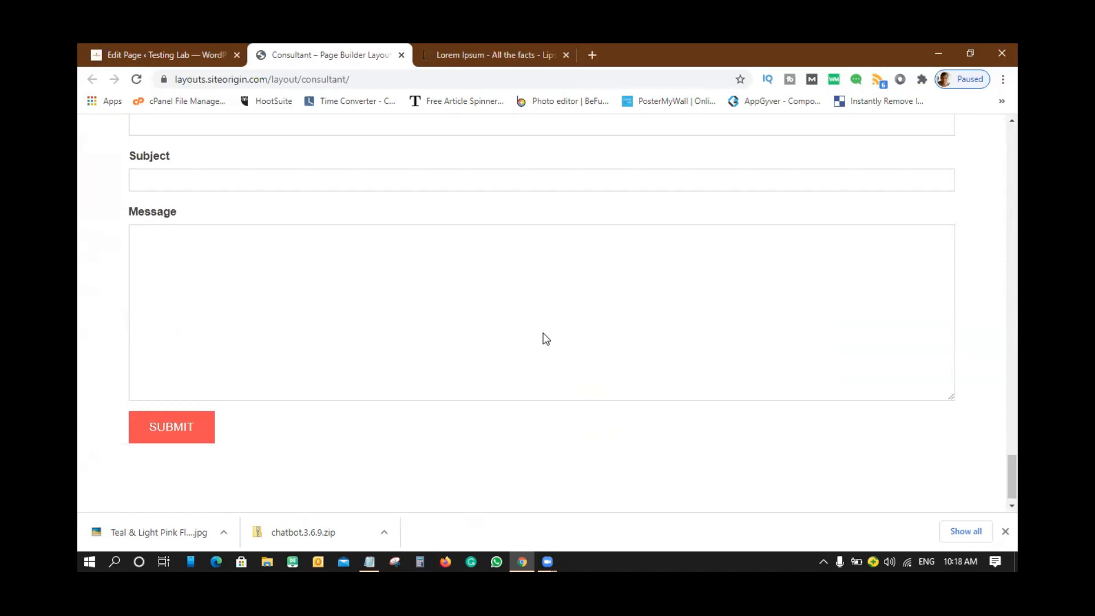
pyautogui.scroll(15, 543, 334)
pyautogui.scroll(20, 543, 337)
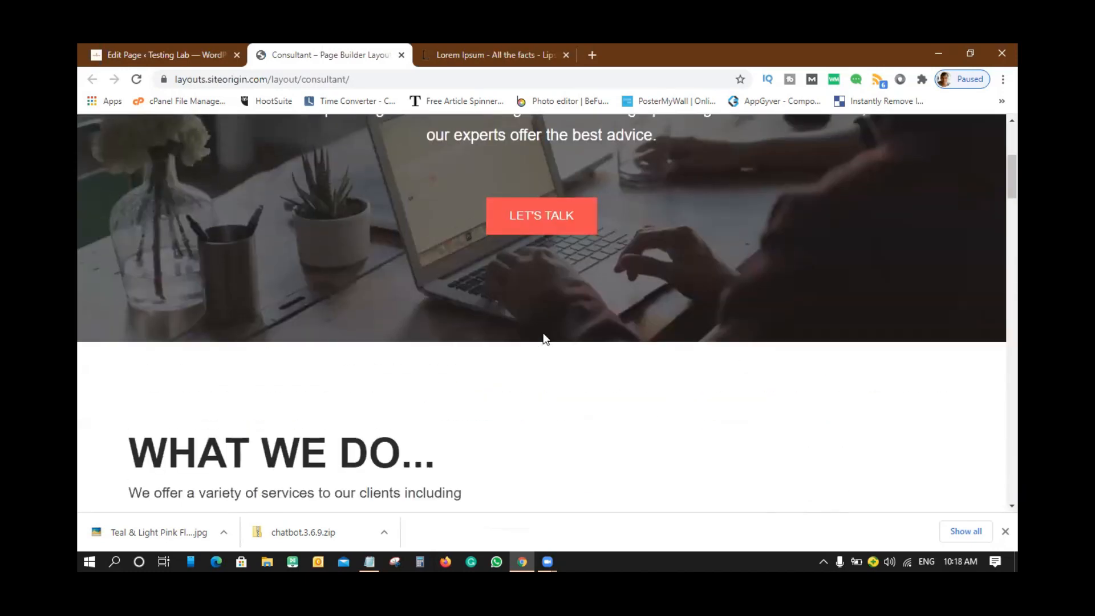
# - Close the preview and insert the Consultant layout, replacing the page's current content
pyautogui.click(402, 55)
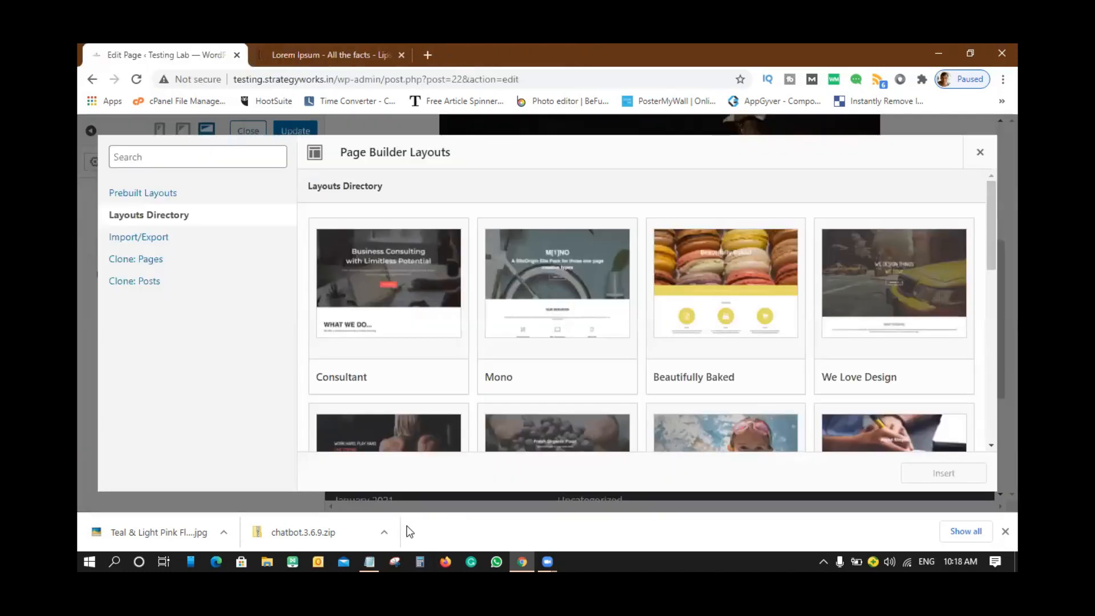
pyautogui.click(350, 275)
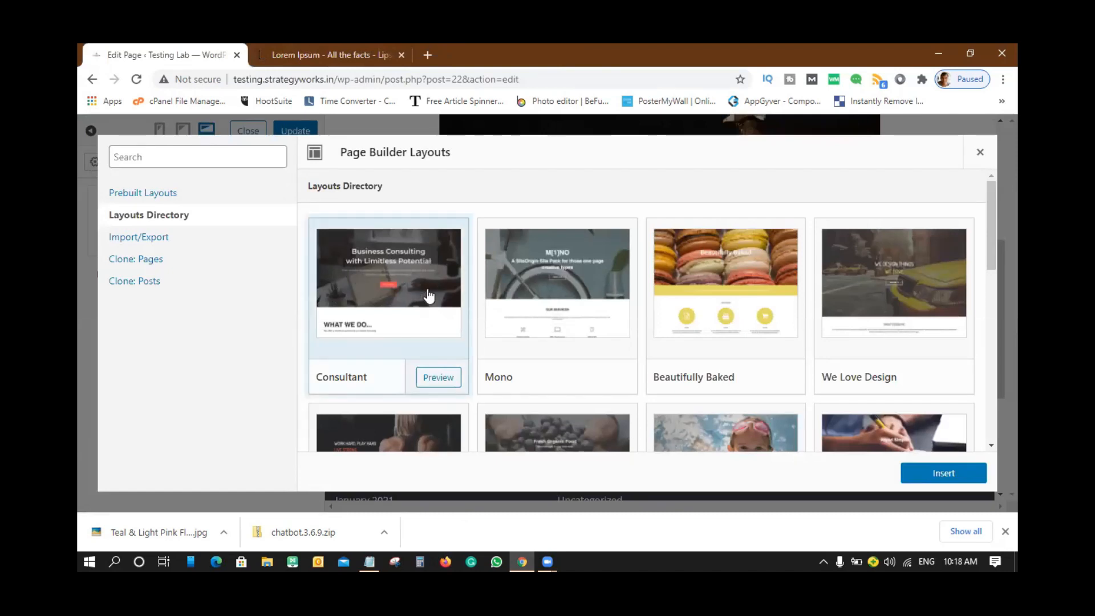
pyautogui.click(947, 478)
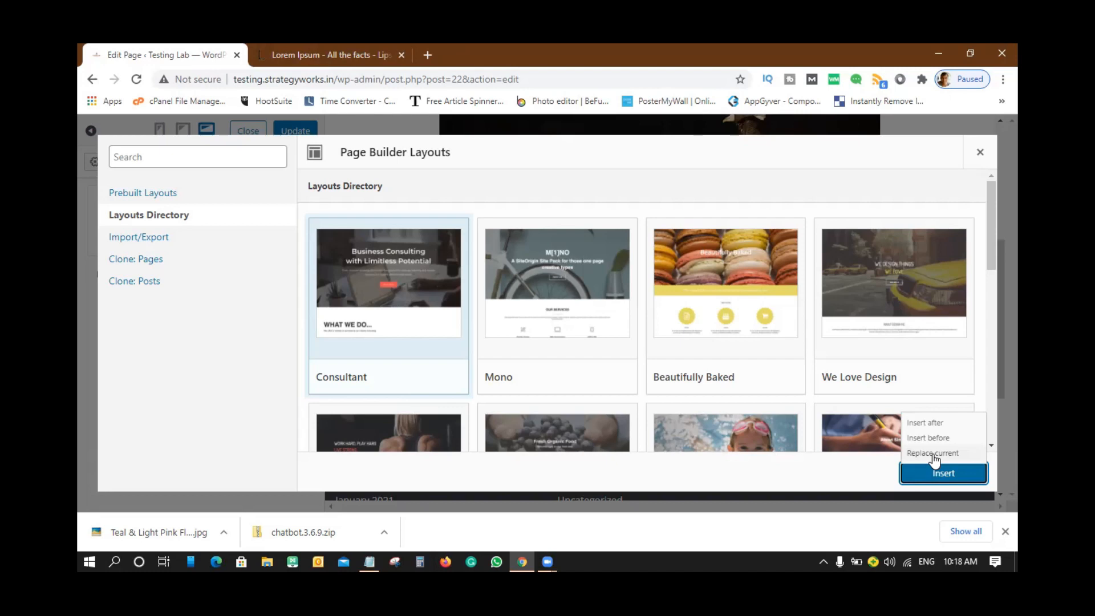
pyautogui.click(934, 454)
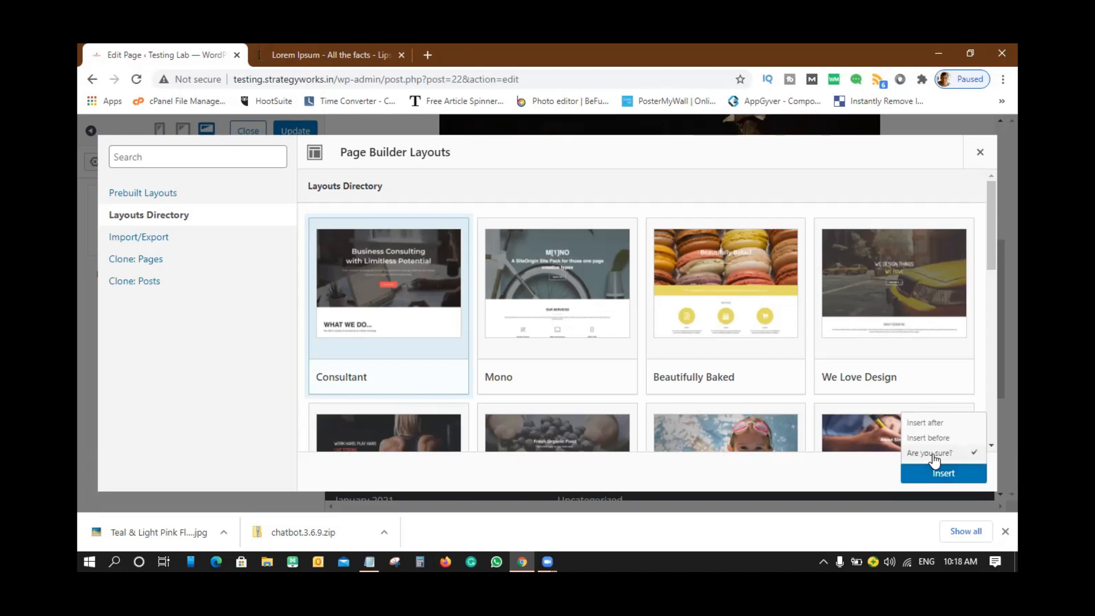
pyautogui.click(930, 454)
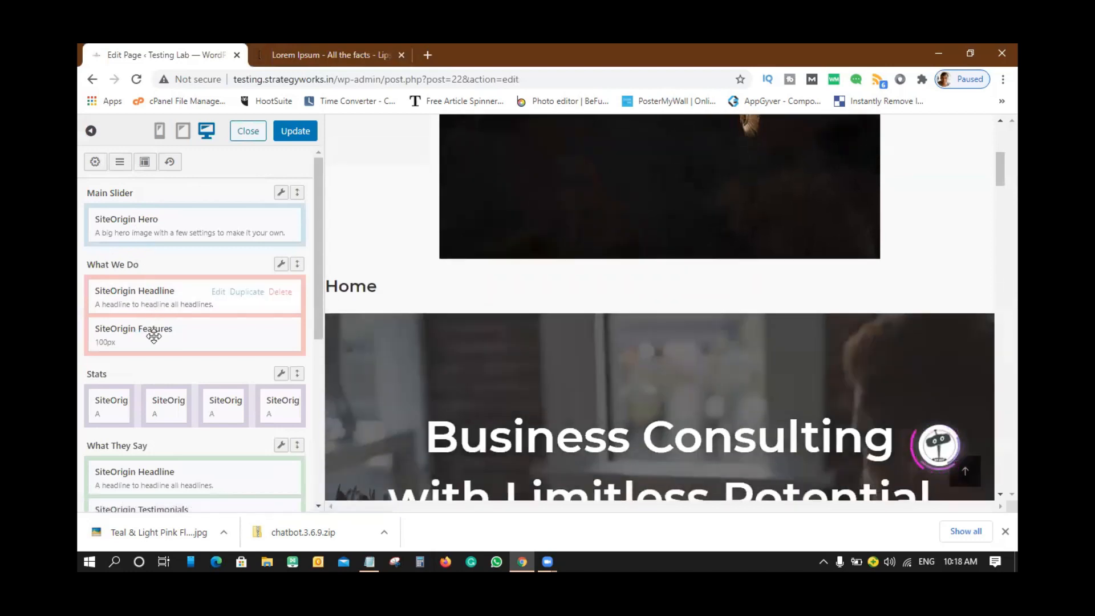
# - Check the loaded Consultant rows down to From The Blog and Get In Touch
pyautogui.scroll(-5, 206, 421)
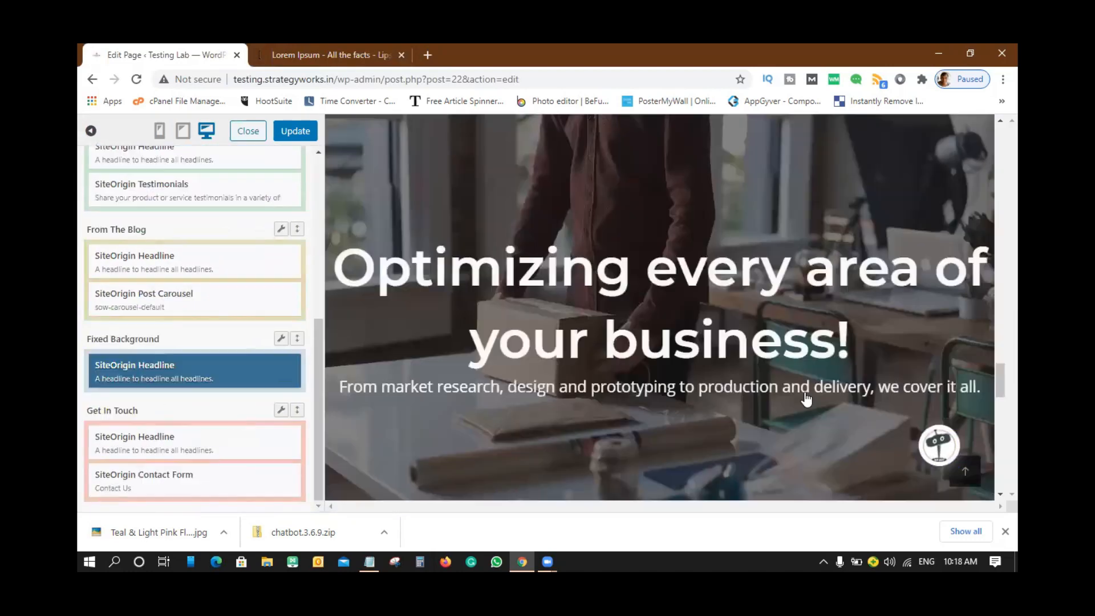